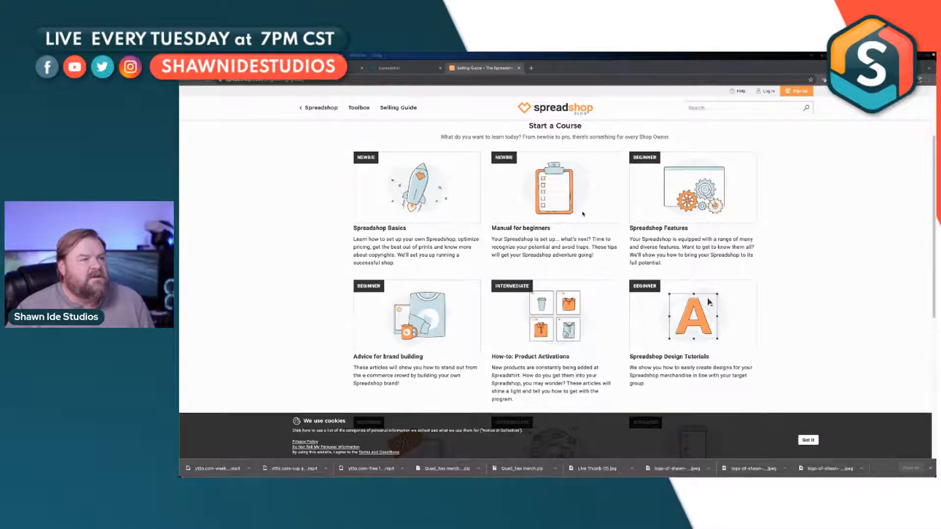
Step: Look through the Spreadshop selling guide's courses and open the Spreadshop Design Tutorials course
{"action": "scroll", "coordinate": [582, 213], "scroll_direction": "down", "scroll_amount": 2}
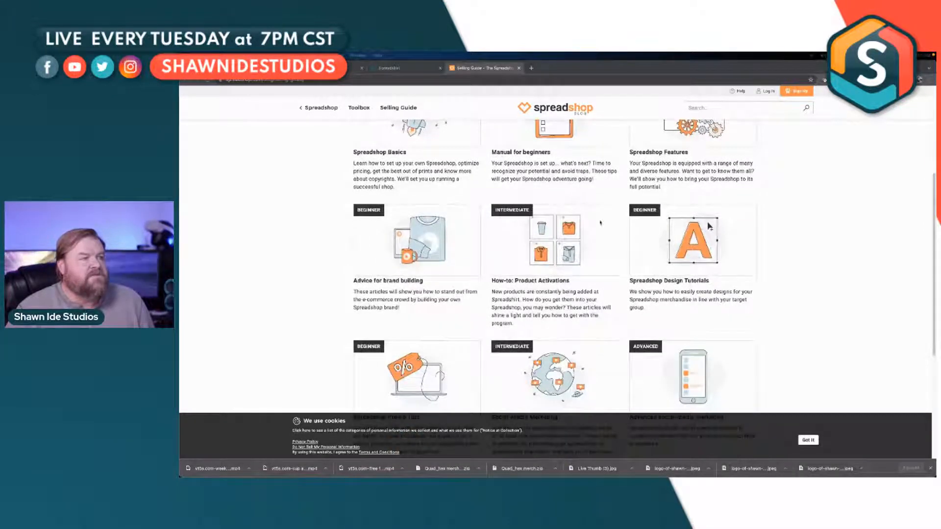
{"action": "scroll", "coordinate": [669, 246], "scroll_direction": "down", "scroll_amount": 2}
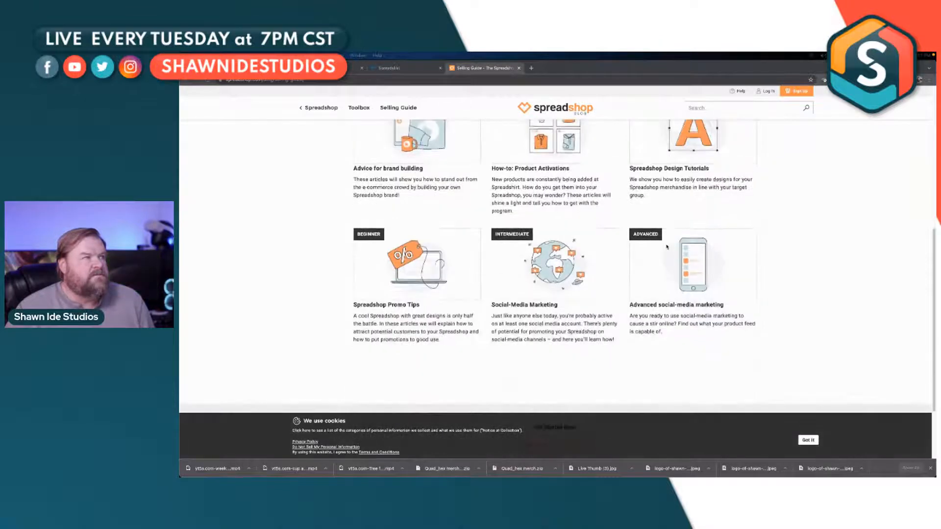
{"action": "left_click", "coordinate": [689, 201]}
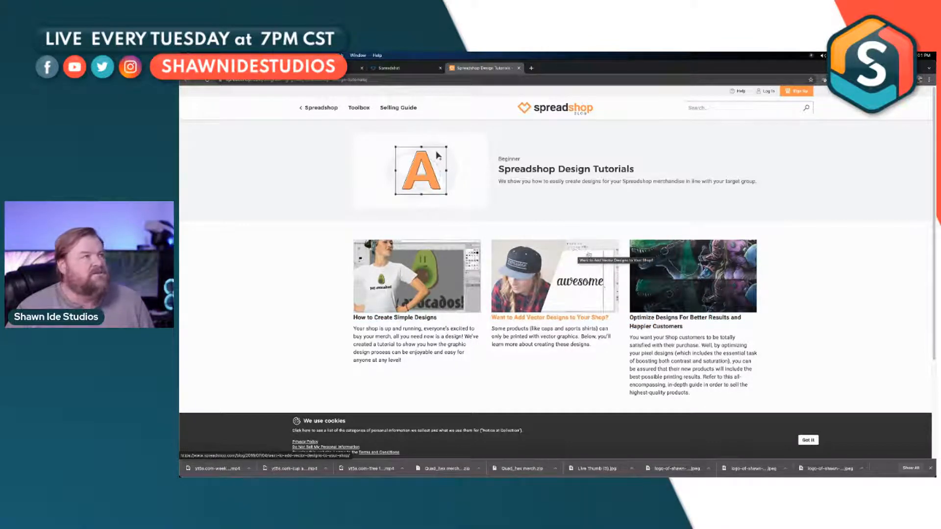
Step: Close the Spreadshop Design Tutorials page, view the partner dashboard, and return to Tips & Tools
{"action": "left_click", "coordinate": [519, 69]}
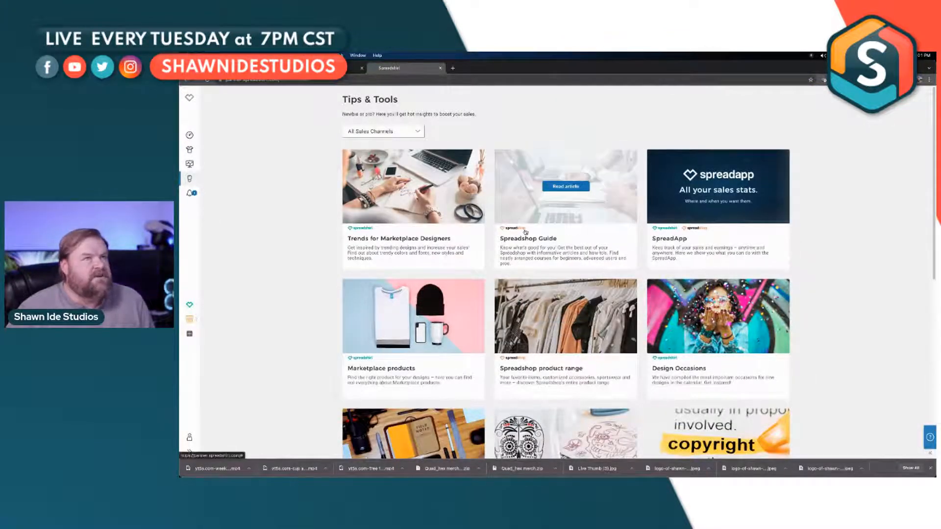
{"action": "left_click", "coordinate": [189, 98]}
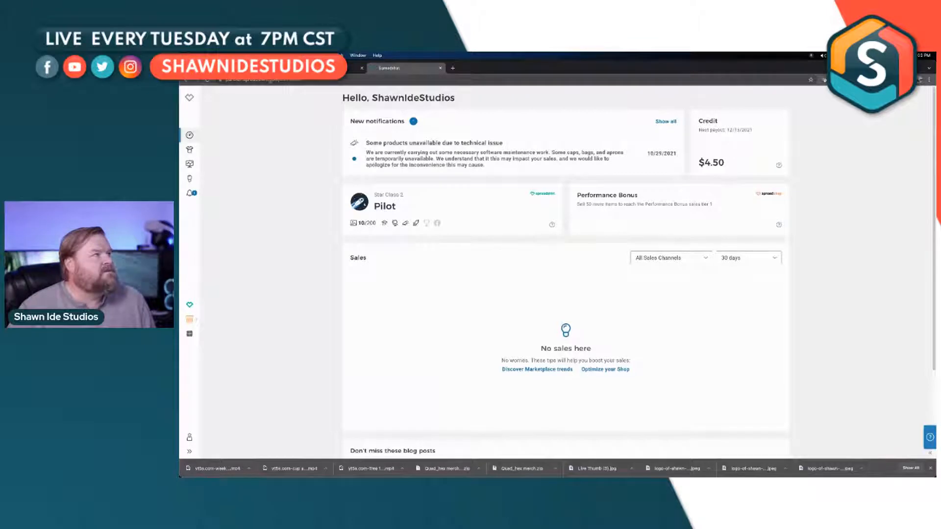
{"action": "left_click", "coordinate": [187, 80]}
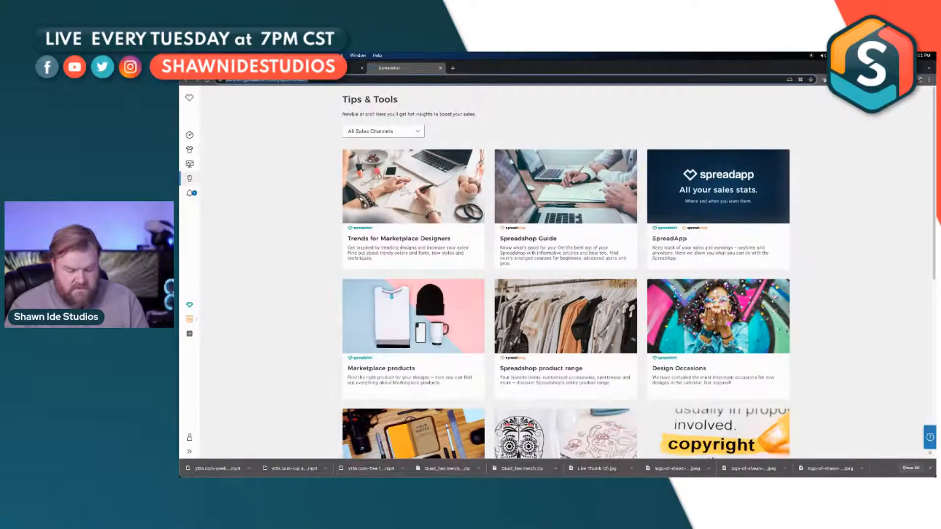
Step: Try to open the Spreadshirt website by entering its web address, and return to Tips & Tools
{"action": "left_click", "coordinate": [245, 80]}
{"action": "type", "text": "spread"}
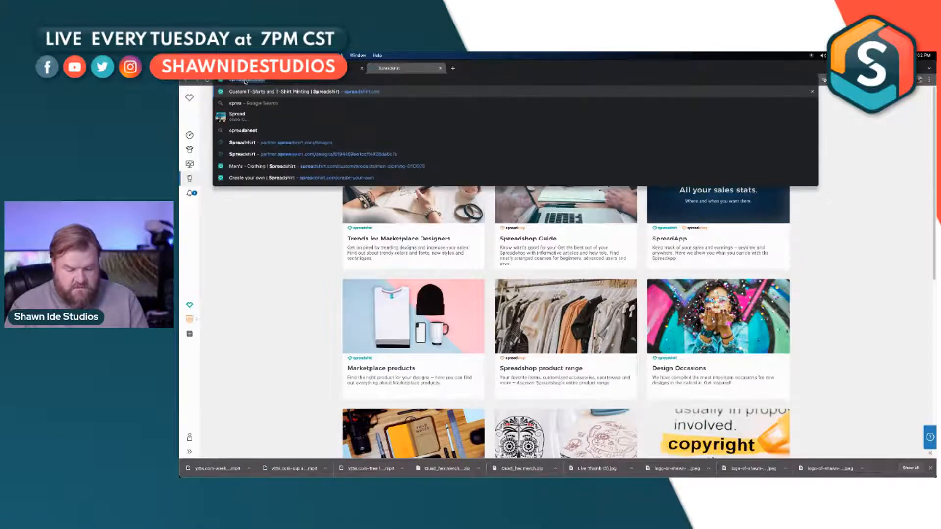
{"action": "type", "text": "sho"}
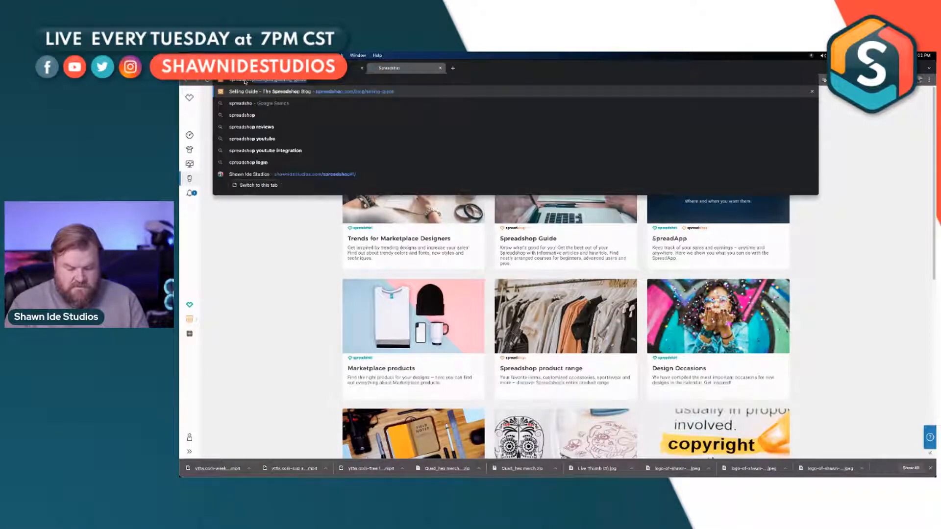
{"action": "key", "text": "BackSpace"}
{"action": "key", "text": "BackSpace"}
{"action": "type", "text": "irt"}
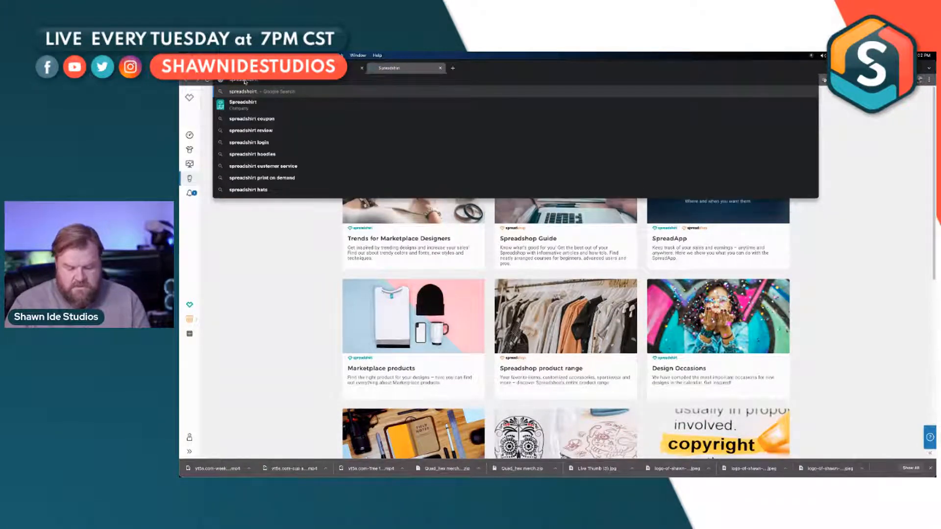
{"action": "type", "text": ".com"}
{"action": "key", "text": "Return"}
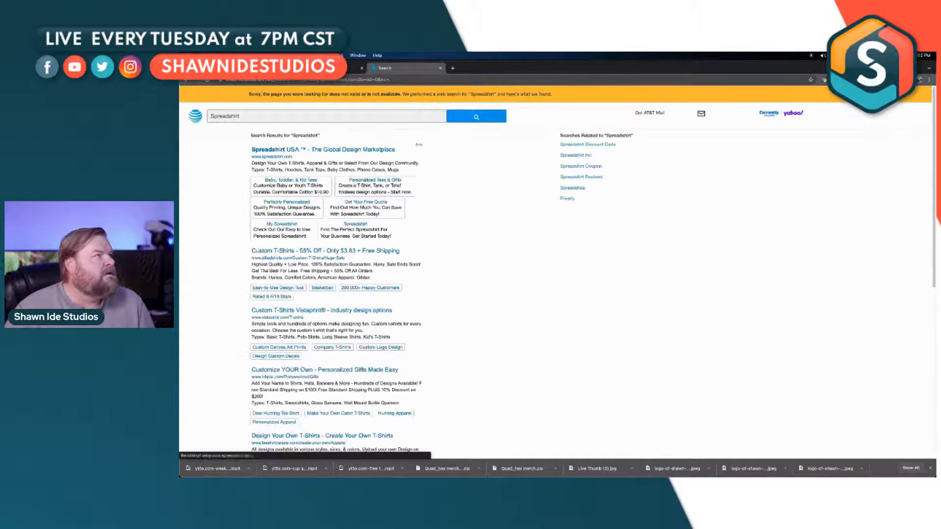
{"action": "left_click", "coordinate": [187, 80]}
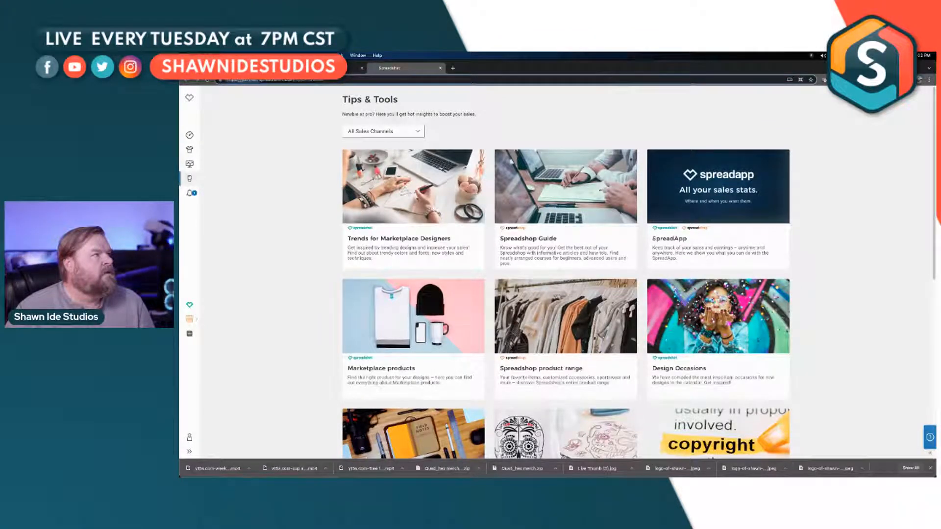
Step: Open the spreadshirt.com home page by removing the partner prefix and the tipsAndTools path from the current address
{"action": "key", "text": "BackSpace"}
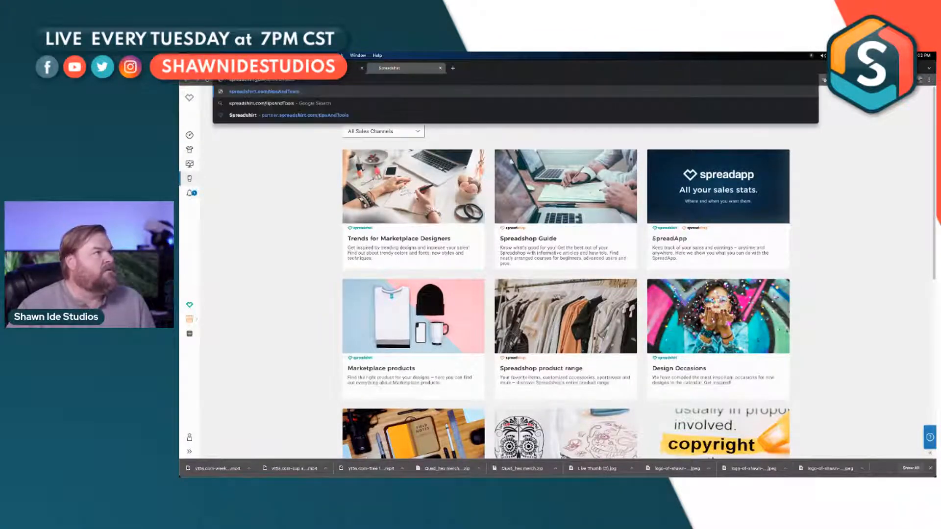
{"action": "left_click_drag", "start_coordinate": [265, 80], "coordinate": [316, 82]}
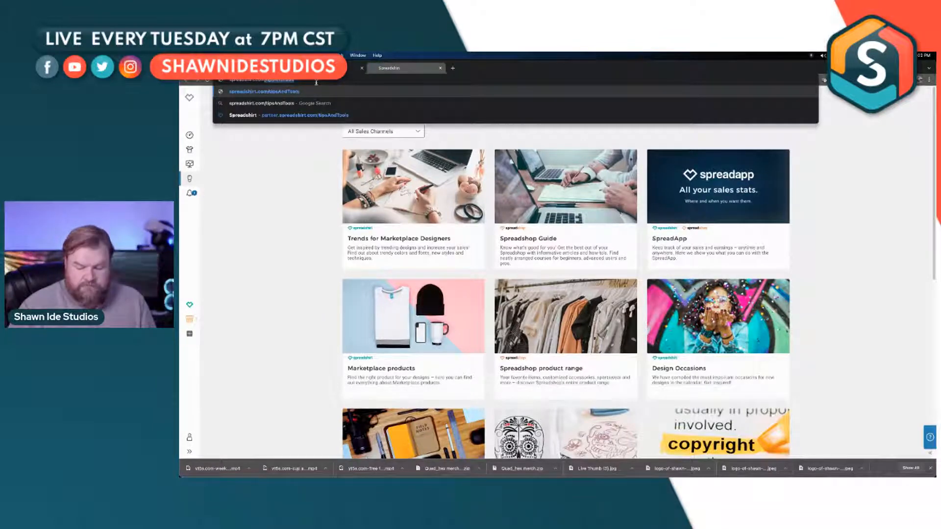
{"action": "key", "text": "BackSpace"}
{"action": "key", "text": "Return"}
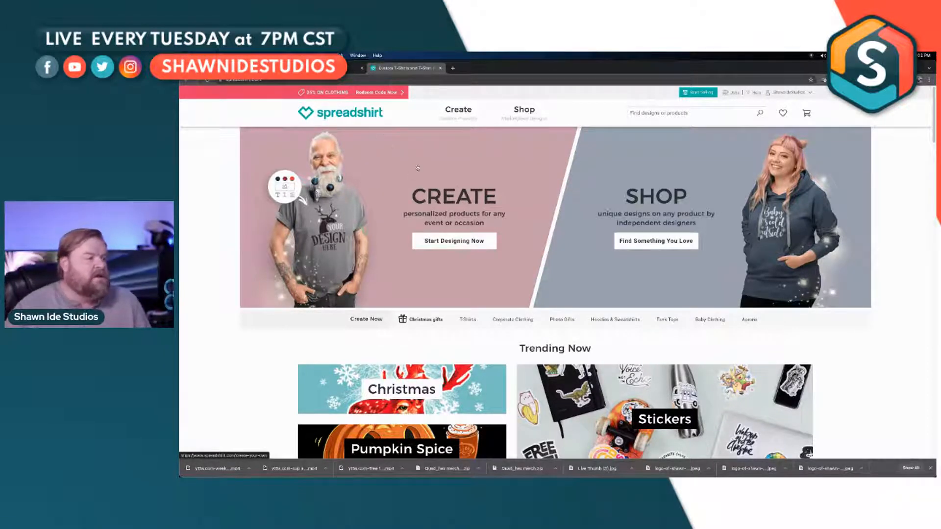
Step: Look over the Spreadshirt home page, open the marketplace shop, and search it for "drone"
{"action": "scroll", "coordinate": [488, 196], "scroll_direction": "down", "scroll_amount": 1}
{"action": "scroll", "coordinate": [443, 189], "scroll_direction": "up", "scroll_amount": 1}
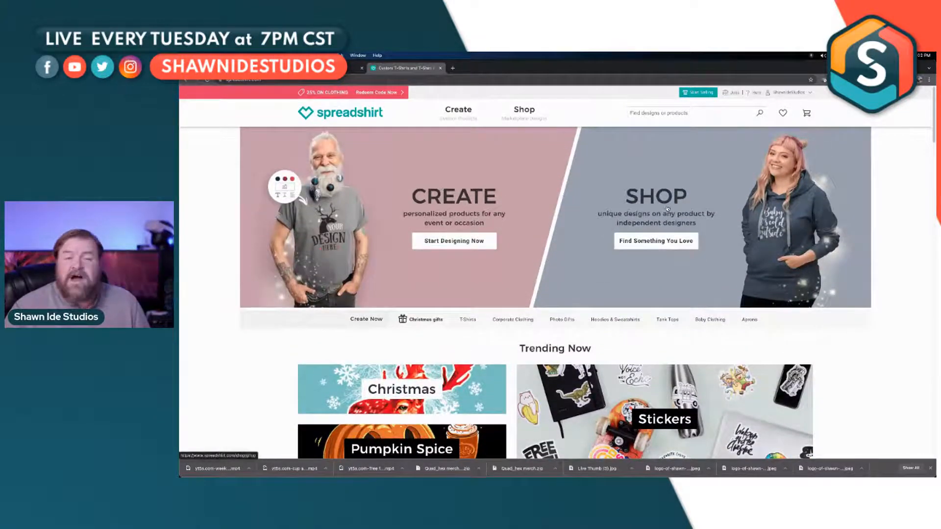
{"action": "left_click", "coordinate": [684, 245]}
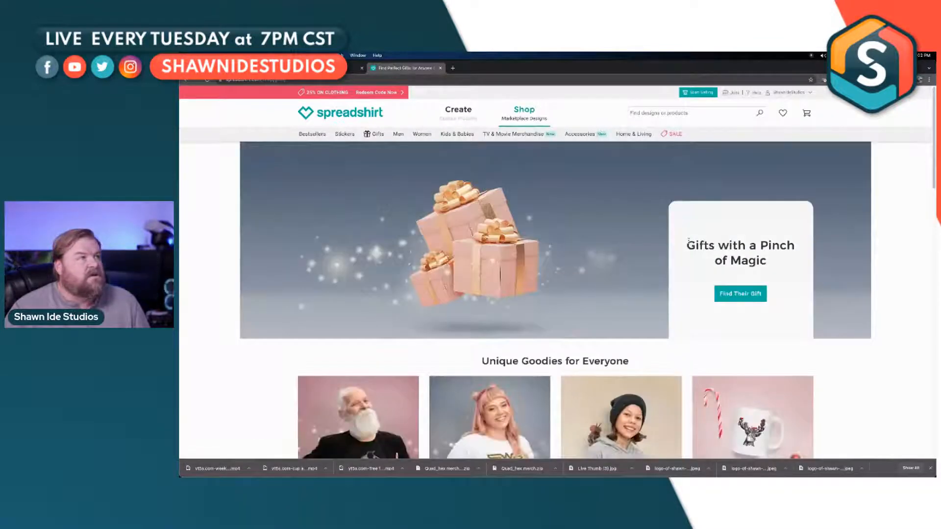
{"action": "left_click", "coordinate": [648, 113]}
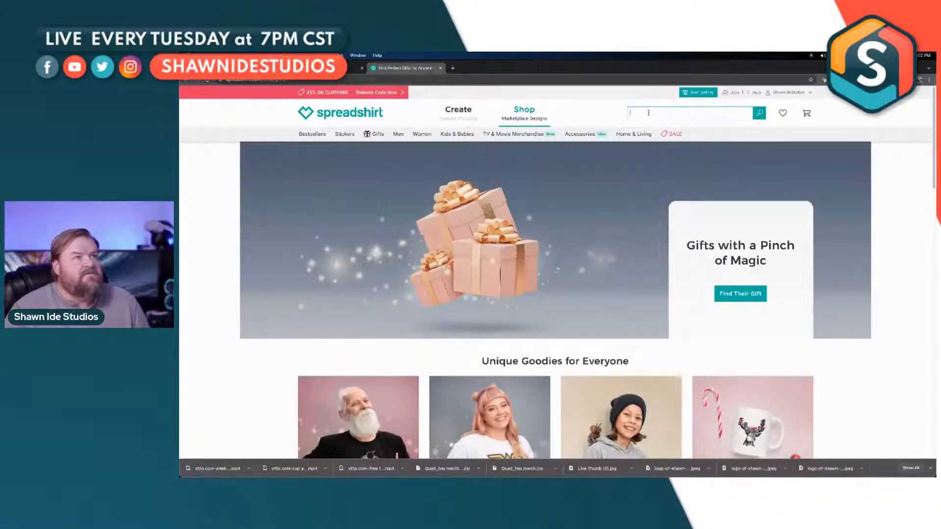
{"action": "type", "text": "dro"}
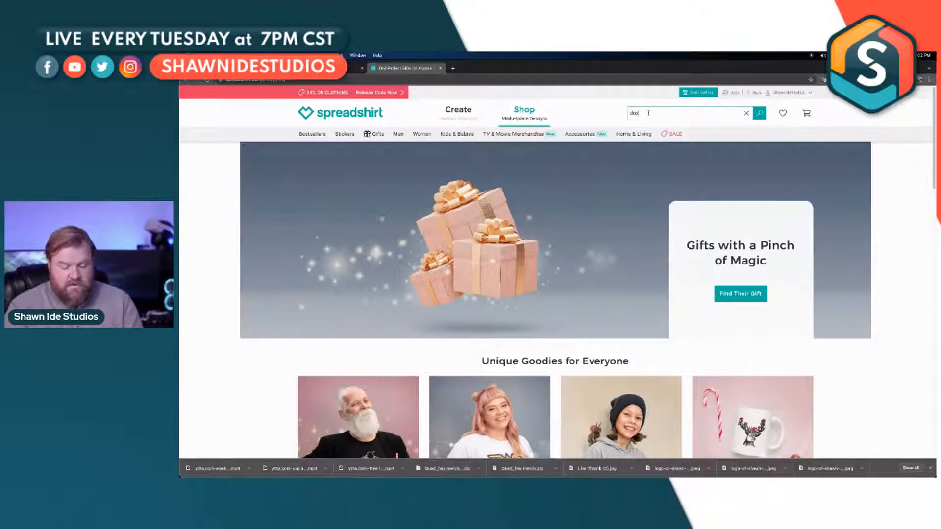
{"action": "type", "text": "i"}
{"action": "key", "text": "Return"}
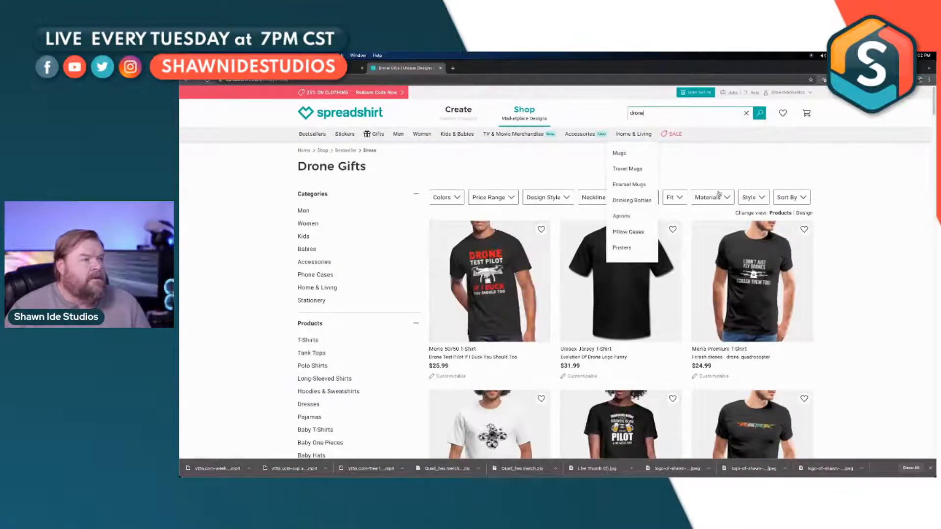
Step: Browse the first page of drone gift results to examine the kinds of products and designs offered
{"action": "scroll", "coordinate": [825, 219], "scroll_direction": "down", "scroll_amount": 7}
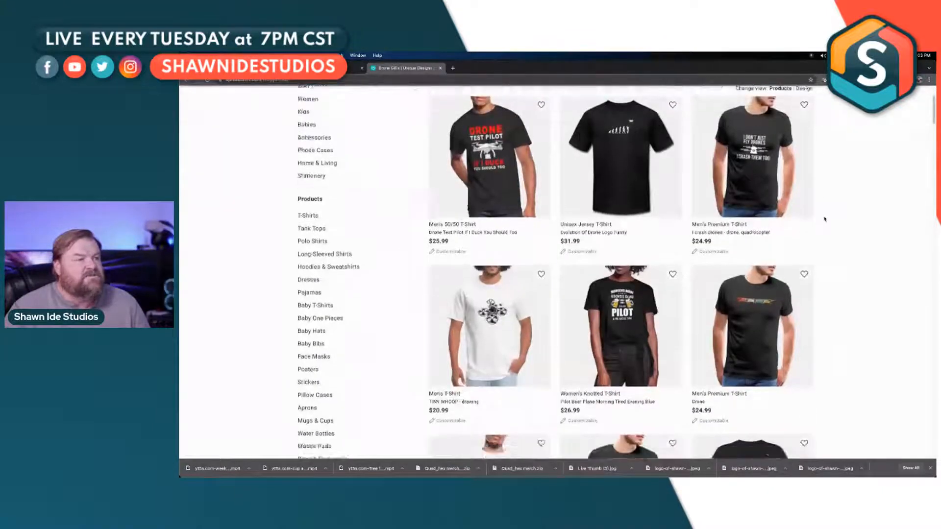
{"action": "scroll", "coordinate": [825, 219], "scroll_direction": "down", "scroll_amount": 7}
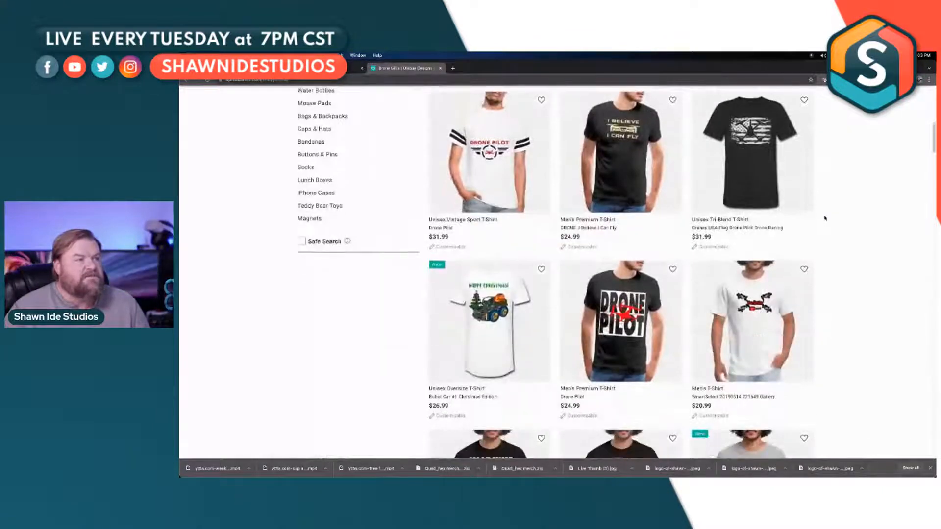
{"action": "scroll", "coordinate": [825, 219], "scroll_direction": "down", "scroll_amount": 10}
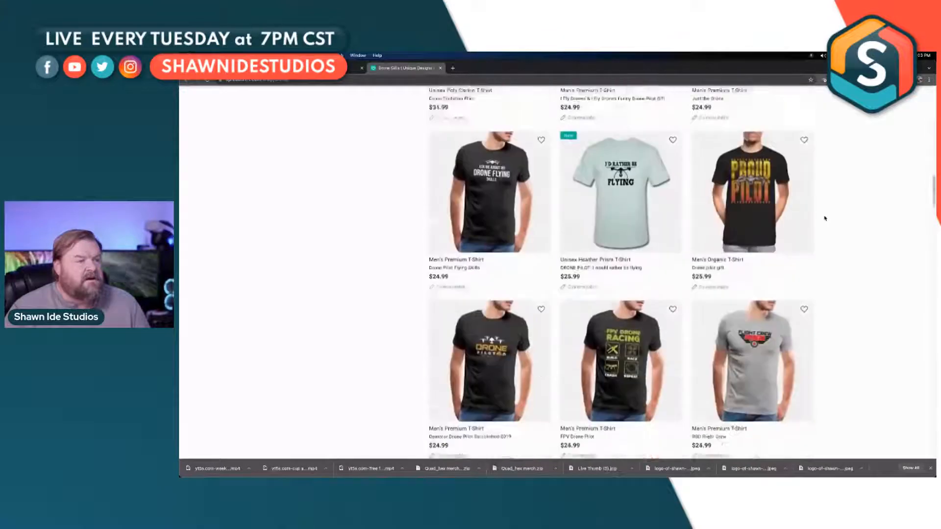
{"action": "scroll", "coordinate": [825, 219], "scroll_direction": "down", "scroll_amount": 2}
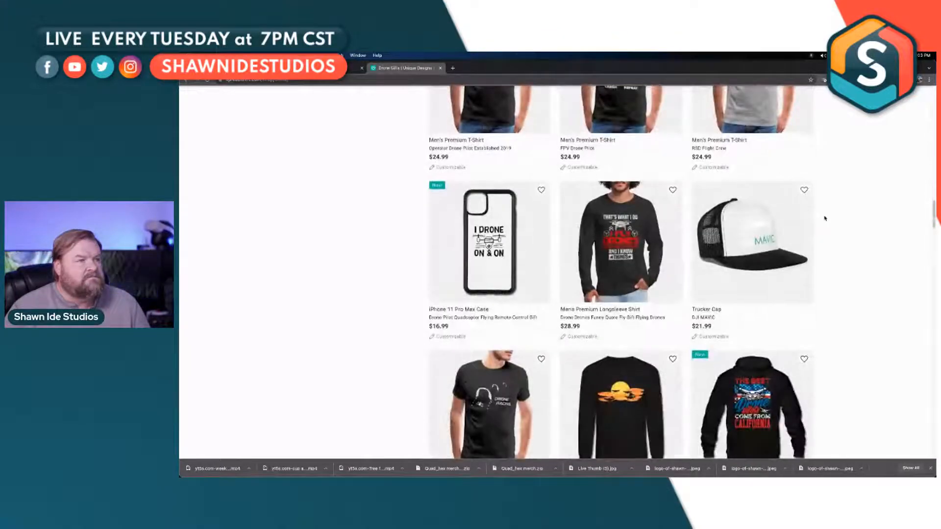
{"action": "scroll", "coordinate": [825, 219], "scroll_direction": "down", "scroll_amount": 3}
{"action": "scroll", "coordinate": [824, 219], "scroll_direction": "up", "scroll_amount": 4}
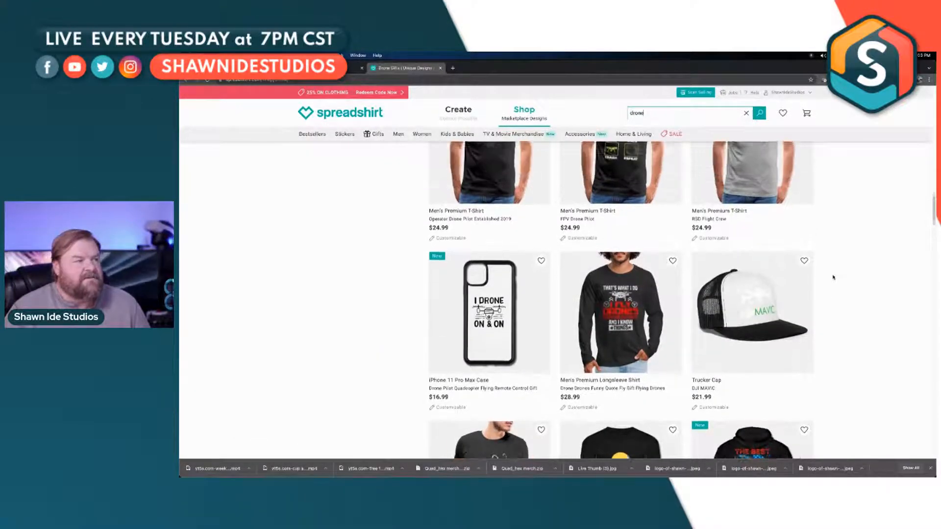
{"action": "scroll", "coordinate": [833, 277], "scroll_direction": "down", "scroll_amount": 3}
{"action": "scroll", "coordinate": [833, 277], "scroll_direction": "down", "scroll_amount": 3}
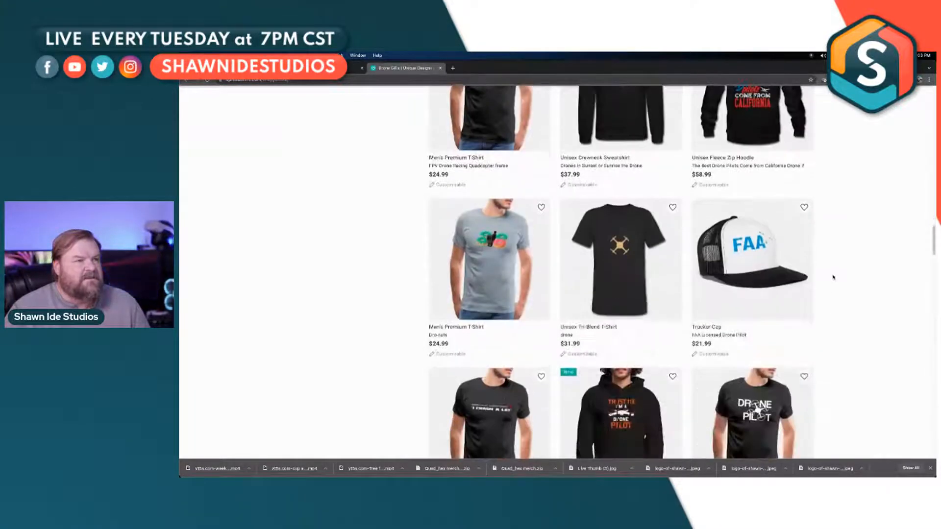
{"action": "scroll", "coordinate": [833, 277], "scroll_direction": "down", "scroll_amount": 1}
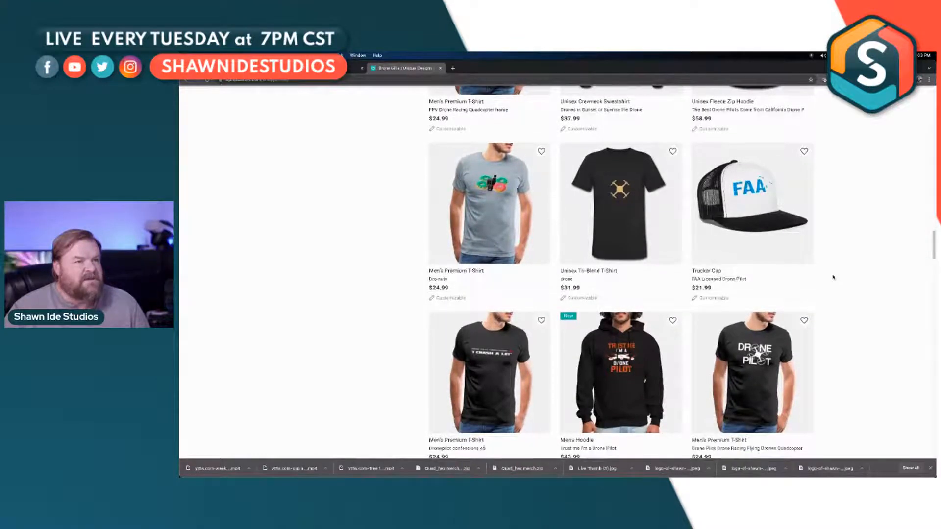
{"action": "scroll", "coordinate": [833, 278], "scroll_direction": "down", "scroll_amount": 7}
{"action": "scroll", "coordinate": [833, 277], "scroll_direction": "down", "scroll_amount": 2}
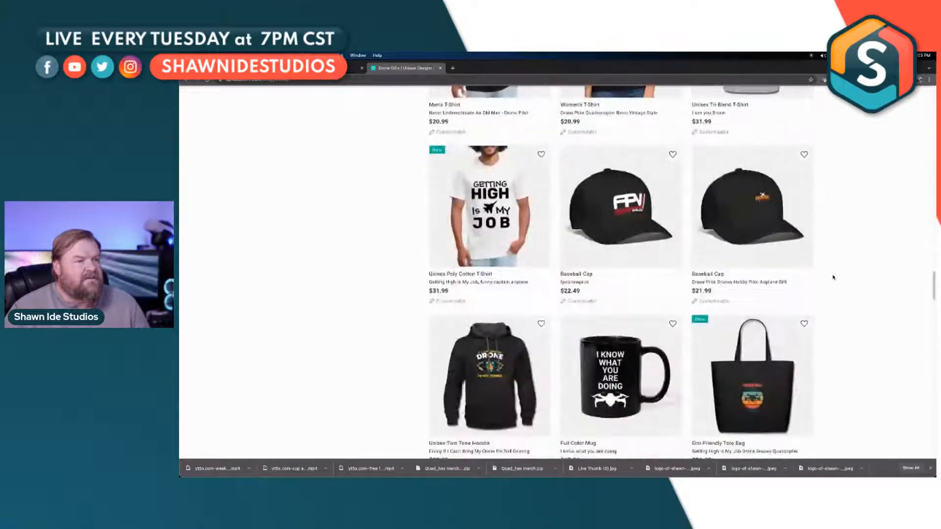
{"action": "scroll", "coordinate": [833, 278], "scroll_direction": "down", "scroll_amount": 13}
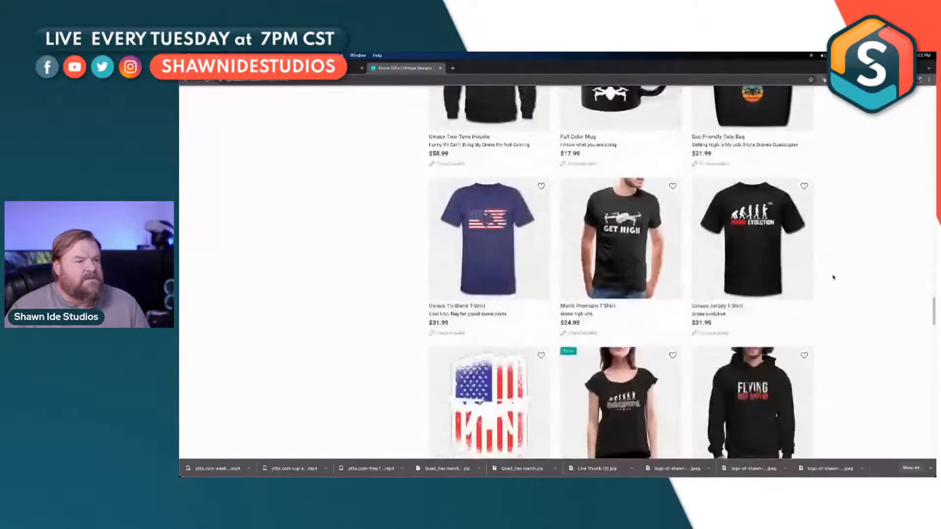
{"action": "scroll", "coordinate": [833, 278], "scroll_direction": "down", "scroll_amount": 10}
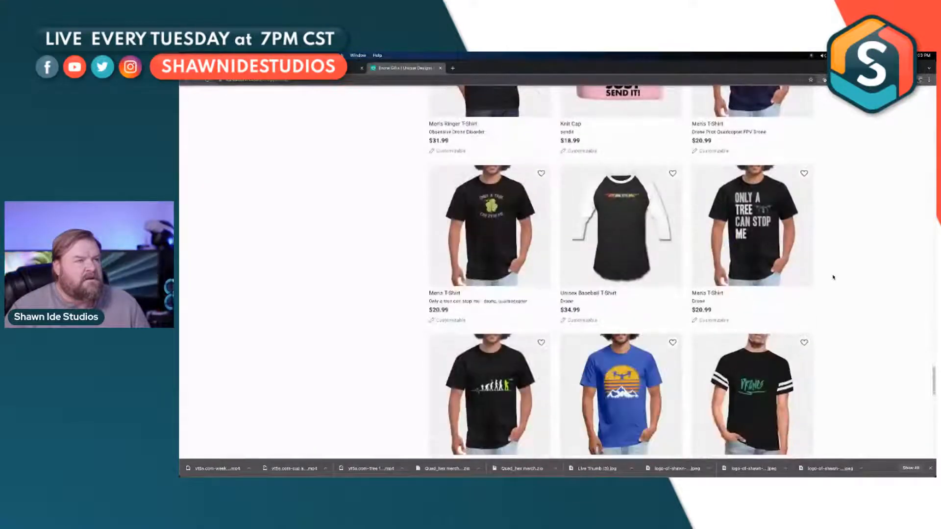
{"action": "scroll", "coordinate": [833, 278], "scroll_direction": "down", "scroll_amount": 6}
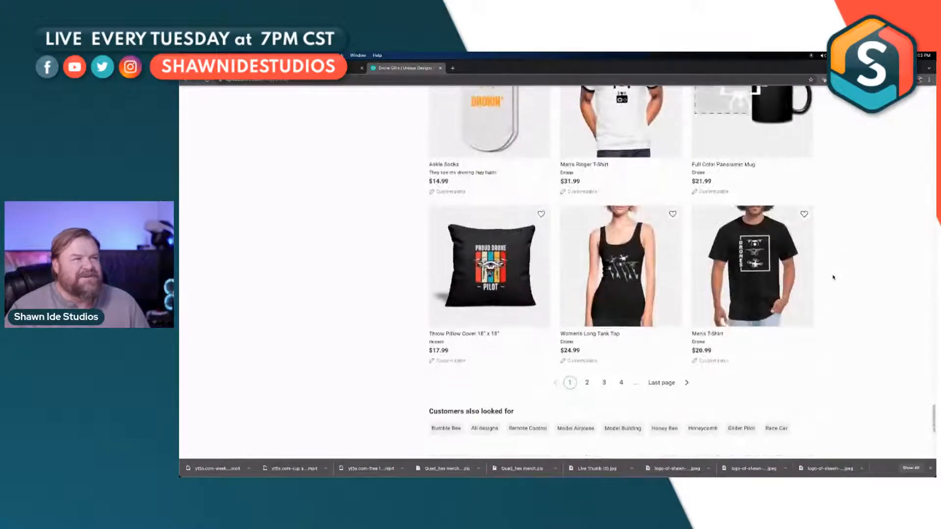
{"action": "scroll", "coordinate": [832, 283], "scroll_direction": "up", "scroll_amount": 10}
{"action": "scroll", "coordinate": [832, 283], "scroll_direction": "up", "scroll_amount": 15}
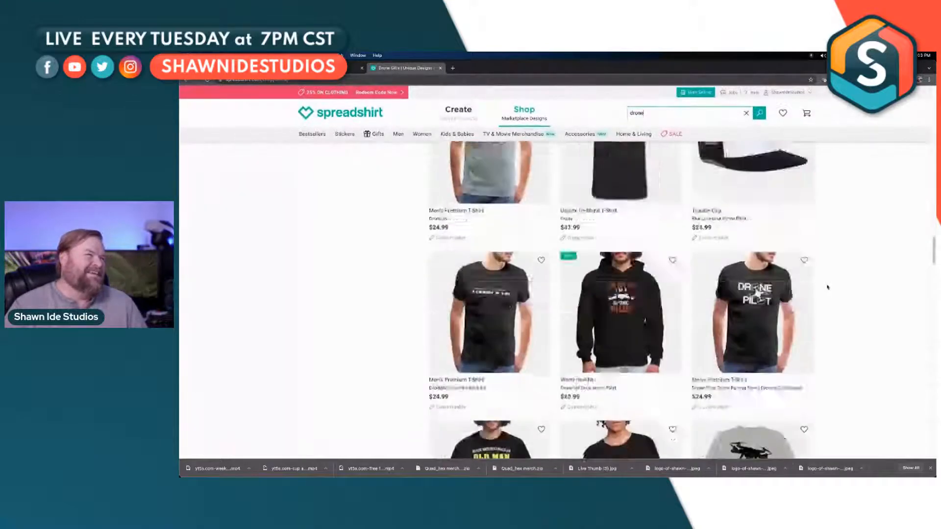
{"action": "scroll", "coordinate": [820, 284], "scroll_direction": "up", "scroll_amount": 1}
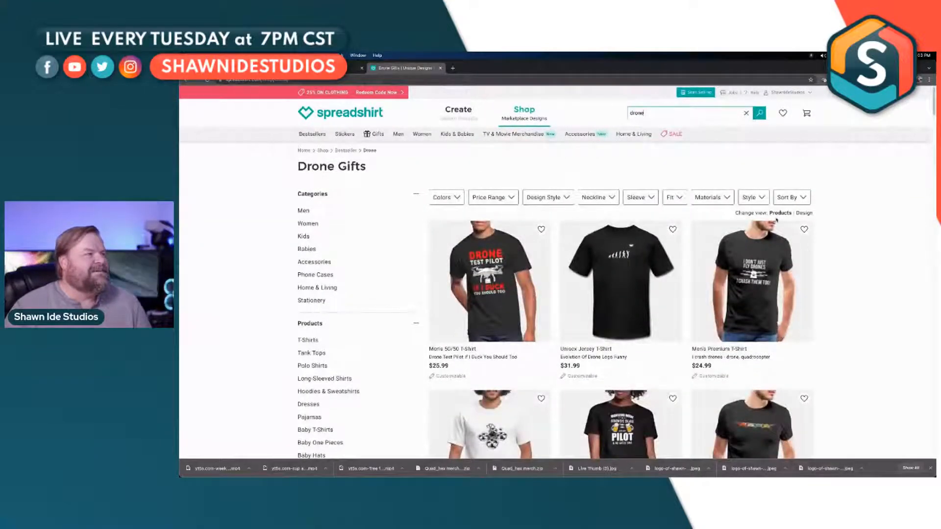
Step: Search the marketplace for "hexacopter" instead of drone
{"action": "left_click_drag", "start_coordinate": [641, 113], "coordinate": [626, 113]}
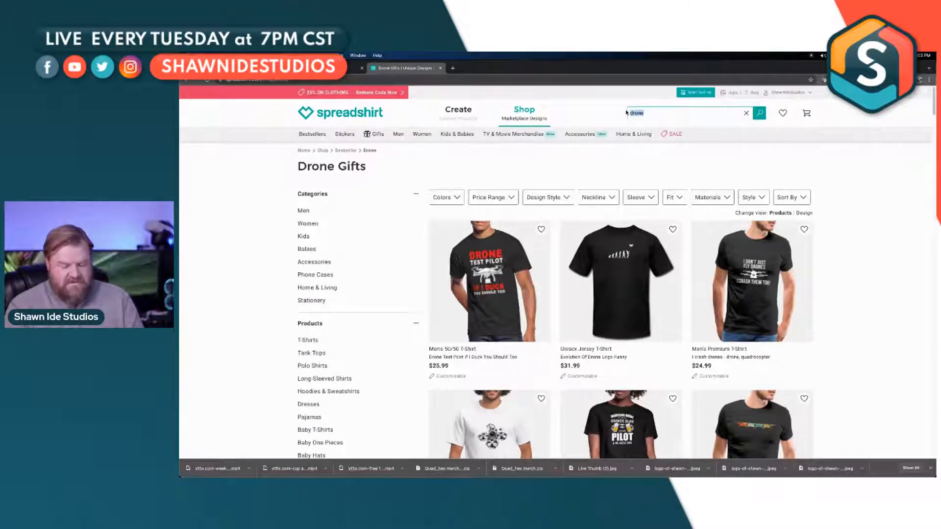
{"action": "type", "text": "he"}
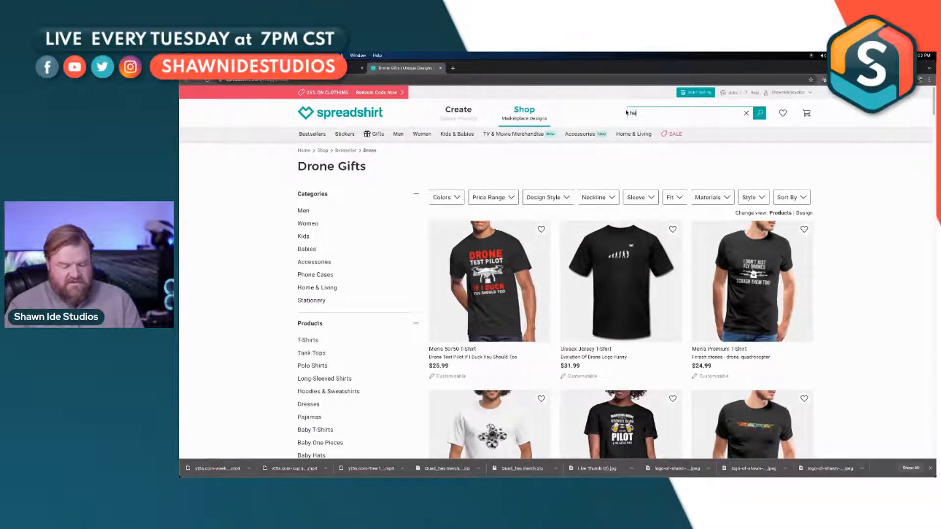
{"action": "type", "text": "xacopter"}
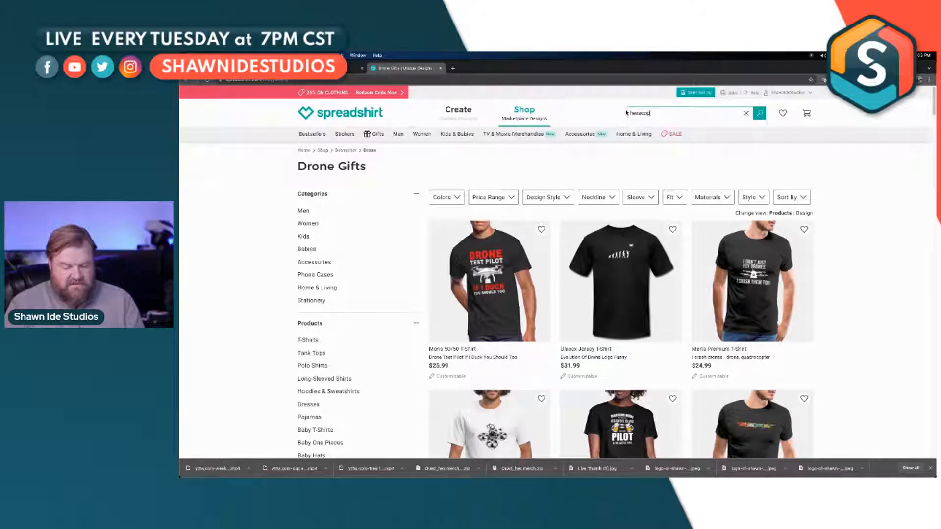
{"action": "key", "text": "Return"}
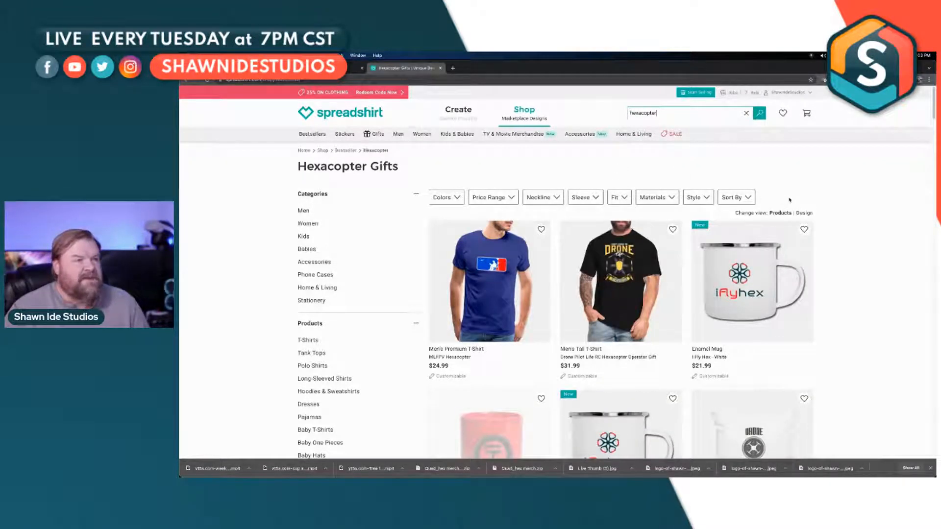
Step: Look through the hexacopter gift results, and open the white "I Fly Hex" enamel mug to view its product page
{"action": "scroll", "coordinate": [789, 200], "scroll_direction": "down", "scroll_amount": 4}
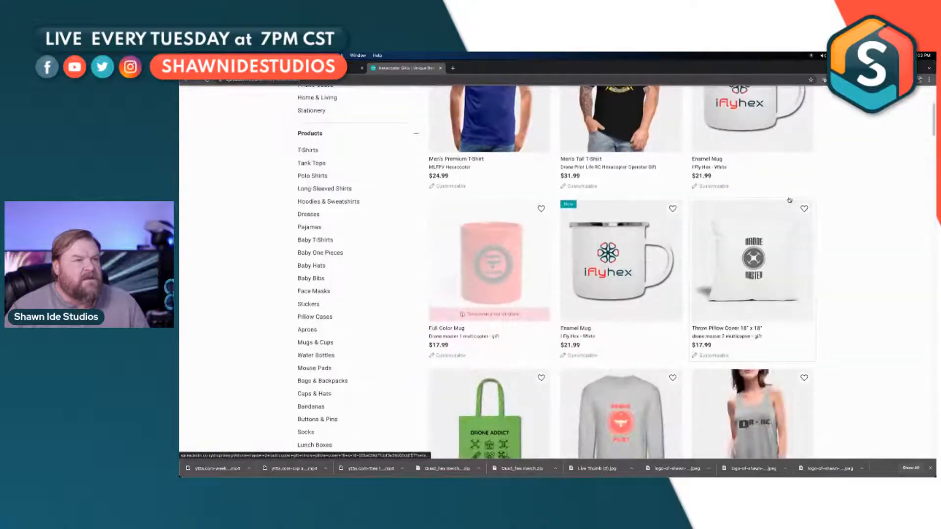
{"action": "scroll", "coordinate": [790, 200], "scroll_direction": "down", "scroll_amount": 6}
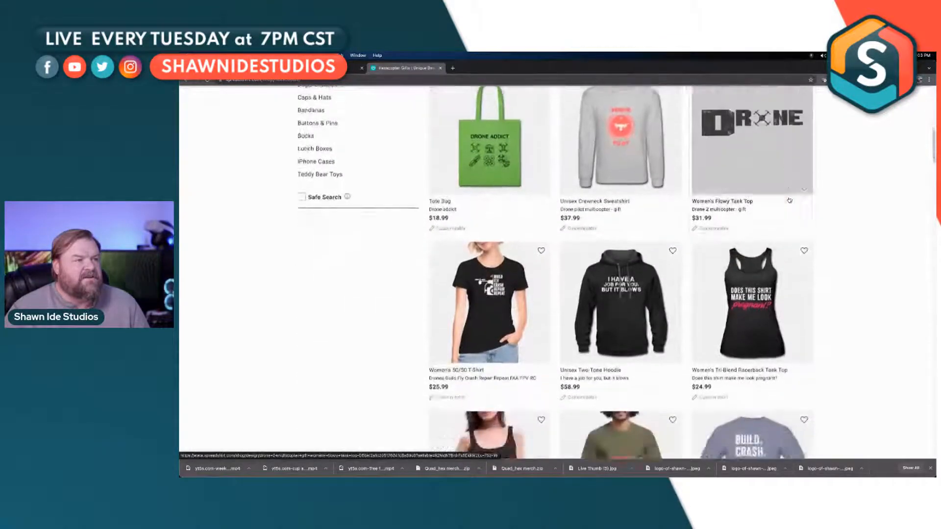
{"action": "scroll", "coordinate": [790, 200], "scroll_direction": "down", "scroll_amount": 7}
{"action": "scroll", "coordinate": [790, 200], "scroll_direction": "up", "scroll_amount": 10}
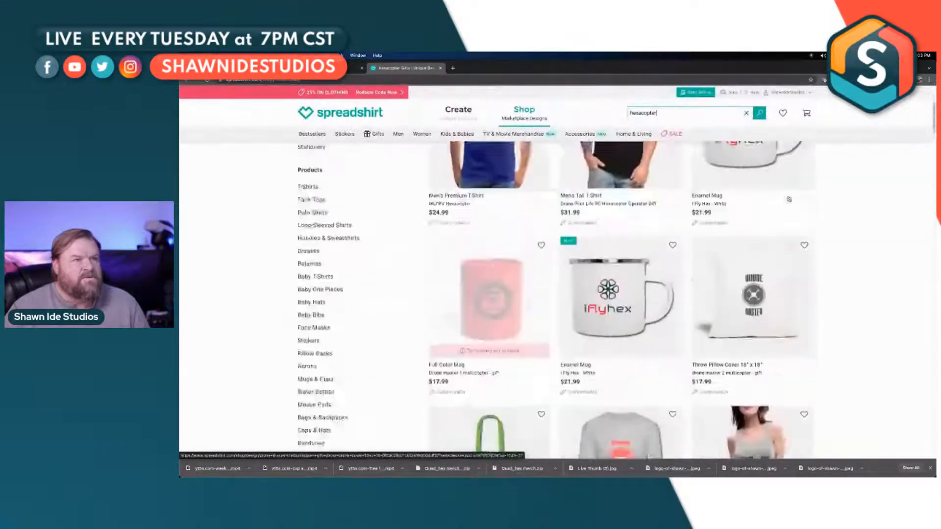
{"action": "scroll", "coordinate": [789, 200], "scroll_direction": "up", "scroll_amount": 3}
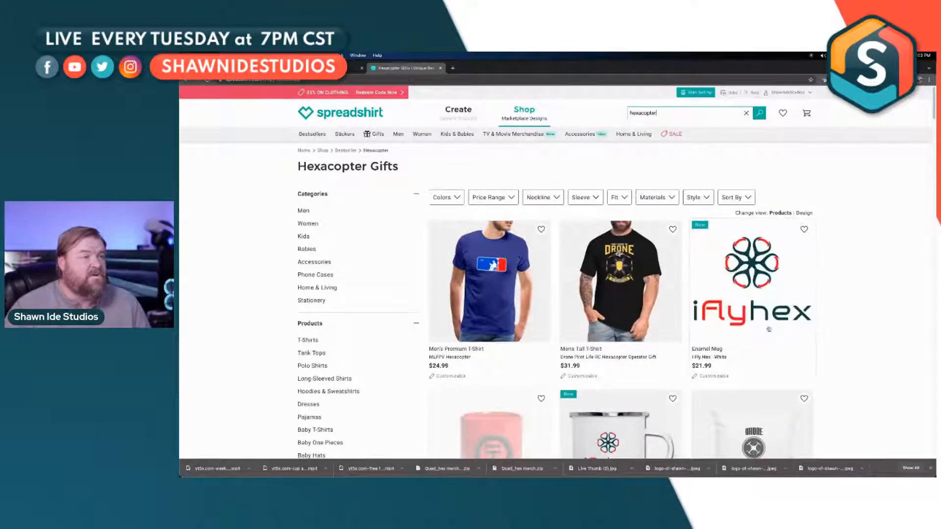
{"action": "left_click", "coordinate": [769, 299]}
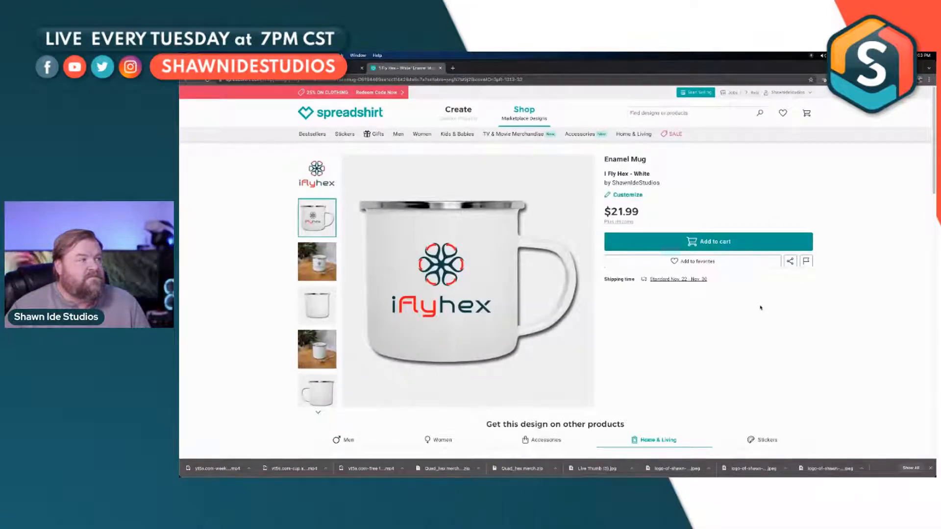
{"action": "scroll", "coordinate": [760, 308], "scroll_direction": "down", "scroll_amount": 3}
{"action": "scroll", "coordinate": [761, 309], "scroll_direction": "up", "scroll_amount": 3}
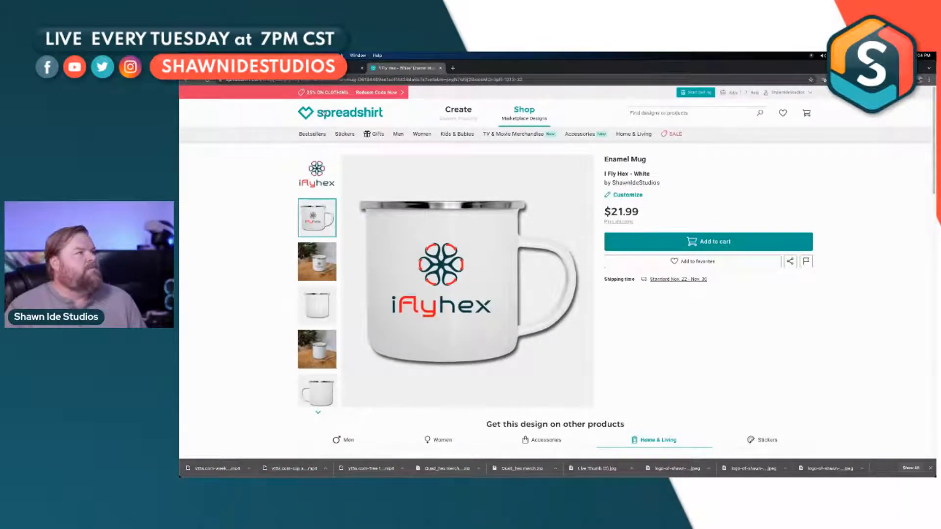
Step: Start a custom design from the Spreadshirt home page and filter the product selection to Accessories
{"action": "left_click", "coordinate": [343, 113]}
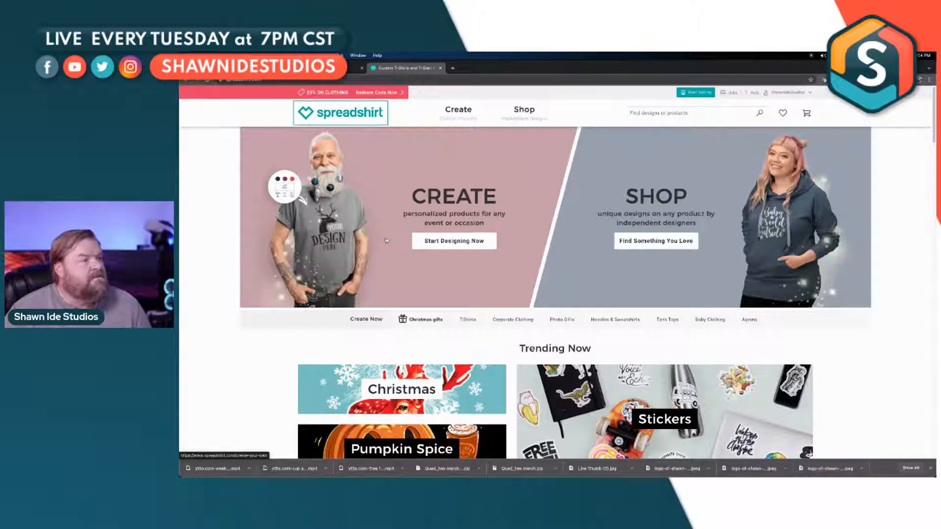
{"action": "left_click", "coordinate": [460, 248]}
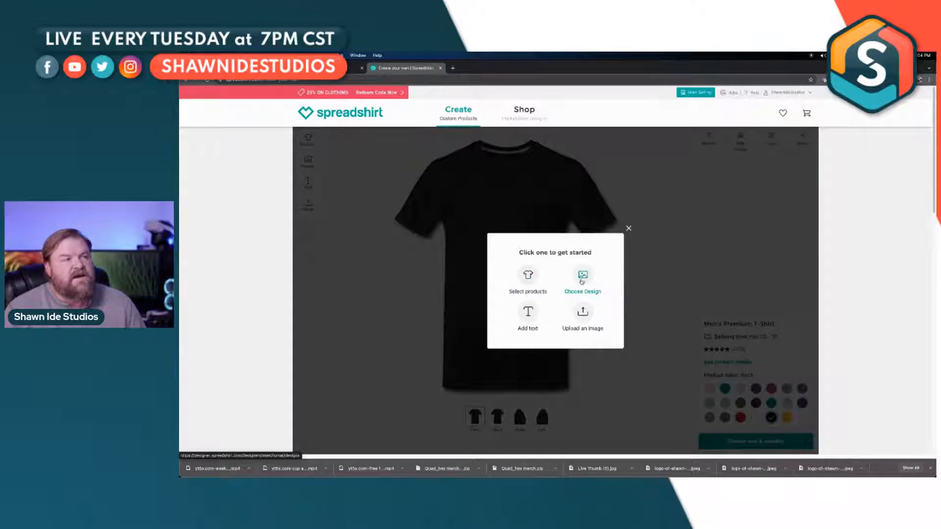
{"action": "left_click", "coordinate": [528, 280]}
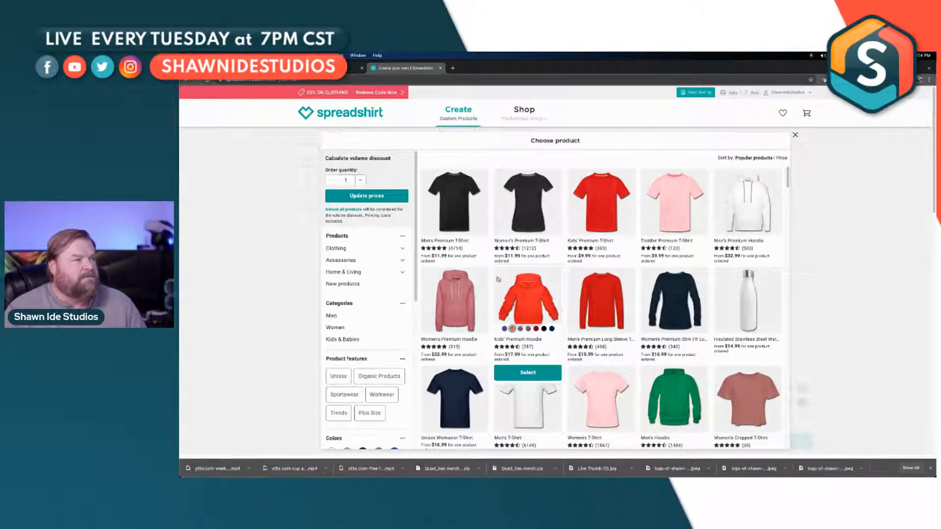
{"action": "left_click", "coordinate": [356, 260]}
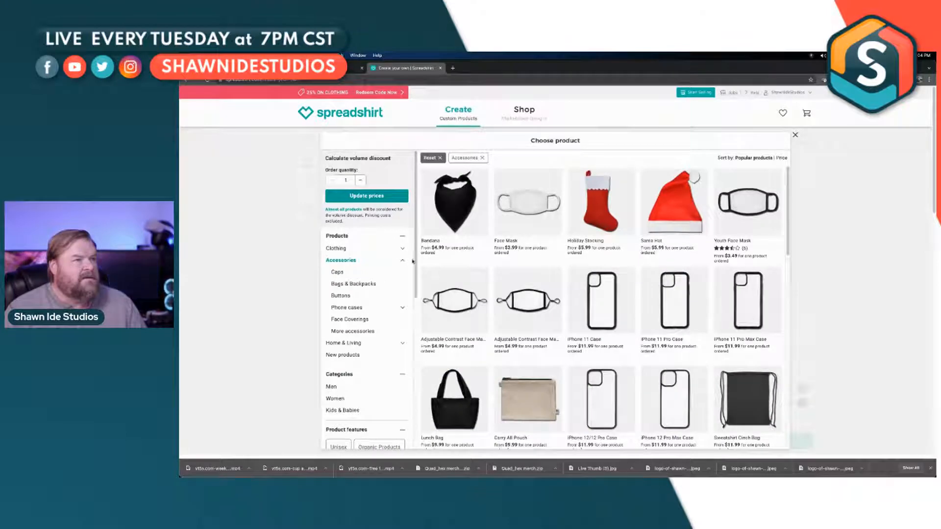
Step: Look through the accessories and choose the Natural Holiday Stocking as the product to customize
{"action": "scroll", "coordinate": [451, 264], "scroll_direction": "down", "scroll_amount": 5}
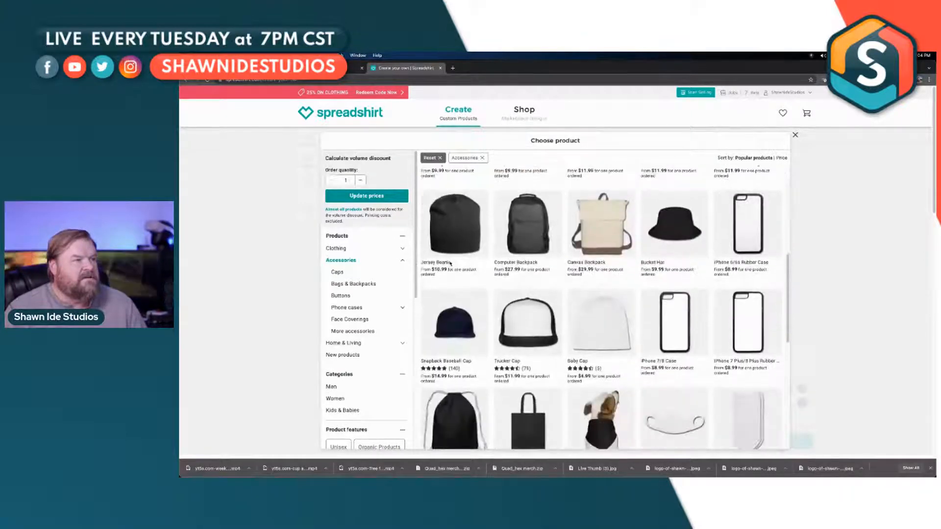
{"action": "scroll", "coordinate": [451, 264], "scroll_direction": "down", "scroll_amount": 5}
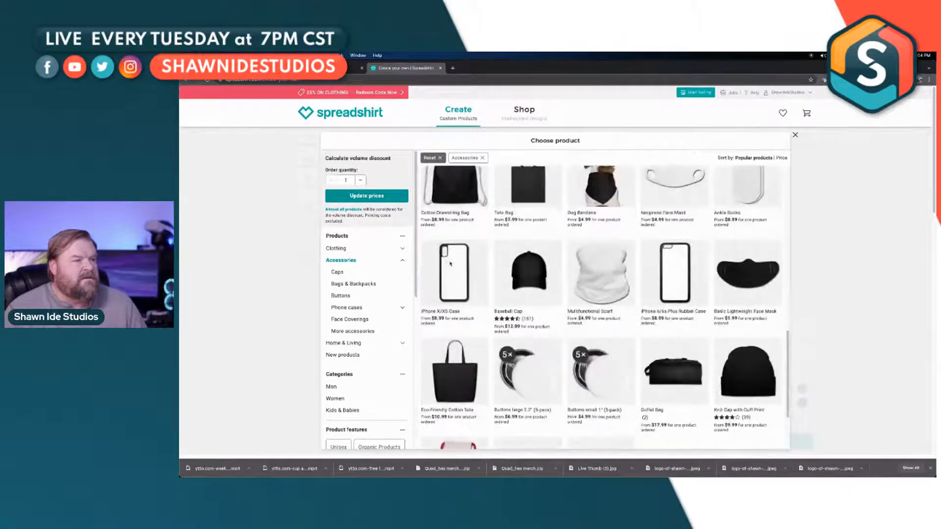
{"action": "scroll", "coordinate": [450, 263], "scroll_direction": "down", "scroll_amount": 5}
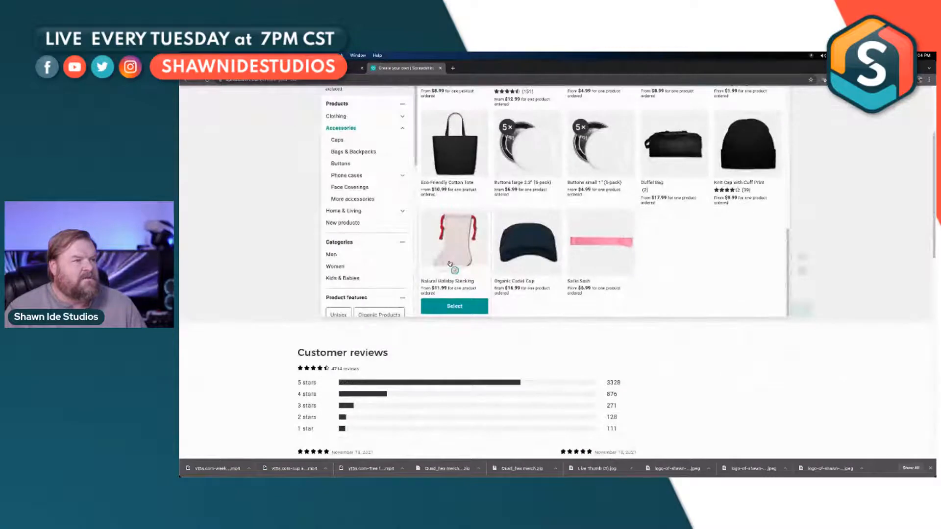
{"action": "scroll", "coordinate": [450, 263], "scroll_direction": "up", "scroll_amount": 2}
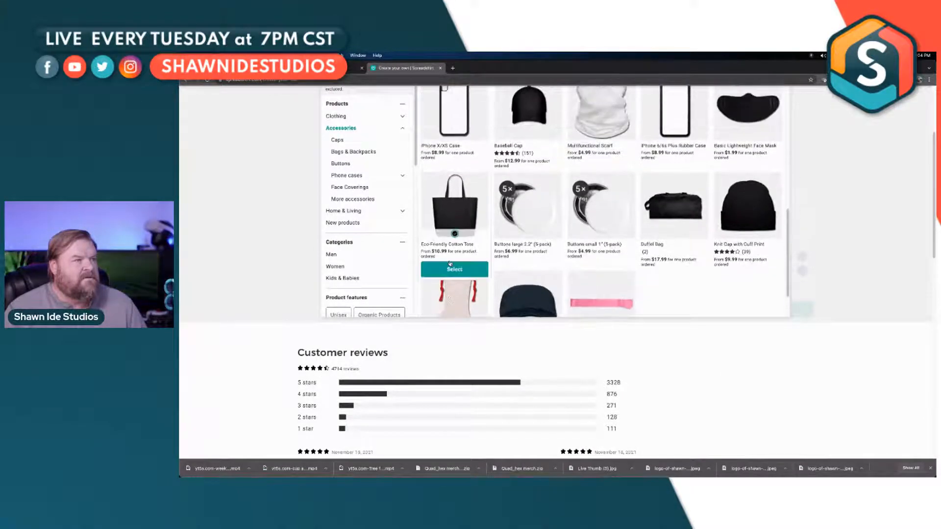
{"action": "scroll", "coordinate": [450, 264], "scroll_direction": "down", "scroll_amount": 1}
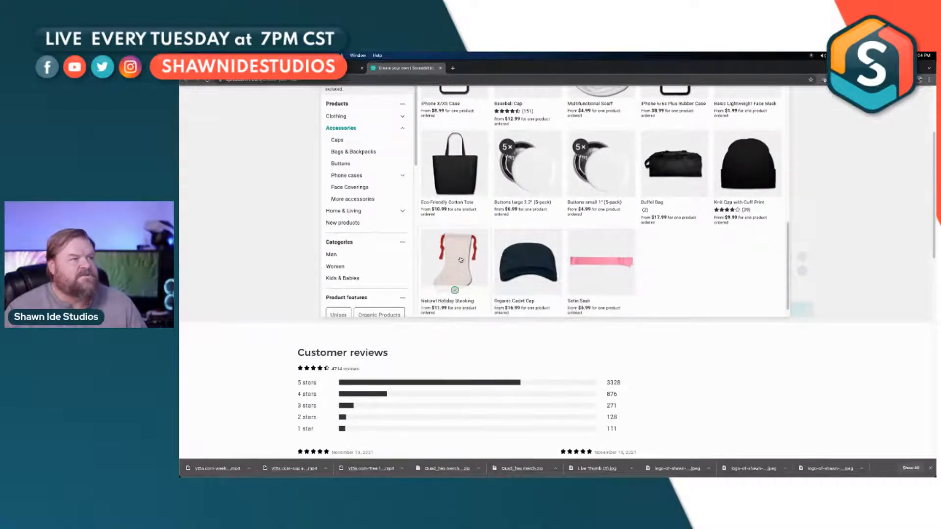
{"action": "left_click", "coordinate": [454, 259]}
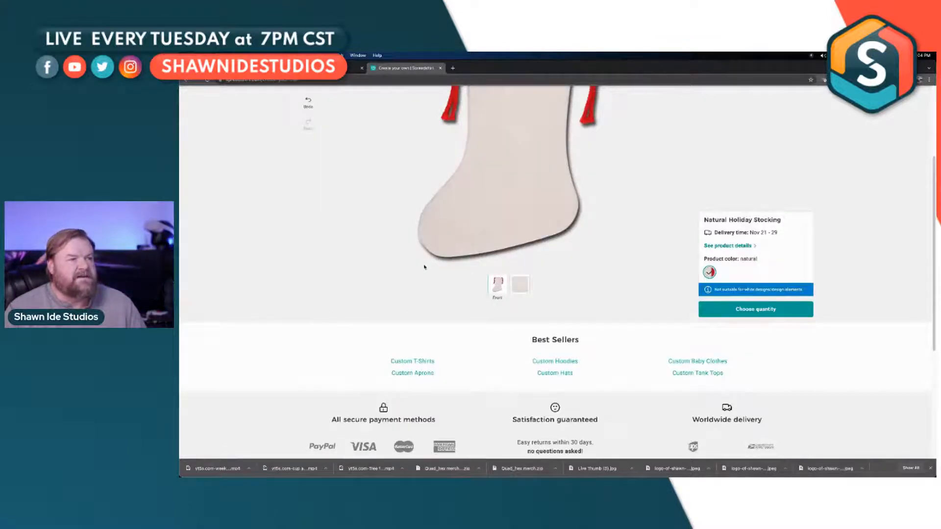
{"action": "scroll", "coordinate": [425, 267], "scroll_direction": "up", "scroll_amount": 3}
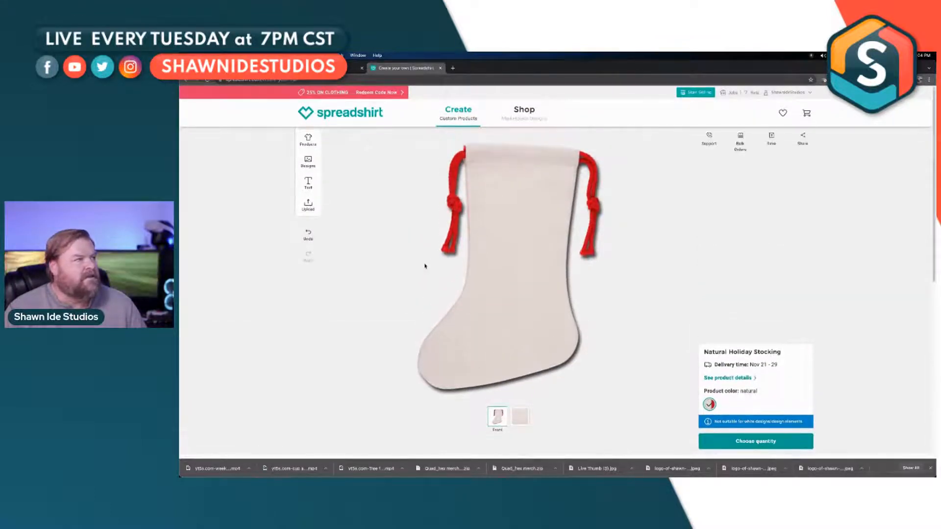
Step: Upload iflyhex2.svg from the "Quad_hex merch (1)" folder in Downloads onto the stocking, agreeing to the content rights statement
{"action": "left_click", "coordinate": [308, 206]}
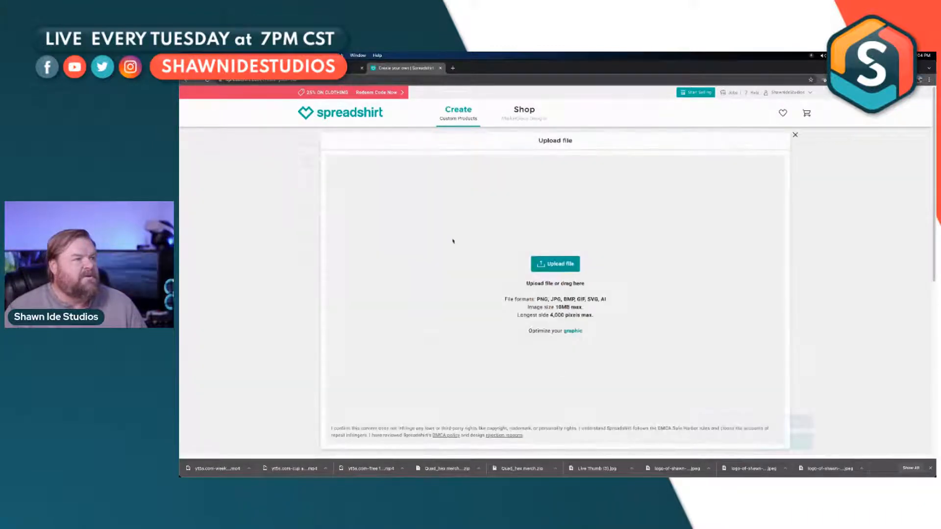
{"action": "left_click", "coordinate": [562, 264]}
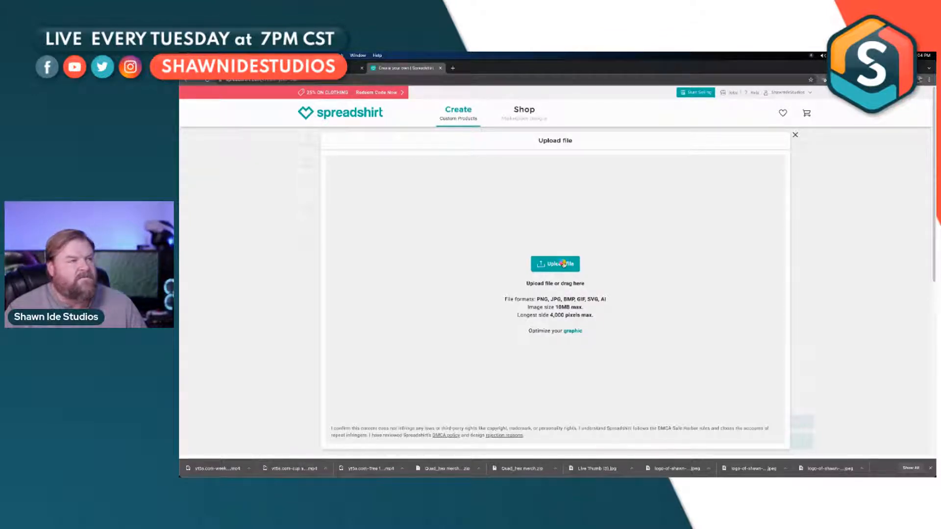
{"action": "left_click", "coordinate": [563, 264]}
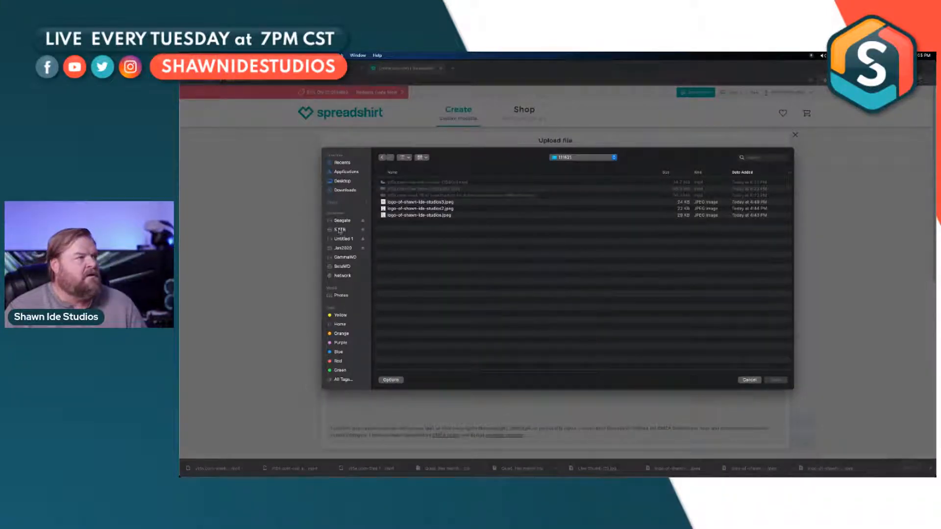
{"action": "left_click", "coordinate": [349, 191]}
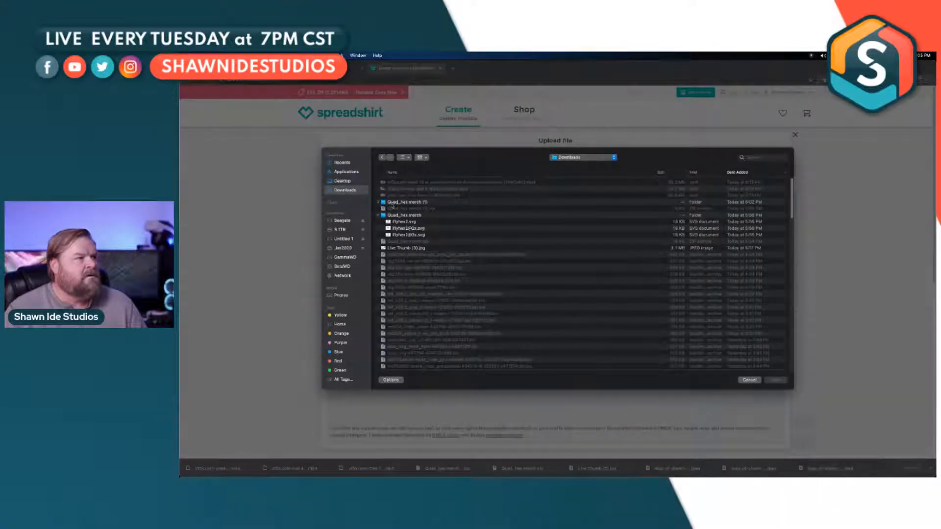
{"action": "double_click", "coordinate": [395, 202]}
{"action": "double_click", "coordinate": [401, 182]}
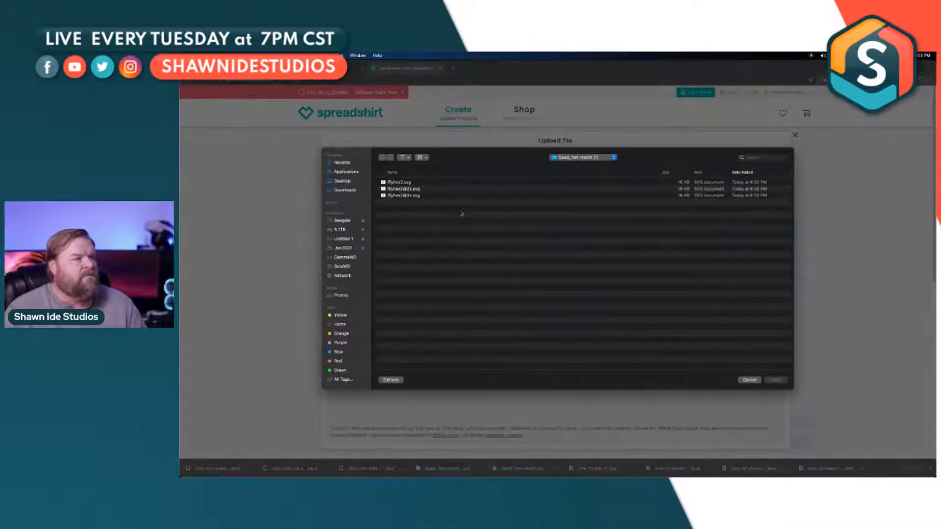
{"action": "left_click", "coordinate": [402, 182]}
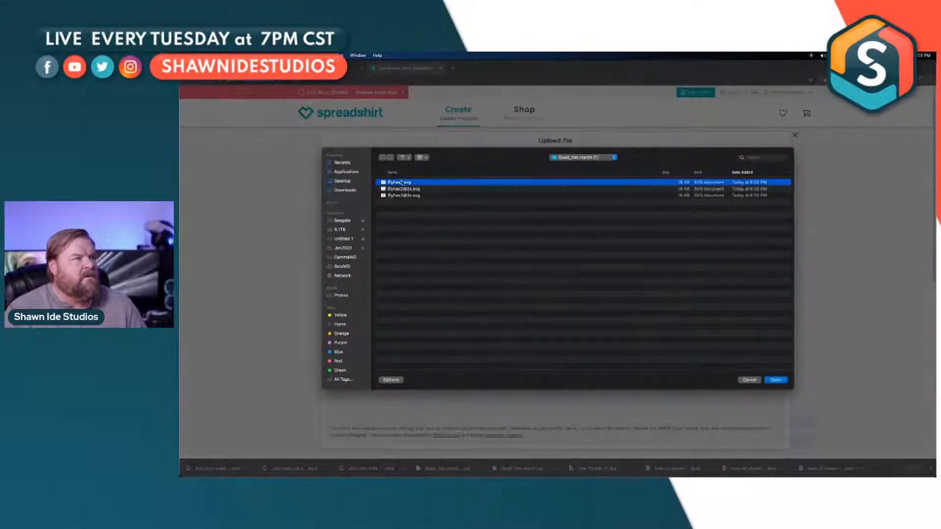
{"action": "left_click", "coordinate": [775, 380]}
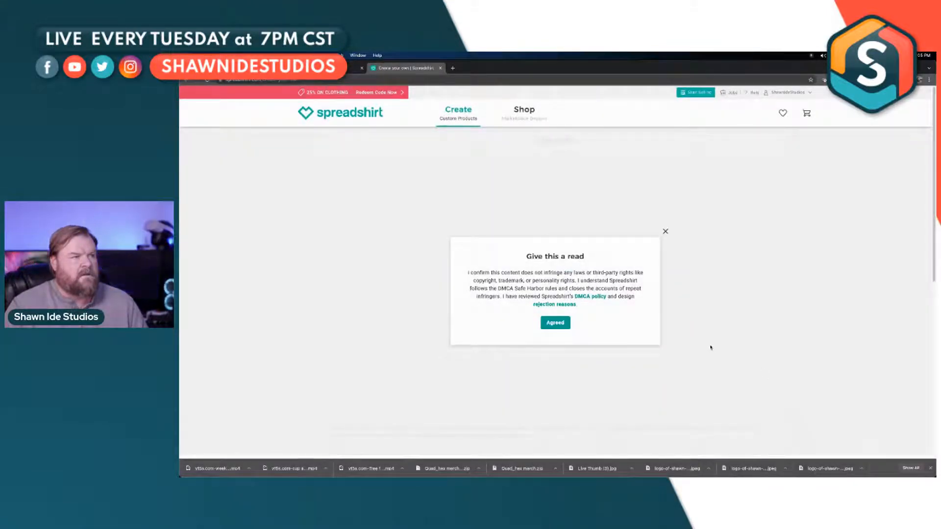
{"action": "left_click", "coordinate": [559, 324]}
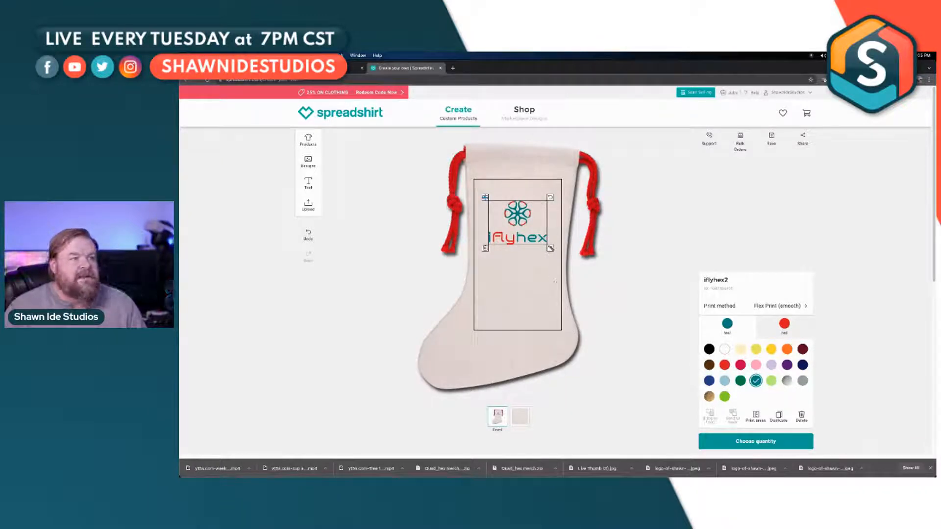
Step: Enlarge the iflyhex logo to the full width of the stocking's print area and move it up to the area's upper edge
{"action": "left_click_drag", "start_coordinate": [551, 248], "coordinate": [561, 257]}
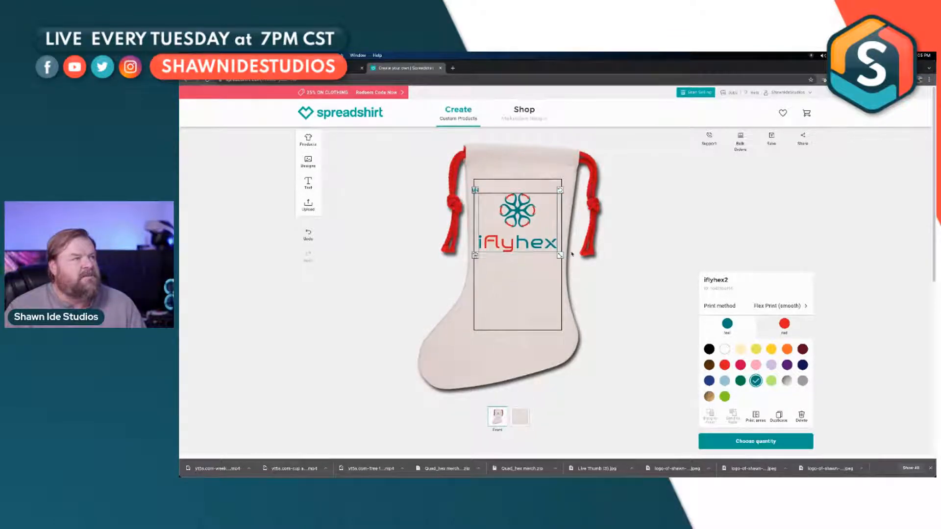
{"action": "left_click_drag", "start_coordinate": [518, 216], "coordinate": [517, 208]}
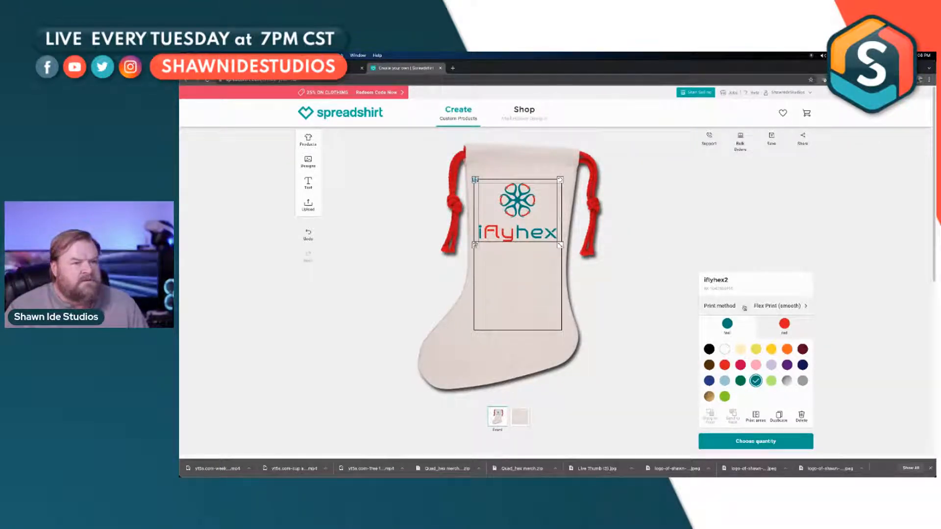
Step: Try navy and metallic silver on the logo's teal parts, and recolor those parts green
{"action": "left_click", "coordinate": [802, 365]}
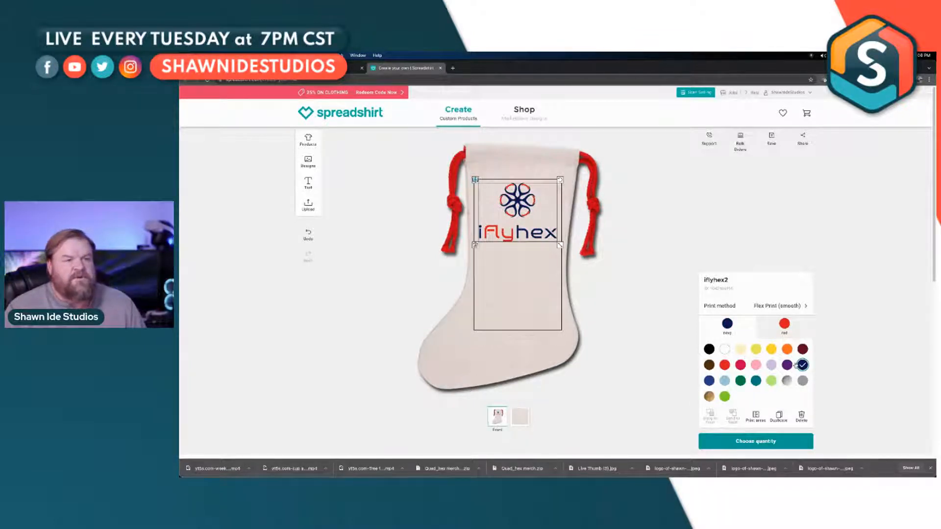
{"action": "left_click", "coordinate": [787, 381]}
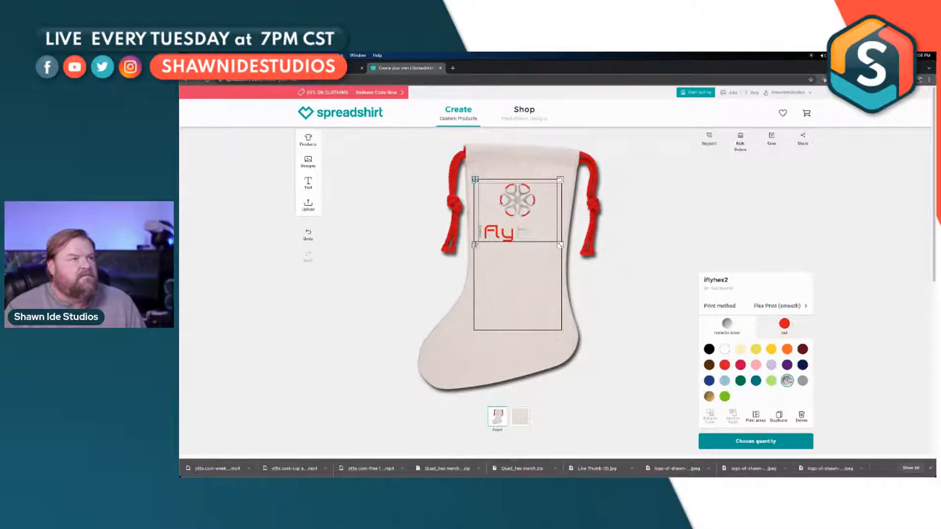
{"action": "left_click", "coordinate": [803, 366]}
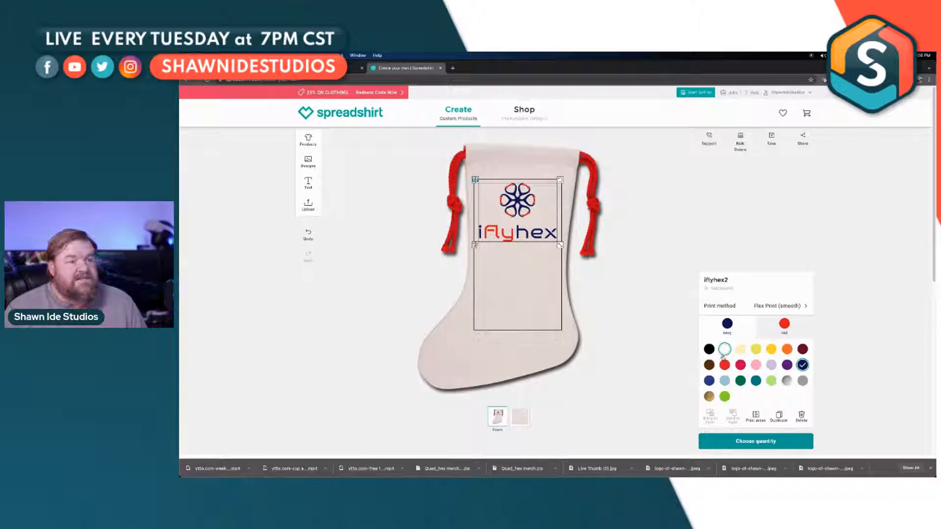
{"action": "left_click", "coordinate": [739, 381]}
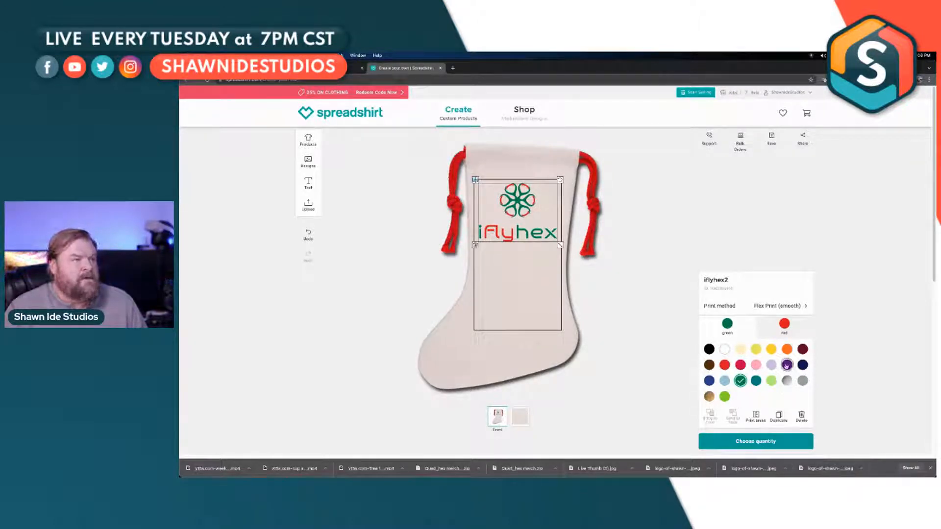
Step: Try metallic gold on the logo's red parts and set them back to red
{"action": "left_click", "coordinate": [782, 336]}
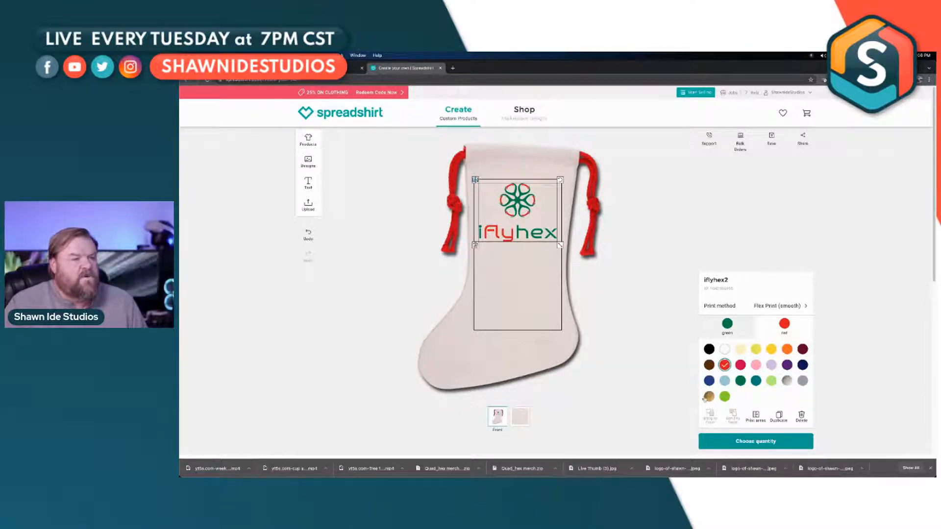
{"action": "left_click", "coordinate": [709, 396]}
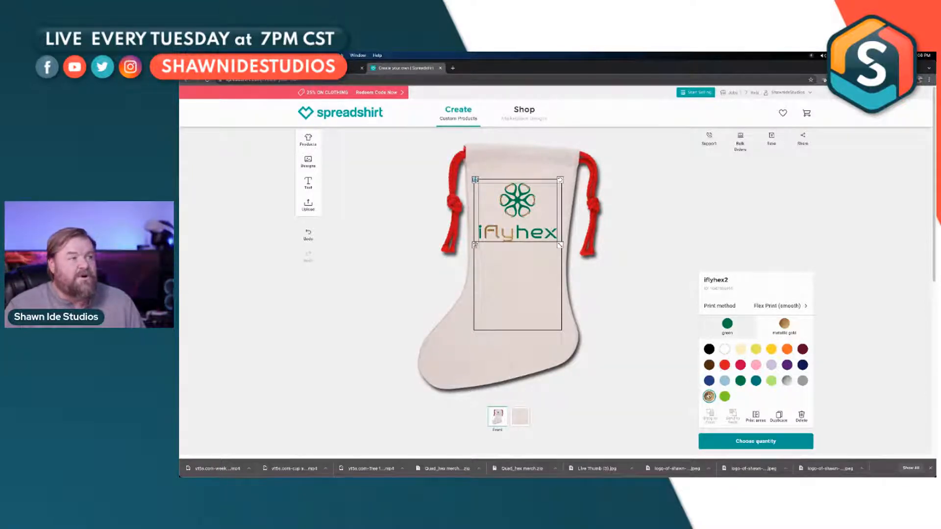
{"action": "left_click", "coordinate": [724, 364]}
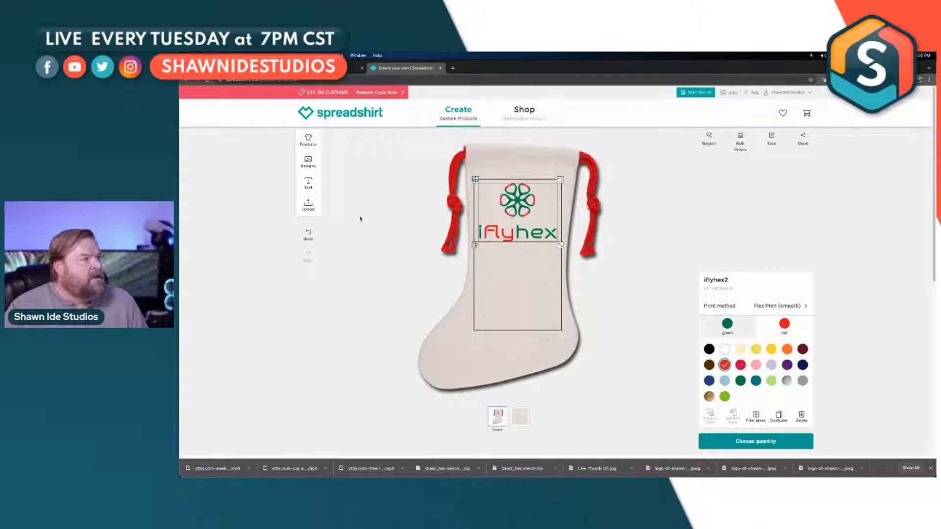
Step: Add a text element below the iflyhex logo, set it in a bold script font, and position it inside the print area
{"action": "left_click", "coordinate": [308, 183]}
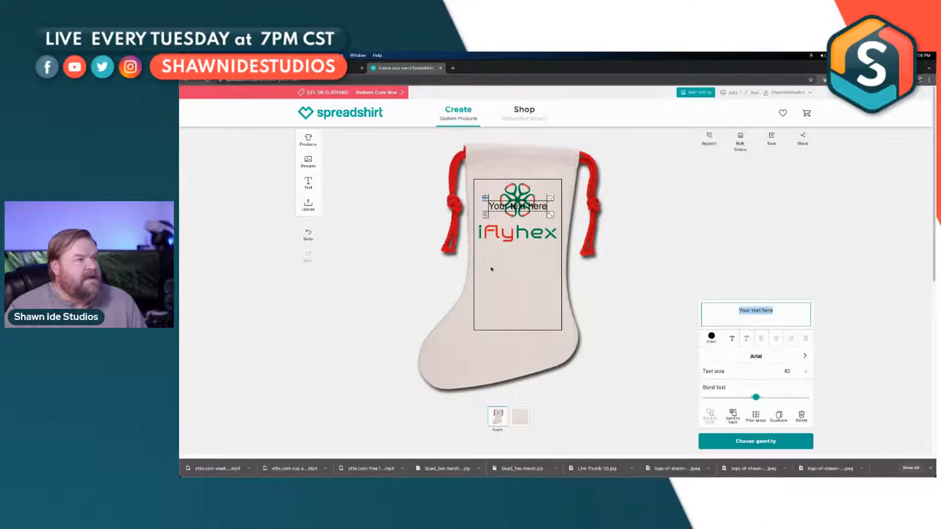
{"action": "left_click_drag", "start_coordinate": [527, 207], "coordinate": [527, 281]}
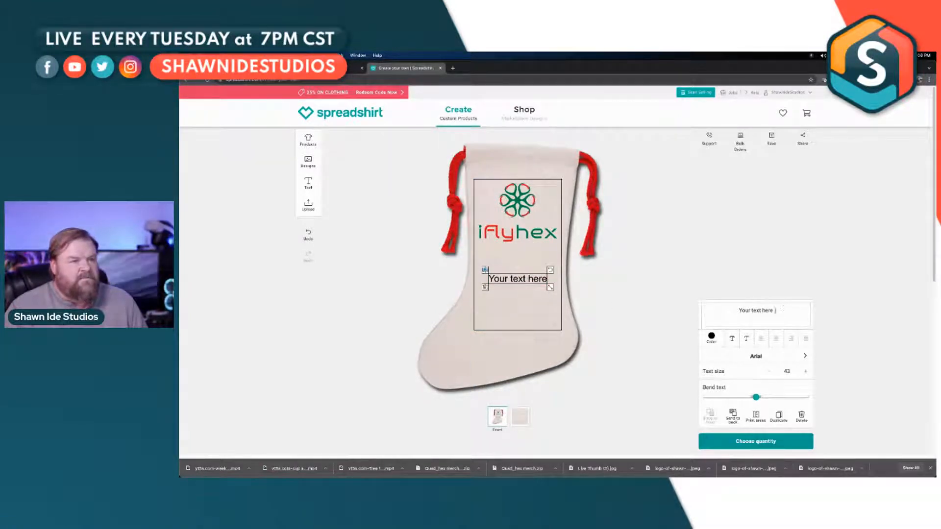
{"action": "left_click", "coordinate": [773, 358]}
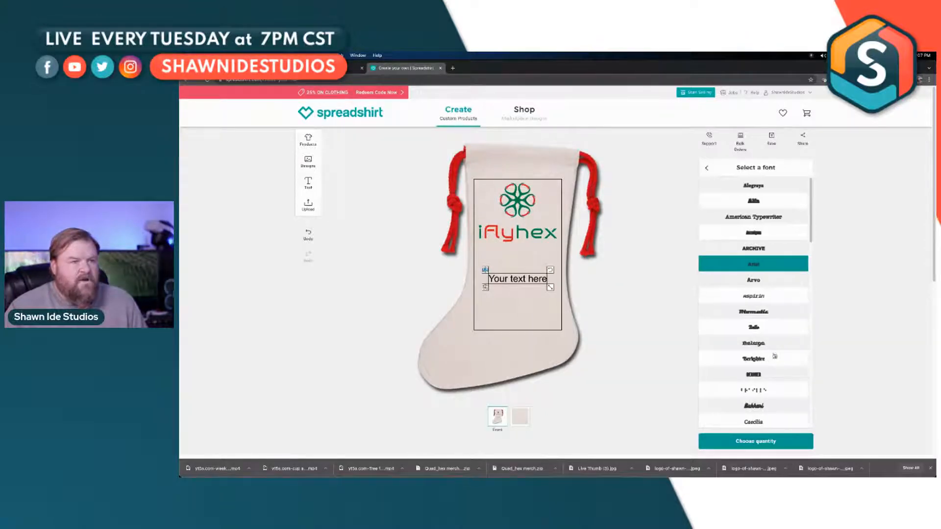
{"action": "left_click", "coordinate": [766, 332]}
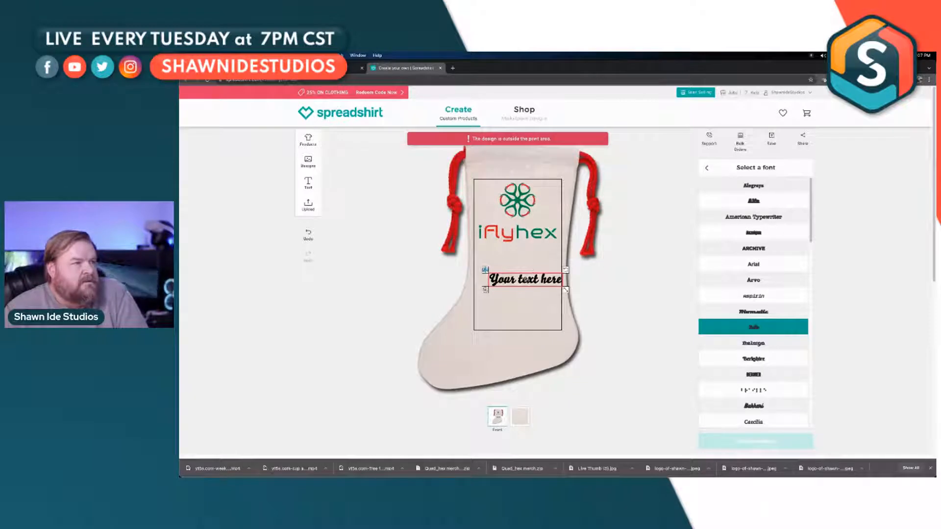
{"action": "left_click_drag", "start_coordinate": [526, 279], "coordinate": [518, 275]}
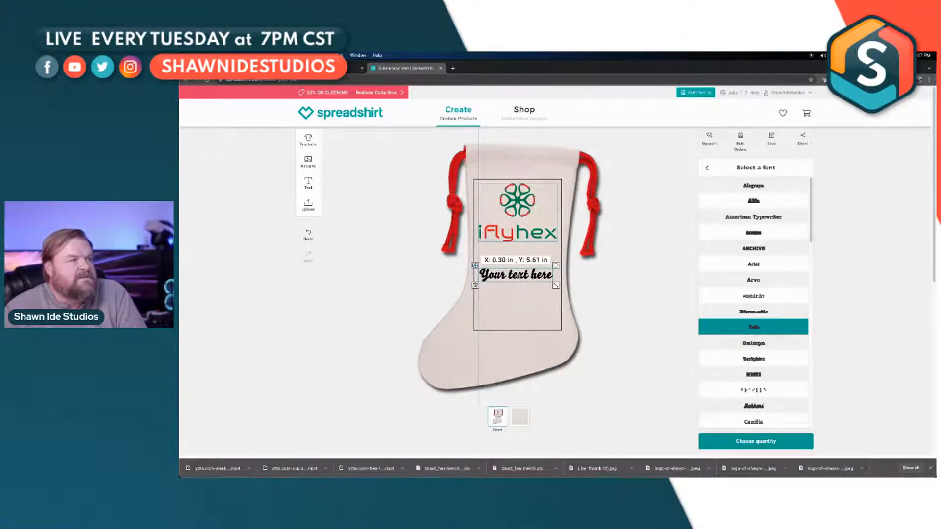
{"action": "left_click_drag", "start_coordinate": [518, 276], "coordinate": [518, 276]}
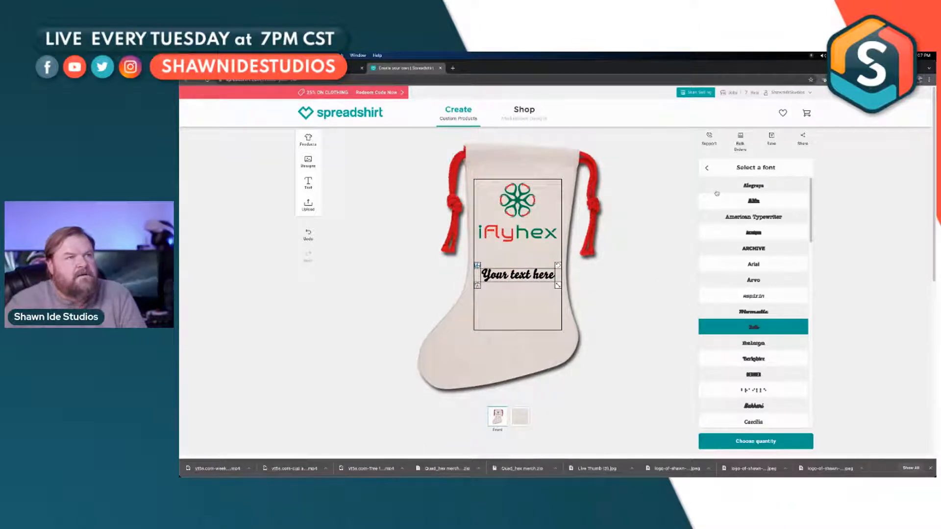
Step: Replace the placeholder wording of the new text element with "Happy Holidays"
{"action": "left_click", "coordinate": [706, 168]}
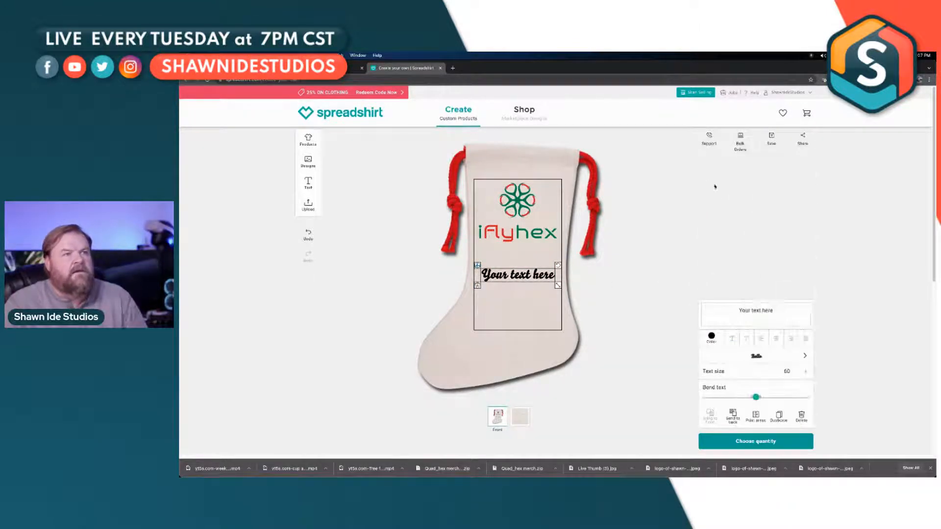
{"action": "triple_click", "coordinate": [749, 309]}
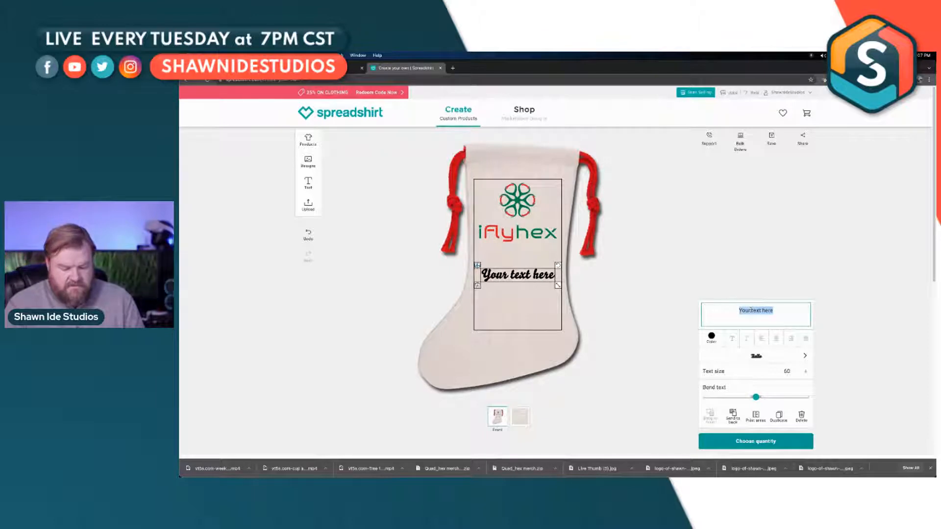
{"action": "type", "text": "Me"}
{"action": "key", "text": "BackSpace"}
{"action": "key", "text": "BackSpace"}
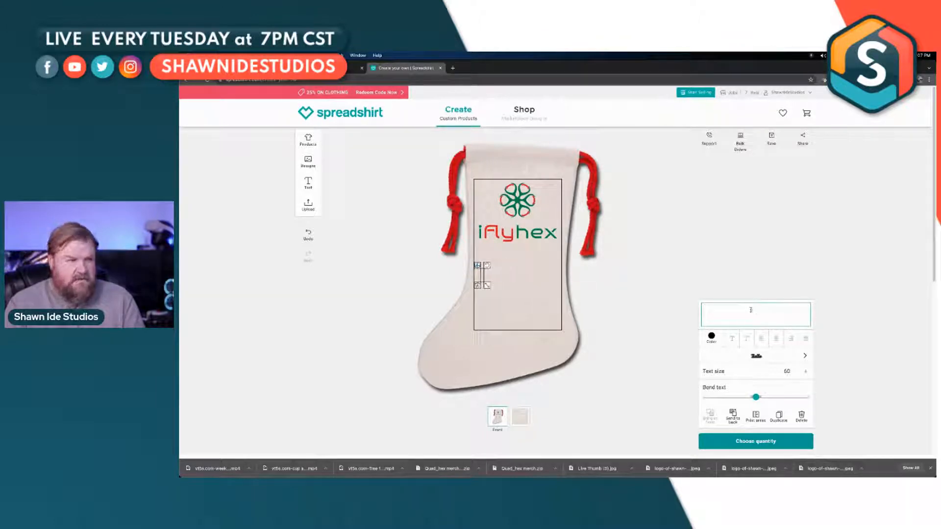
{"action": "type", "text": "Happy"}
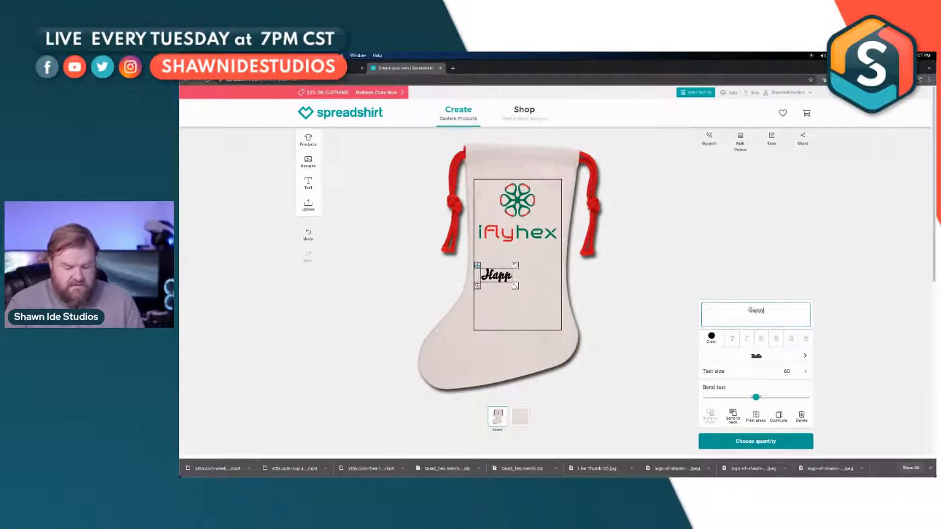
{"action": "type", "text": " Holid"}
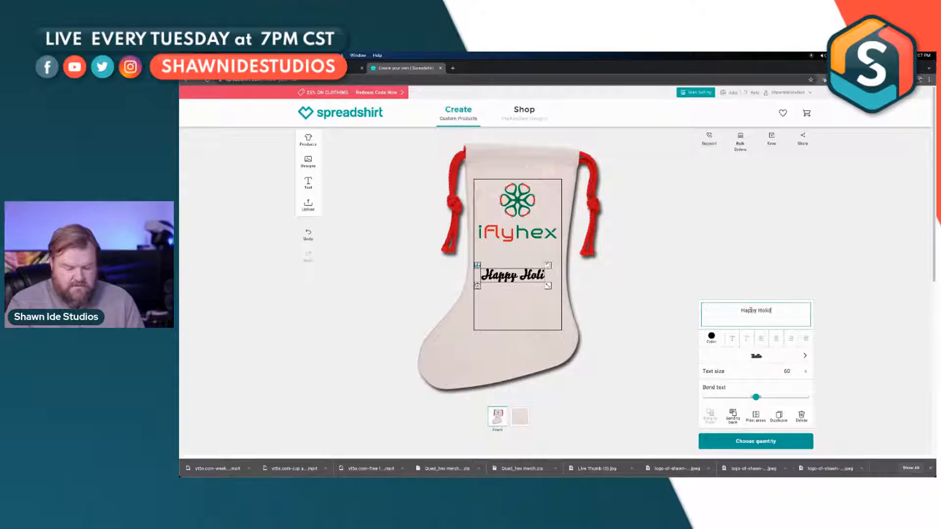
{"action": "type", "text": "ays"}
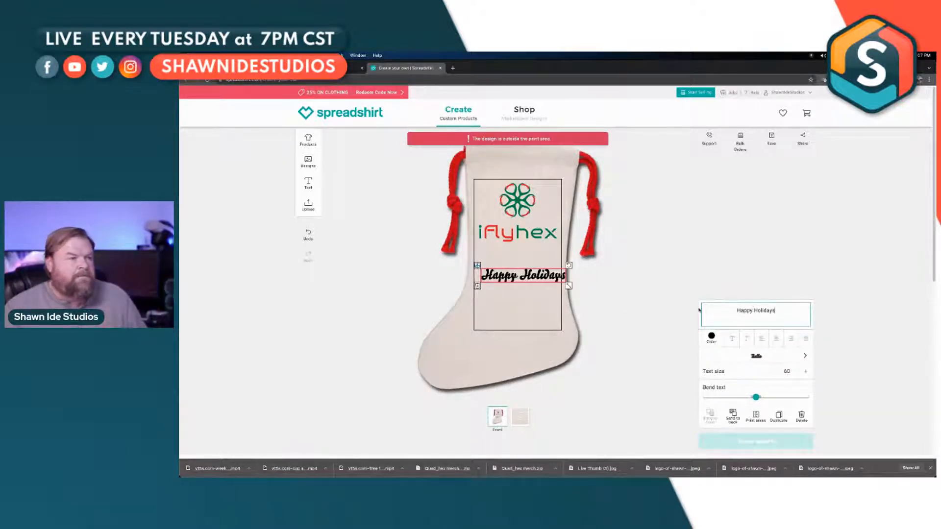
Step: Set the Happy Holidays text size to 61 and bend the text slightly so its middle curves downward
{"action": "left_click", "coordinate": [568, 286]}
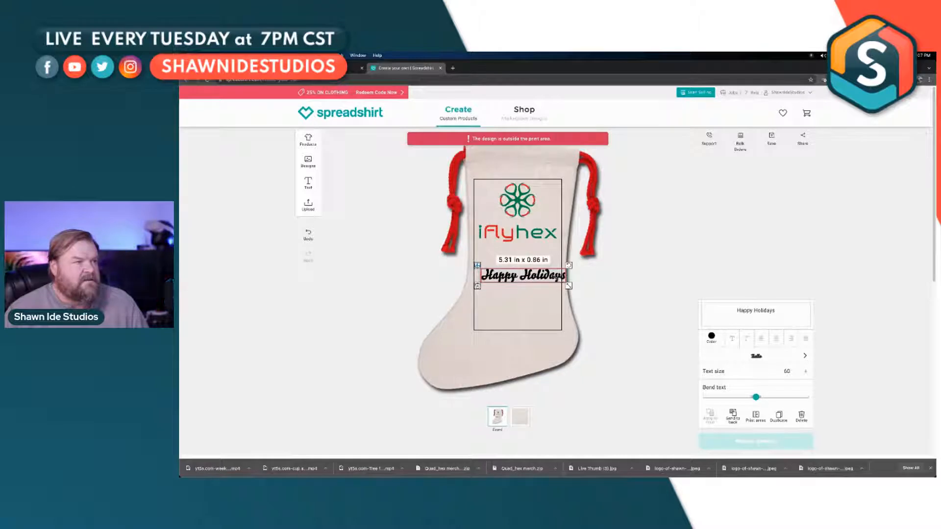
{"action": "left_click", "coordinate": [546, 291]}
{"action": "left_click", "coordinate": [554, 278]}
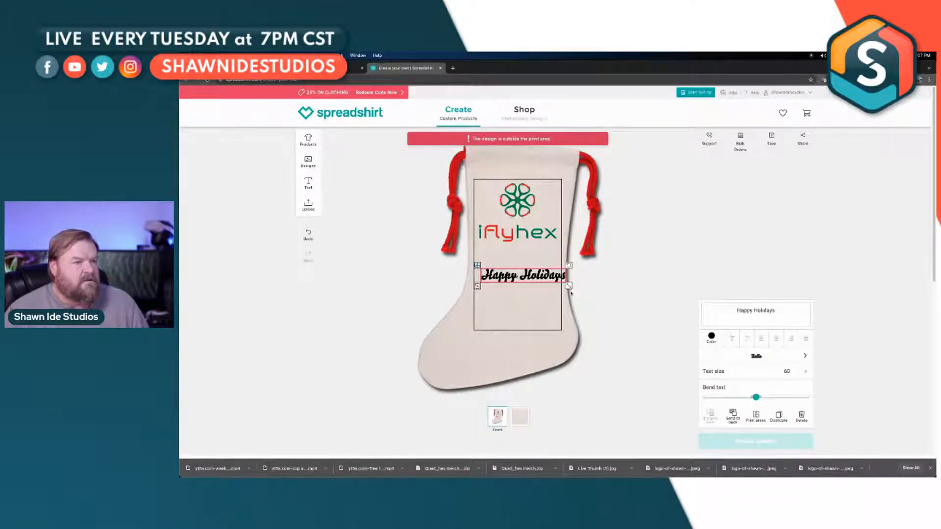
{"action": "left_click", "coordinate": [771, 372]}
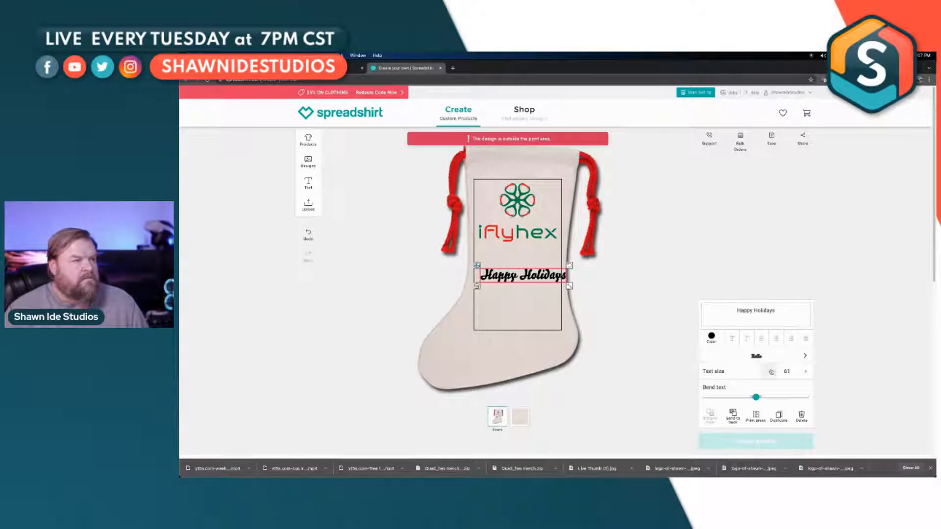
{"action": "left_click", "coordinate": [804, 372]}
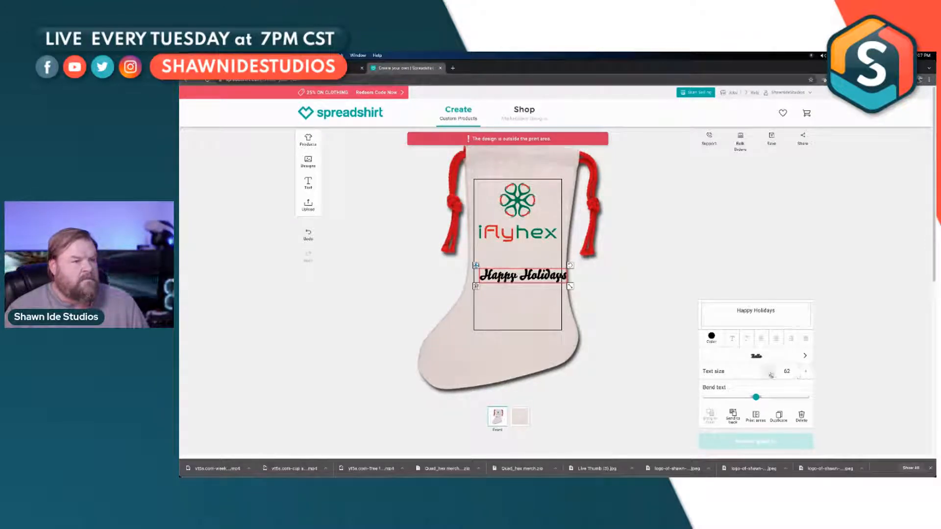
{"action": "left_click", "coordinate": [771, 374]}
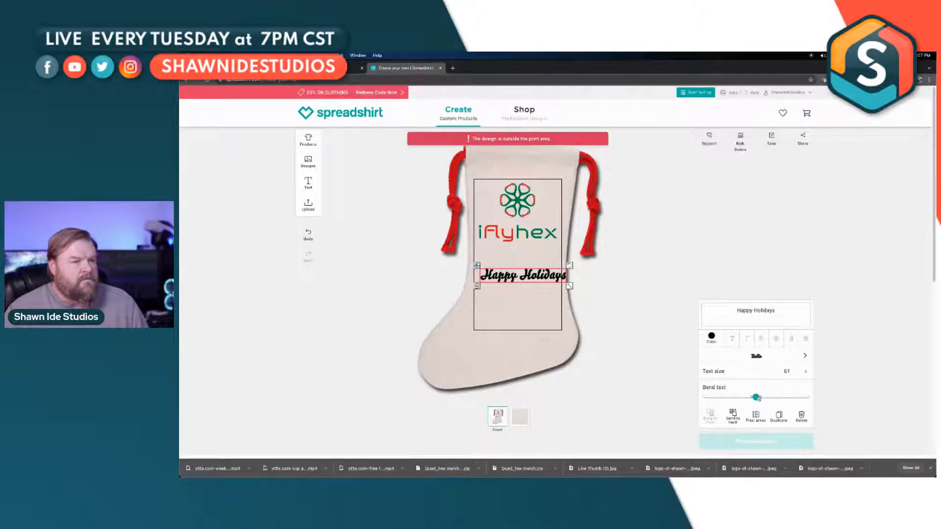
{"action": "left_click_drag", "start_coordinate": [755, 397], "coordinate": [748, 397]}
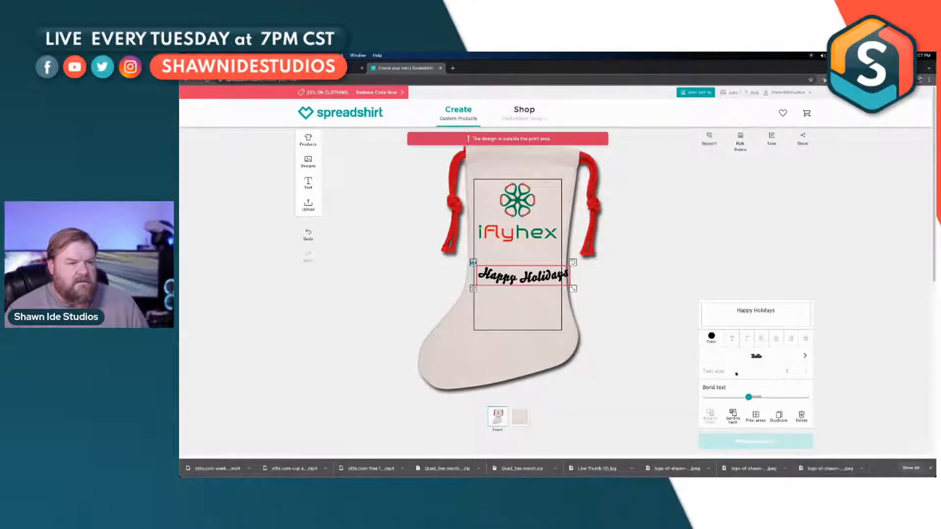
Step: Change the Happy Holidays font to Freestyle, then enlarge the text to nearly the print area's width and place it near the area's lower edge
{"action": "left_click", "coordinate": [794, 355]}
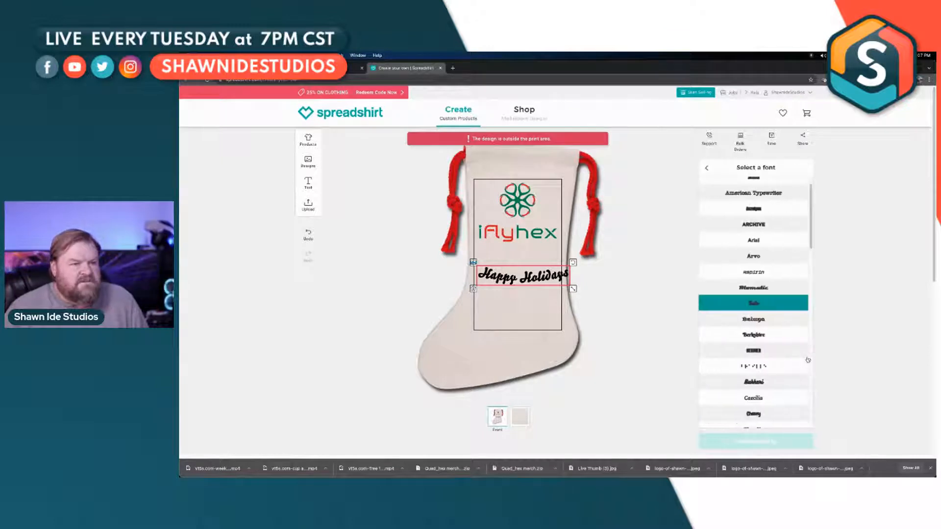
{"action": "scroll", "coordinate": [777, 342], "scroll_direction": "down", "scroll_amount": 1}
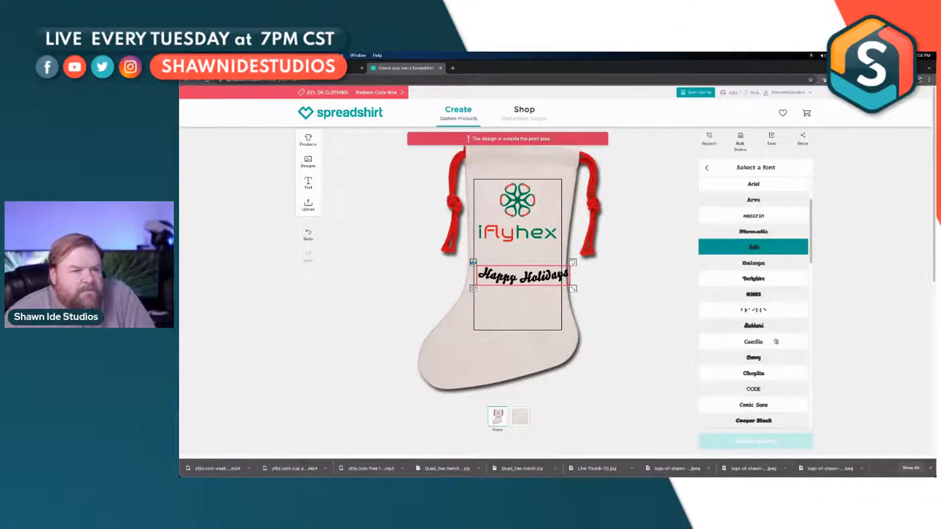
{"action": "scroll", "coordinate": [777, 341], "scroll_direction": "down", "scroll_amount": 1}
{"action": "scroll", "coordinate": [776, 342], "scroll_direction": "down", "scroll_amount": 2}
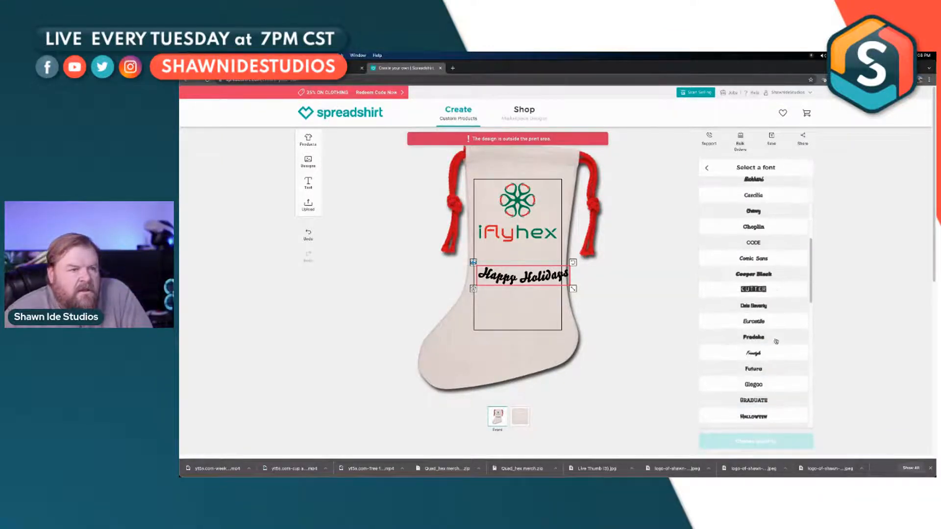
{"action": "left_click", "coordinate": [759, 354]}
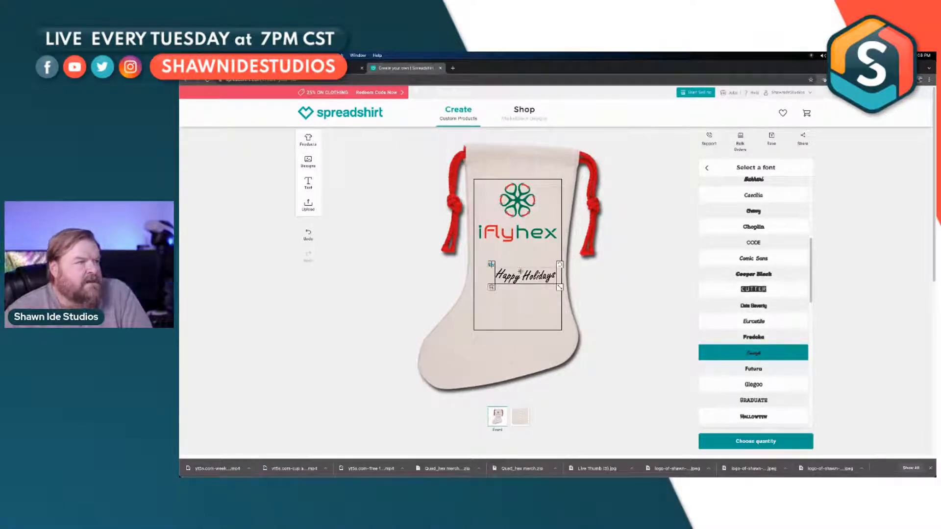
{"action": "left_click_drag", "start_coordinate": [536, 282], "coordinate": [532, 302]}
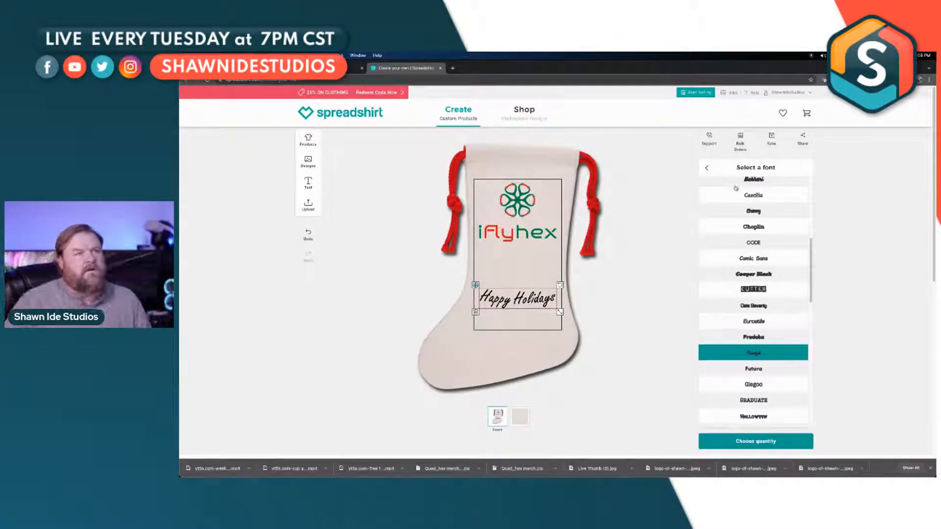
{"action": "left_click", "coordinate": [707, 171]}
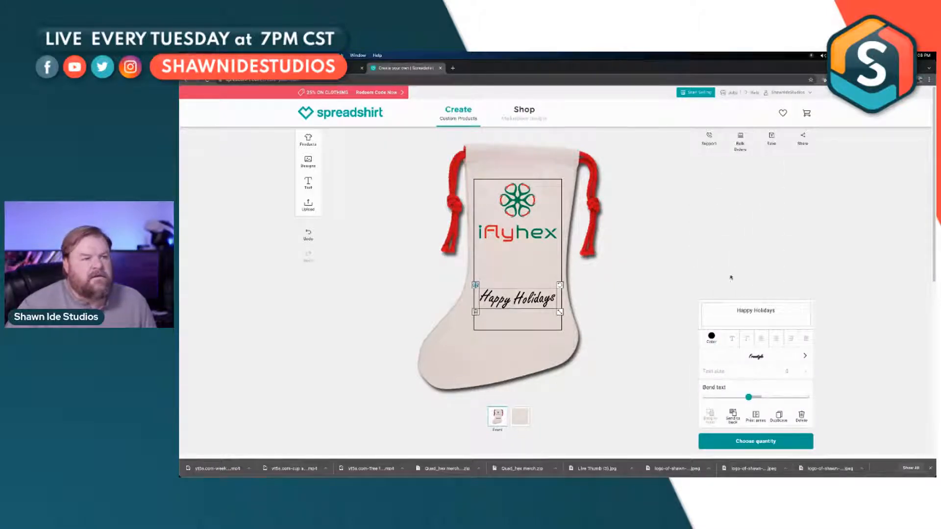
Step: Change the color of the Happy Holidays text to red
{"action": "left_click", "coordinate": [712, 337]}
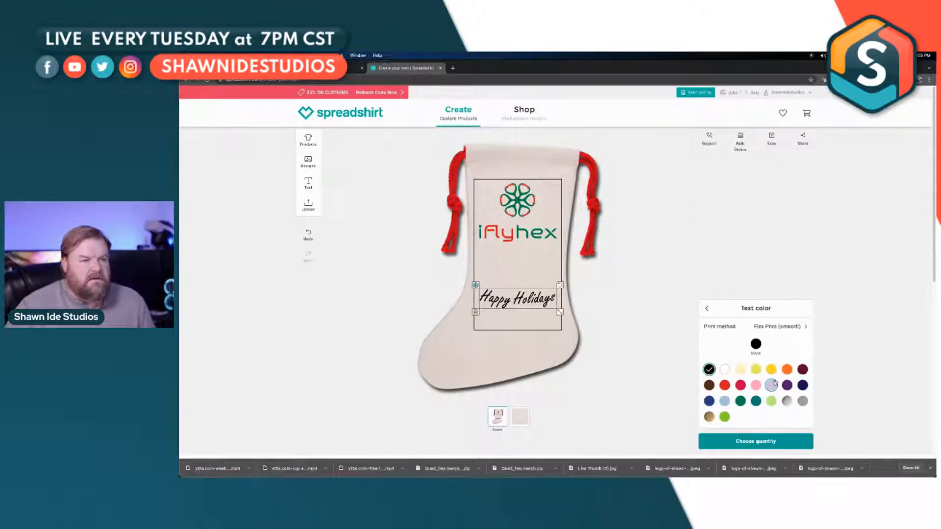
{"action": "left_click", "coordinate": [725, 385]}
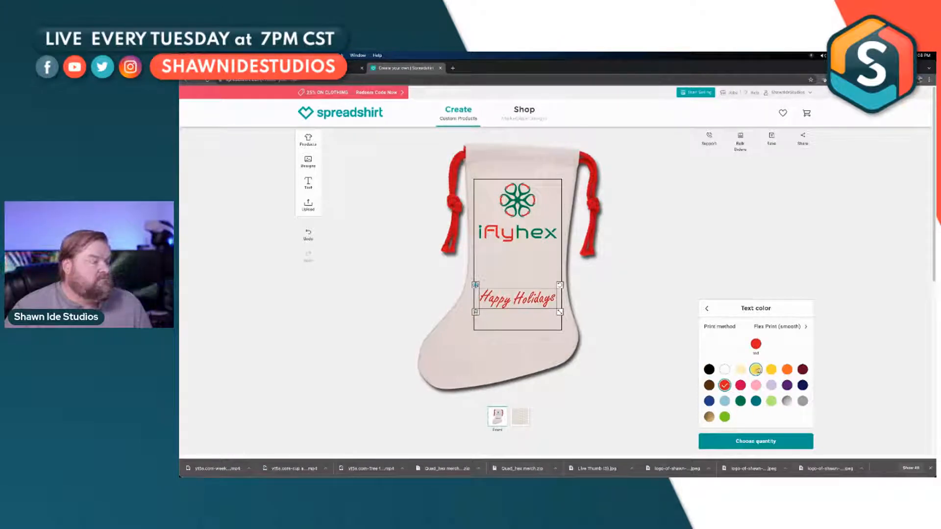
{"action": "left_click", "coordinate": [706, 310]}
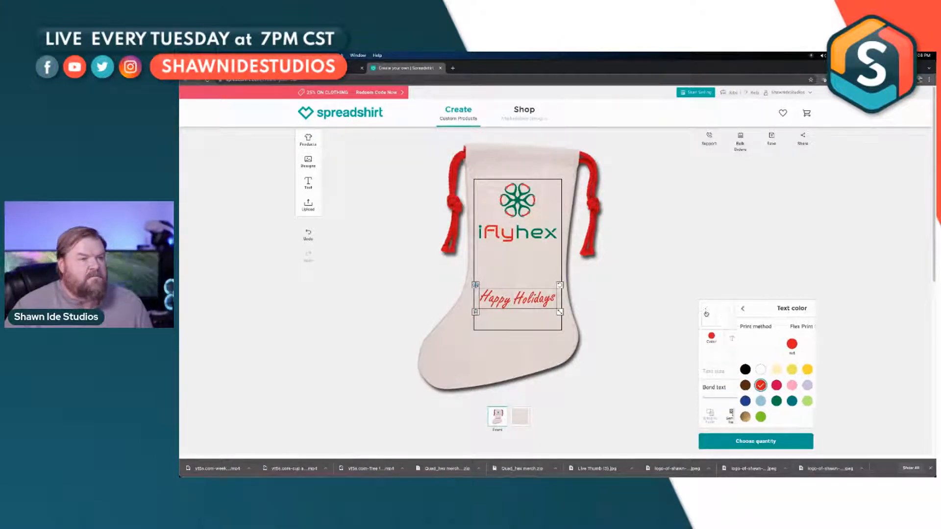
Step: Add "from Shawn Ide Studio" on a second line of the Happy Holidays text
{"action": "left_click", "coordinate": [775, 313]}
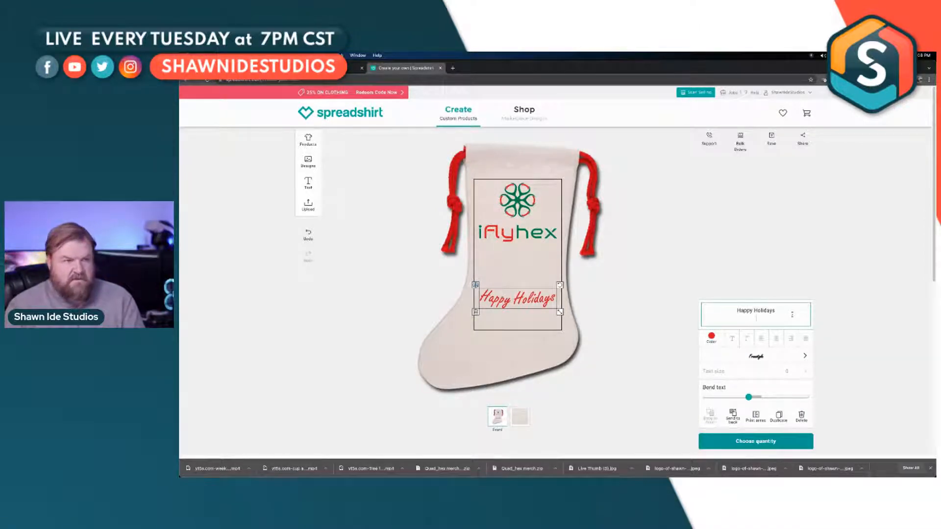
{"action": "type", "text": "from"}
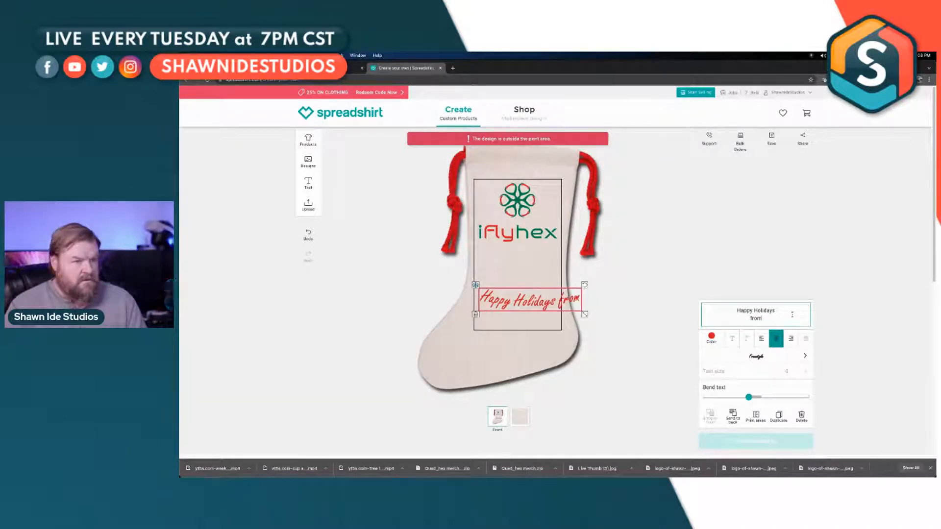
{"action": "type", "text": " Shawn!"}
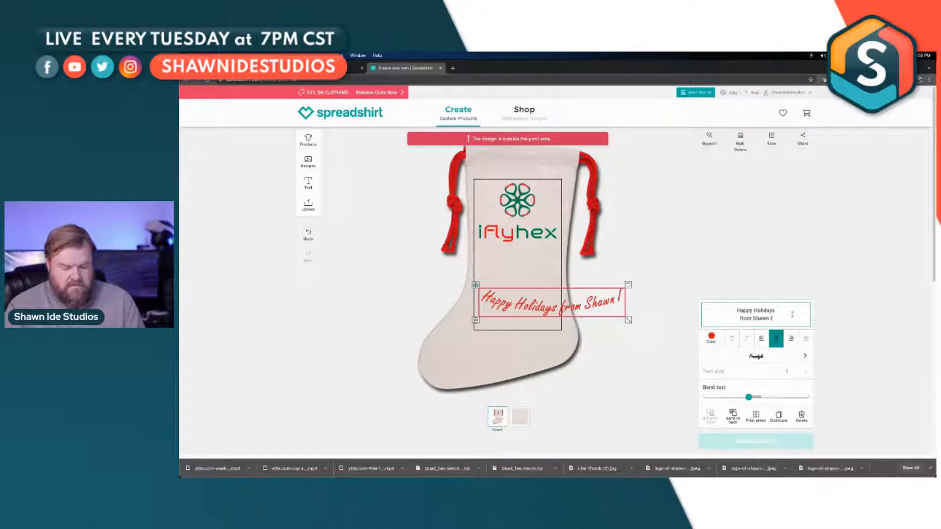
{"action": "key", "text": "BackSpace"}
{"action": "type", "text": "Ide Stu"}
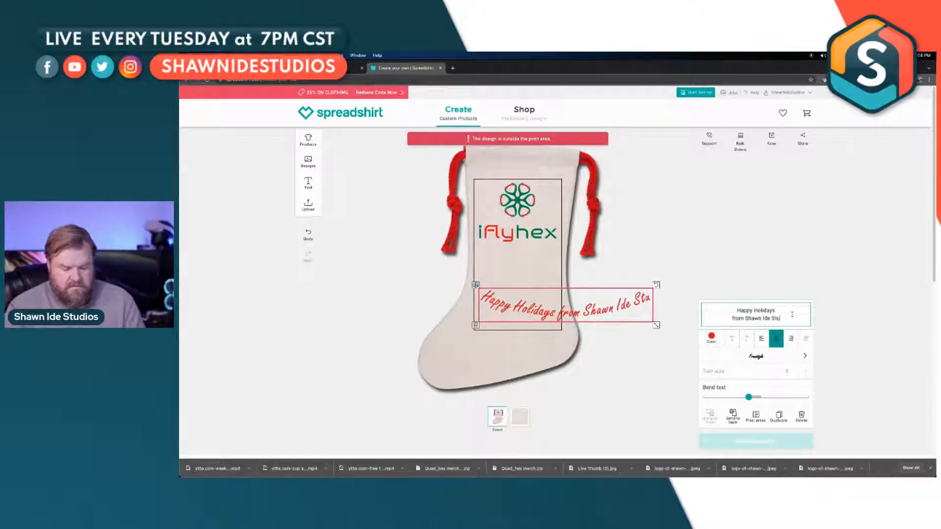
{"action": "type", "text": "dio"}
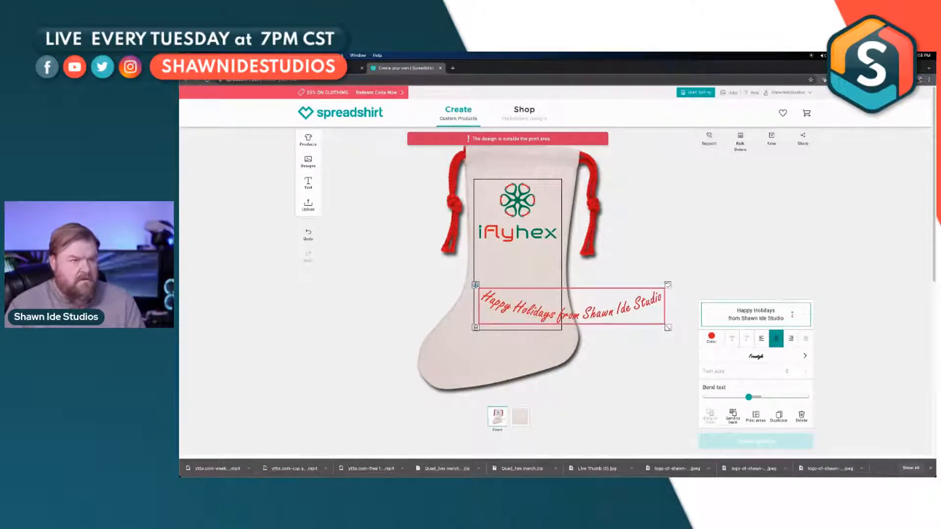
{"action": "type", "text": "s"}
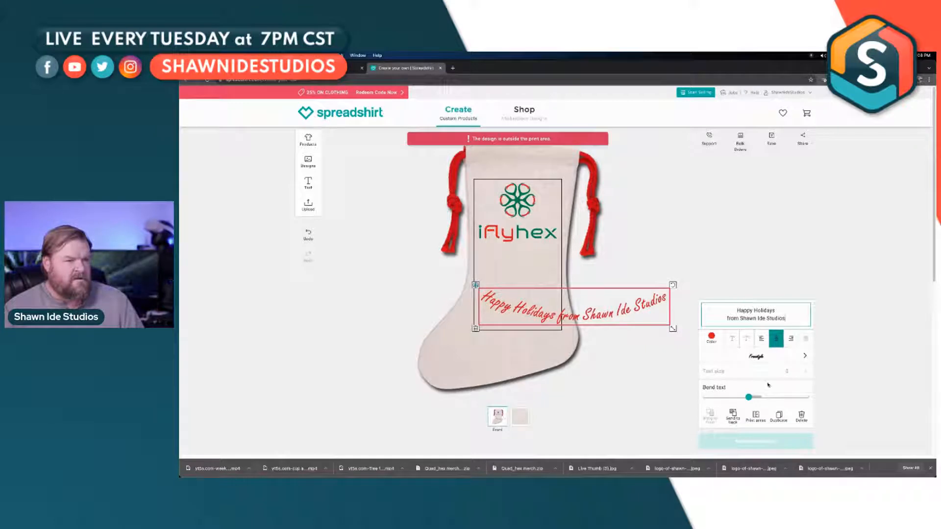
Step: Complete the greeting's second line as "from Shawn Ide Studios" and remove the bend from the text
{"action": "left_click_drag", "start_coordinate": [749, 398], "coordinate": [756, 398]}
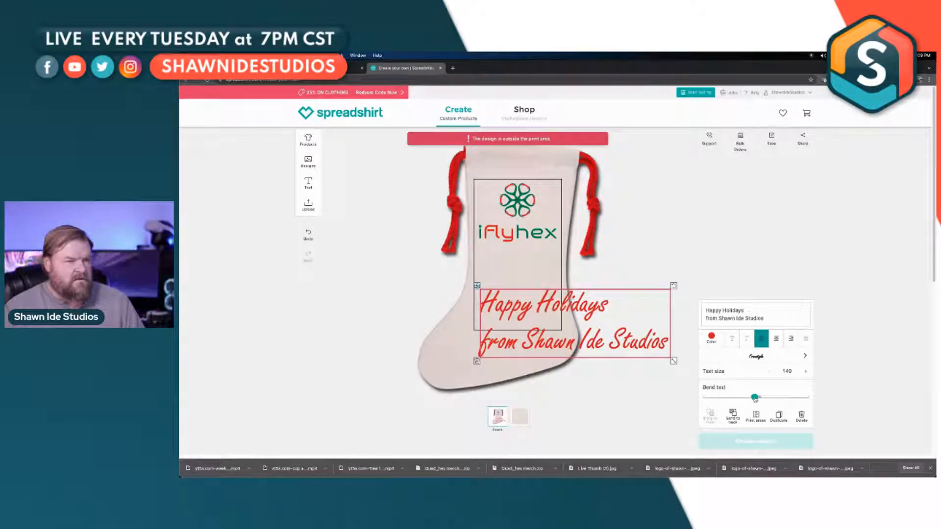
Step: Reduce the greeting's text size to 80 and move it to the lower part of the print area
{"action": "left_click", "coordinate": [772, 376]}
{"action": "left_click", "coordinate": [772, 375]}
{"action": "left_click", "coordinate": [771, 376]}
{"action": "left_click", "coordinate": [772, 375]}
{"action": "left_click", "coordinate": [771, 375]}
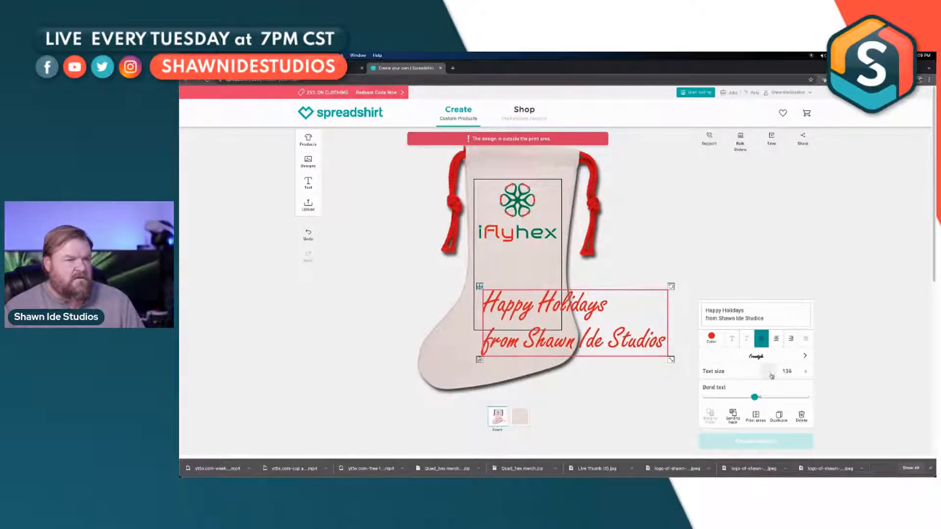
{"action": "left_click", "coordinate": [771, 375]}
{"action": "left_click", "coordinate": [772, 376]}
{"action": "left_click", "coordinate": [772, 376]}
{"action": "double_click", "coordinate": [787, 371]}
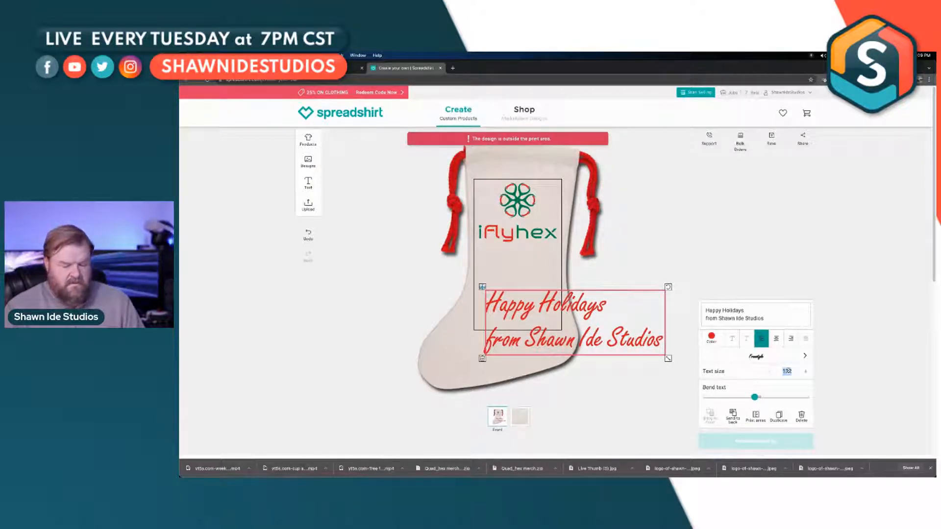
{"action": "type", "text": "88"}
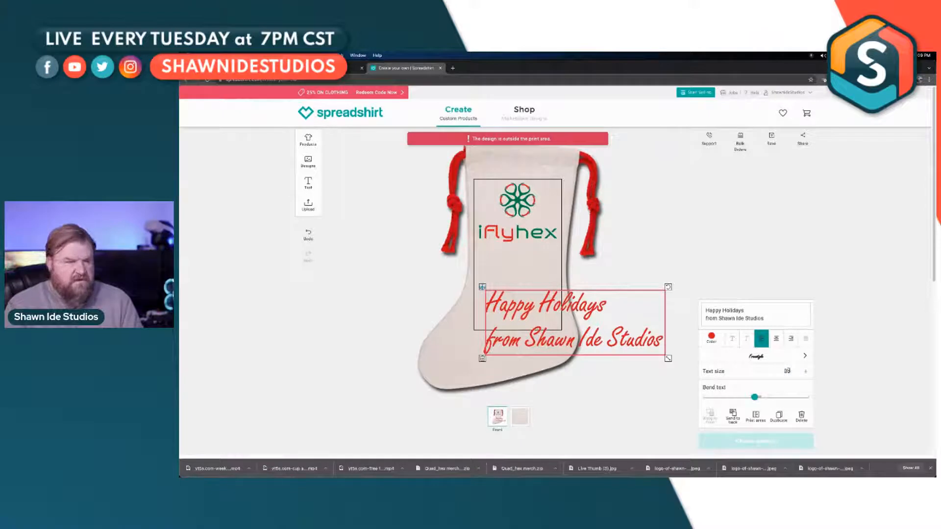
{"action": "key", "text": "Return"}
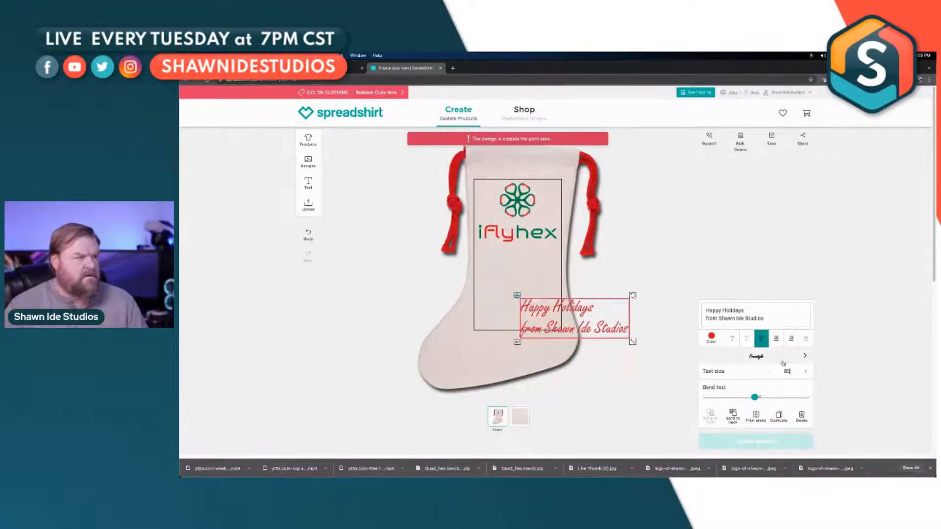
{"action": "left_click_drag", "start_coordinate": [601, 335], "coordinate": [555, 319]}
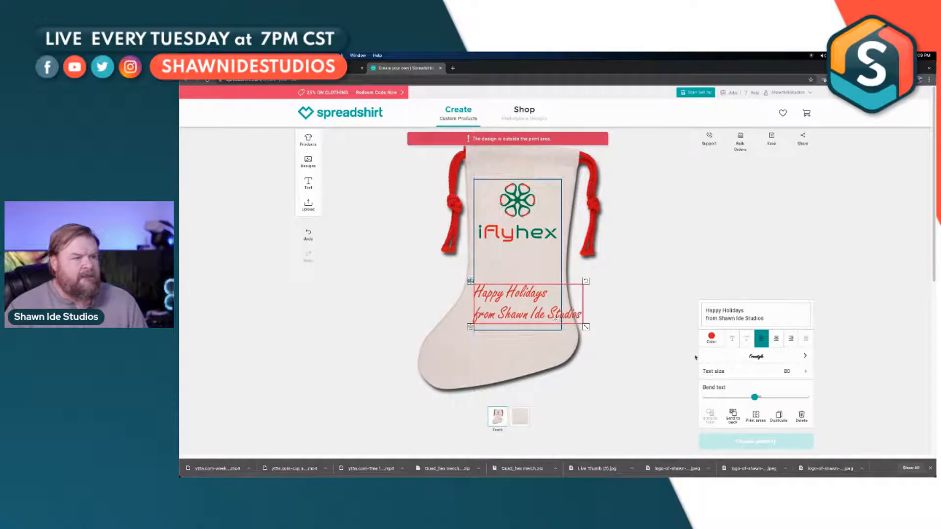
Step: Set the greeting's text size to 61, place it inside the print area below the iflyhex logo, and center-align its lines
{"action": "double_click", "coordinate": [787, 372]}
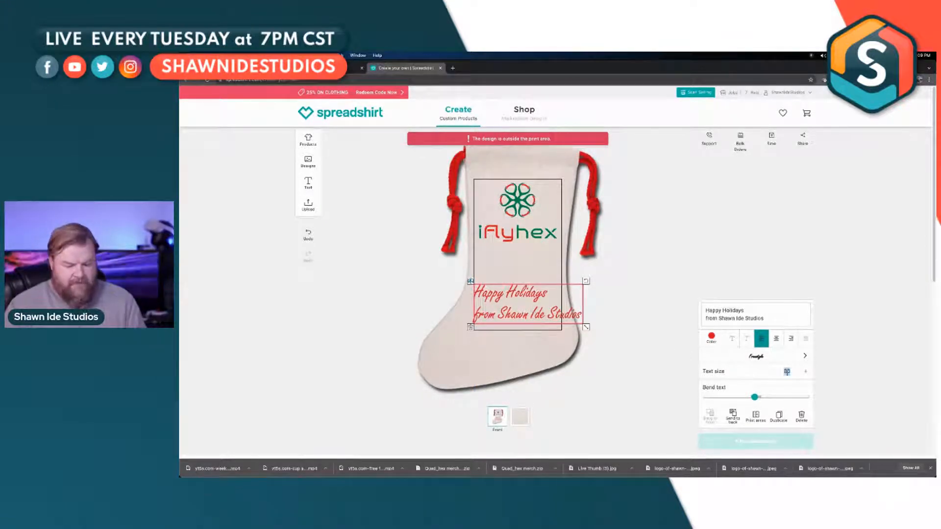
{"action": "type", "text": "60"}
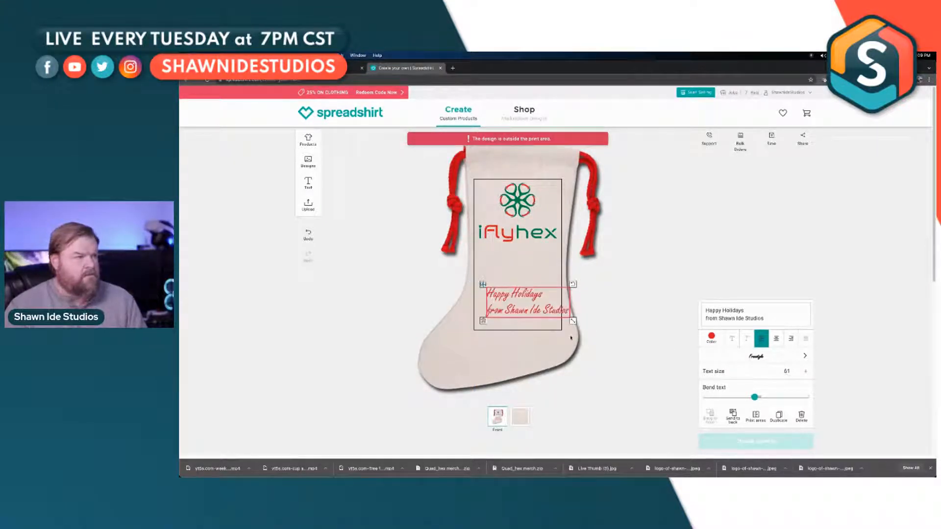
{"action": "left_click_drag", "start_coordinate": [547, 313], "coordinate": [537, 291]}
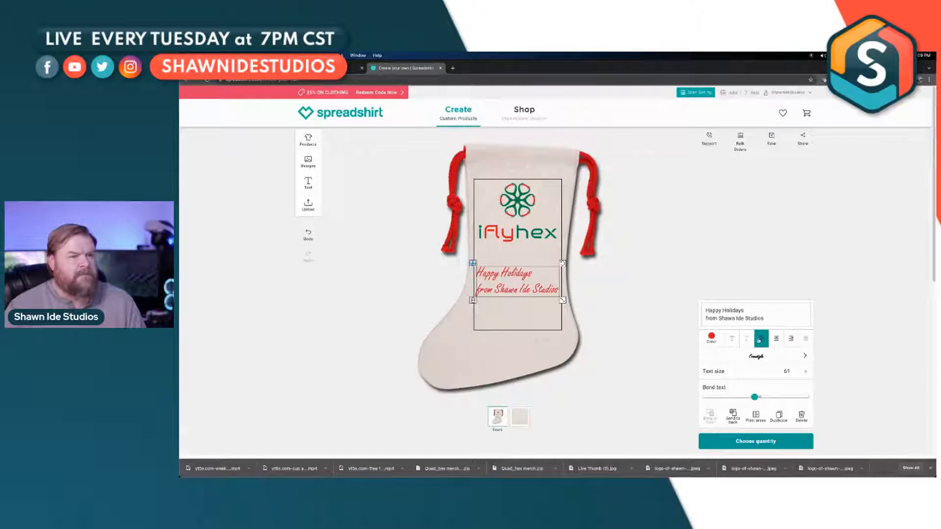
{"action": "left_click", "coordinate": [776, 340]}
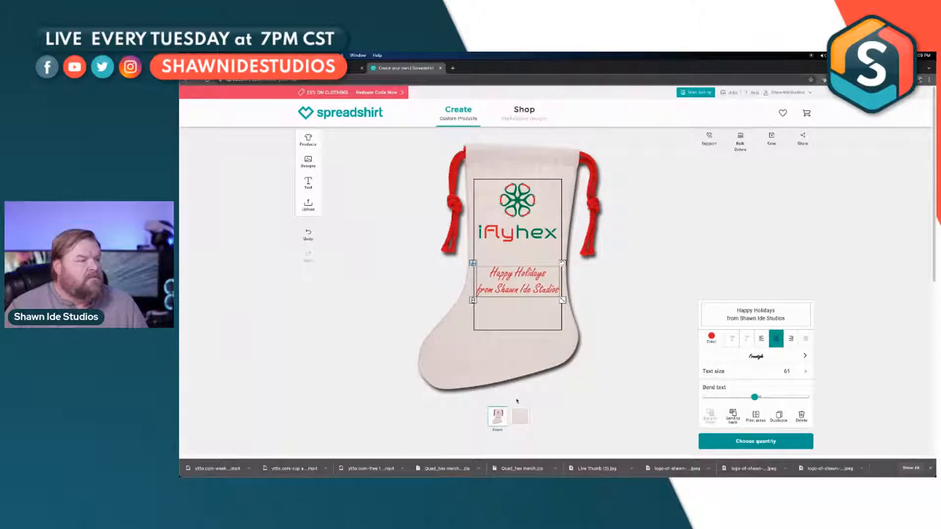
Step: View the stocking's fabric close-up, return to the front view, and check the price for a quantity of 50
{"action": "left_click", "coordinate": [520, 416]}
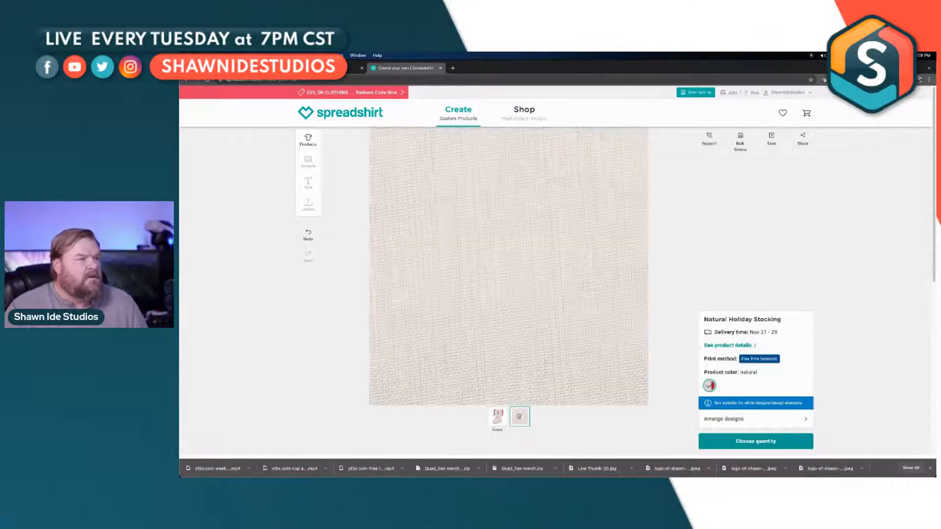
{"action": "left_click", "coordinate": [498, 416]}
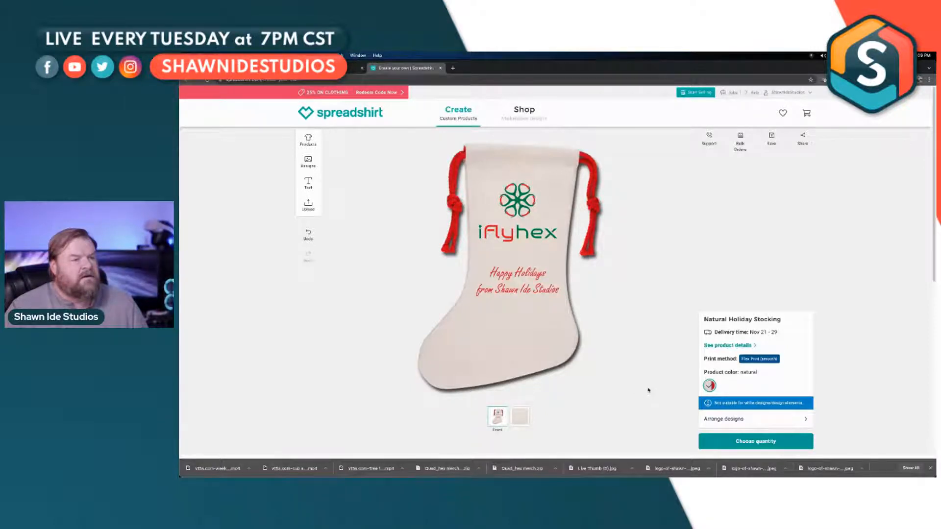
{"action": "left_click", "coordinate": [764, 441]}
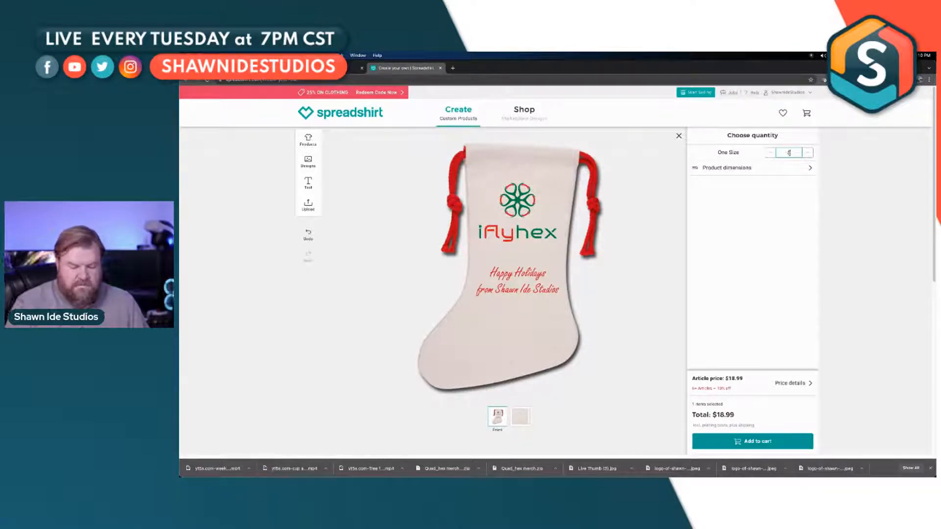
{"action": "type", "text": "50"}
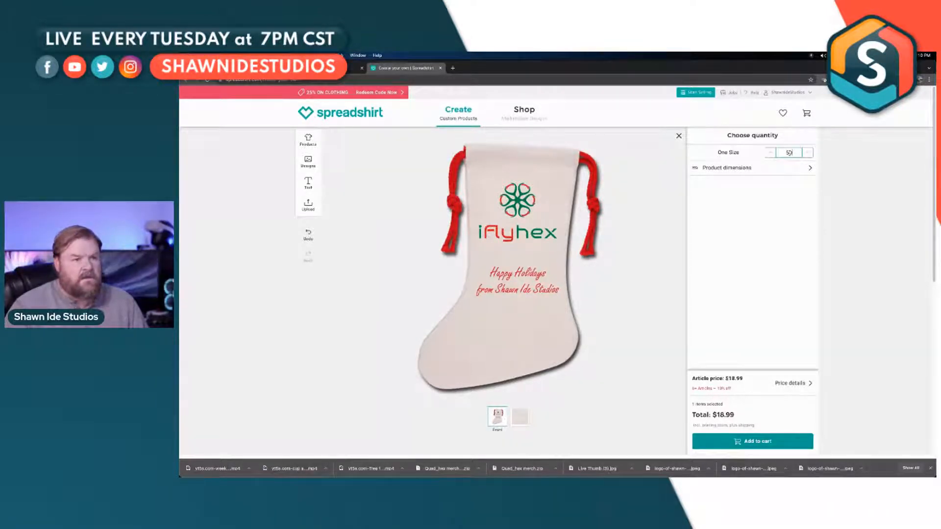
{"action": "left_click", "coordinate": [803, 182]}
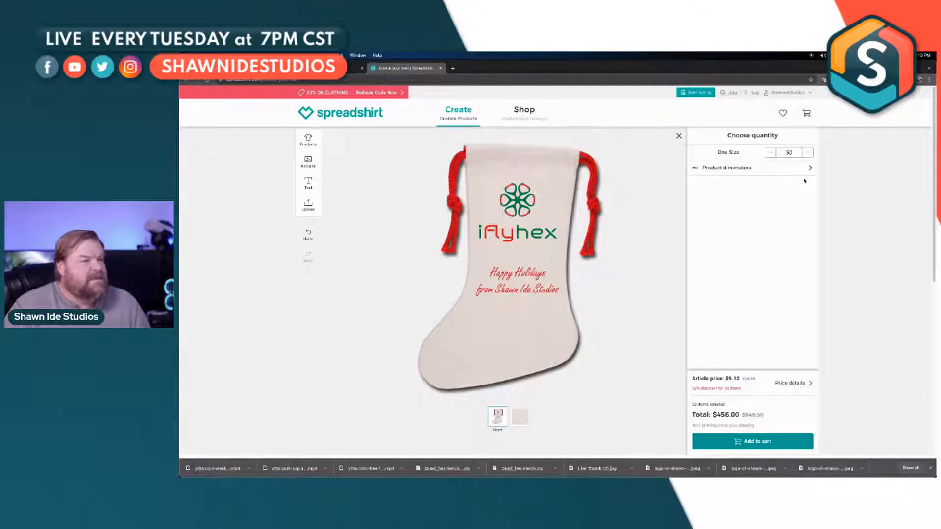
Step: Compare the stocking's price for quantities of 5 and 6, and return to the Spreadshirt home page
{"action": "double_click", "coordinate": [783, 152]}
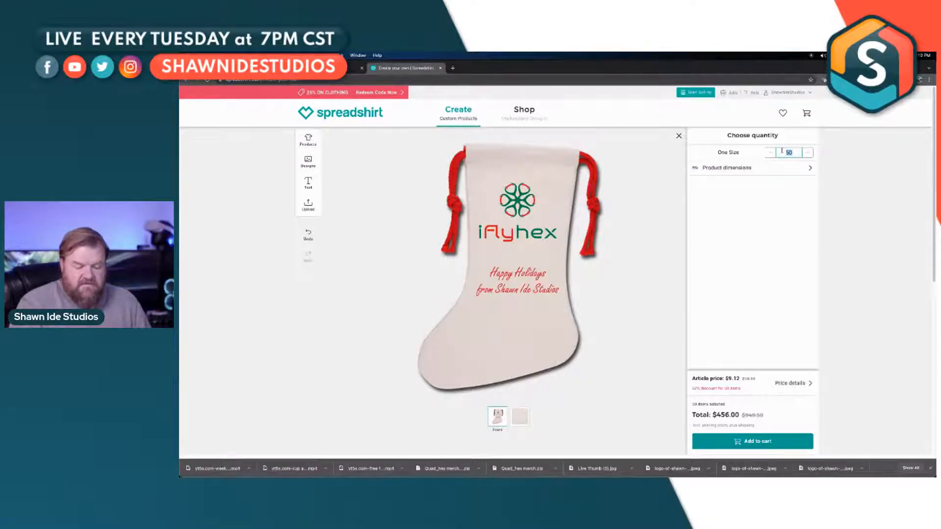
{"action": "type", "text": "5"}
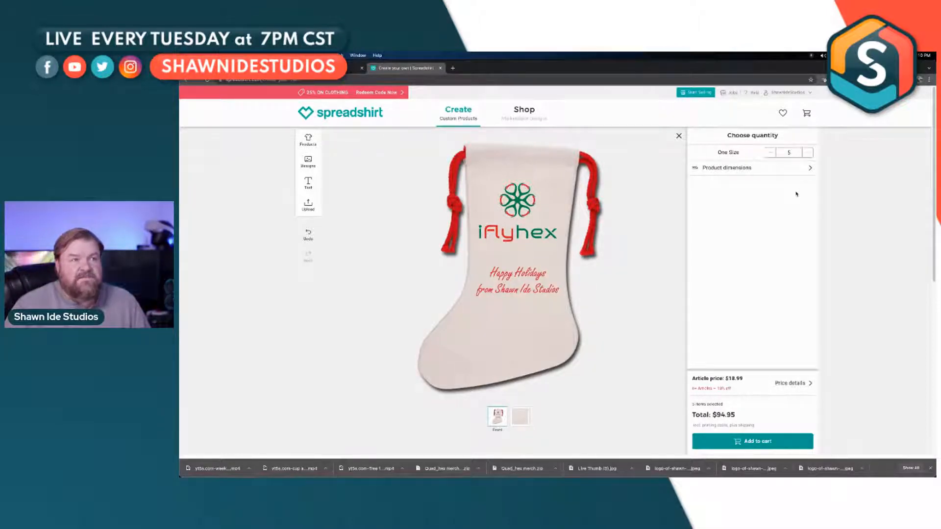
{"action": "left_click", "coordinate": [807, 152]}
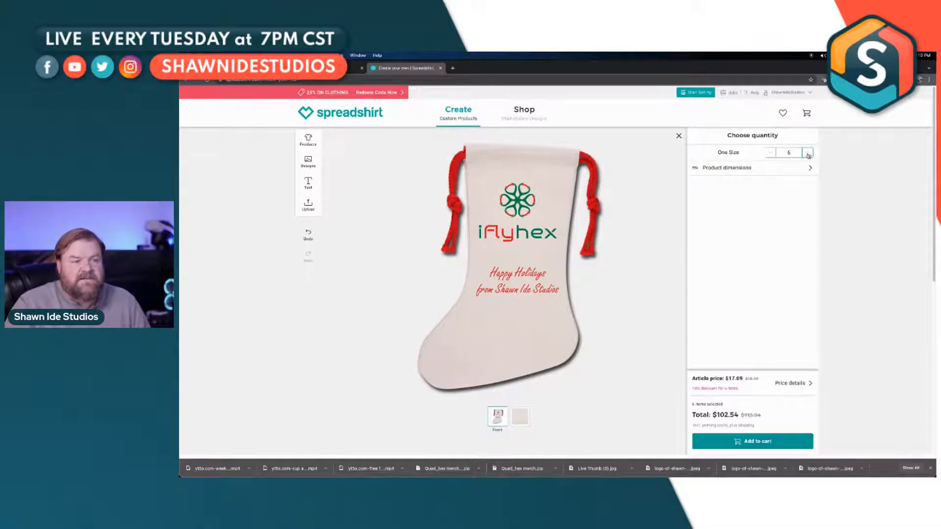
{"action": "left_click", "coordinate": [774, 154]}
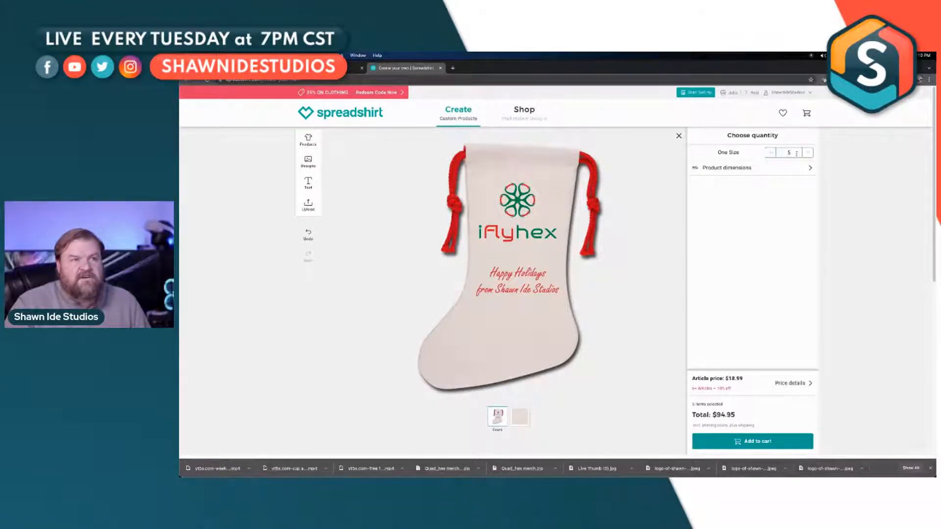
{"action": "left_click", "coordinate": [808, 153]}
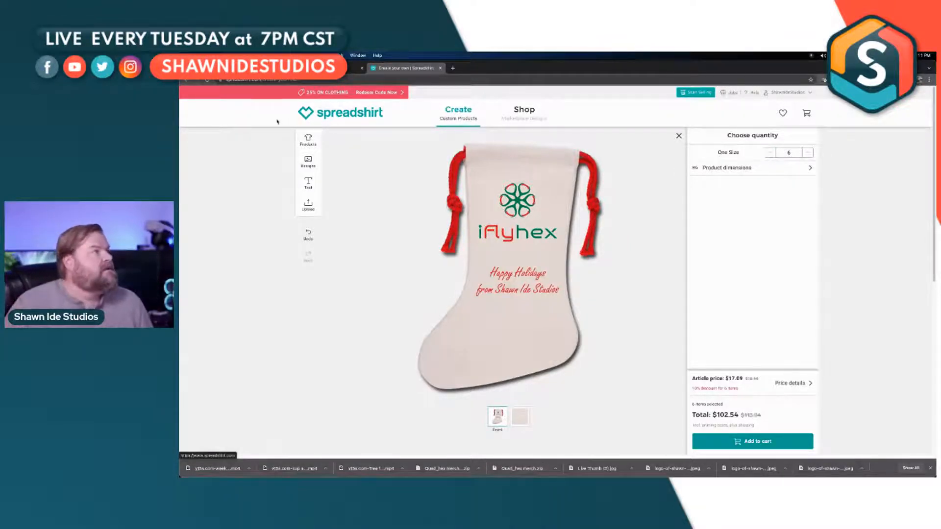
{"action": "left_click", "coordinate": [188, 82]}
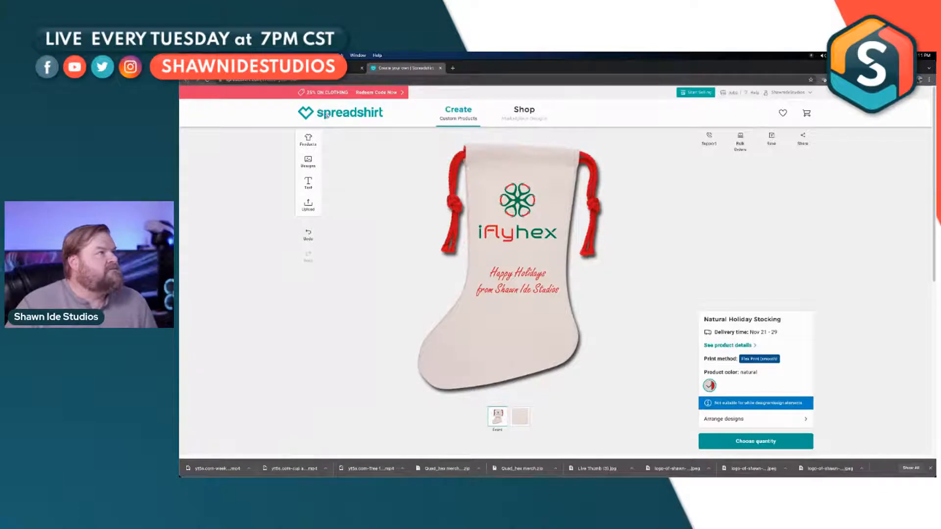
{"action": "left_click", "coordinate": [329, 115]}
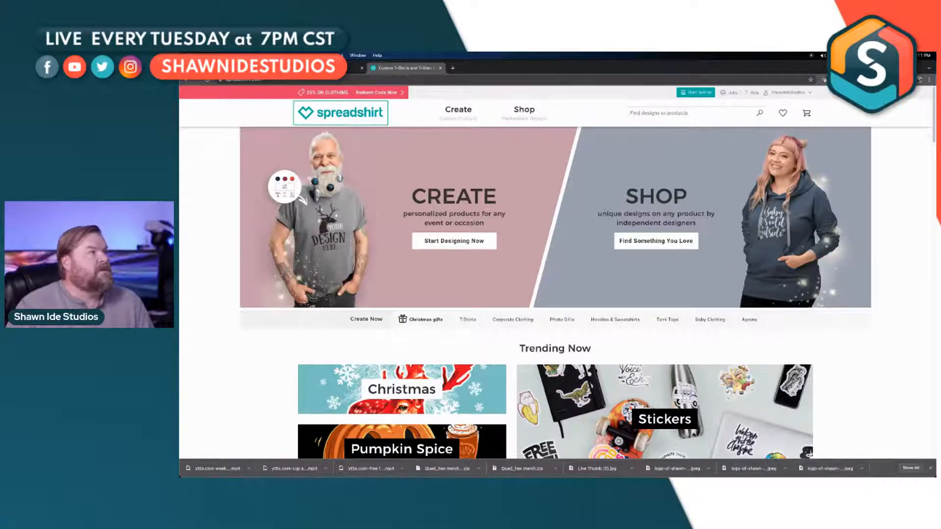
Step: Switch to the Shawn Ide Studios website and open its T-shirts shop from the home page
{"action": "left_click", "coordinate": [323, 68]}
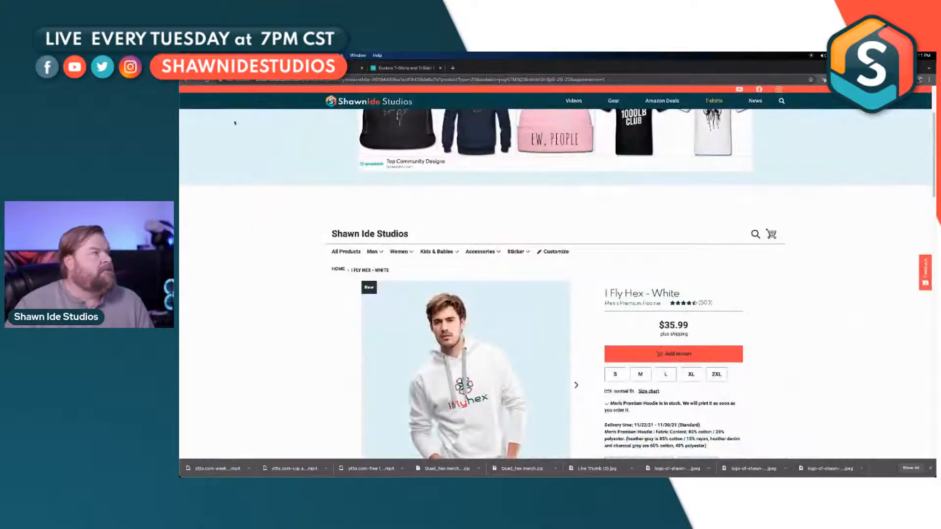
{"action": "left_click", "coordinate": [346, 107]}
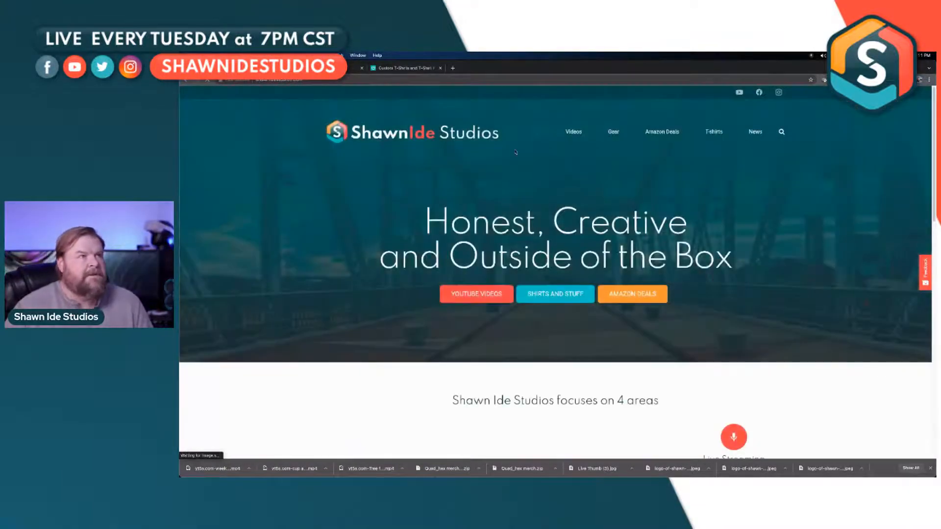
{"action": "left_click", "coordinate": [718, 133]}
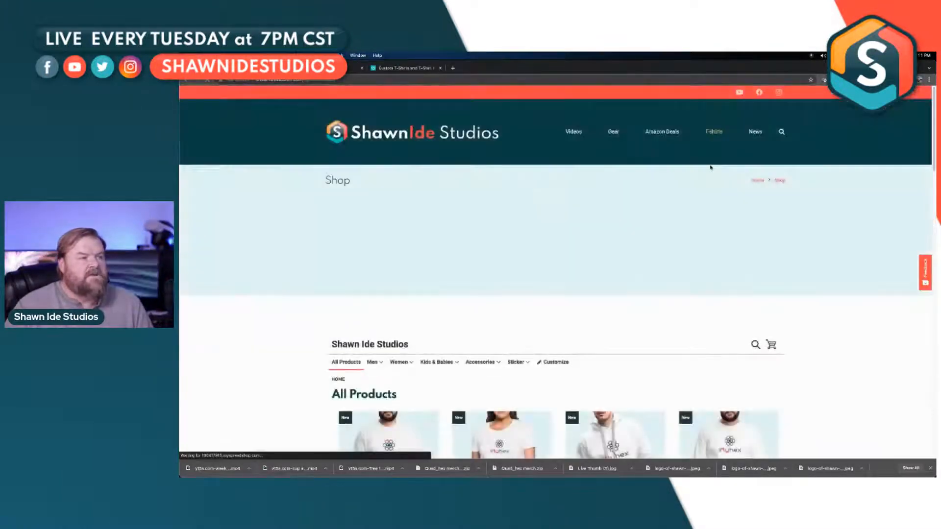
Step: Open the I Fly Hex contrast coffee mug from the product list and browse its related products
{"action": "scroll", "coordinate": [707, 167], "scroll_direction": "down", "scroll_amount": 5}
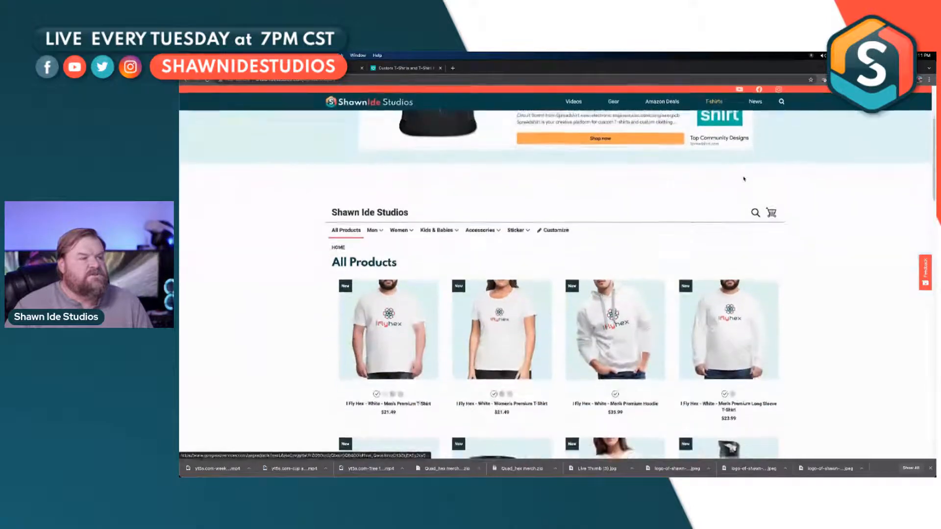
{"action": "scroll", "coordinate": [743, 179], "scroll_direction": "down", "scroll_amount": 1}
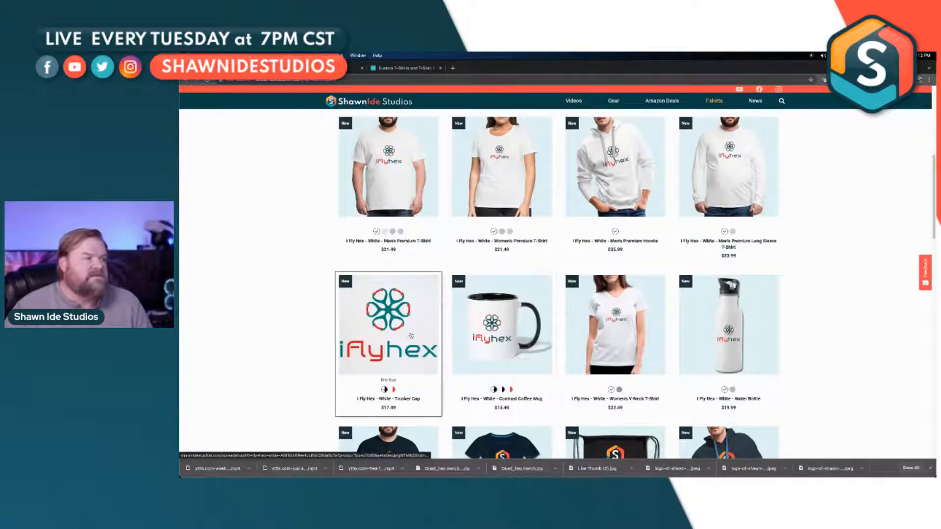
{"action": "left_click", "coordinate": [467, 336]}
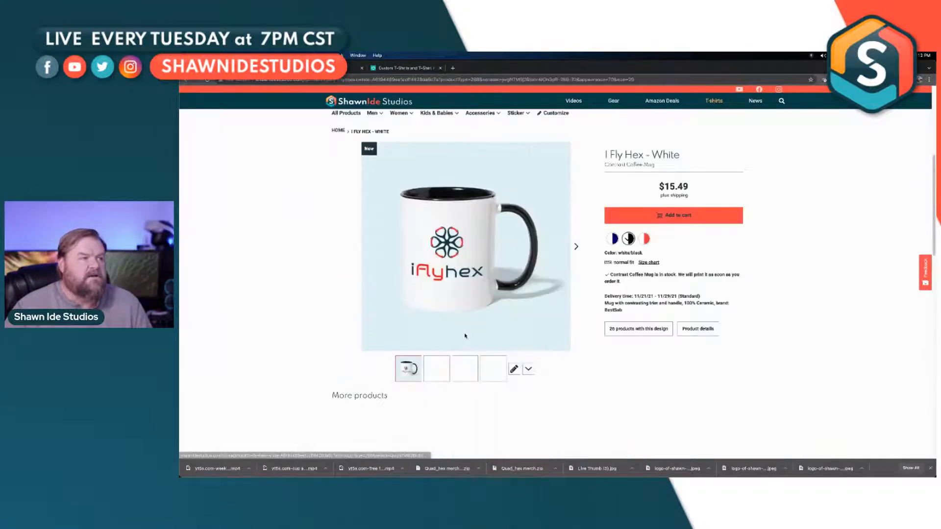
{"action": "scroll", "coordinate": [502, 339], "scroll_direction": "down", "scroll_amount": 2}
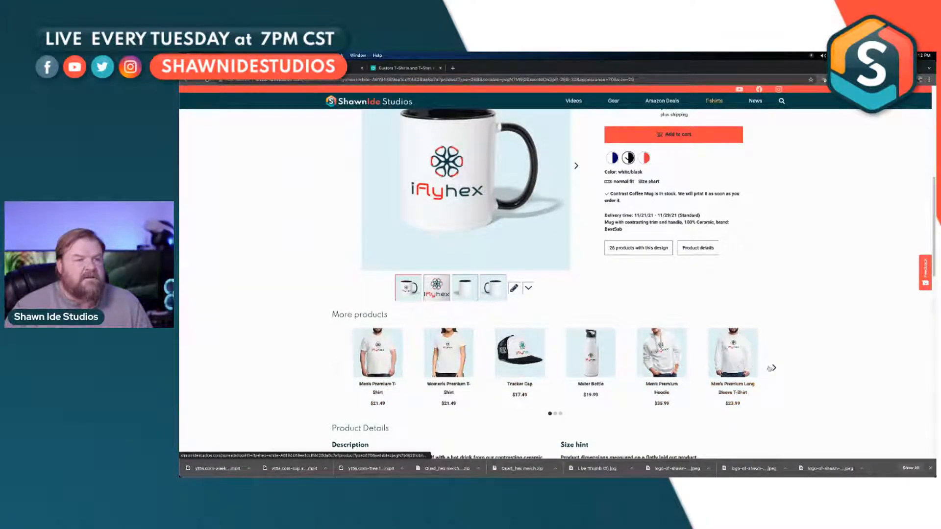
{"action": "left_click", "coordinate": [773, 369]}
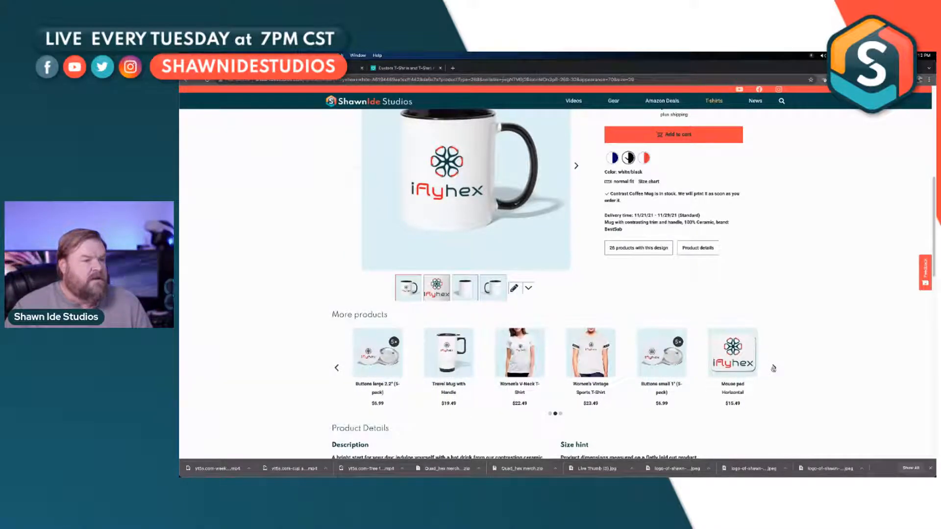
{"action": "left_click", "coordinate": [774, 368]}
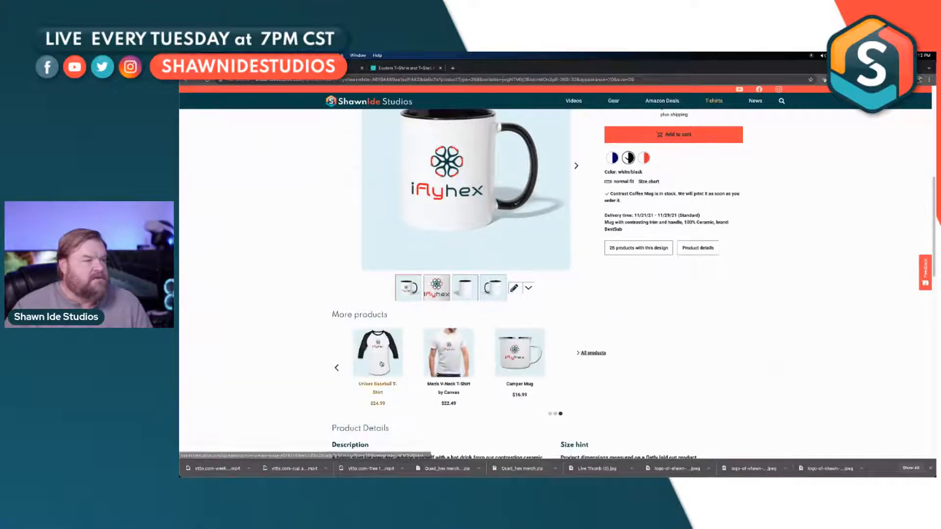
{"action": "left_click", "coordinate": [337, 368]}
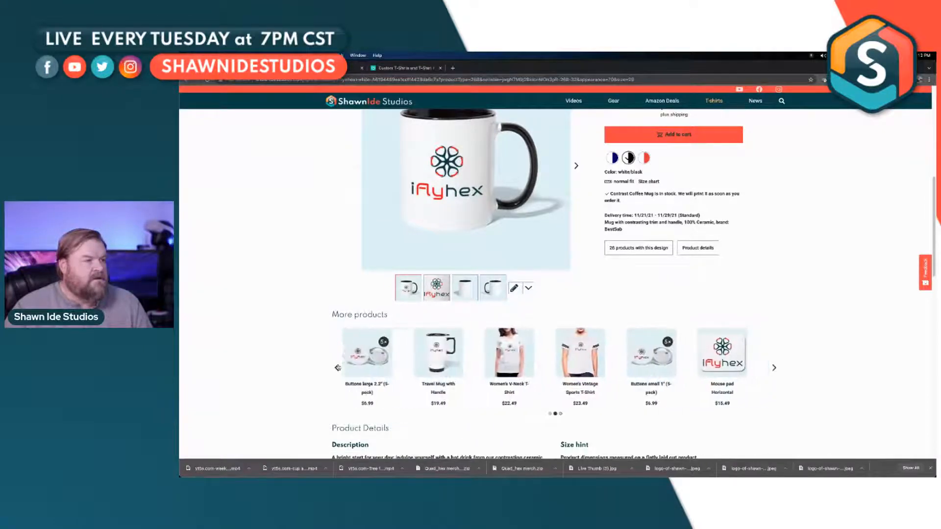
{"action": "left_click", "coordinate": [773, 368]}
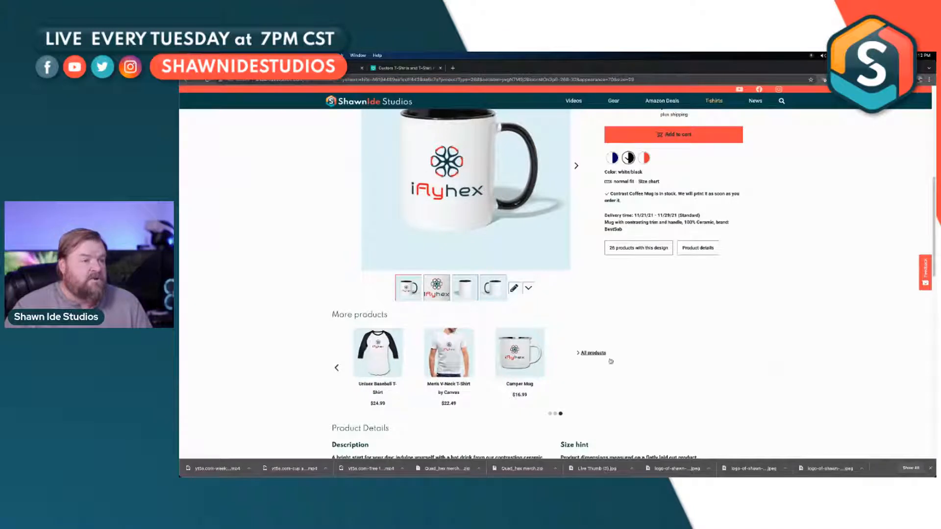
Step: List all products with the I Fly Hex design, look through them, and open the horizontal mouse pad
{"action": "left_click", "coordinate": [593, 353]}
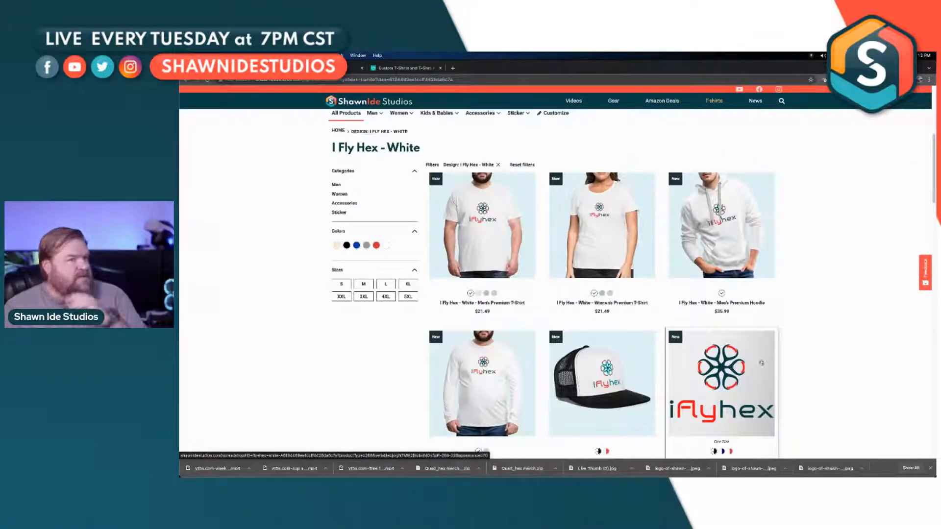
{"action": "scroll", "coordinate": [804, 341], "scroll_direction": "down", "scroll_amount": 6}
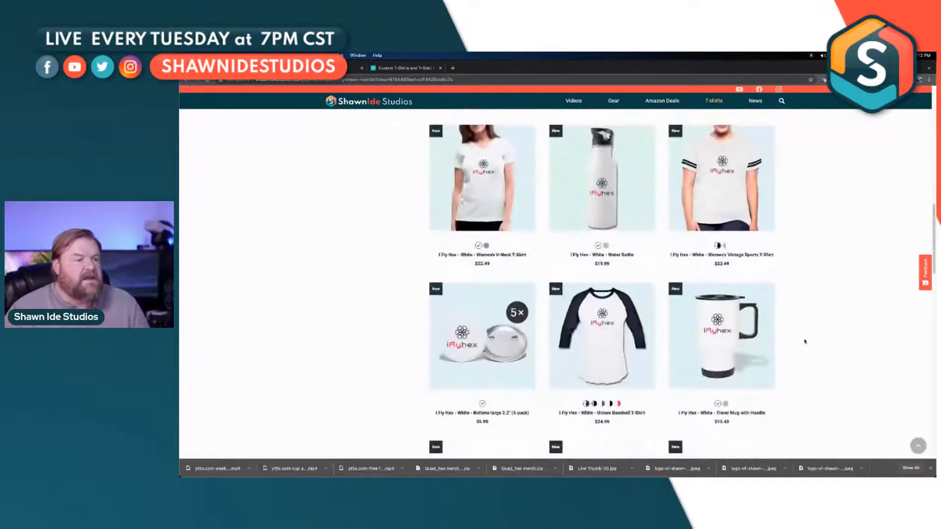
{"action": "scroll", "coordinate": [805, 342], "scroll_direction": "down", "scroll_amount": 3}
{"action": "scroll", "coordinate": [805, 341], "scroll_direction": "down", "scroll_amount": 2}
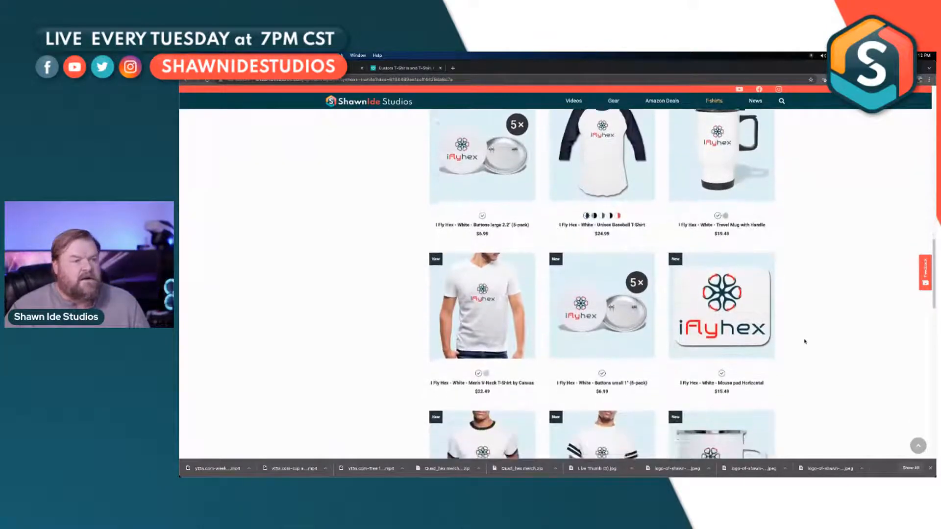
{"action": "scroll", "coordinate": [804, 342], "scroll_direction": "down", "scroll_amount": 1}
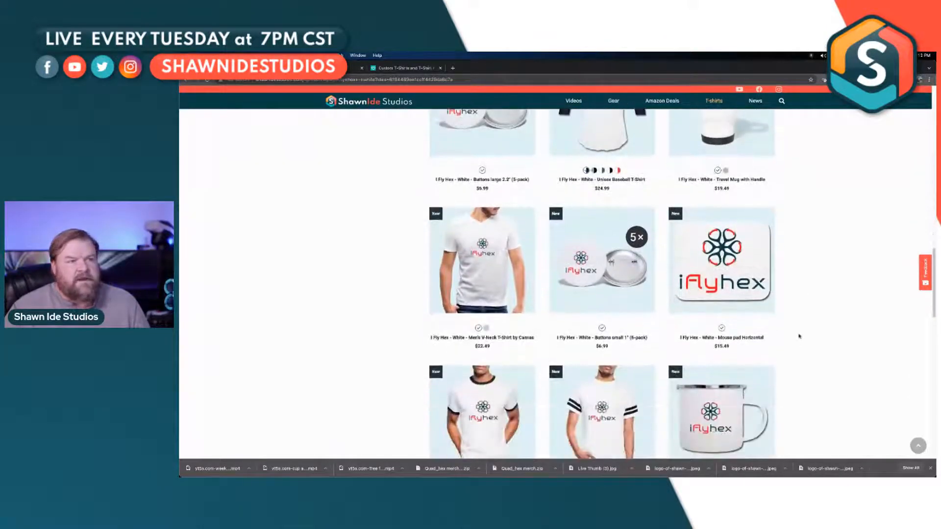
{"action": "left_click", "coordinate": [712, 274]}
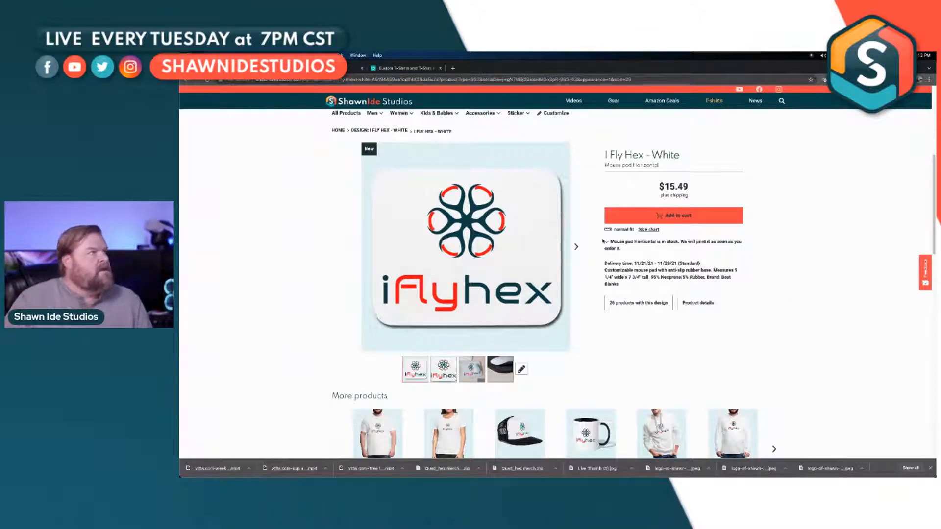
Step: Switch to the Figma file containing the iflyquad and iflyhex logo artwork
{"action": "left_click", "coordinate": [324, 68]}
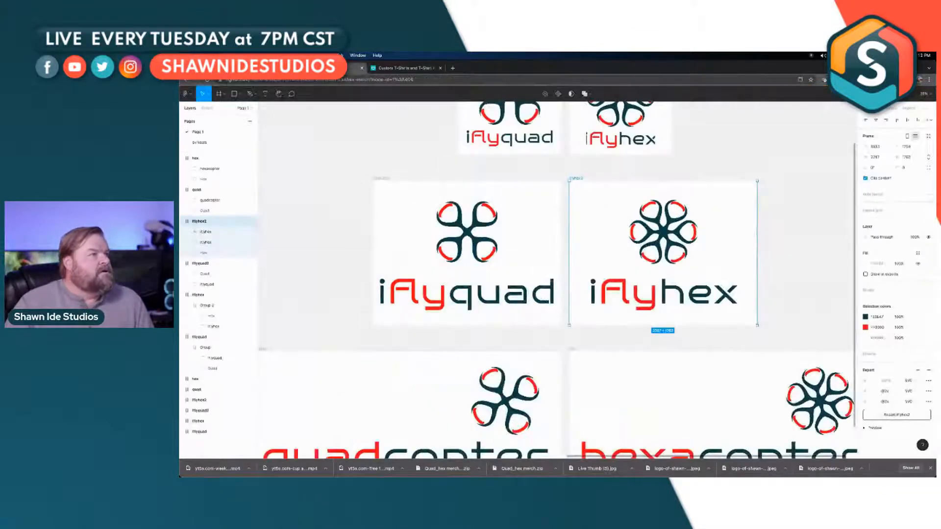
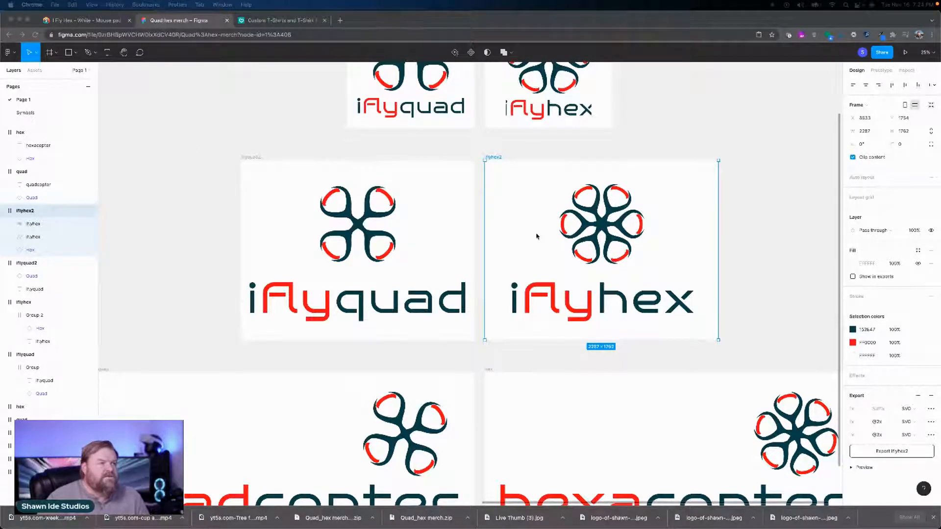
Step: Inspect the quad symbol, wordmark and frame of the iflyquad2 artwork
{"action": "left_click", "coordinate": [376, 234]}
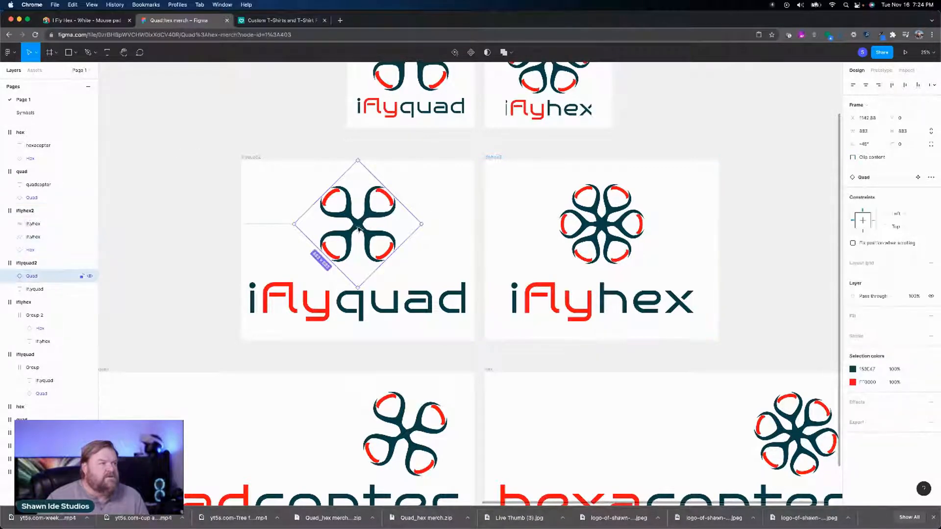
{"action": "left_click", "coordinate": [327, 301]}
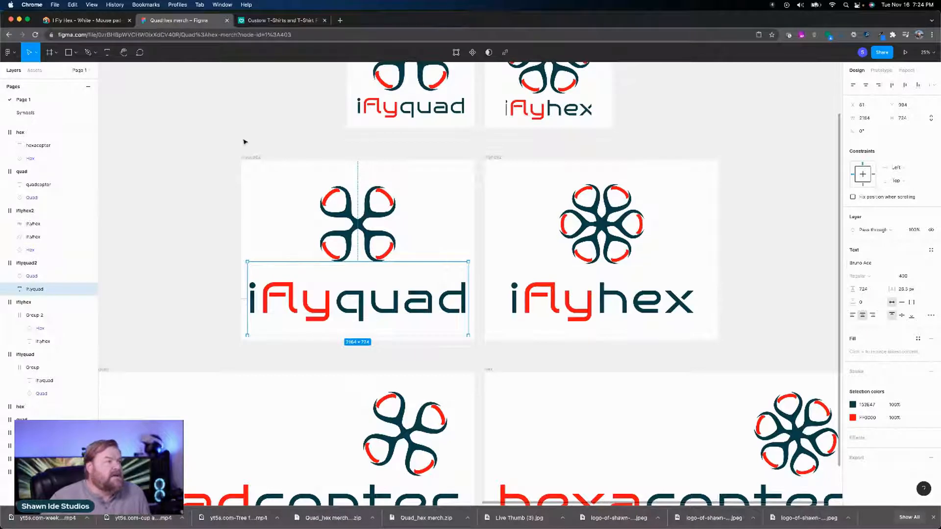
{"action": "left_click", "coordinate": [255, 159]}
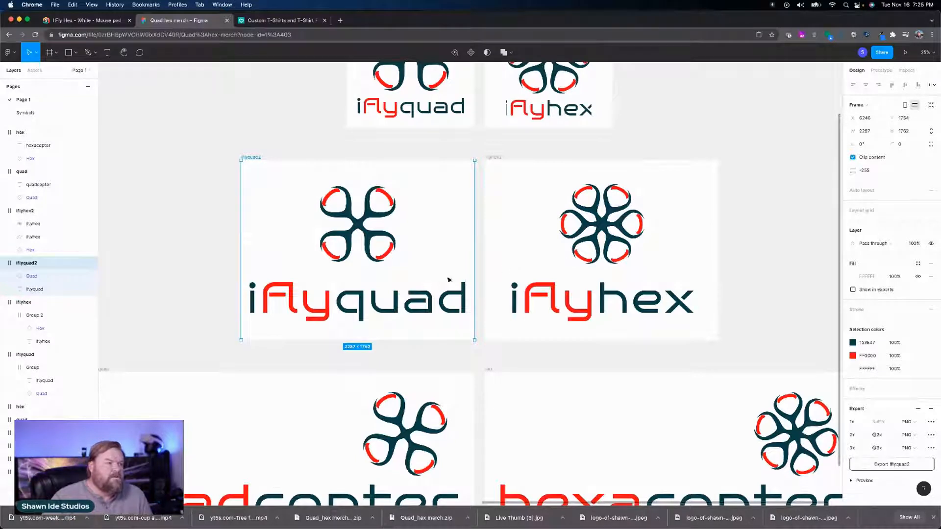
{"action": "left_click", "coordinate": [396, 297]}
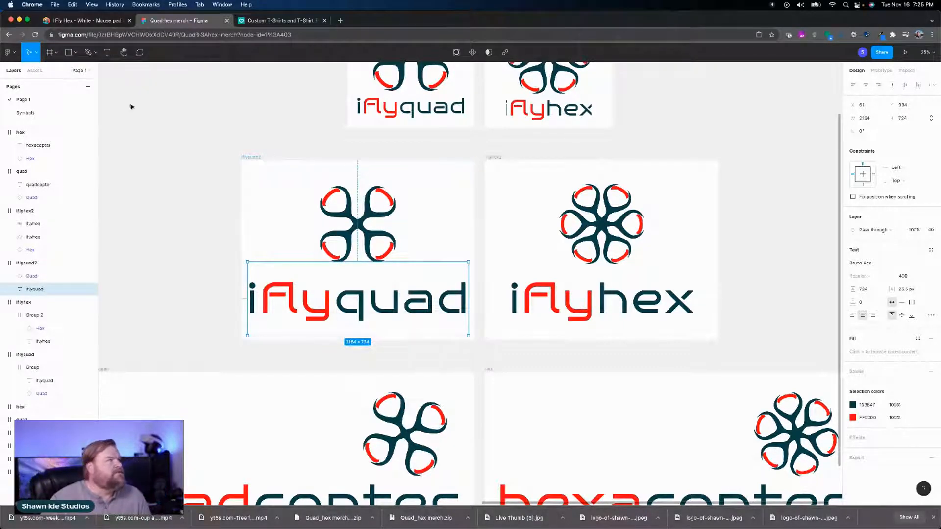
Step: Return to the drafts overview, look through the files, and open the untitled file with the Shawn Ide Studios logo artwork
{"action": "left_click", "coordinate": [9, 52]}
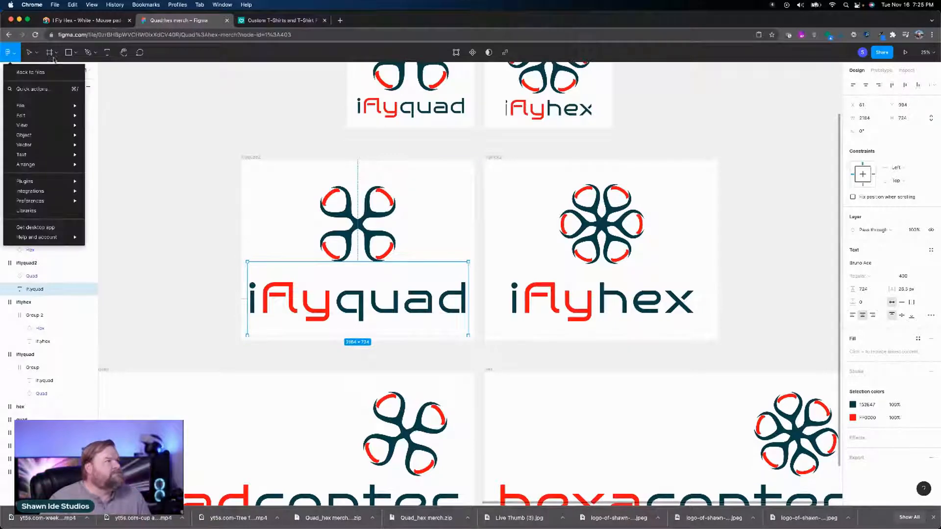
{"action": "left_click", "coordinate": [28, 72]}
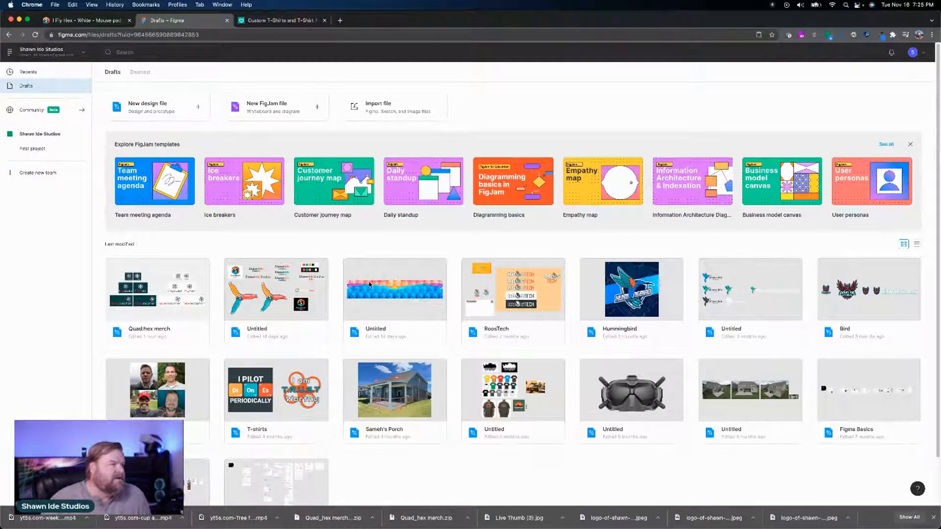
{"action": "scroll", "coordinate": [370, 284], "scroll_direction": "down", "scroll_amount": 2}
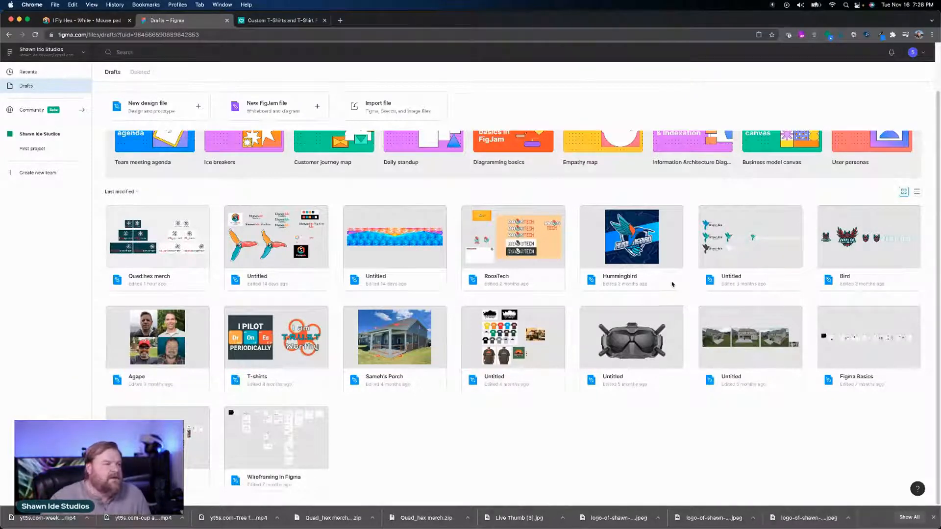
{"action": "scroll", "coordinate": [672, 279], "scroll_direction": "up", "scroll_amount": 2}
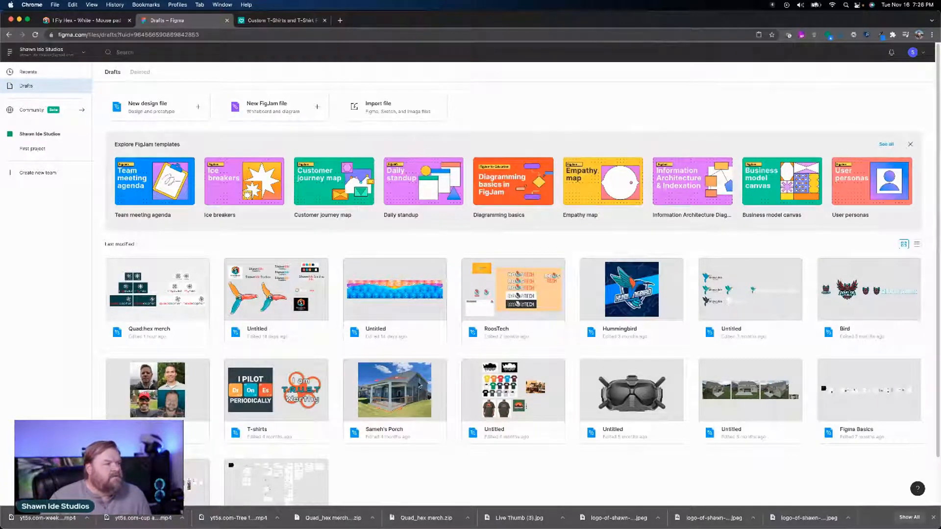
{"action": "left_click", "coordinate": [284, 297]}
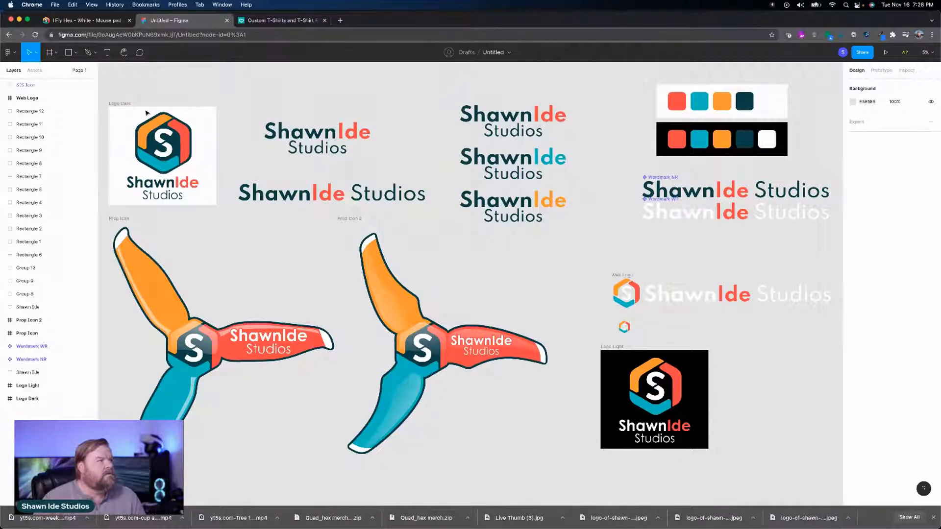
Step: Copy the Logo Dark frame and paste it into a new design file
{"action": "left_click", "coordinate": [130, 104]}
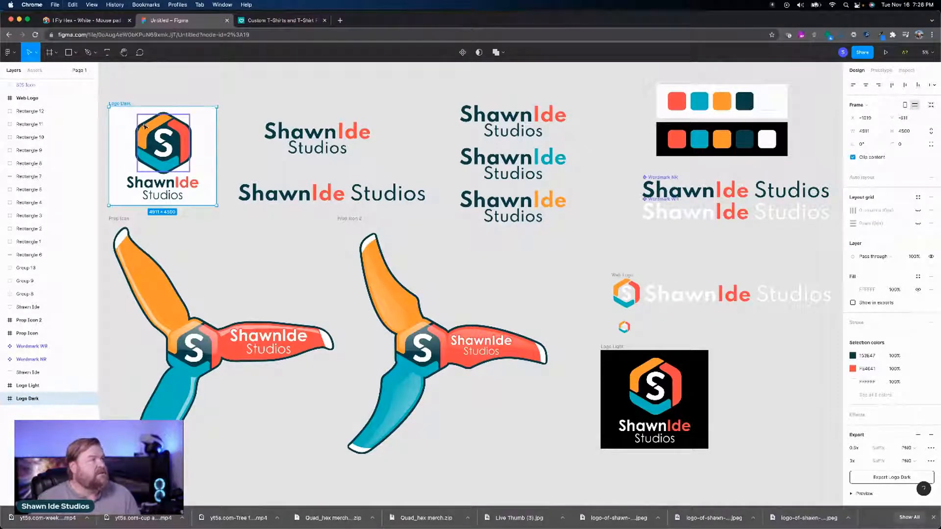
{"action": "left_click", "coordinate": [19, 54]}
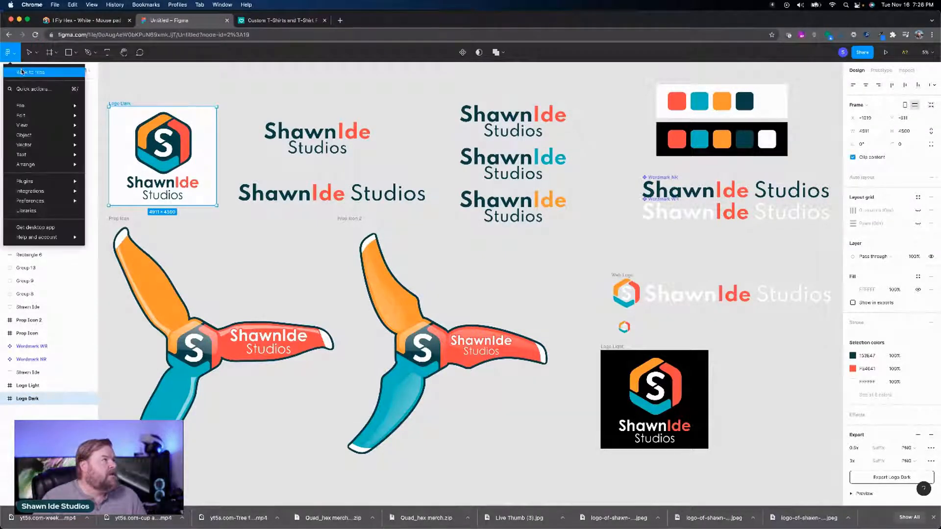
{"action": "left_click", "coordinate": [30, 70]}
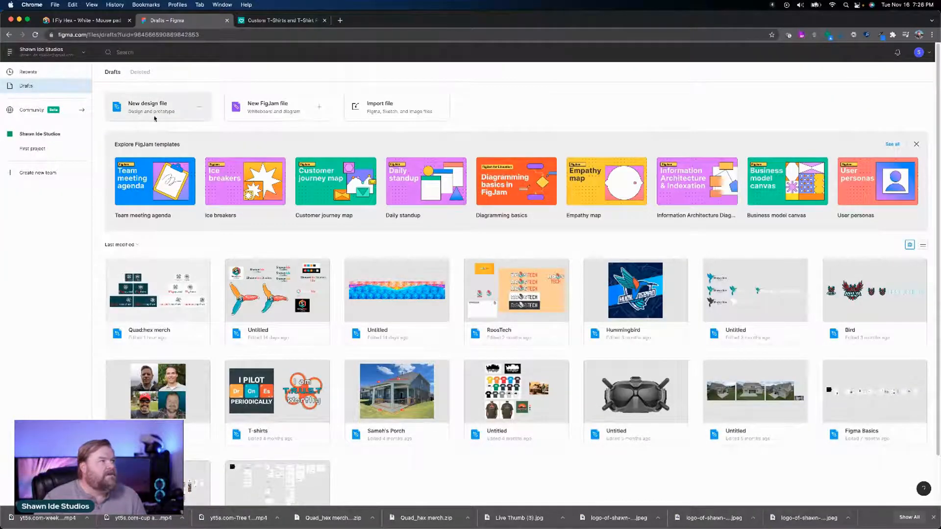
{"action": "left_click", "coordinate": [183, 116]}
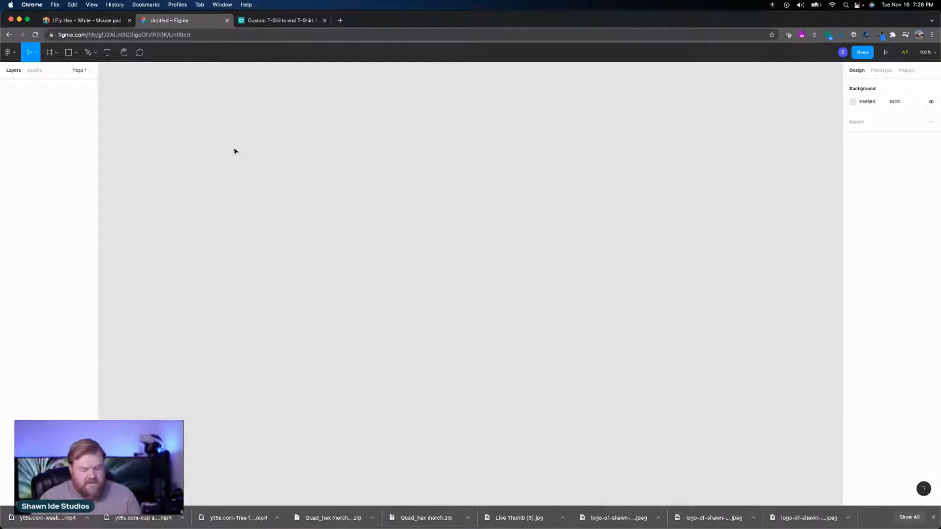
{"action": "key", "text": "super+v"}
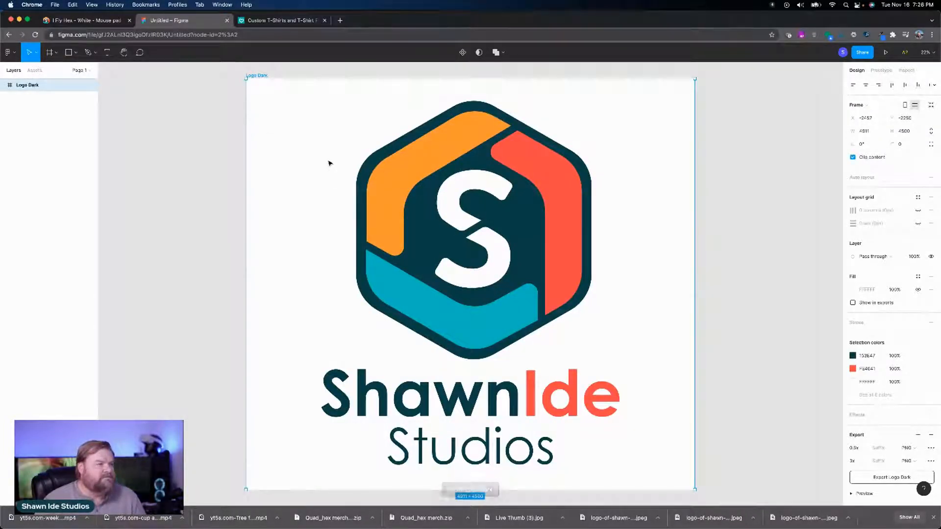
{"action": "scroll", "coordinate": [330, 163], "scroll_direction": "up", "scroll_amount": 1}
{"action": "scroll", "coordinate": [329, 163], "scroll_direction": "down", "scroll_amount": 1}
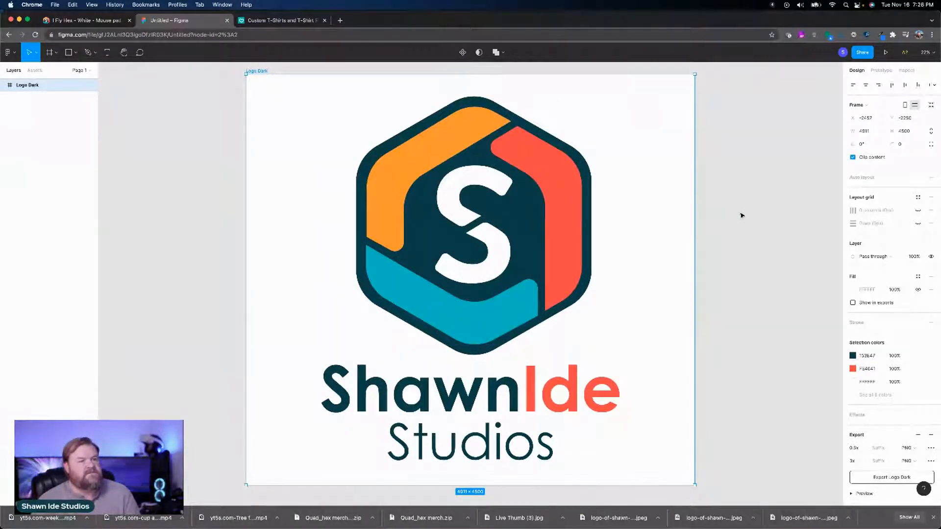
Step: Draw a new frame about 2130 × 1085 in the empty canvas area to the right of the Logo Dark frame
{"action": "left_click_drag", "start_coordinate": [737, 216], "coordinate": [169, 218]}
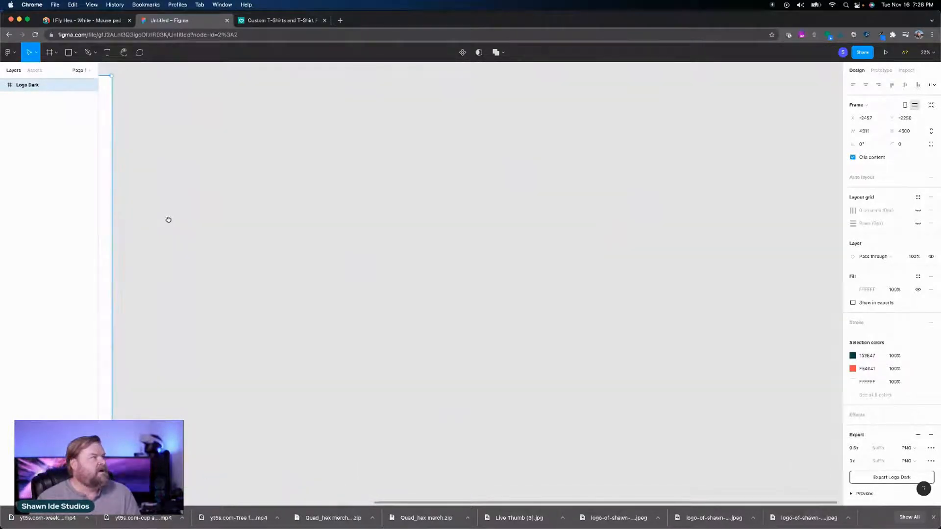
{"action": "left_click", "coordinate": [57, 52]}
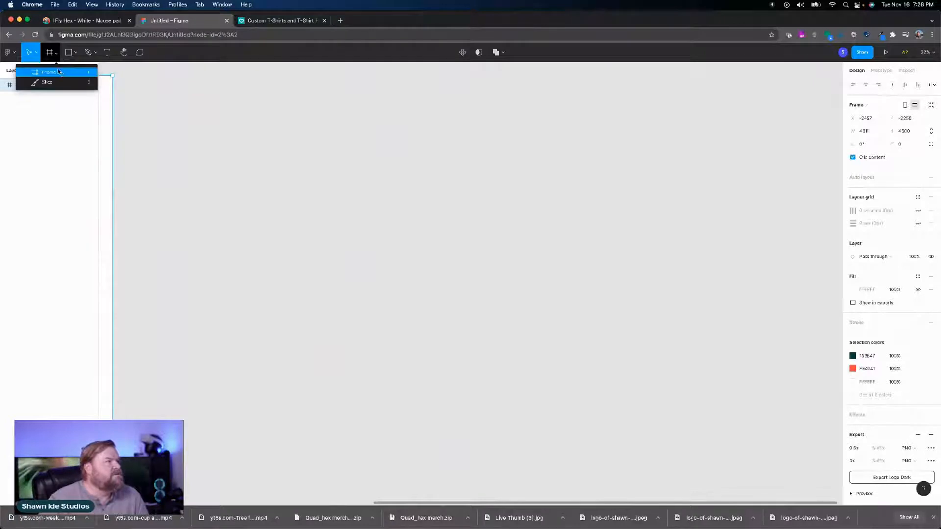
{"action": "left_click", "coordinate": [60, 73]}
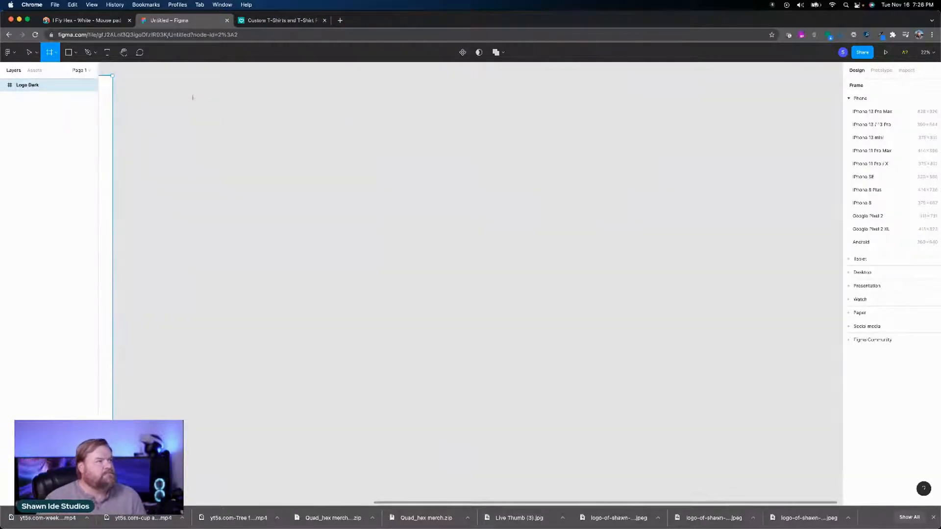
{"action": "left_click_drag", "start_coordinate": [138, 75], "coordinate": [334, 175]}
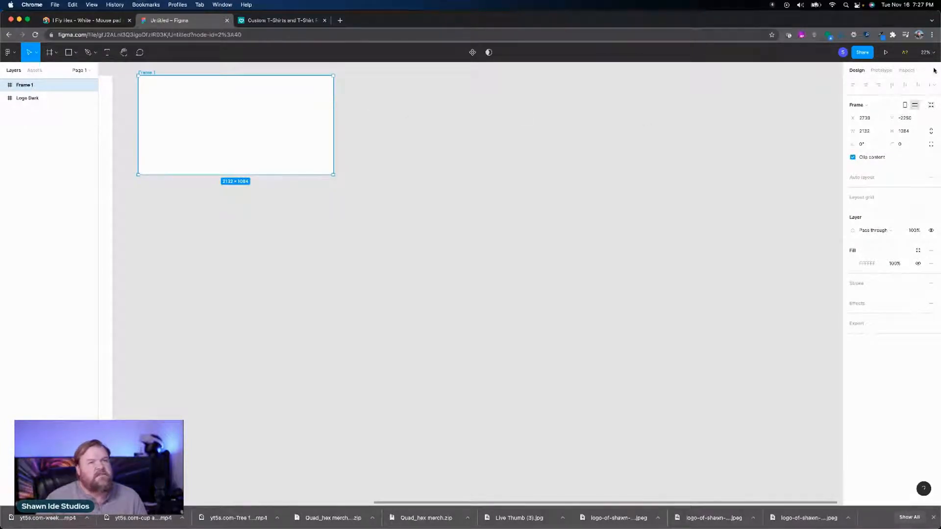
{"action": "left_click", "coordinate": [867, 119]}
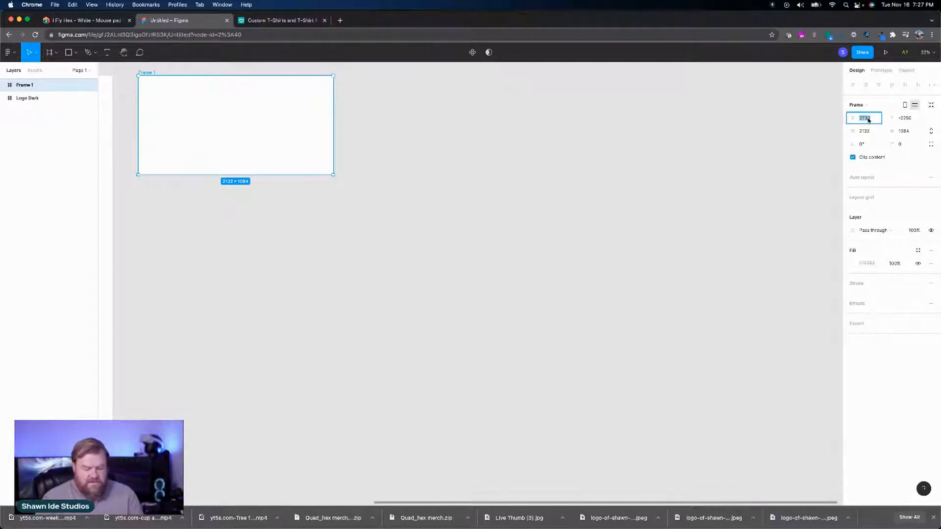
{"action": "type", "text": "2000"}
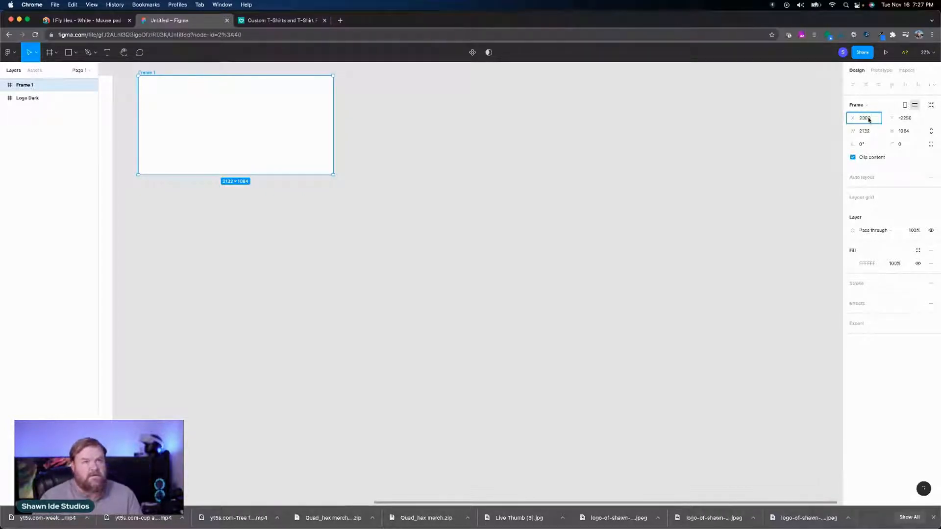
{"action": "left_click", "coordinate": [863, 131]}
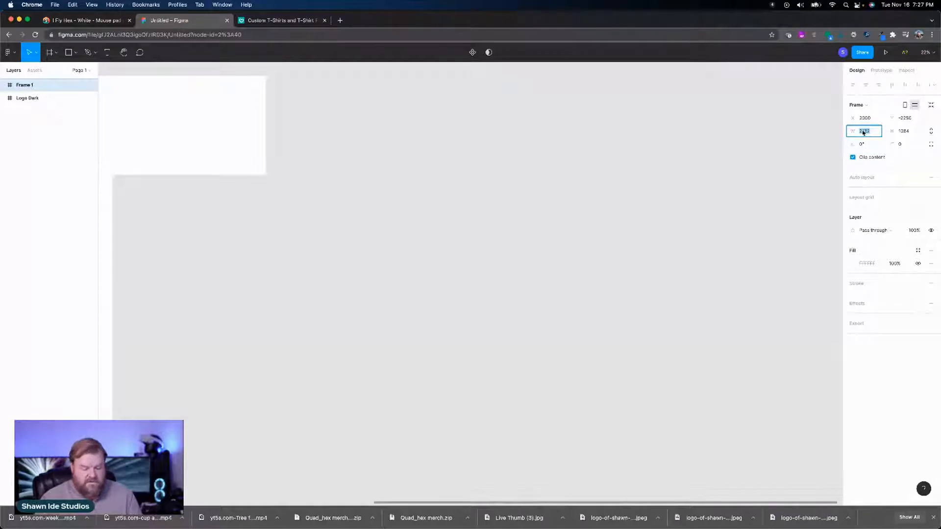
{"action": "type", "text": "300"}
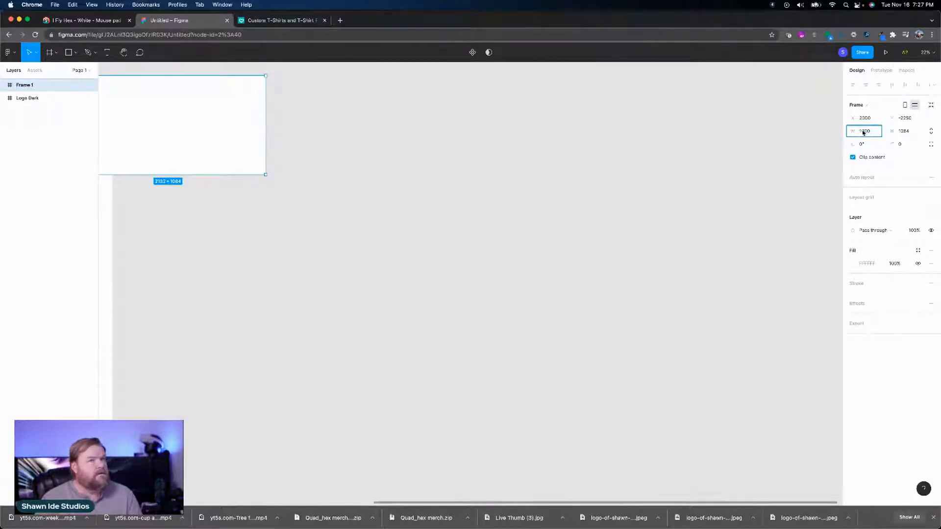
{"action": "key", "text": "Return"}
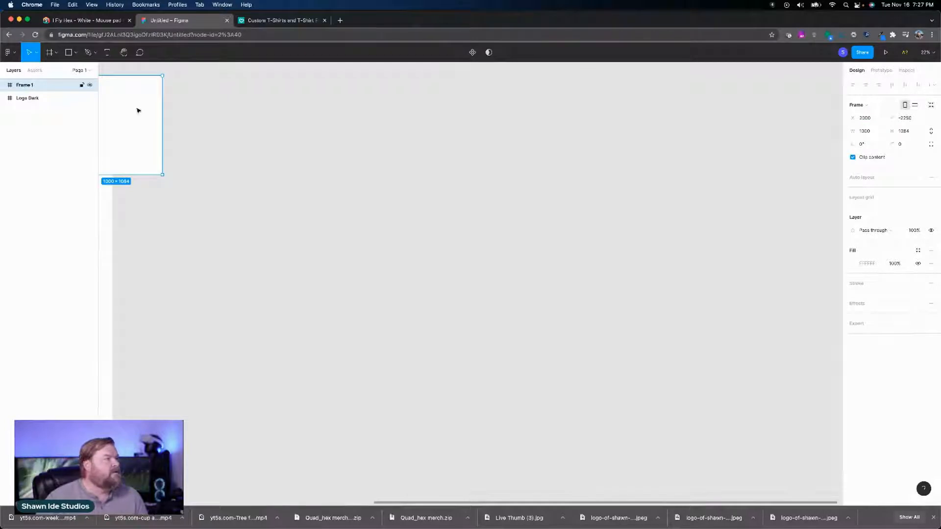
{"action": "left_click_drag", "start_coordinate": [140, 110], "coordinate": [296, 95]}
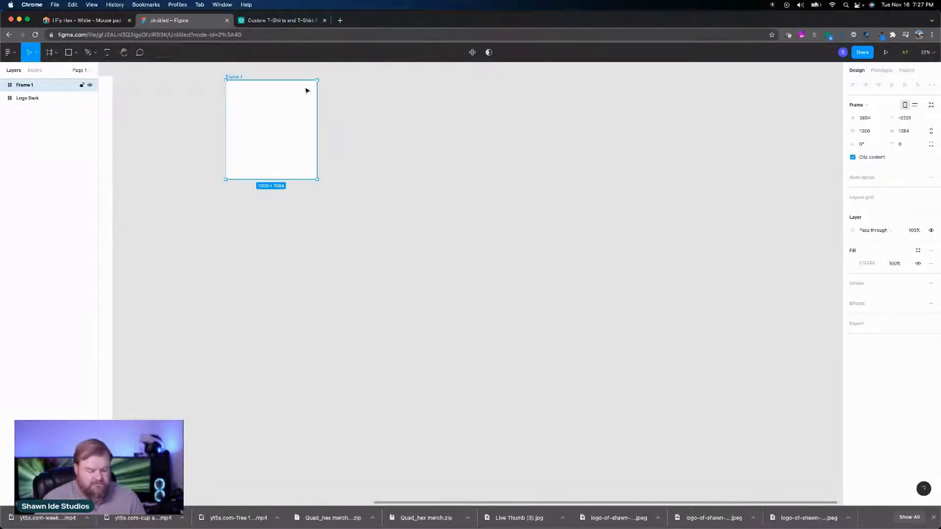
{"action": "key", "text": "super+z"}
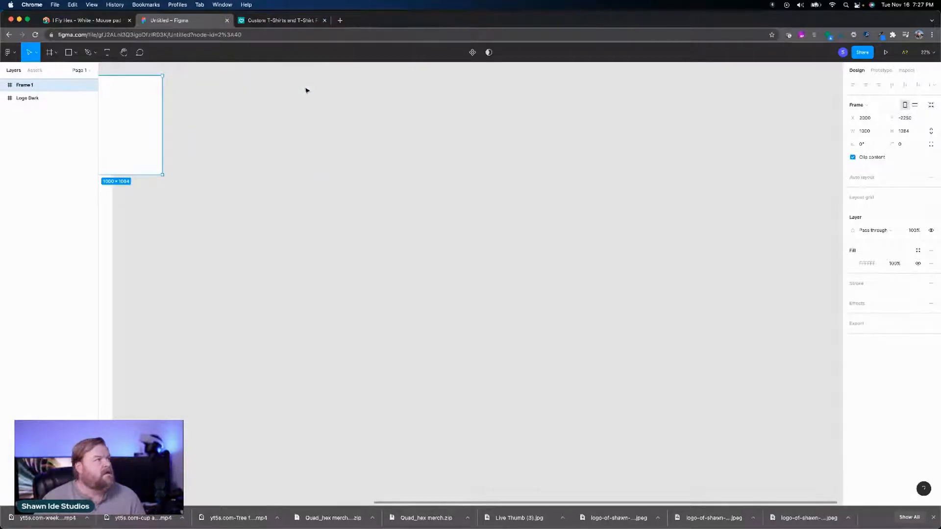
{"action": "key", "text": "super+z"}
{"action": "key", "text": "super+z"}
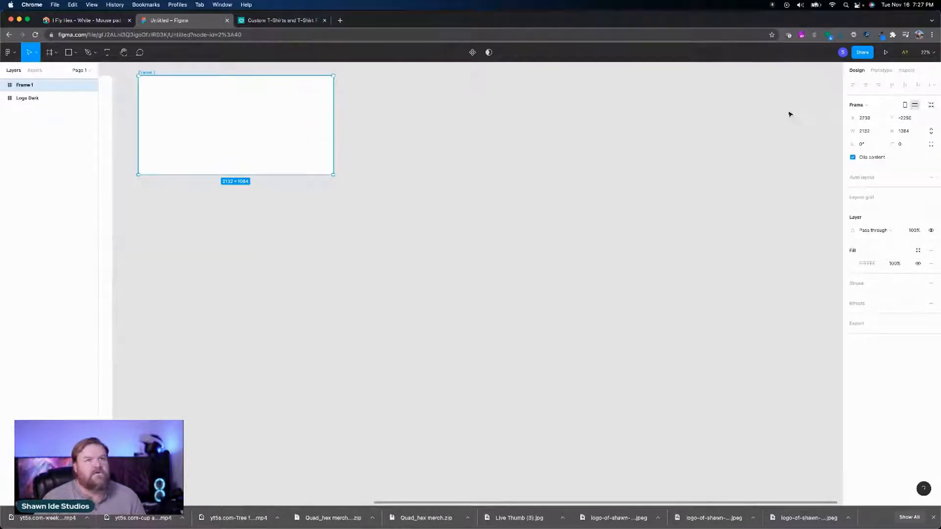
Step: Nudge the new frame's X position to 2703
{"action": "left_click", "coordinate": [868, 120]}
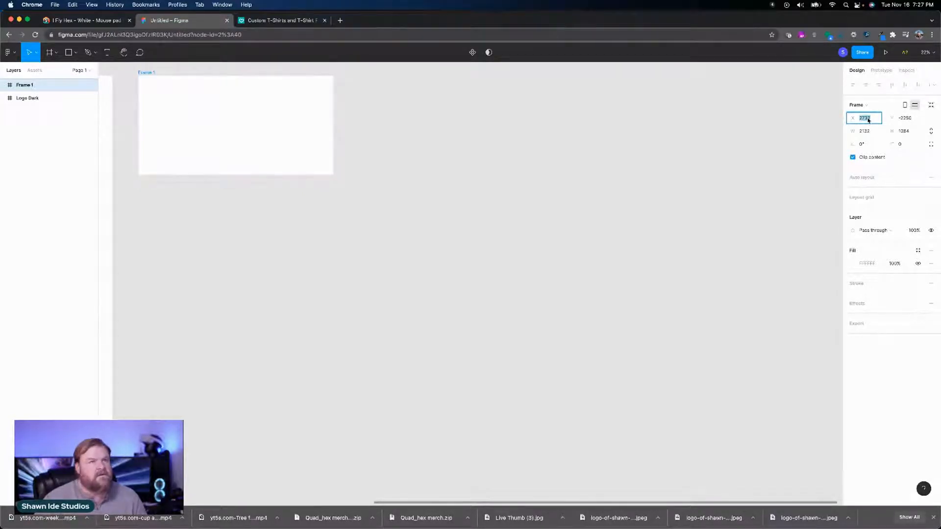
{"action": "key", "text": "shift+Down"}
{"action": "key", "text": "shift+Down"}
{"action": "key", "text": "shift+Down"}
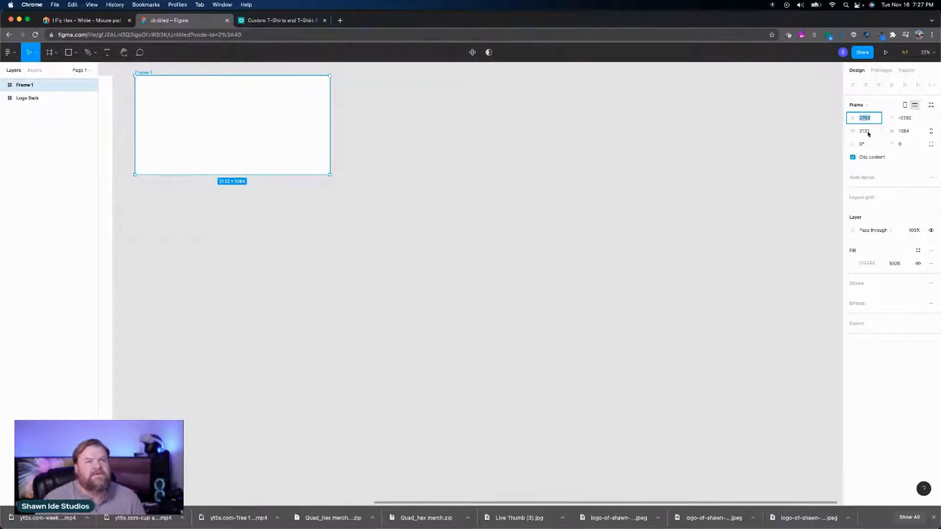
Step: Set the new frame's width to 2000 and height to 1000, and shift it slightly right to about X 2770
{"action": "left_click", "coordinate": [867, 132]}
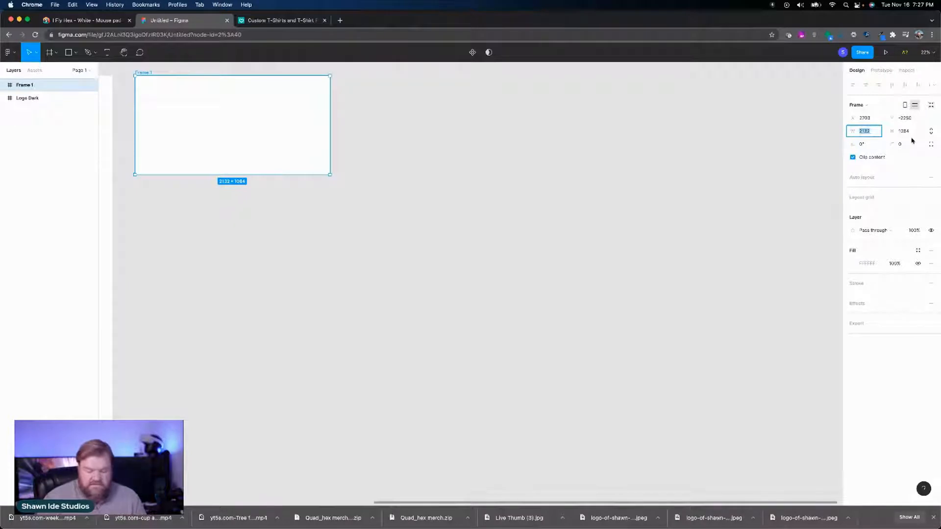
{"action": "type", "text": "2"}
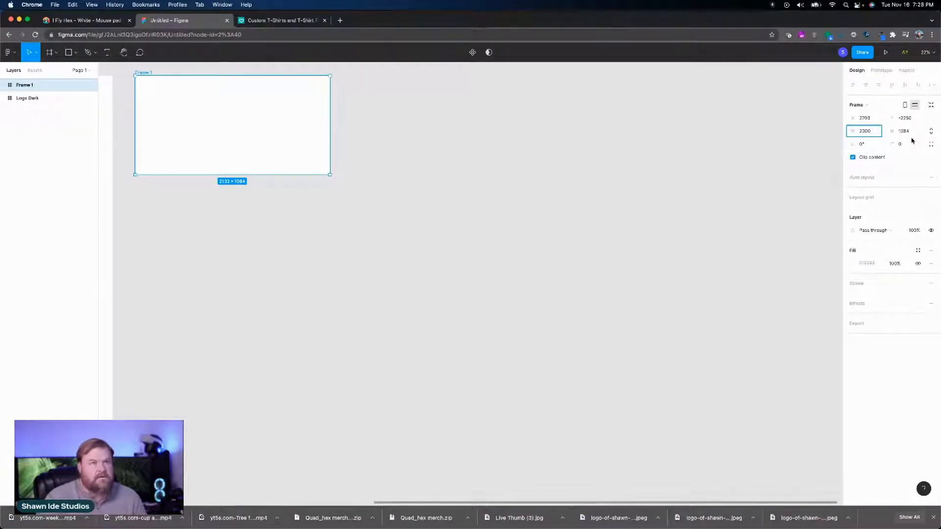
{"action": "left_click", "coordinate": [914, 135]}
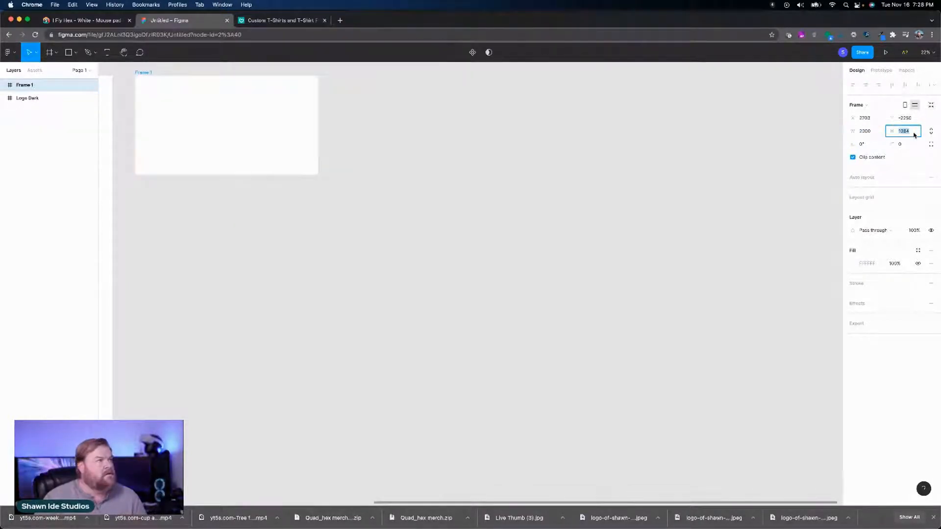
{"action": "type", "text": "1"}
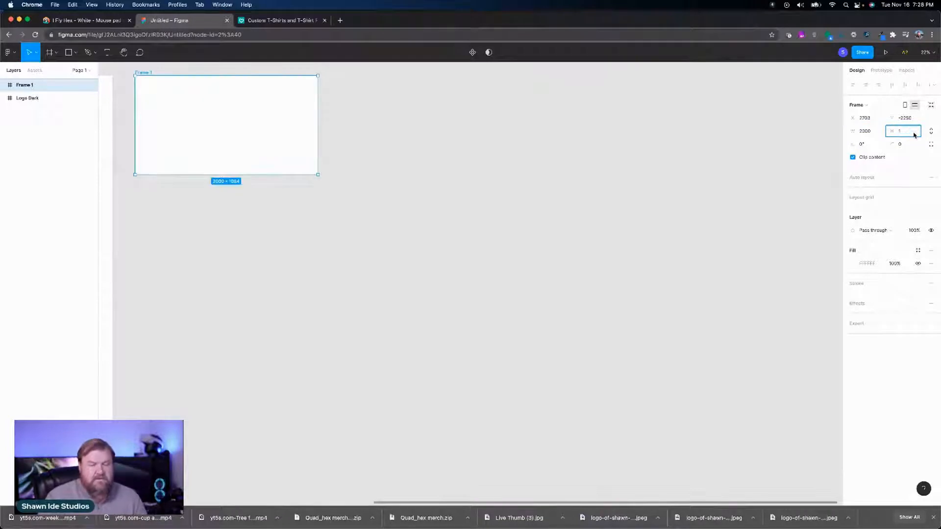
{"action": "key", "text": "Return"}
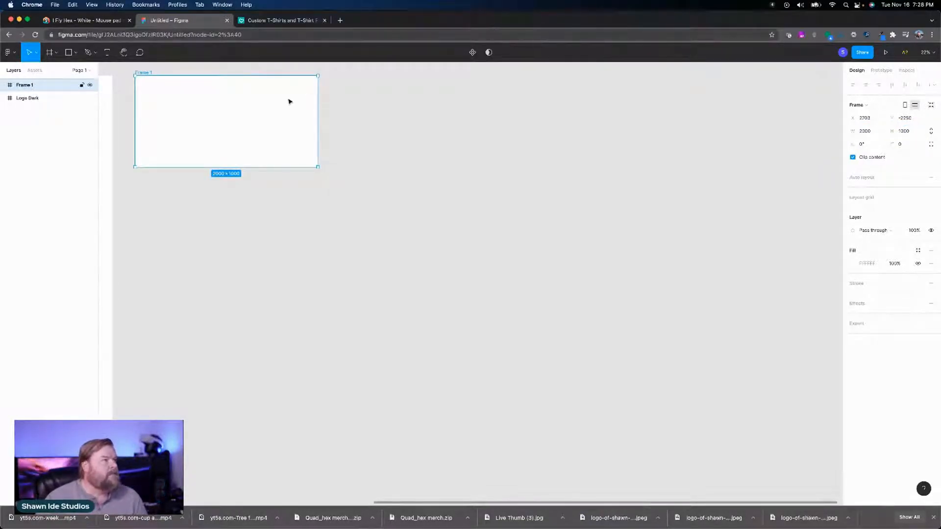
{"action": "mouse_move", "coordinate": [288, 101]}
{"action": "left_mouse_down"}
{"action": "mouse_move", "coordinate": [399, 132]}
{"action": "mouse_move", "coordinate": [289, 103]}
{"action": "left_mouse_up"}
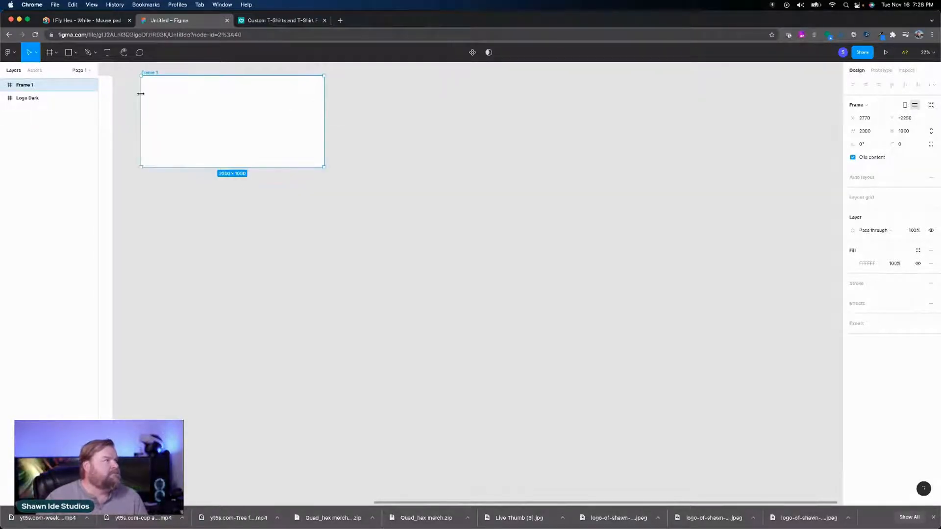
Step: Add the text FAA to the 2000 × 1000 frame, enlarging its text box to about 930 × 592 within the frame
{"action": "double_click", "coordinate": [10, 86]}
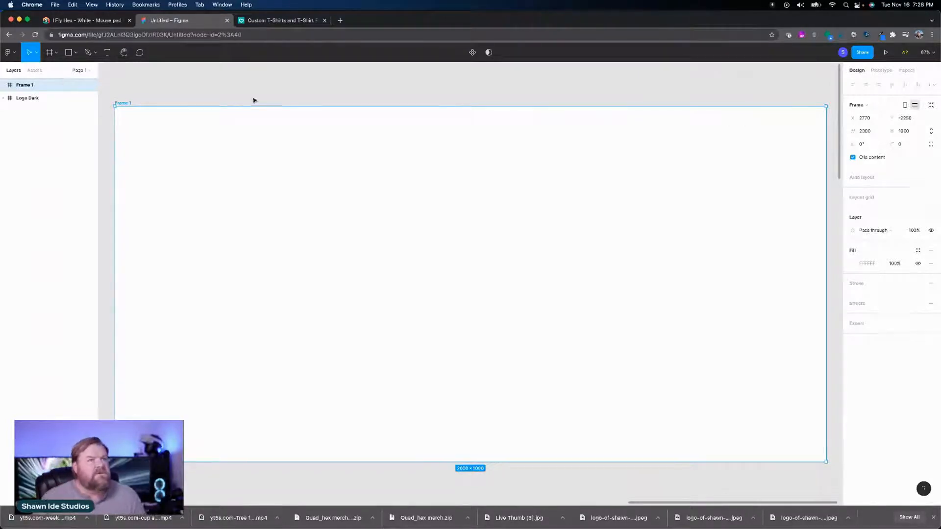
{"action": "left_click", "coordinate": [107, 55]}
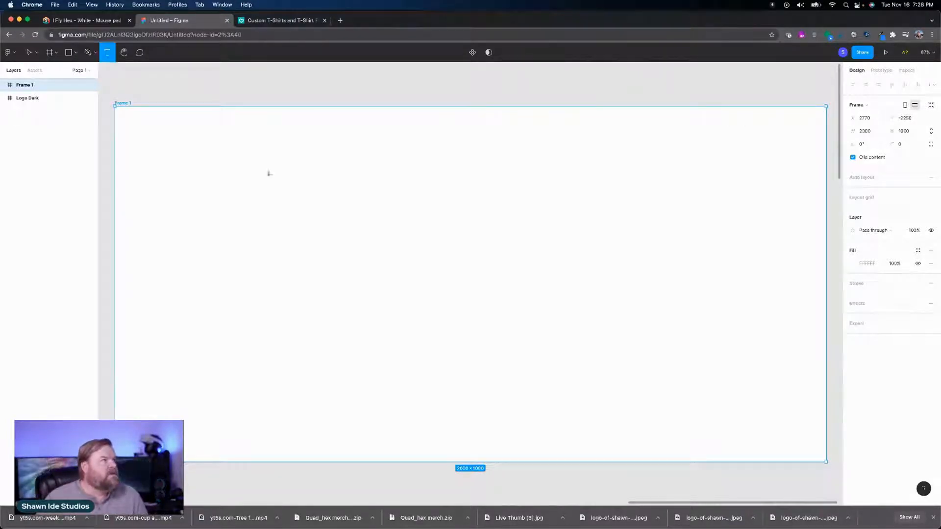
{"action": "left_click", "coordinate": [435, 207]}
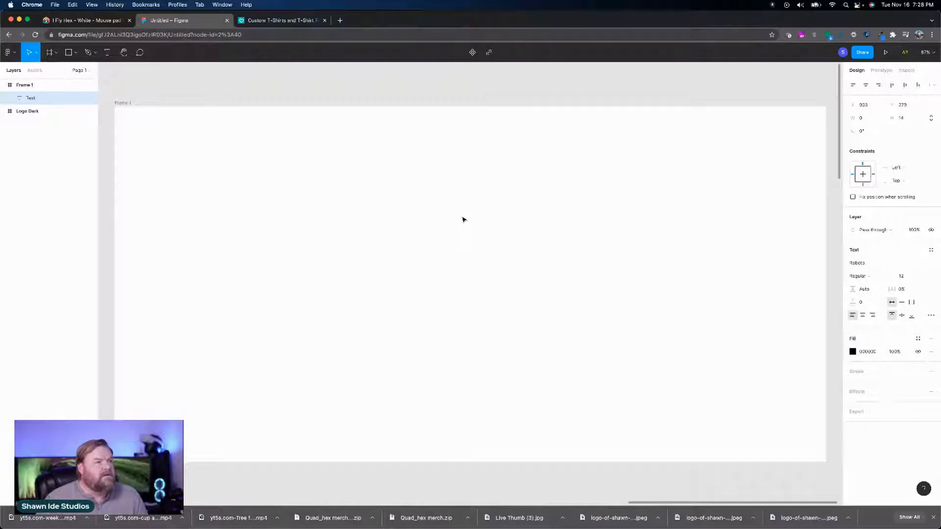
{"action": "type", "text": "FAA"}
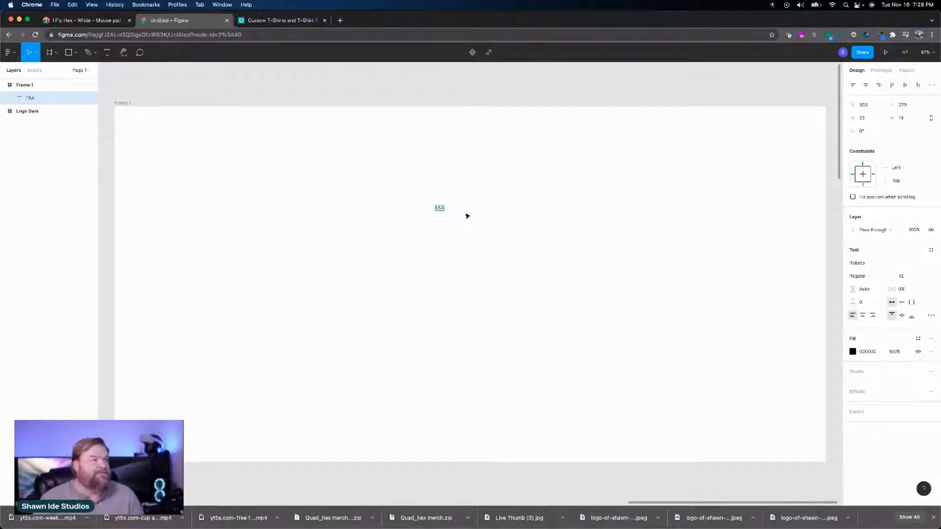
{"action": "key", "text": "Escape"}
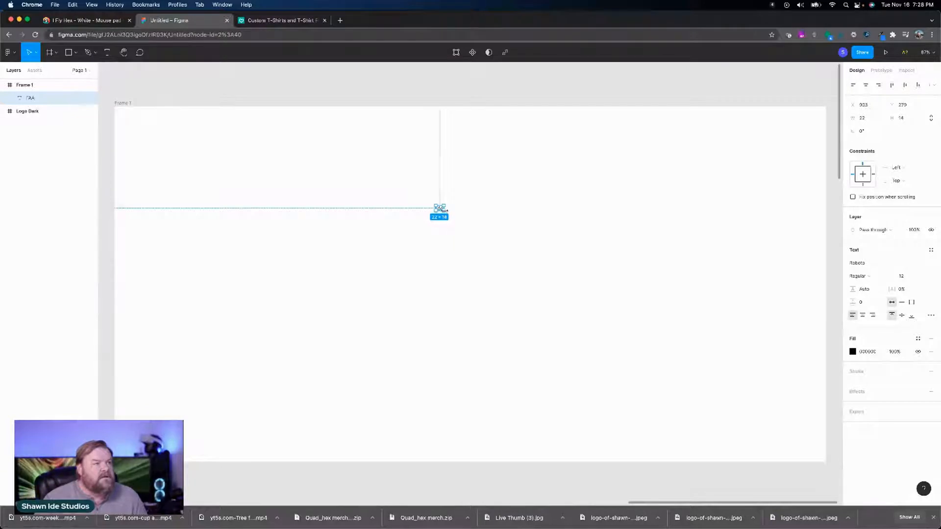
{"action": "left_click_drag", "start_coordinate": [446, 211], "coordinate": [766, 314]}
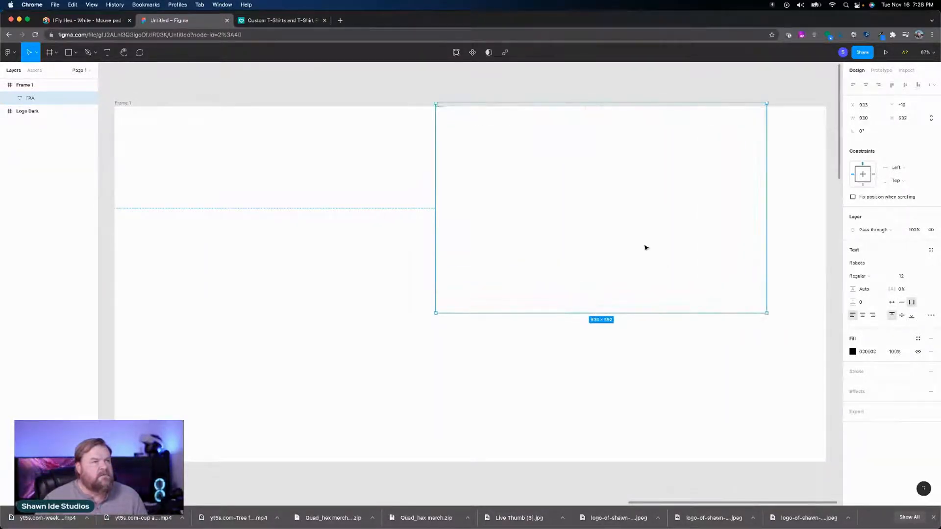
{"action": "left_click_drag", "start_coordinate": [644, 248], "coordinate": [543, 272]}
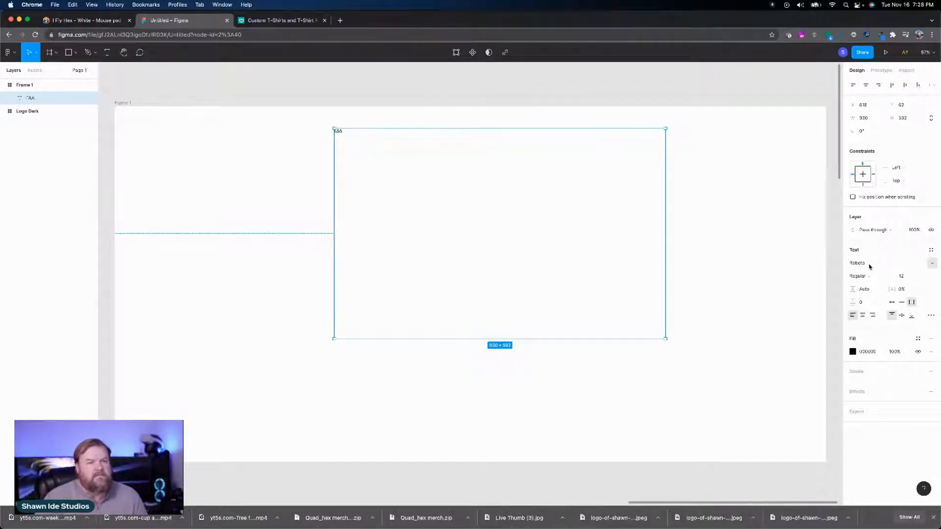
Step: Set the FAA text's font weight to Black
{"action": "left_click", "coordinate": [870, 266]}
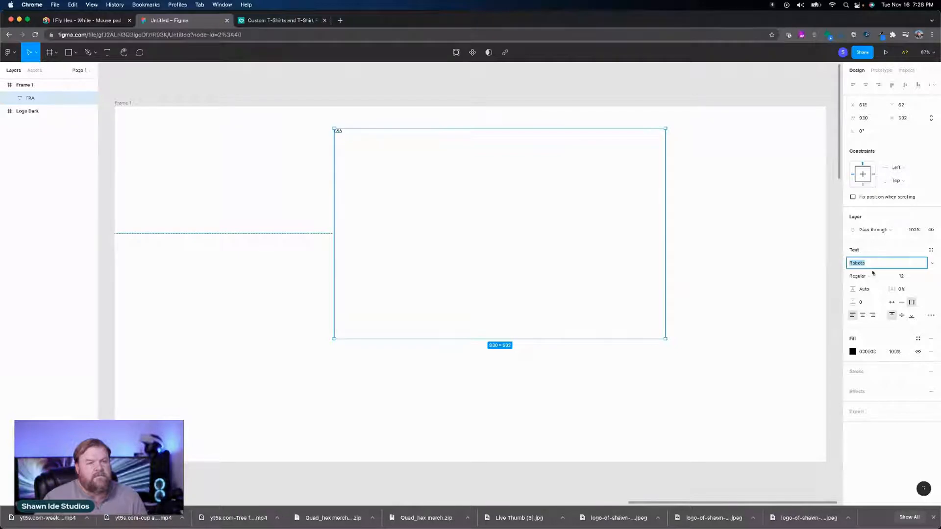
{"action": "left_click", "coordinate": [870, 276]}
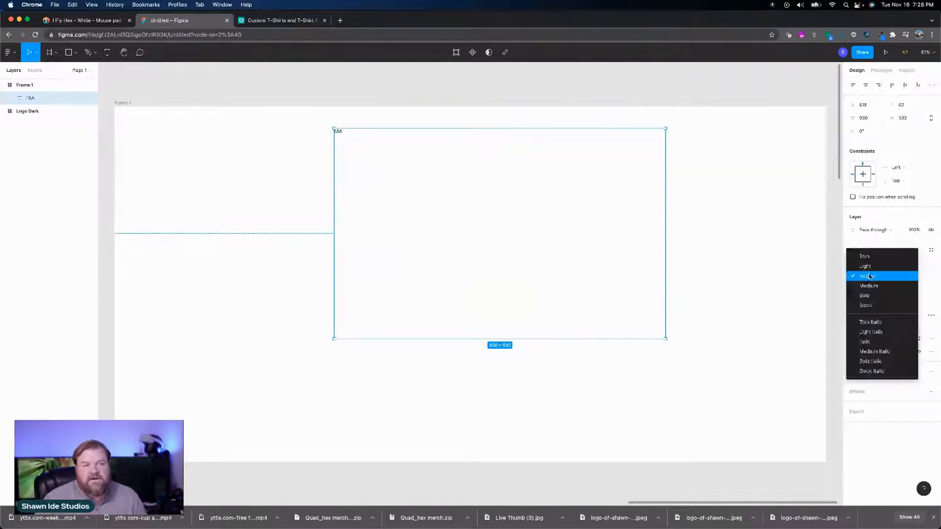
{"action": "left_click", "coordinate": [872, 304]}
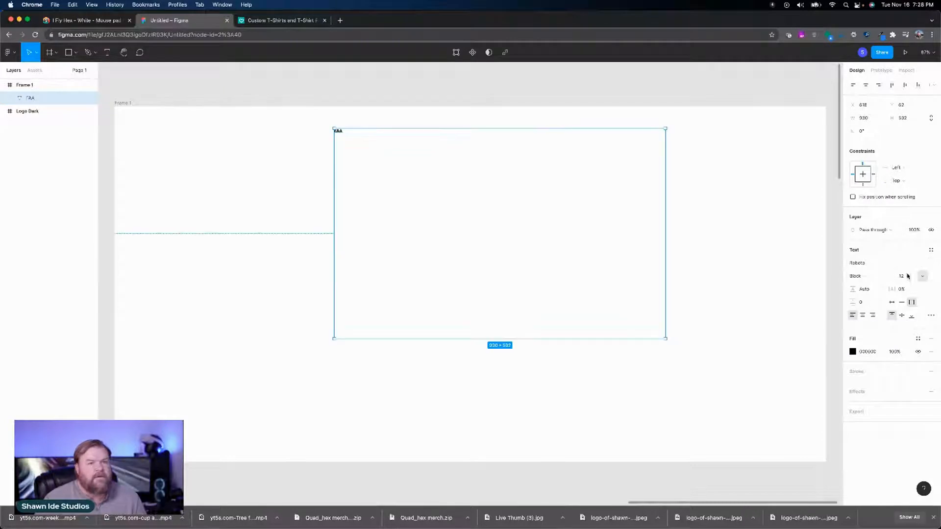
Step: Enlarge the FAA text to a font size of 480
{"action": "left_click", "coordinate": [915, 277]}
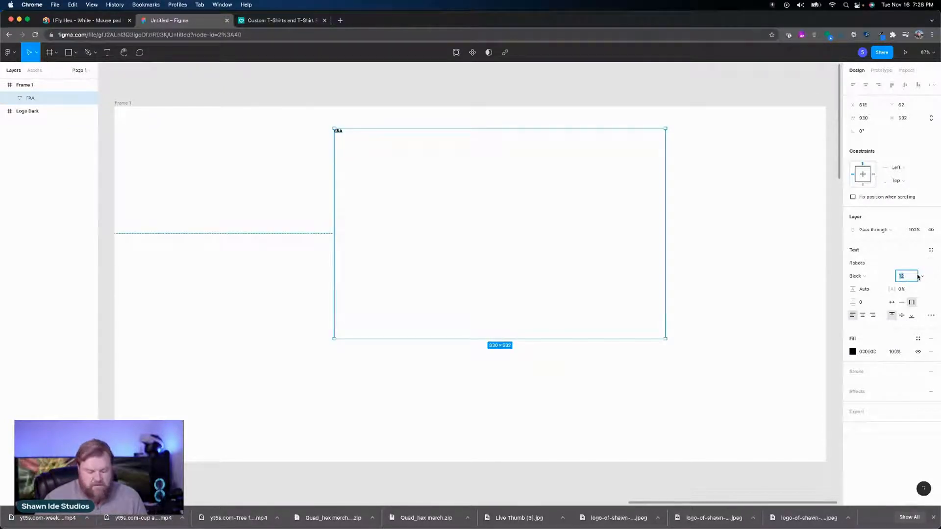
{"action": "key", "text": "shift+Up"}
{"action": "key", "text": "shift+Up"}
{"action": "key", "text": "shift+Up"}
{"action": "key", "text": "shift+Up"}
{"action": "key", "text": "shift+Up"}
{"action": "key", "text": "shift+Up"}
{"action": "key", "text": "shift+Up"}
{"action": "key", "text": "shift+Up"}
{"action": "key", "text": "shift+Up"}
{"action": "key", "text": "shift+Up"}
{"action": "key", "text": "shift+Up"}
{"action": "key", "text": "shift+Up"}
{"action": "key", "text": "shift+Up"}
{"action": "key", "text": "shift+Up"}
{"action": "key", "text": "shift+Up"}
{"action": "key", "text": "shift+Up"}
{"action": "key", "text": "shift+Up"}
{"action": "key", "text": "shift+Up"}
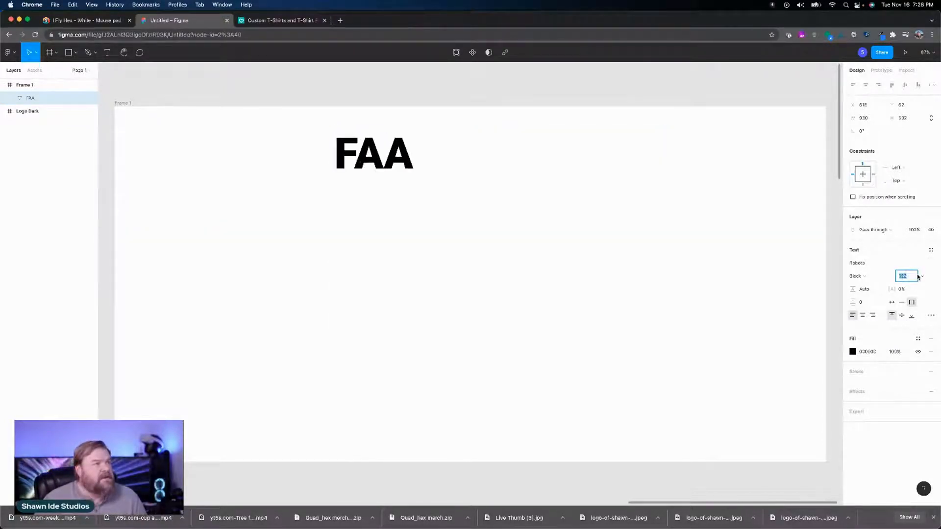
{"action": "key", "text": "shift+Up"}
{"action": "key", "text": "shift+Up"}
{"action": "key", "text": "shift+Up"}
{"action": "key", "text": "shift+Up"}
{"action": "key", "text": "shift+Up"}
{"action": "key", "text": "shift+Up"}
{"action": "key", "text": "shift+Up"}
{"action": "key", "text": "shift+Up"}
{"action": "key", "text": "shift+Up"}
{"action": "key", "text": "shift+Up"}
{"action": "key", "text": "shift+Up"}
{"action": "key", "text": "shift+Up"}
{"action": "key", "text": "shift+Up"}
{"action": "key", "text": "shift+Up"}
{"action": "key", "text": "shift+Up"}
{"action": "key", "text": "shift+Up"}
{"action": "key", "text": "shift+Up"}
{"action": "key", "text": "shift+Up"}
{"action": "key", "text": "shift+Up"}
{"action": "key", "text": "shift+Up"}
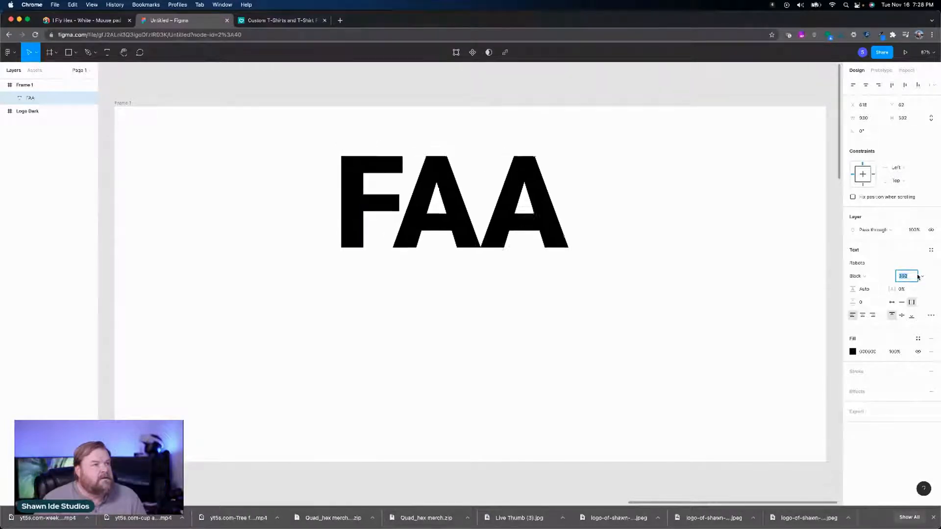
{"action": "key", "text": "shift+Up"}
{"action": "key", "text": "shift+Up"}
{"action": "key", "text": "shift+Up"}
{"action": "key", "text": "shift+Up"}
{"action": "key", "text": "shift+Up"}
{"action": "key", "text": "shift+Up"}
{"action": "key", "text": "shift+Up"}
{"action": "key", "text": "shift+Up"}
{"action": "key", "text": "shift+Up"}
{"action": "key", "text": "shift+Up"}
{"action": "key", "text": "shift+Up"}
{"action": "key", "text": "shift+Up"}
{"action": "key", "text": "shift+Up"}
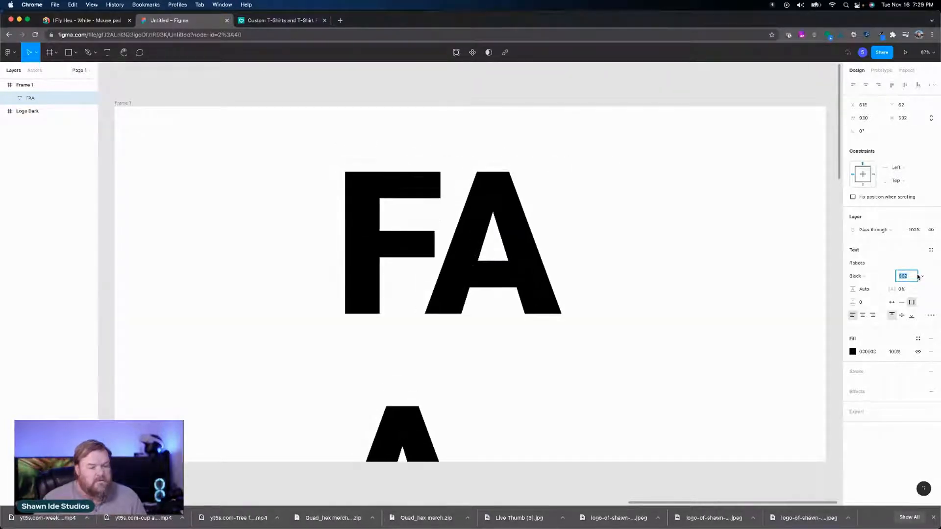
{"action": "key", "text": "shift+Down"}
{"action": "key", "text": "shift+Down"}
{"action": "key", "text": "shift+Down"}
{"action": "key", "text": "shift+Down"}
{"action": "key", "text": "shift+Down"}
{"action": "key", "text": "shift+Down"}
{"action": "key", "text": "shift+Down"}
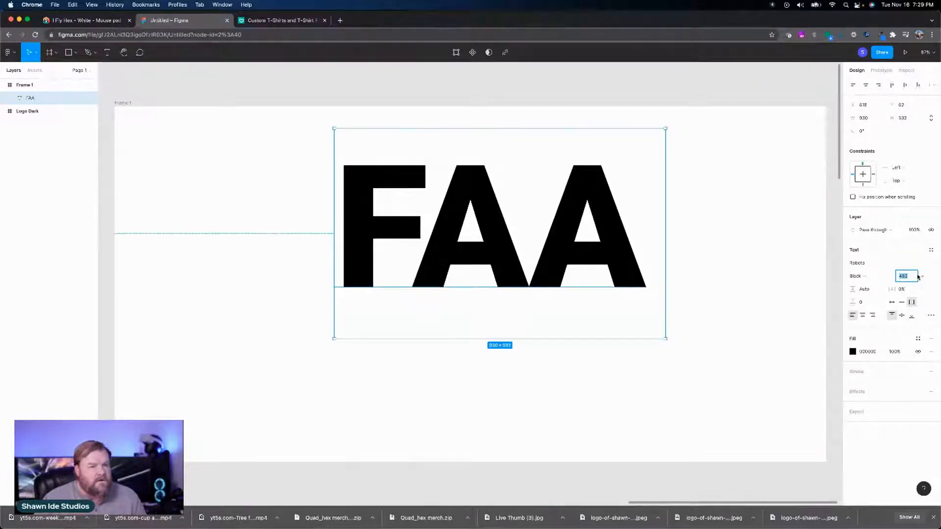
{"action": "type", "text": "4"}
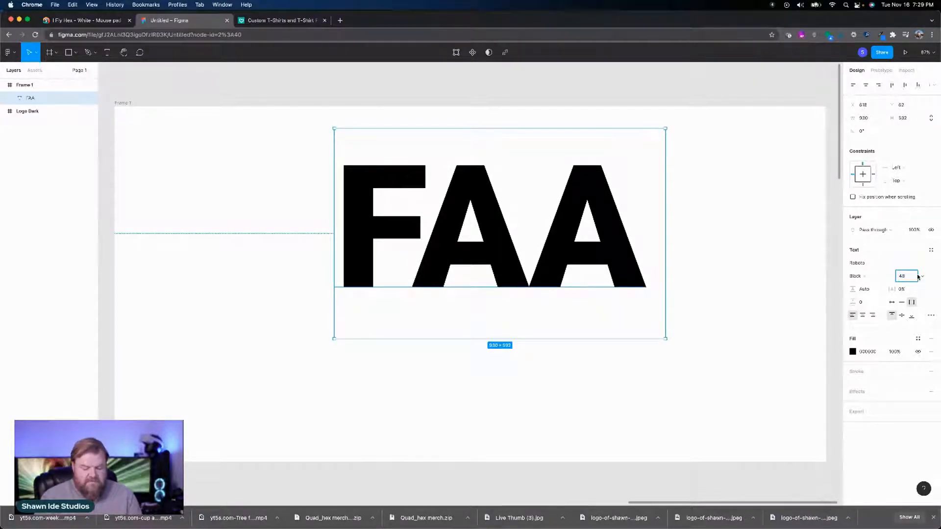
{"action": "key", "text": "Return"}
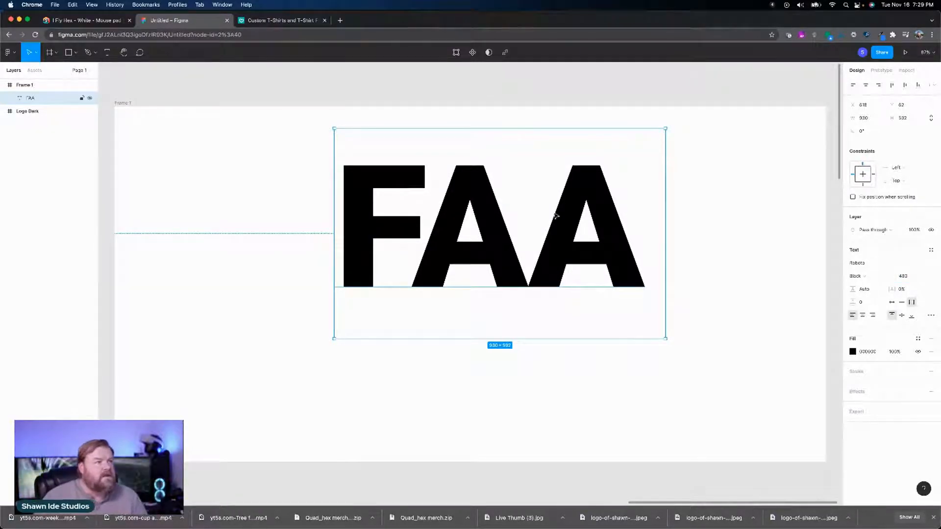
Step: Align the FAA text to the center and middle of its box, and move the box to about X 535, Y 40
{"action": "mouse_move", "coordinate": [569, 226]}
{"action": "left_mouse_down"}
{"action": "mouse_move", "coordinate": [553, 226]}
{"action": "mouse_move", "coordinate": [566, 227]}
{"action": "left_mouse_up"}
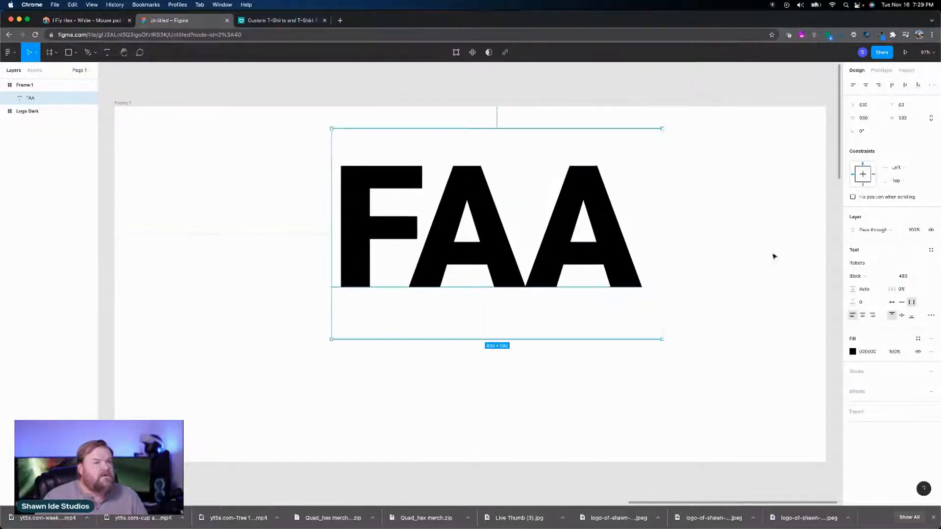
{"action": "left_click", "coordinate": [863, 316]}
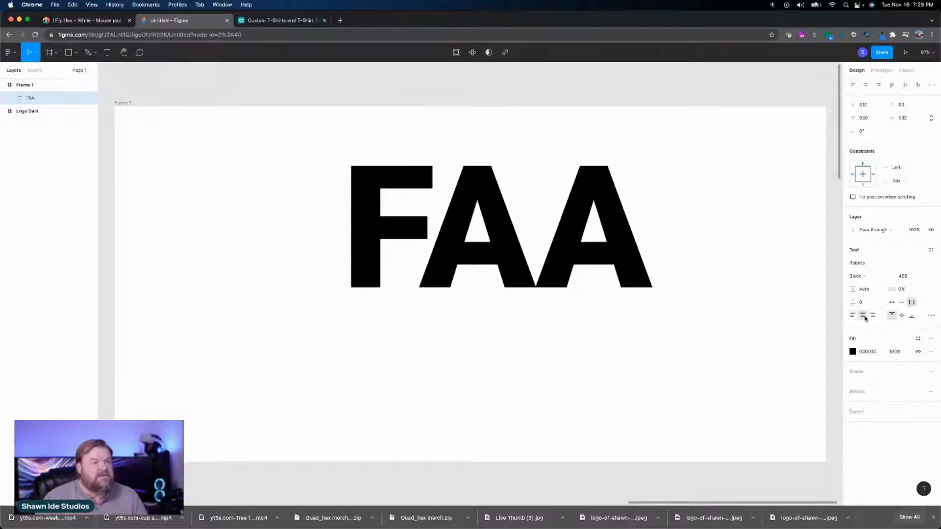
{"action": "left_click", "coordinate": [901, 316]}
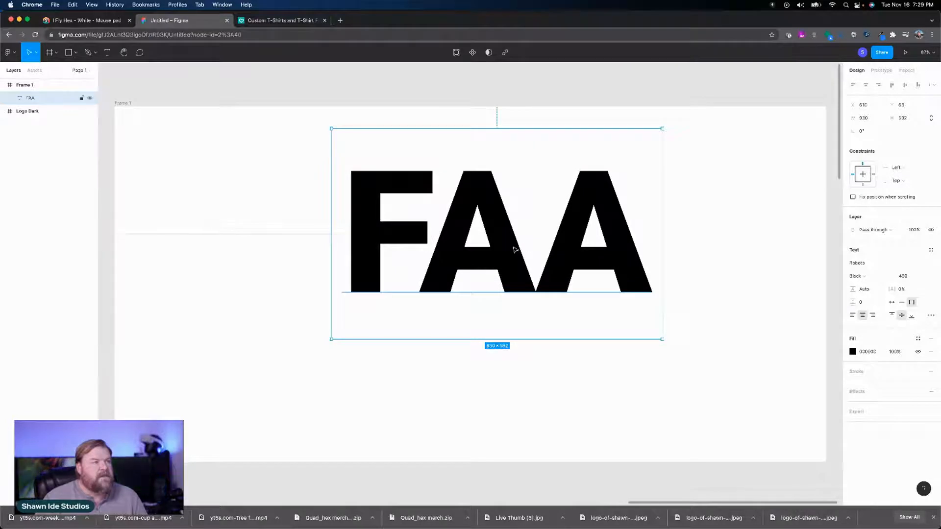
{"action": "left_click_drag", "start_coordinate": [515, 250], "coordinate": [487, 239]}
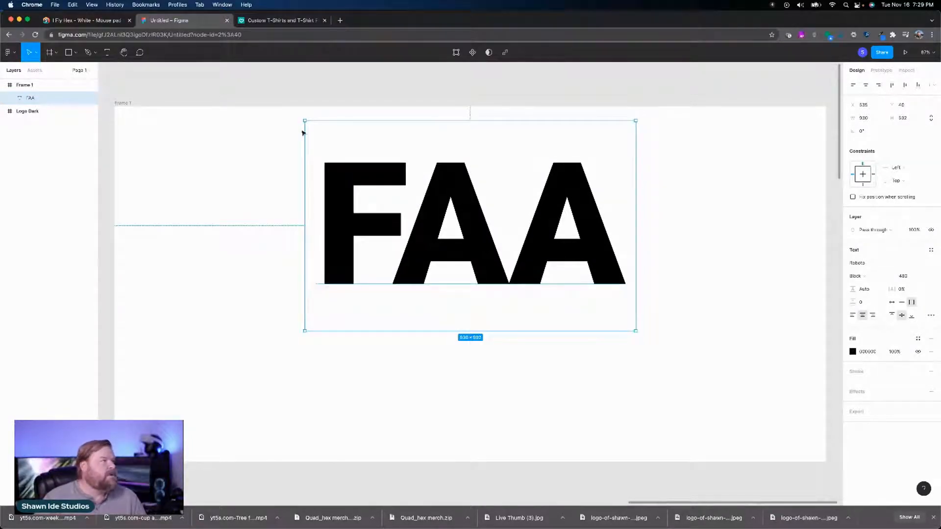
Step: Duplicate the FAA text layer in place within the frame
{"action": "left_click", "coordinate": [108, 54]}
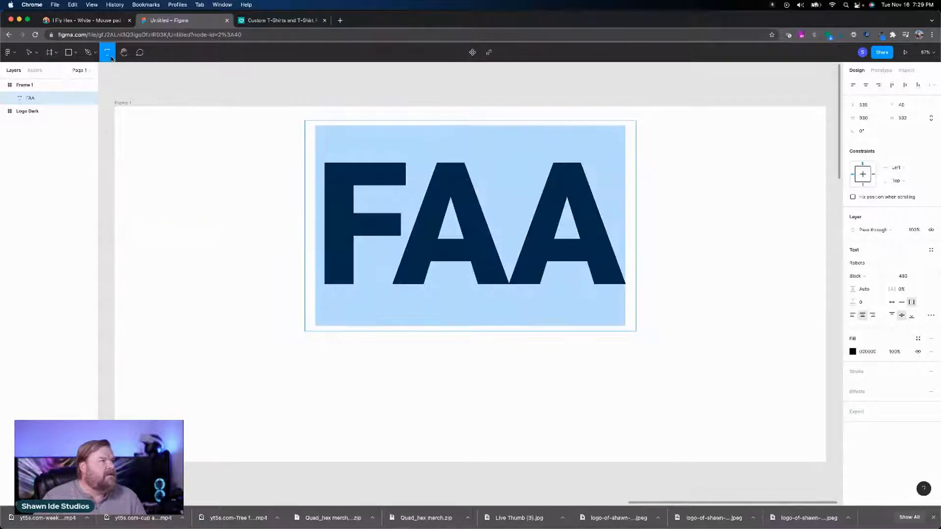
{"action": "left_click", "coordinate": [43, 97]}
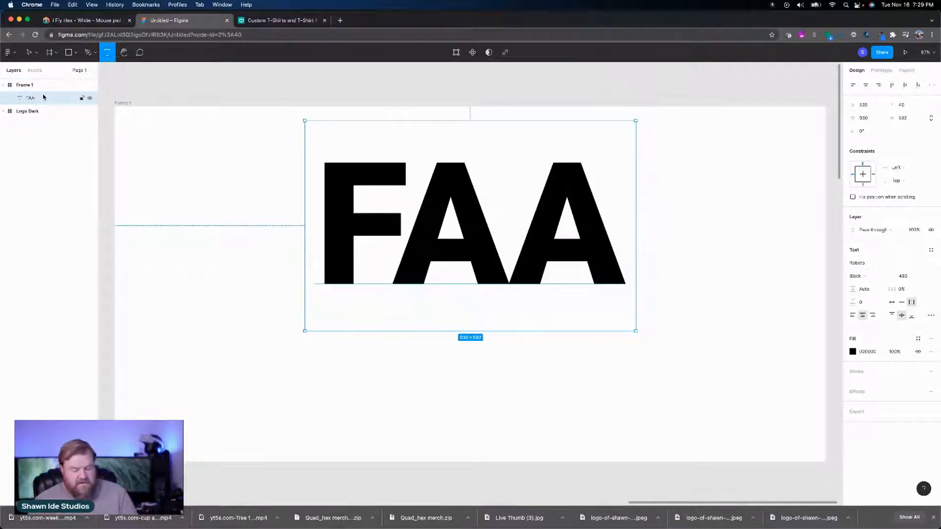
{"action": "key", "text": "super+v"}
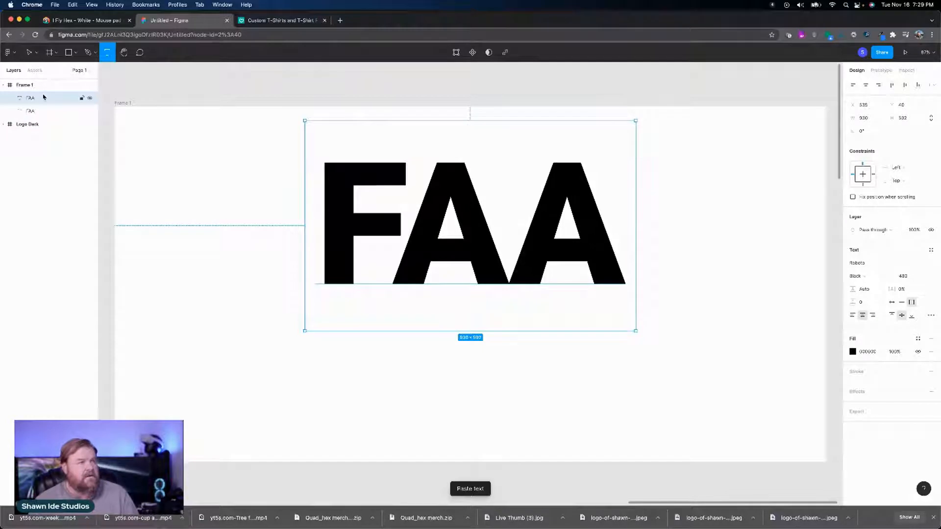
{"action": "left_click", "coordinate": [269, 168]}
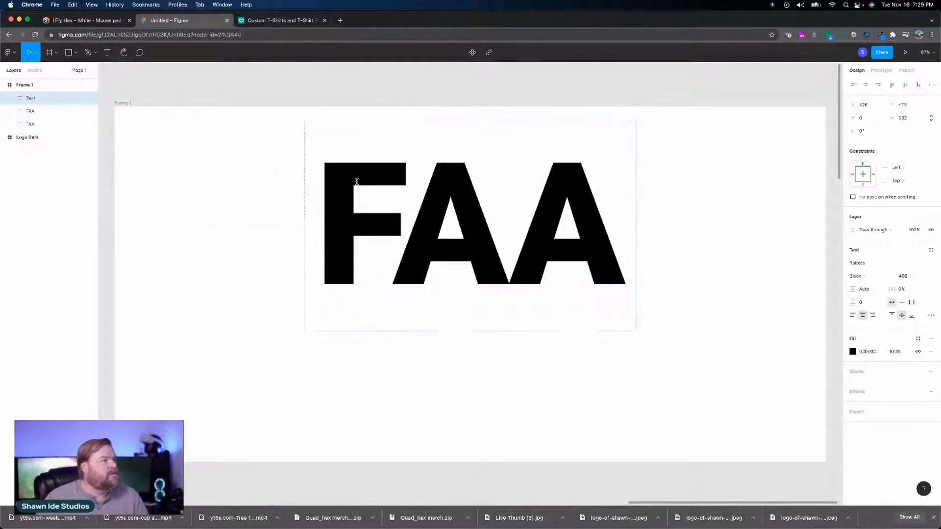
{"action": "right_click", "coordinate": [55, 98]}
{"action": "mouse_move", "coordinate": [77, 125]}
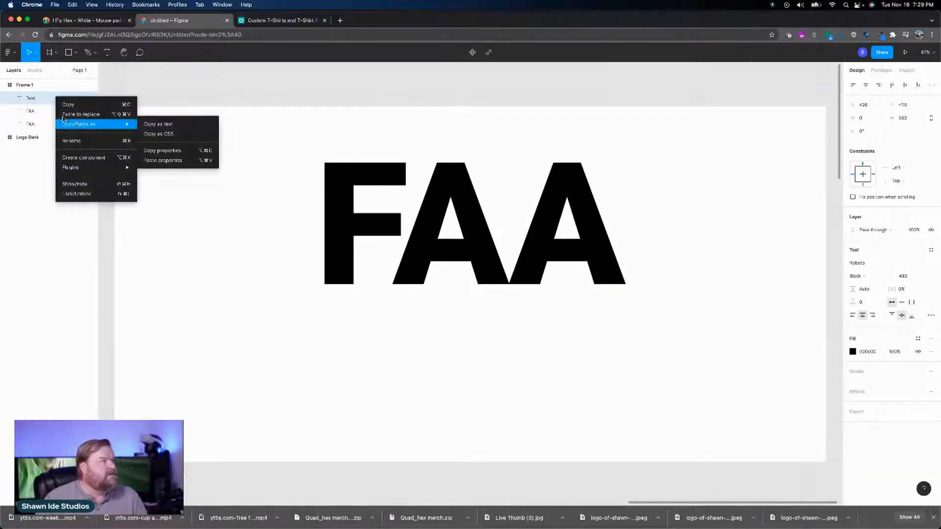
{"action": "left_click", "coordinate": [38, 100]}
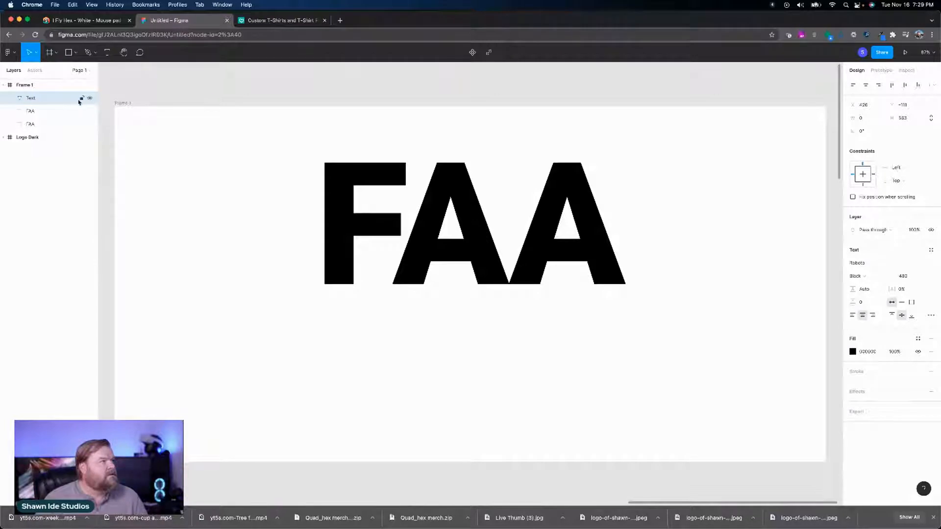
{"action": "key", "text": "Escape"}
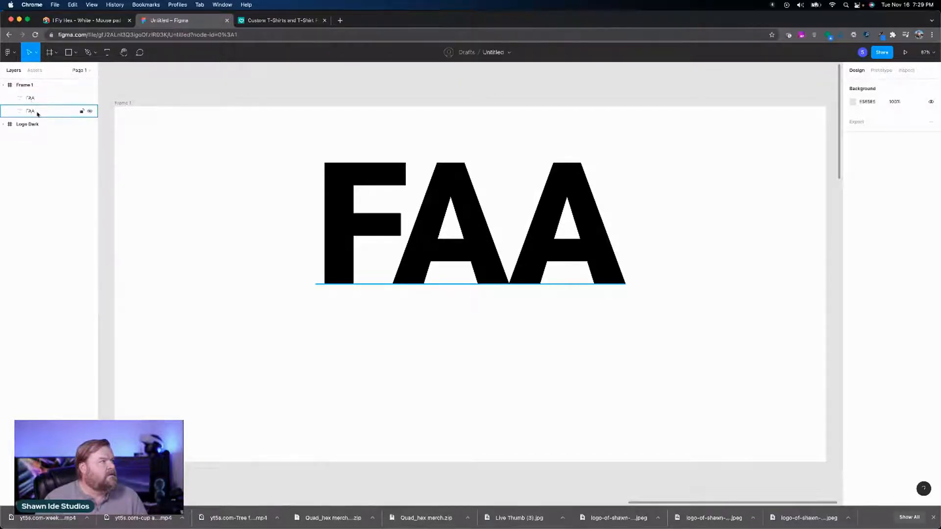
Step: Move one FAA copy straight down to about Y 454 and replace its text with CERTIFIED
{"action": "left_click", "coordinate": [36, 111]}
{"action": "left_click_drag", "start_coordinate": [466, 226], "coordinate": [465, 366]}
{"action": "double_click", "coordinate": [465, 364]}
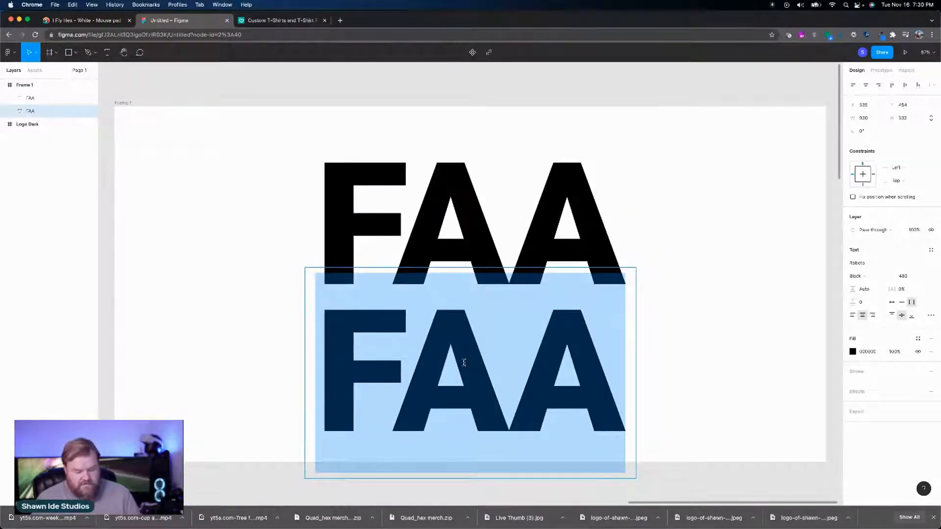
{"action": "type", "text": "C"}
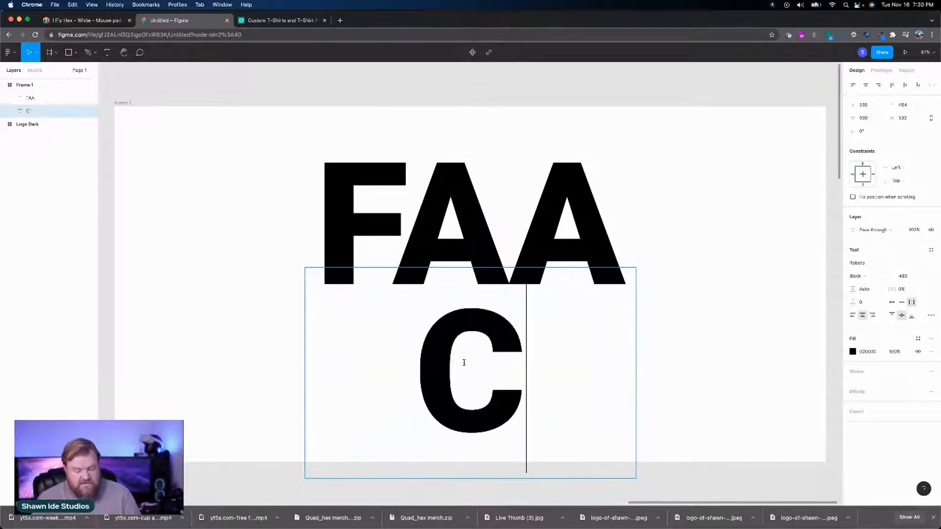
{"action": "type", "text": "ERTIFIED"}
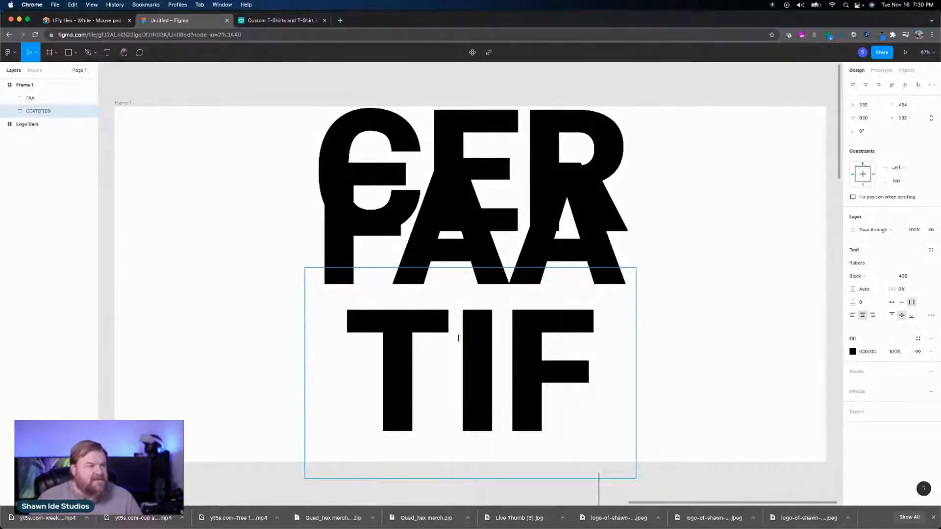
Step: Reduce the CERTIFIED text's font size to 190 so the word fits on one line beneath FAA
{"action": "key", "text": "super+a"}
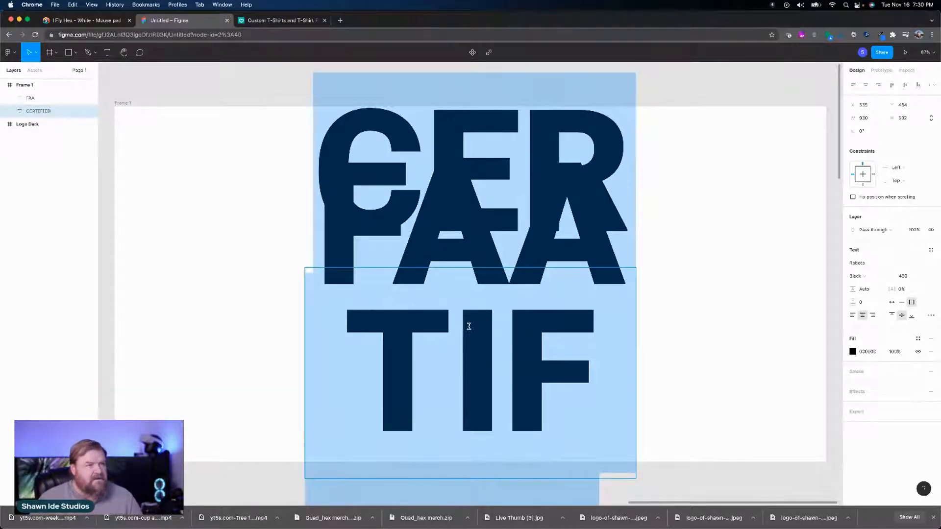
{"action": "left_click", "coordinate": [906, 277]}
{"action": "key", "text": "shift+Down"}
{"action": "key", "text": "shift+Down"}
{"action": "key", "text": "shift+Down"}
{"action": "key", "text": "shift+Down"}
{"action": "key", "text": "shift+Down"}
{"action": "key", "text": "shift+Down"}
{"action": "key", "text": "shift+Down"}
{"action": "key", "text": "shift+Down"}
{"action": "key", "text": "shift+Down"}
{"action": "key", "text": "shift+Down"}
{"action": "key", "text": "shift+Down"}
{"action": "key", "text": "shift+Down"}
{"action": "key", "text": "shift+Down"}
{"action": "key", "text": "shift+Down"}
{"action": "key", "text": "shift+Down"}
{"action": "key", "text": "shift+Down"}
{"action": "key", "text": "shift+Down"}
{"action": "key", "text": "shift+Down"}
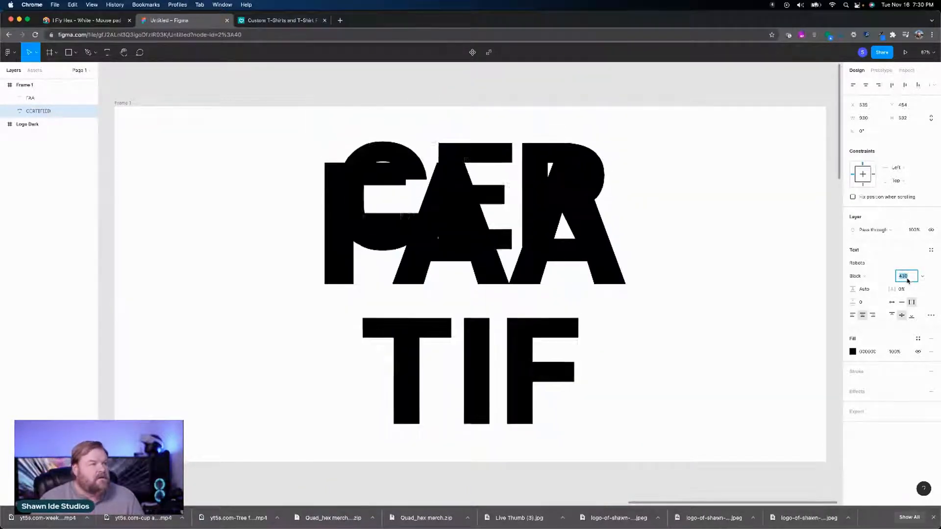
{"action": "key", "text": "shift+Down"}
{"action": "key", "text": "shift+Down"}
{"action": "key", "text": "shift+Down"}
{"action": "key", "text": "shift+Down"}
{"action": "key", "text": "shift+Down"}
{"action": "key", "text": "shift+Down"}
{"action": "key", "text": "shift+Down"}
{"action": "key", "text": "shift+Down"}
{"action": "key", "text": "shift+Down"}
{"action": "key", "text": "shift+Down"}
{"action": "key", "text": "shift+Down"}
{"action": "key", "text": "shift+Down"}
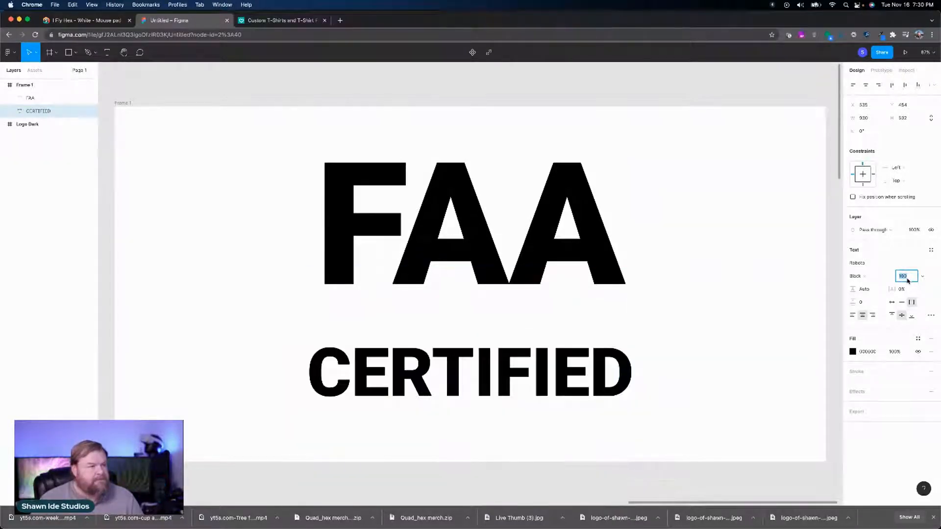
{"action": "key", "text": "shift+Up"}
{"action": "key", "text": "shift+Up"}
{"action": "key", "text": "shift+Down"}
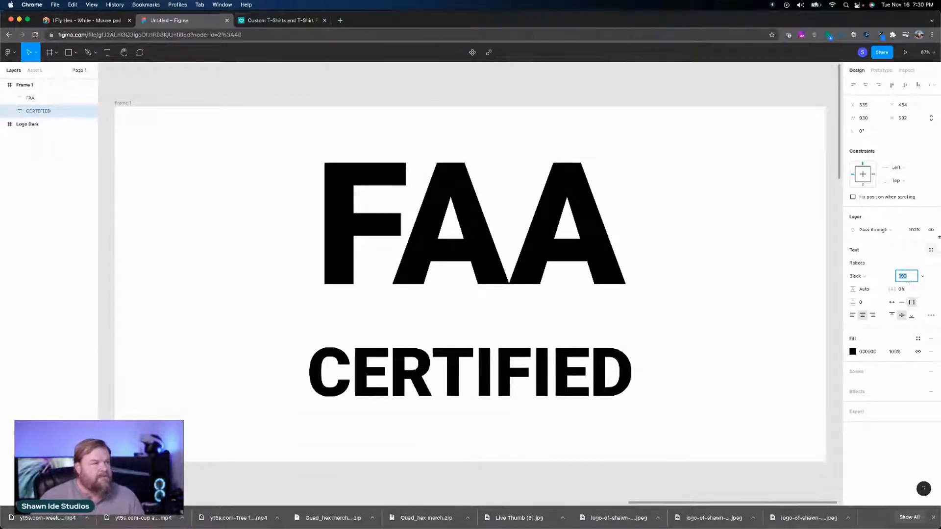
Step: Shorten the CERTIFIED text box to about 171 high and move it directly beneath FAA, to about Y 527
{"action": "double_click", "coordinate": [471, 372]}
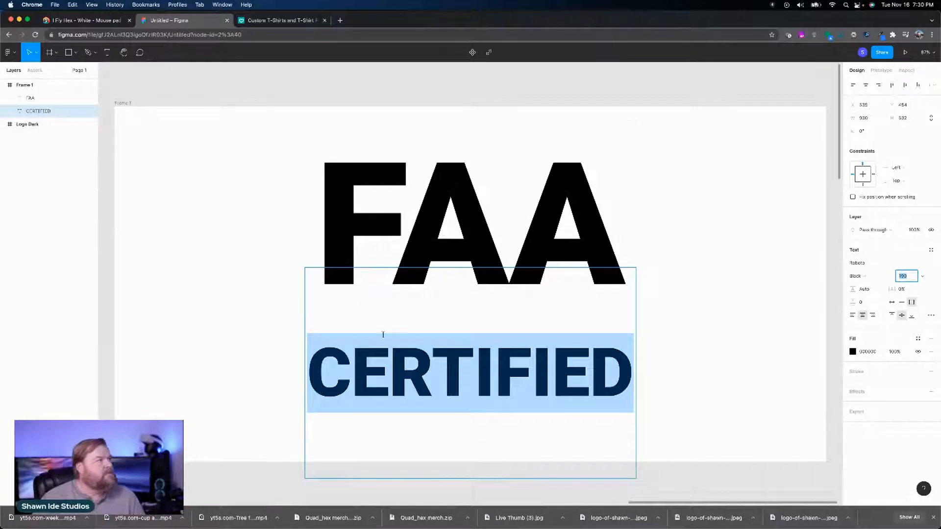
{"action": "key", "text": "Escape"}
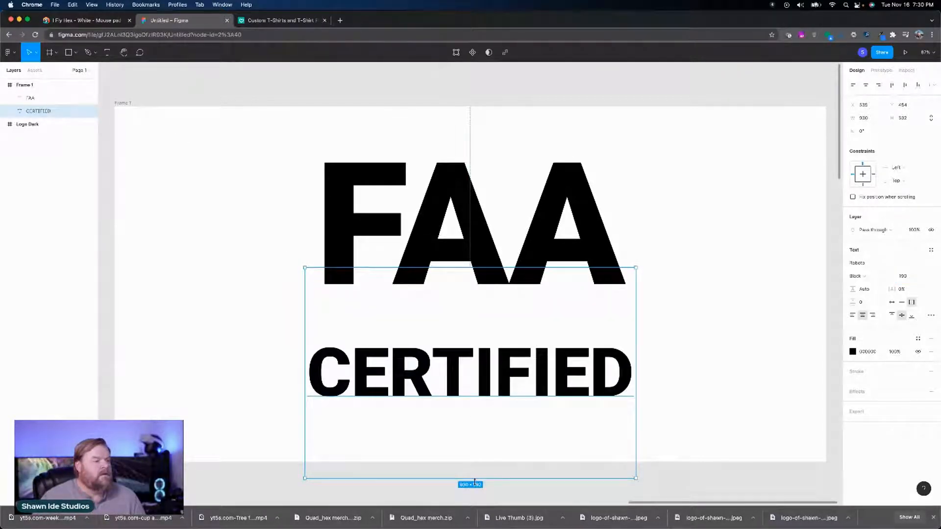
{"action": "left_click_drag", "start_coordinate": [474, 479], "coordinate": [472, 329]}
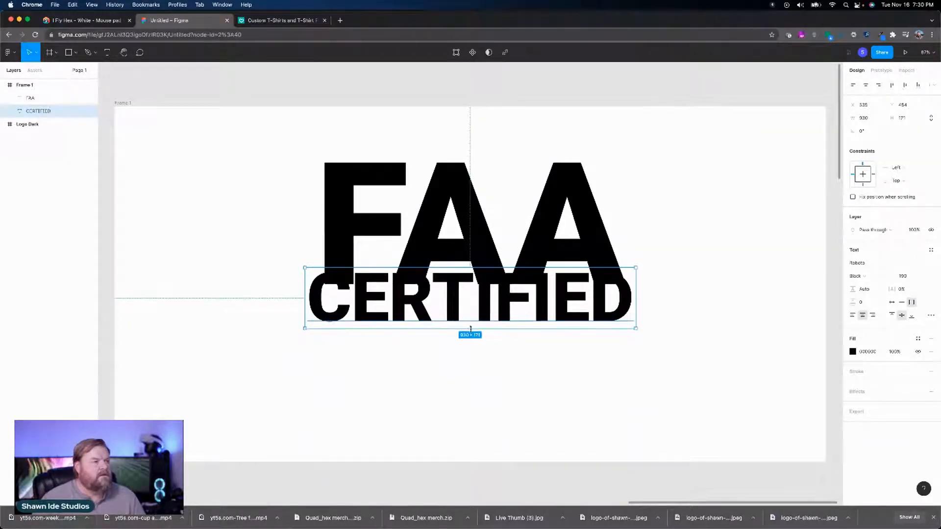
{"action": "left_click_drag", "start_coordinate": [473, 296], "coordinate": [485, 323]}
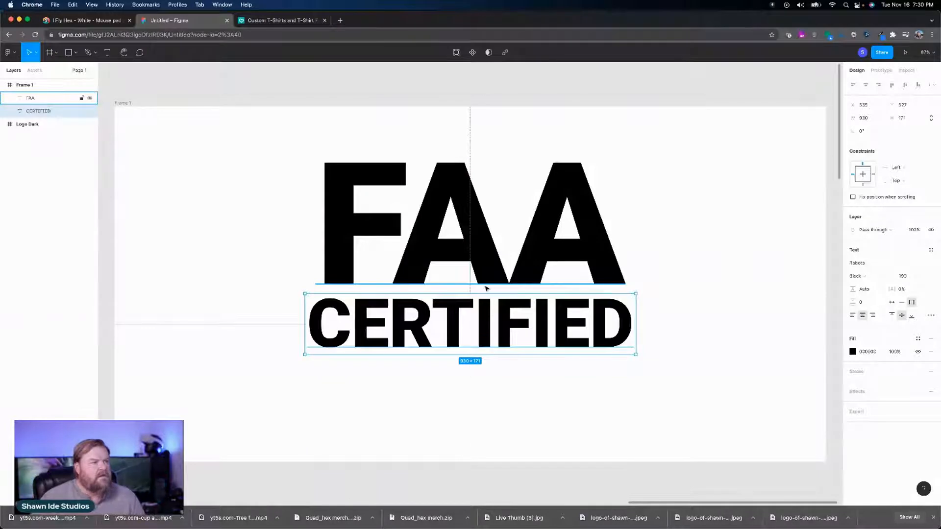
Step: Group the FAA and CERTIFIED text layers together
{"action": "left_click", "coordinate": [480, 234], "text": "shift"}
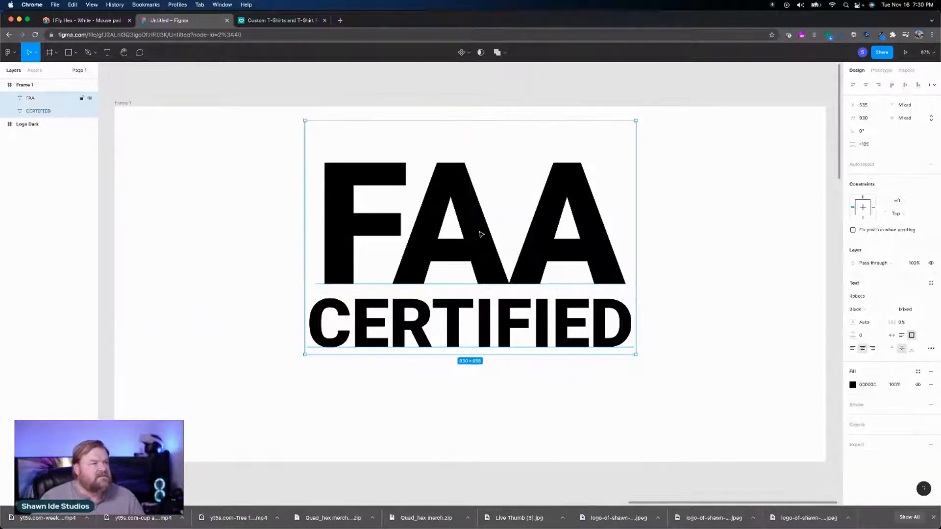
{"action": "left_click", "coordinate": [551, 386]}
{"action": "left_click", "coordinate": [510, 337]}
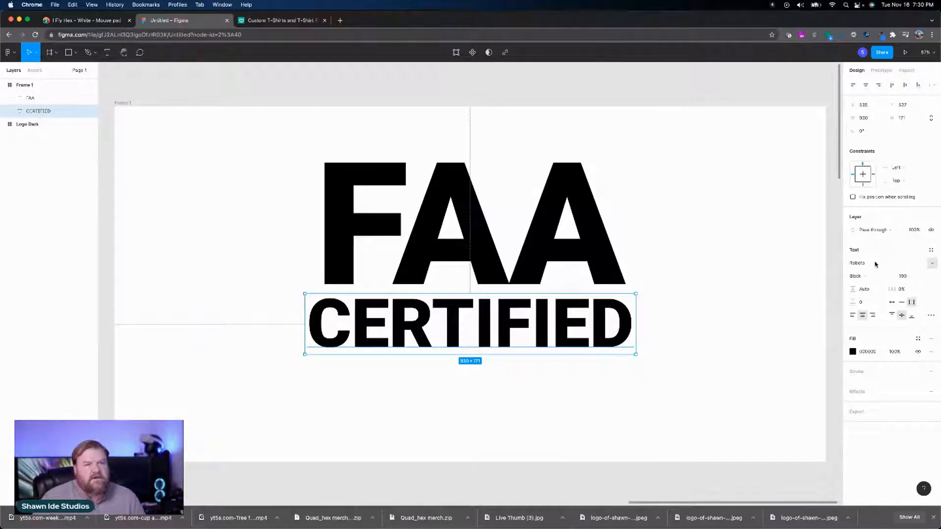
{"action": "left_click", "coordinate": [908, 265]}
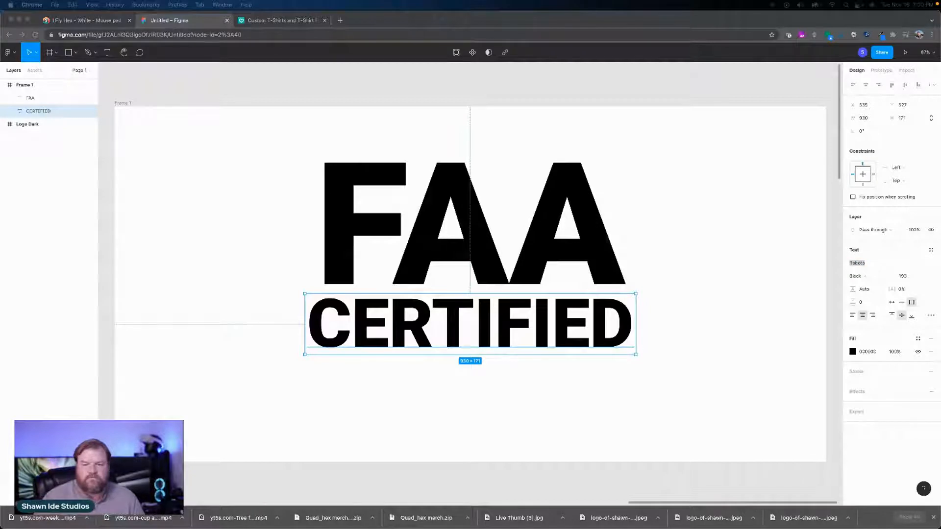
{"action": "left_click", "coordinate": [426, 260], "text": "shift"}
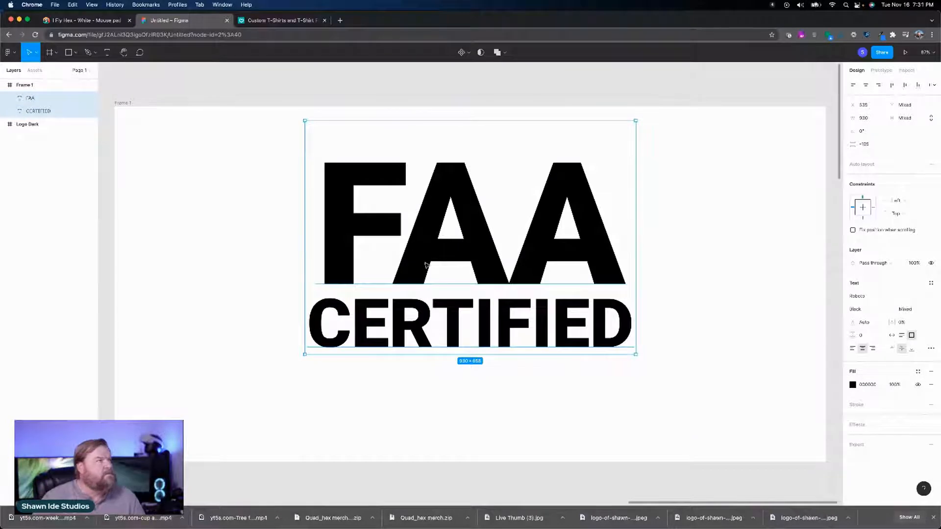
{"action": "right_click", "coordinate": [437, 220]}
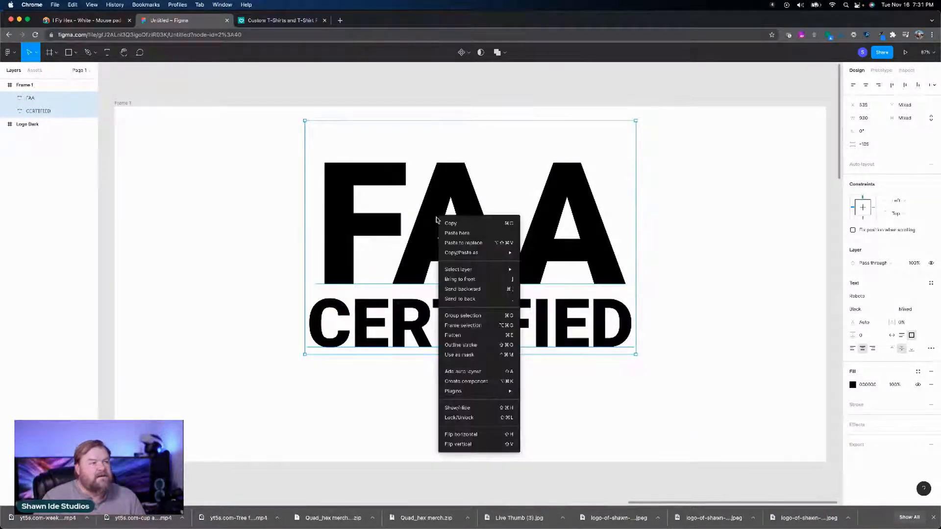
{"action": "left_click", "coordinate": [464, 321]}
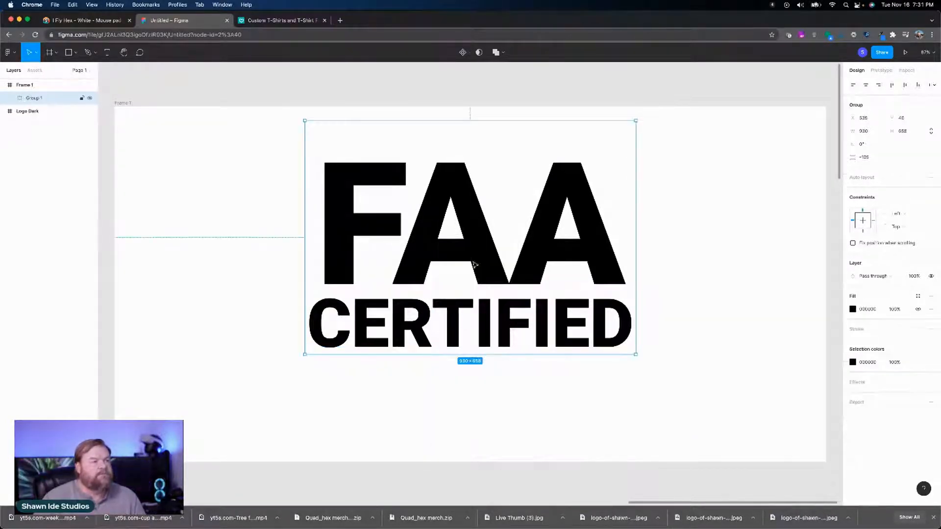
Step: Center the FAA CERTIFIED group horizontally and vertically within the frame
{"action": "mouse_move", "coordinate": [480, 269]}
{"action": "left_mouse_down"}
{"action": "mouse_move", "coordinate": [489, 275]}
{"action": "mouse_move", "coordinate": [479, 279]}
{"action": "left_mouse_up"}
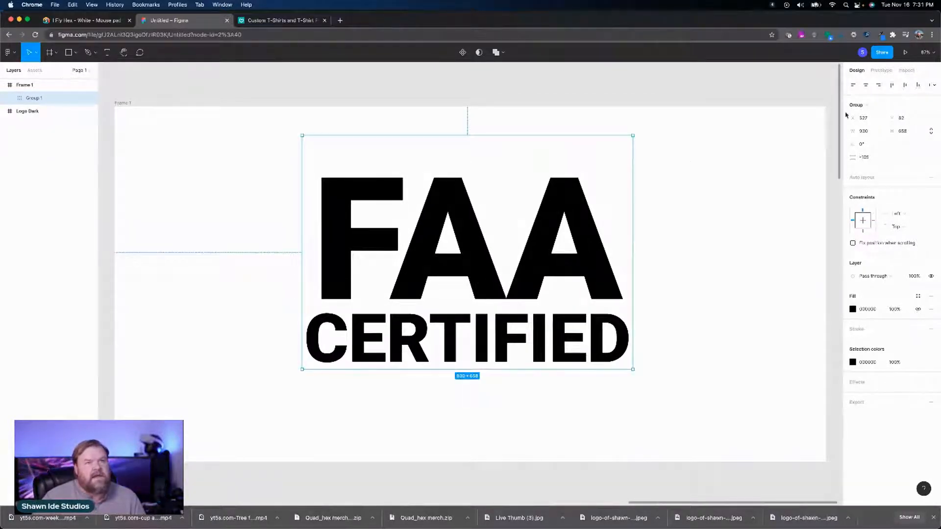
{"action": "left_click", "coordinate": [865, 86]}
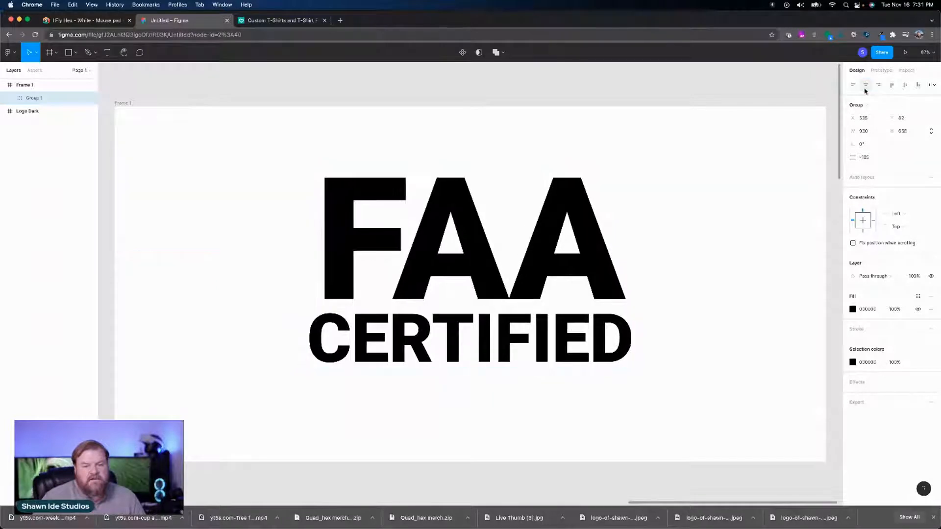
{"action": "left_click", "coordinate": [905, 86]}
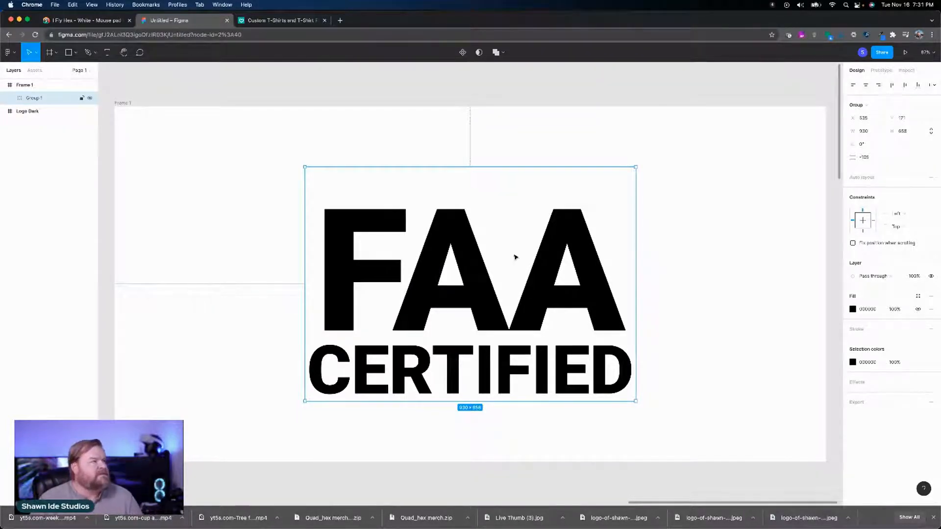
Step: Recolor only the FAA text inside the group with the orange sampled from the Shawn Ide Studios logo
{"action": "double_click", "coordinate": [433, 263]}
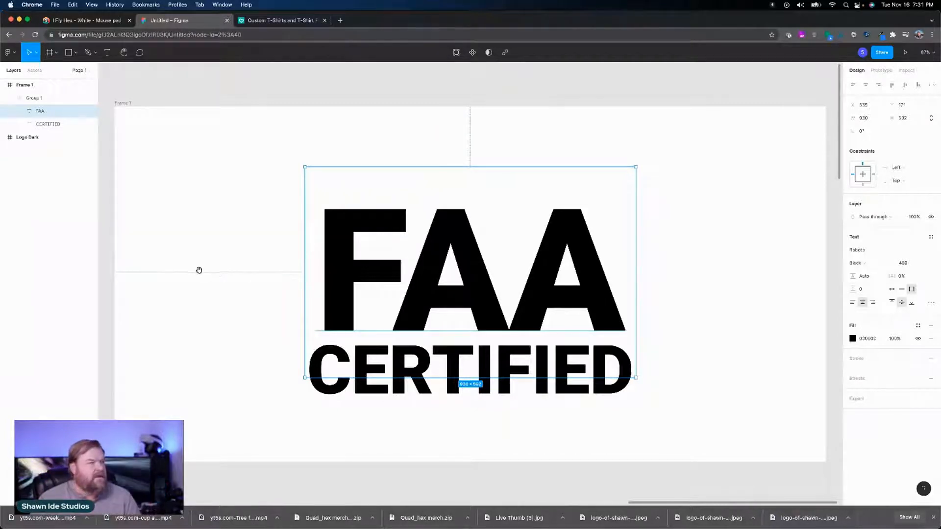
{"action": "left_click_drag", "start_coordinate": [192, 269], "coordinate": [399, 299]}
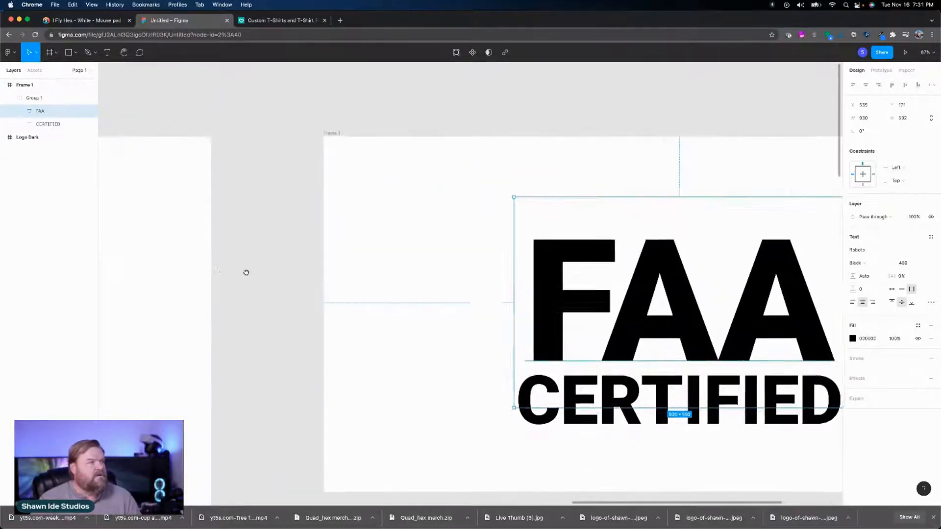
{"action": "left_click_drag", "start_coordinate": [240, 273], "coordinate": [401, 283]}
{"action": "mouse_move", "coordinate": [208, 271]}
{"action": "left_mouse_down"}
{"action": "mouse_move", "coordinate": [404, 202]}
{"action": "mouse_move", "coordinate": [141, 265]}
{"action": "left_mouse_up"}
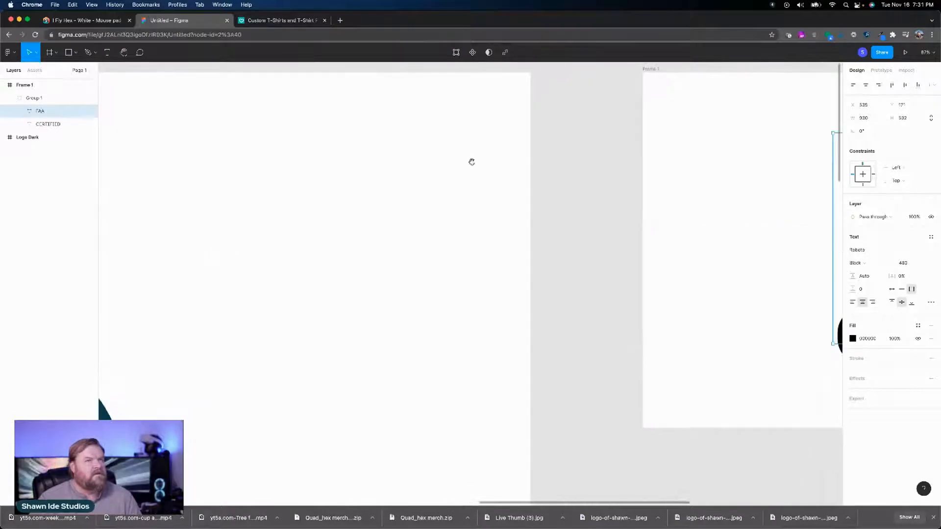
{"action": "left_click", "coordinate": [925, 52]}
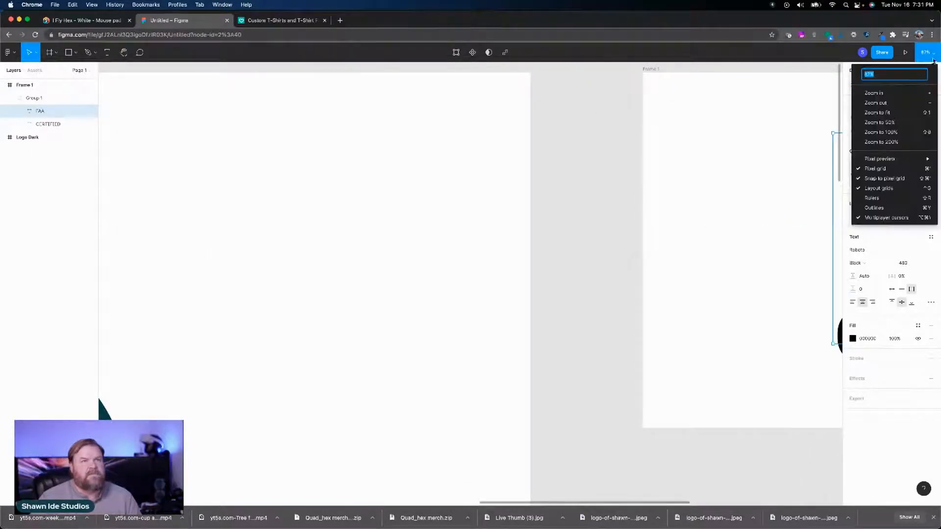
{"action": "left_click", "coordinate": [888, 104]}
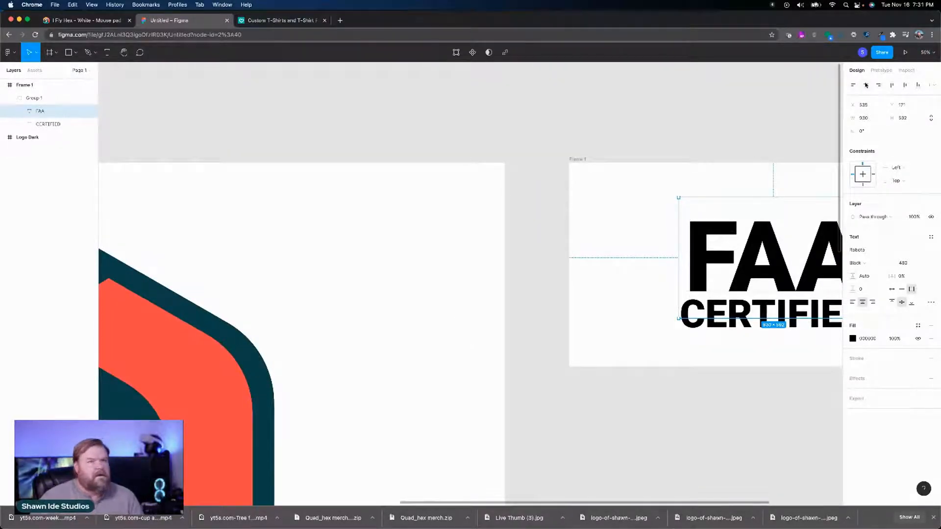
{"action": "left_click", "coordinate": [925, 52]}
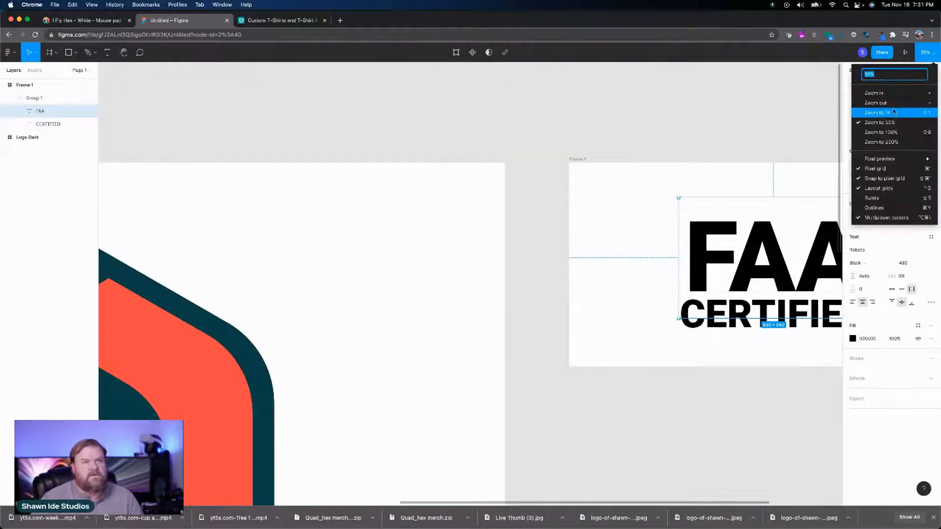
{"action": "left_click", "coordinate": [892, 103]}
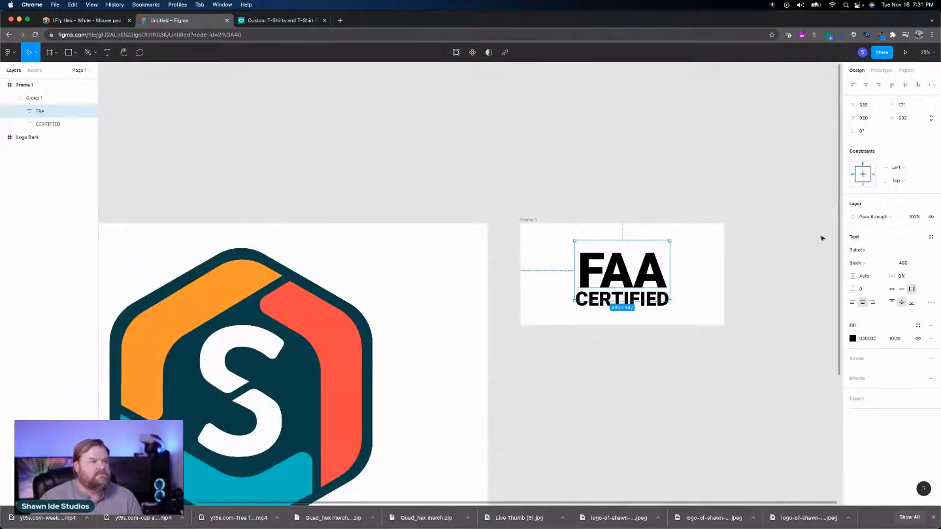
{"action": "left_click_drag", "start_coordinate": [772, 298], "coordinate": [794, 148]}
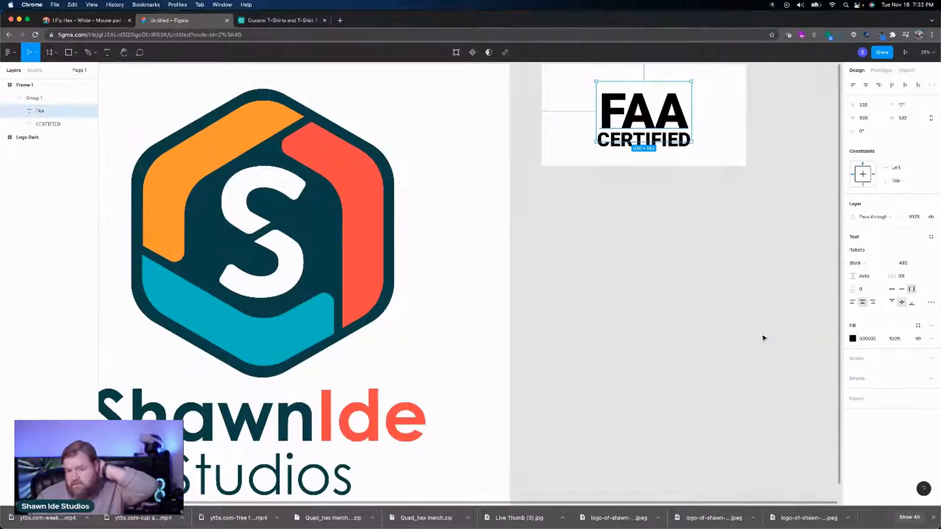
{"action": "left_click", "coordinate": [853, 339]}
{"action": "left_click", "coordinate": [755, 416]}
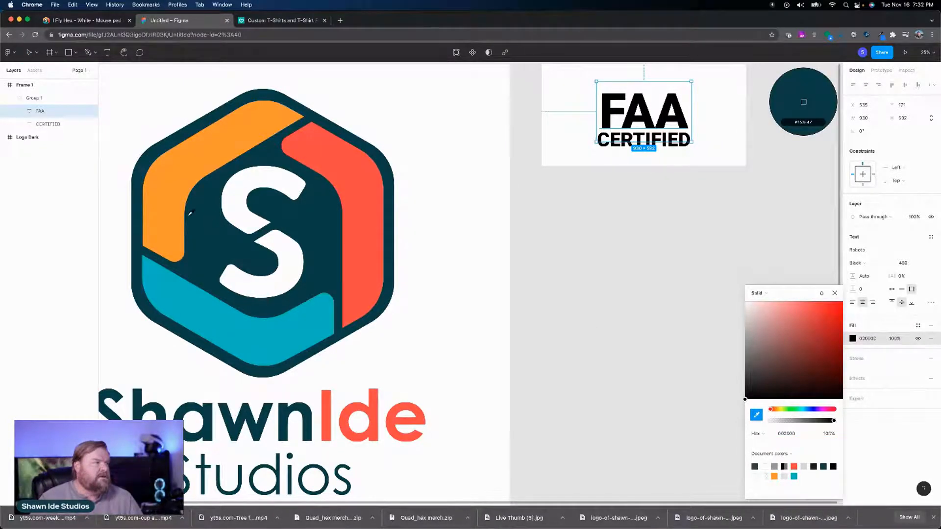
{"action": "left_click", "coordinate": [178, 212]}
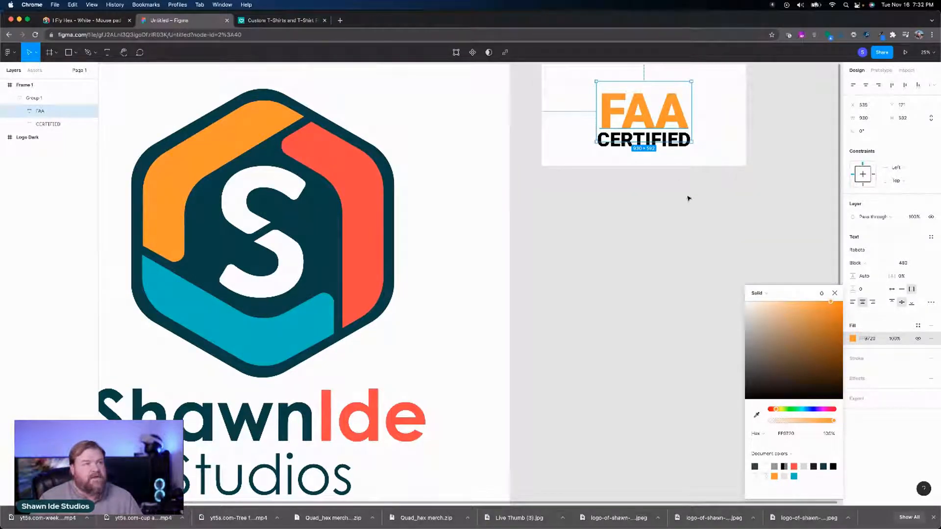
Step: Recolor the CERTIFIED text with the dark teal sampled from the logo's lettering, and clear the selection
{"action": "left_click", "coordinate": [677, 143]}
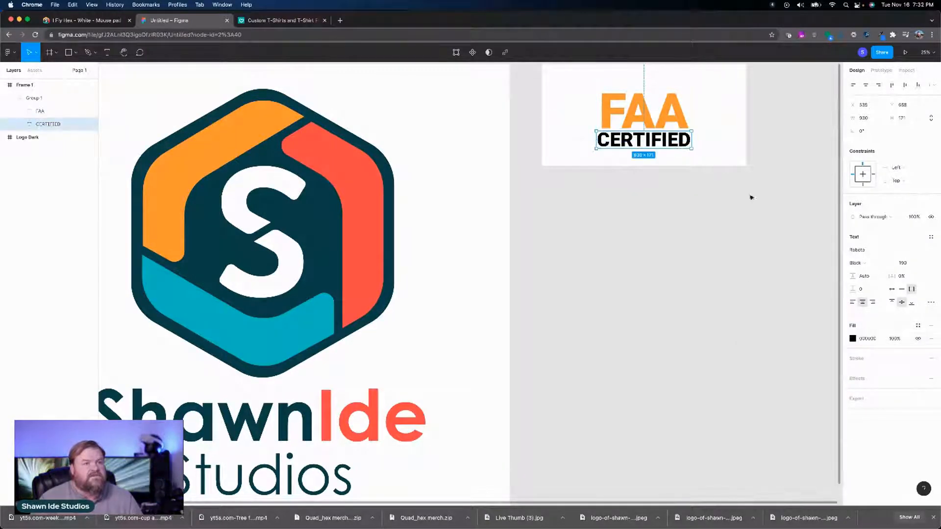
{"action": "left_click", "coordinate": [853, 338]}
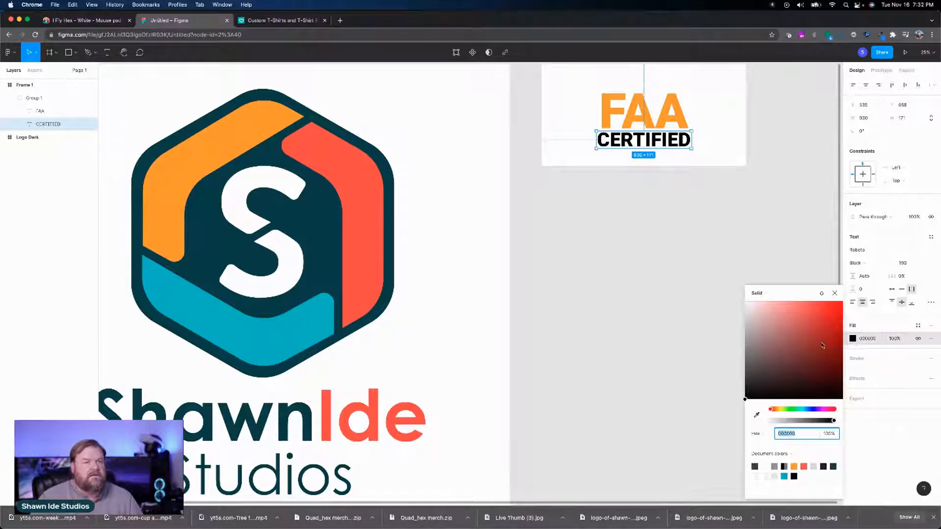
{"action": "left_click", "coordinate": [757, 418]}
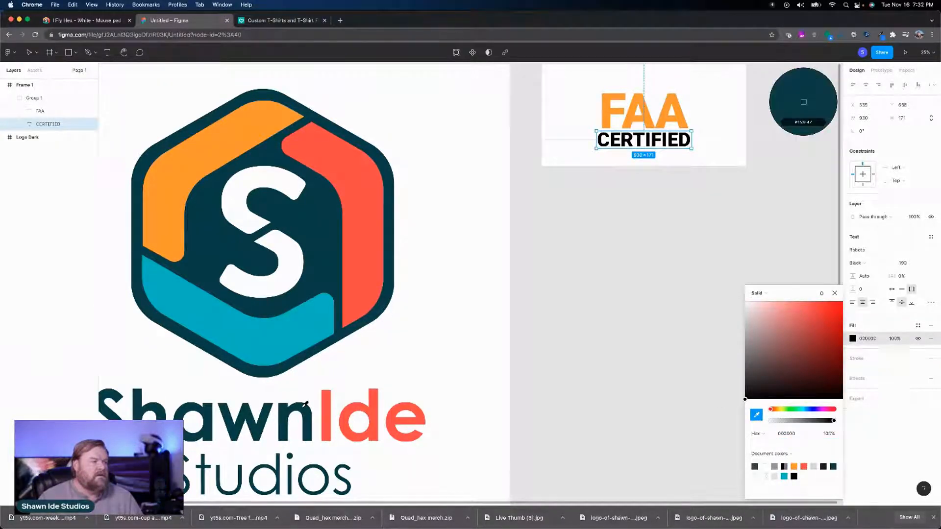
{"action": "left_click", "coordinate": [304, 407]}
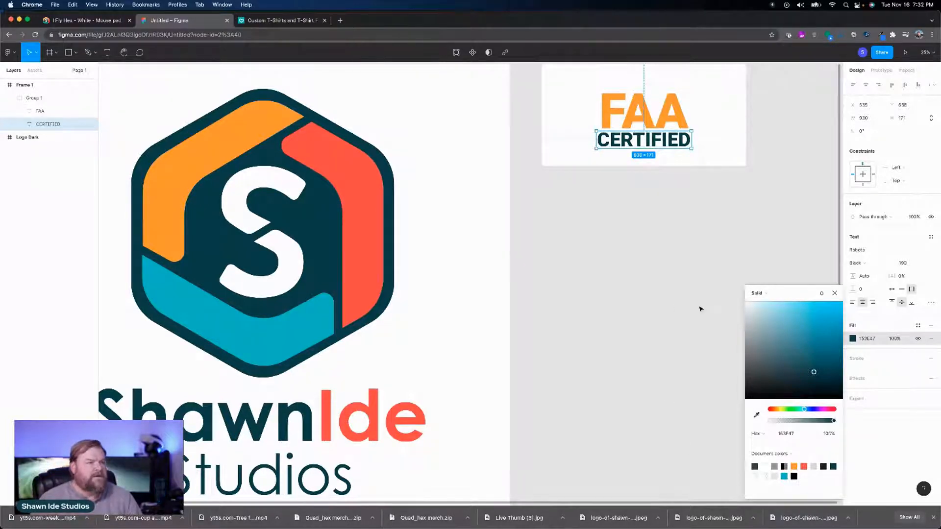
{"action": "left_click", "coordinate": [711, 296]}
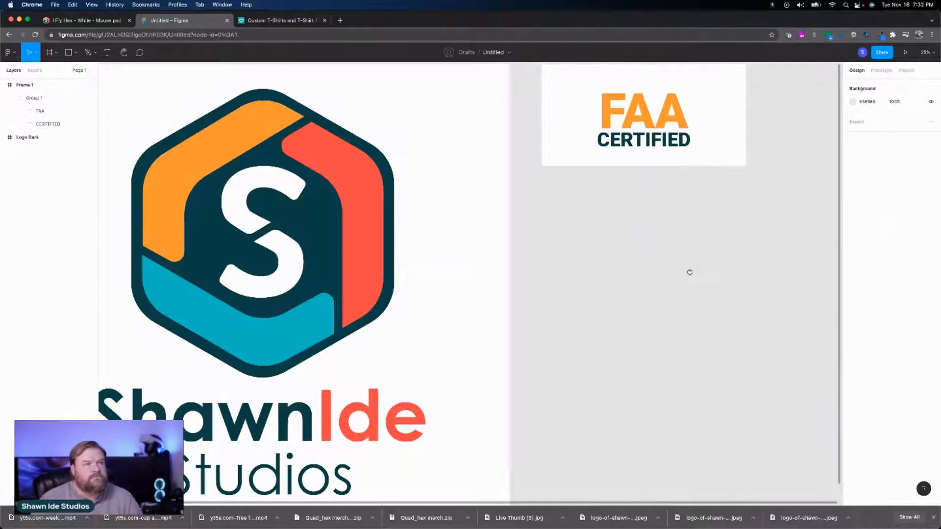
Step: Select Frame 1 and fit it to the view to examine the recolored design
{"action": "left_click_drag", "start_coordinate": [690, 271], "coordinate": [534, 421]}
{"action": "left_click_drag", "start_coordinate": [568, 366], "coordinate": [520, 336]}
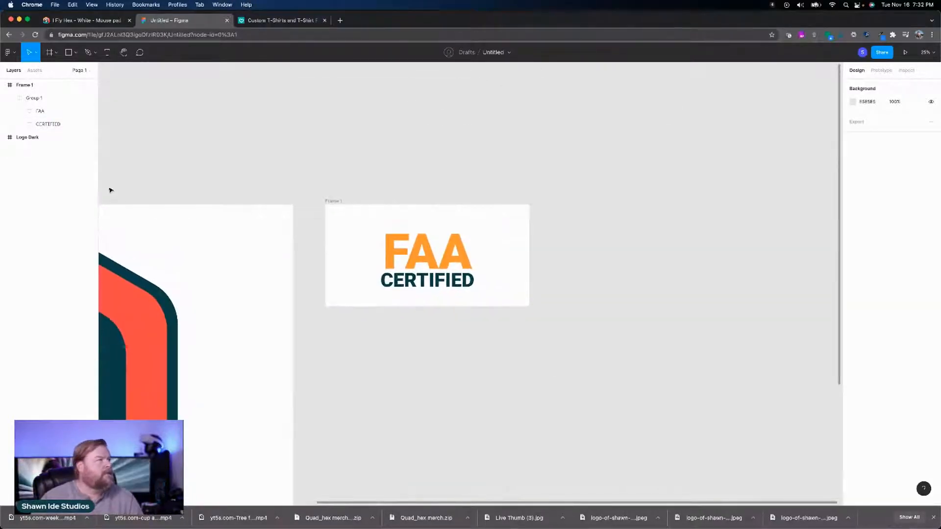
{"action": "left_click", "coordinate": [25, 98]}
{"action": "left_click", "coordinate": [11, 86]}
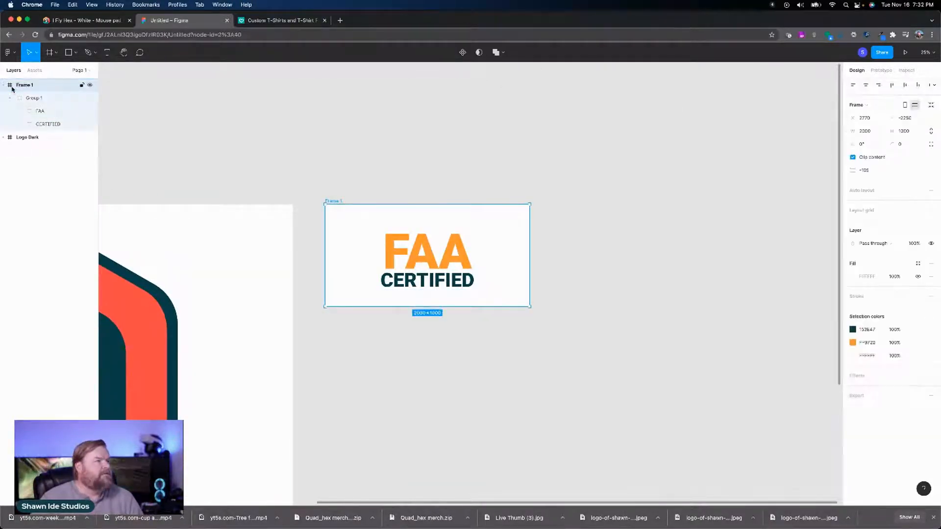
{"action": "key", "text": "shift+2"}
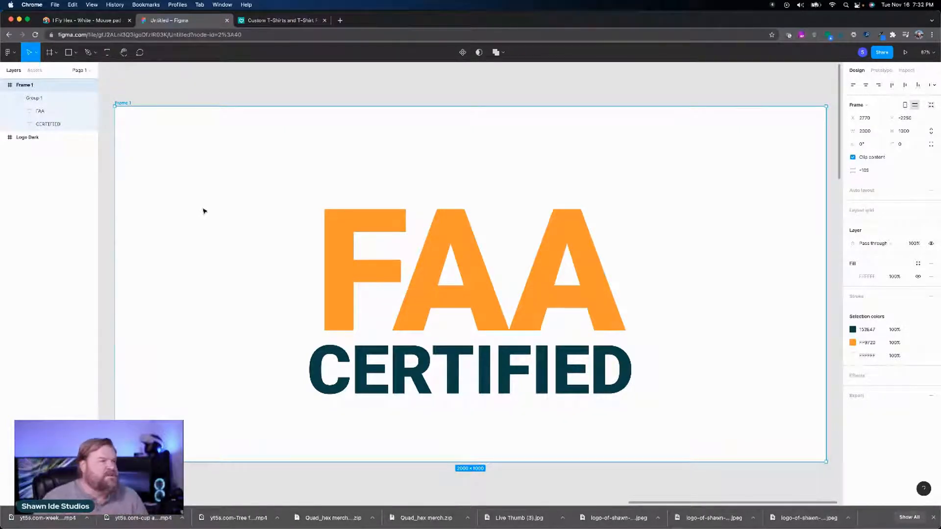
{"action": "left_click", "coordinate": [48, 125]}
{"action": "left_click", "coordinate": [77, 56]}
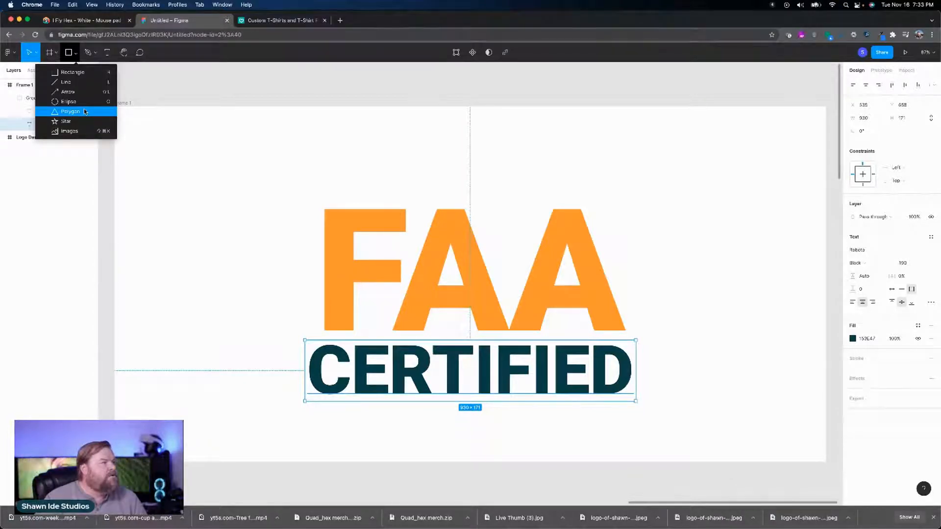
{"action": "key", "text": "Escape"}
{"action": "left_click", "coordinate": [256, 147]}
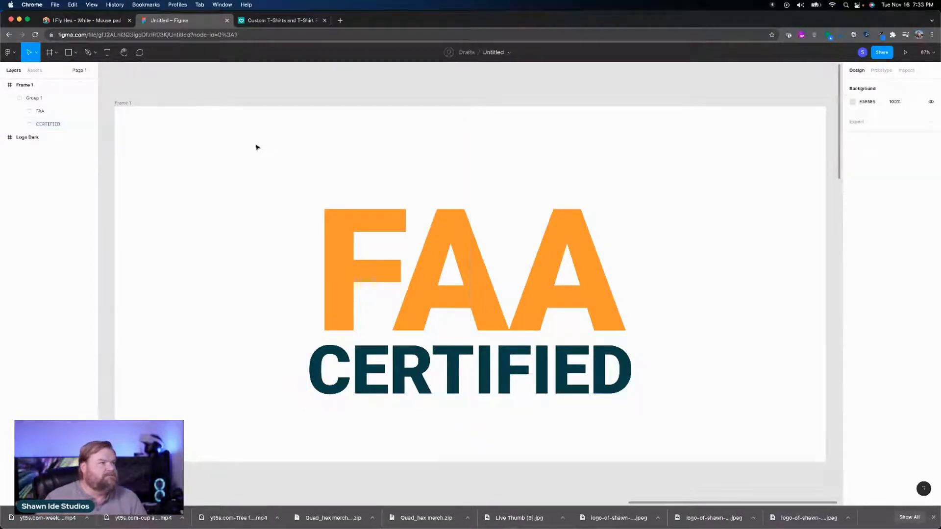
Step: Draw a gray triangle about 1097 by 1097 over the FAA CERTIFIED text using the Polygon tool
{"action": "left_click_drag", "start_coordinate": [249, 141], "coordinate": [734, 444]}
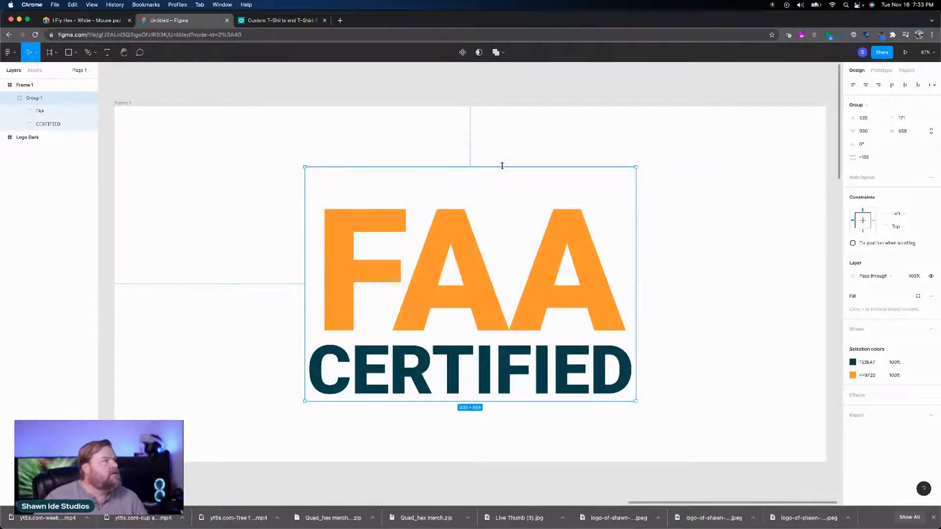
{"action": "left_click", "coordinate": [75, 52]}
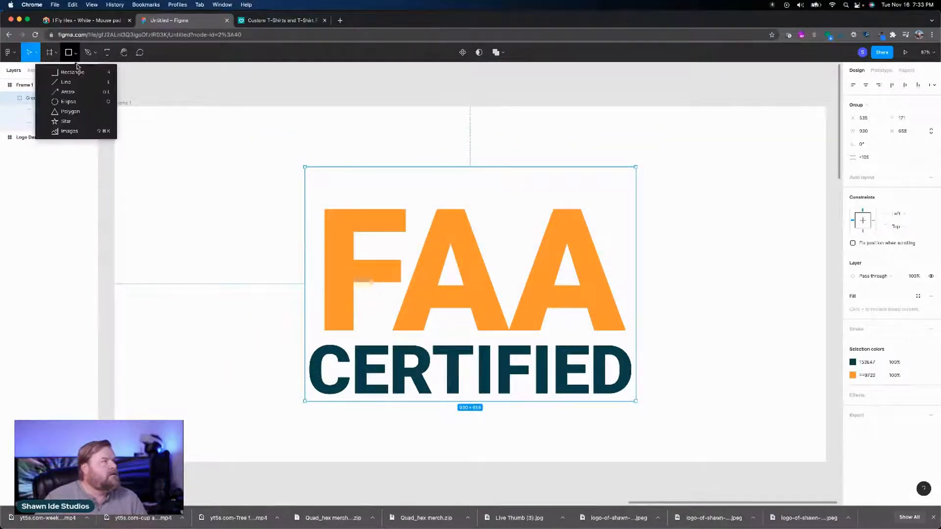
{"action": "left_click", "coordinate": [87, 113]}
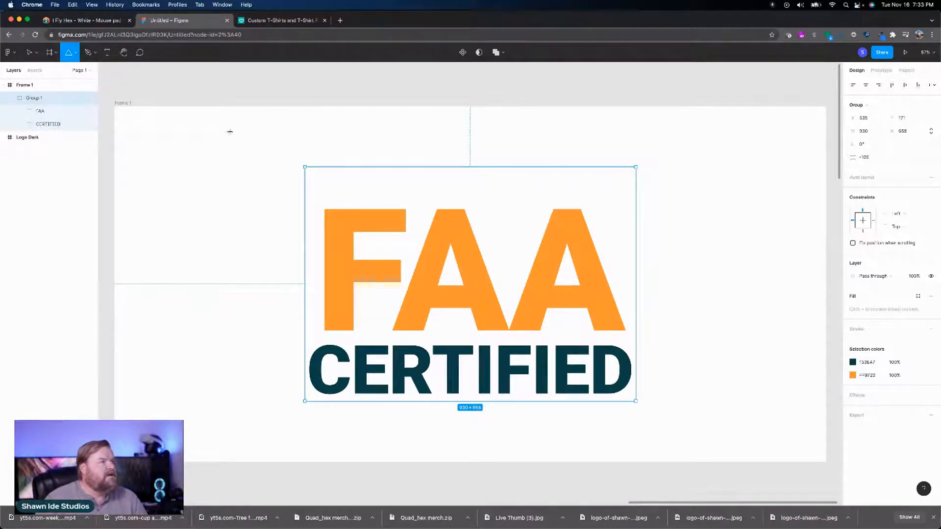
{"action": "left_click_drag", "start_coordinate": [267, 144], "coordinate": [657, 442]}
{"action": "mouse_move", "coordinate": [542, 410]}
{"action": "left_mouse_down"}
{"action": "mouse_move", "coordinate": [546, 389]}
{"action": "mouse_move", "coordinate": [548, 400]}
{"action": "left_mouse_up"}
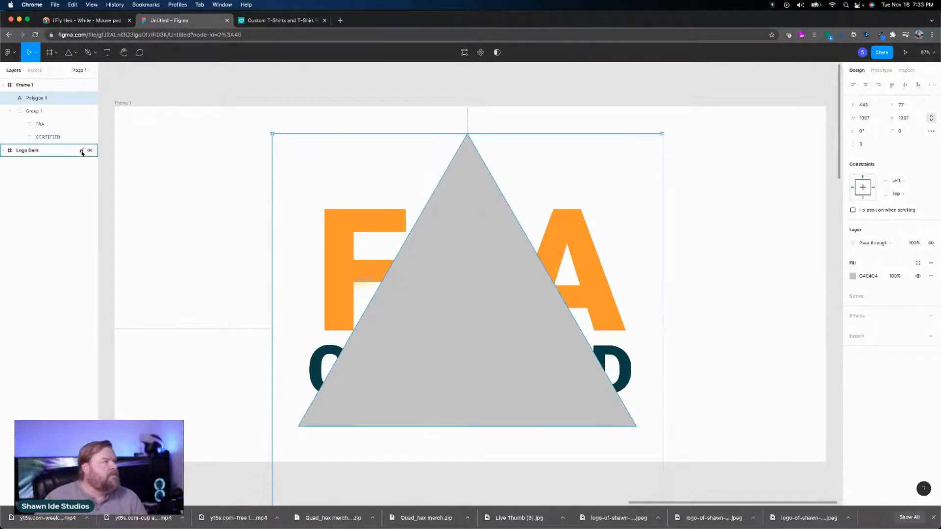
Step: Reorder the layers inside Frame 1 so Group 1 sits above Polygon 1, putting the text in front of the triangle
{"action": "left_click_drag", "start_coordinate": [36, 119], "coordinate": [10, 146]}
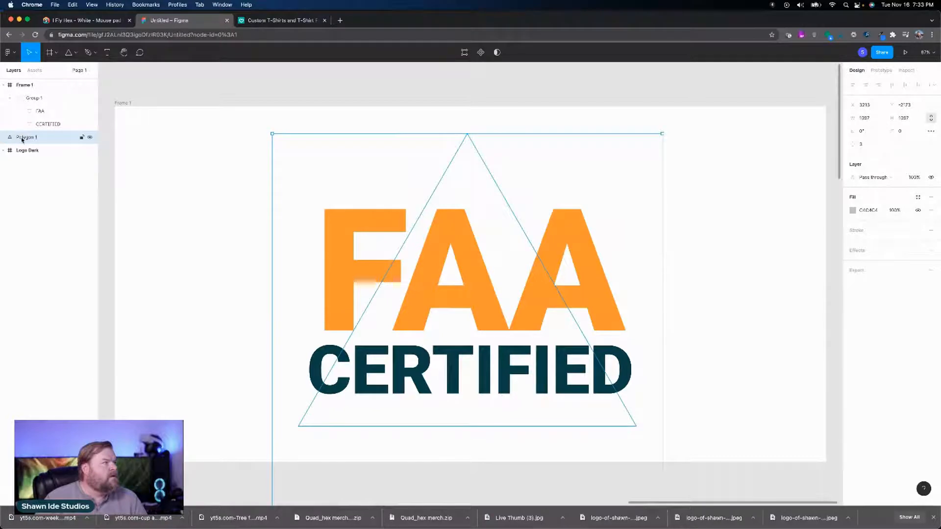
{"action": "left_click_drag", "start_coordinate": [22, 140], "coordinate": [20, 95]}
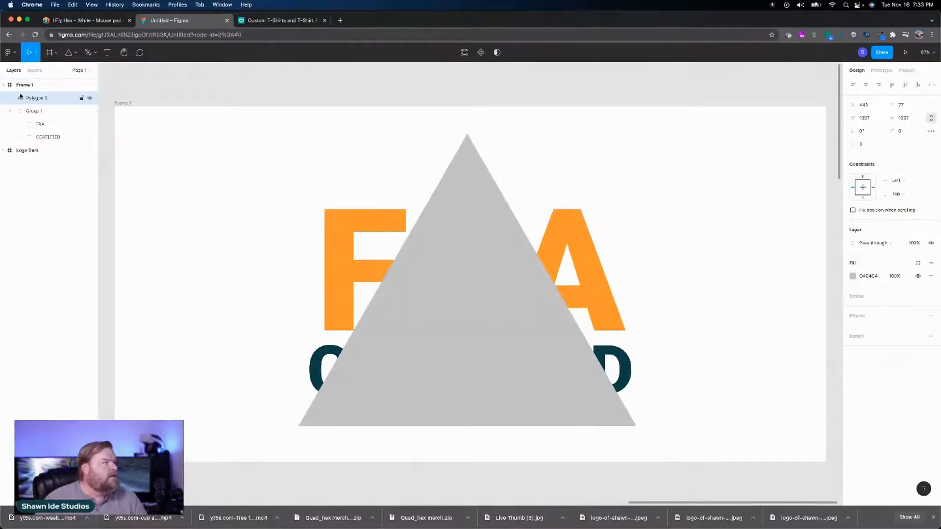
{"action": "left_click", "coordinate": [11, 112]}
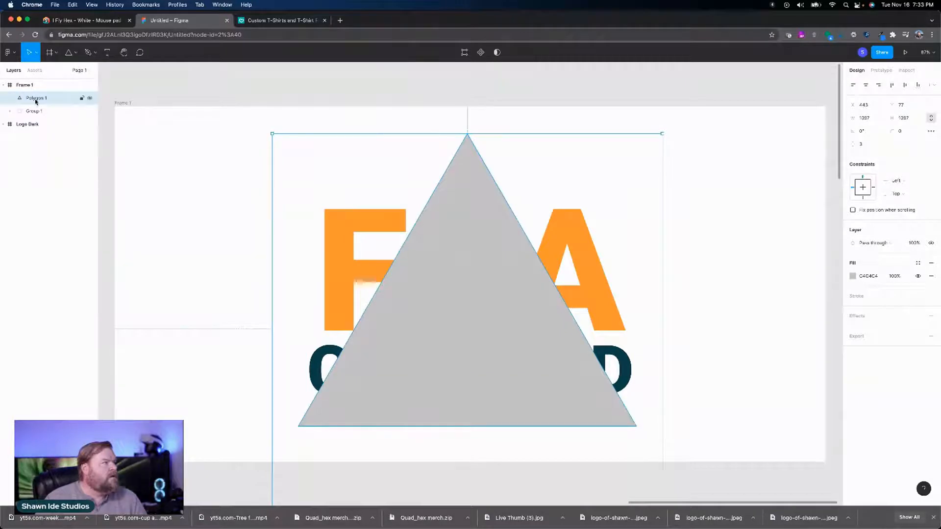
{"action": "left_click", "coordinate": [36, 115]}
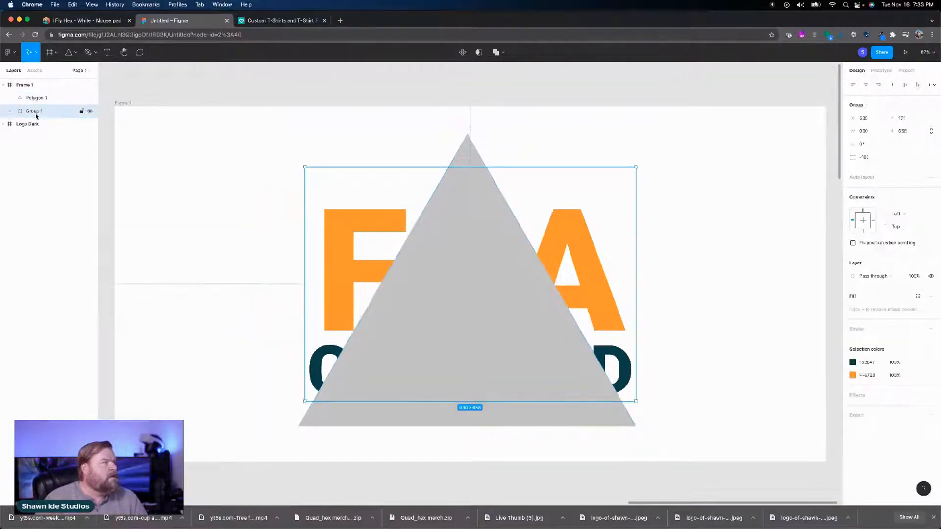
{"action": "left_click_drag", "start_coordinate": [35, 116], "coordinate": [49, 96]}
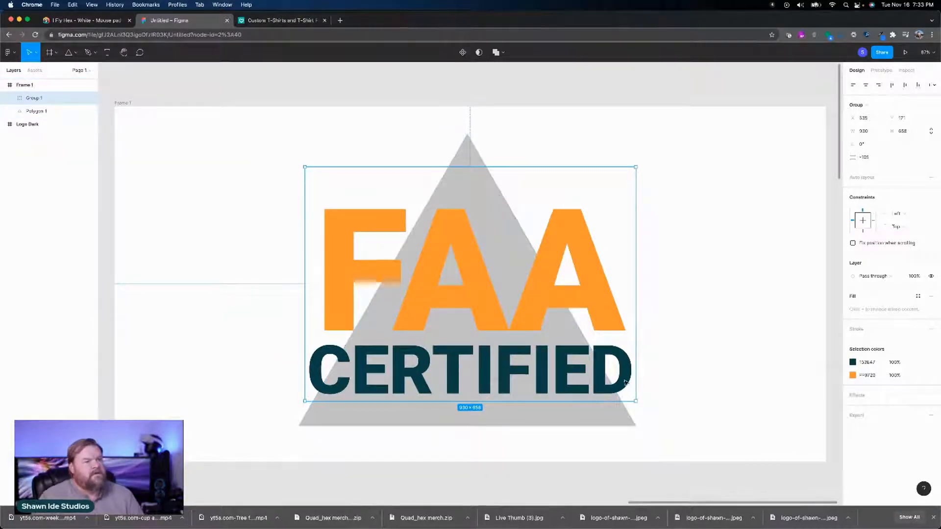
Step: Select the gray triangle behind the text and set its side count to 13
{"action": "left_click", "coordinate": [668, 411]}
{"action": "left_click", "coordinate": [624, 418]}
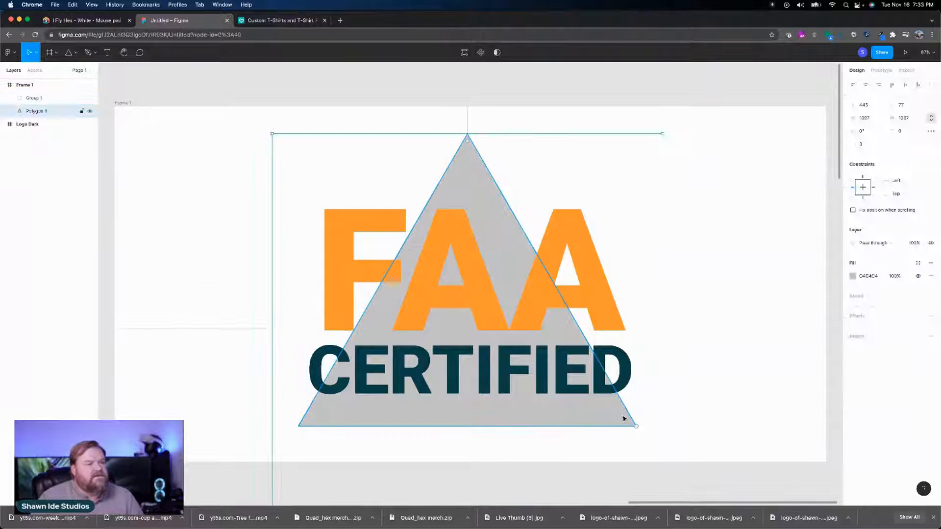
{"action": "left_click", "coordinate": [874, 145]}
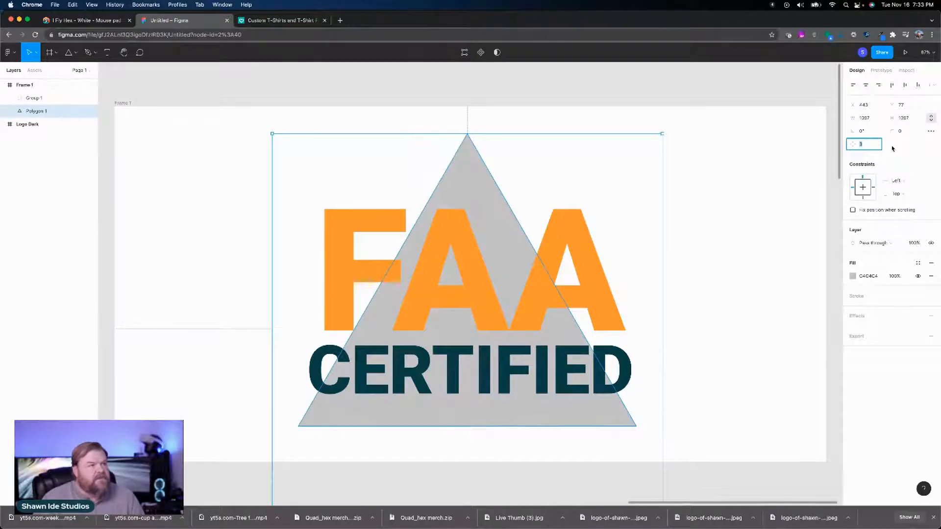
{"action": "type", "text": "13"}
{"action": "key", "text": "Return"}
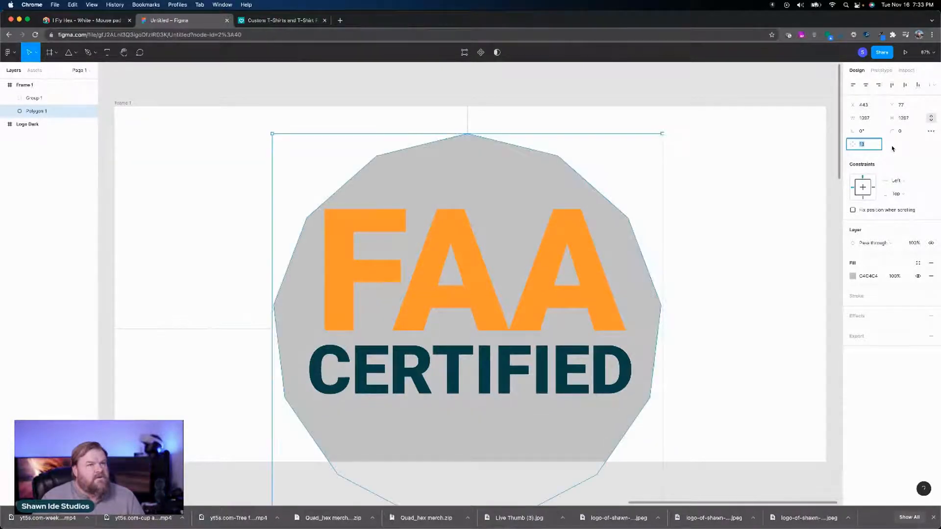
Step: Try progressively lower side counts on the gray polygon, going down to 3
{"action": "key", "text": "Down"}
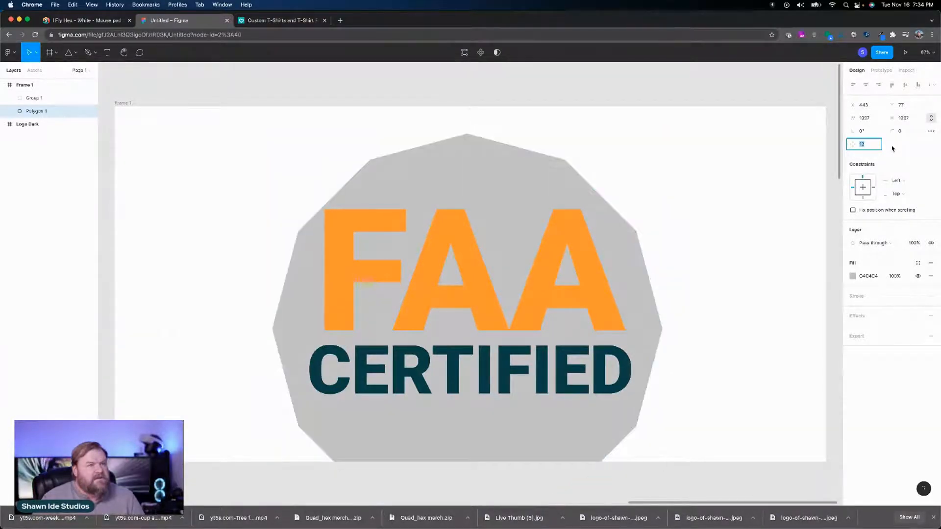
{"action": "key", "text": "Down"}
{"action": "key", "text": "Down"}
{"action": "key", "text": "Down"}
{"action": "key", "text": "Down"}
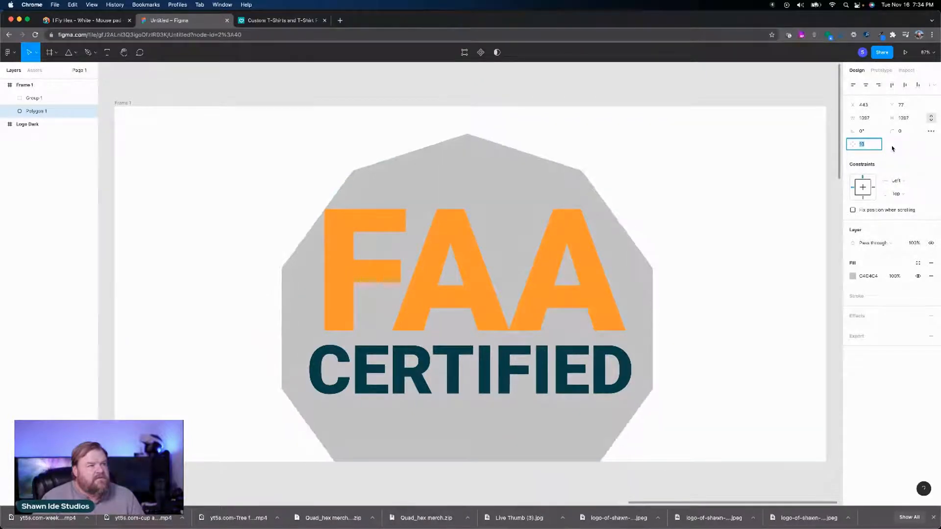
{"action": "key", "text": "Down"}
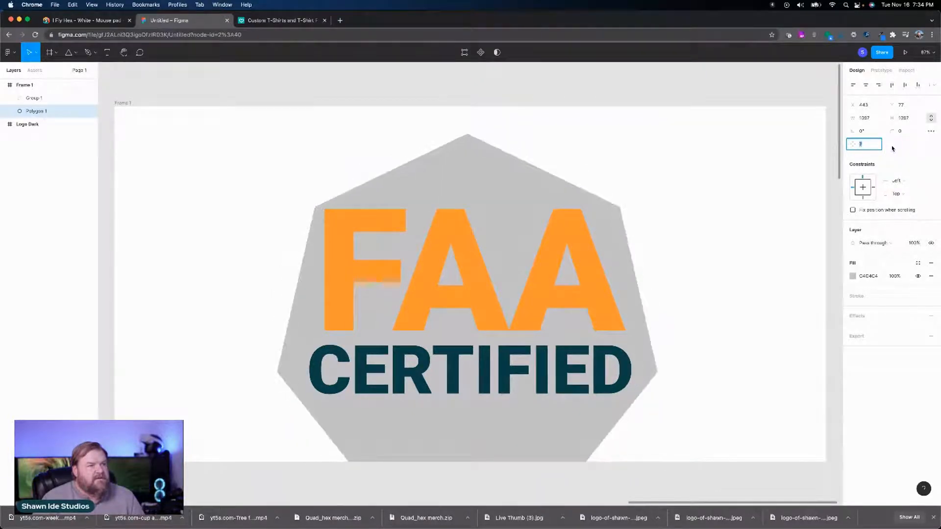
{"action": "key", "text": "Down"}
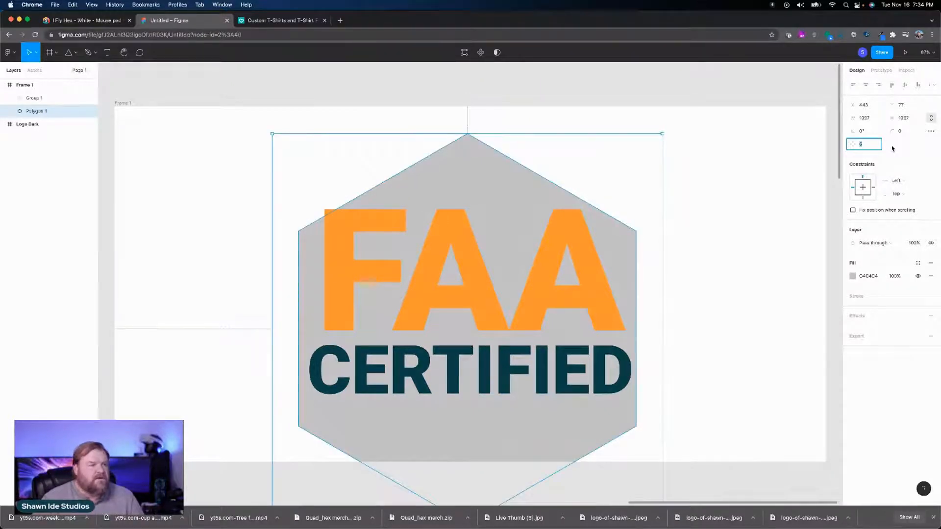
{"action": "key", "text": "Down"}
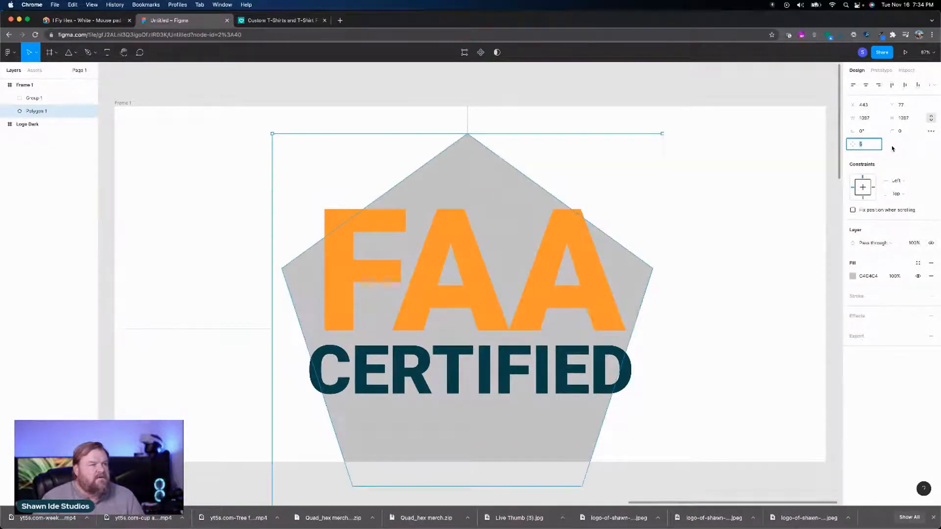
{"action": "key", "text": "Down"}
{"action": "key", "text": "Down"}
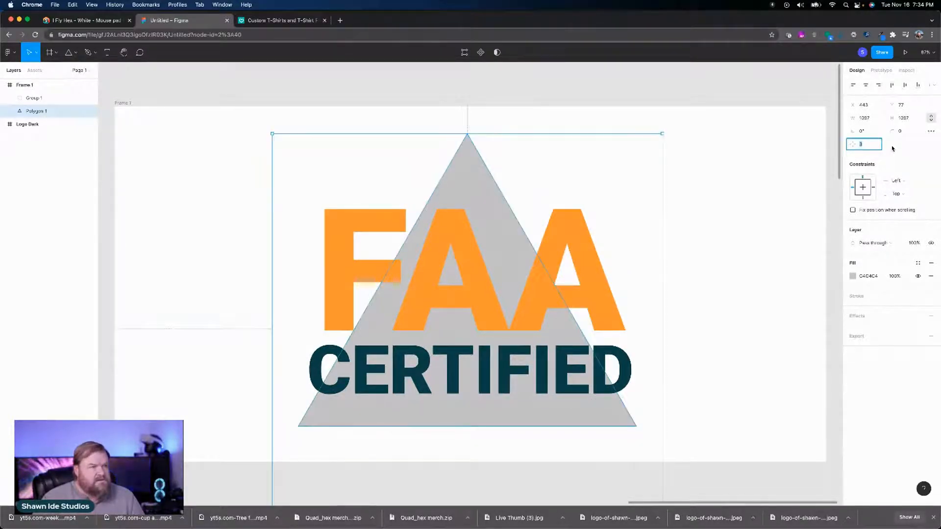
Step: Raise the gray polygon's side count to 8 to form an octagon
{"action": "key", "text": "Up"}
{"action": "key", "text": "Up"}
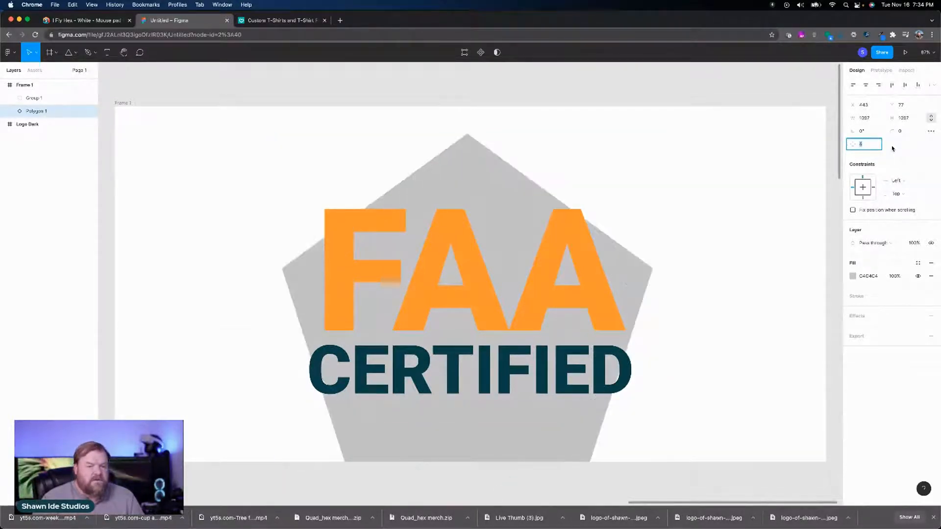
{"action": "key", "text": "Up"}
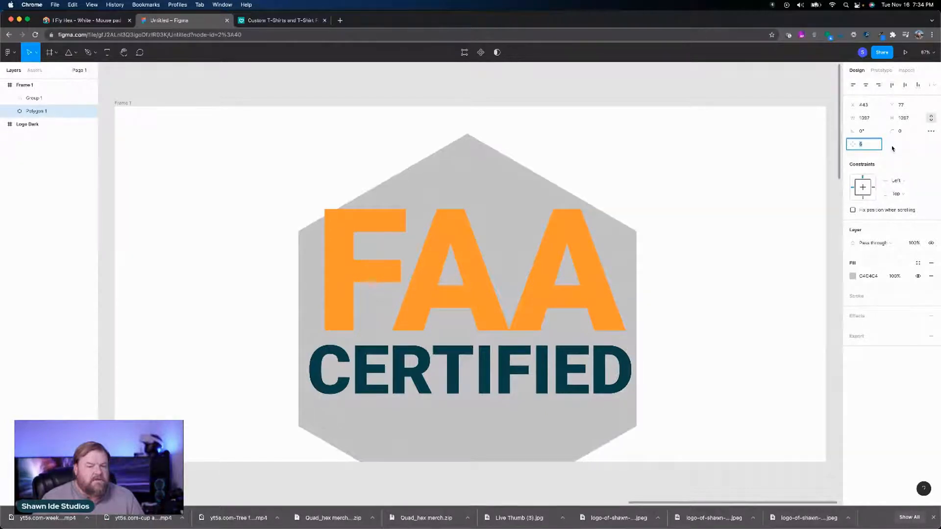
{"action": "key", "text": "Up"}
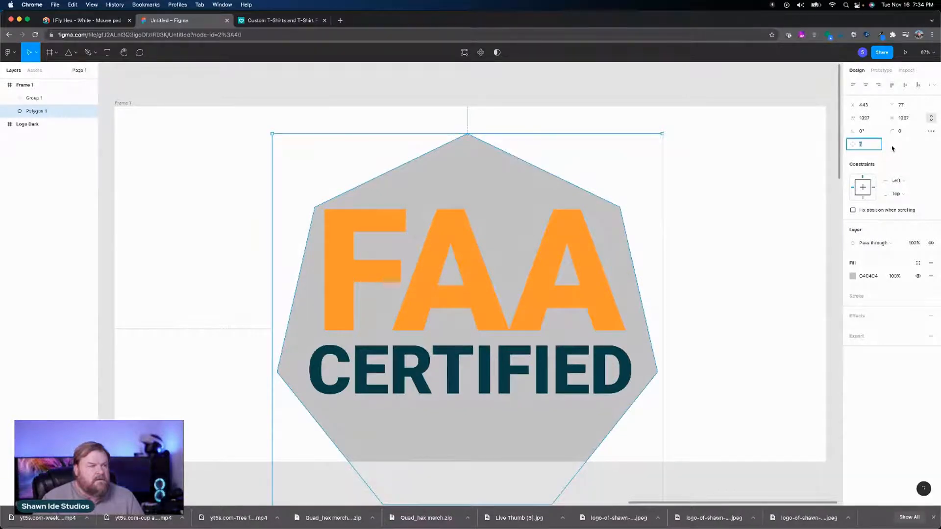
{"action": "key", "text": "Up"}
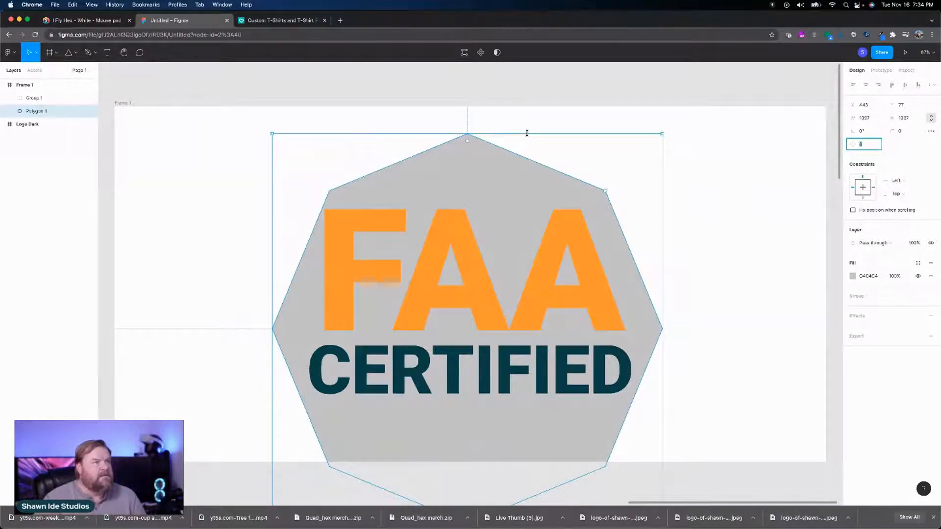
Step: Flatten the octagon to a height of about 801 and center it horizontally and vertically within the frame
{"action": "left_click_drag", "start_coordinate": [527, 132], "coordinate": [525, 238]}
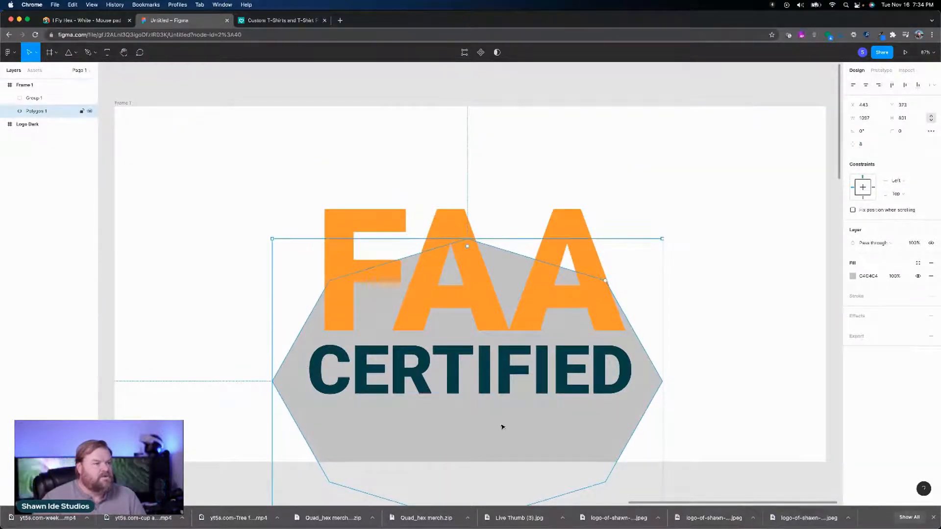
{"action": "left_click_drag", "start_coordinate": [503, 429], "coordinate": [506, 359]}
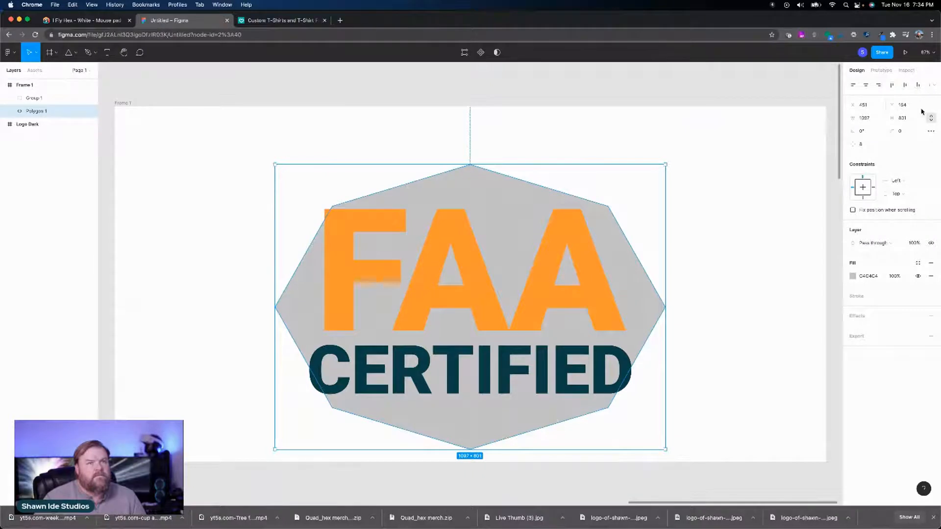
{"action": "left_click", "coordinate": [866, 85]}
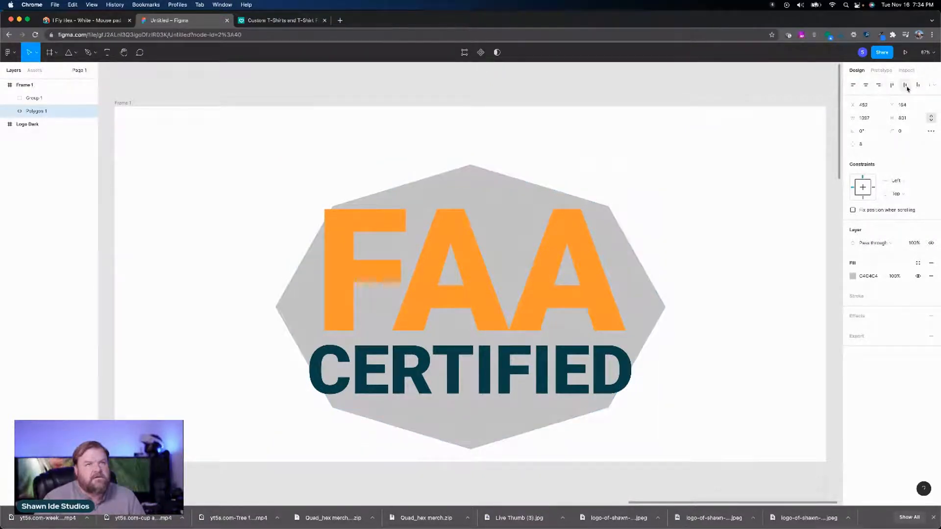
{"action": "left_click", "coordinate": [904, 85]}
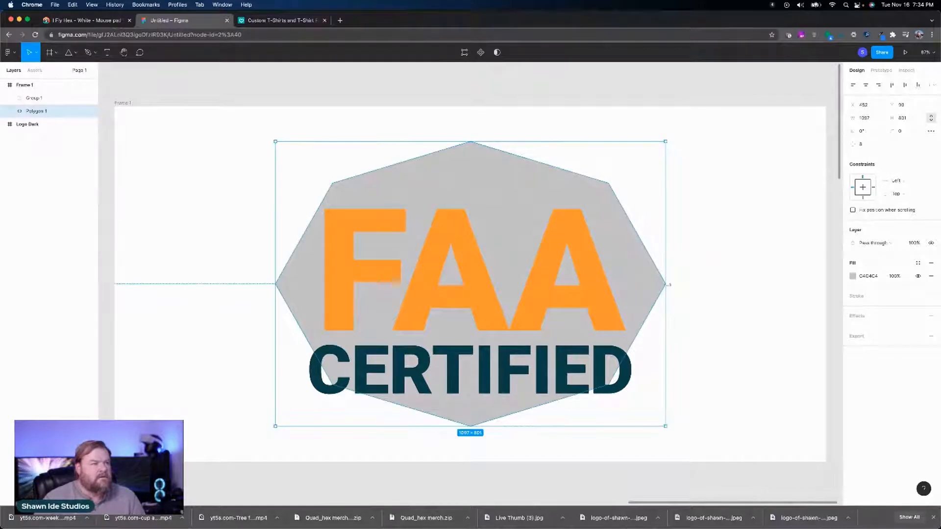
Step: Widen the octagon on both sides to about 1501 and shift it slightly down so it surrounds the whole text
{"action": "left_click_drag", "start_coordinate": [665, 283], "coordinate": [737, 285]}
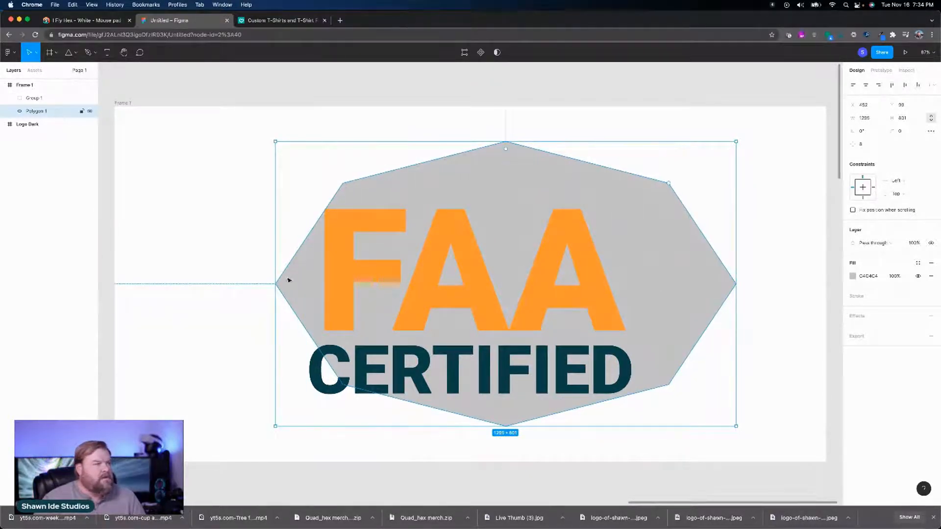
{"action": "left_click_drag", "start_coordinate": [275, 279], "coordinate": [202, 279]}
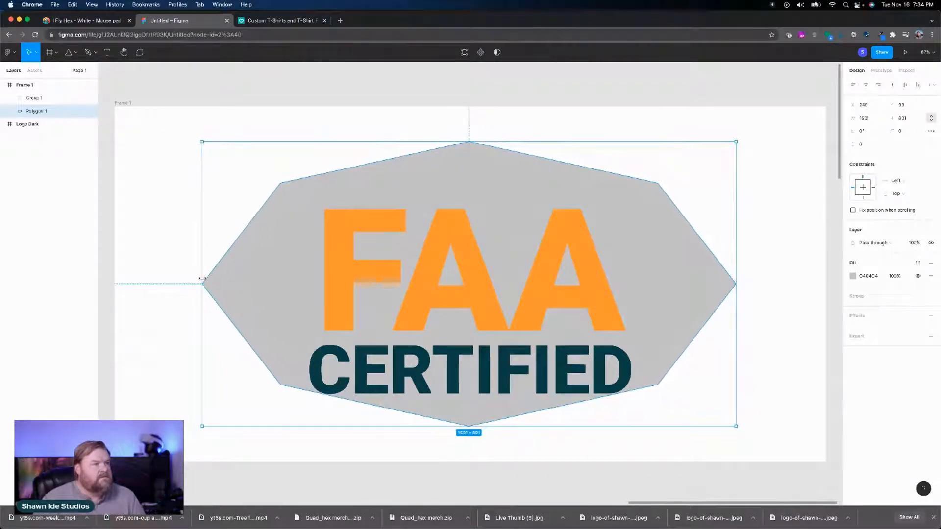
{"action": "left_click", "coordinate": [488, 187]}
{"action": "double_click", "coordinate": [484, 157]}
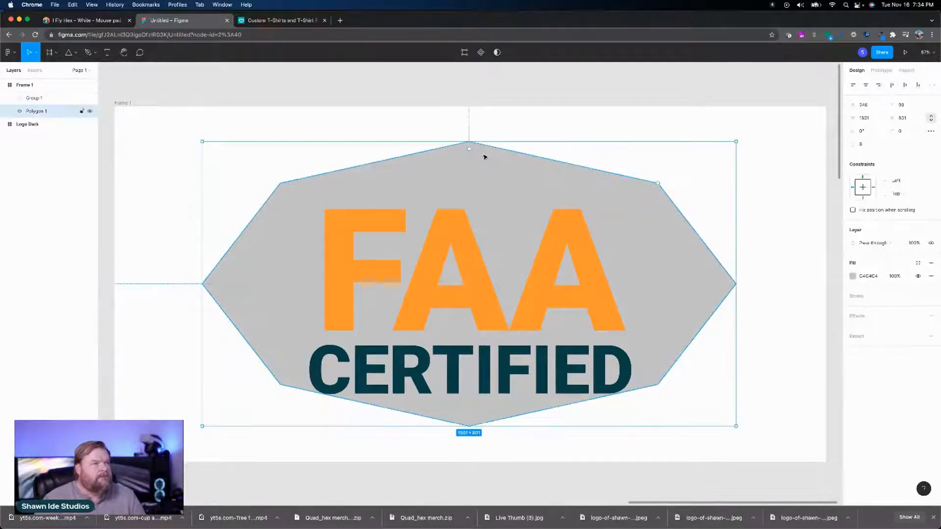
{"action": "left_click_drag", "start_coordinate": [484, 155], "coordinate": [486, 179]}
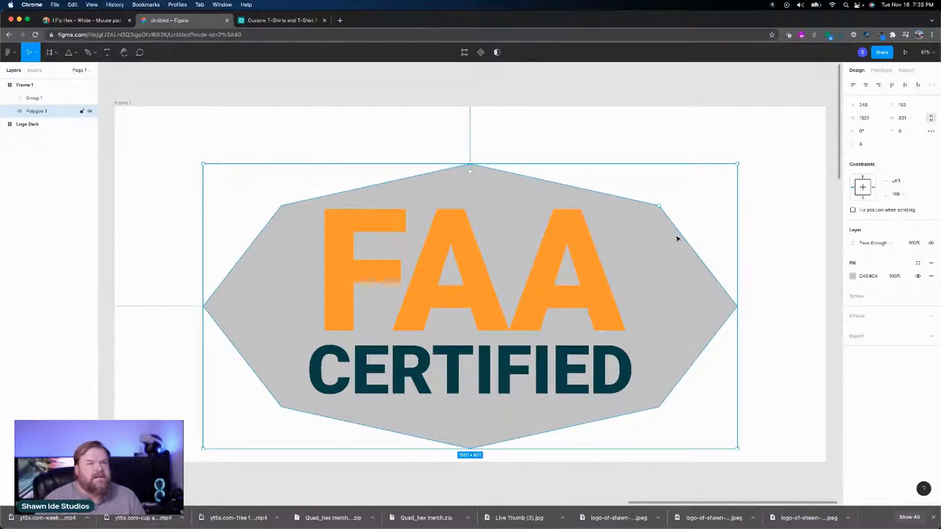
Step: Round the octagon's corners with a corner radius of 190
{"action": "left_click", "coordinate": [903, 134]}
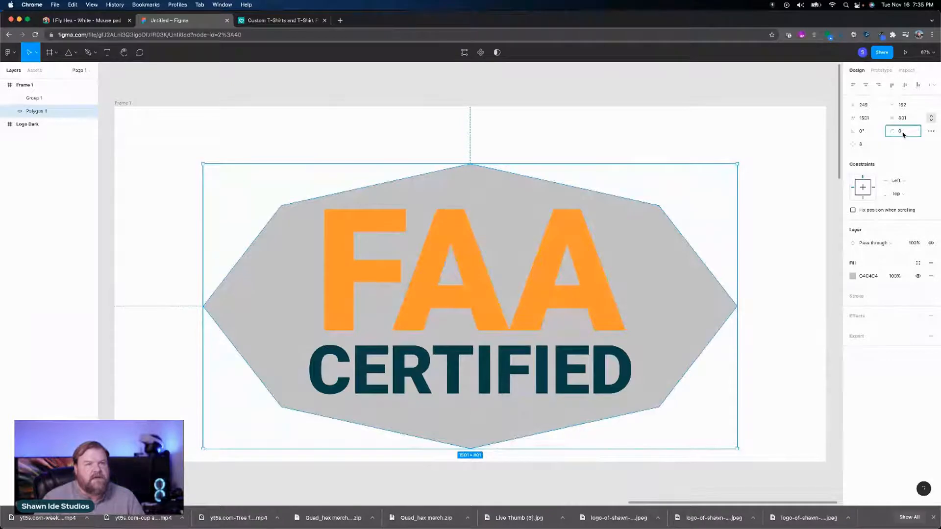
{"action": "key", "text": "shift+Up"}
{"action": "key", "text": "shift+Up"}
{"action": "key", "text": "shift+Up"}
{"action": "key", "text": "shift+Up"}
{"action": "key", "text": "shift+Up"}
{"action": "key", "text": "shift+Up"}
{"action": "key", "text": "shift+Up"}
{"action": "key", "text": "shift+Up"}
{"action": "key", "text": "shift+Up"}
{"action": "key", "text": "shift+Up"}
{"action": "key", "text": "shift+Up"}
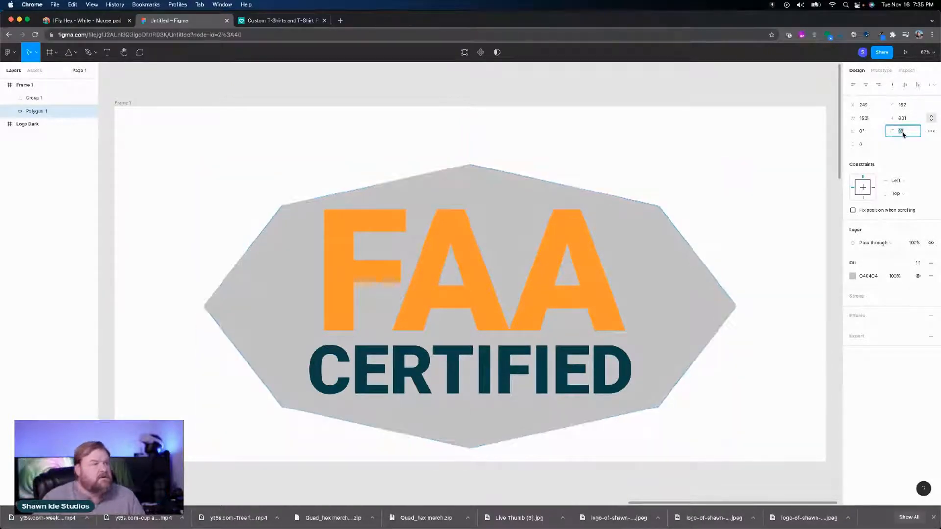
{"action": "key", "text": "shift+Up"}
{"action": "key", "text": "shift+Up"}
{"action": "key", "text": "shift+Up"}
{"action": "key", "text": "shift+Up"}
{"action": "key", "text": "shift+Up"}
{"action": "key", "text": "shift+Up"}
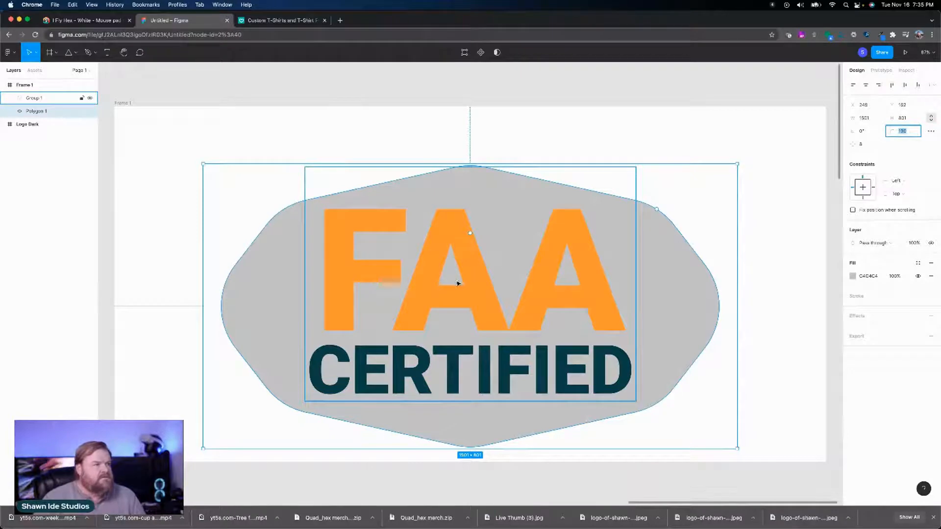
Step: Select the FAA CERTIFIED group and nudge it down to sit centered over the rounded polygon
{"action": "left_click", "coordinate": [474, 282]}
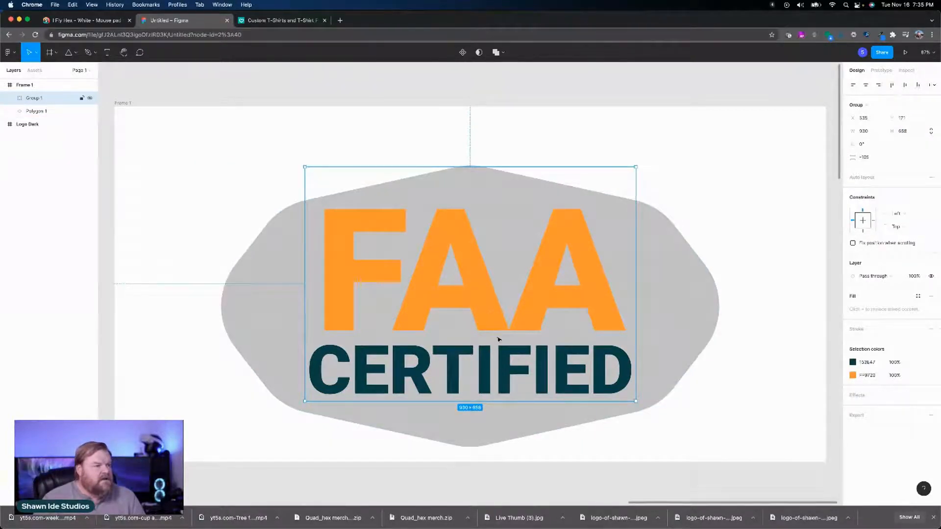
{"action": "key", "text": "shift+Down"}
{"action": "key", "text": "shift+Down"}
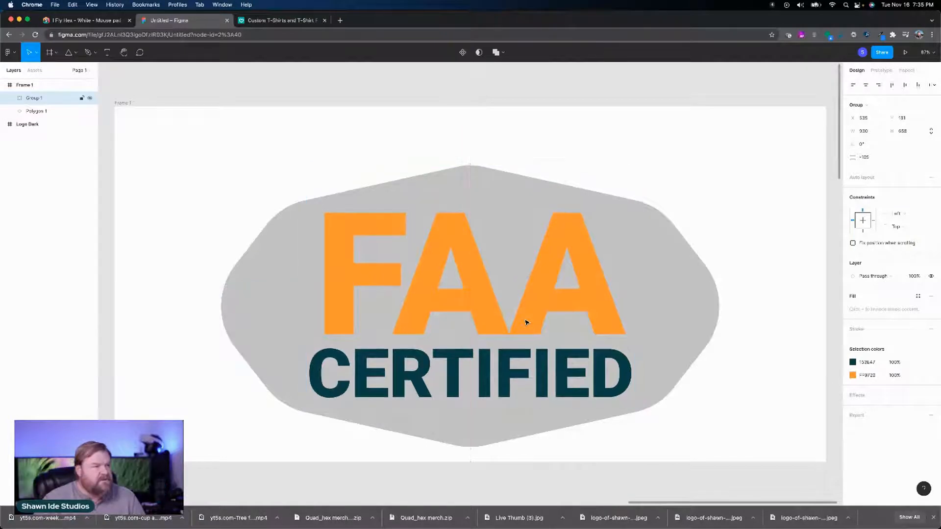
Step: Nudge the FAA CERTIFIED group up within the polygon, then move both together up to the vertical middle of the frame
{"action": "key", "text": "shift+Up"}
{"action": "key", "text": "shift+Up"}
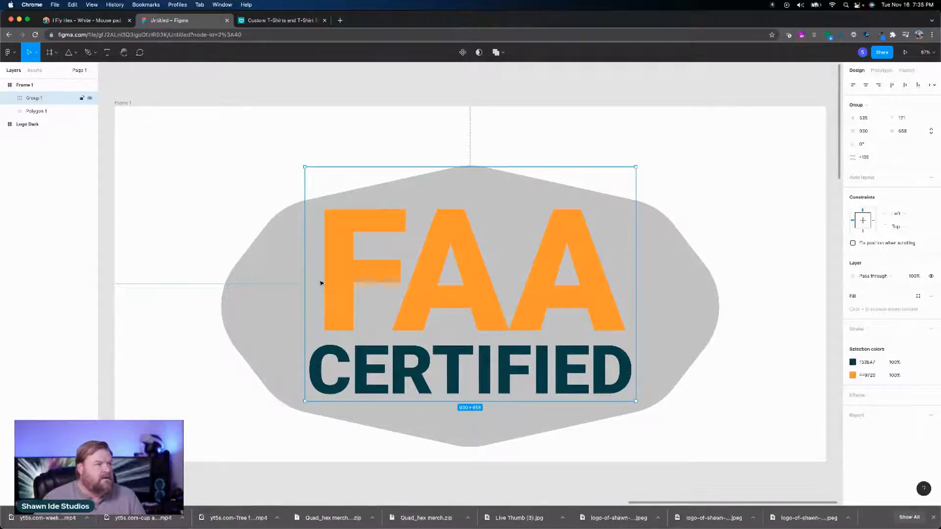
{"action": "left_click", "coordinate": [280, 296], "text": "shift"}
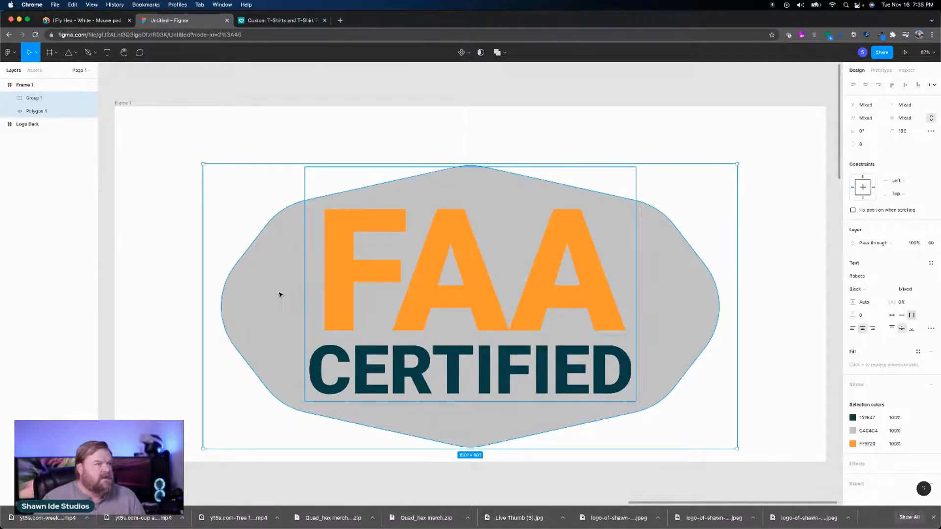
{"action": "left_click_drag", "start_coordinate": [279, 292], "coordinate": [279, 274]}
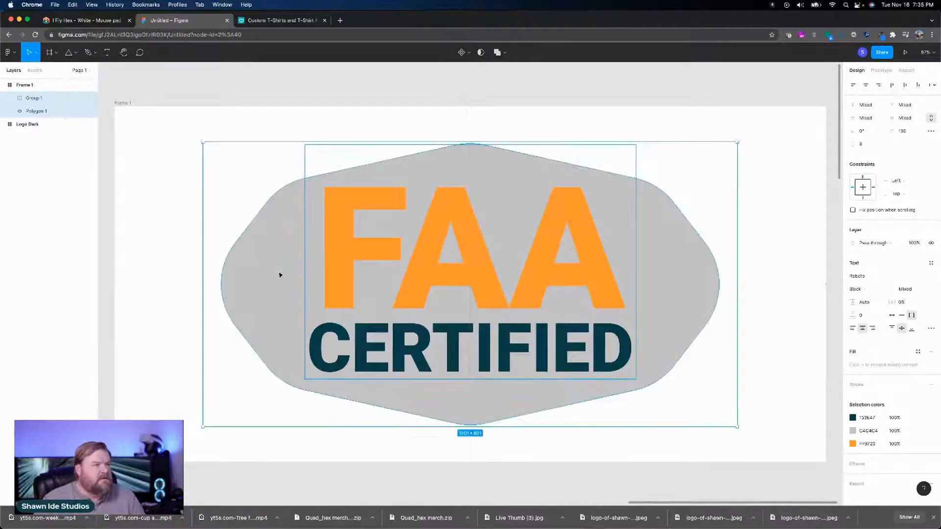
Step: Recolor the orange FAA text by sampling the dark teal of the CERTIFIED text
{"action": "left_click", "coordinate": [656, 281]}
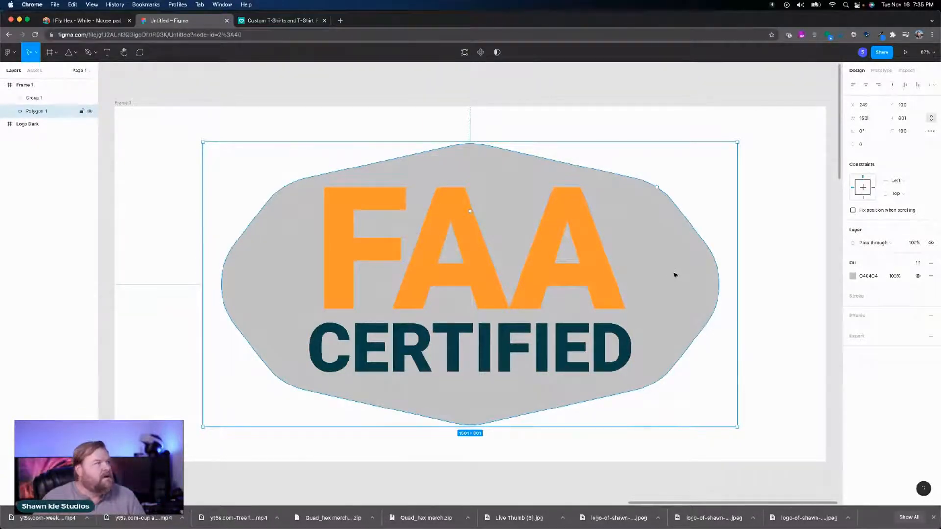
{"action": "left_click", "coordinate": [853, 276]}
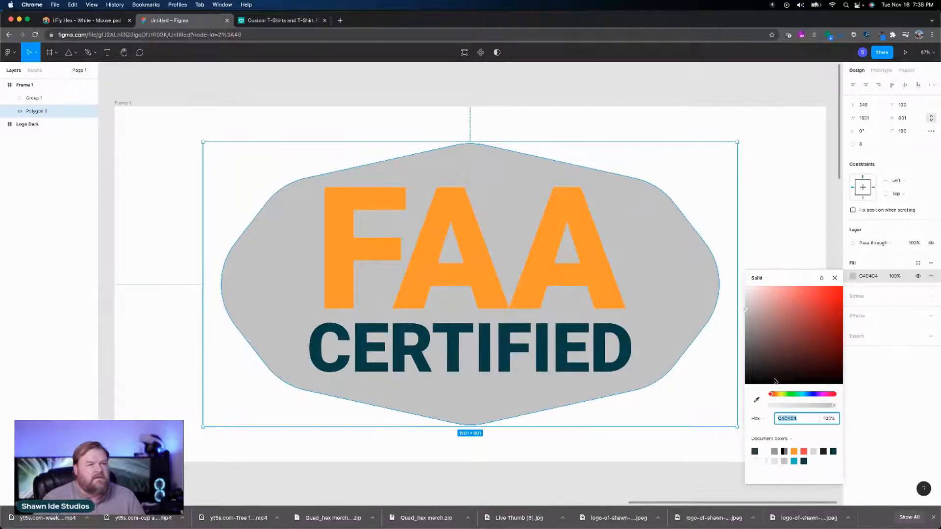
{"action": "double_click", "coordinate": [521, 293]}
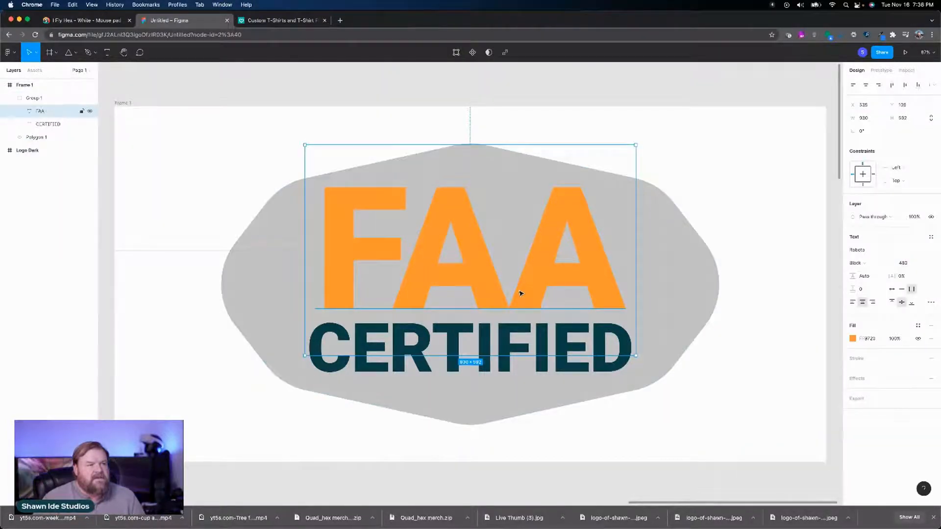
{"action": "left_click", "coordinate": [853, 338]}
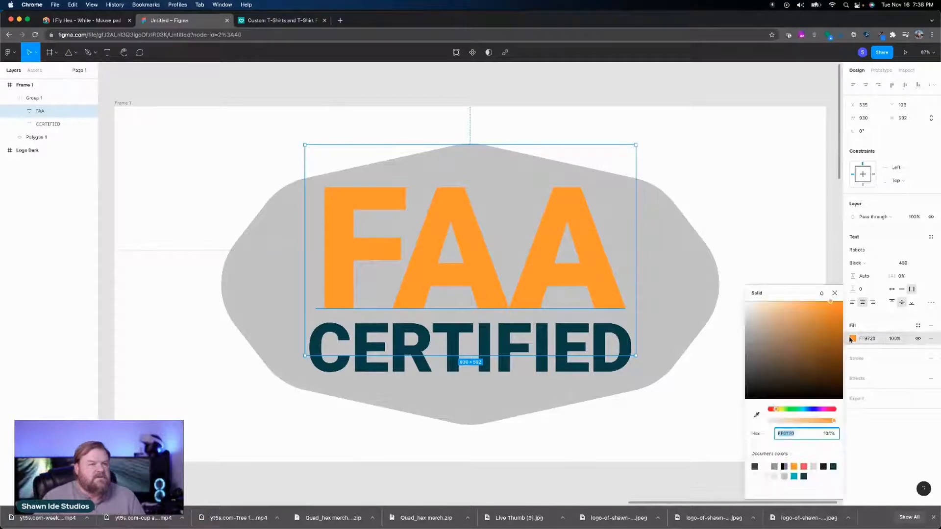
{"action": "left_click", "coordinate": [756, 415]}
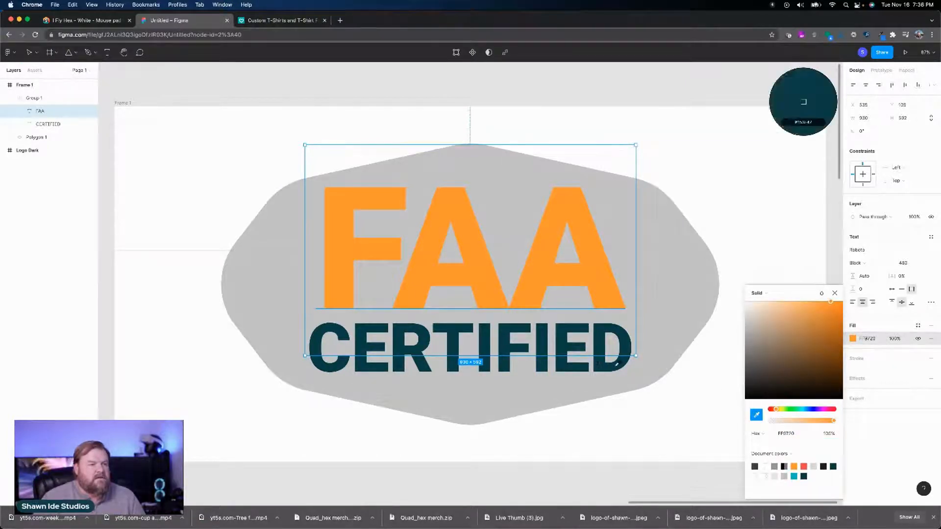
{"action": "left_click", "coordinate": [591, 365]}
Step: Fill the gray polygon with the logo's bright teal from the document colors
{"action": "left_click", "coordinate": [648, 353]}
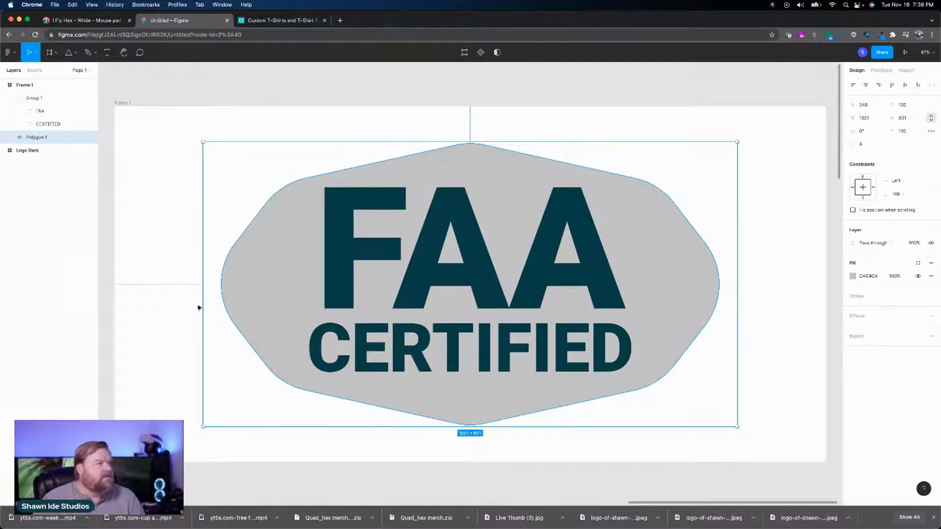
{"action": "scroll", "coordinate": [124, 289], "scroll_direction": "left", "scroll_amount": 15}
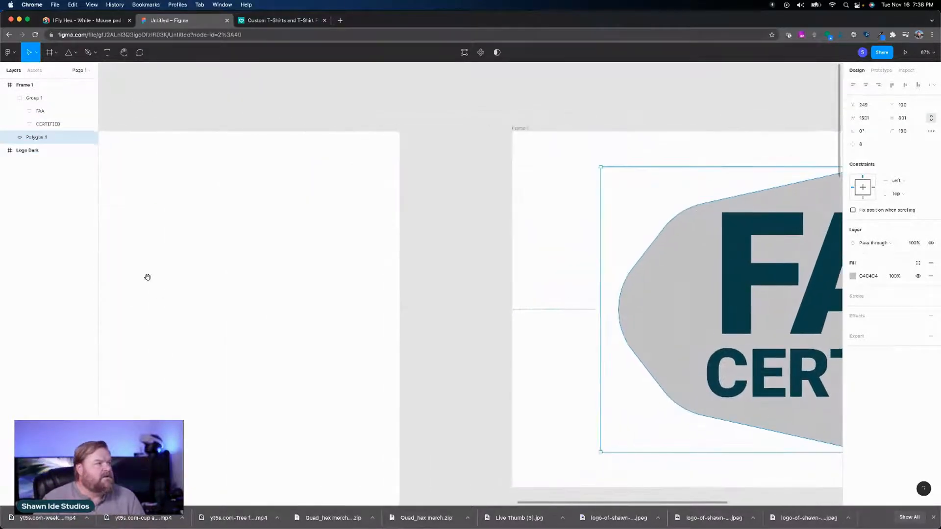
{"action": "scroll", "coordinate": [143, 264], "scroll_direction": "left", "scroll_amount": 12}
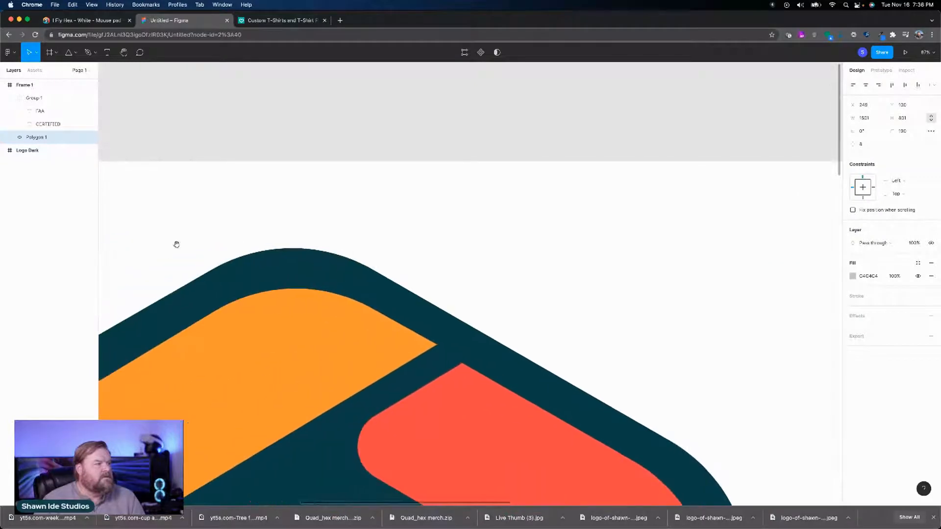
{"action": "scroll", "coordinate": [321, 233], "scroll_direction": "down", "scroll_amount": 10}
{"action": "scroll", "coordinate": [242, 261], "scroll_direction": "left", "scroll_amount": 6}
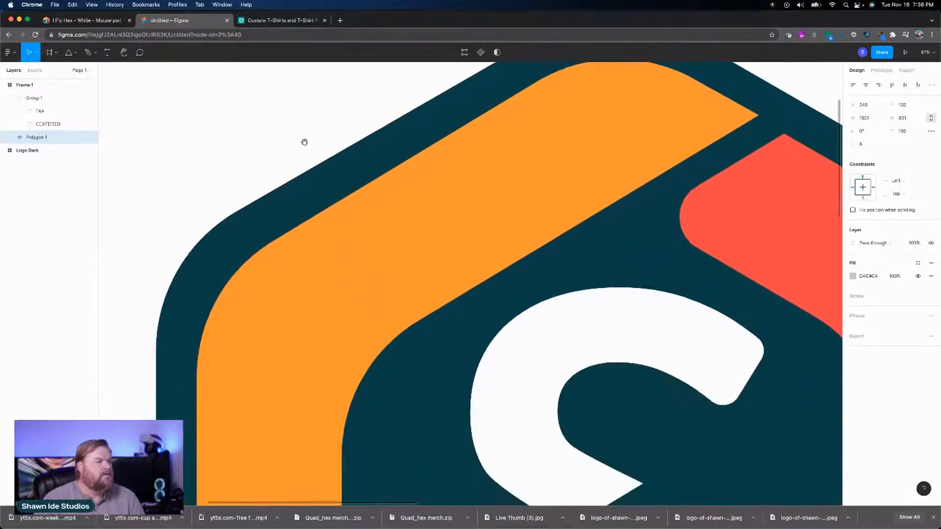
{"action": "scroll", "coordinate": [252, 240], "scroll_direction": "down", "scroll_amount": 10}
{"action": "scroll", "coordinate": [279, 231], "scroll_direction": "right", "scroll_amount": 3}
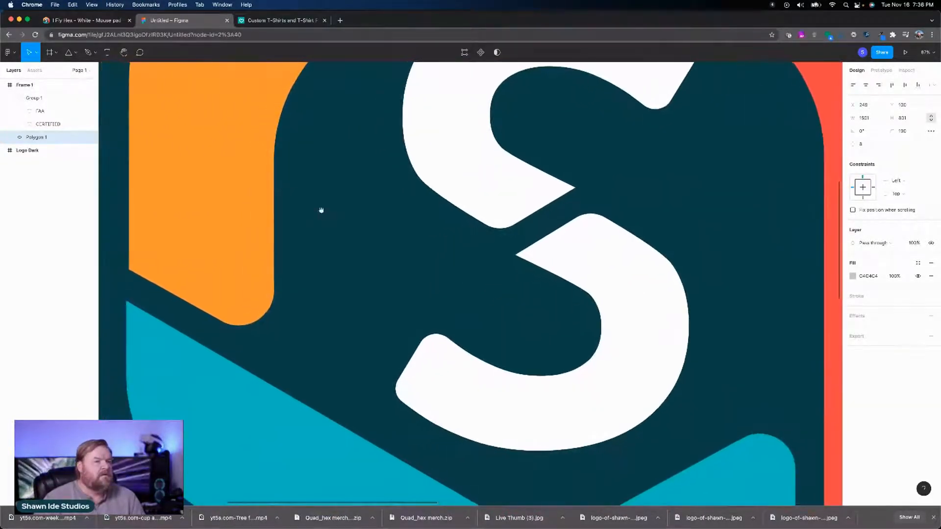
{"action": "left_click", "coordinate": [853, 276]}
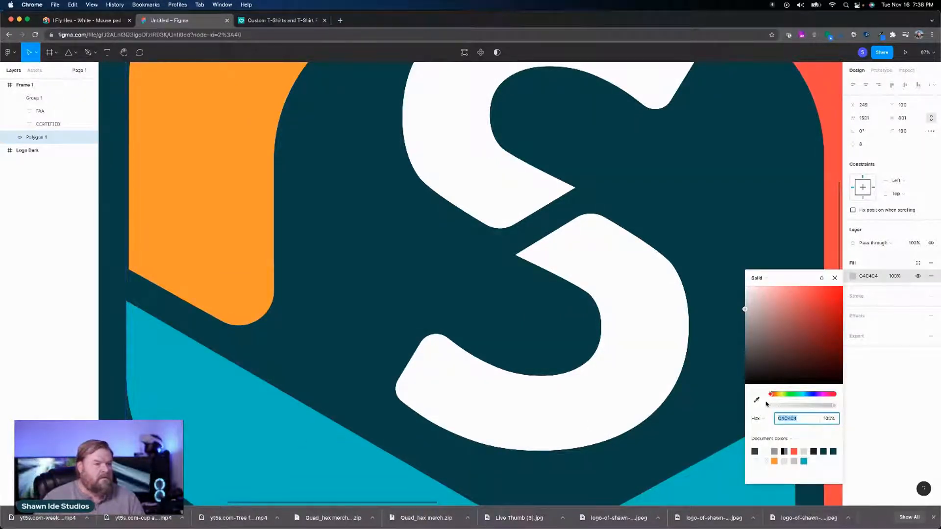
{"action": "left_click", "coordinate": [804, 461]}
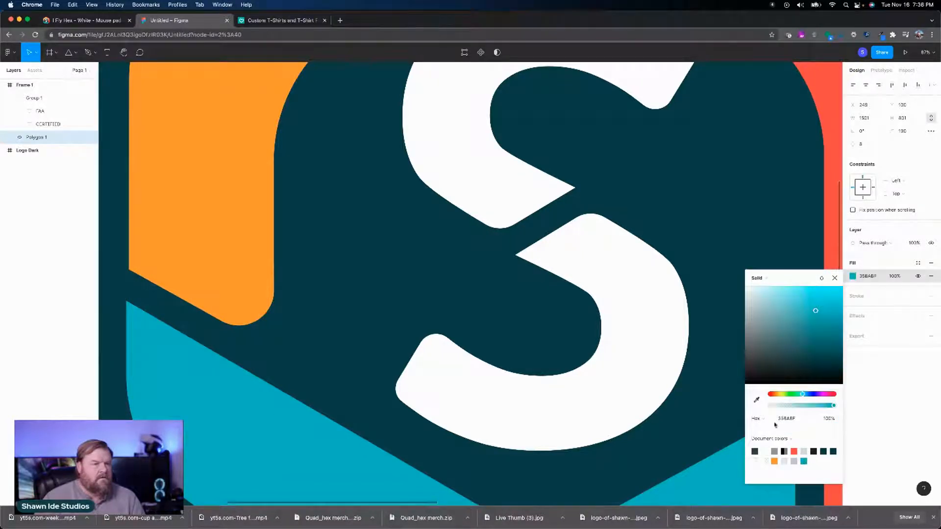
{"action": "left_click", "coordinate": [835, 278]}
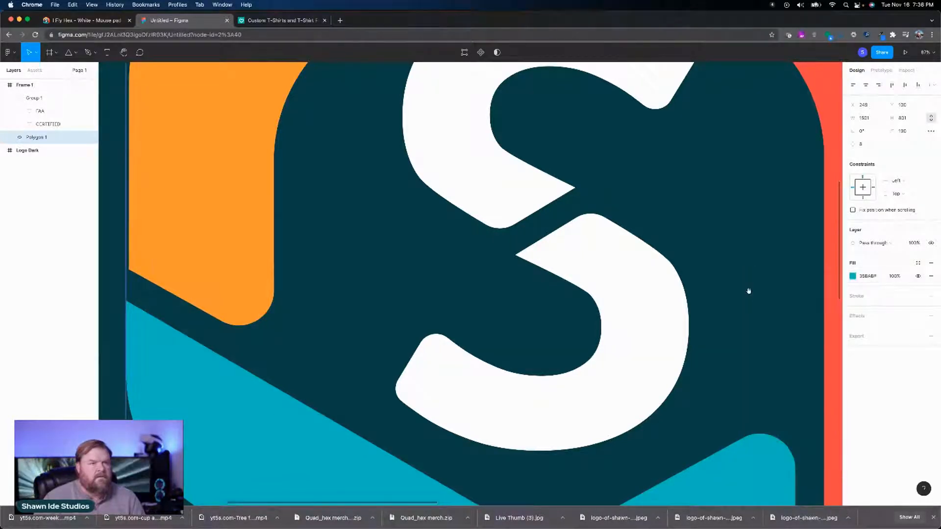
Step: Add a stroke to the polygon and color it by sampling the dark teal of the FAA text
{"action": "left_click_drag", "start_coordinate": [725, 298], "coordinate": [475, 345]}
{"action": "scroll", "coordinate": [475, 345], "scroll_direction": "right", "scroll_amount": 20}
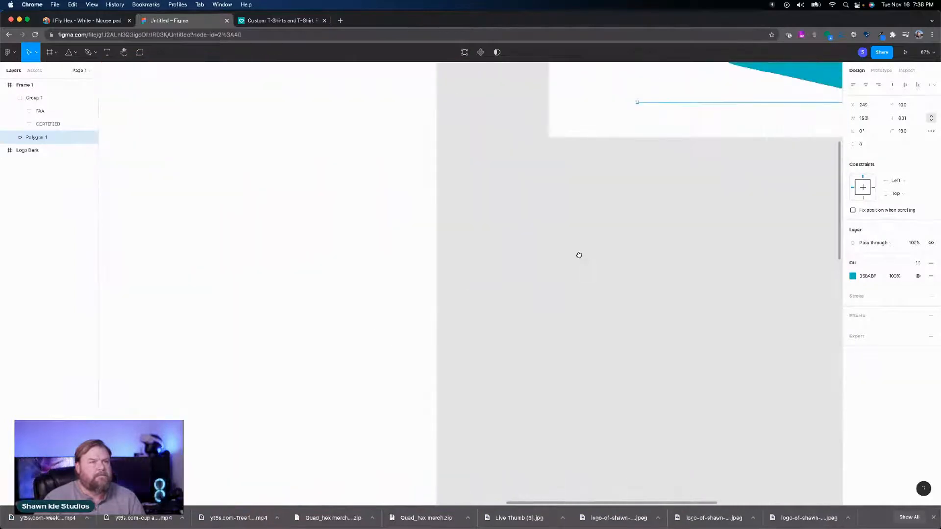
{"action": "left_click_drag", "start_coordinate": [579, 255], "coordinate": [393, 342]}
{"action": "left_click_drag", "start_coordinate": [582, 211], "coordinate": [426, 340]}
{"action": "left_click_drag", "start_coordinate": [516, 260], "coordinate": [494, 280]}
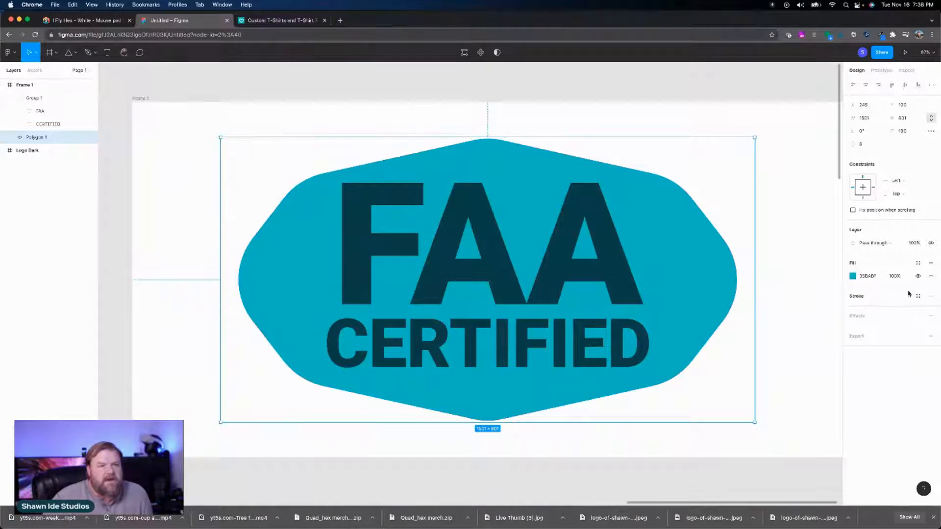
{"action": "left_click", "coordinate": [931, 296]}
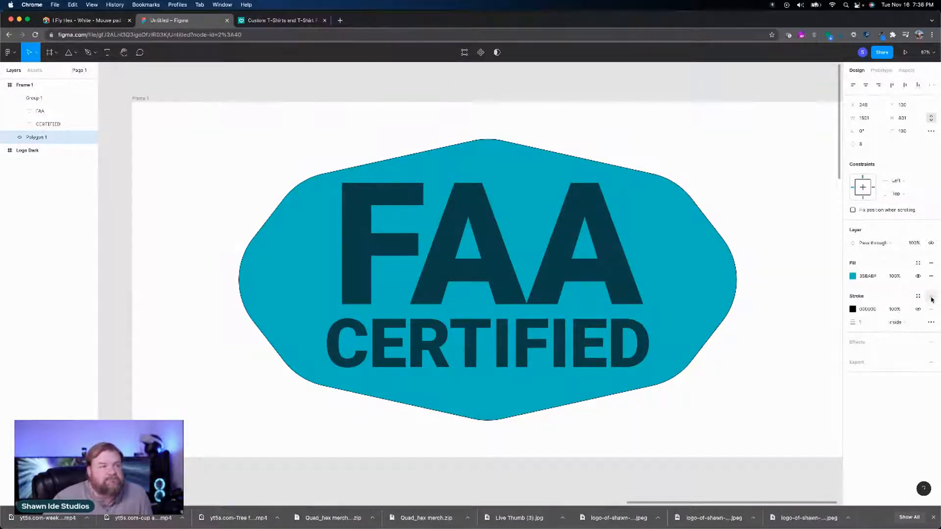
{"action": "left_click", "coordinate": [852, 309]}
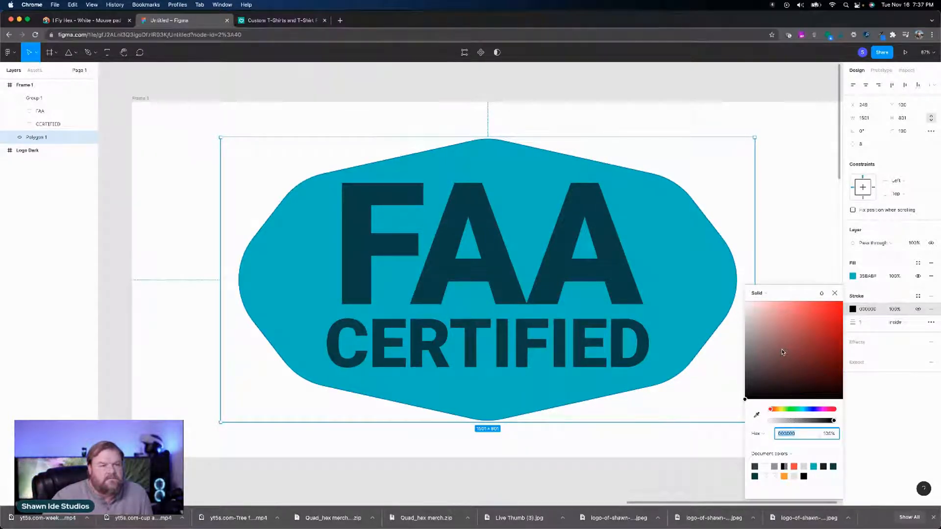
{"action": "left_click", "coordinate": [756, 415]}
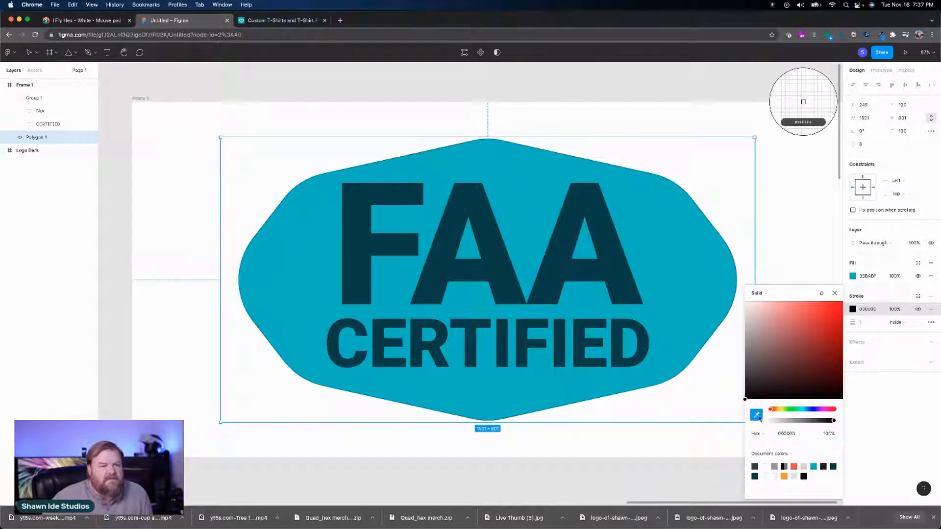
{"action": "left_click", "coordinate": [487, 205]}
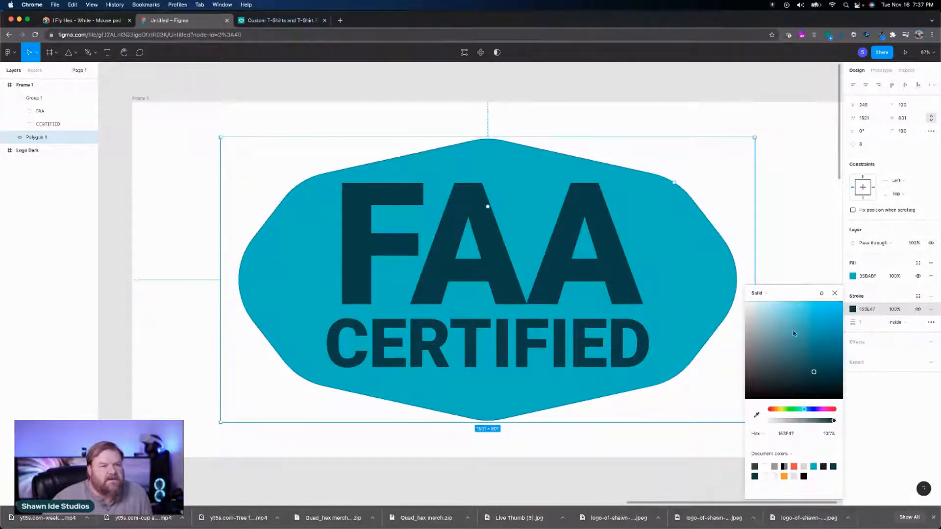
{"action": "left_click", "coordinate": [835, 293]}
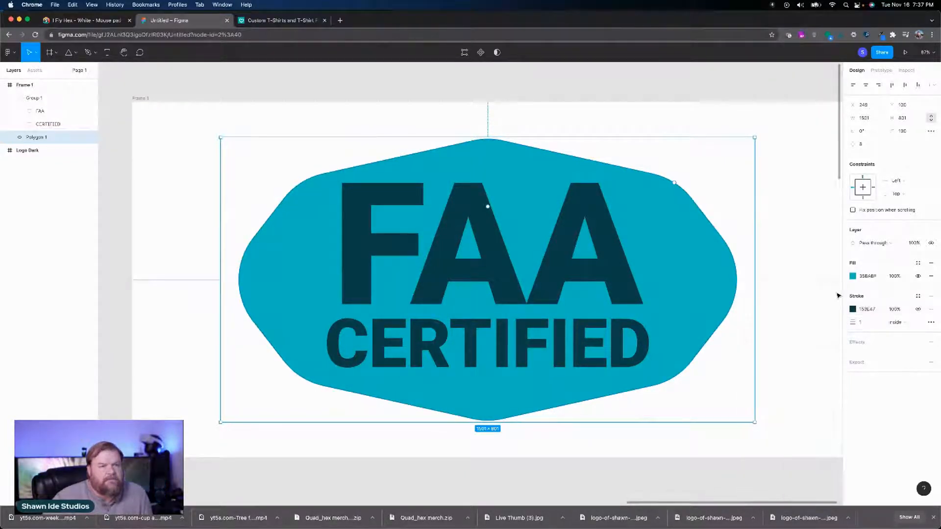
Step: Set the polygon's stroke weight to 21 and its stroke alignment to Outside
{"action": "left_click", "coordinate": [869, 323]}
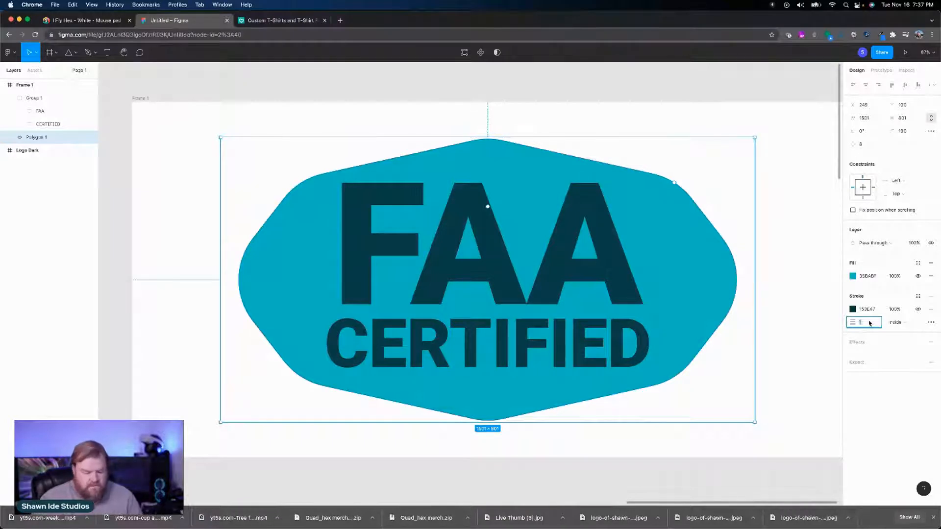
{"action": "type", "text": "20"}
{"action": "key", "text": "Return"}
{"action": "key", "text": "shift+Down"}
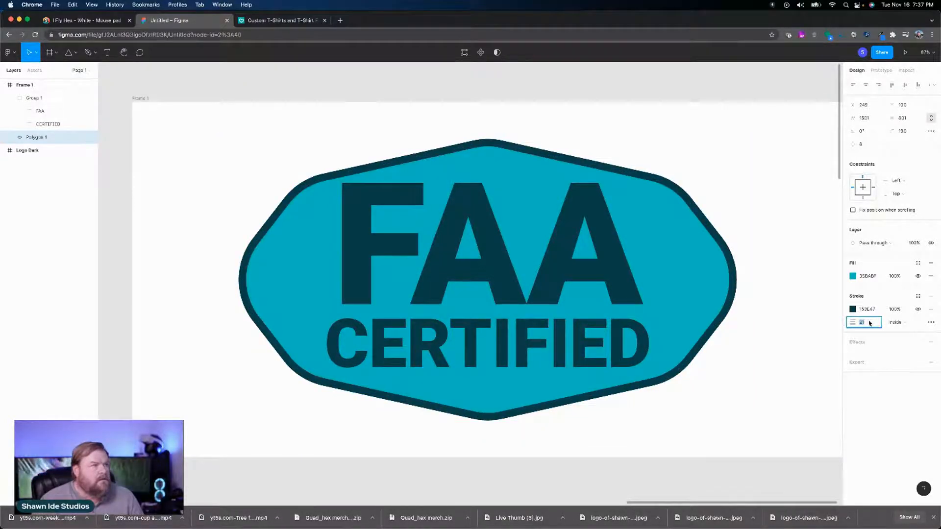
{"action": "left_click", "coordinate": [898, 323]}
{"action": "left_click", "coordinate": [902, 333]}
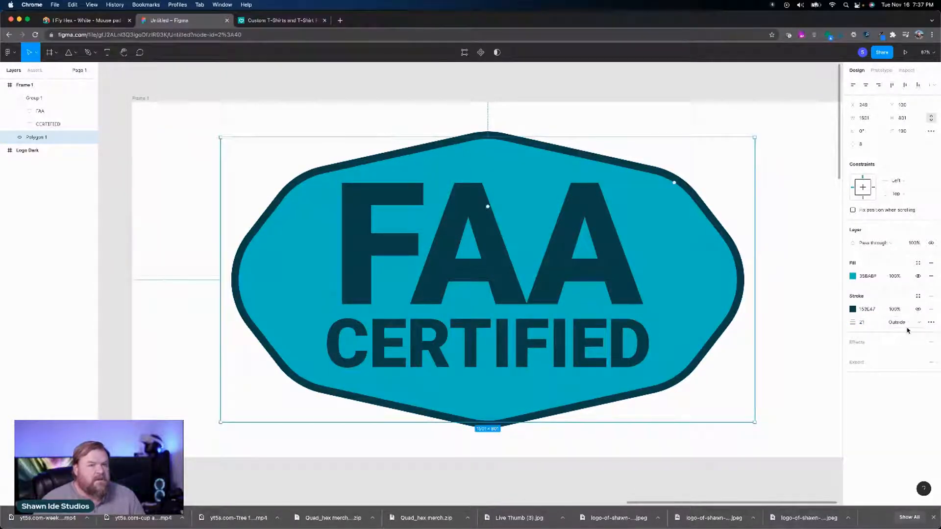
Step: Add a second stroke to the polygon above the dark teal one and color it white (FFFFFF)
{"action": "left_click", "coordinate": [933, 297]}
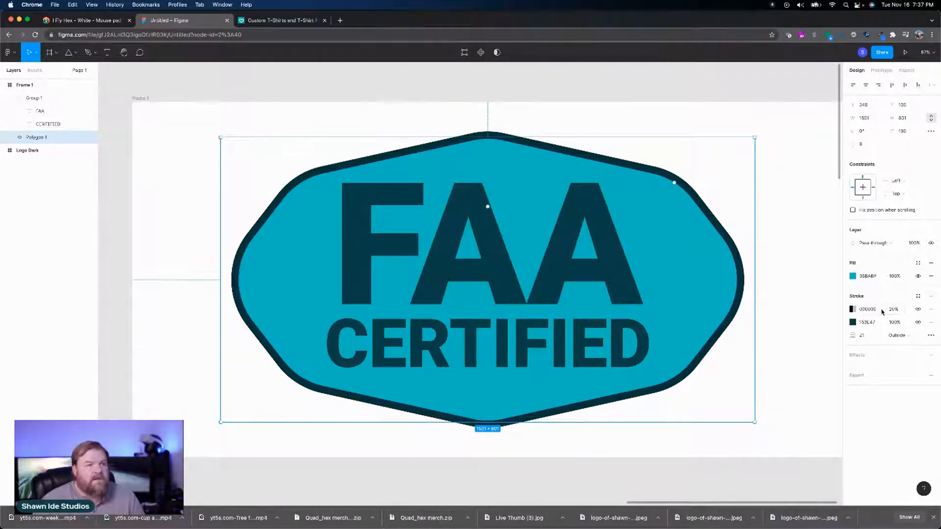
{"action": "left_click", "coordinate": [856, 310]}
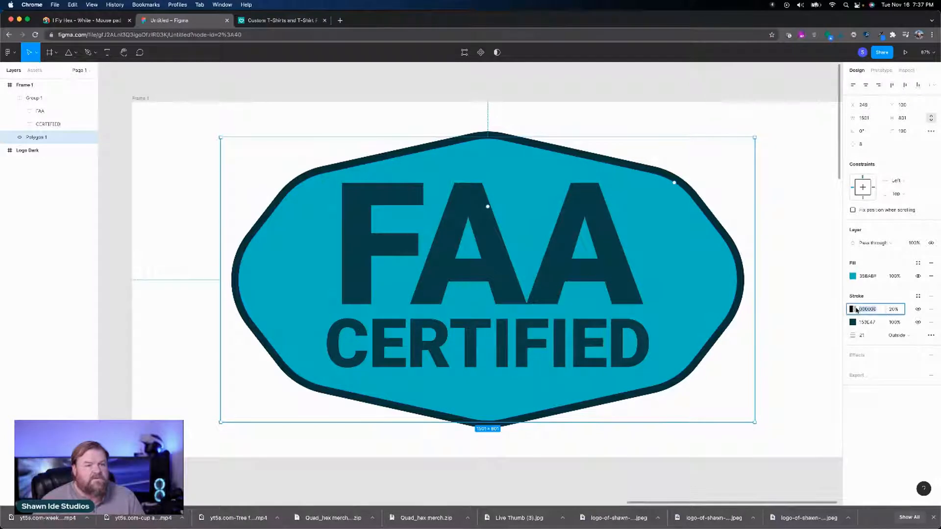
{"action": "left_click", "coordinate": [853, 309]}
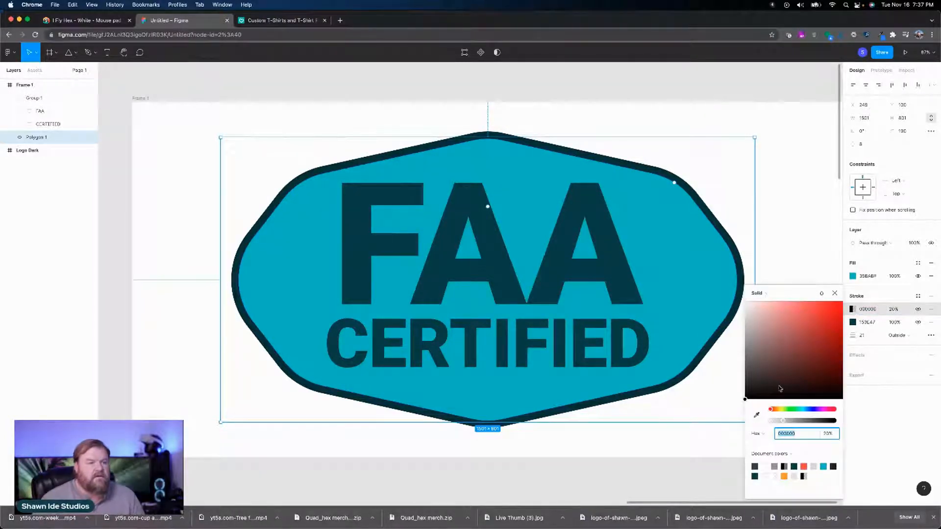
{"action": "left_click", "coordinate": [765, 466]}
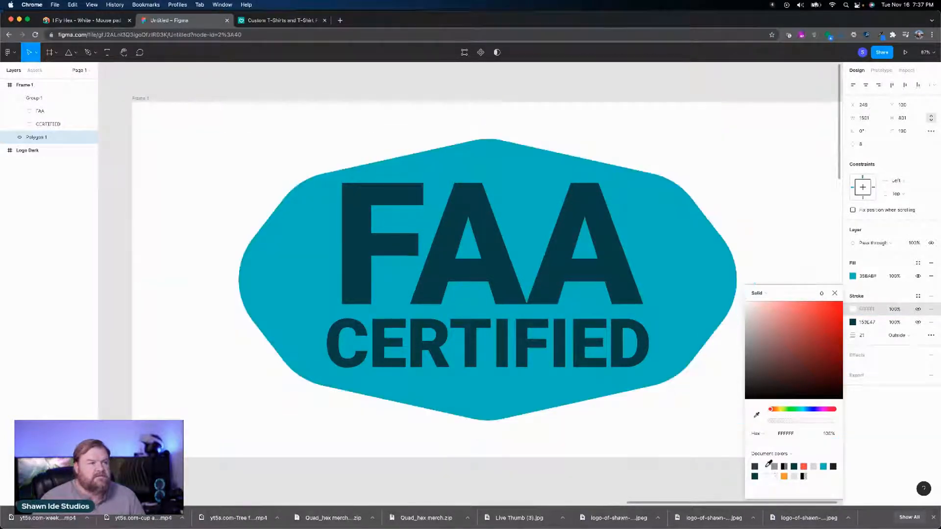
{"action": "left_click", "coordinate": [835, 293]}
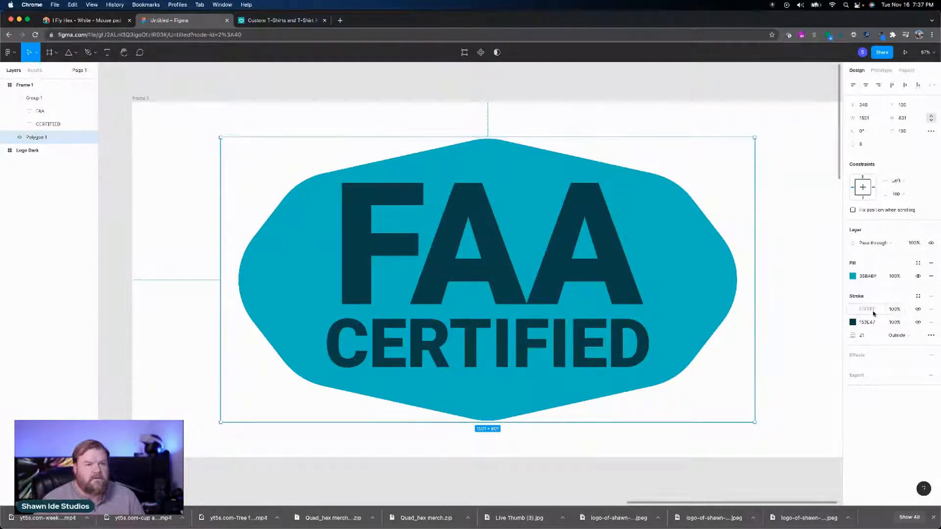
Step: Reopen the white stroke's color settings and toggle that stroke's visibility off and back on
{"action": "left_click", "coordinate": [852, 310]}
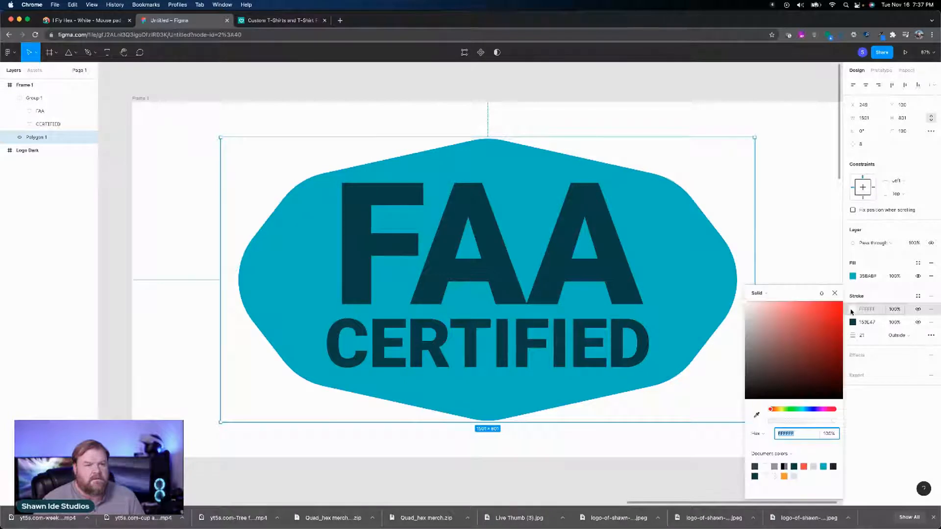
{"action": "left_click", "coordinate": [852, 311]}
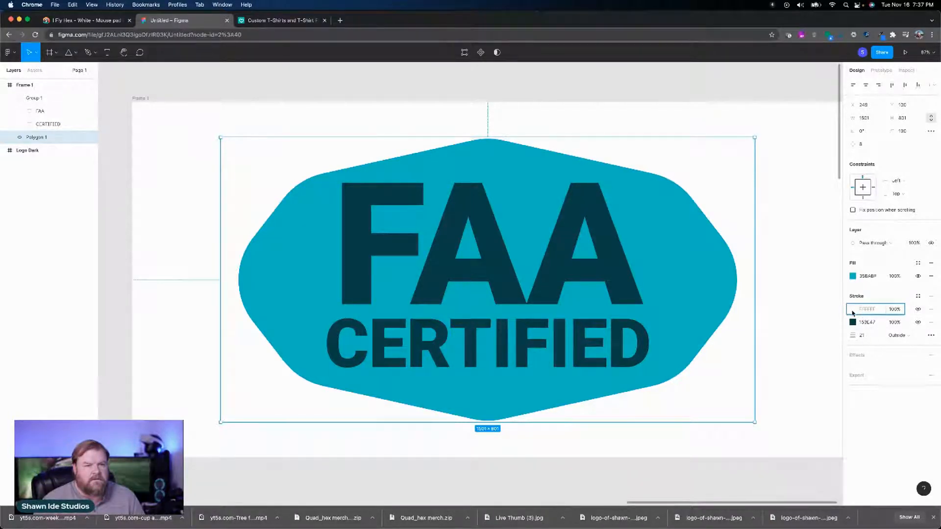
{"action": "left_click", "coordinate": [854, 311]}
{"action": "left_click", "coordinate": [852, 313]}
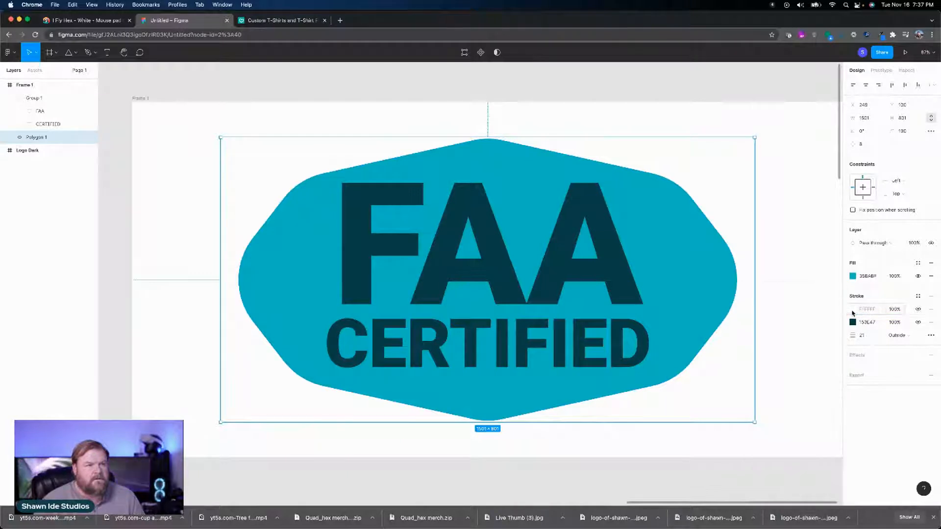
{"action": "left_click", "coordinate": [919, 310]}
{"action": "left_click", "coordinate": [919, 310]}
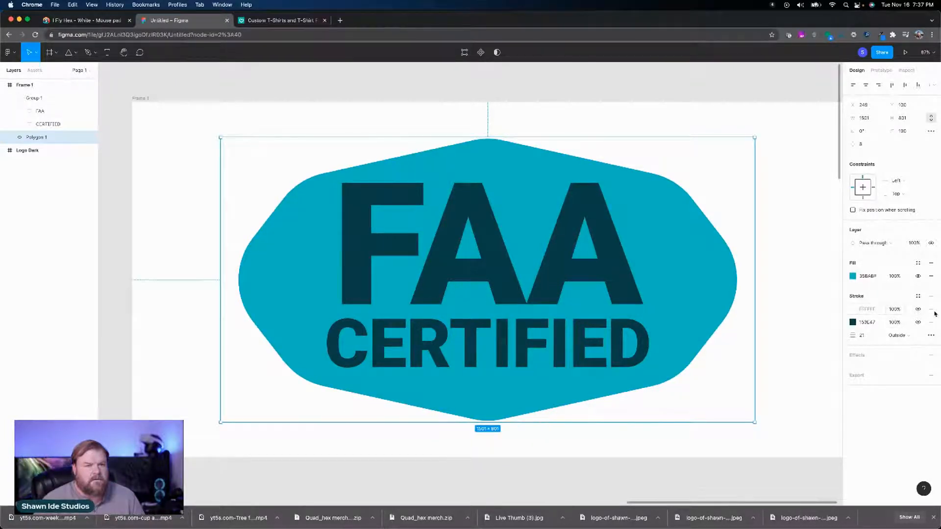
Step: Remove the white stroke from the polygon and paste a duplicate of the polygon in place above it
{"action": "left_click", "coordinate": [931, 311]}
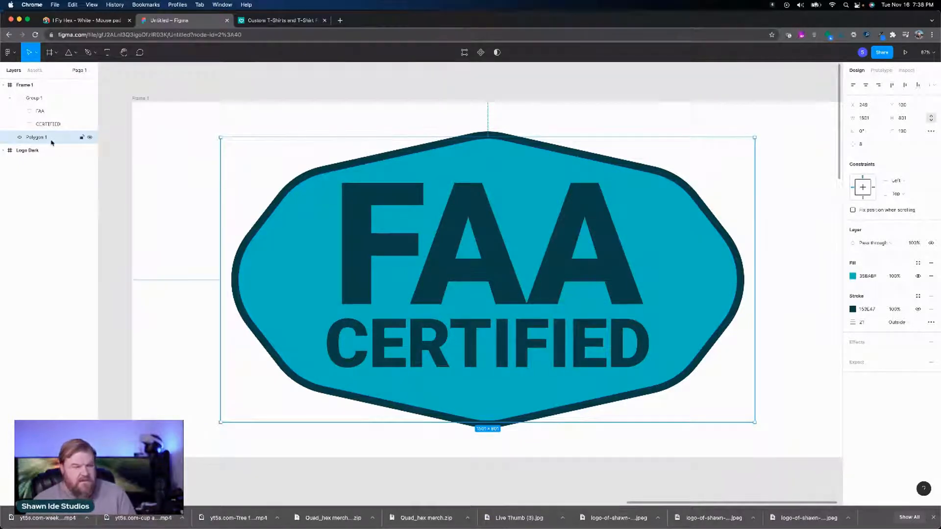
{"action": "key", "text": "super+v"}
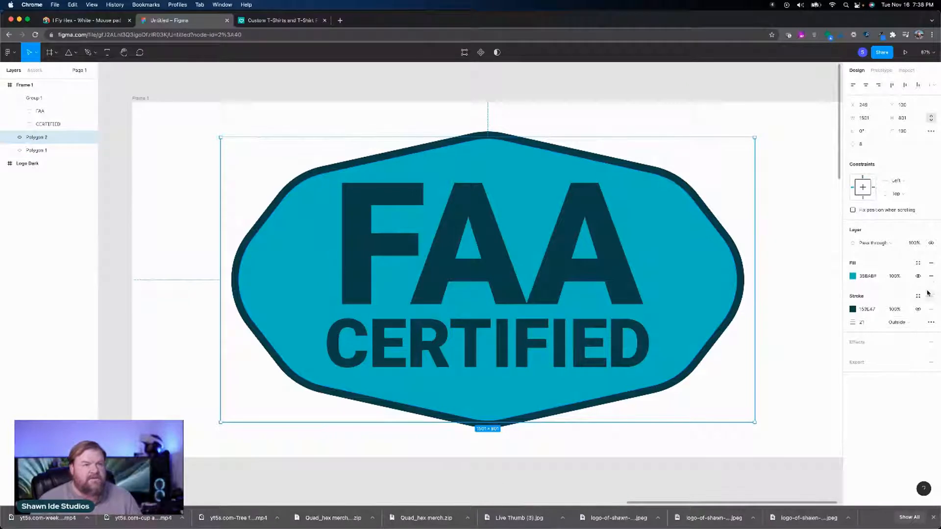
Step: Remove the fill from the duplicate polygon and set its stroke color to white (FFFFFF)
{"action": "left_click", "coordinate": [931, 276]}
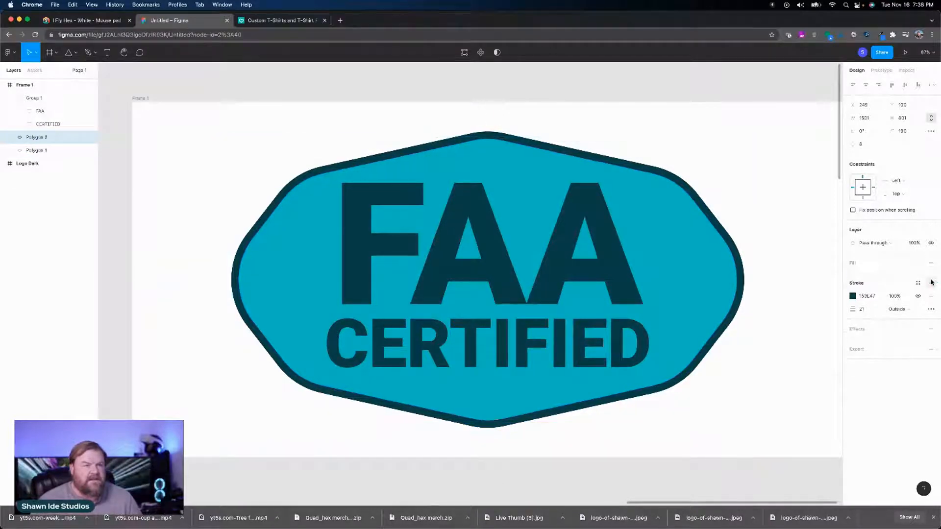
{"action": "left_click", "coordinate": [852, 296]}
{"action": "type", "text": "fff"}
{"action": "key", "text": "Return"}
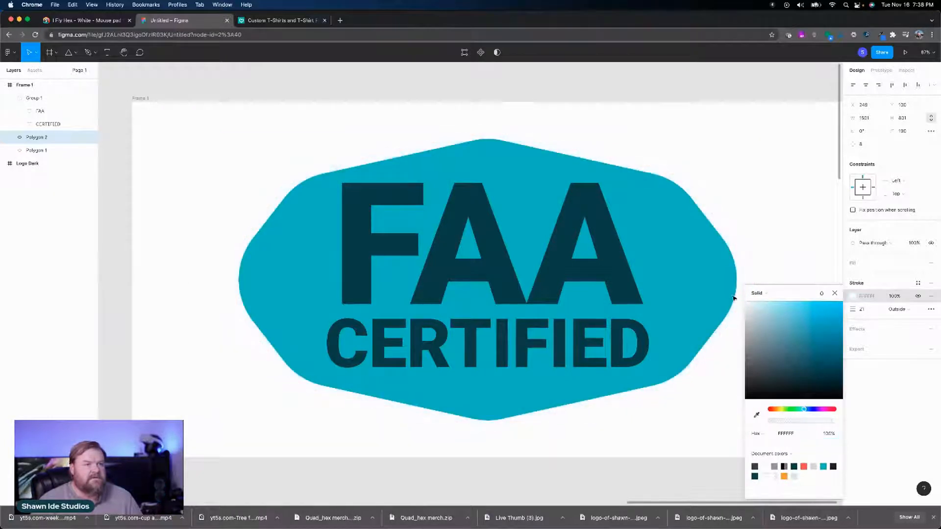
Step: Try different stroke weights on the white-outlined duplicate polygon and settle on 9
{"action": "left_click", "coordinate": [876, 311]}
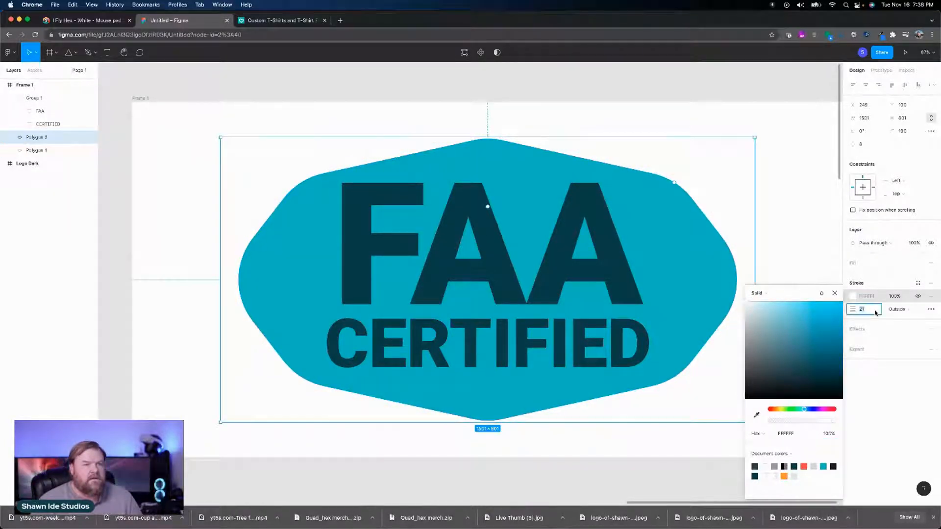
{"action": "type", "text": "11"}
{"action": "key", "text": "Return"}
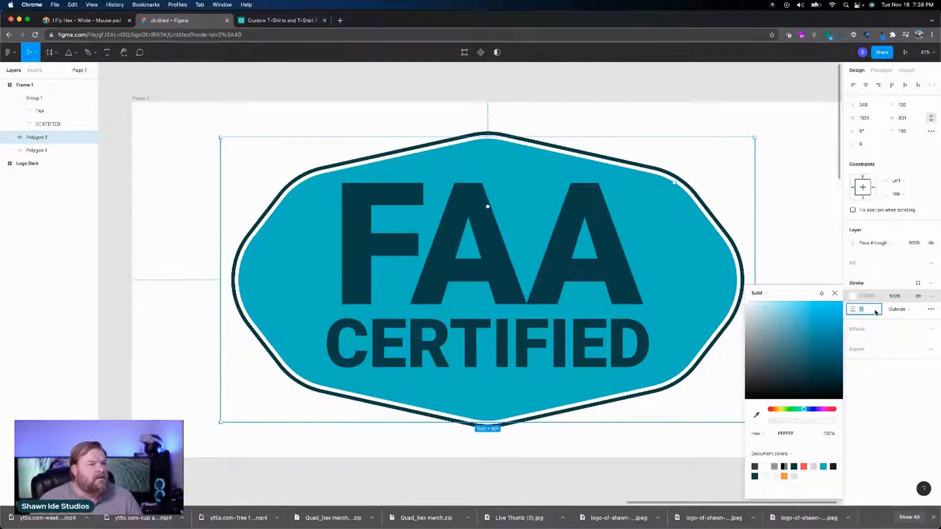
{"action": "type", "text": "10"}
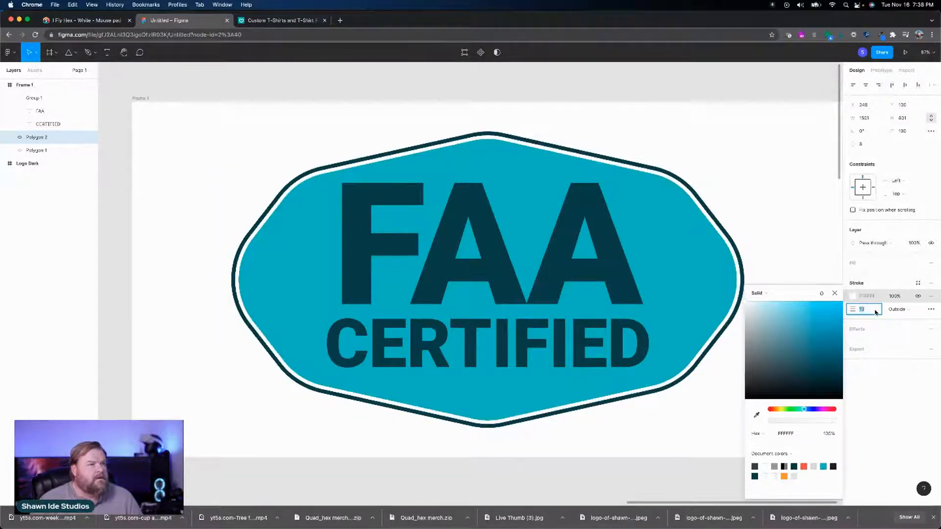
{"action": "key", "text": "Down"}
{"action": "key", "text": "Down"}
{"action": "key", "text": "Down"}
{"action": "key", "text": "Up"}
{"action": "key", "text": "Up"}
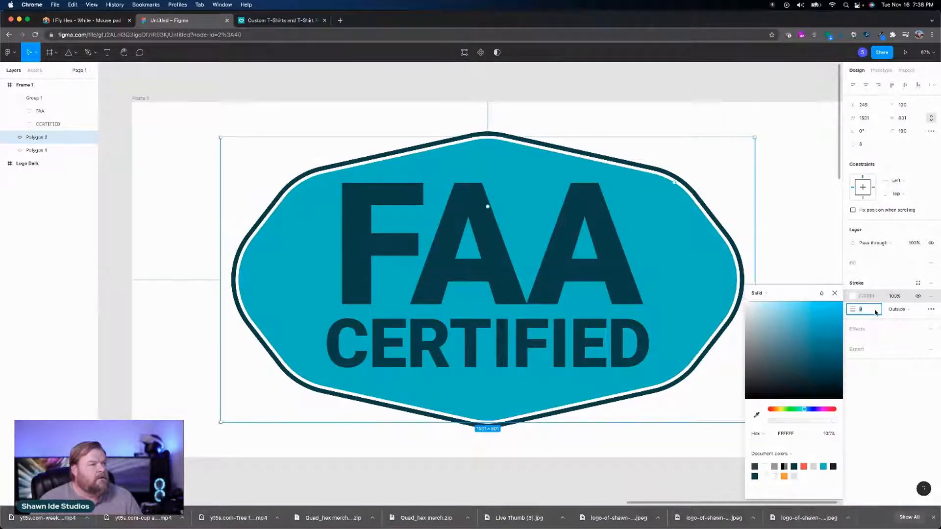
{"action": "left_click", "coordinate": [916, 378]}
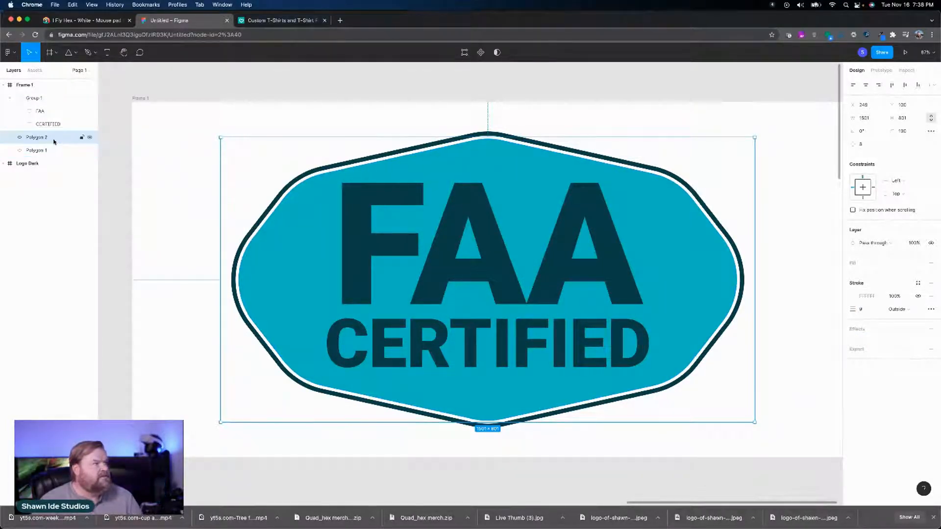
Step: Duplicate the white-outlined polygon in place and give the copy a dark teal stroke, sampled from the CERTIFIED text, aligned Inside
{"action": "key", "text": "super+v"}
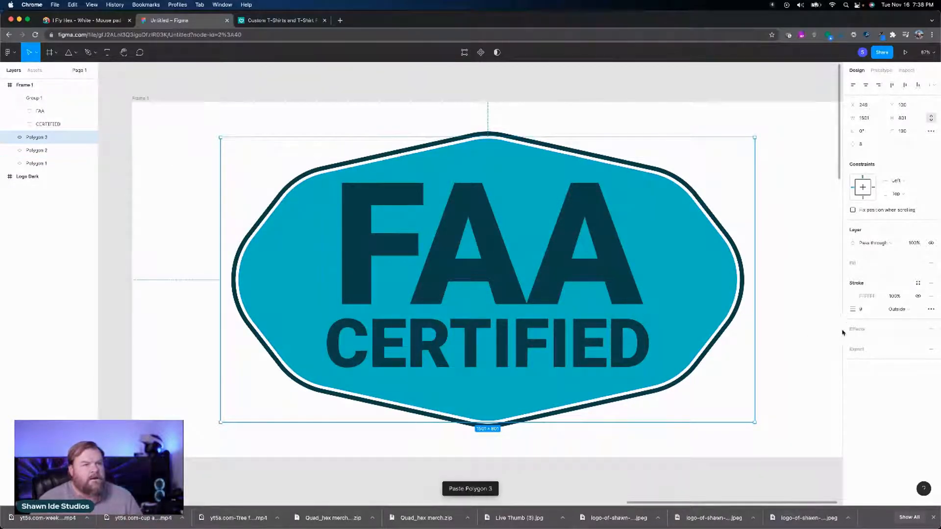
{"action": "left_click", "coordinate": [854, 297]}
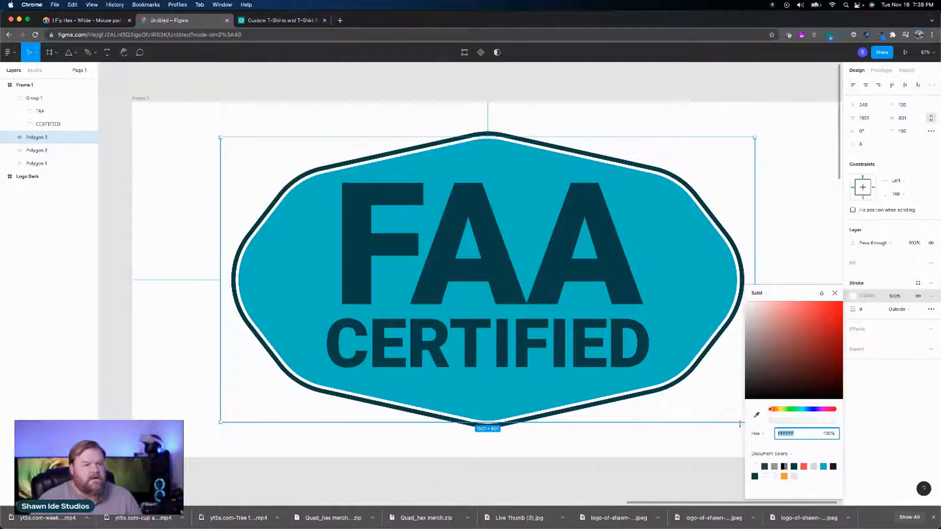
{"action": "left_click", "coordinate": [756, 415]}
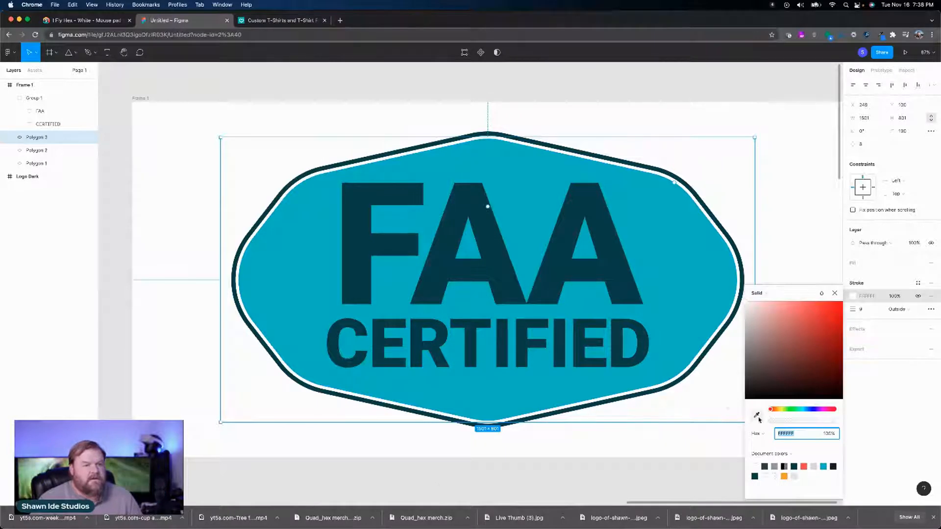
{"action": "left_click", "coordinate": [627, 353]}
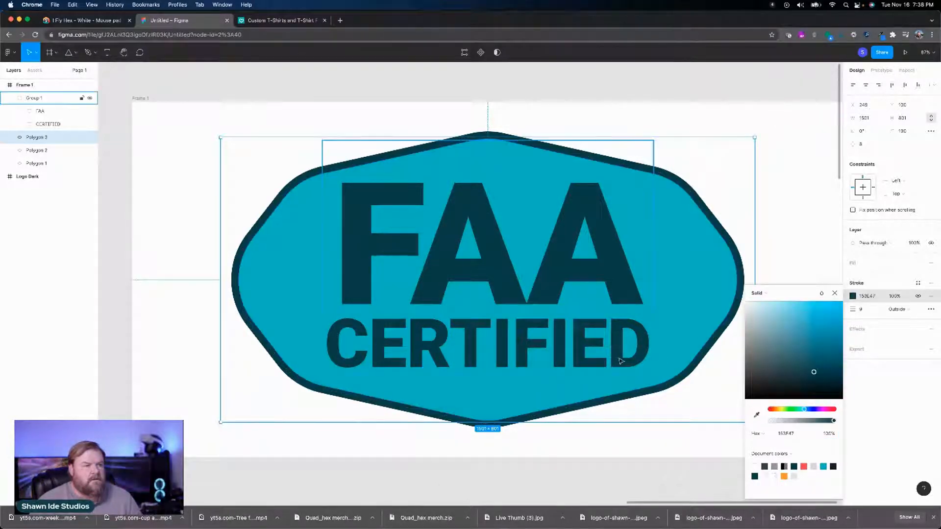
{"action": "left_click", "coordinate": [909, 309]}
{"action": "left_click", "coordinate": [906, 301]}
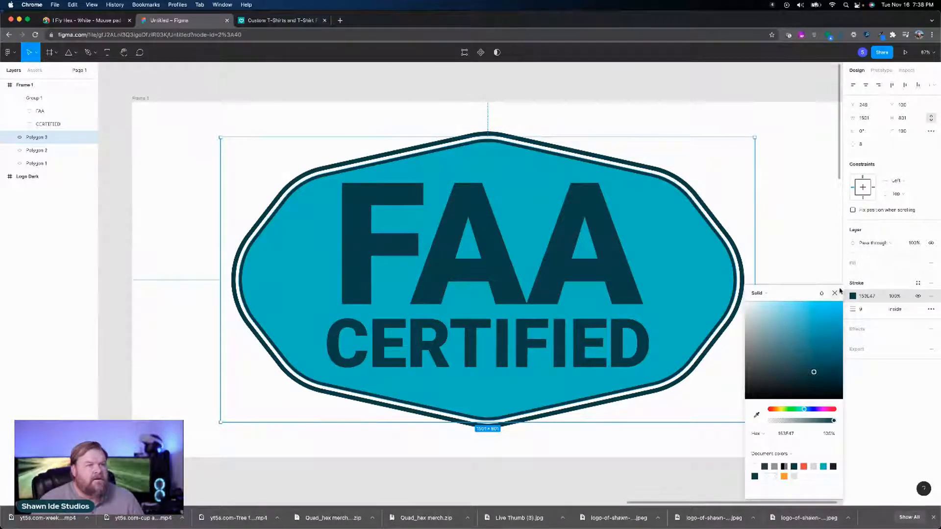
Step: Increase the outer stroke weight of the teal-filled base polygon to 41
{"action": "left_click", "coordinate": [319, 199]}
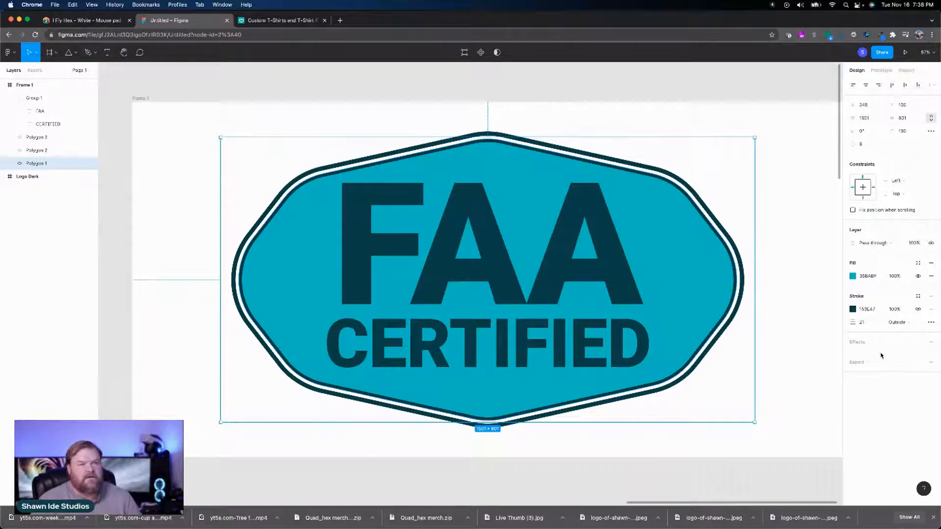
{"action": "left_click", "coordinate": [869, 323]}
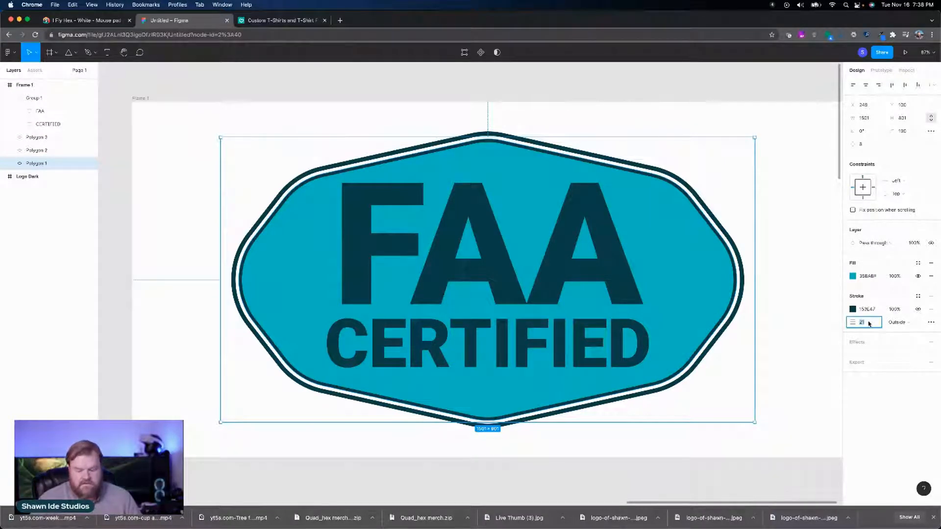
{"action": "key", "text": "shift+Up"}
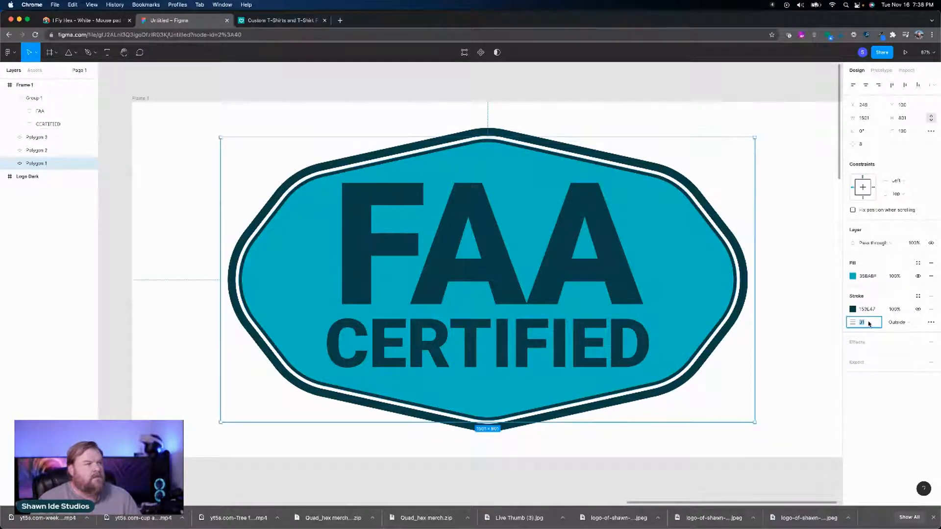
{"action": "key", "text": "shift+Up"}
{"action": "key", "text": "shift+Down"}
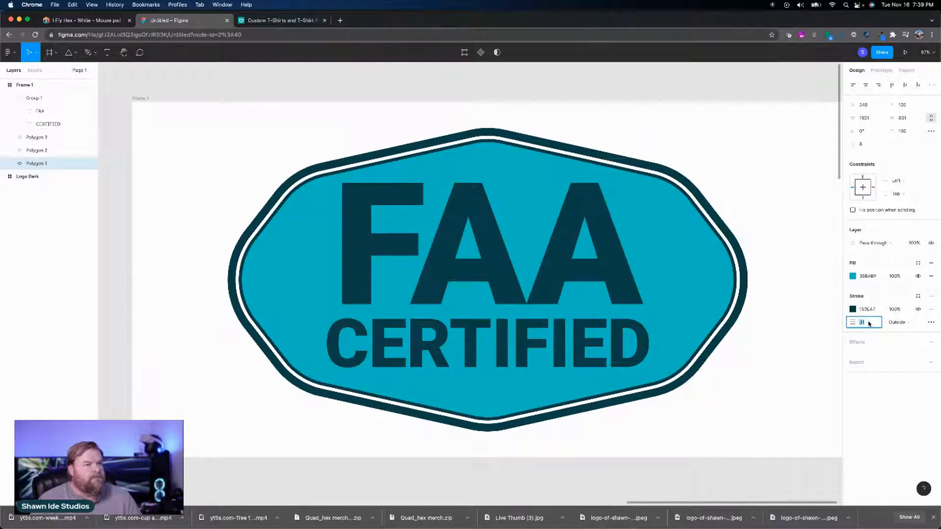
{"action": "key", "text": "shift+Up"}
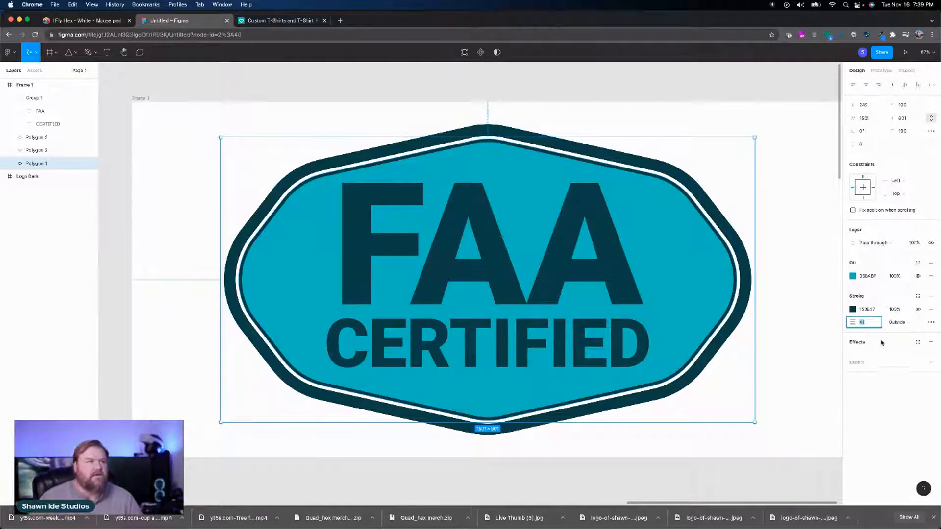
Step: Change the fill of the FAA CERTIFIED text group to white (FFFFFF)
{"action": "left_click", "coordinate": [611, 280]}
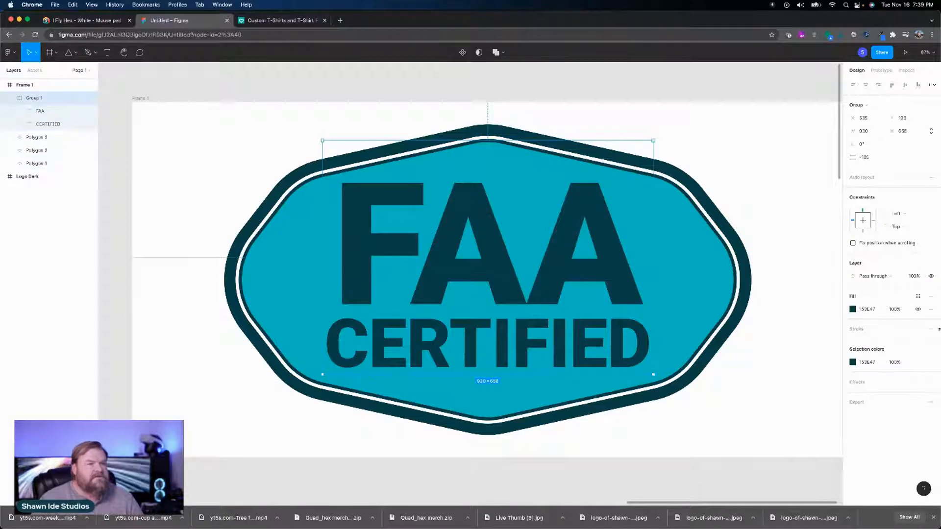
{"action": "left_click", "coordinate": [853, 310]}
{"action": "type", "text": "fff"}
{"action": "key", "text": "Return"}
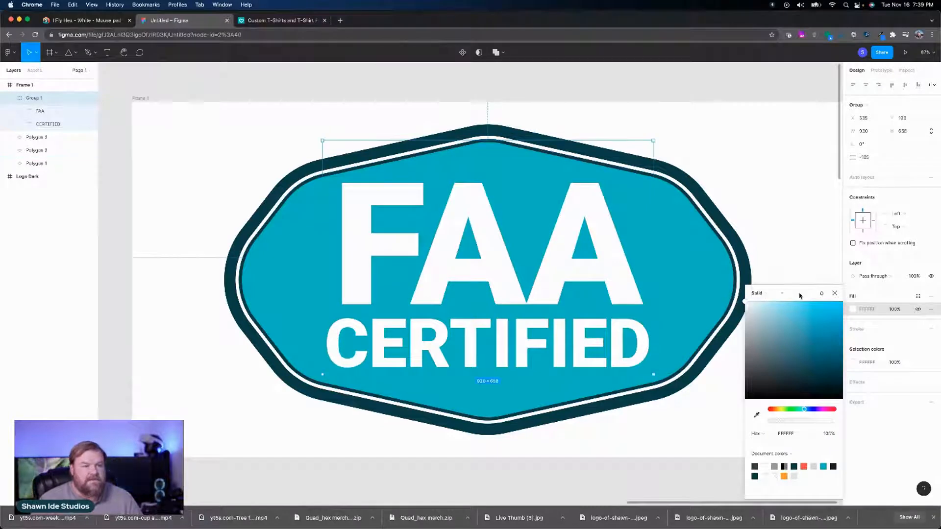
{"action": "left_click", "coordinate": [836, 295]}
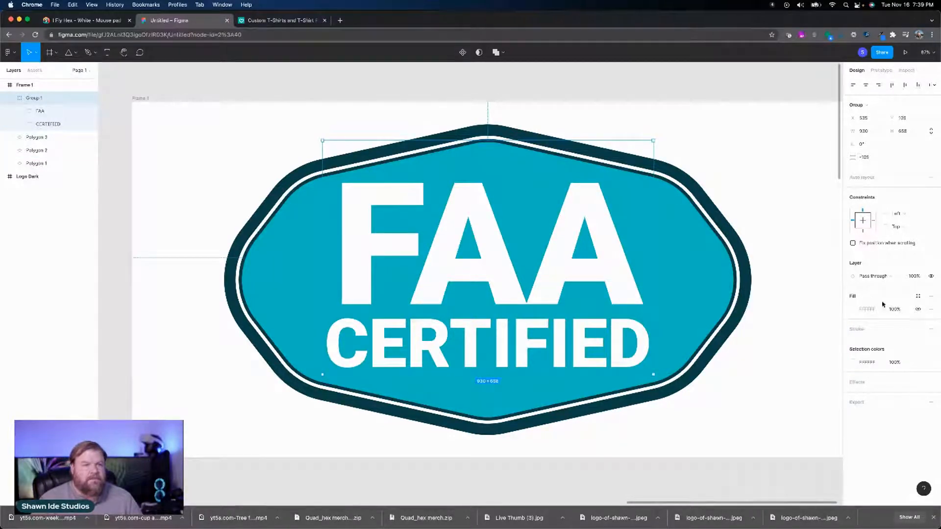
Step: Add a stroke to the FAA CERTIFIED text group and color it by sampling the dark teal of the badge outline
{"action": "left_click", "coordinate": [931, 329]}
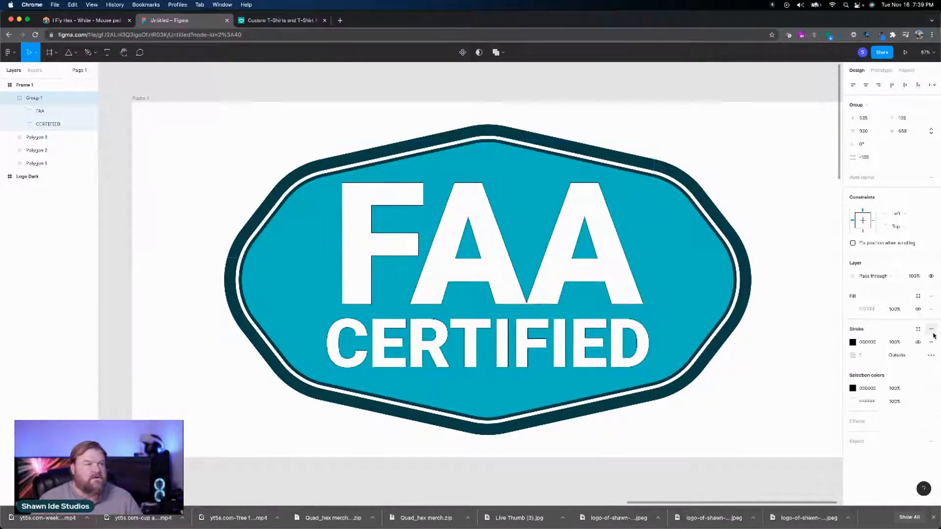
{"action": "left_click", "coordinate": [853, 343]}
{"action": "left_click", "coordinate": [757, 415]}
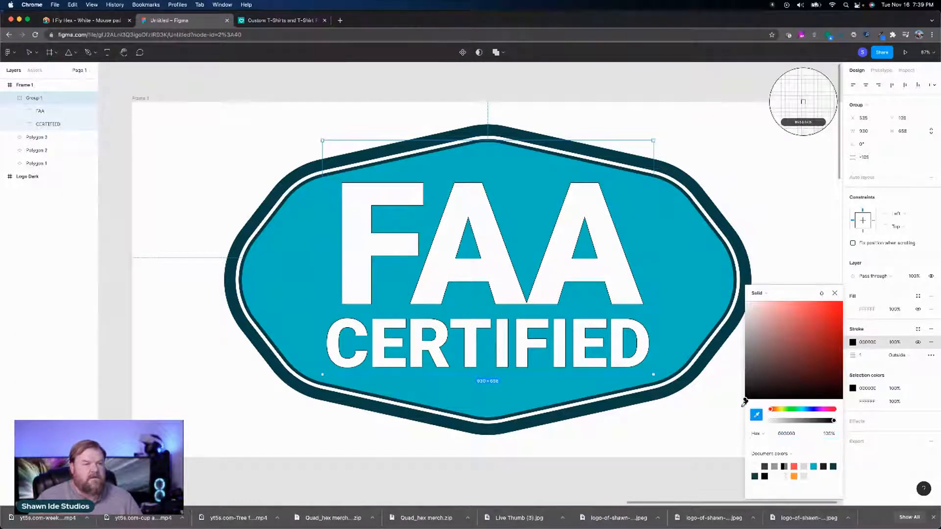
{"action": "left_click", "coordinate": [681, 385]}
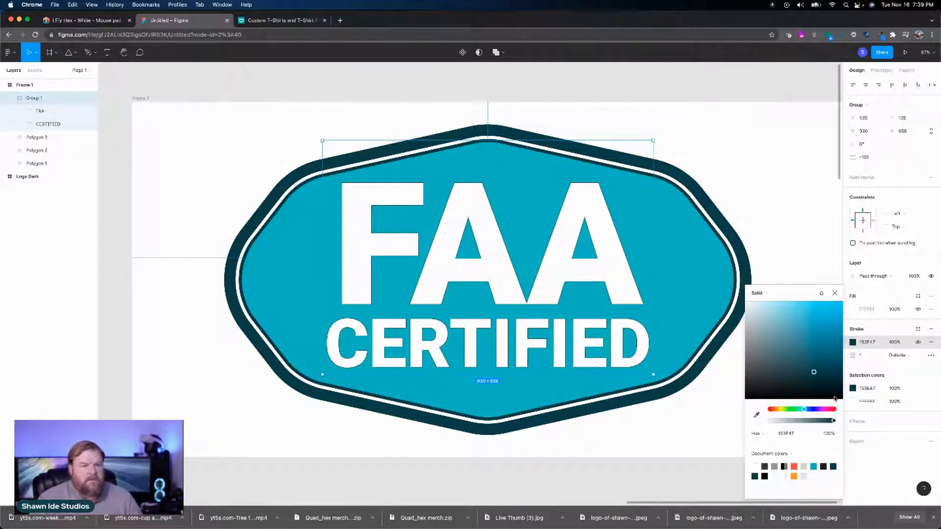
{"action": "left_click", "coordinate": [835, 294]}
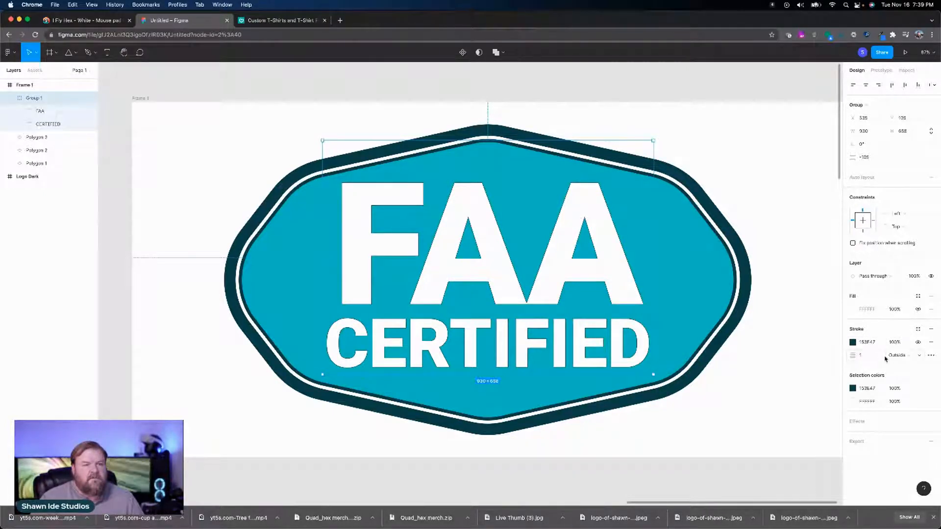
Step: Adjust the stroke weight of the FAA CERTIFIED text group up and down, settling on 17
{"action": "left_click", "coordinate": [873, 358]}
{"action": "key", "text": "shift+Up"}
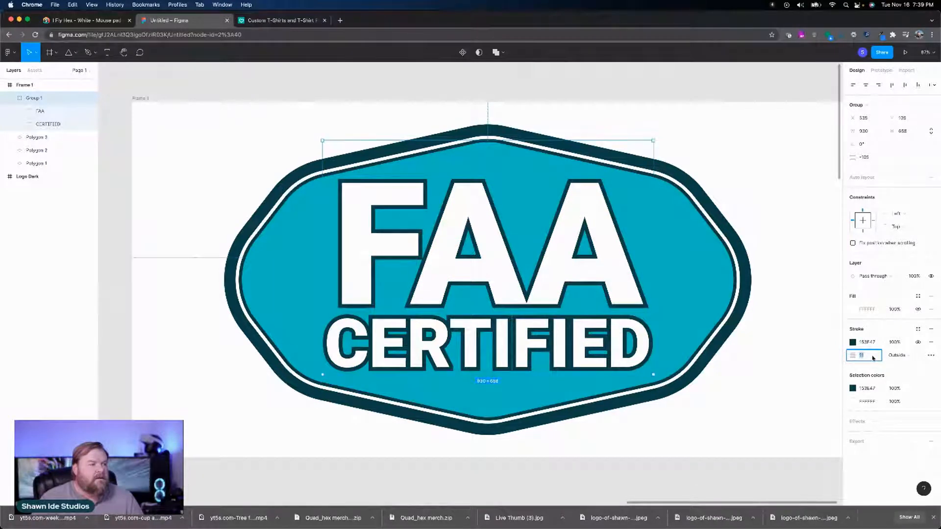
{"action": "key", "text": "shift+Up"}
{"action": "key", "text": "Down"}
{"action": "key", "text": "Down"}
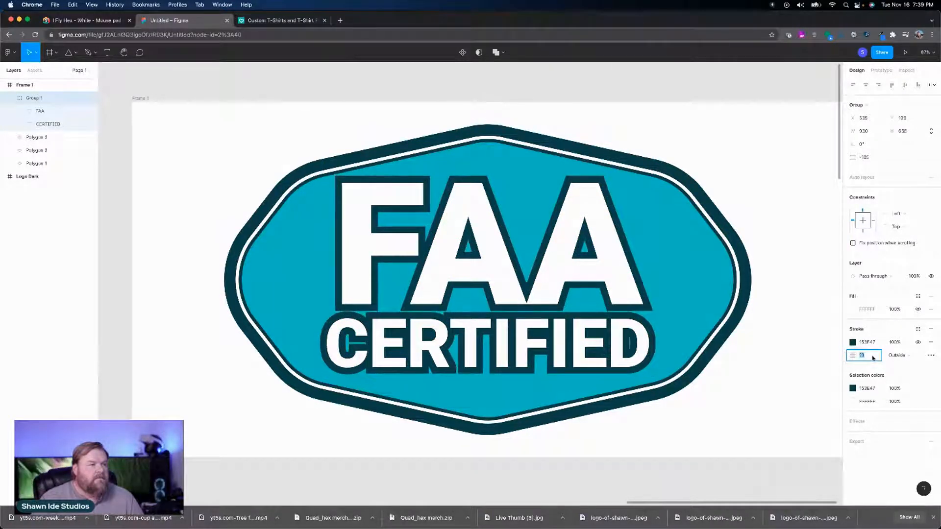
{"action": "key", "text": "Up"}
{"action": "key", "text": "Up"}
{"action": "key", "text": "Up"}
{"action": "key", "text": "Up"}
{"action": "key", "text": "Up"}
{"action": "key", "text": "Up"}
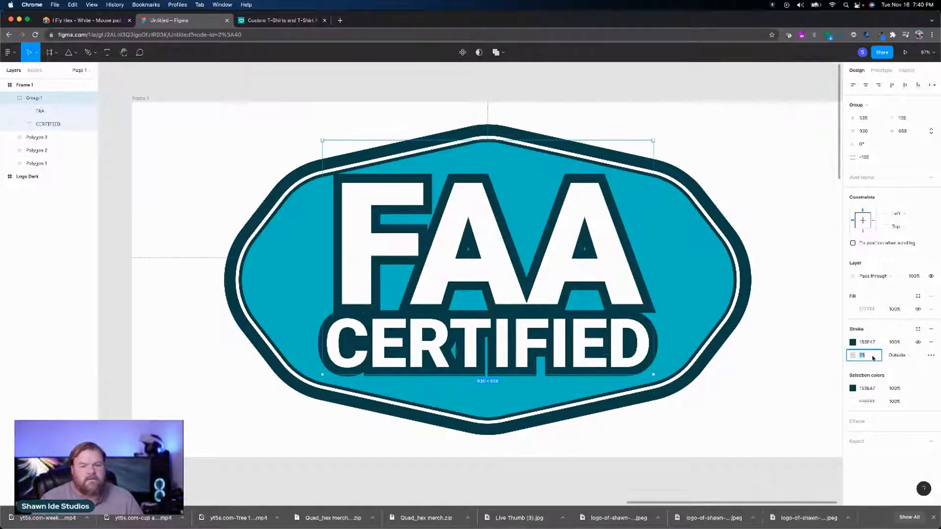
{"action": "key", "text": "Down"}
{"action": "key", "text": "Down"}
{"action": "key", "text": "Down"}
{"action": "key", "text": "Down"}
{"action": "key", "text": "Down"}
{"action": "key", "text": "Down"}
{"action": "key", "text": "Down"}
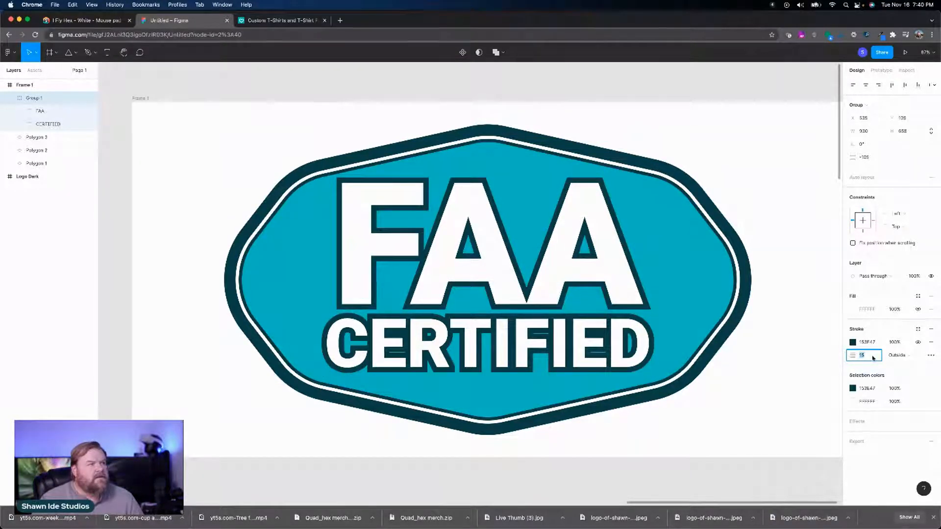
{"action": "key", "text": "Down"}
{"action": "key", "text": "Down"}
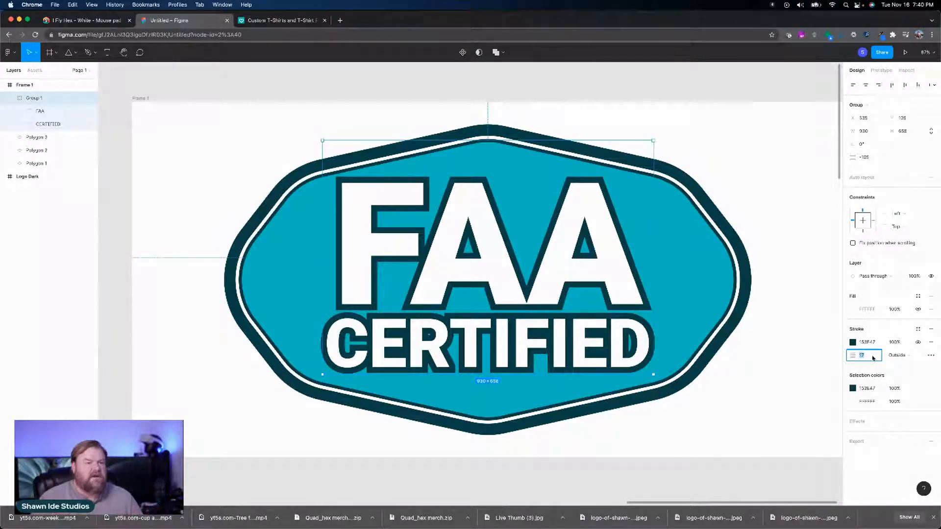
Step: Set the text group's stroke join to Round and its stroke style to Dash
{"action": "left_click", "coordinate": [931, 357]}
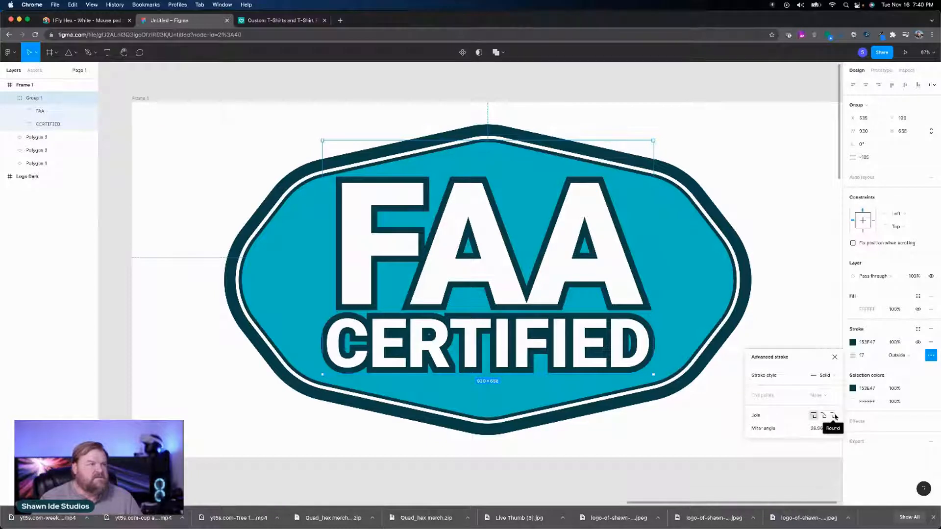
{"action": "left_click", "coordinate": [835, 416]}
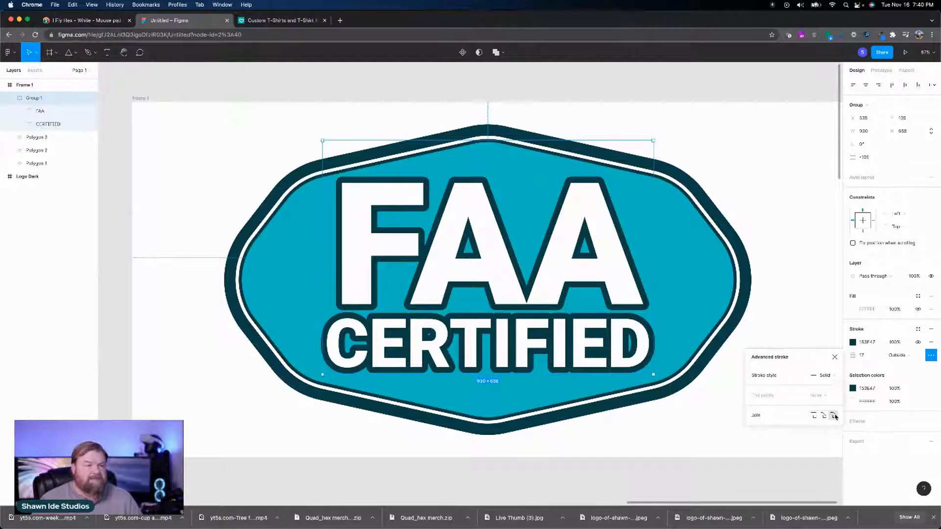
{"action": "left_click", "coordinate": [828, 376]}
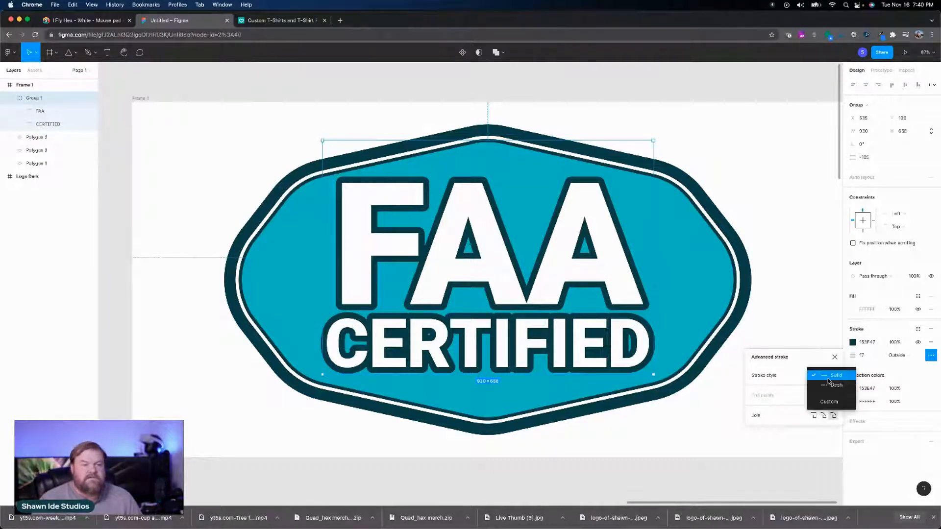
{"action": "left_click", "coordinate": [829, 385]}
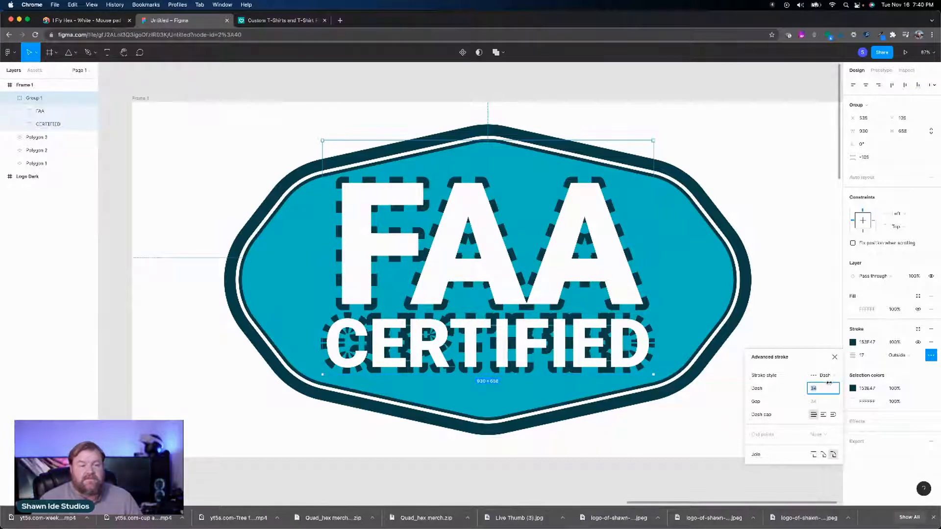
Step: Return the FAA CERTIFIED text group's stroke style to Solid and reduce its stroke weight to 13
{"action": "left_click", "coordinate": [831, 377]}
{"action": "left_click", "coordinate": [828, 366]}
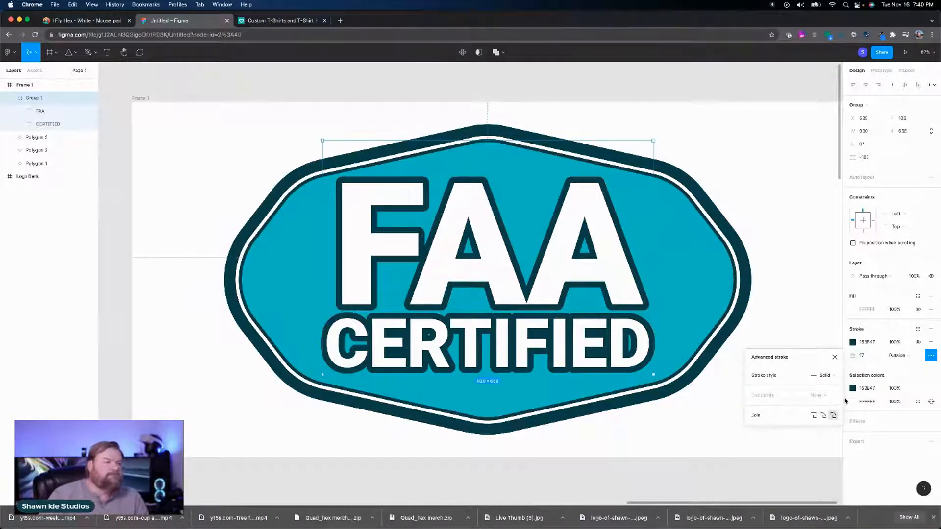
{"action": "left_click", "coordinate": [869, 359]}
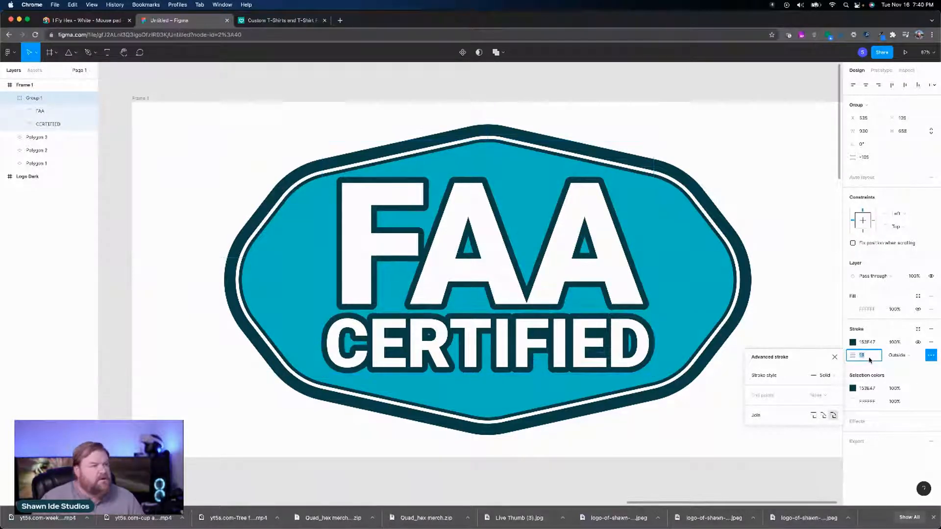
{"action": "key", "text": "Down"}
{"action": "key", "text": "Down"}
{"action": "key", "text": "Down"}
{"action": "key", "text": "Down"}
{"action": "key", "text": "Up"}
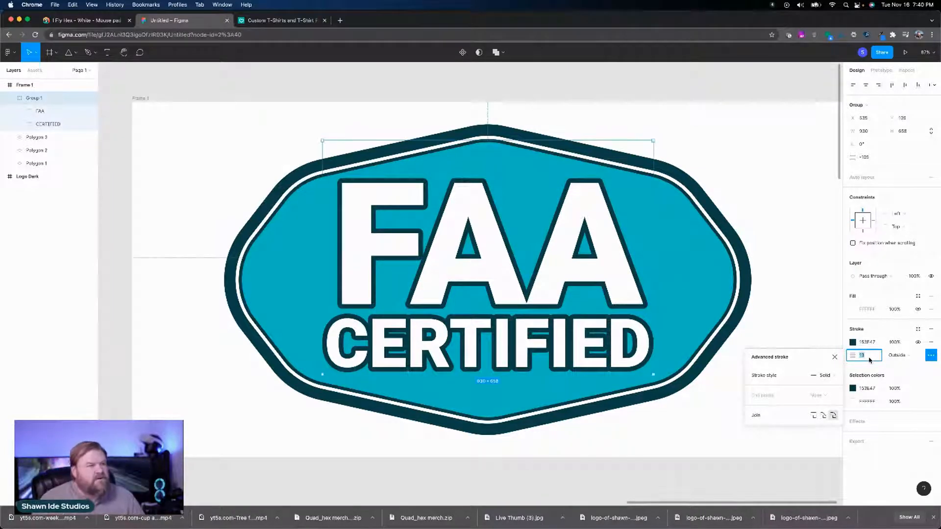
Step: Set the FAA text to auto width and increase its letter spacing to 10%
{"action": "double_click", "coordinate": [506, 293]}
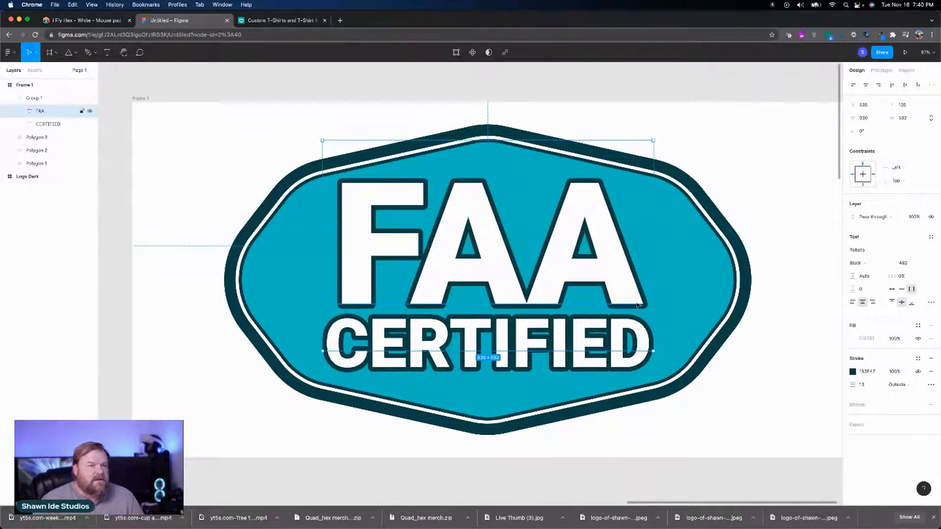
{"action": "left_click", "coordinate": [894, 289]}
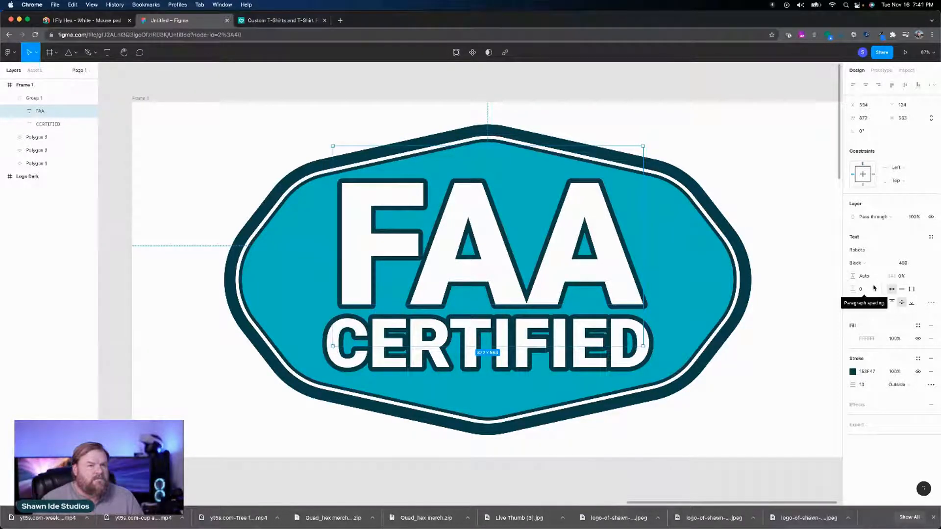
{"action": "left_click", "coordinate": [905, 278]}
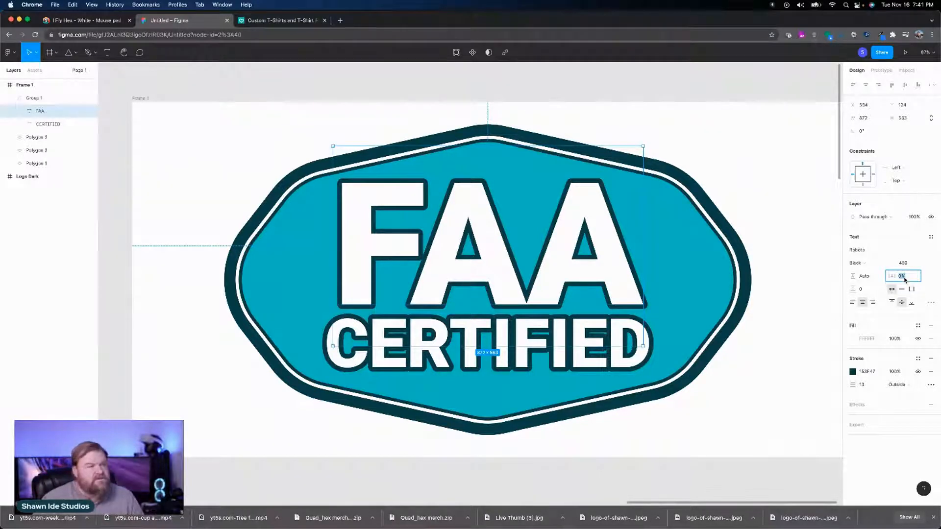
{"action": "type", "text": "10"}
{"action": "key", "text": "Return"}
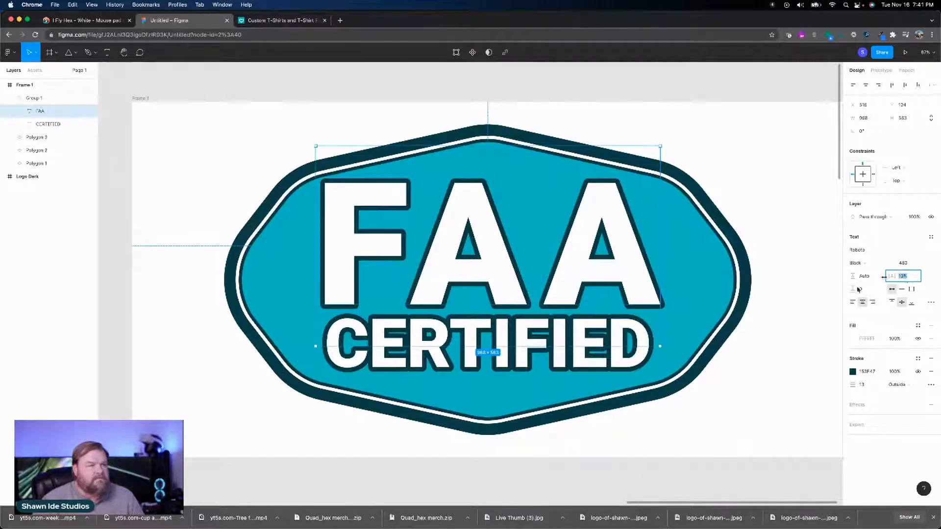
Step: Set the CERTIFIED text's letter spacing to 10% and widen its text box on both sides to about 1141 so it fits one line
{"action": "left_click", "coordinate": [612, 365]}
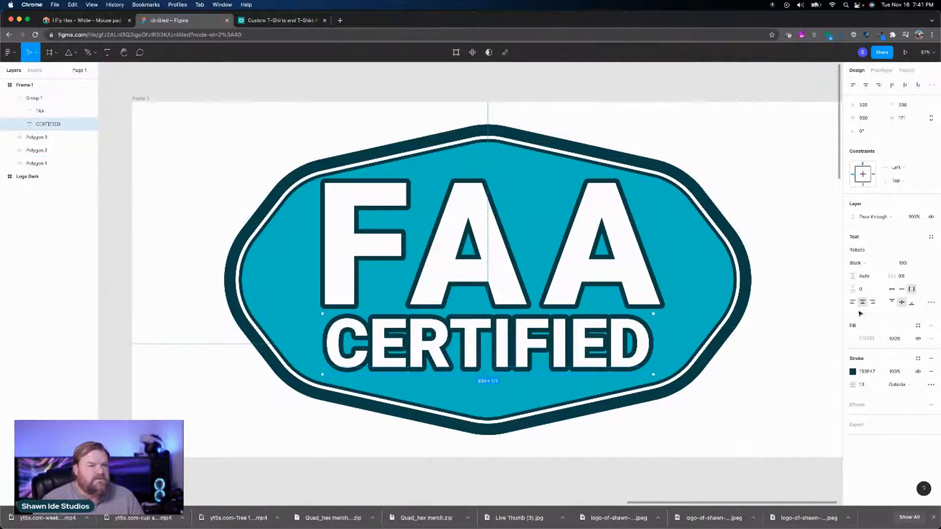
{"action": "left_click", "coordinate": [901, 281]}
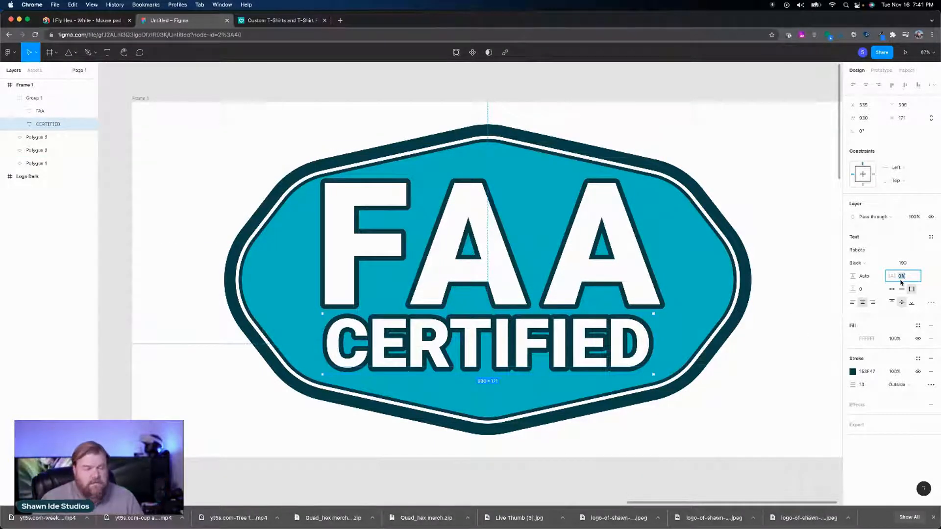
{"action": "type", "text": "10"}
{"action": "key", "text": "Return"}
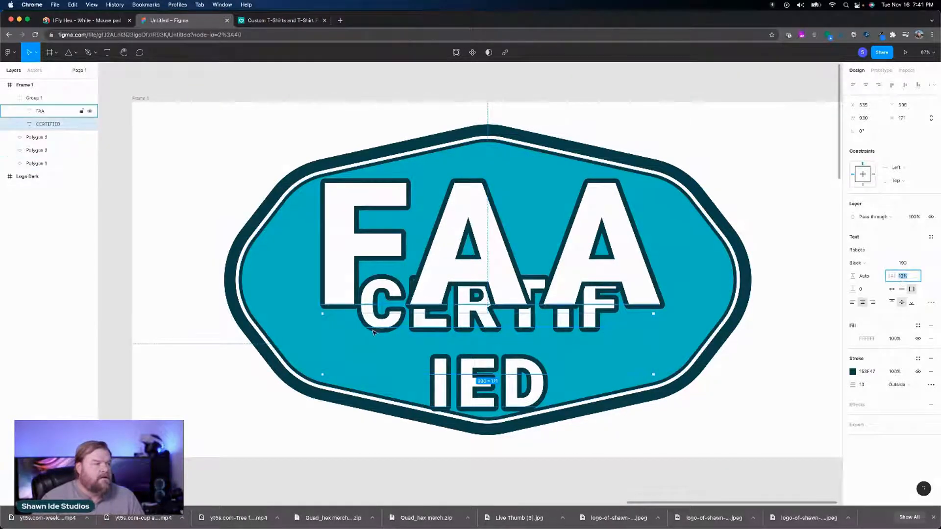
{"action": "left_click_drag", "start_coordinate": [322, 343], "coordinate": [283, 335]}
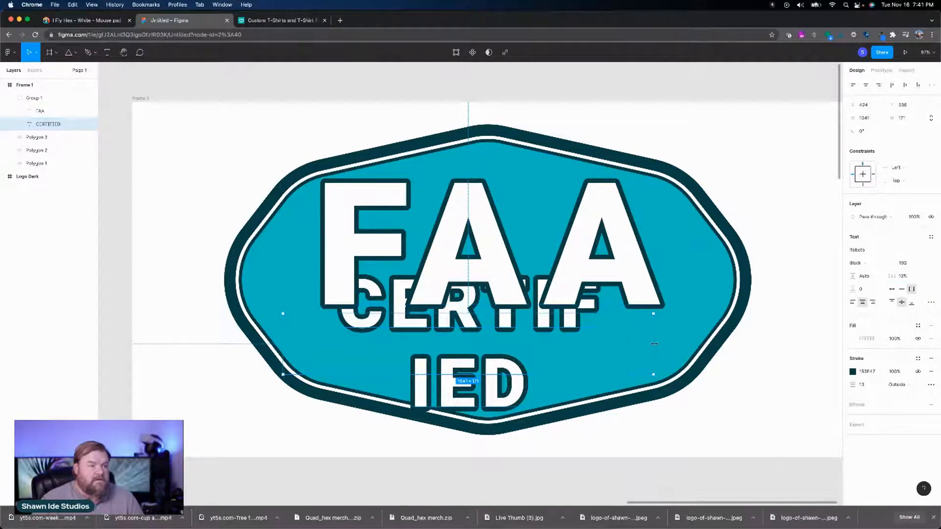
{"action": "left_click_drag", "start_coordinate": [653, 343], "coordinate": [689, 339]}
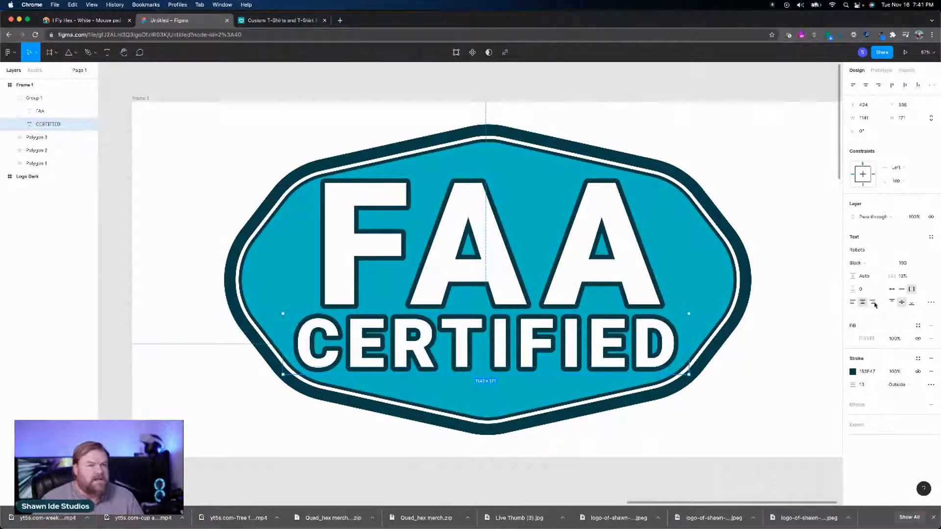
Step: Reduce the CERTIFIED font size to 180 and shift the word slightly to center it under FAA
{"action": "left_click", "coordinate": [903, 265]}
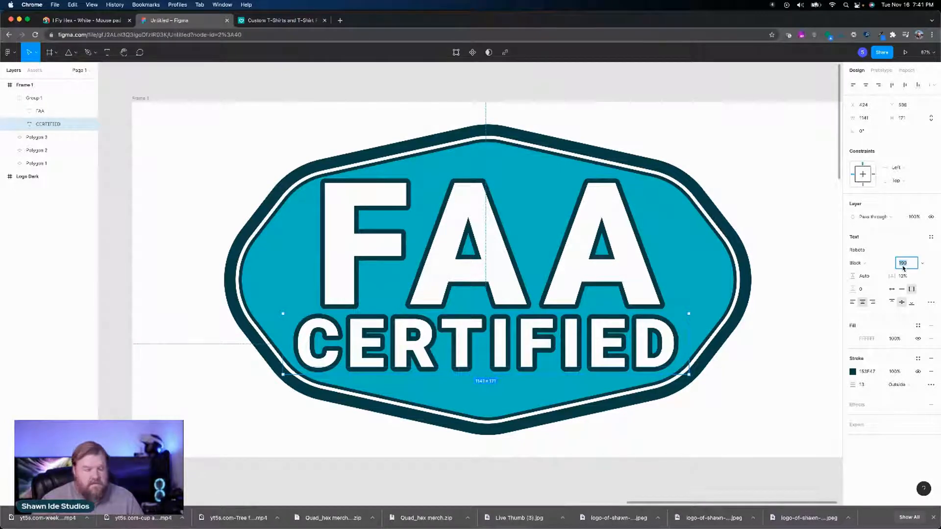
{"action": "key", "text": "shift+Down"}
{"action": "key", "text": "shift+Down"}
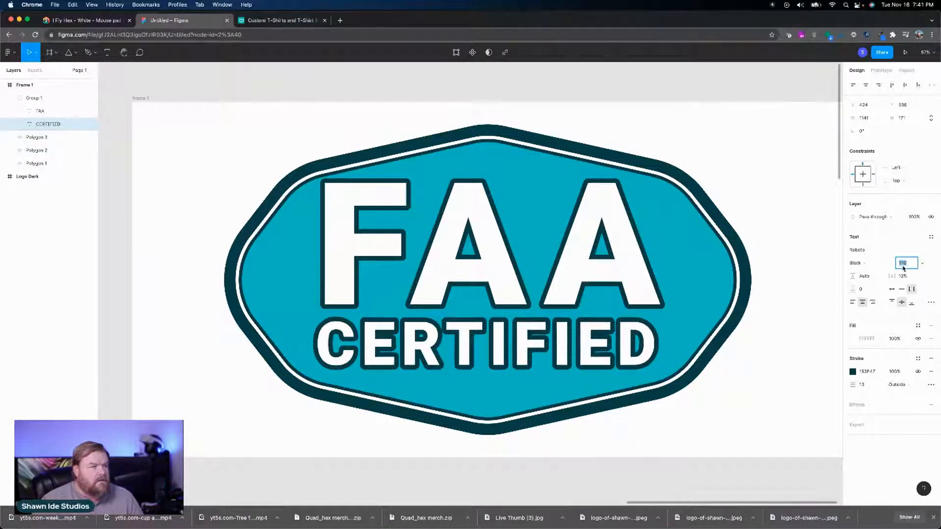
{"action": "key", "text": "shift+Up"}
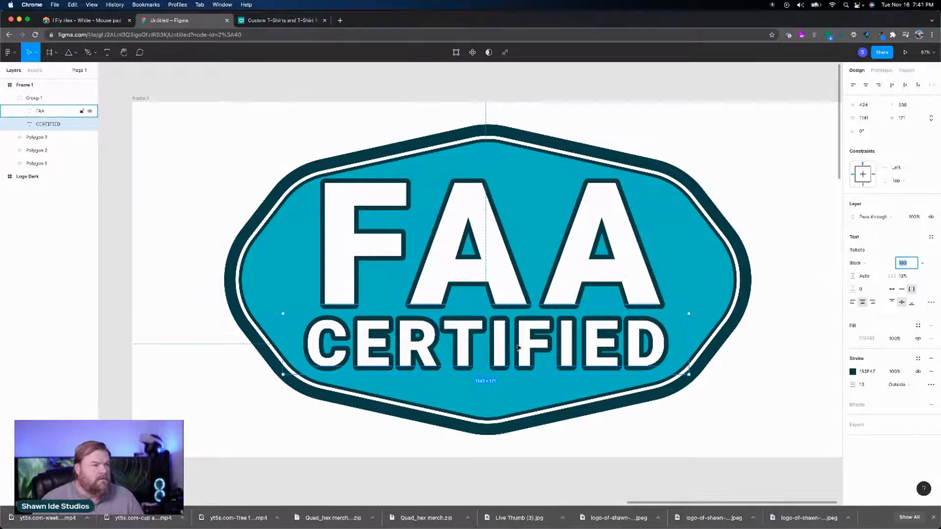
{"action": "left_click_drag", "start_coordinate": [504, 348], "coordinate": [506, 346]}
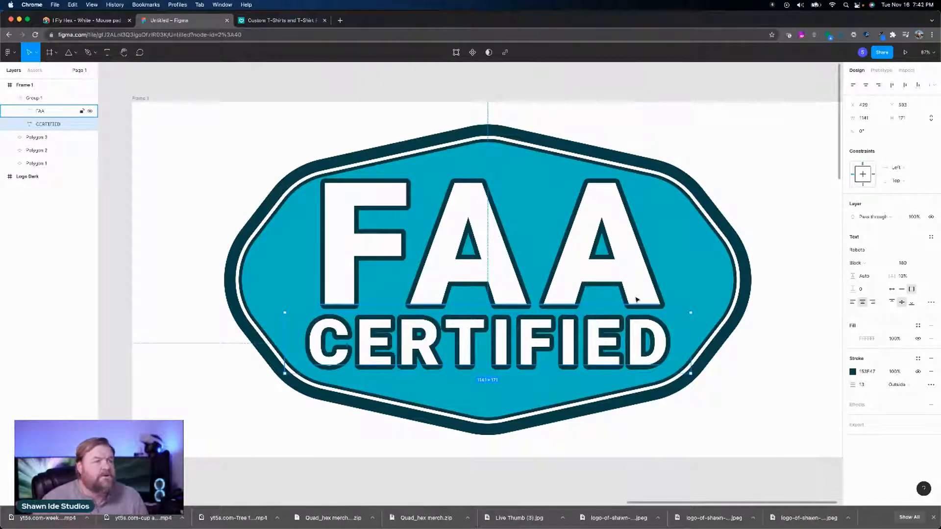
Step: Change the badge polygon's fill from the orange document color to a deeper, fully saturated orange (FF6800)
{"action": "left_click", "coordinate": [681, 297]}
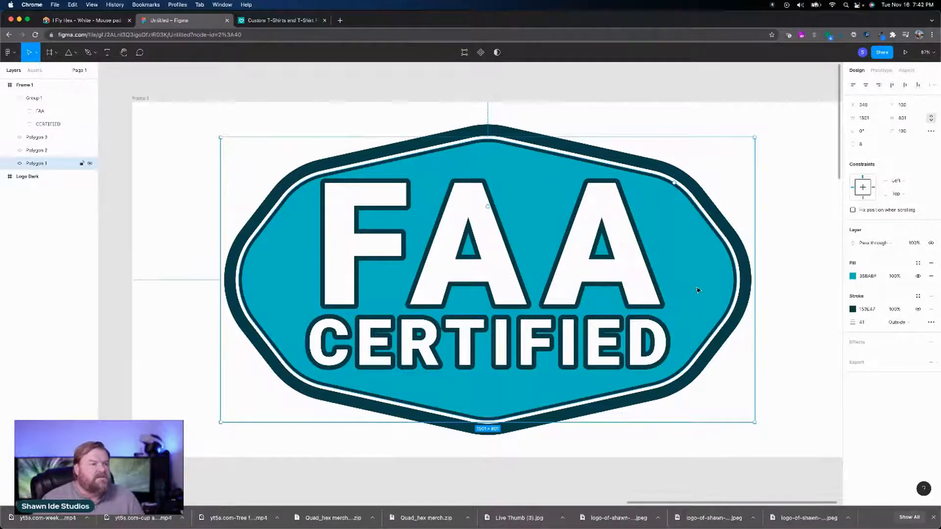
{"action": "left_click", "coordinate": [853, 275]}
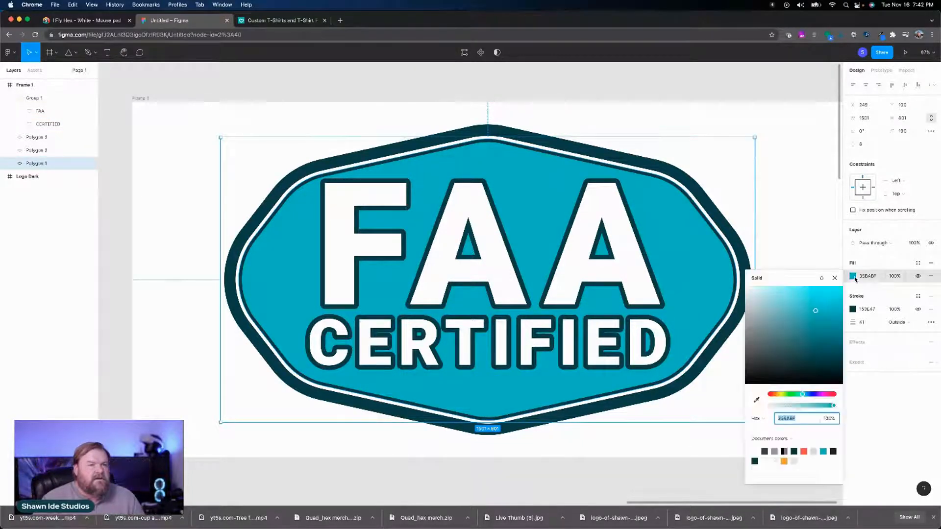
{"action": "left_click", "coordinate": [784, 461]}
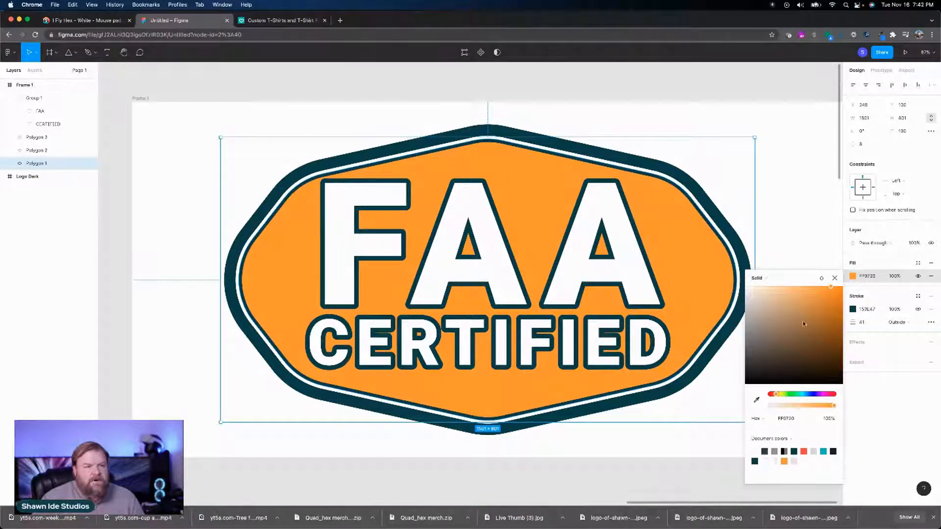
{"action": "left_click_drag", "start_coordinate": [831, 287], "coordinate": [861, 287]}
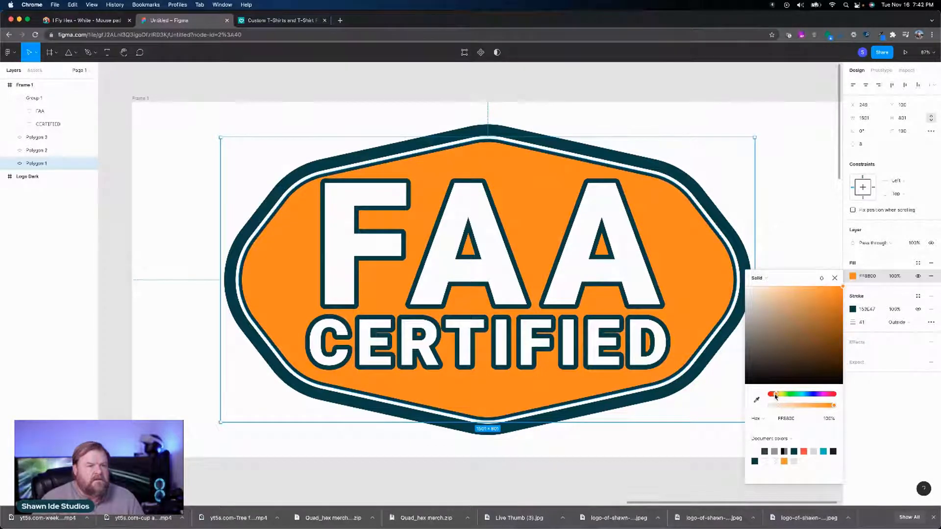
{"action": "left_click_drag", "start_coordinate": [773, 395], "coordinate": [776, 397]}
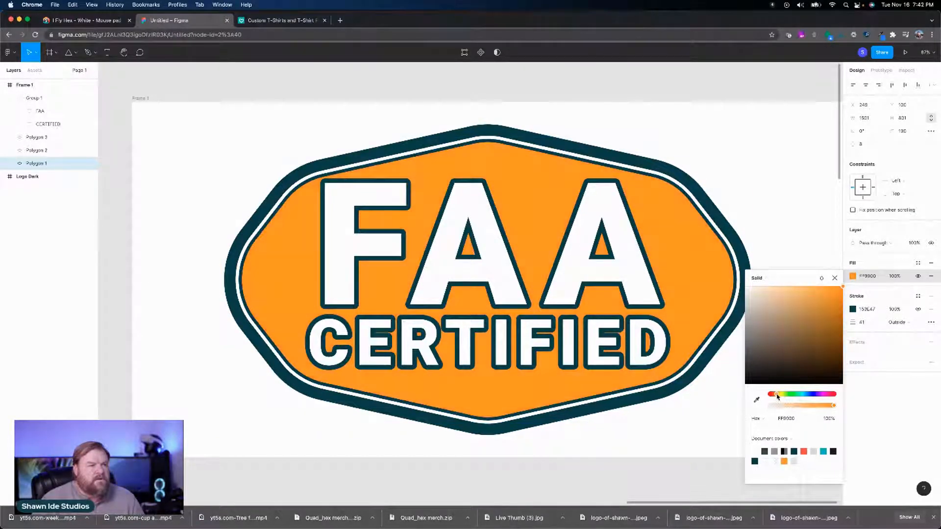
{"action": "left_click_drag", "start_coordinate": [777, 397], "coordinate": [775, 398]}
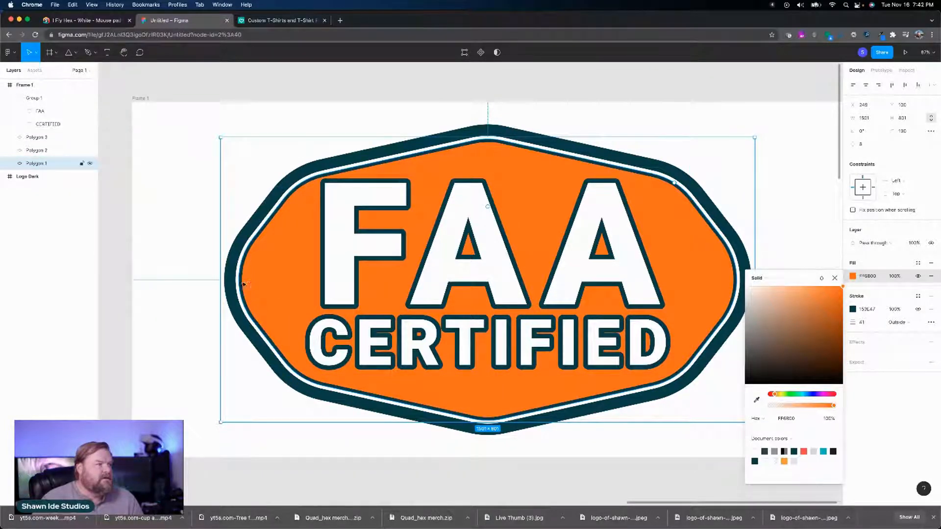
Step: Open the orange badge polygon for vector point editing
{"action": "double_click", "coordinate": [251, 285]}
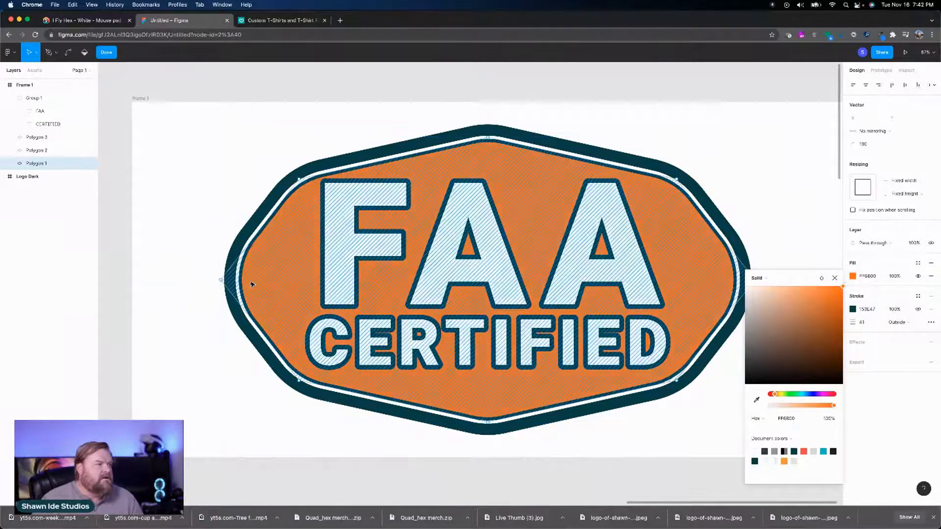
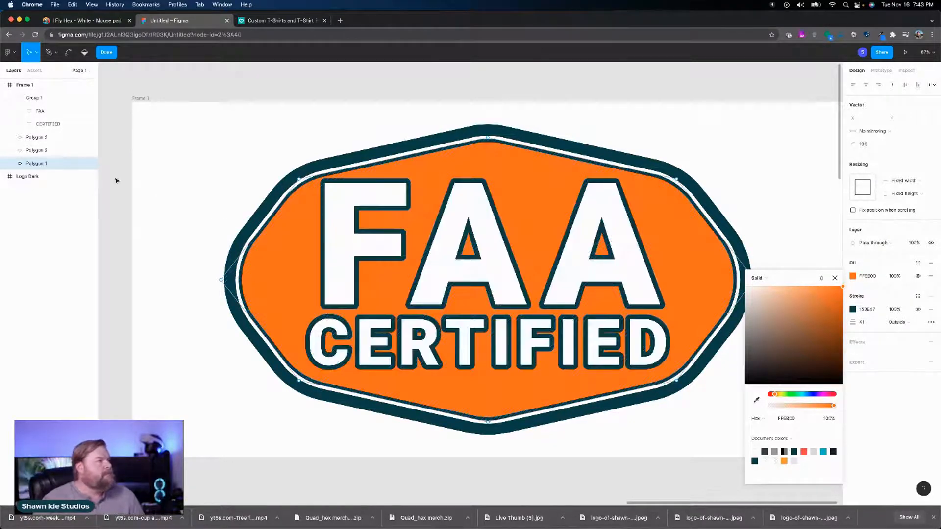
Step: Change the stroke style of the thin inner dark outline (Polygon 3) from solid to dashed
{"action": "left_click", "coordinate": [51, 112]}
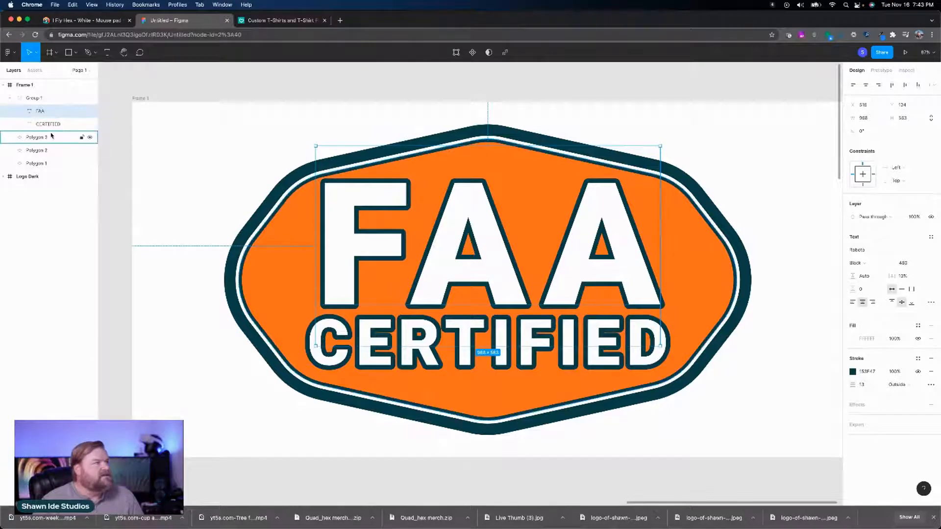
{"action": "left_click", "coordinate": [51, 137]}
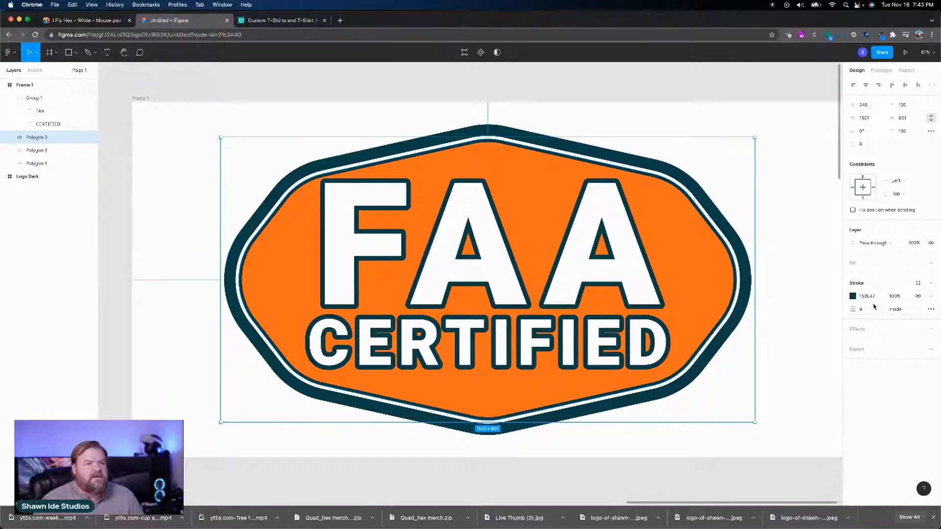
{"action": "left_click", "coordinate": [931, 309]}
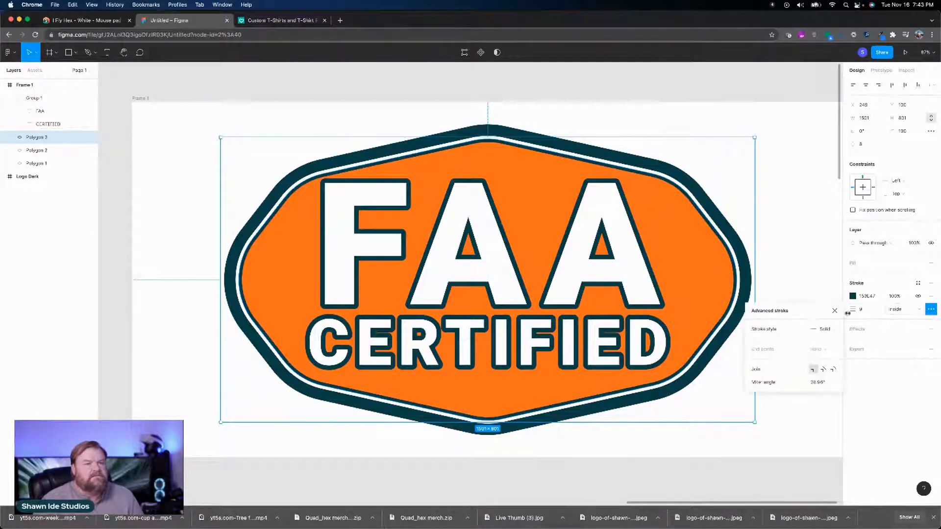
{"action": "left_click", "coordinate": [827, 330]}
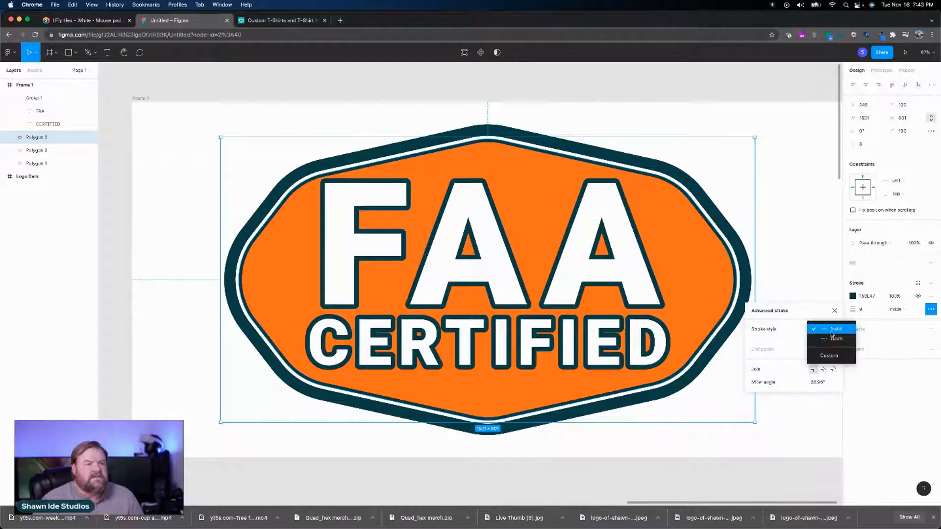
{"action": "left_click", "coordinate": [827, 340]}
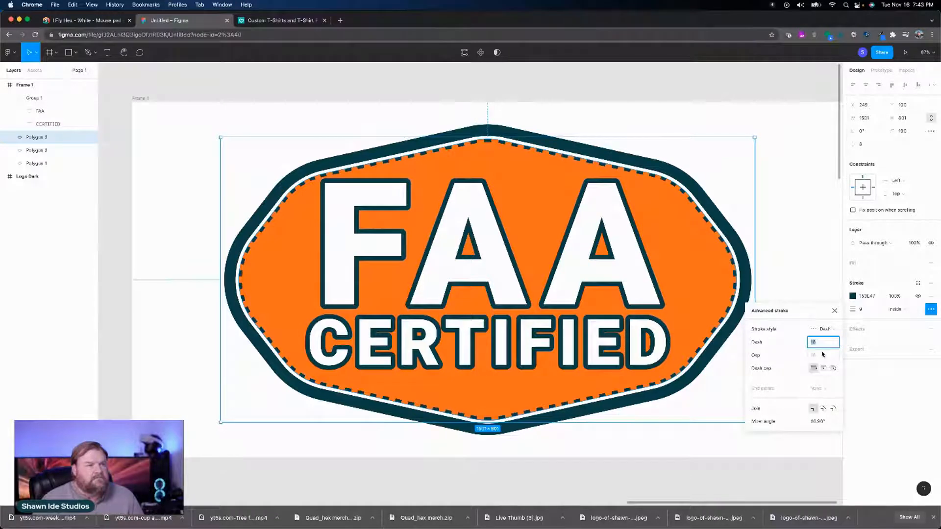
Step: Reduce the gap between the inner outline's dashes and give the stroke rounded dash caps and round joins
{"action": "left_click", "coordinate": [826, 357]}
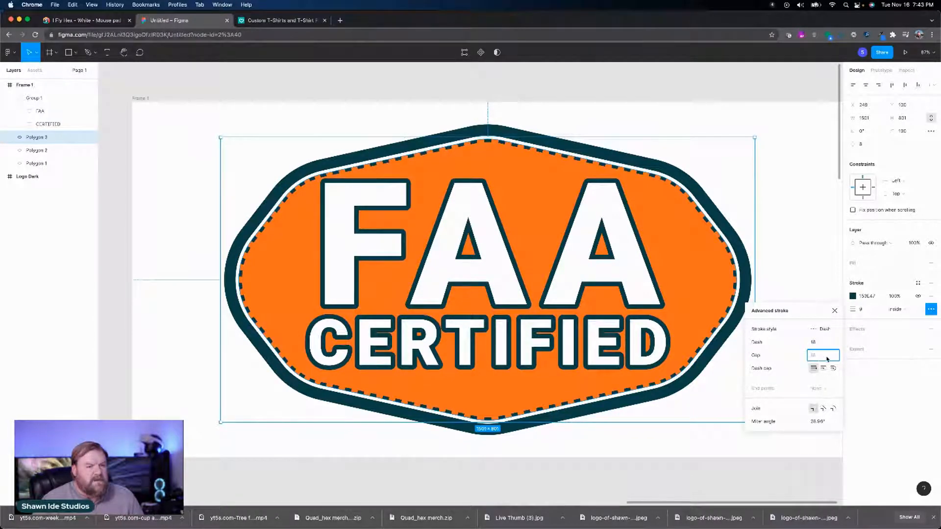
{"action": "key", "text": "Down"}
{"action": "key", "text": "Down"}
{"action": "key", "text": "Down"}
{"action": "key", "text": "Down"}
{"action": "key", "text": "Down"}
{"action": "key", "text": "Down"}
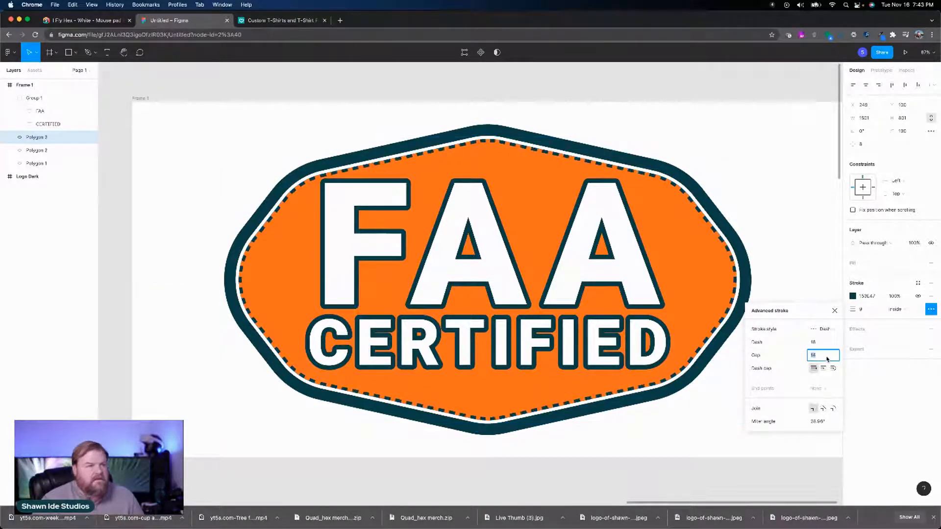
{"action": "key", "text": "Down"}
{"action": "key", "text": "Down"}
{"action": "key", "text": "Down"}
{"action": "key", "text": "Down"}
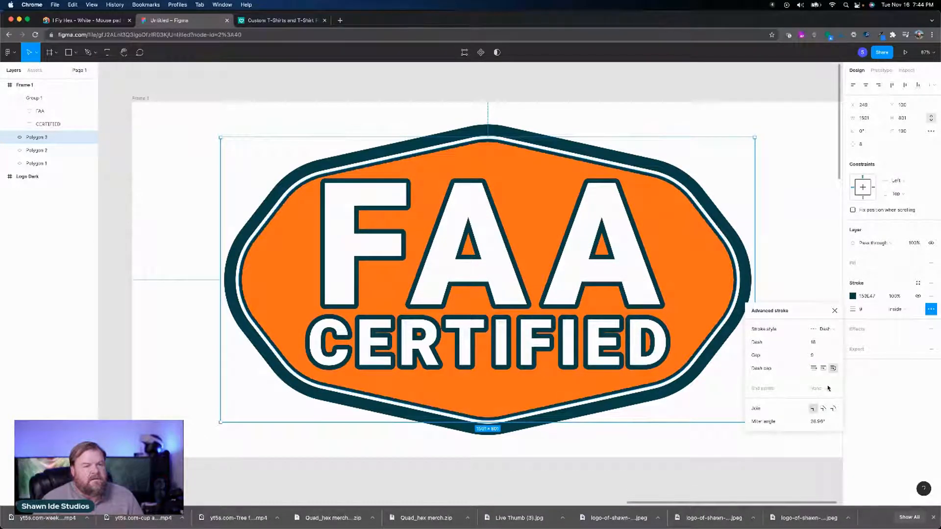
{"action": "left_click", "coordinate": [833, 409]}
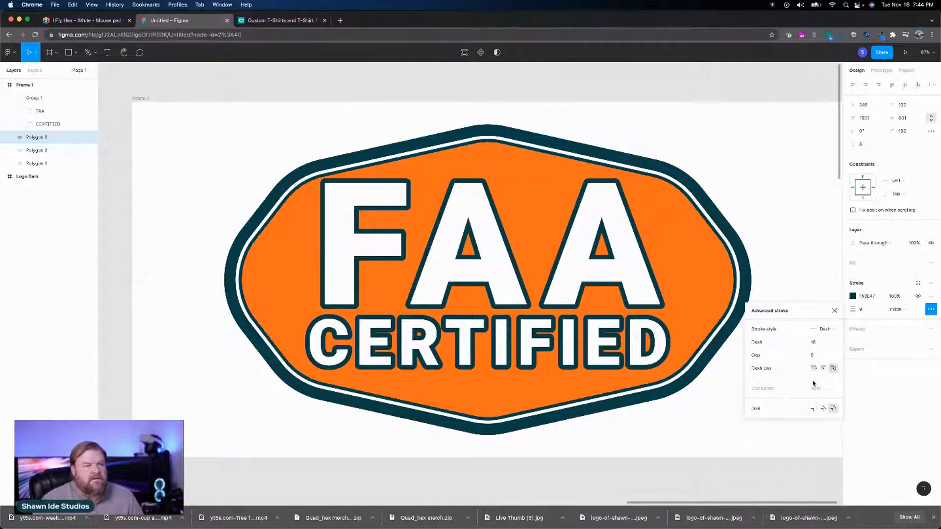
Step: Widen the dash gap of the inner outline until the rounded dashes are clearly separated, keeping the dash length at 18
{"action": "left_click", "coordinate": [813, 355]}
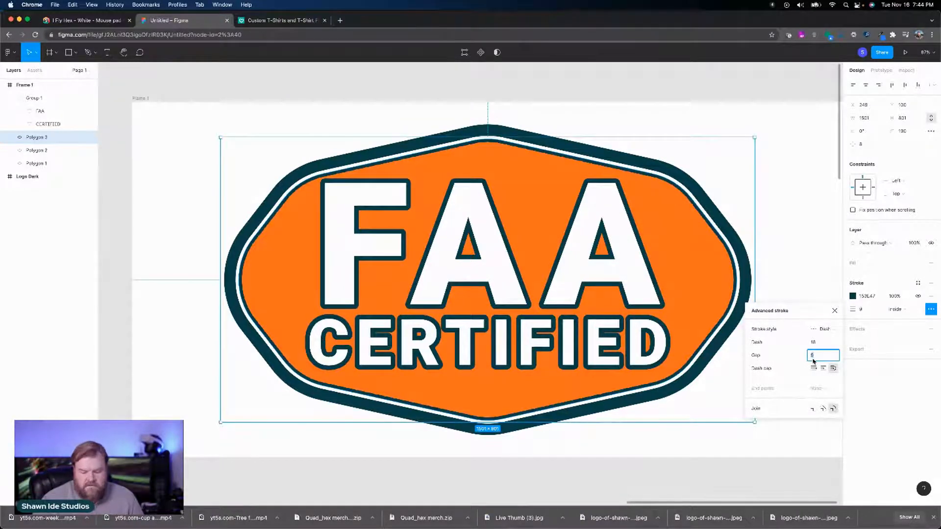
{"action": "key", "text": "Up"}
{"action": "key", "text": "Up"}
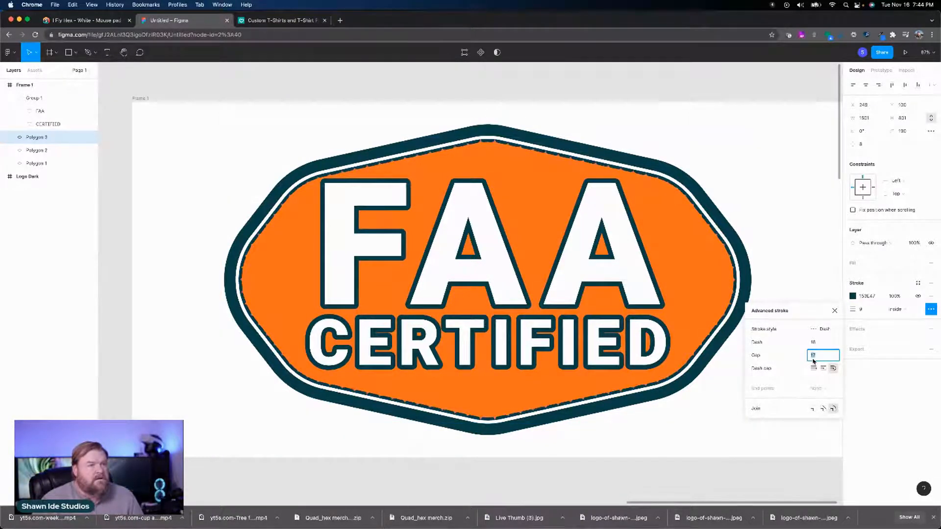
{"action": "key", "text": "Up"}
{"action": "key", "text": "Up"}
{"action": "key", "text": "Up"}
{"action": "key", "text": "Up"}
{"action": "key", "text": "Up"}
{"action": "key", "text": "Up"}
{"action": "key", "text": "Up"}
{"action": "key", "text": "Up"}
{"action": "key", "text": "Up"}
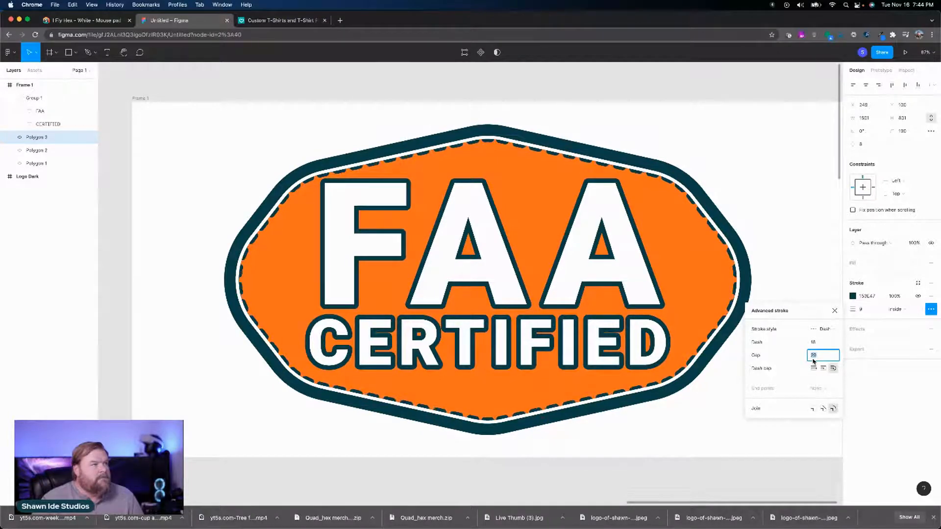
{"action": "key", "text": "Up"}
{"action": "key", "text": "Up"}
{"action": "key", "text": "Up"}
{"action": "key", "text": "Up"}
{"action": "key", "text": "Up"}
{"action": "key", "text": "Up"}
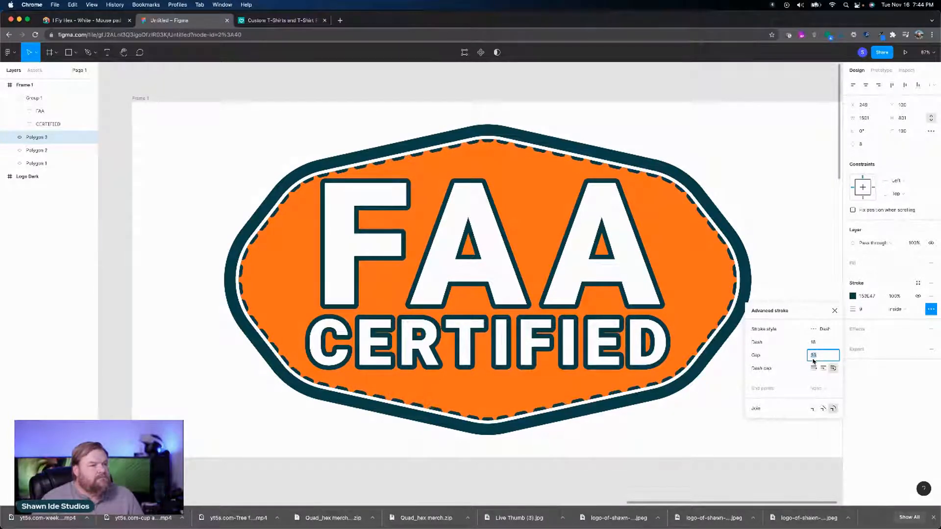
{"action": "key", "text": "Up"}
{"action": "key", "text": "Up"}
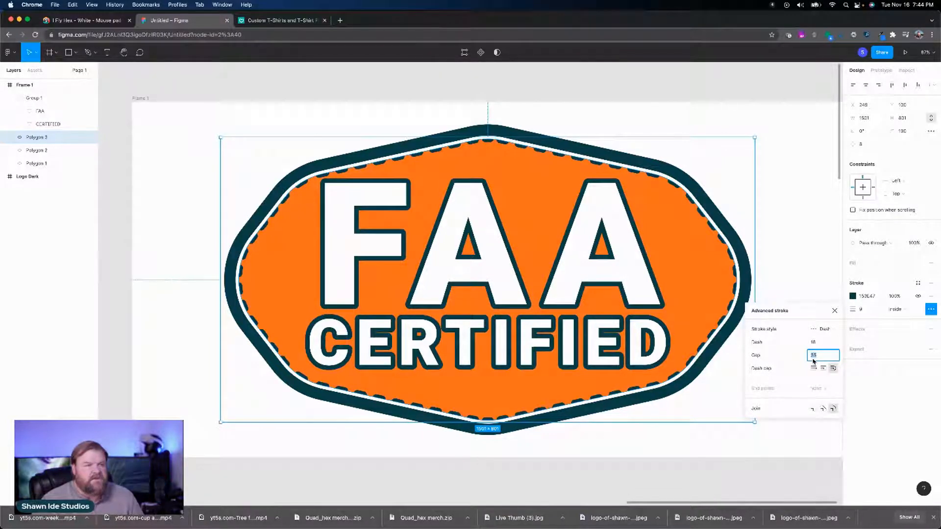
{"action": "key", "text": "Down"}
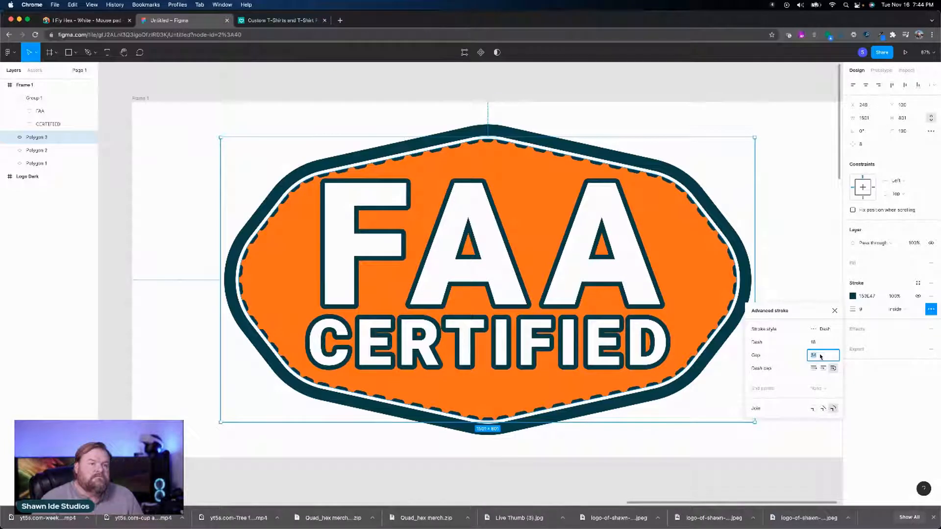
{"action": "left_click", "coordinate": [826, 358]}
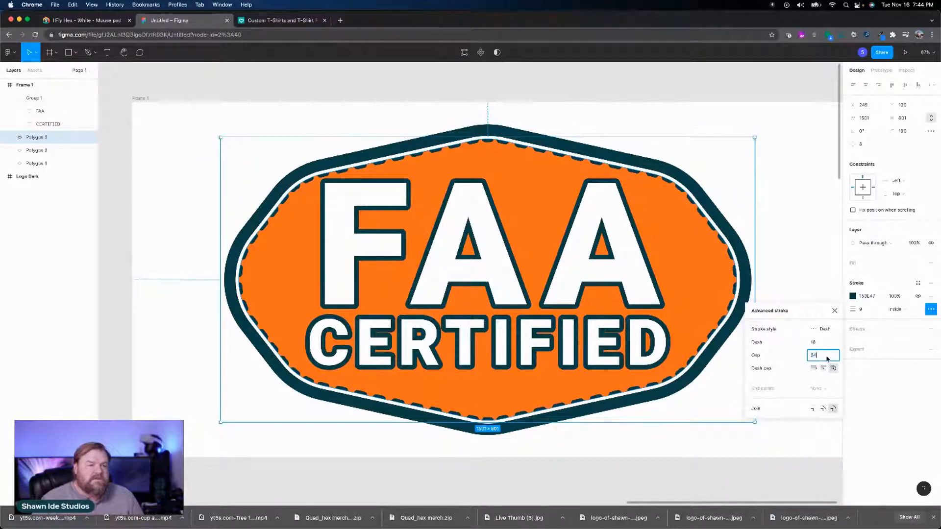
{"action": "key", "text": "BackSpace"}
{"action": "type", "text": "8"}
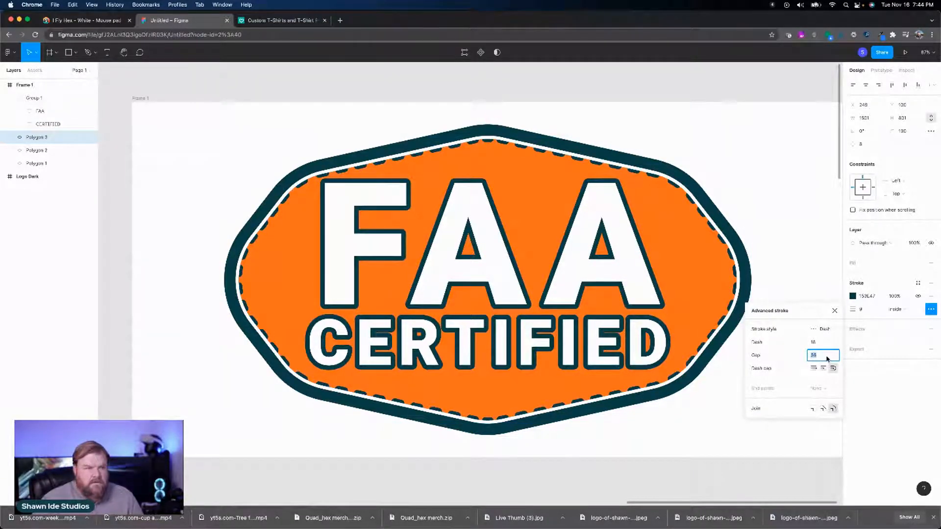
{"action": "key", "text": "Return"}
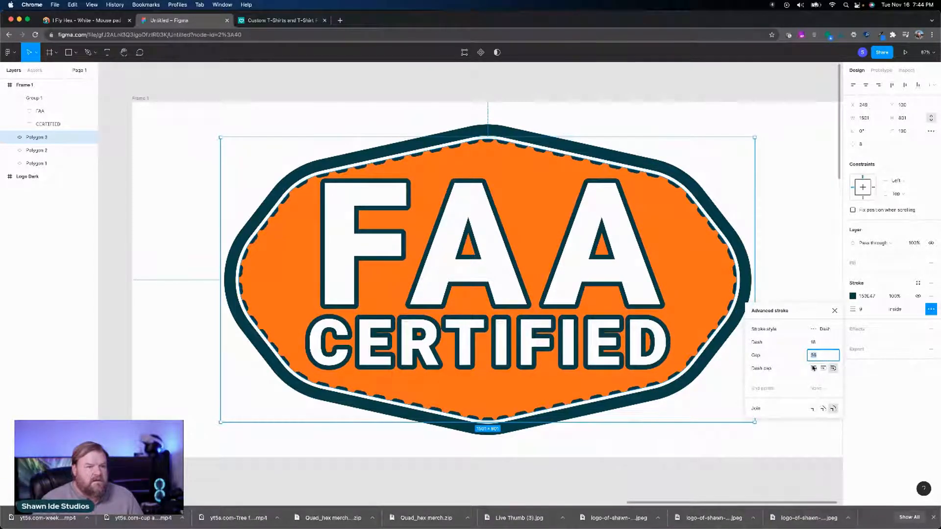
{"action": "left_click", "coordinate": [835, 311]}
Step: Align the dashed outline's stroke to the center of its path and thicken it to 14
{"action": "left_click", "coordinate": [897, 309]}
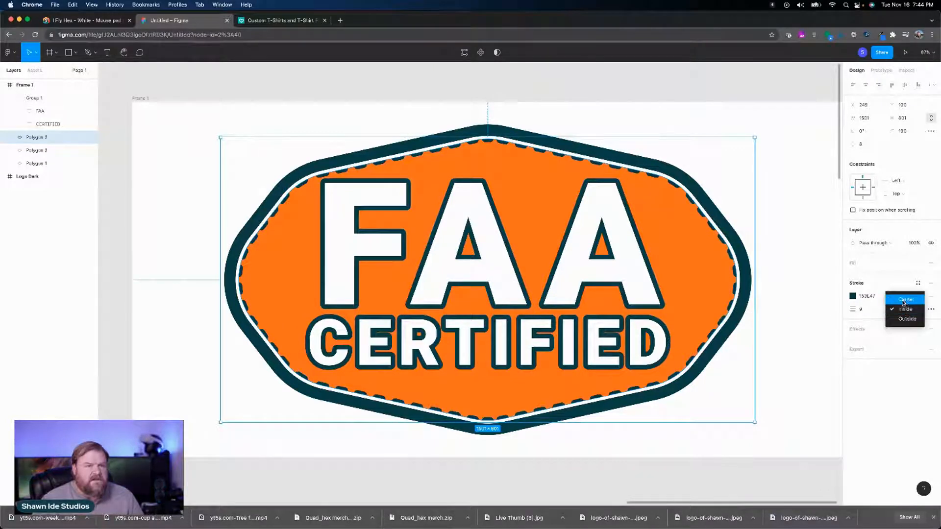
{"action": "left_click", "coordinate": [903, 302]}
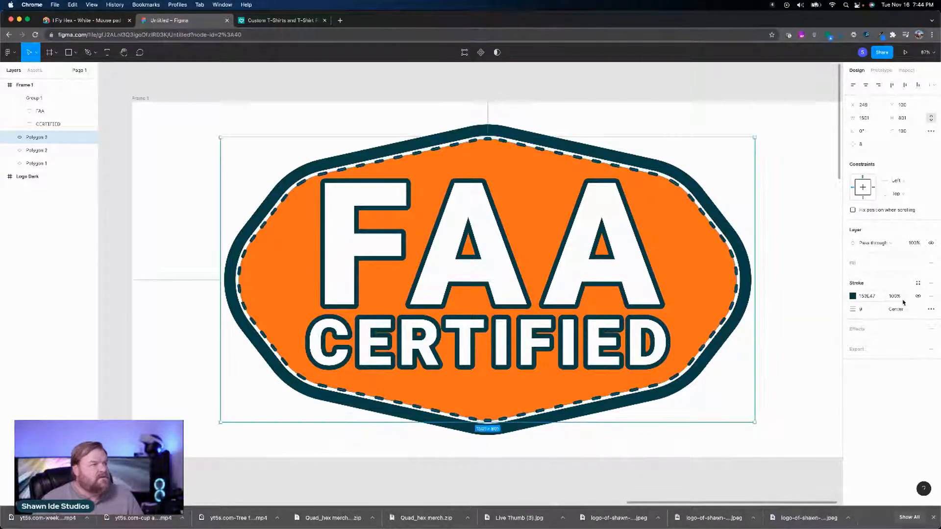
{"action": "left_click", "coordinate": [873, 312]}
{"action": "key", "text": "Up"}
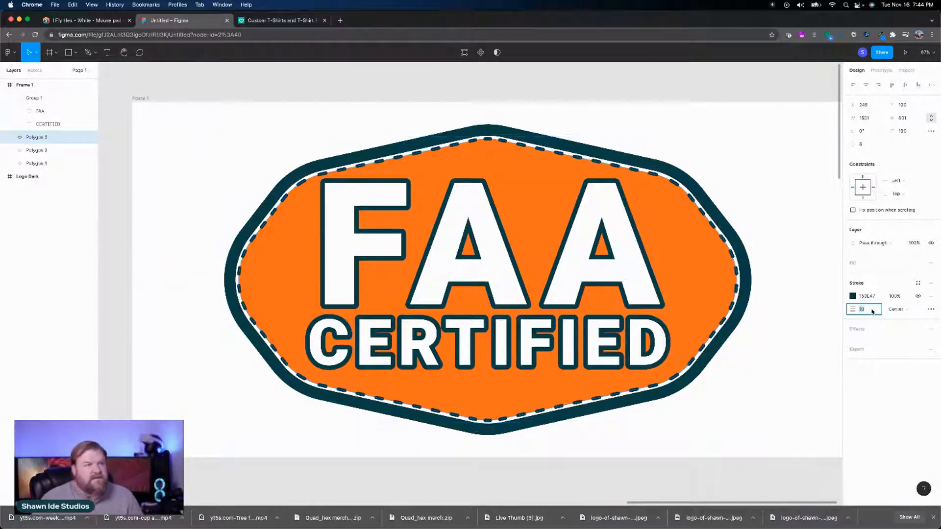
{"action": "key", "text": "Up"}
{"action": "key", "text": "Up"}
{"action": "key", "text": "Up"}
{"action": "key", "text": "Up"}
{"action": "key", "text": "Up"}
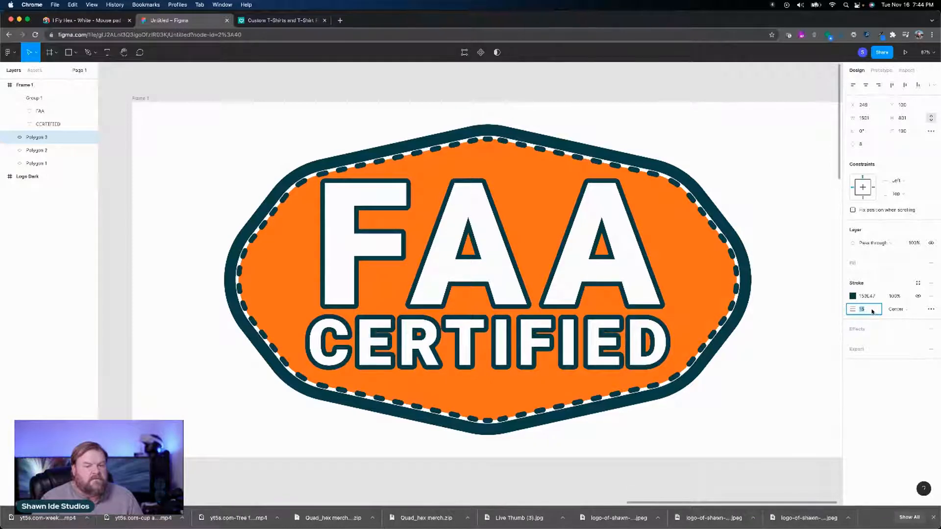
{"action": "key", "text": "Down"}
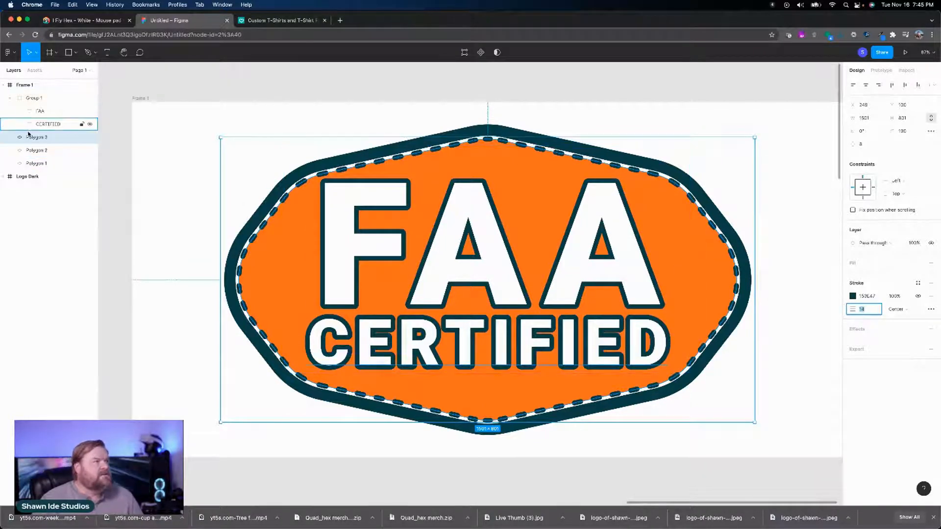
Step: Shift the fill hue of the badge's base polygon (Polygon 1) to a slightly redder orange (FF5C00) at full opacity
{"action": "left_click", "coordinate": [45, 162]}
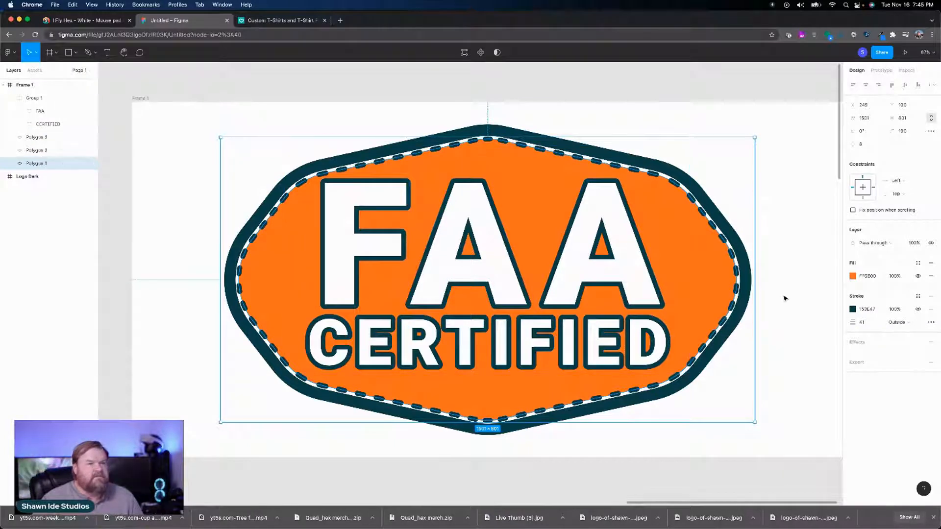
{"action": "left_click", "coordinate": [853, 276]}
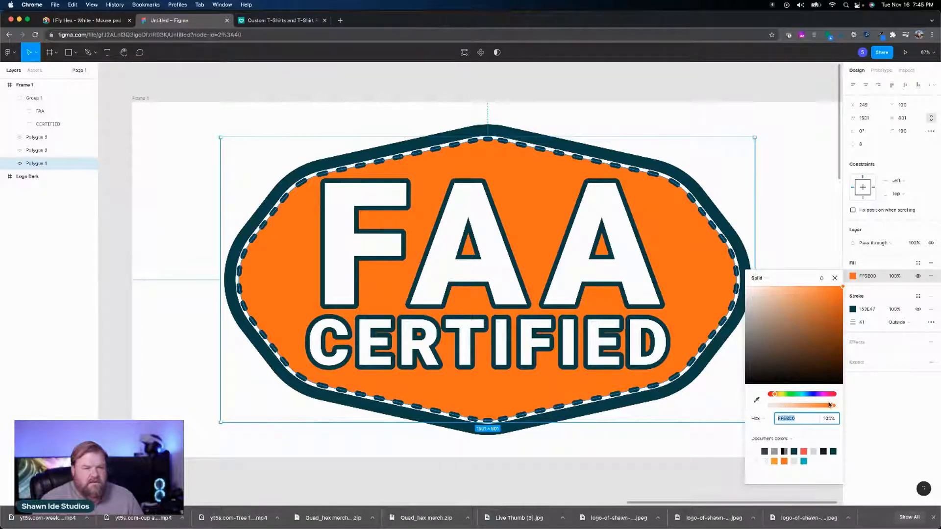
{"action": "left_click_drag", "start_coordinate": [777, 395], "coordinate": [775, 396]}
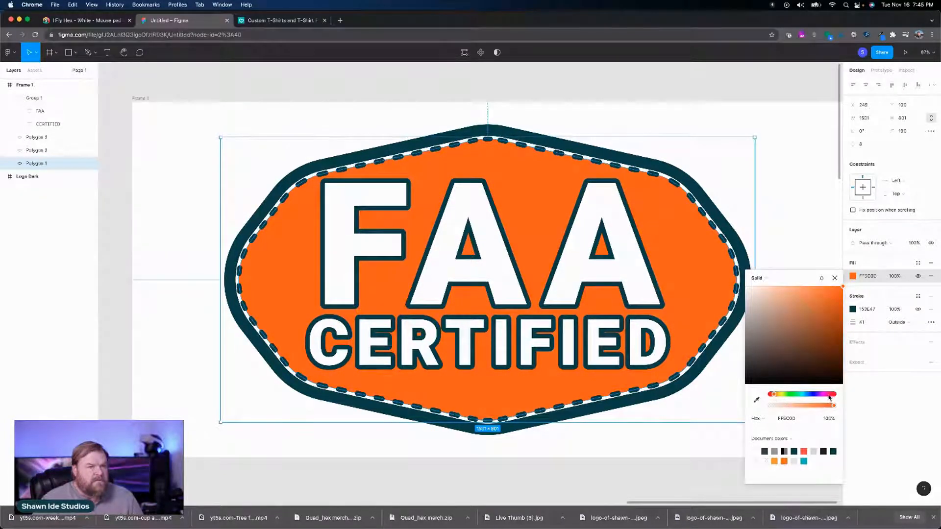
{"action": "left_click_drag", "start_coordinate": [833, 409], "coordinate": [844, 411]}
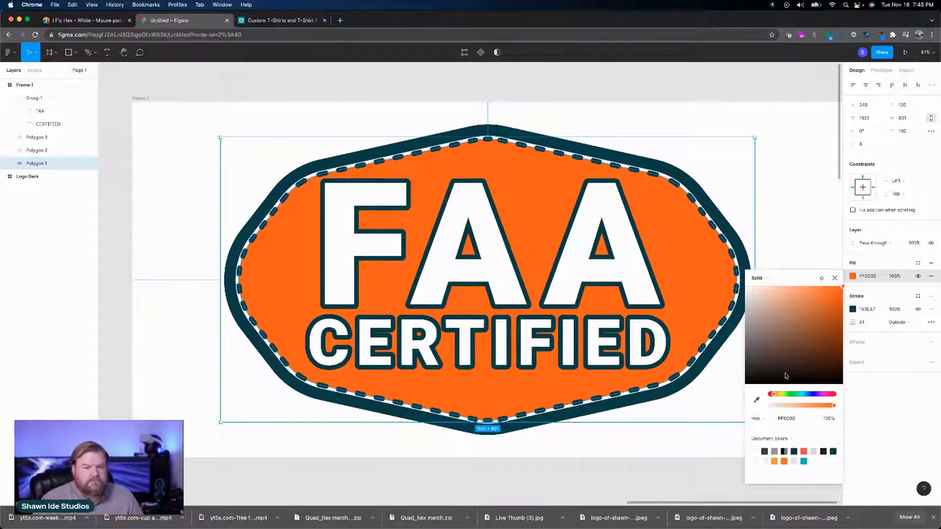
Step: Reduce the font size of the FAA text inside the badge's text group to 420
{"action": "left_click", "coordinate": [593, 280]}
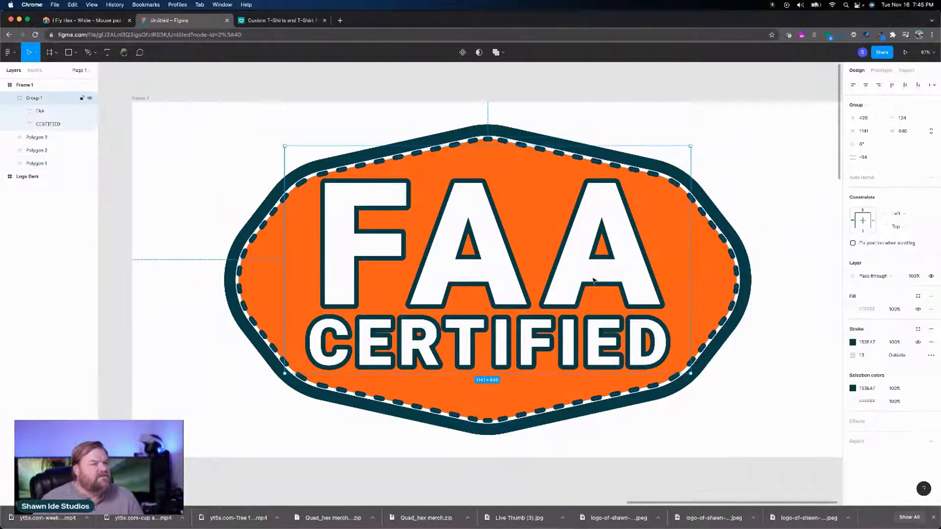
{"action": "double_click", "coordinate": [568, 293]}
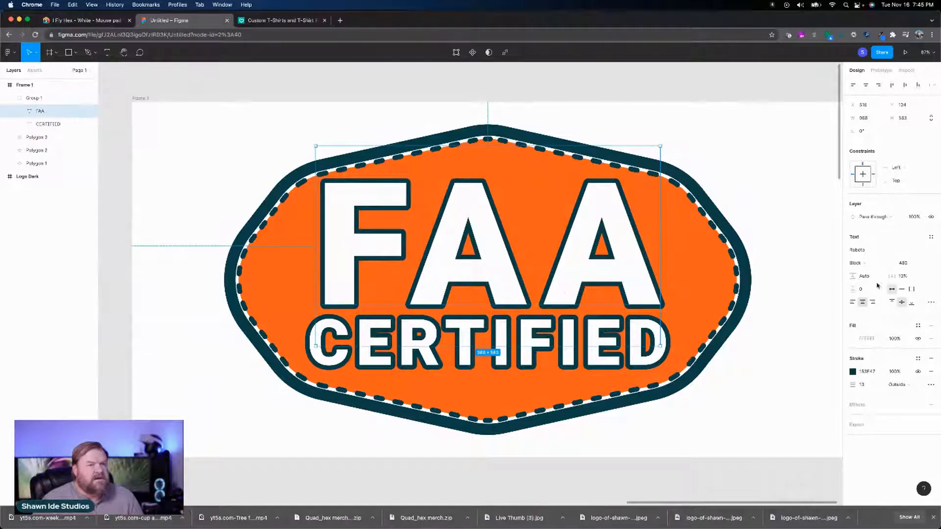
{"action": "left_click", "coordinate": [902, 263]}
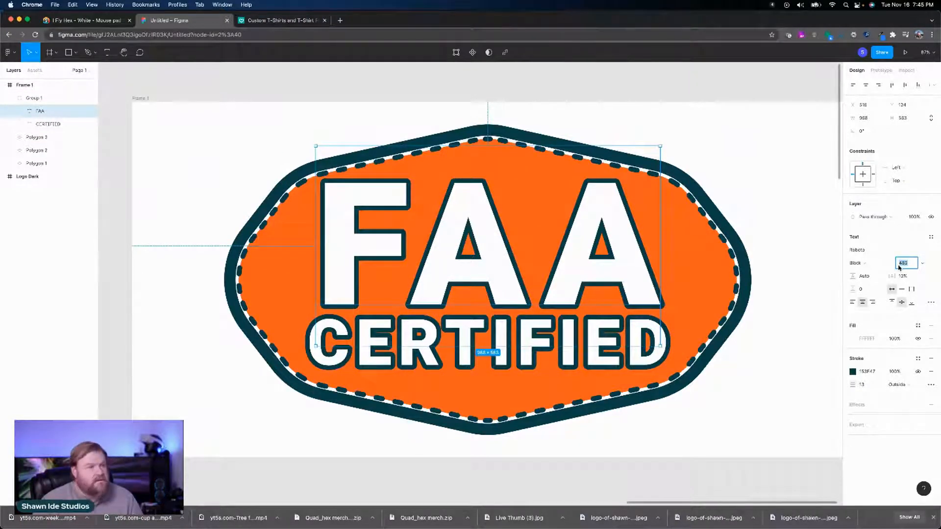
{"action": "key", "text": "shift+Down"}
{"action": "key", "text": "shift+Down"}
{"action": "key", "text": "shift+Down"}
{"action": "key", "text": "shift+Down"}
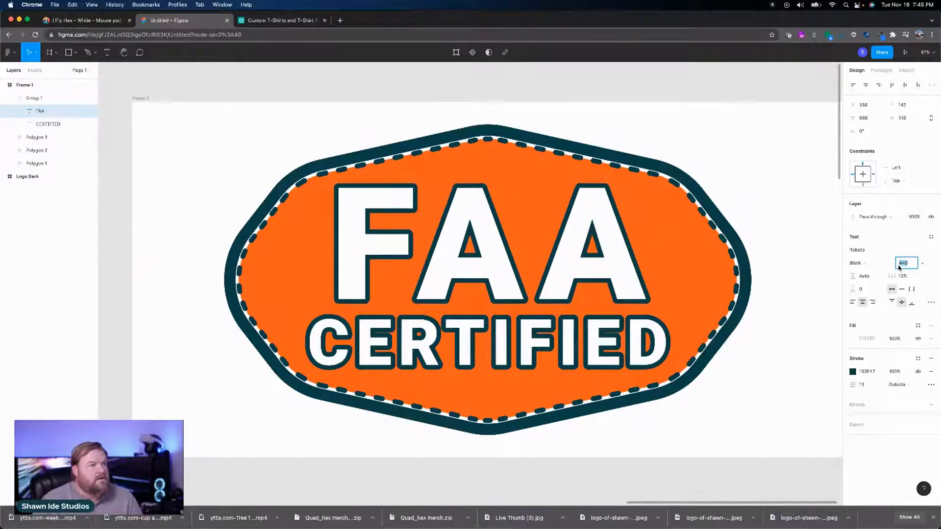
{"action": "key", "text": "shift+Down"}
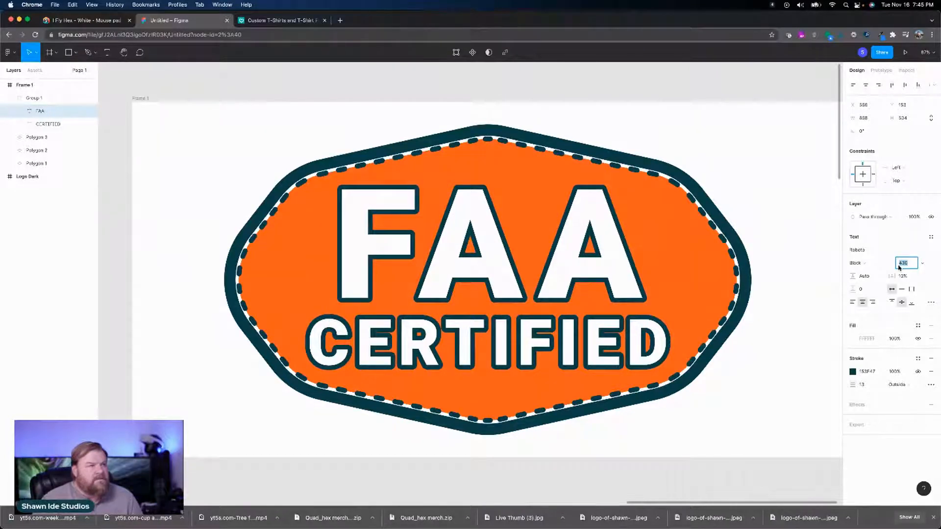
{"action": "key", "text": "shift+Down"}
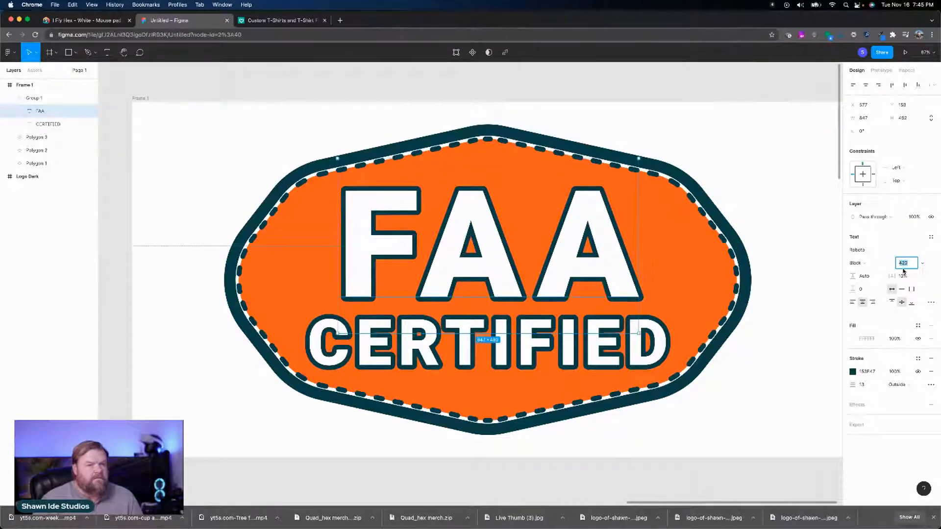
Step: Reduce the font size of the CERTIFIED text to 160
{"action": "left_click", "coordinate": [484, 338]}
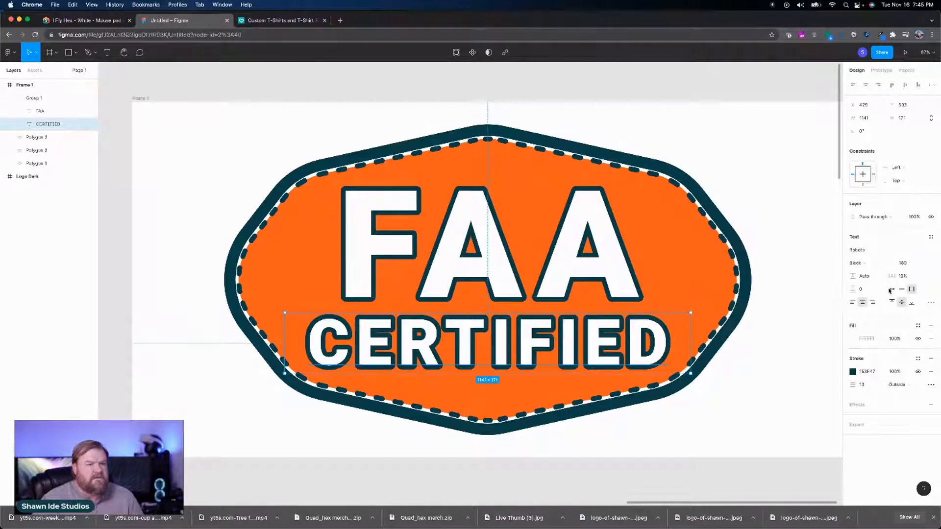
{"action": "left_click", "coordinate": [905, 265]}
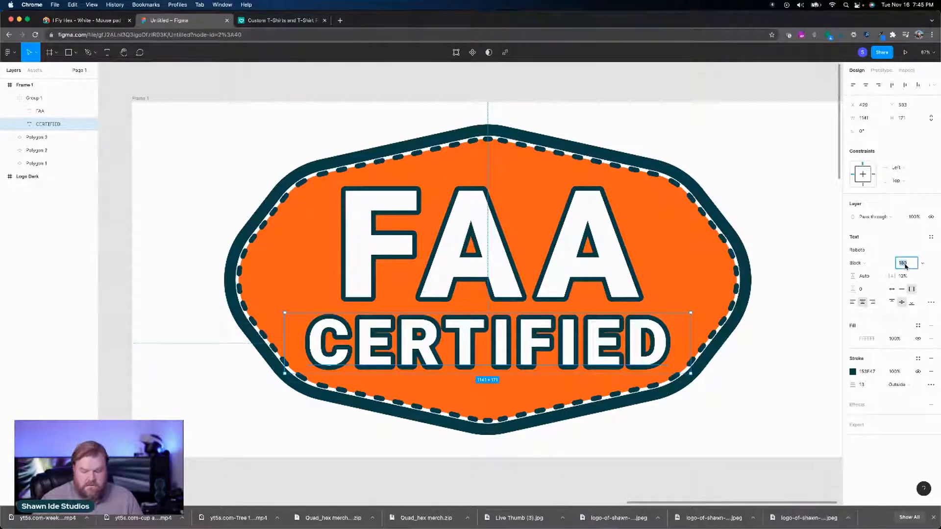
{"action": "key", "text": "shift+Down"}
{"action": "key", "text": "shift+Down"}
{"action": "key", "text": "shift+Down"}
{"action": "key", "text": "shift+Down"}
{"action": "key", "text": "shift+Down"}
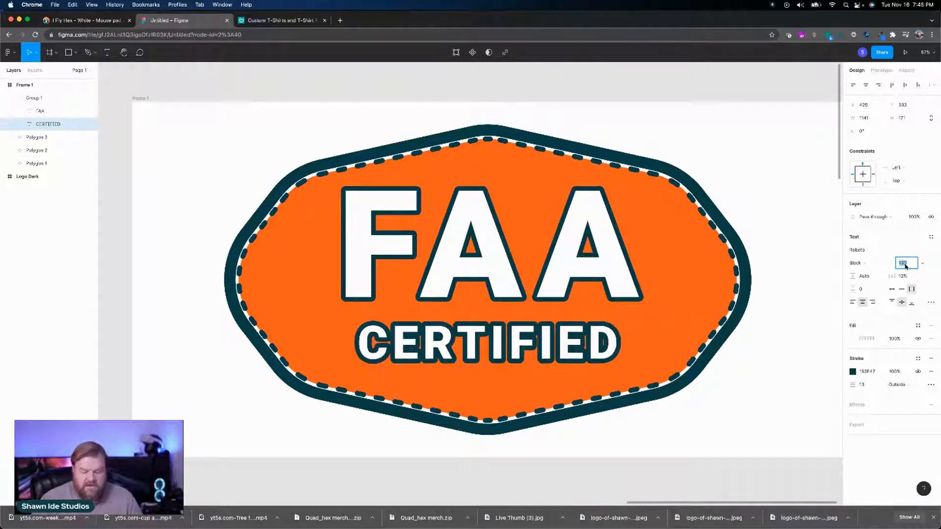
{"action": "key", "text": "shift+Up"}
{"action": "key", "text": "shift+Up"}
{"action": "key", "text": "shift+Up"}
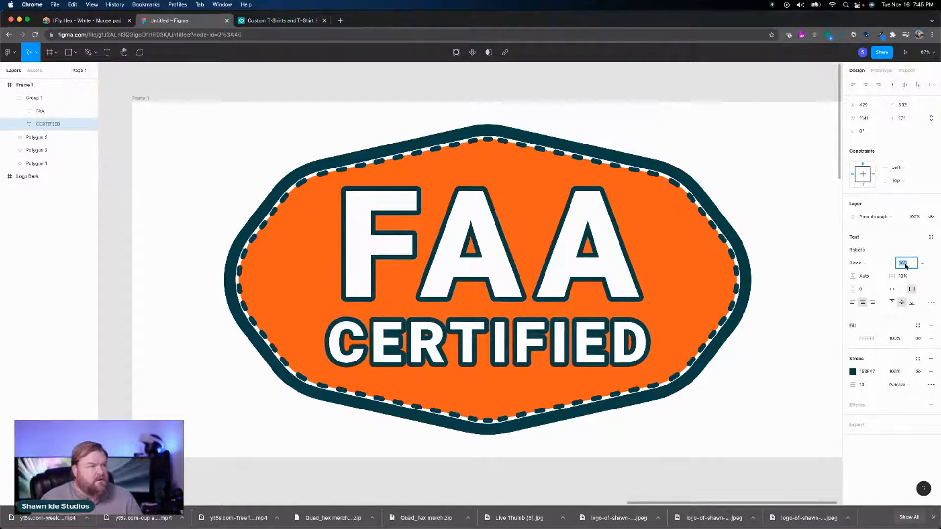
{"action": "key", "text": "shift+Down"}
{"action": "key", "text": "shift+Up"}
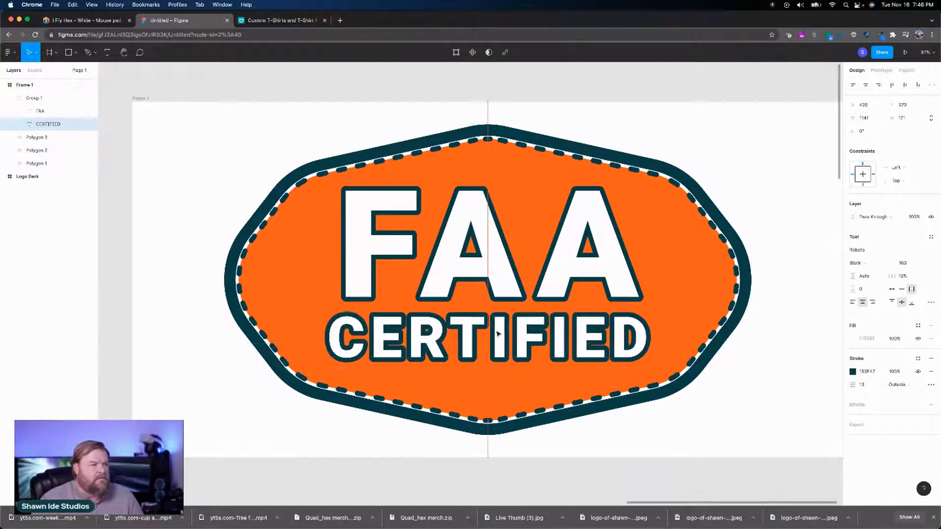
Step: Move the CERTIFIED text slightly up toward FAA and align both texts on their horizontal centers
{"action": "left_click_drag", "start_coordinate": [497, 339], "coordinate": [499, 332]}
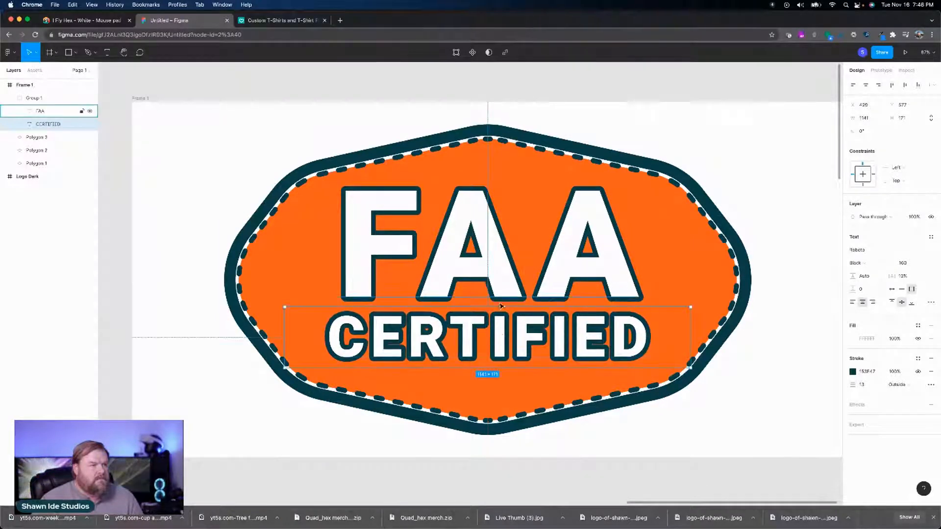
{"action": "left_click", "coordinate": [502, 294], "text": "shift"}
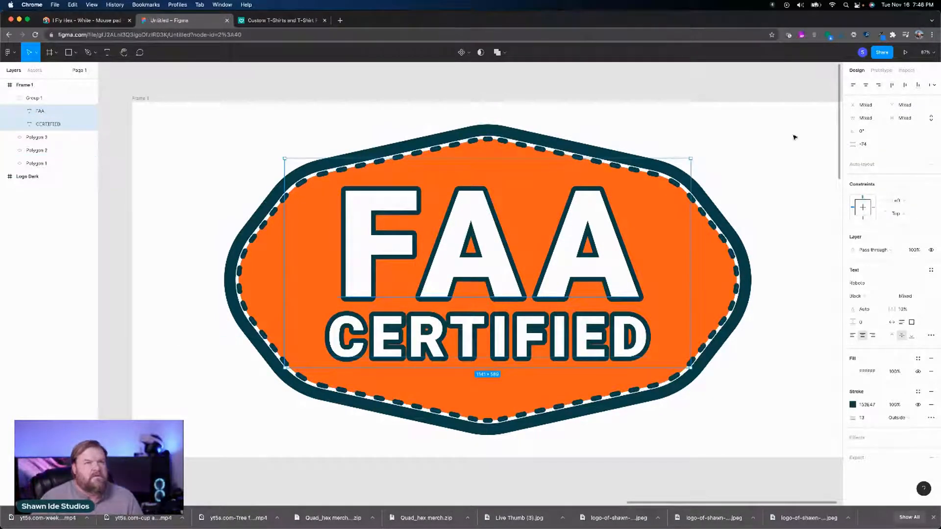
{"action": "left_click", "coordinate": [866, 85]}
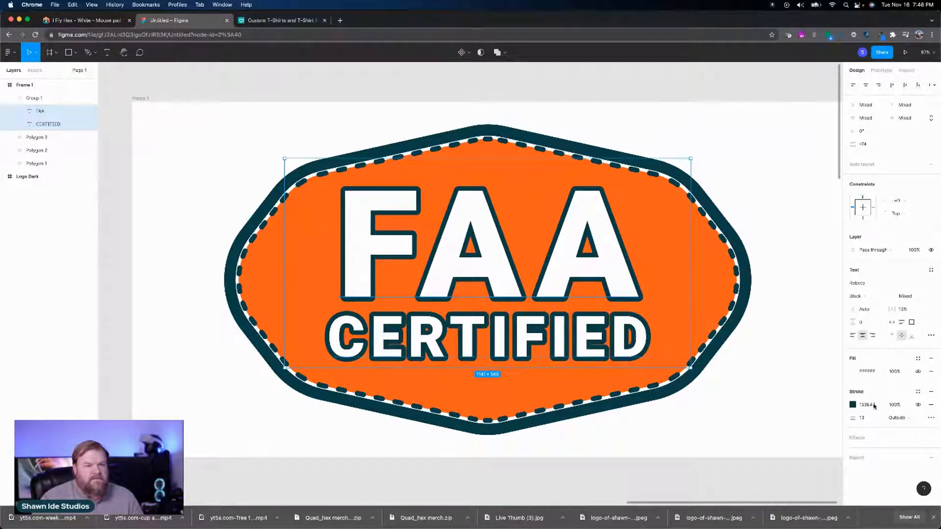
Step: Thin the outside stroke of both the FAA and CERTIFIED texts to 9
{"action": "left_click", "coordinate": [861, 417]}
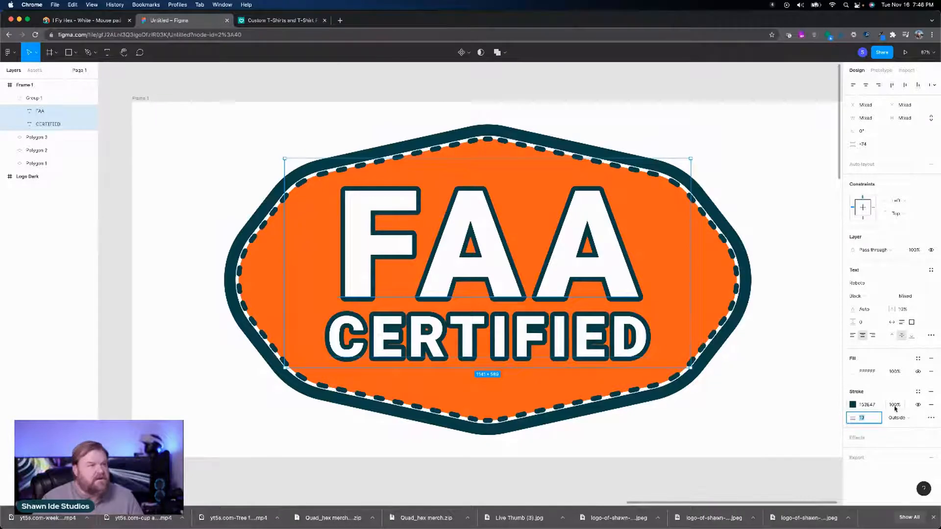
{"action": "key", "text": "shift+Down"}
{"action": "key", "text": "Up"}
{"action": "key", "text": "Up"}
{"action": "key", "text": "Up"}
{"action": "key", "text": "Up"}
{"action": "key", "text": "Up"}
{"action": "key", "text": "Up"}
{"action": "key", "text": "Up"}
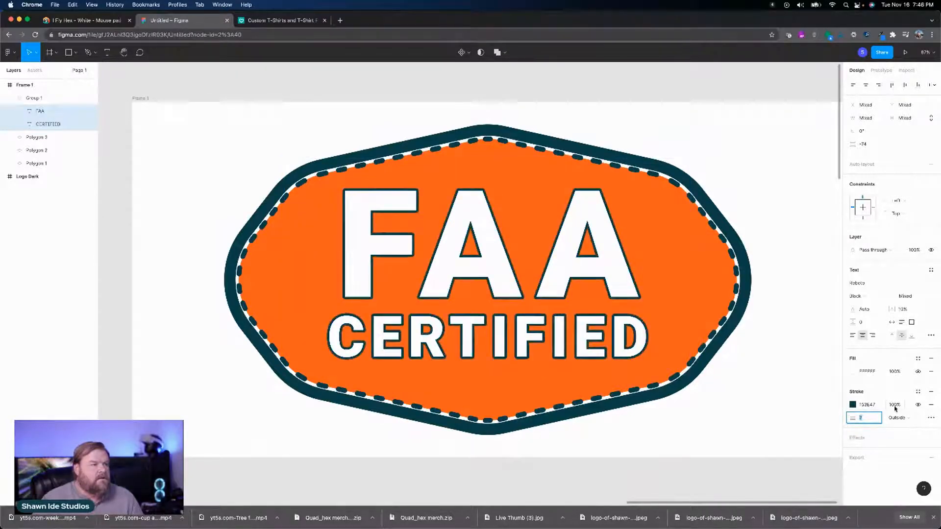
{"action": "key", "text": "Down"}
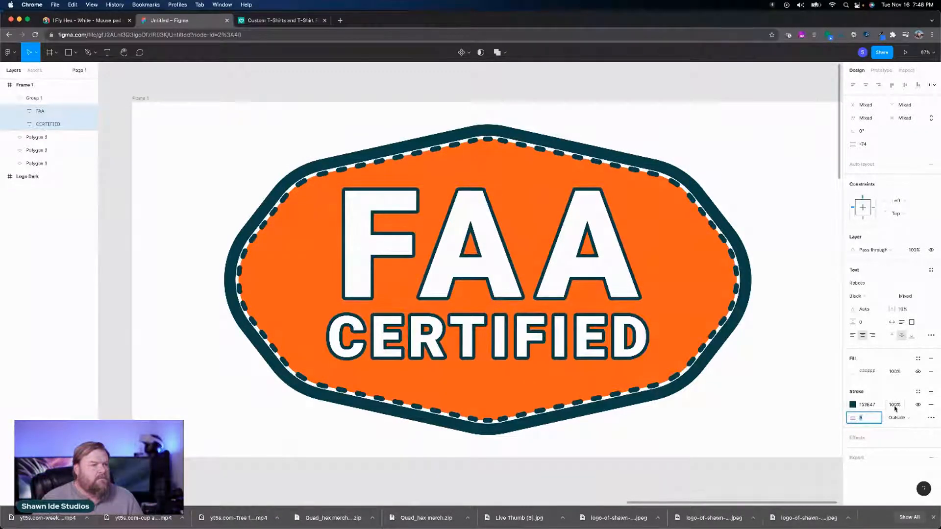
{"action": "key", "text": "Up"}
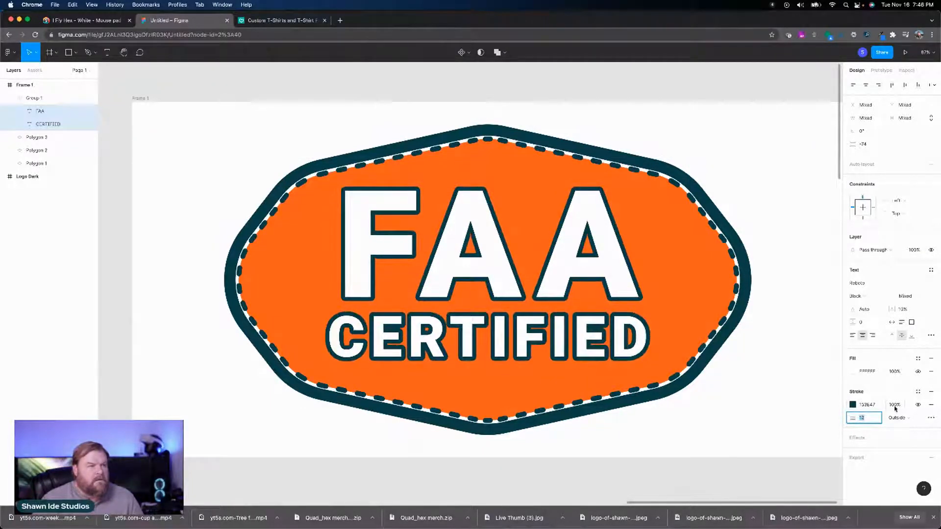
{"action": "key", "text": "Down"}
{"action": "key", "text": "Down"}
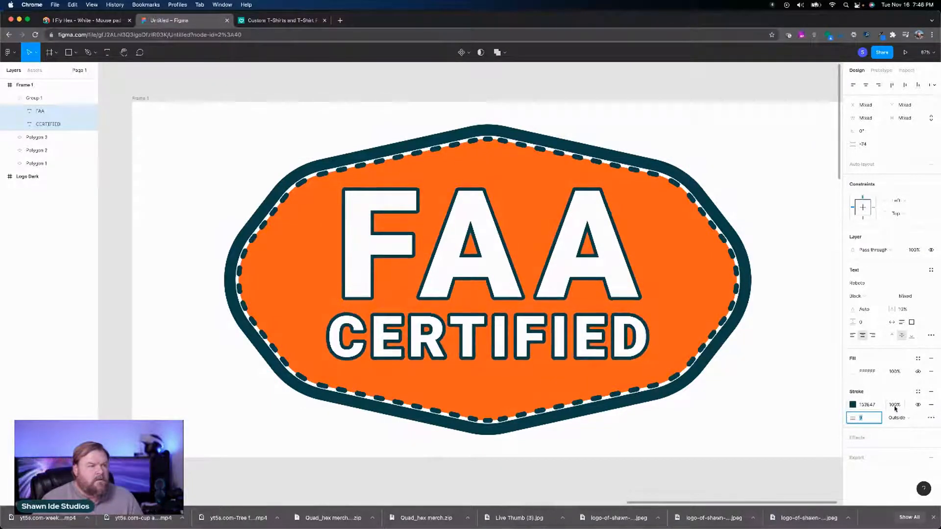
{"action": "key", "text": "Up"}
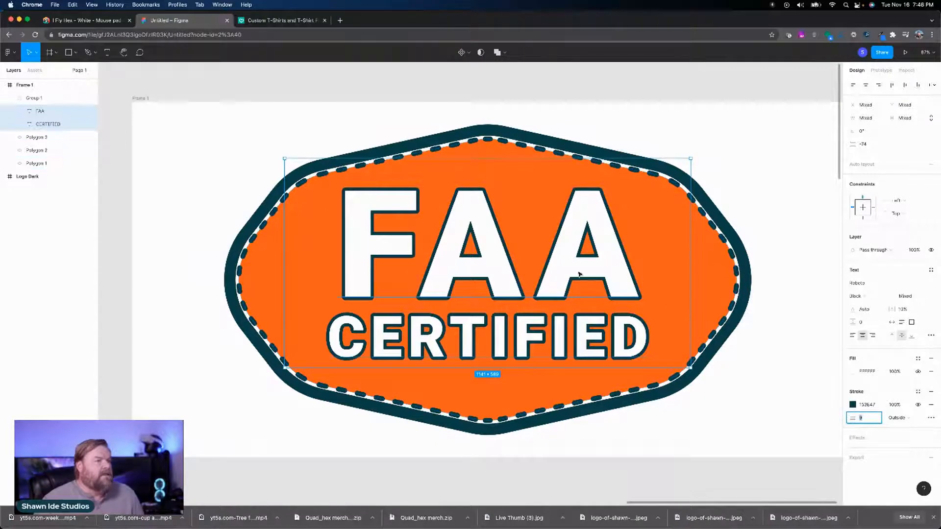
Step: Flatten the FAA and CERTIFIED texts into a single vector shape and clear the selection
{"action": "right_click", "coordinate": [500, 259]}
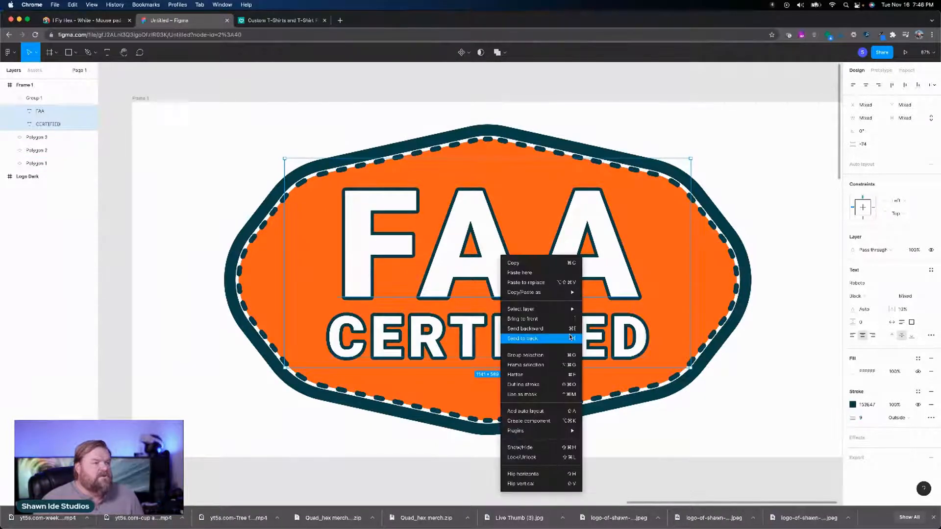
{"action": "left_click", "coordinate": [551, 375]}
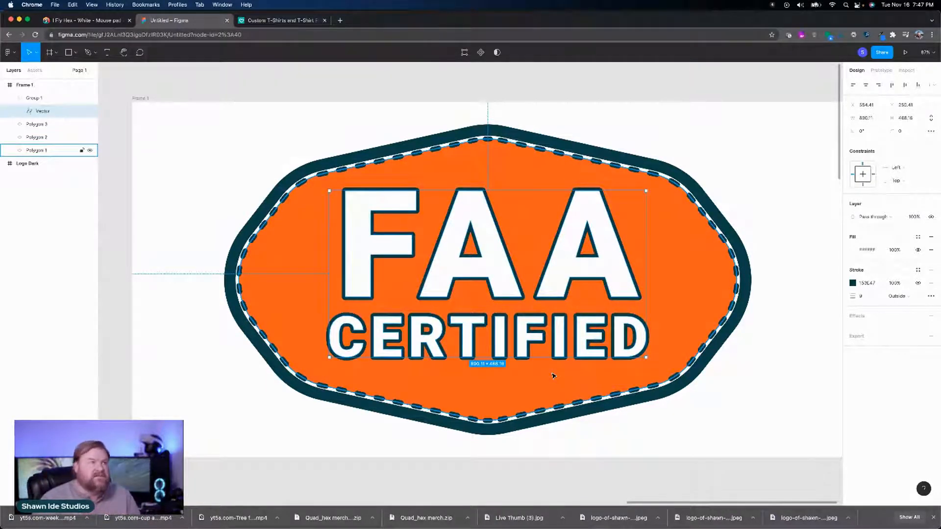
{"action": "left_click", "coordinate": [177, 189]}
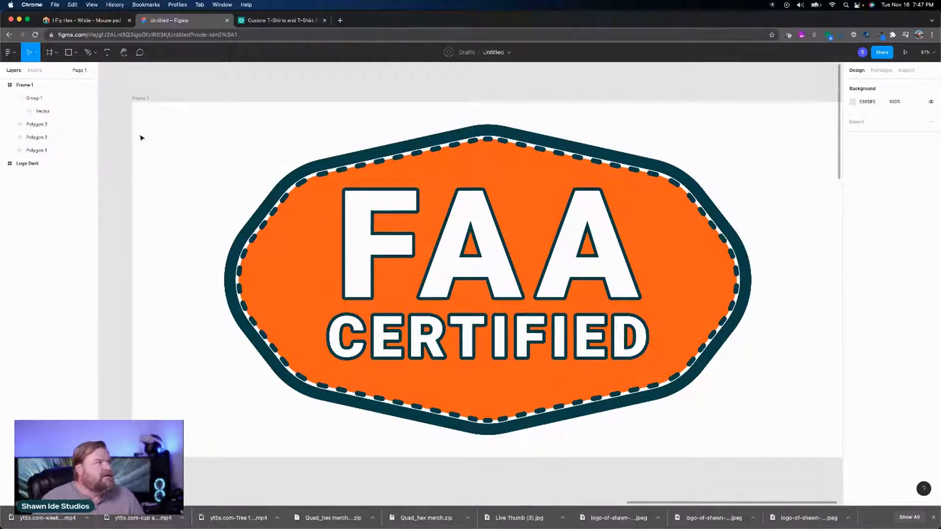
Step: Resize Frame 1 from its upper-left corner to about 2010 × 985 and collapse Group 1 in the layer list
{"action": "left_click", "coordinate": [141, 99]}
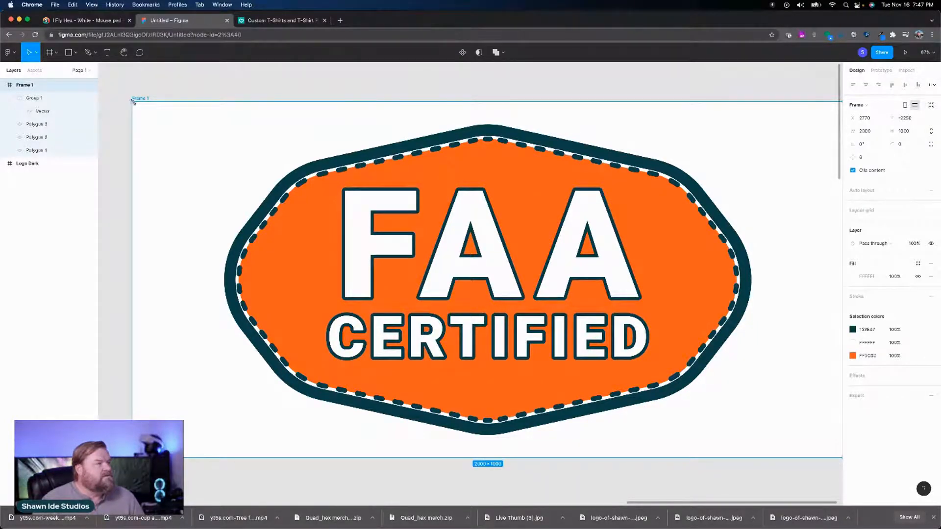
{"action": "mouse_move", "coordinate": [133, 100]}
{"action": "left_mouse_down"}
{"action": "mouse_move", "coordinate": [157, 107]}
{"action": "mouse_move", "coordinate": [128, 107]}
{"action": "left_mouse_up"}
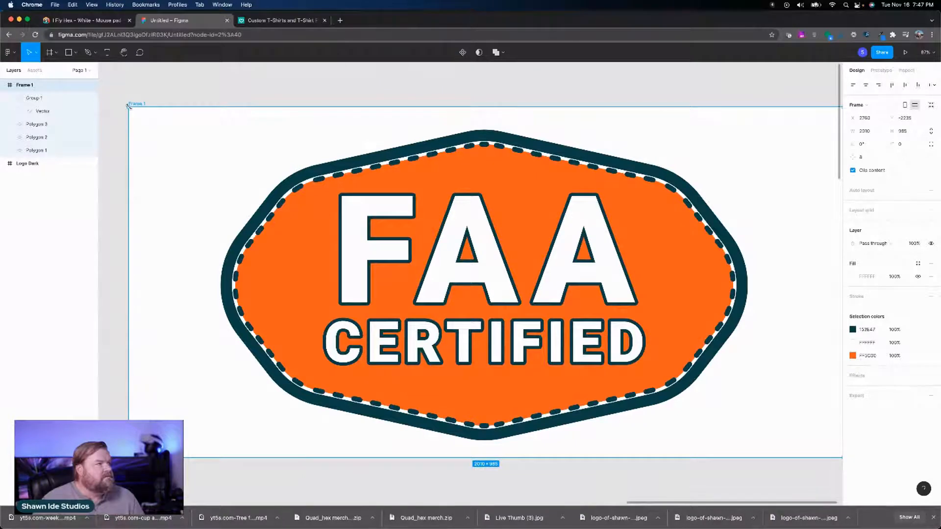
{"action": "left_click", "coordinate": [16, 102]}
{"action": "left_click", "coordinate": [13, 101]}
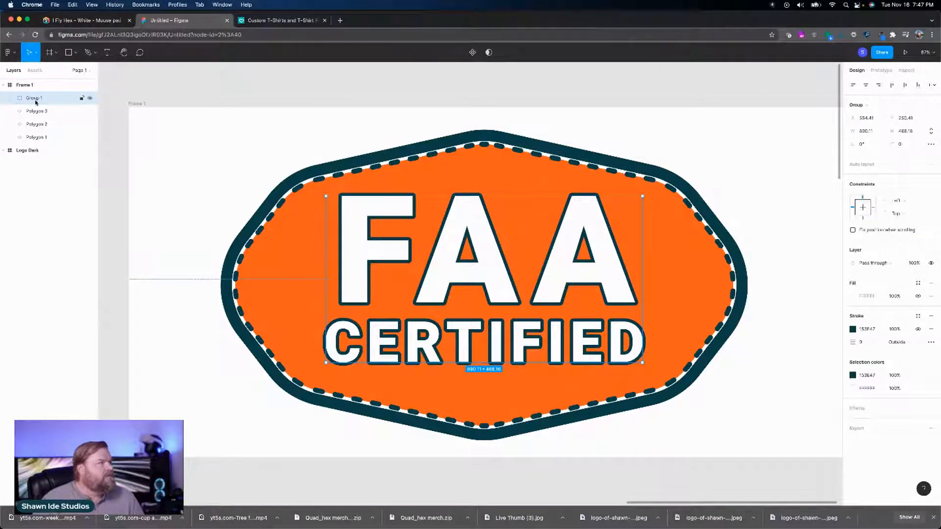
{"action": "left_click", "coordinate": [46, 137]}
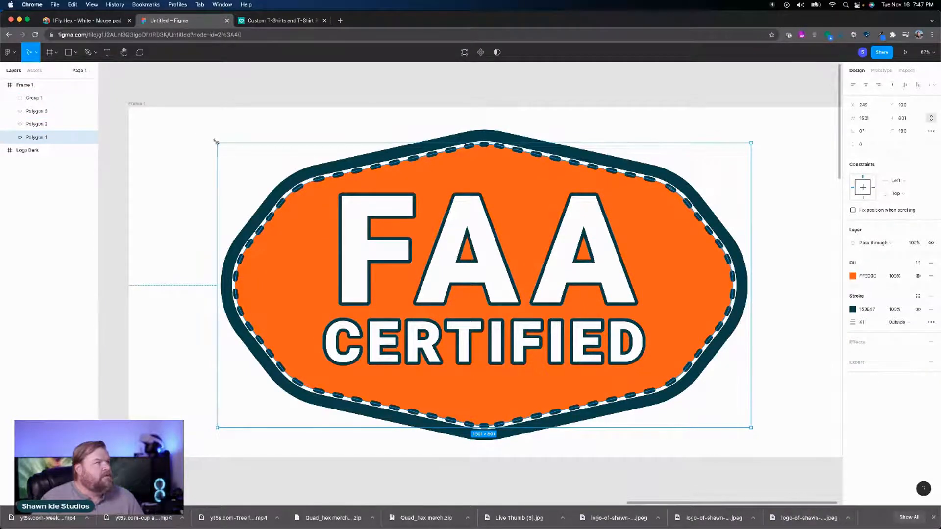
{"action": "left_click_drag", "start_coordinate": [216, 142], "coordinate": [206, 132]}
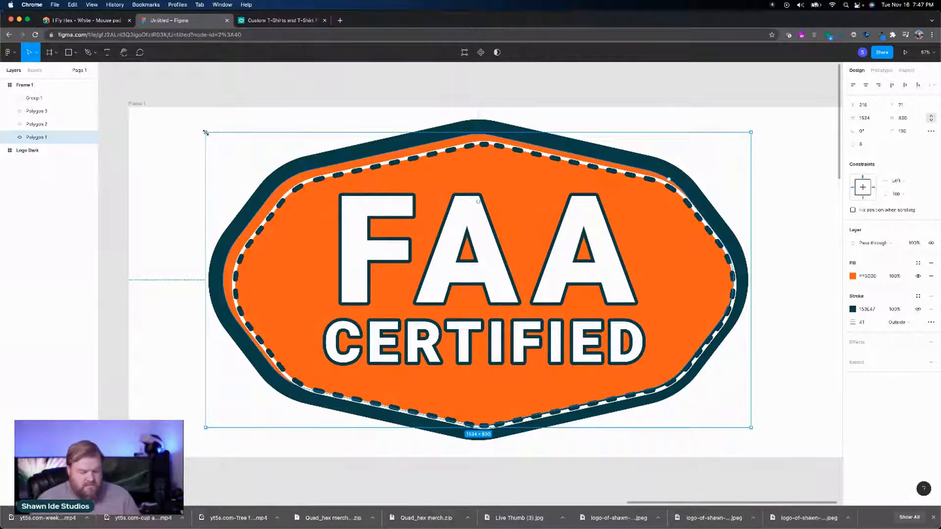
{"action": "key", "text": "super+z"}
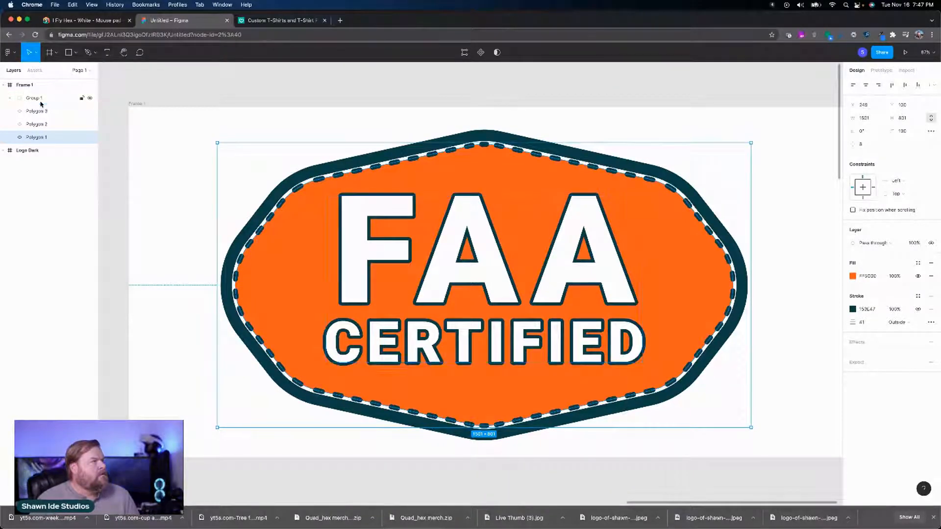
Step: Select Group 1 and all three polygons and enlarge them together to about 1688 × 900 within the frame
{"action": "left_click", "coordinate": [41, 100], "text": "shift"}
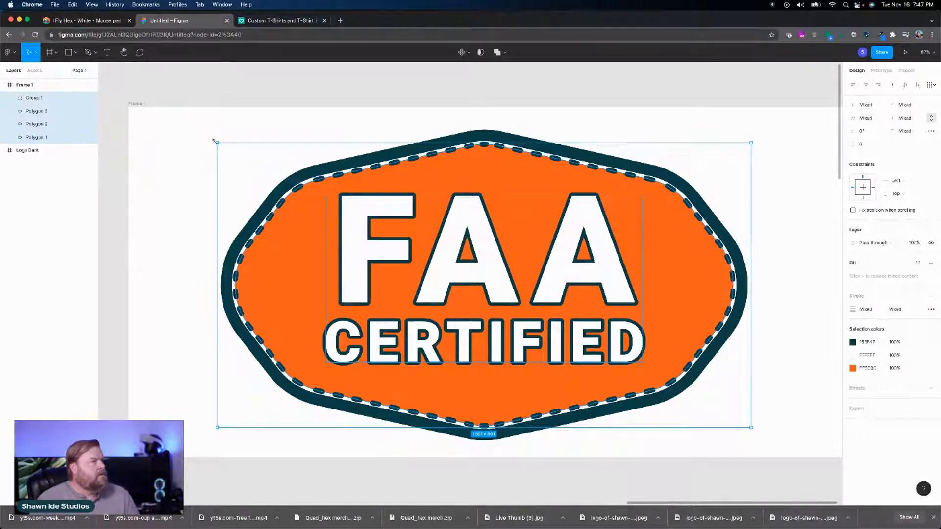
{"action": "left_click_drag", "start_coordinate": [217, 142], "coordinate": [177, 125]}
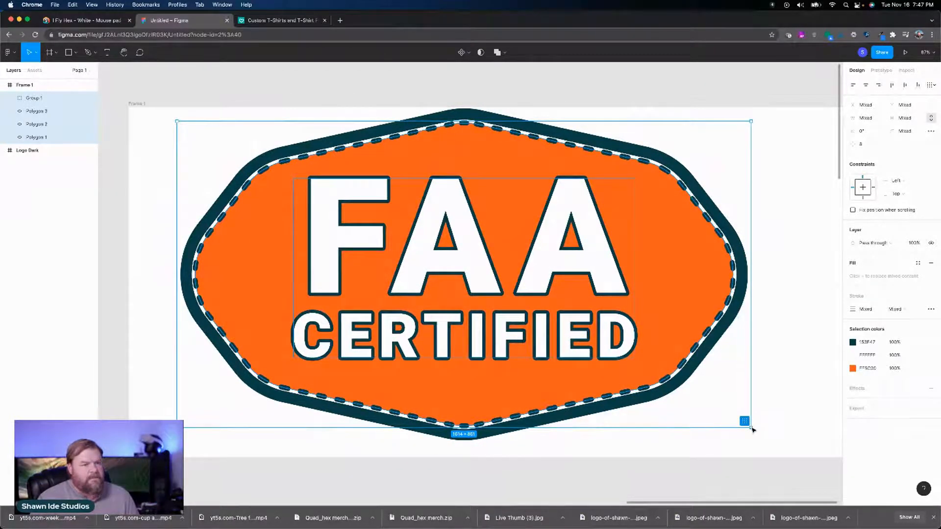
{"action": "left_click_drag", "start_coordinate": [751, 428], "coordinate": [777, 439]}
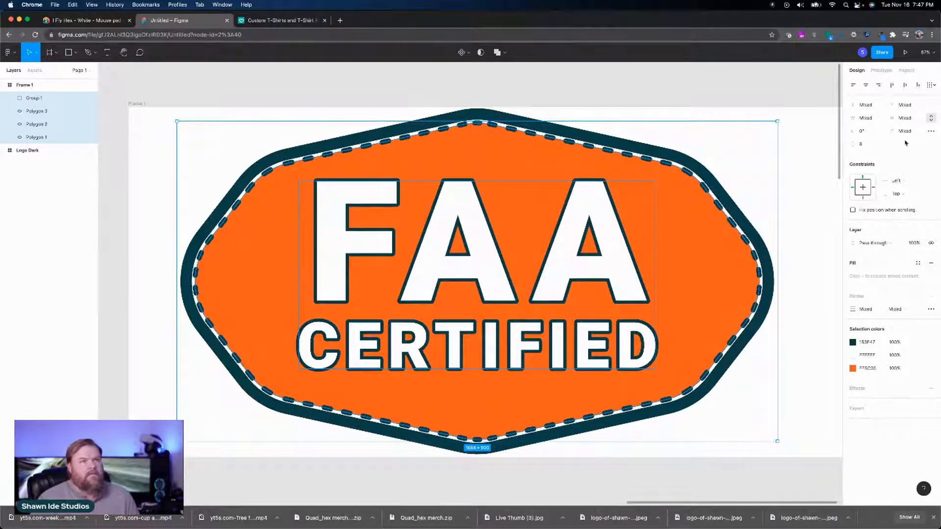
Step: Try to align the selected text group and polygons on their horizontal and vertical centers
{"action": "left_click", "coordinate": [865, 86]}
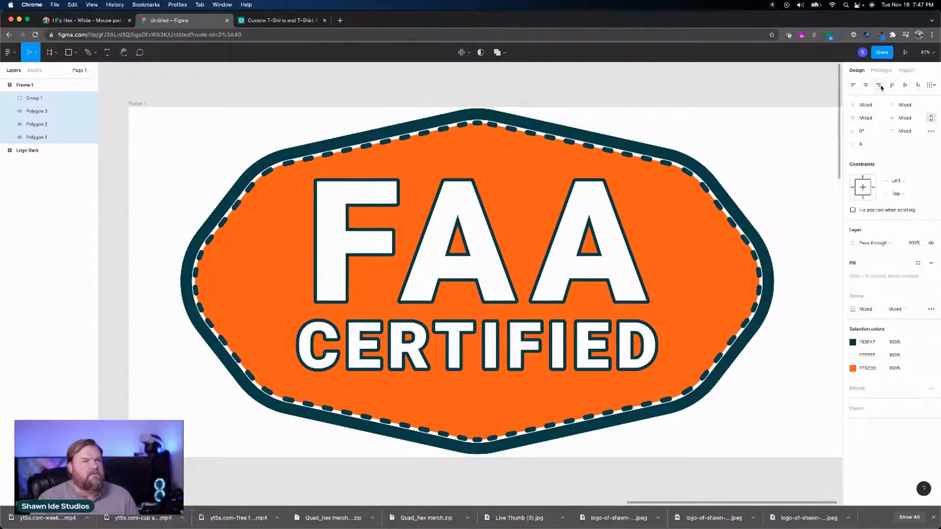
{"action": "left_click", "coordinate": [904, 86]}
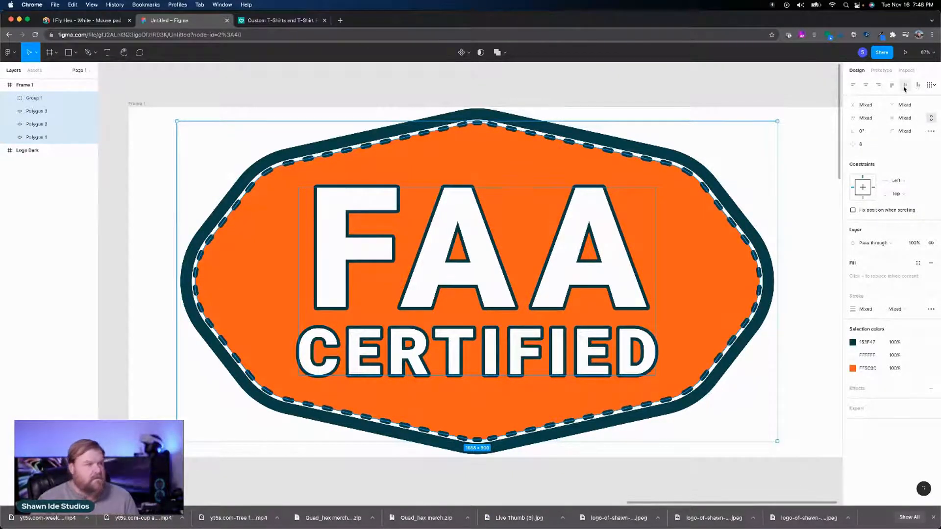
{"action": "left_click", "coordinate": [905, 86]}
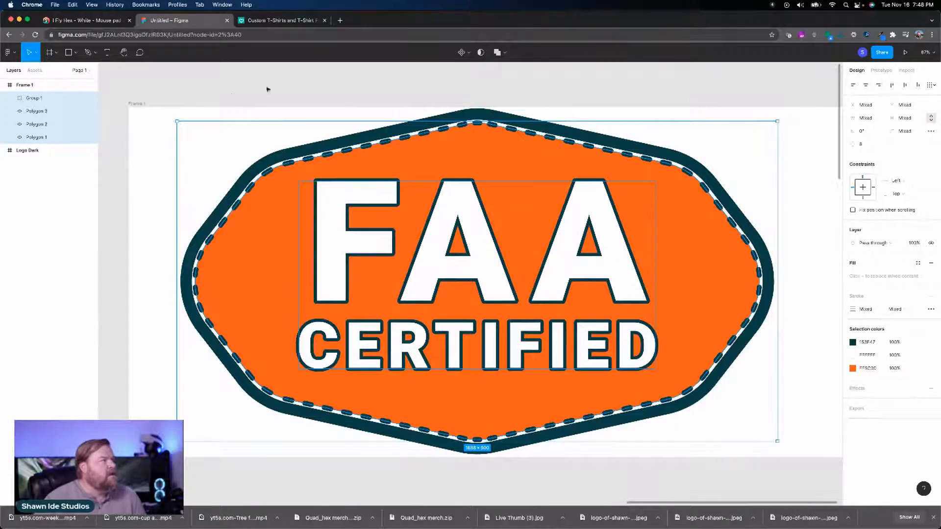
Step: Rename Frame 1 as FAA Patch and select the renamed frame
{"action": "left_click", "coordinate": [30, 86]}
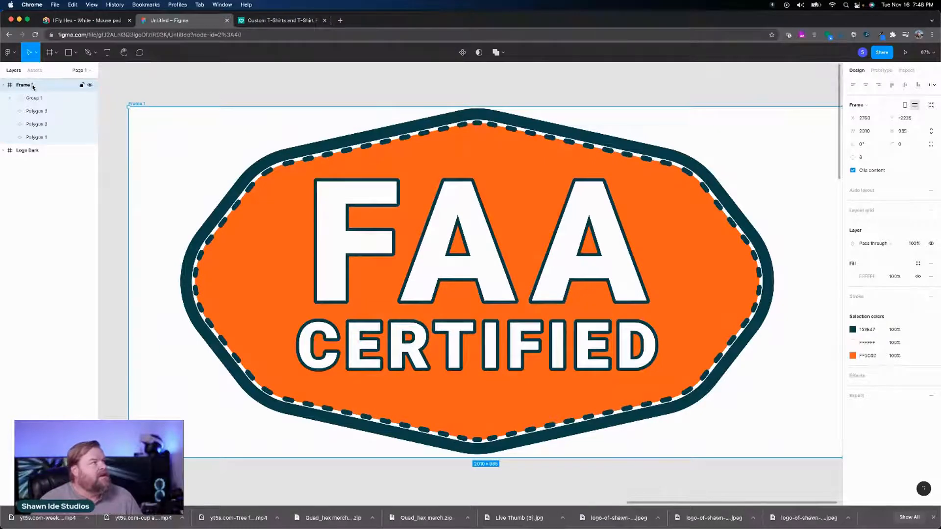
{"action": "double_click", "coordinate": [33, 87]}
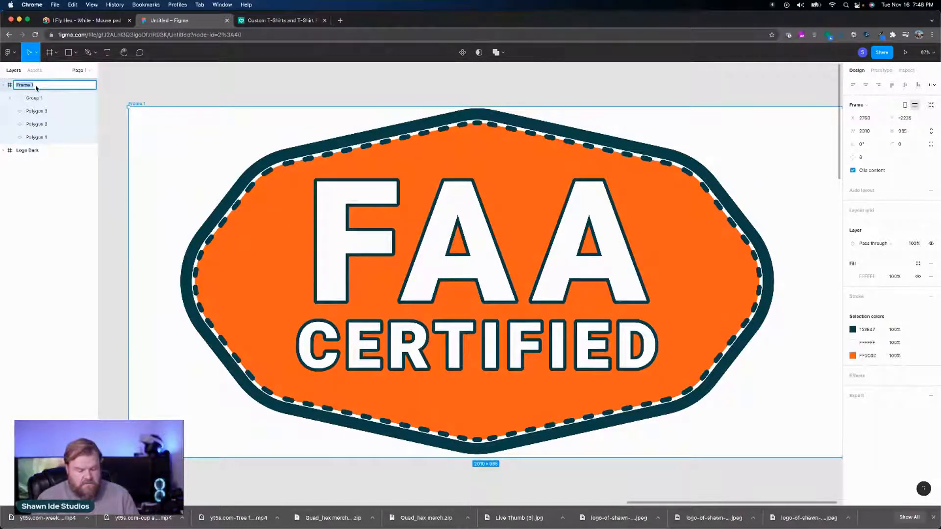
{"action": "type", "text": "FAA"}
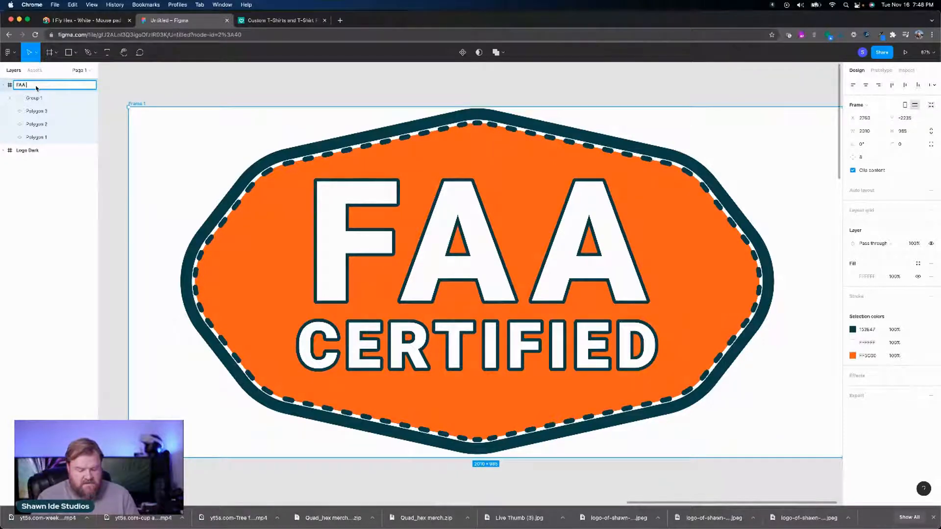
{"action": "type", "text": " Pat"}
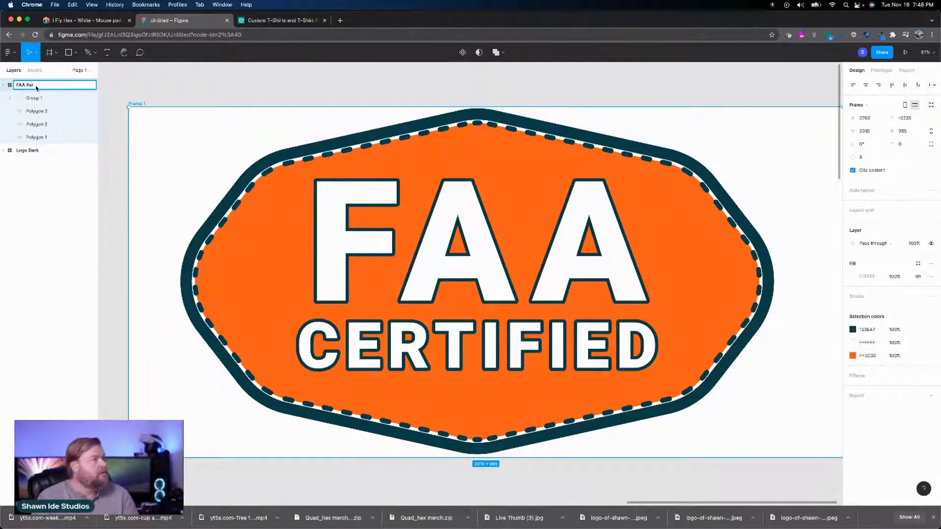
{"action": "type", "text": "ch"}
{"action": "key", "text": "Return"}
{"action": "key", "text": "Escape"}
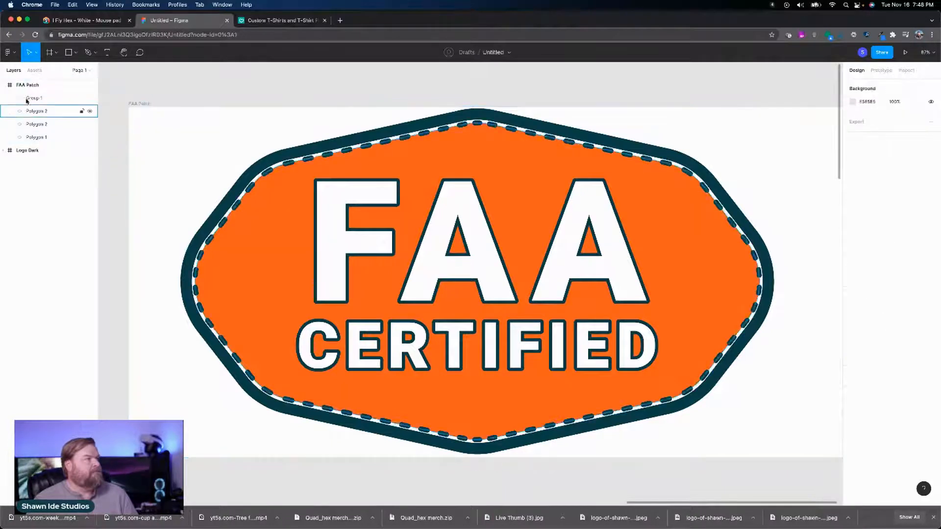
{"action": "left_click", "coordinate": [13, 90]}
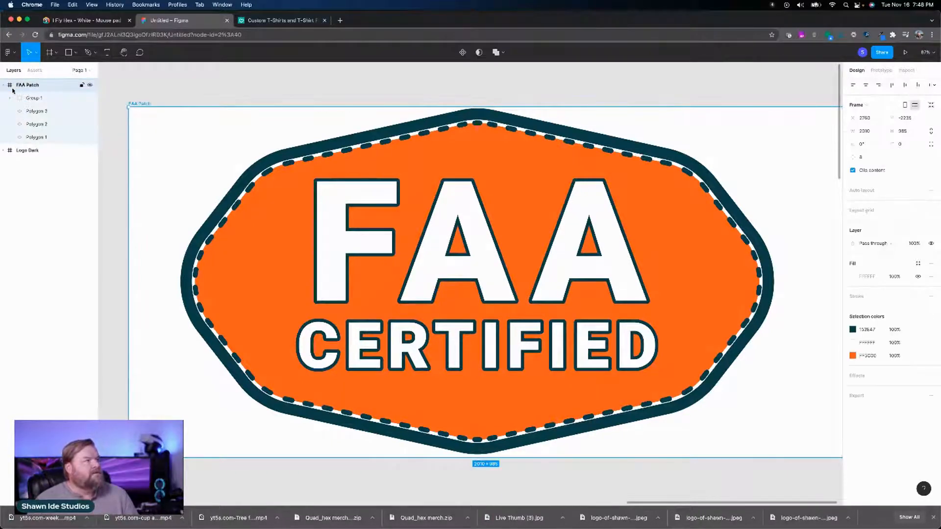
Step: Collapse the FAA Patch frame in the layer list and add an export setting to it
{"action": "left_click", "coordinate": [4, 86]}
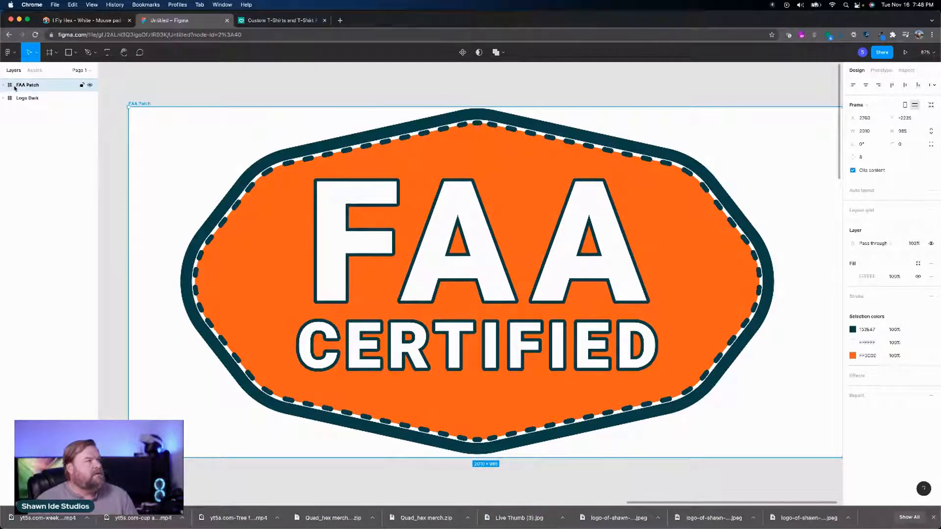
{"action": "left_click", "coordinate": [930, 397]}
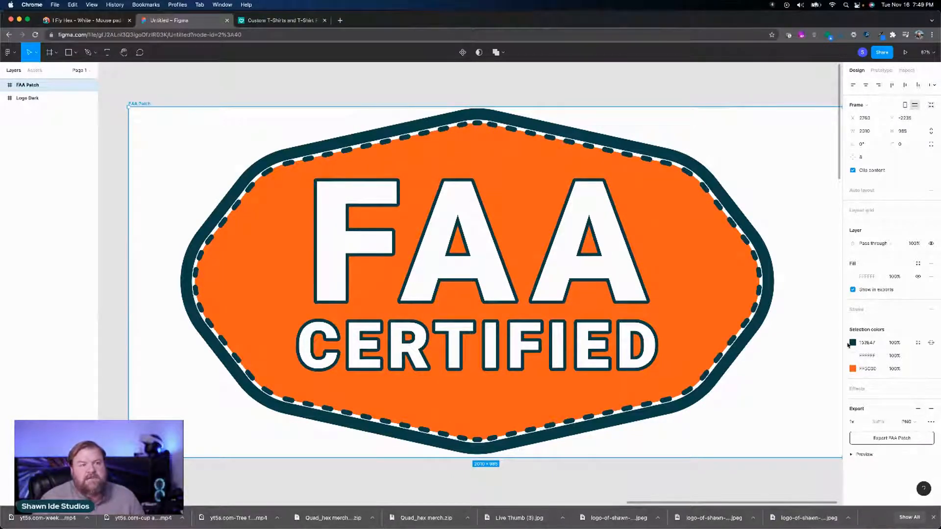
{"action": "left_click", "coordinate": [853, 277]}
{"action": "left_click_drag", "start_coordinate": [817, 304], "coordinate": [679, 265]}
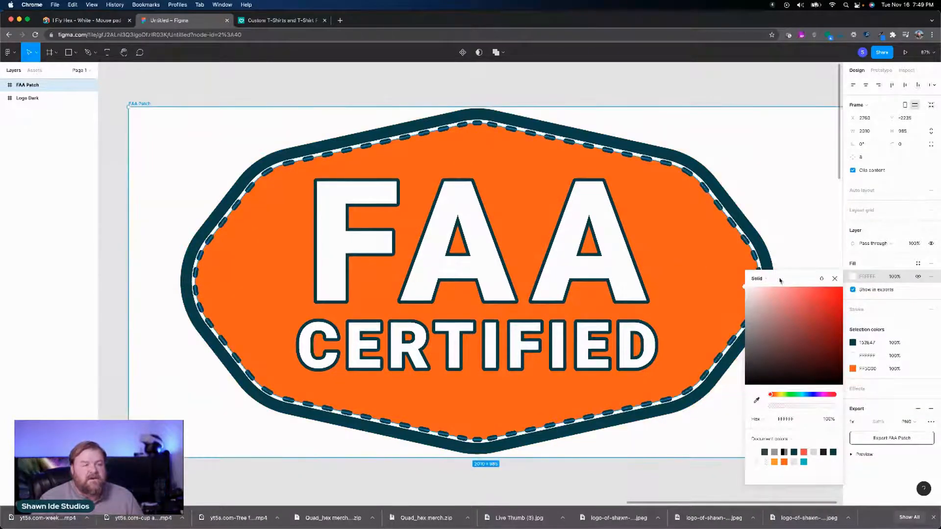
{"action": "left_click", "coordinate": [835, 279]}
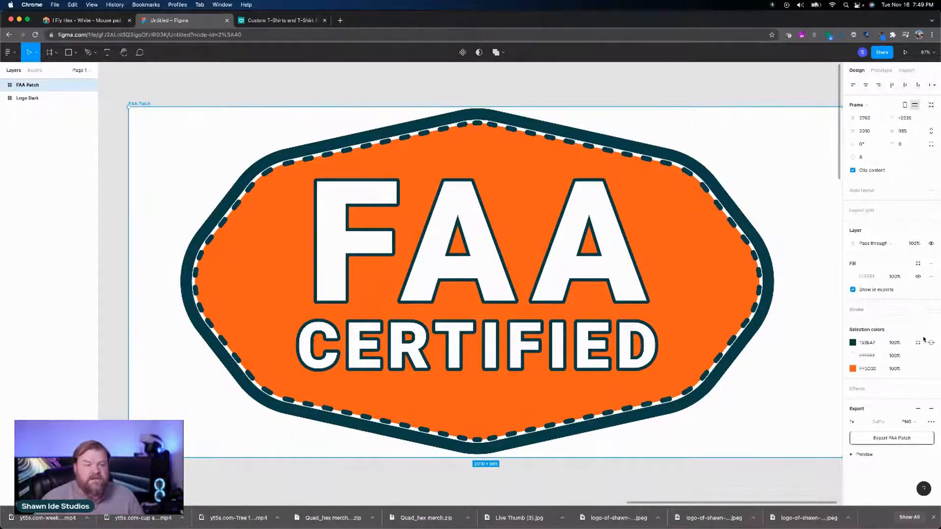
Step: Set the export format to SVG and export the FAA Patch frame
{"action": "left_click", "coordinate": [905, 422]}
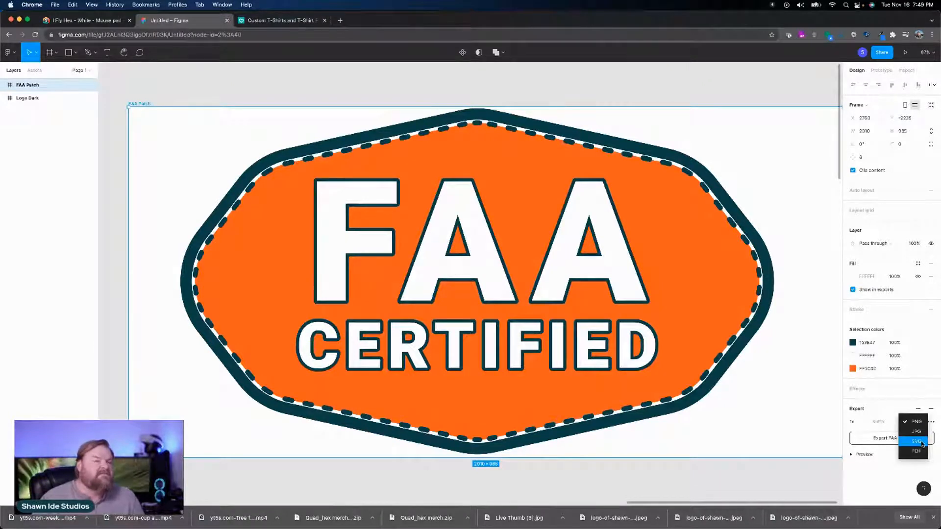
{"action": "left_click", "coordinate": [921, 442]}
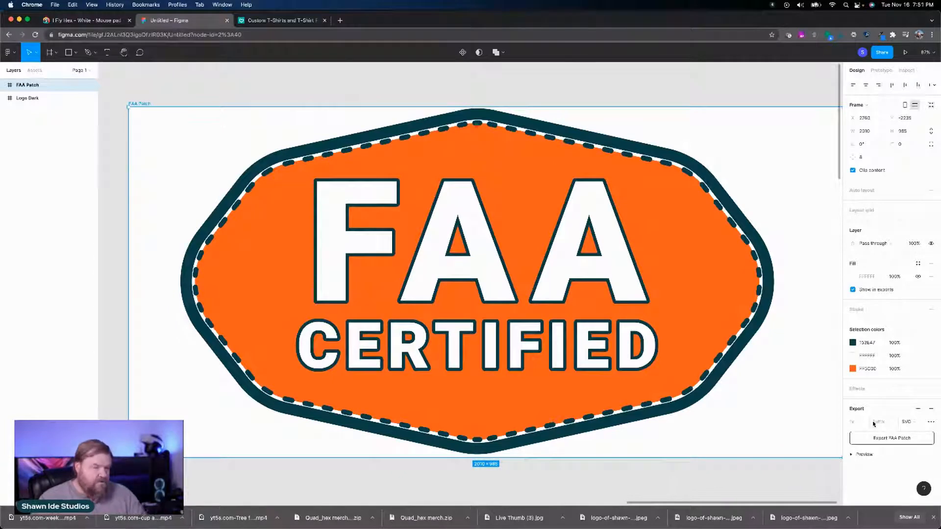
{"action": "left_click", "coordinate": [903, 439]}
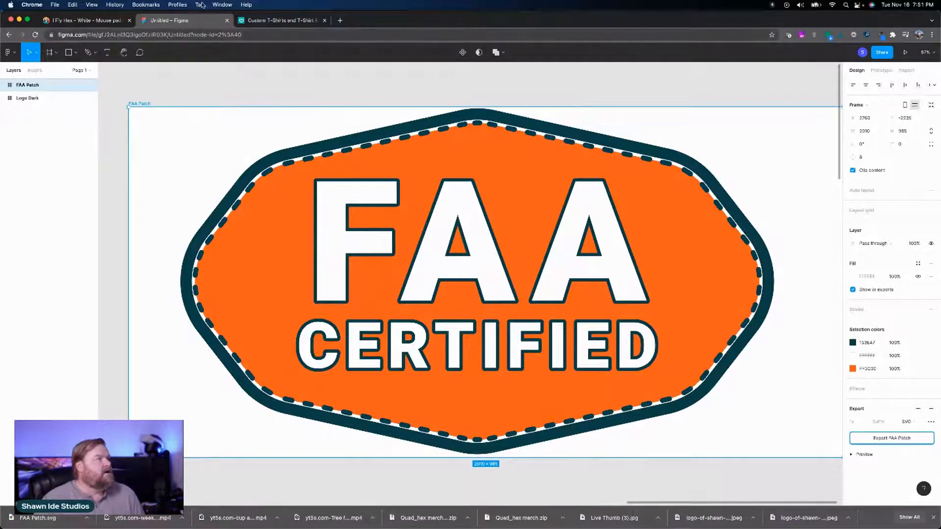
Step: Switch to Spreadshirt and open the account's Designs page in the partner area
{"action": "left_click", "coordinate": [262, 21]}
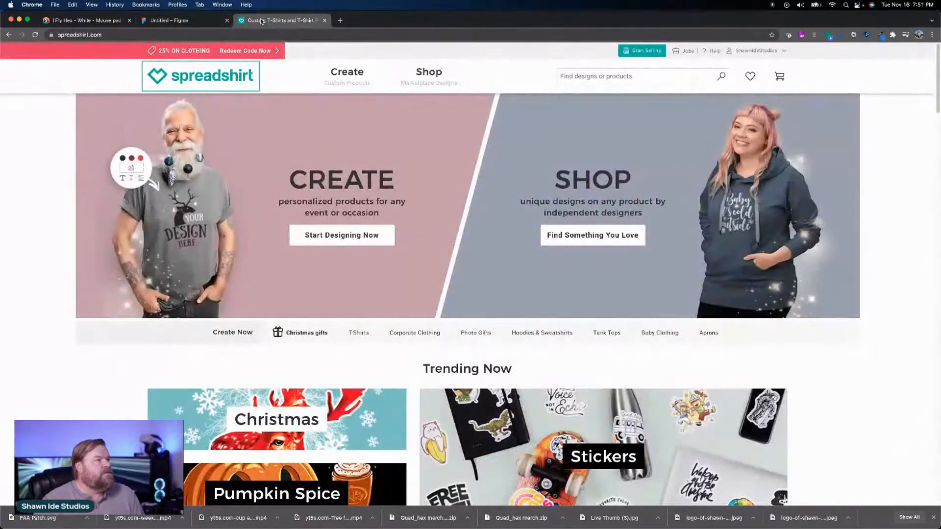
{"action": "left_click", "coordinate": [760, 53]}
{"action": "left_click", "coordinate": [674, 96]}
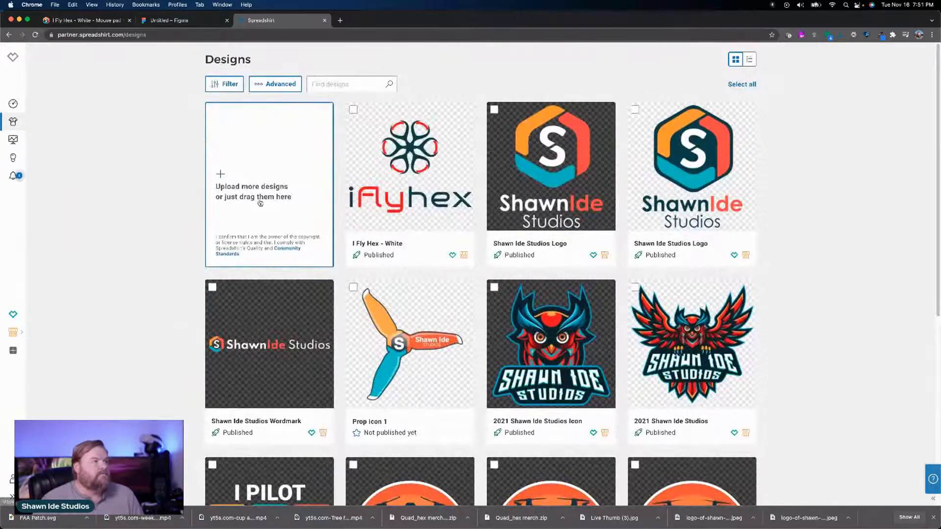
Step: Upload FAA Patch.svg from the Downloads folder as a new design
{"action": "left_click", "coordinate": [263, 175]}
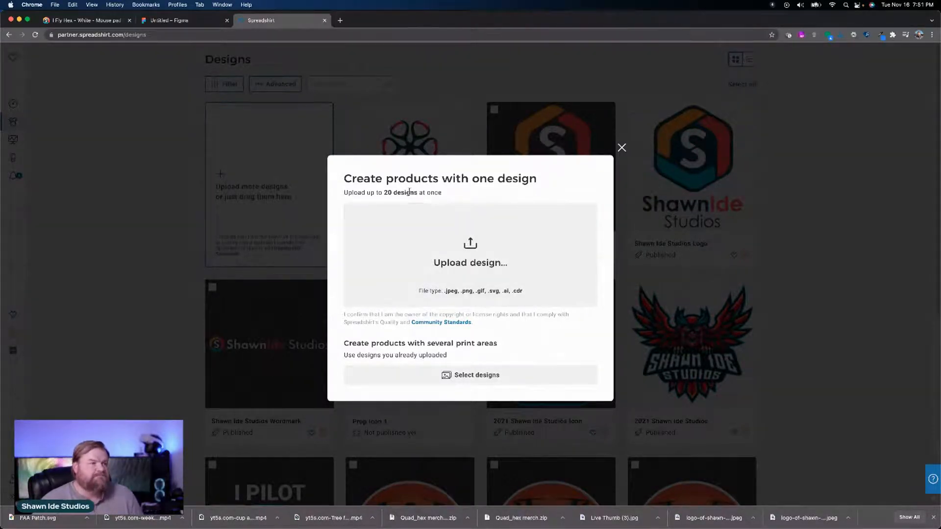
{"action": "left_click", "coordinate": [459, 241]}
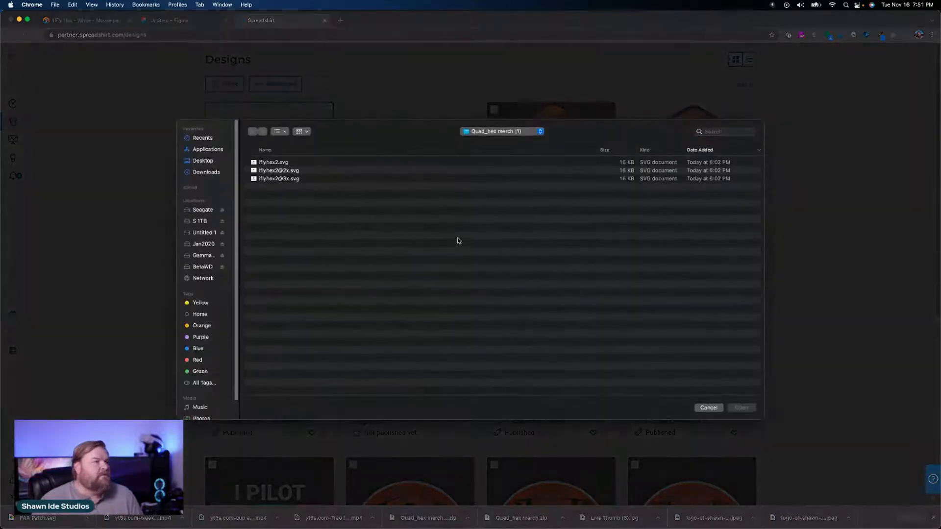
{"action": "left_click", "coordinate": [207, 212]}
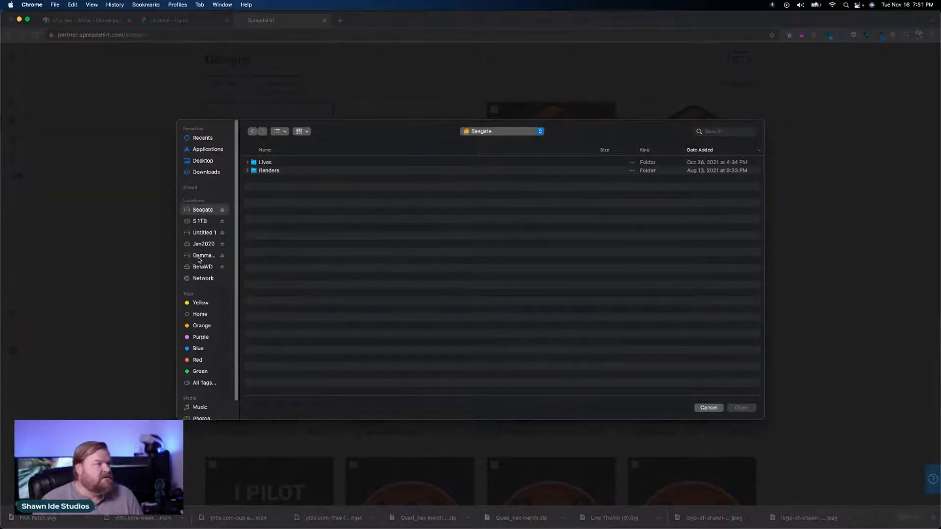
{"action": "left_click", "coordinate": [204, 176]}
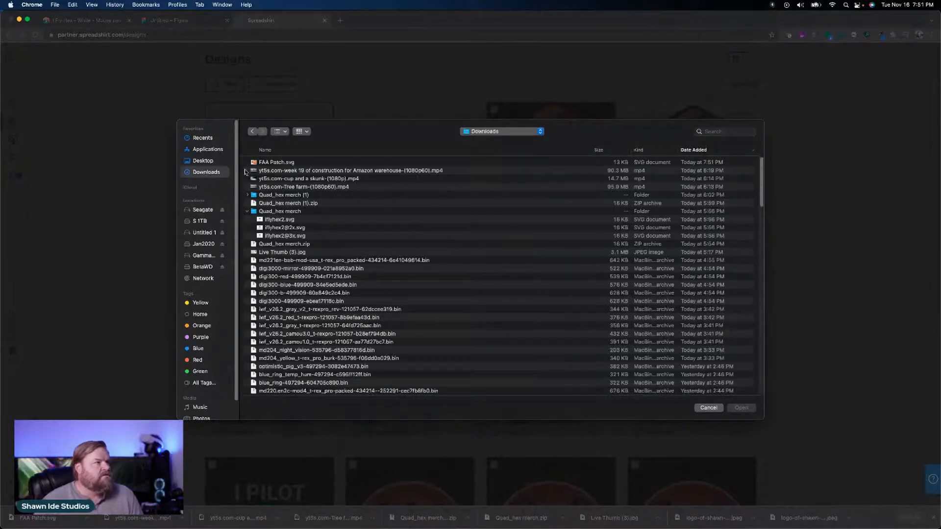
{"action": "double_click", "coordinate": [272, 164]}
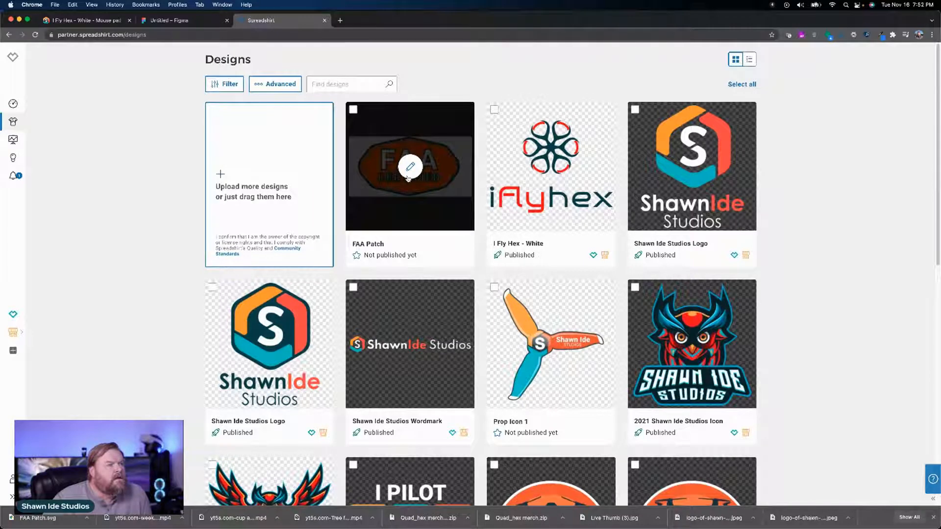
Step: Switch to Figma, exclude the FAA Patch frame's fill from exports and export the frame again as SVG
{"action": "left_click", "coordinate": [169, 21]}
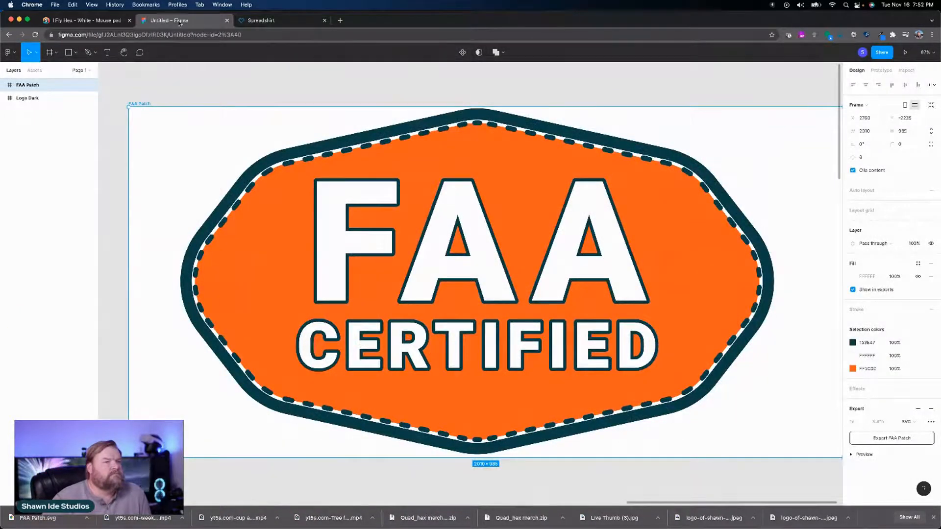
{"action": "left_click", "coordinate": [853, 290]}
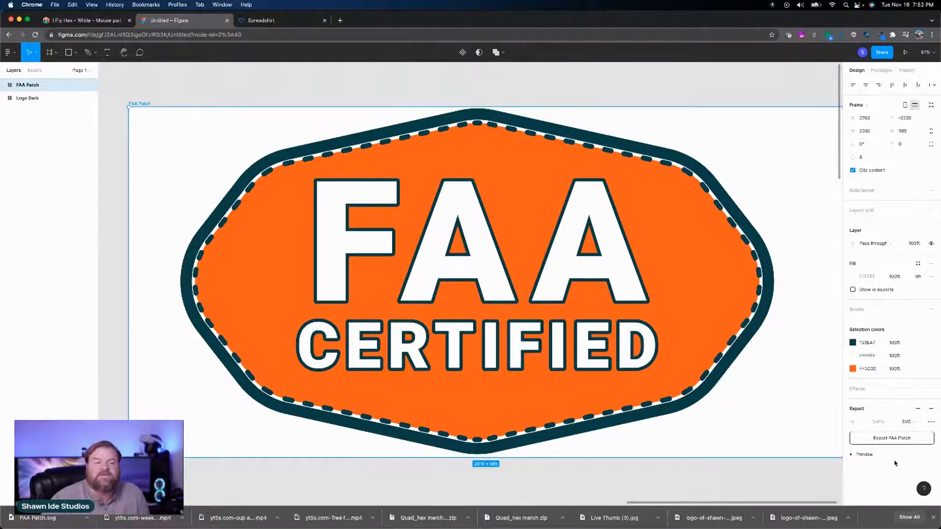
{"action": "left_click", "coordinate": [894, 438]}
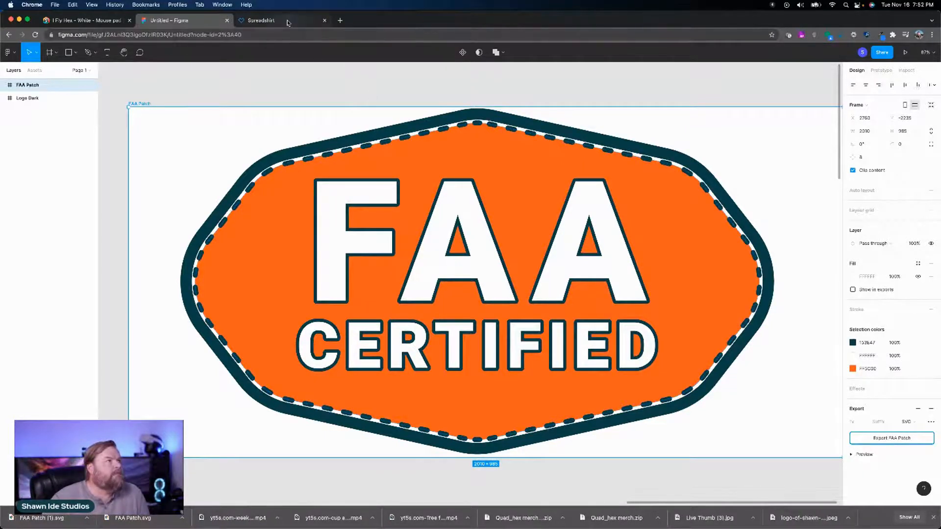
Step: Switch to Spreadshirt and delete the uploaded FAA Patch design with the white background
{"action": "left_click", "coordinate": [259, 21]}
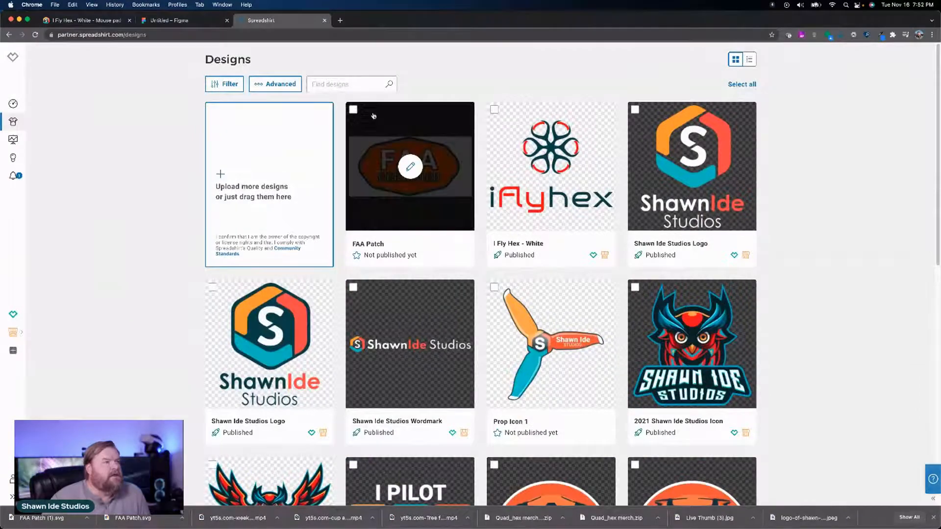
{"action": "left_click", "coordinate": [353, 110]}
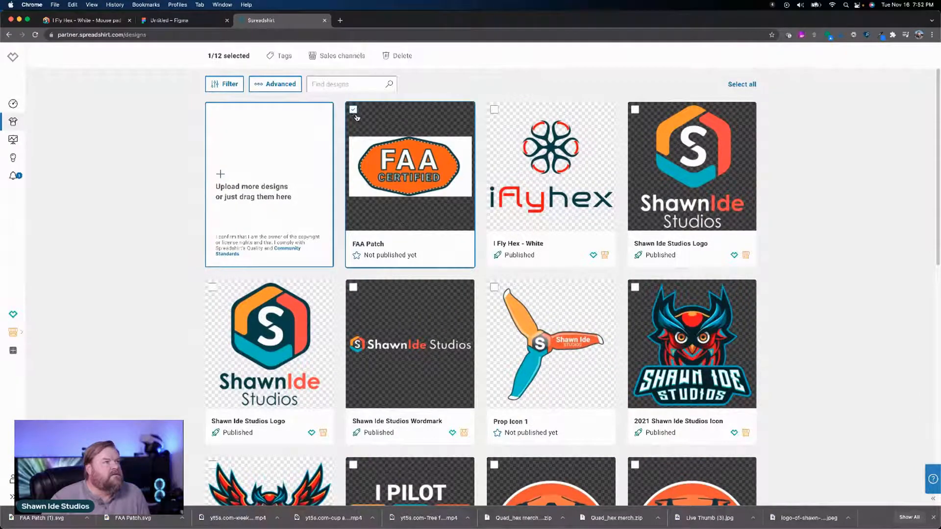
{"action": "left_click", "coordinate": [394, 55]}
{"action": "left_click", "coordinate": [481, 293]}
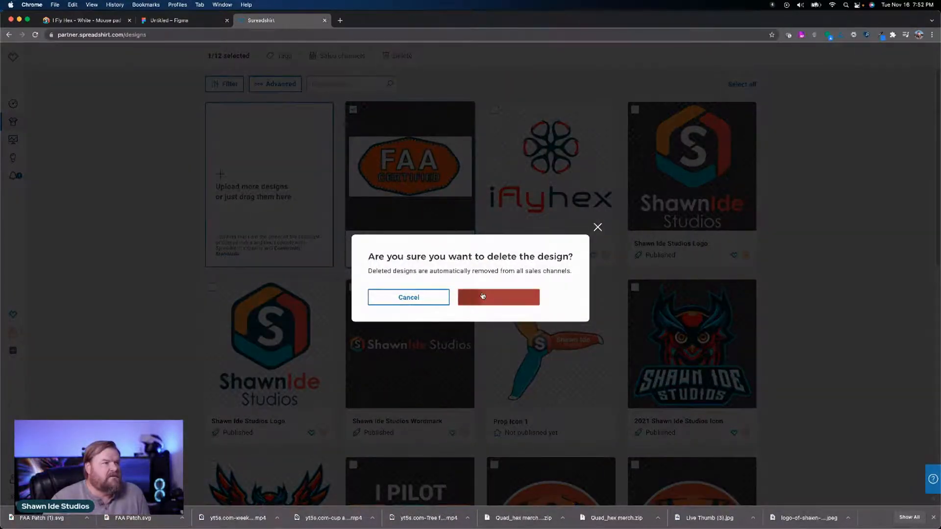
Step: Upload FAA Patch (1).svg from the Downloads folder as a new design
{"action": "left_click", "coordinate": [276, 186]}
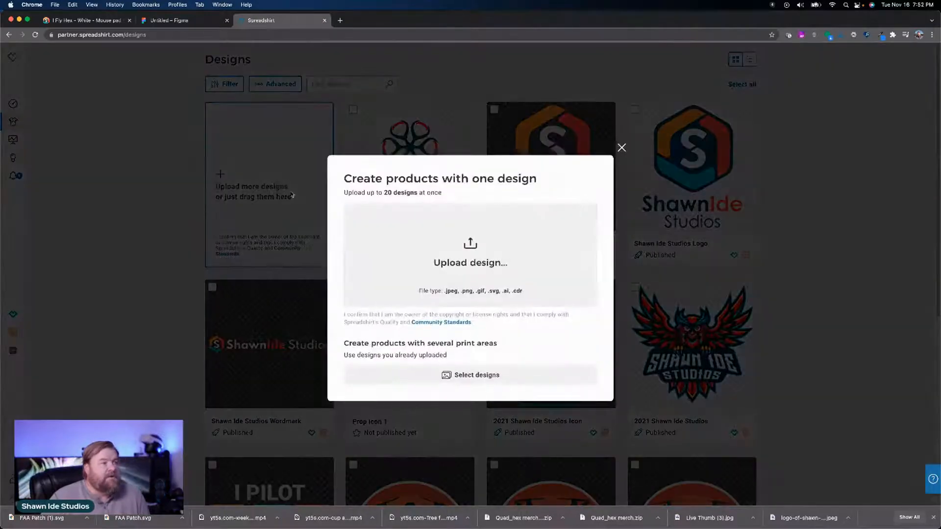
{"action": "left_click", "coordinate": [475, 261]}
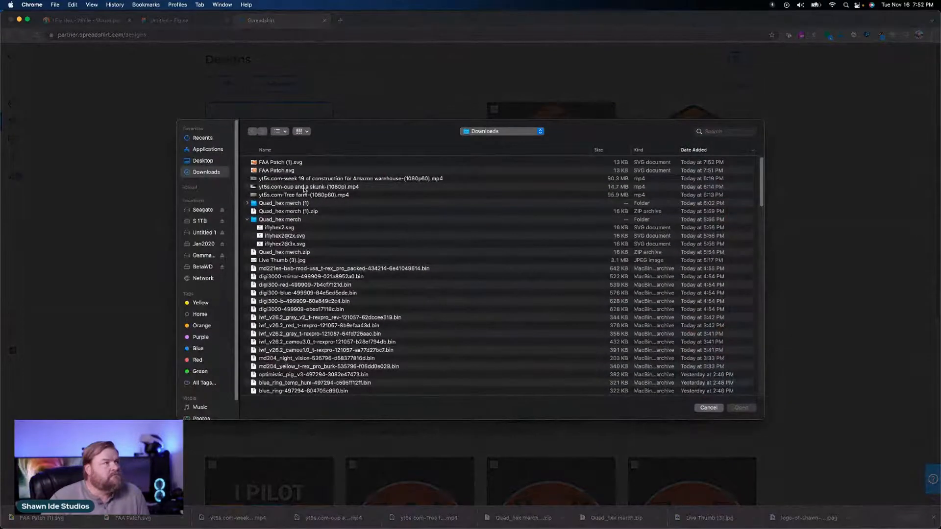
{"action": "left_click", "coordinate": [301, 165]}
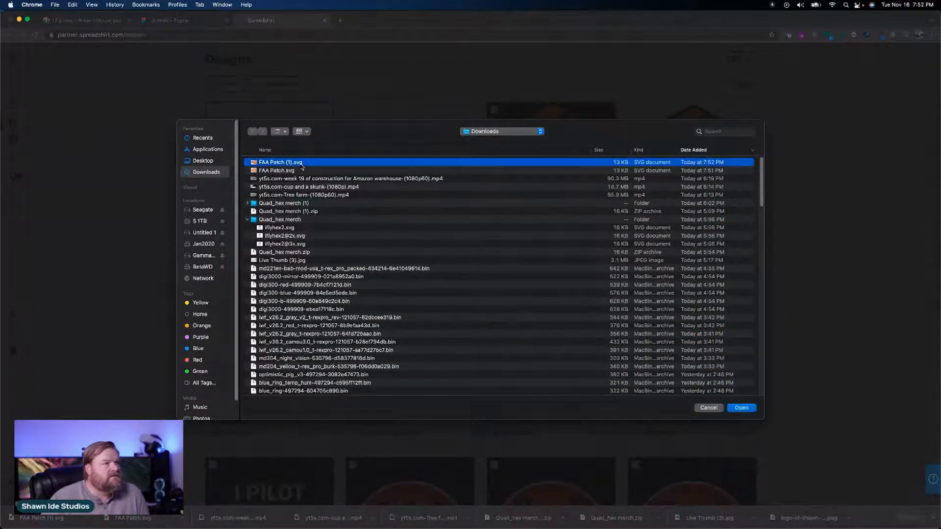
{"action": "double_click", "coordinate": [302, 166]}
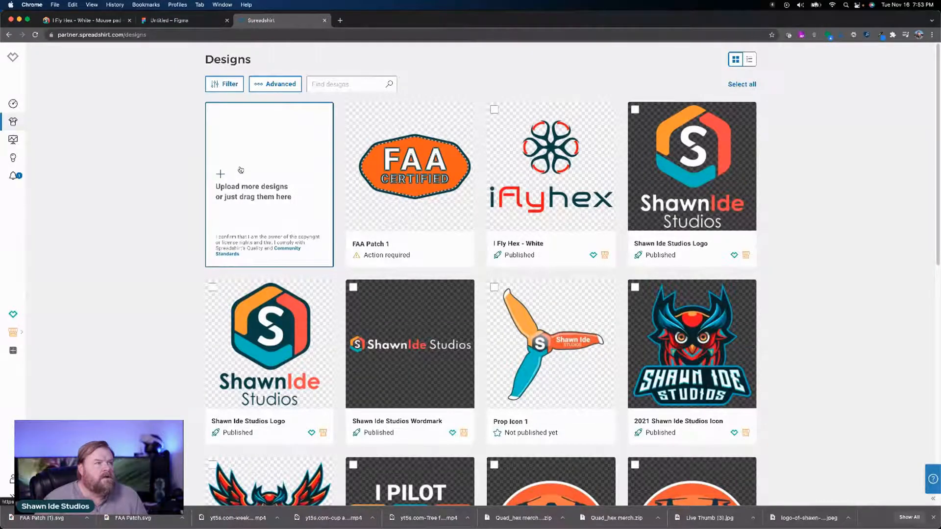
Step: Open the FAA Patch 1 design and try to confirm its optimised version
{"action": "mouse_move", "coordinate": [430, 164]}
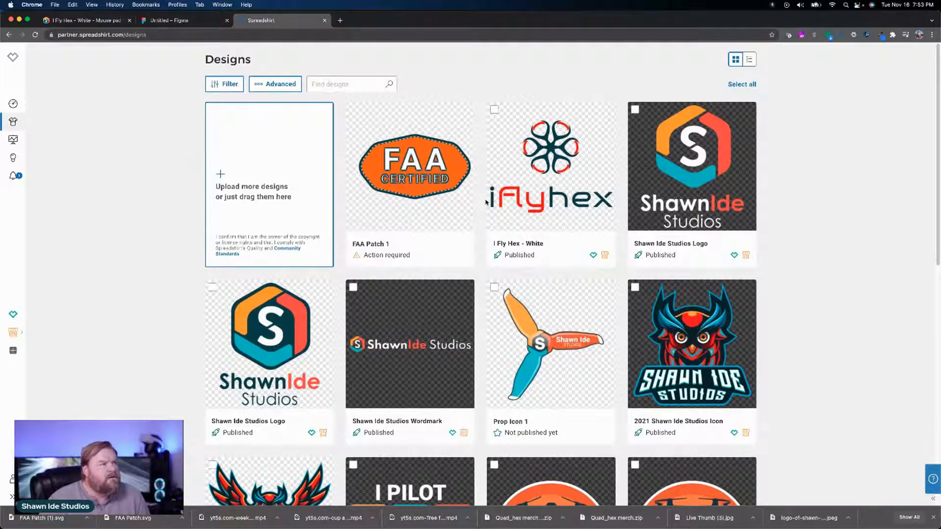
{"action": "mouse_move", "coordinate": [400, 176]}
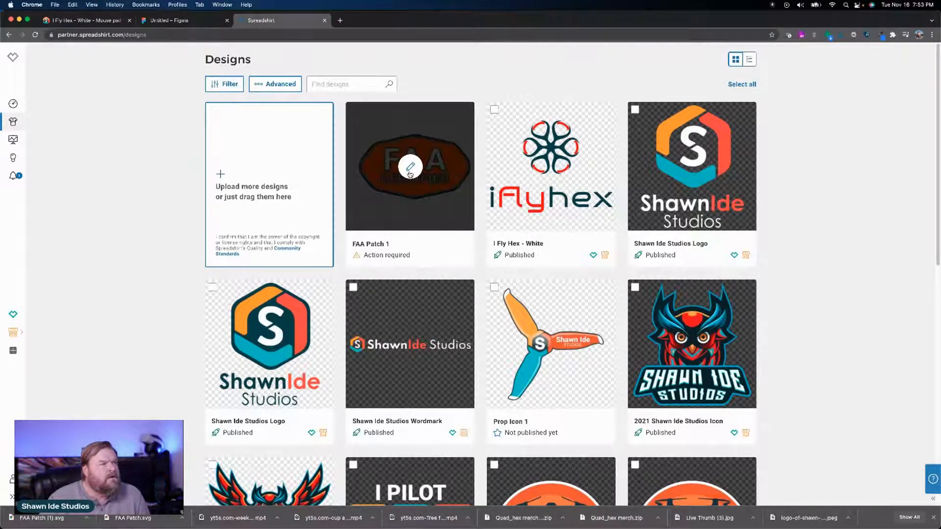
{"action": "left_click", "coordinate": [410, 172]}
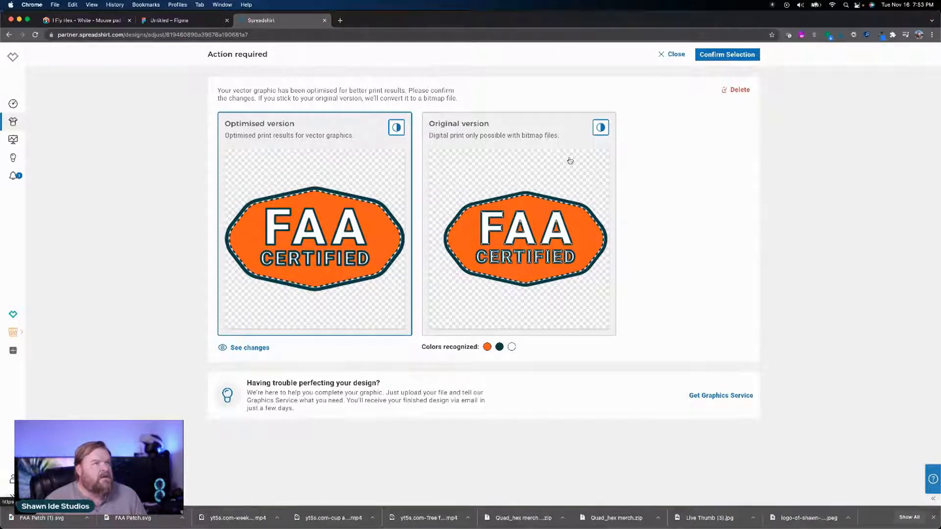
{"action": "left_click", "coordinate": [731, 54]}
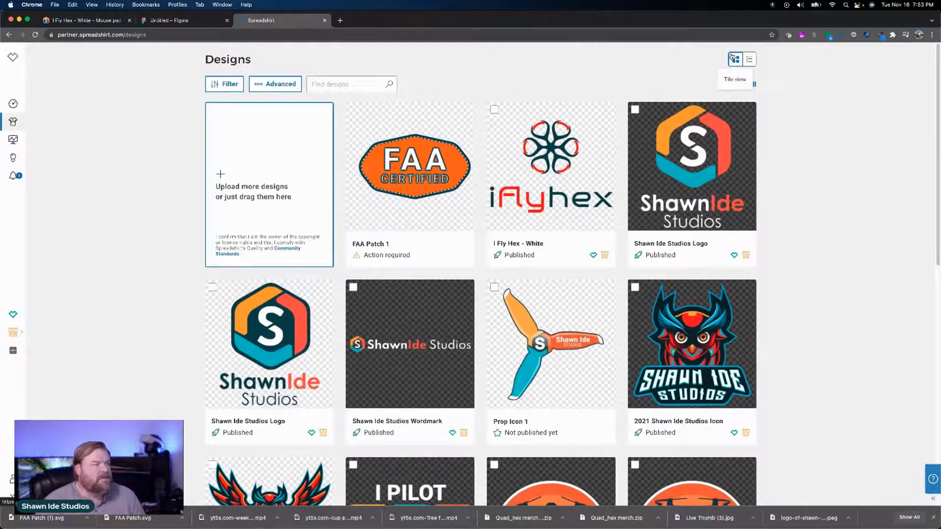
Step: Reopen the FAA Patch 1 design, compare the original with the optimised version and keep the optimised one selected
{"action": "left_click", "coordinate": [432, 185]}
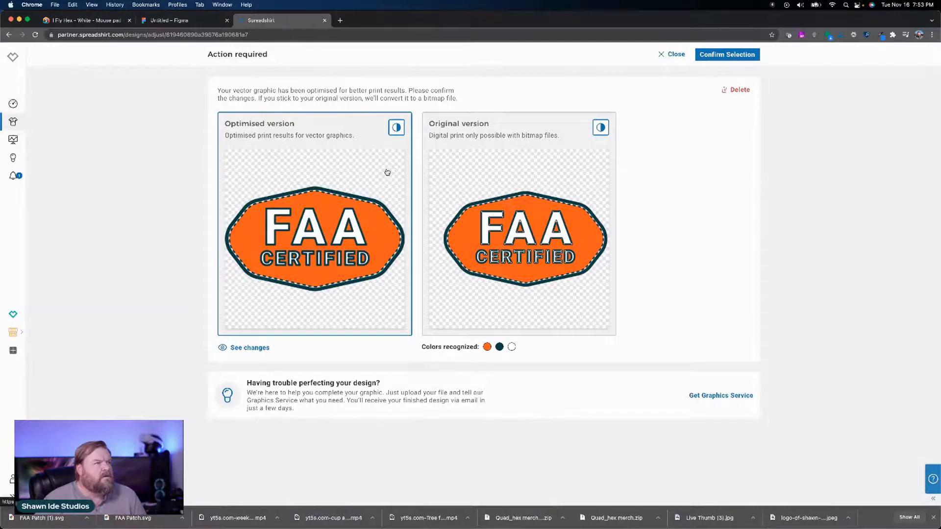
{"action": "left_click", "coordinate": [475, 175]}
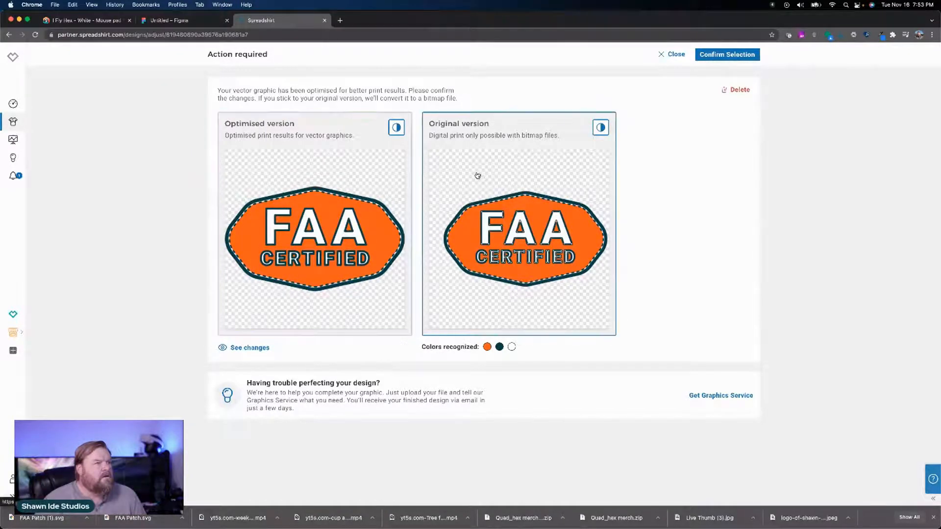
{"action": "left_click", "coordinate": [372, 162]}
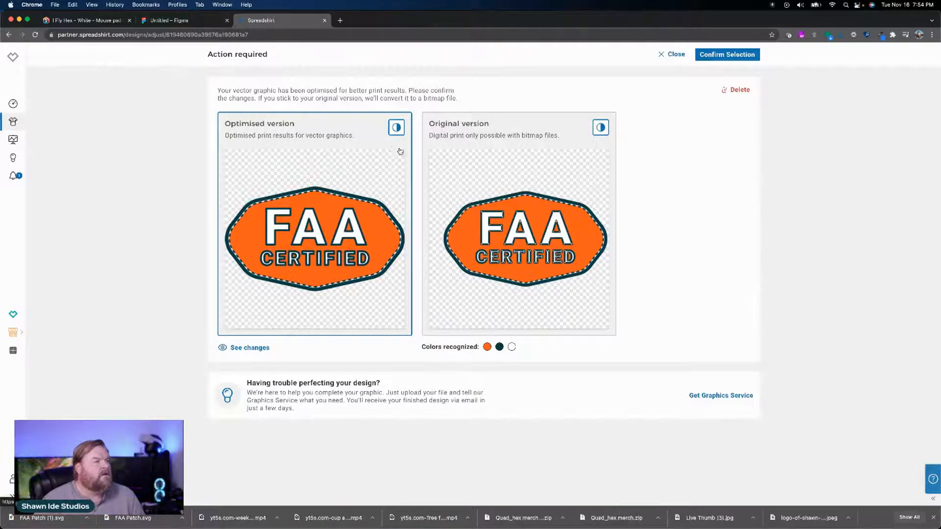
Step: Check the changes made in the optimised version and confirm that version for the design
{"action": "left_click", "coordinate": [258, 349]}
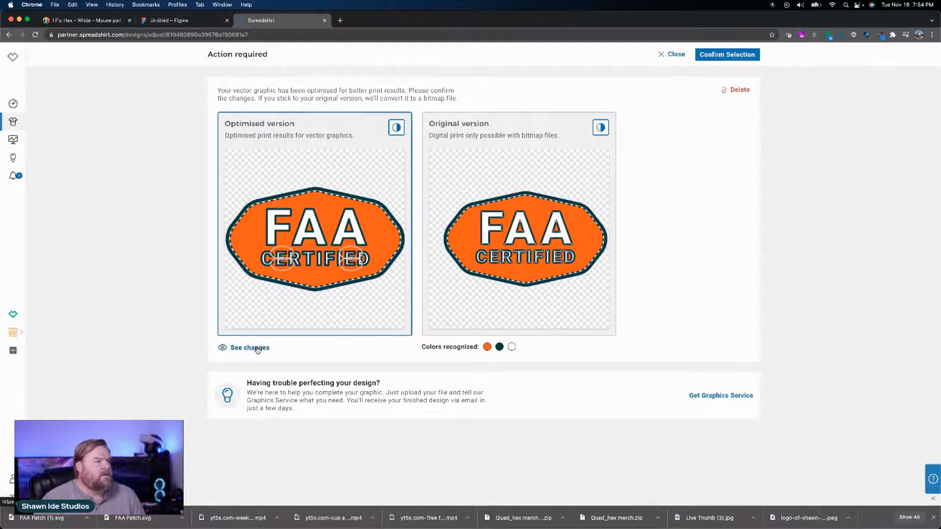
{"action": "left_click", "coordinate": [257, 350]}
{"action": "left_click", "coordinate": [257, 350]}
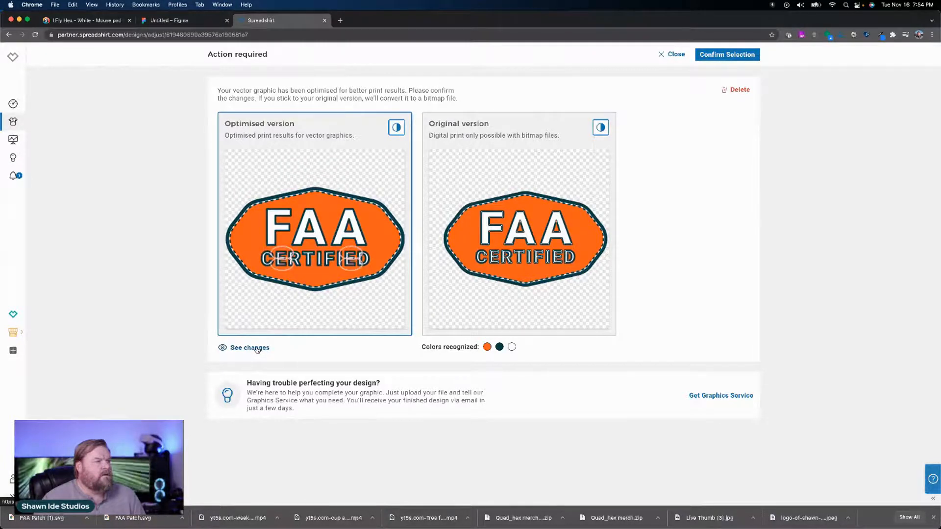
{"action": "left_click", "coordinate": [256, 350]}
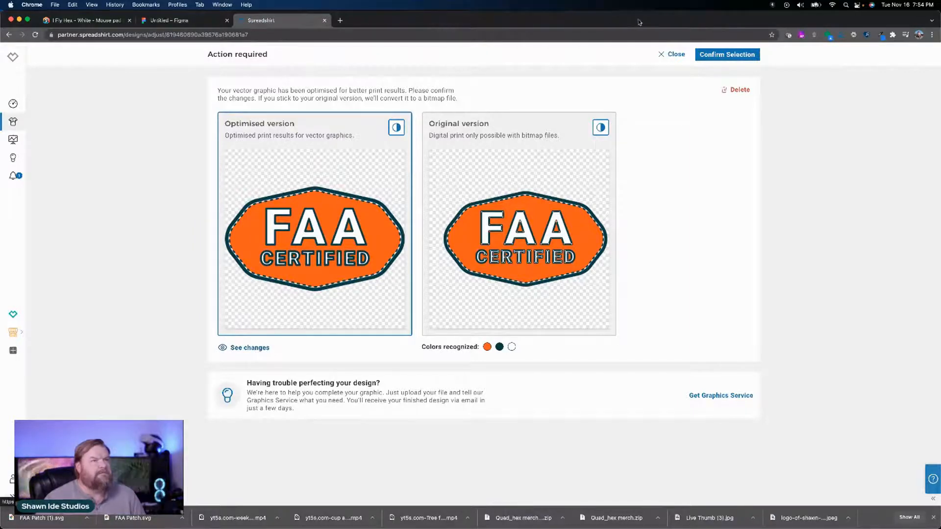
{"action": "left_click", "coordinate": [737, 55]}
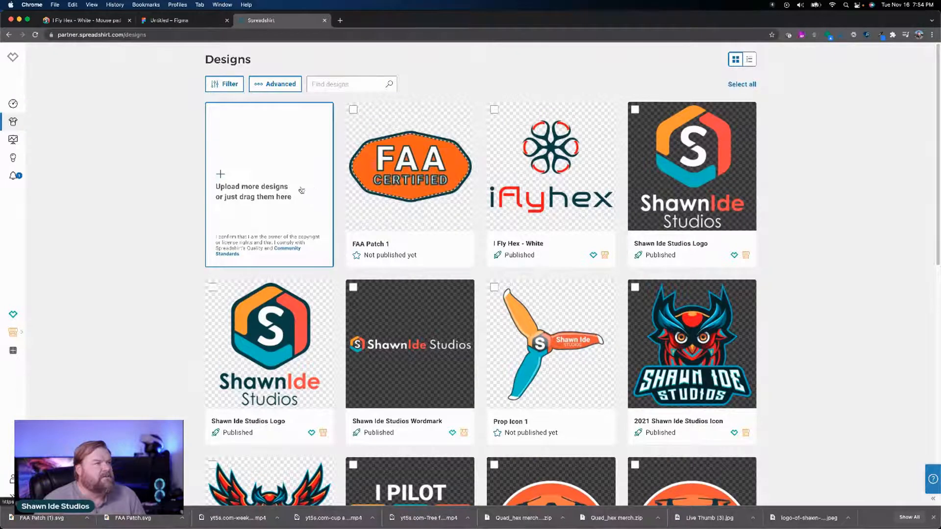
Step: Open the FAA Patch 1 design and choose the Spreadshirt Marketplace and only the shawn-ide-studios Spreadshop as its sales channels
{"action": "left_click", "coordinate": [399, 174]}
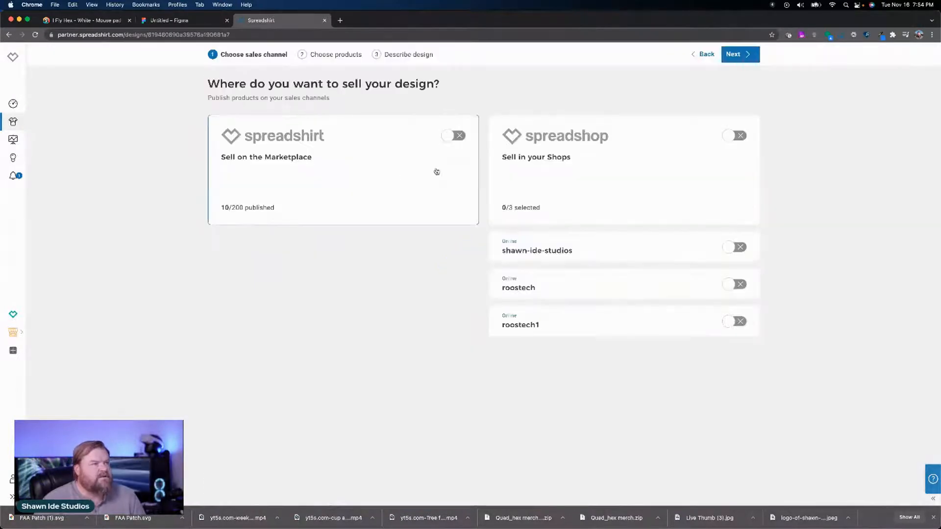
{"action": "left_click", "coordinate": [455, 137]}
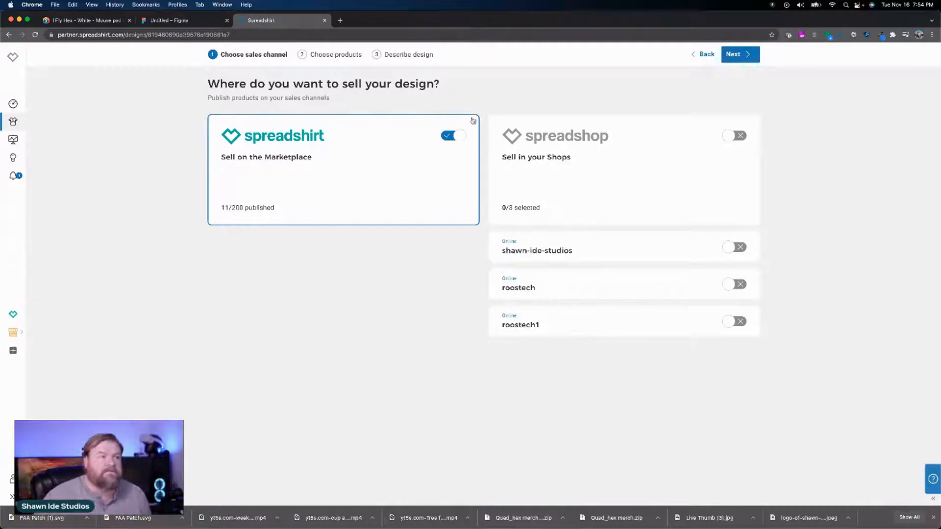
{"action": "left_click", "coordinate": [730, 138]}
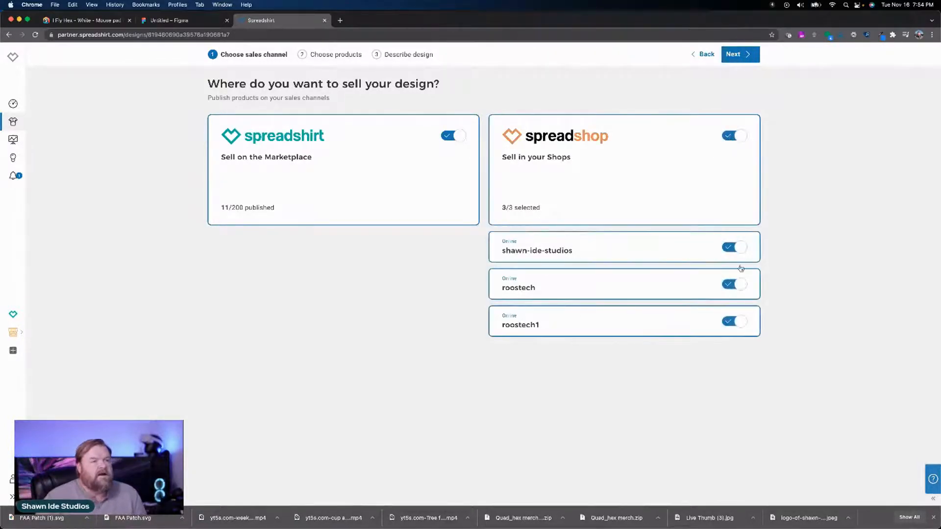
{"action": "left_click", "coordinate": [743, 291]}
{"action": "left_click", "coordinate": [739, 328]}
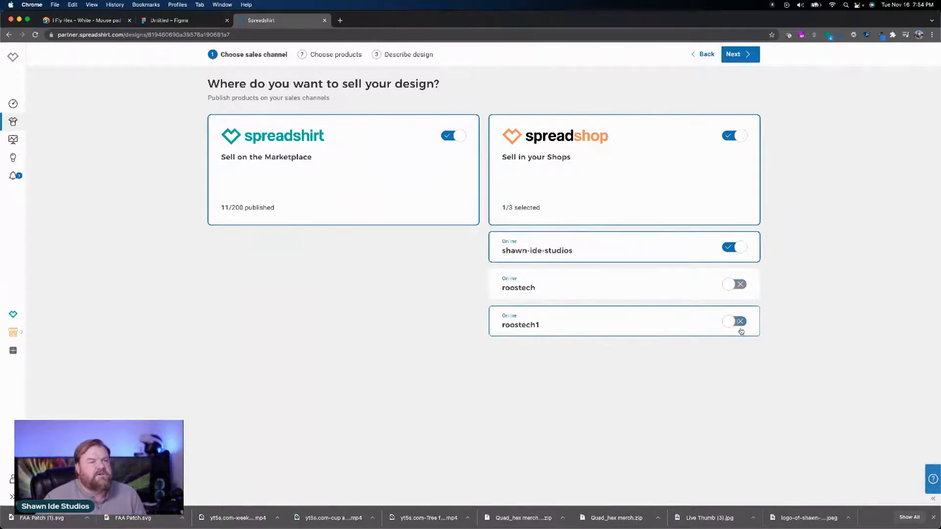
{"action": "left_click", "coordinate": [742, 60]}
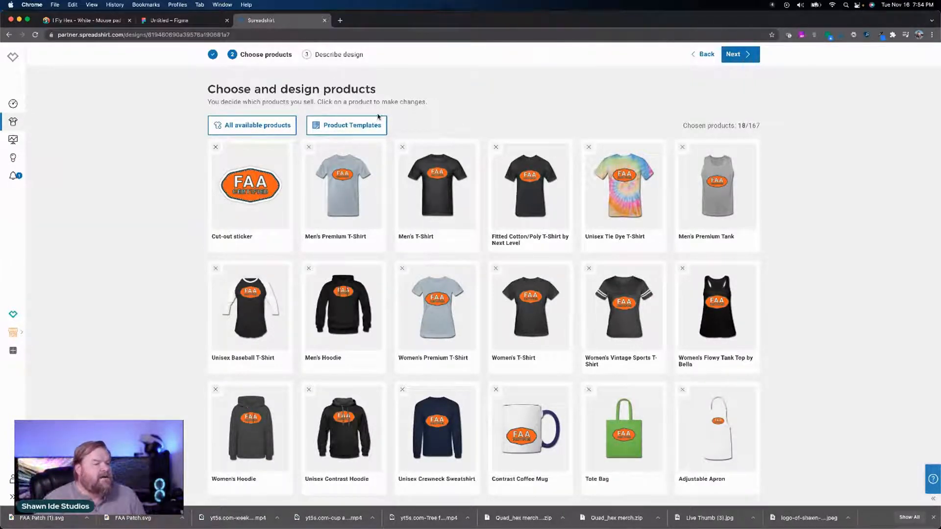
Step: Apply the 2022 White product template and remove the Snapback Baseball Cap, Cotton Drawstring Bag and Sweatshirt Cinch Bag from the products
{"action": "left_click", "coordinate": [356, 123]}
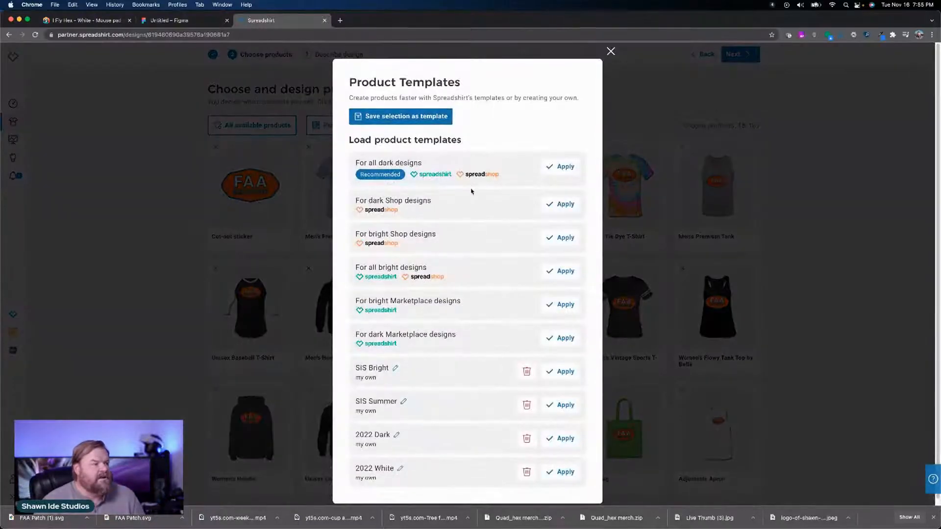
{"action": "left_click", "coordinate": [563, 472]}
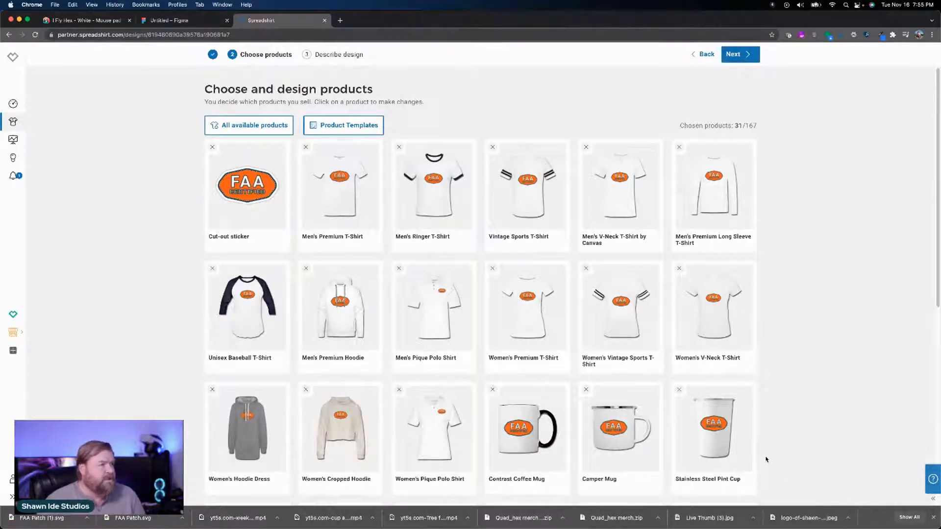
{"action": "scroll", "coordinate": [767, 462], "scroll_direction": "down", "scroll_amount": 4}
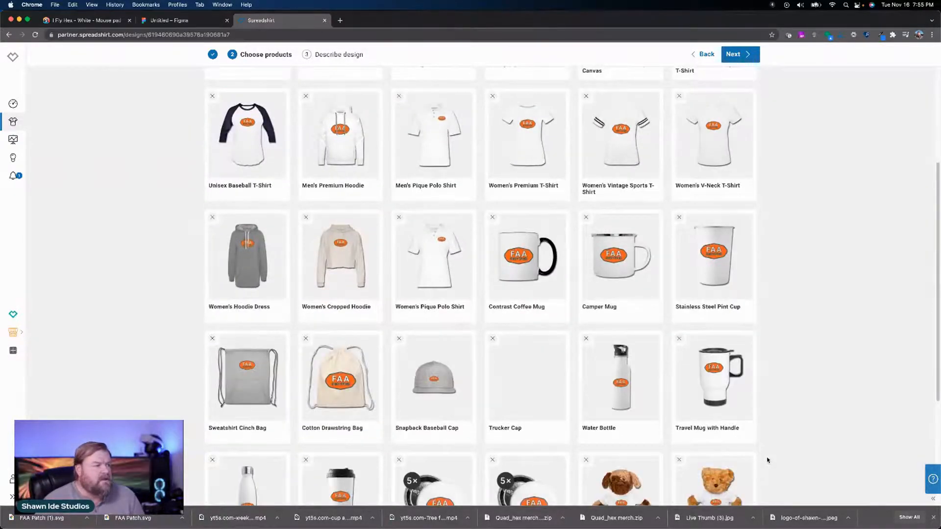
{"action": "scroll", "coordinate": [768, 460], "scroll_direction": "down", "scroll_amount": 2}
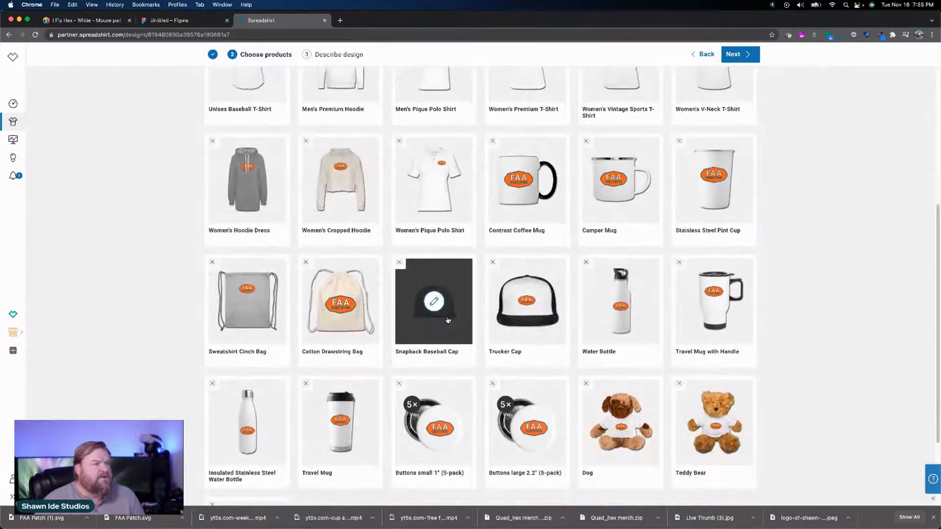
{"action": "left_click", "coordinate": [399, 262]}
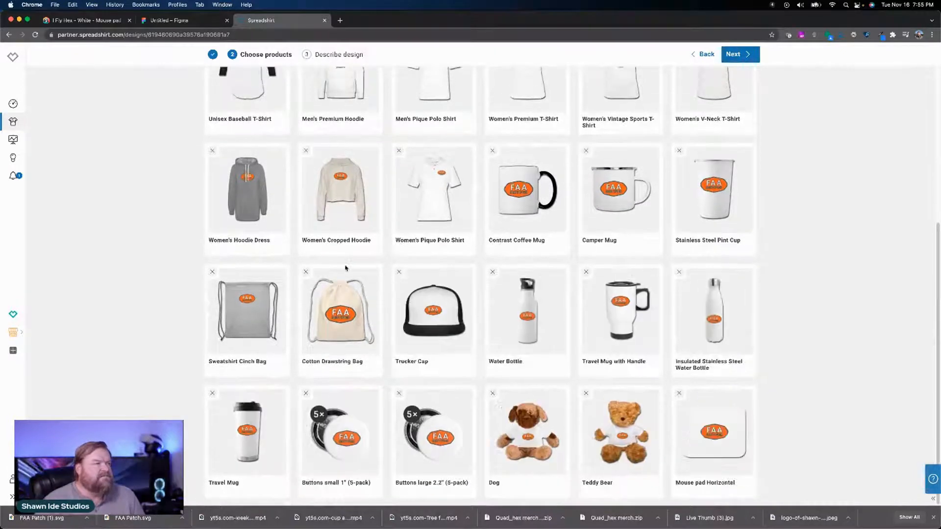
{"action": "left_click", "coordinate": [307, 274]}
{"action": "left_click", "coordinate": [213, 274]}
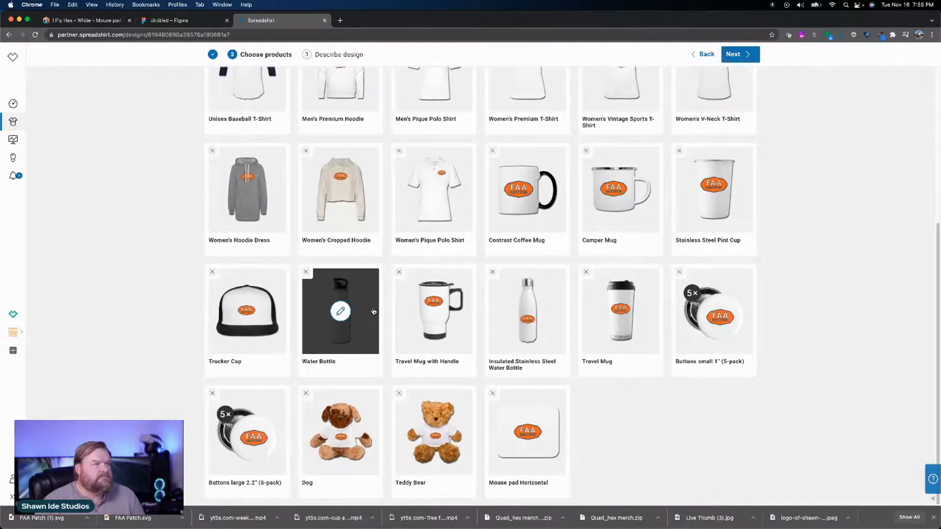
Step: Remove the Women's Cropped Hoodie and Women's Hoodie Dress and review the remaining chosen products
{"action": "scroll", "coordinate": [367, 312], "scroll_direction": "up", "scroll_amount": 5}
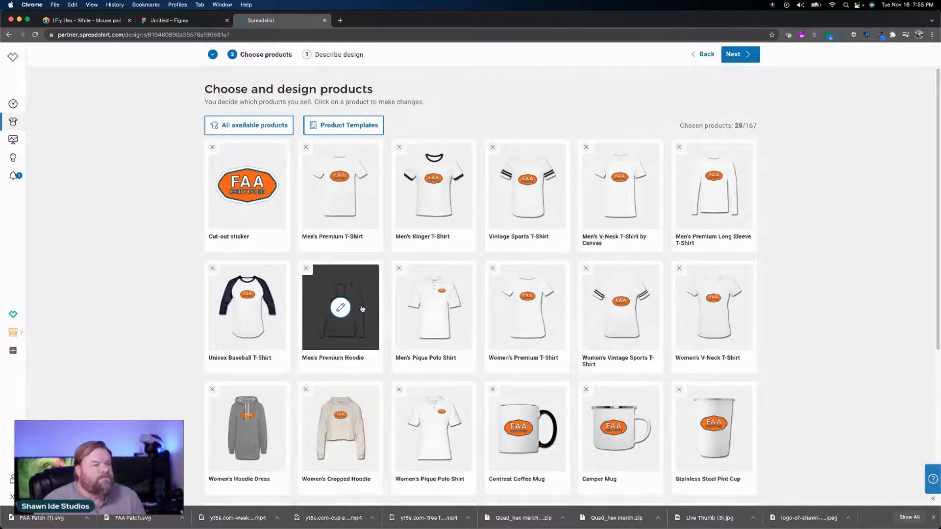
{"action": "scroll", "coordinate": [363, 308], "scroll_direction": "down", "scroll_amount": 4}
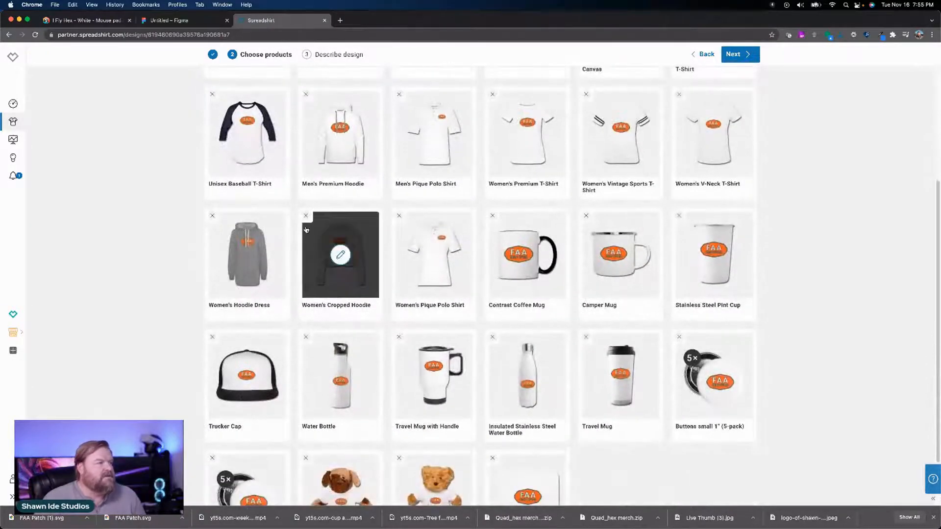
{"action": "left_click", "coordinate": [305, 215]}
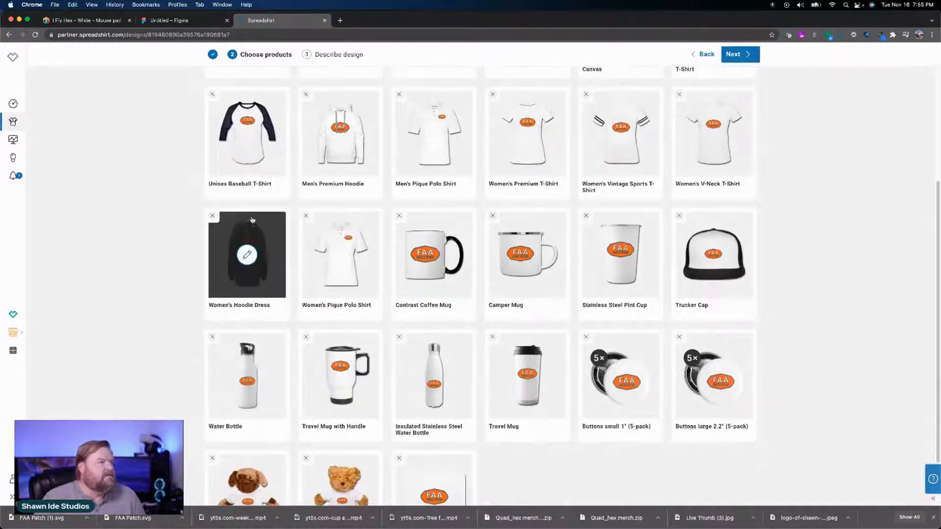
{"action": "left_click", "coordinate": [214, 218]}
{"action": "scroll", "coordinate": [360, 277], "scroll_direction": "up", "scroll_amount": 1}
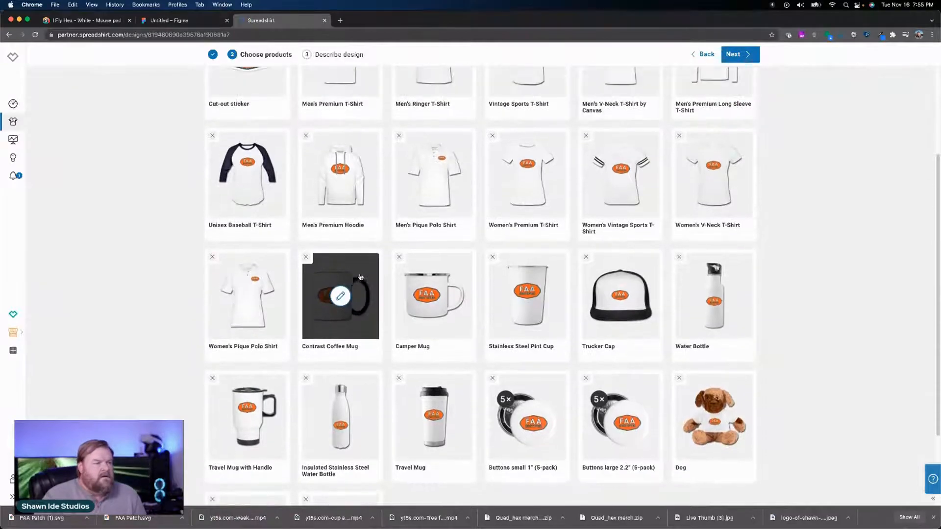
{"action": "scroll", "coordinate": [360, 277], "scroll_direction": "down", "scroll_amount": 4}
{"action": "scroll", "coordinate": [359, 275], "scroll_direction": "up", "scroll_amount": 5}
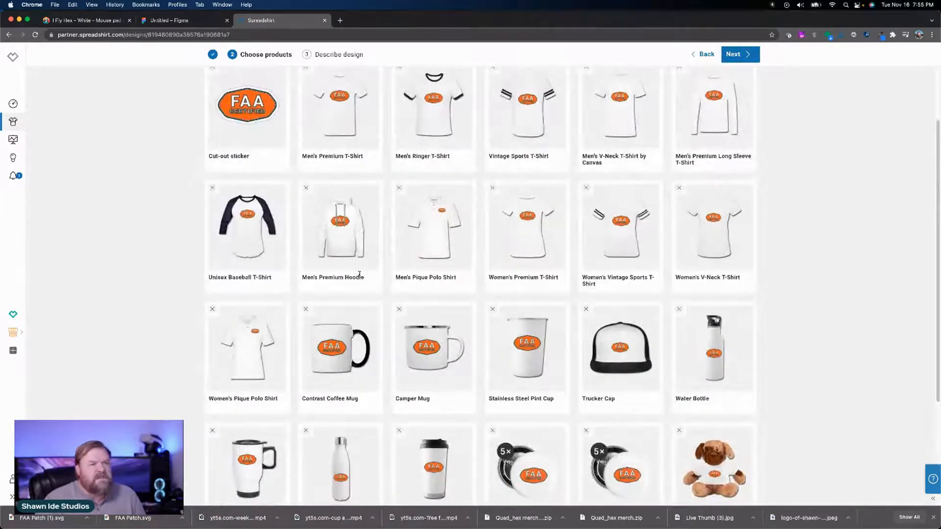
{"action": "scroll", "coordinate": [359, 274], "scroll_direction": "up", "scroll_amount": 2}
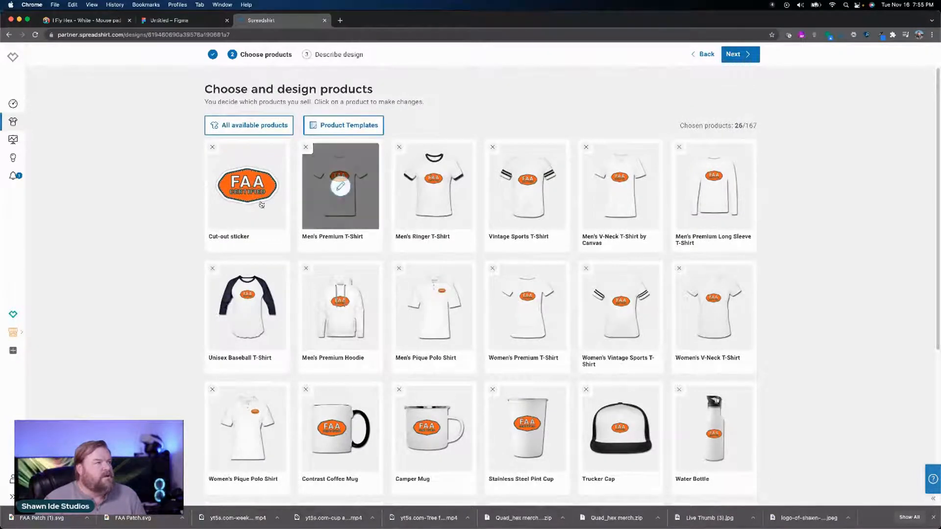
Step: Preview the cut-out sticker in its three display colors, choose white matte as the default and apply it to the product
{"action": "left_click", "coordinate": [247, 188]}
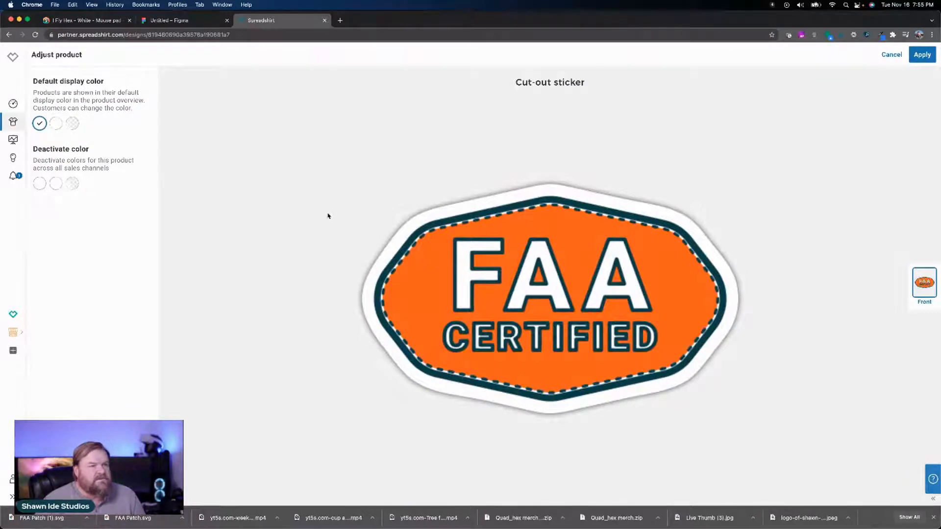
{"action": "left_click", "coordinate": [57, 130]}
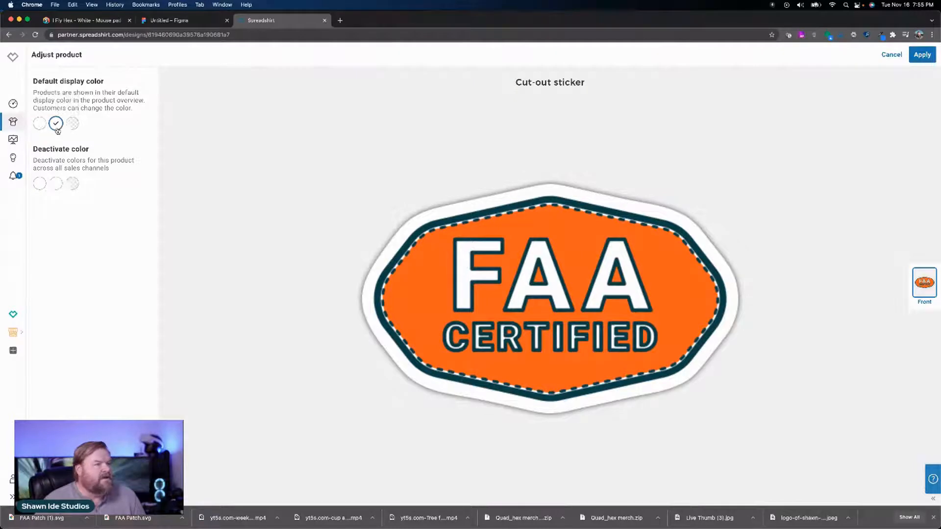
{"action": "left_click", "coordinate": [73, 129]}
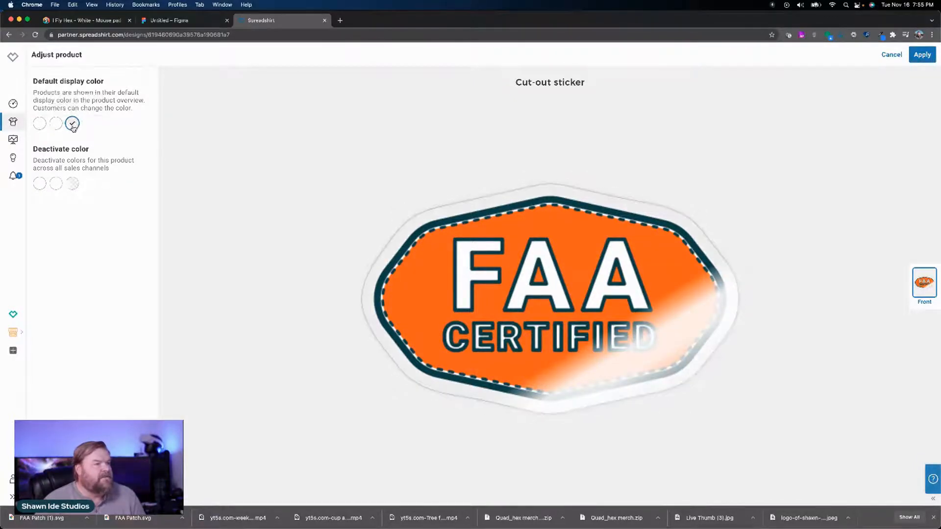
{"action": "left_click", "coordinate": [40, 125]}
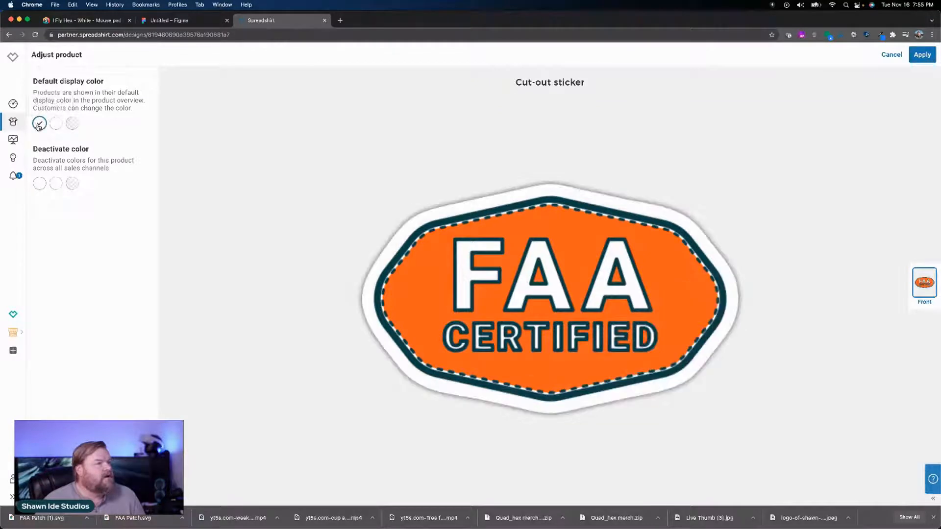
{"action": "left_click", "coordinate": [11, 34]}
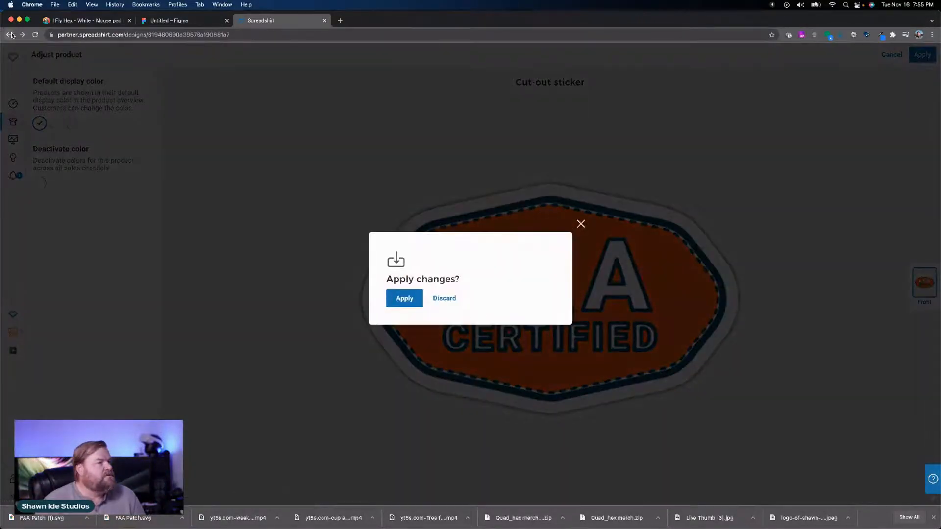
{"action": "left_click", "coordinate": [582, 225]}
{"action": "left_click", "coordinate": [921, 55]}
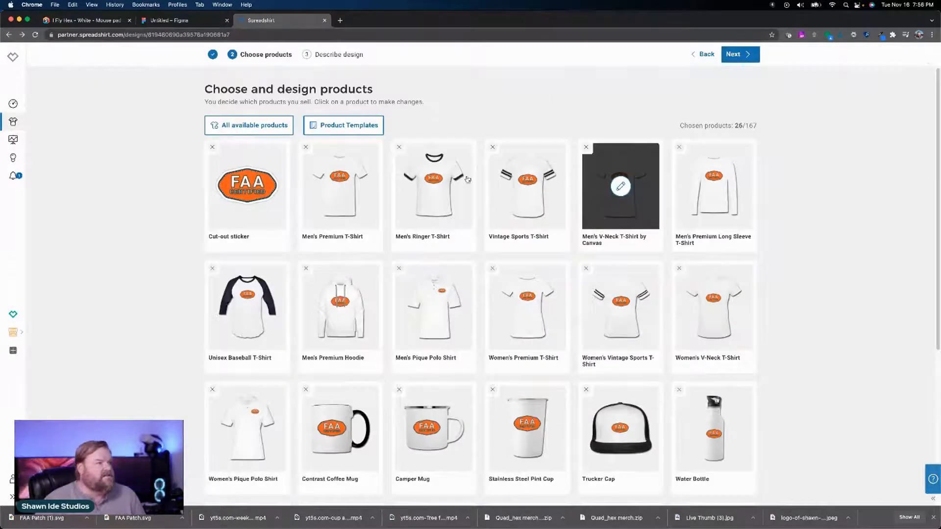
Step: Set the badge colors on the Men's Premium T-Shirt to orange, black and white, and reposition the badge on the upper chest
{"action": "left_click", "coordinate": [346, 184]}
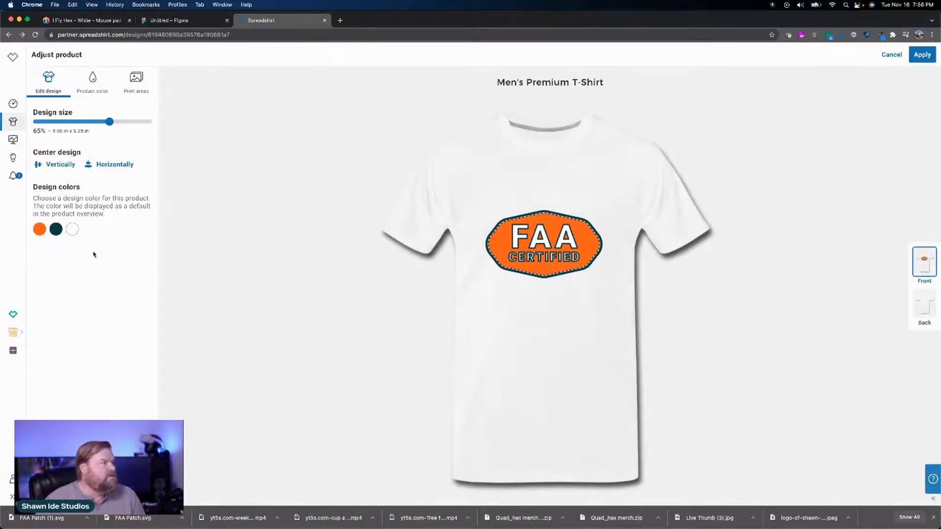
{"action": "left_click", "coordinate": [57, 234]}
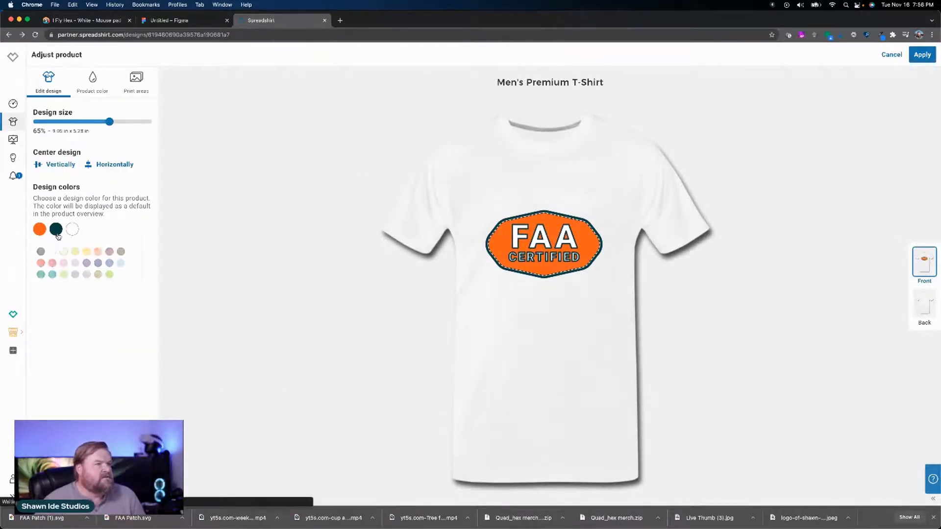
{"action": "left_click", "coordinate": [106, 233]}
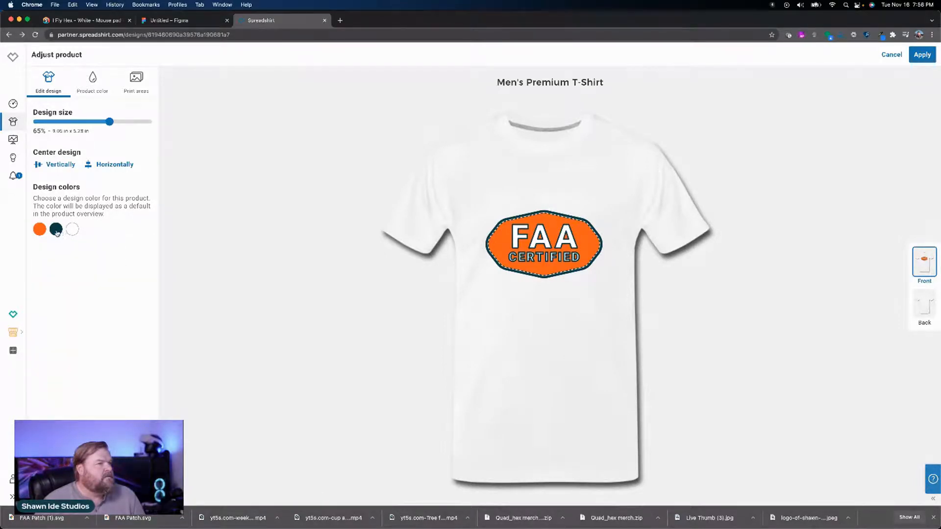
{"action": "left_click", "coordinate": [38, 230]}
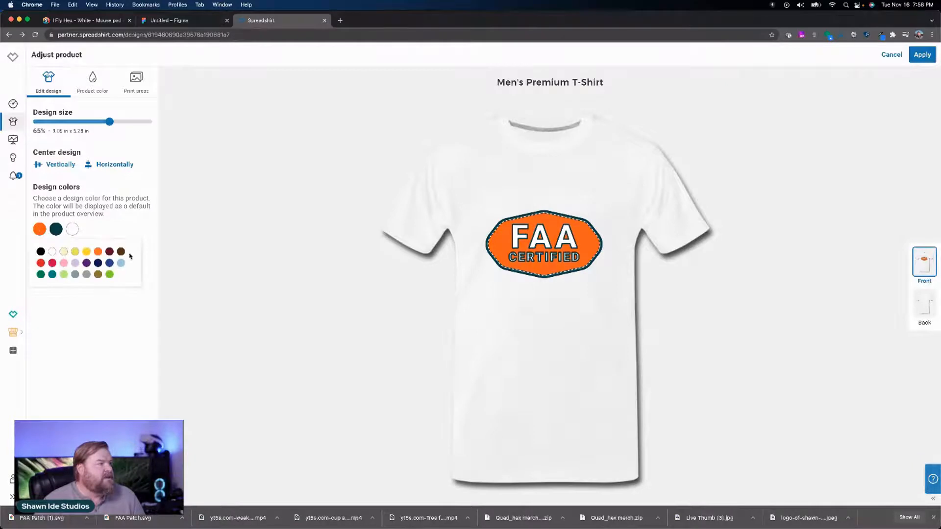
{"action": "left_click", "coordinate": [98, 251]}
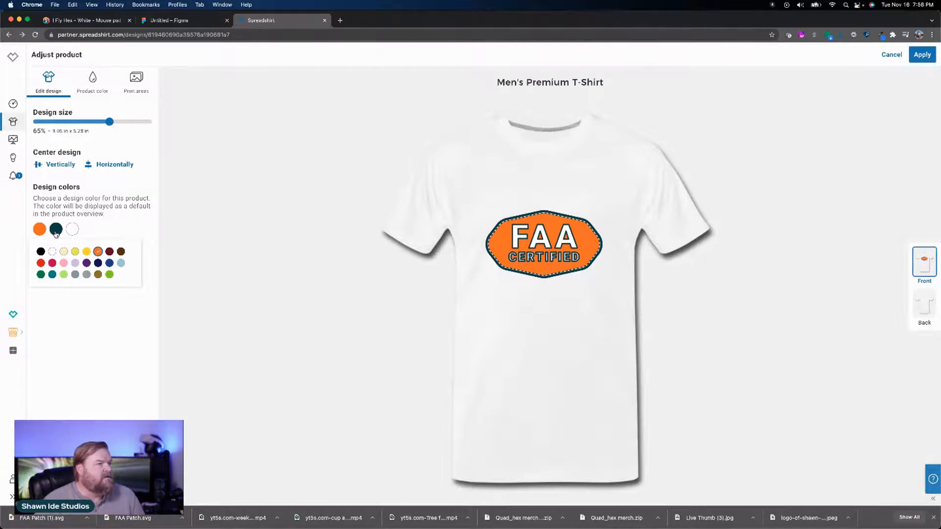
{"action": "left_click", "coordinate": [41, 251]}
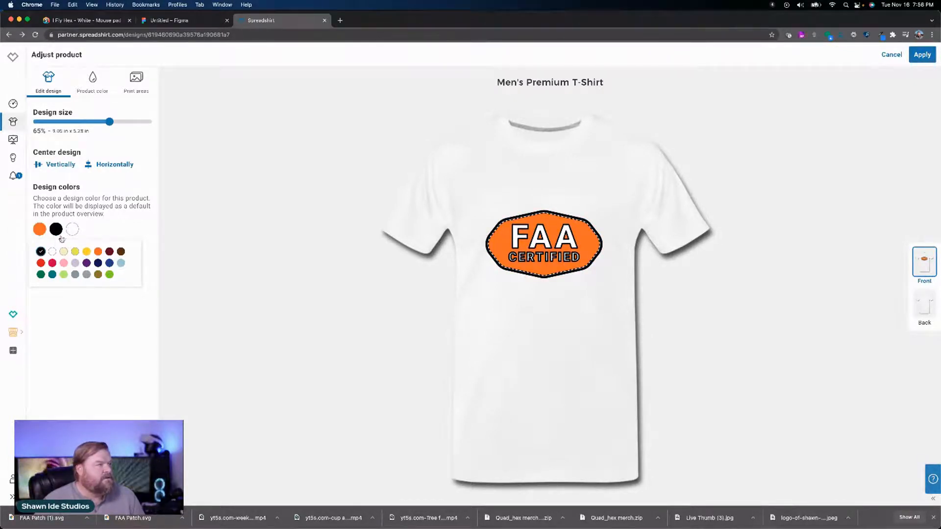
{"action": "left_click", "coordinate": [50, 252]}
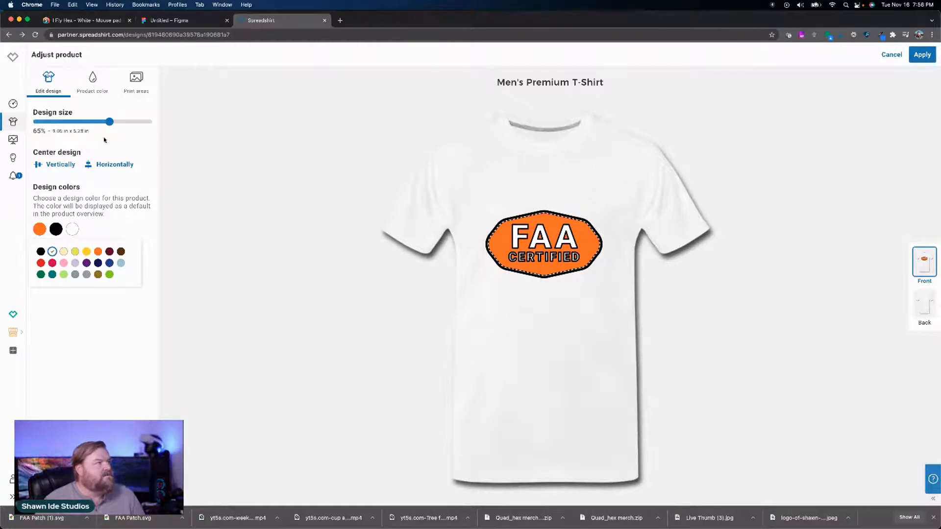
{"action": "left_click", "coordinate": [47, 164]}
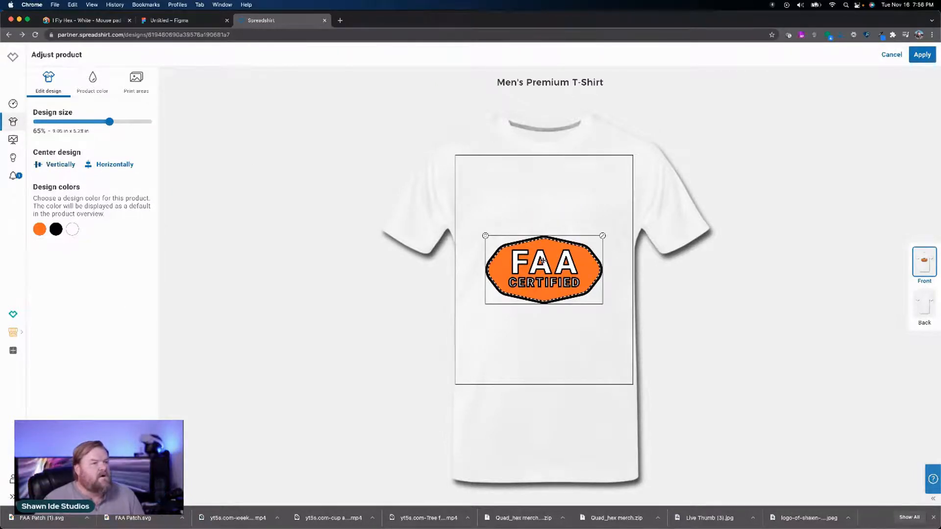
{"action": "left_click_drag", "start_coordinate": [542, 260], "coordinate": [546, 220]}
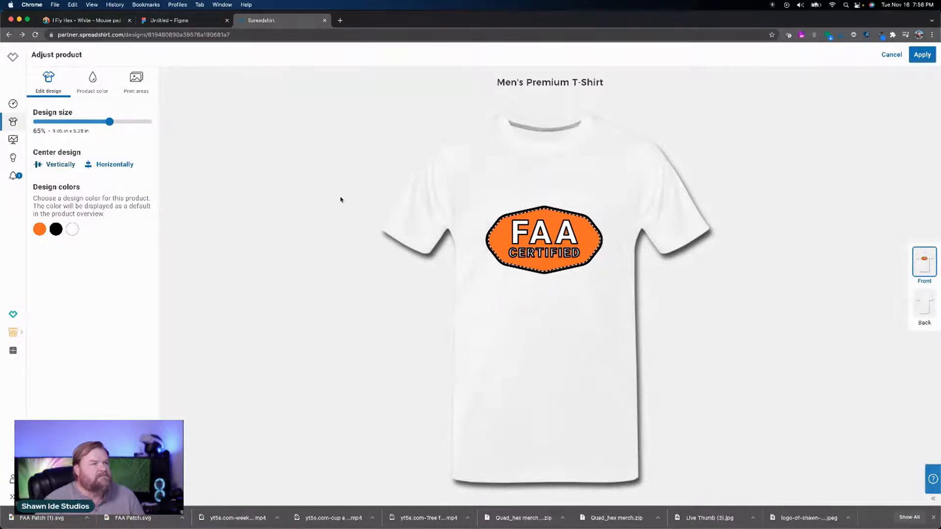
Step: Preview the Men's Premium T-Shirt in its other display colors, choose white as the default and apply the product changes
{"action": "left_click", "coordinate": [93, 91]}
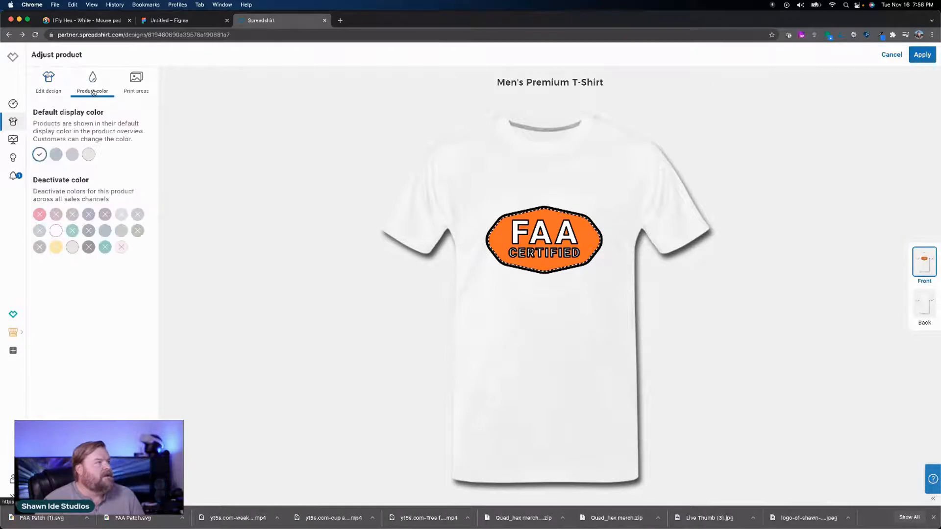
{"action": "left_click", "coordinate": [56, 155]}
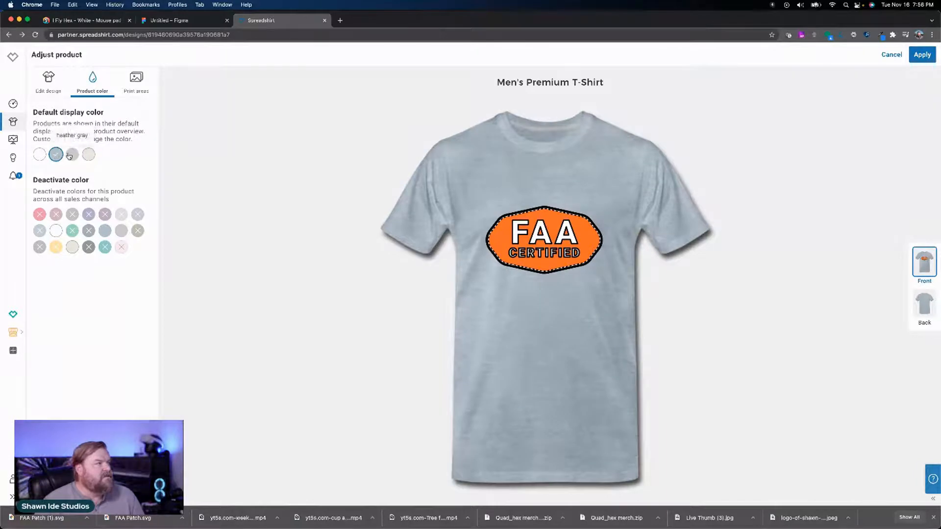
{"action": "left_click", "coordinate": [71, 156]}
{"action": "left_click", "coordinate": [87, 155]}
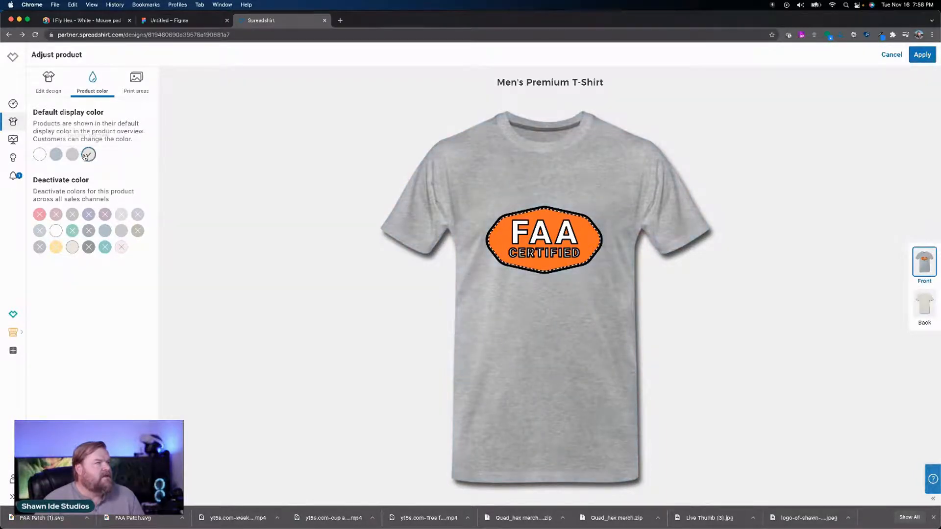
{"action": "left_click", "coordinate": [40, 155]}
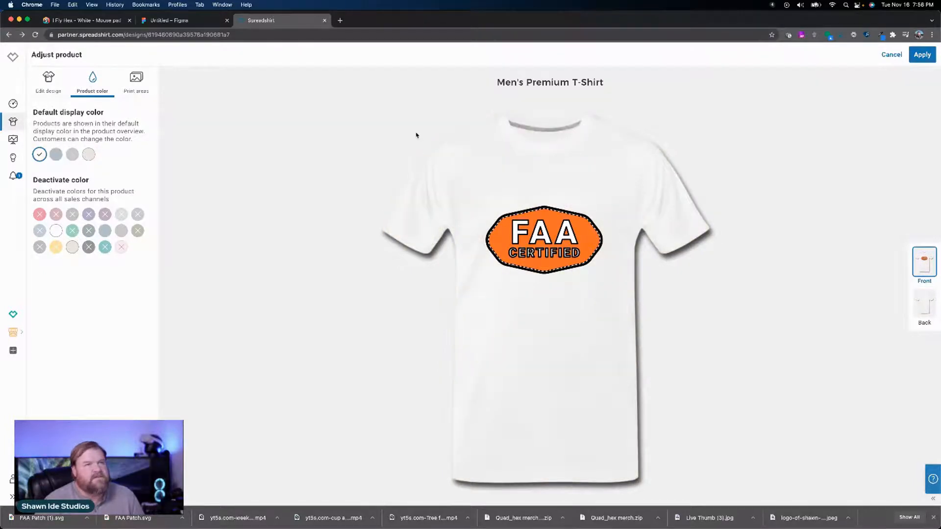
{"action": "left_click", "coordinate": [921, 55]}
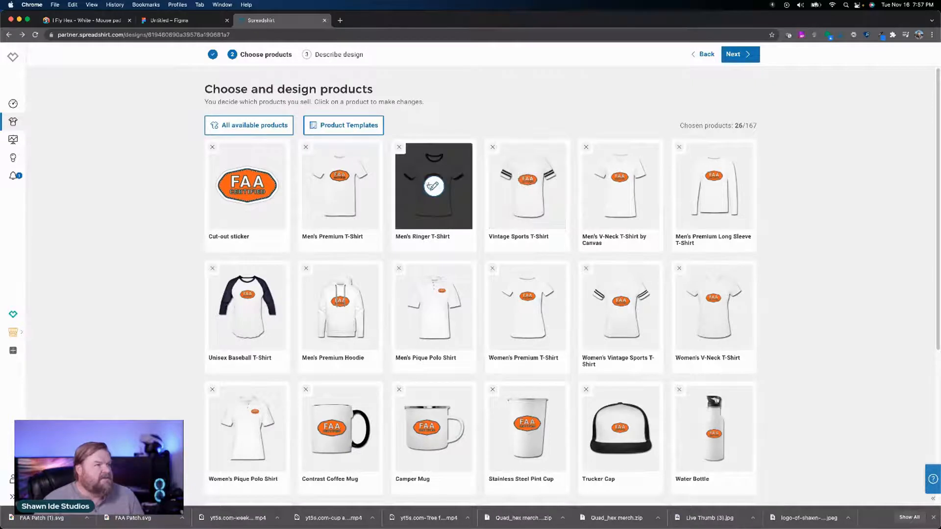
Step: Set the badge colors on the Men's Ringer T-Shirt to orange and black, check its product colors and apply the changes
{"action": "left_click", "coordinate": [426, 186]}
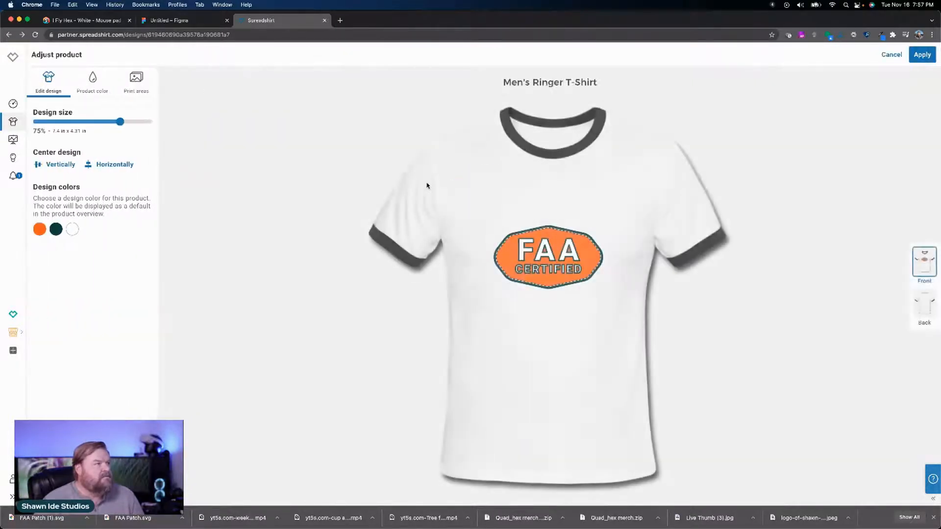
{"action": "left_click", "coordinate": [37, 232]}
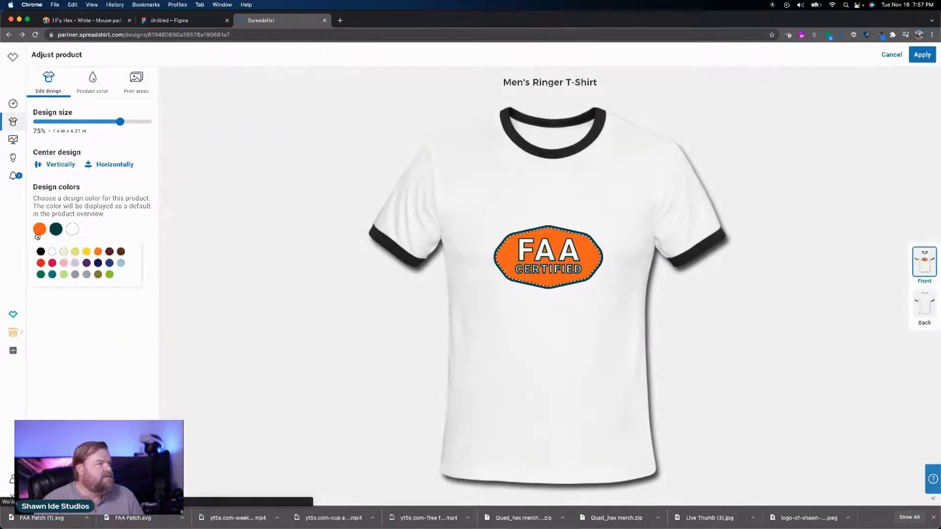
{"action": "left_click", "coordinate": [97, 254]}
{"action": "left_click", "coordinate": [56, 233]}
{"action": "left_click", "coordinate": [40, 252]}
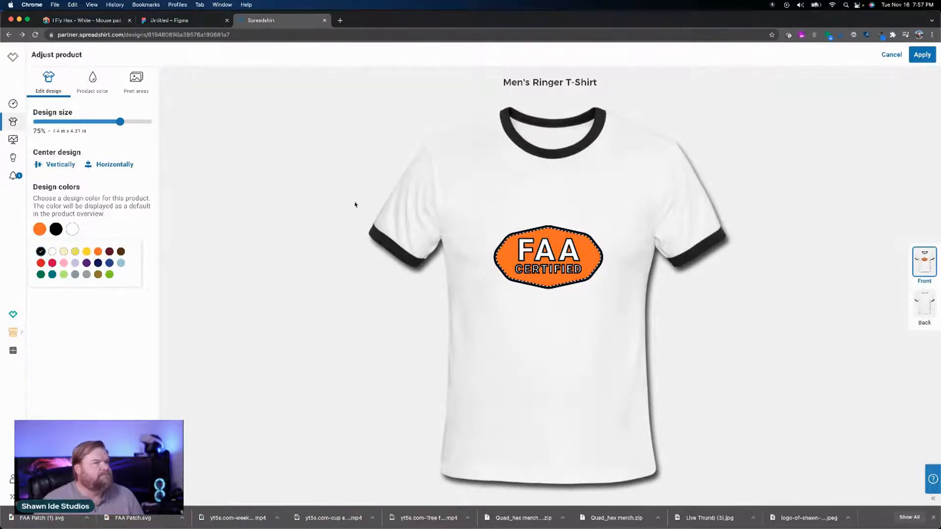
{"action": "left_click", "coordinate": [92, 78]}
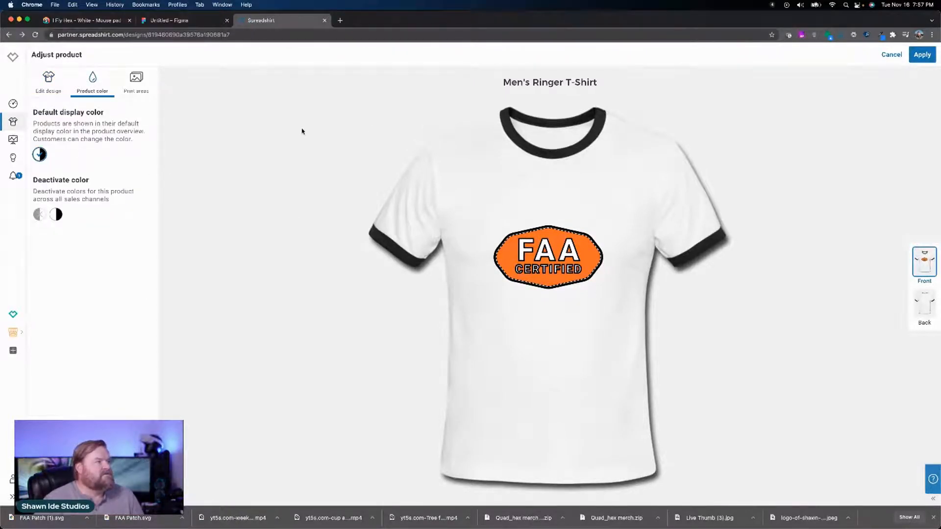
{"action": "left_click", "coordinate": [929, 51]}
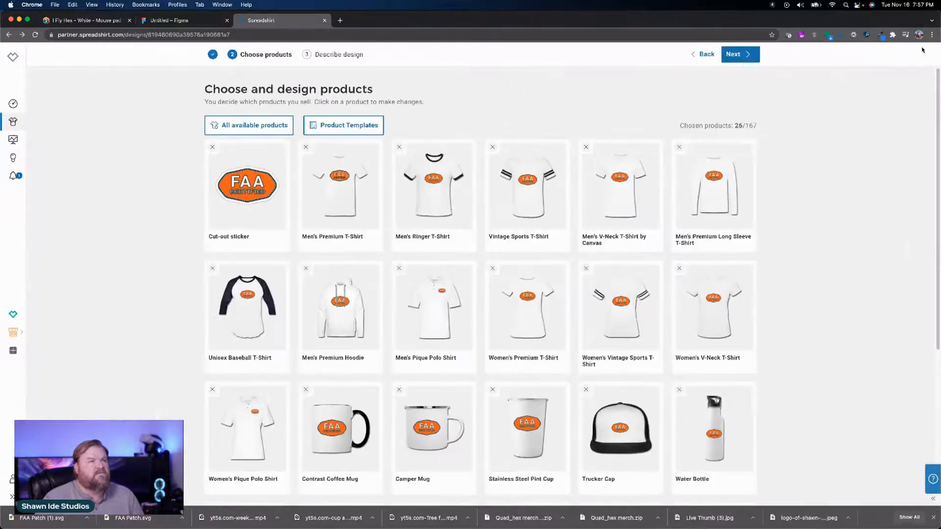
Step: Set the badge fill on the Vintage Sports T-Shirt to orange and its dark outline color to black
{"action": "left_click", "coordinate": [529, 190]}
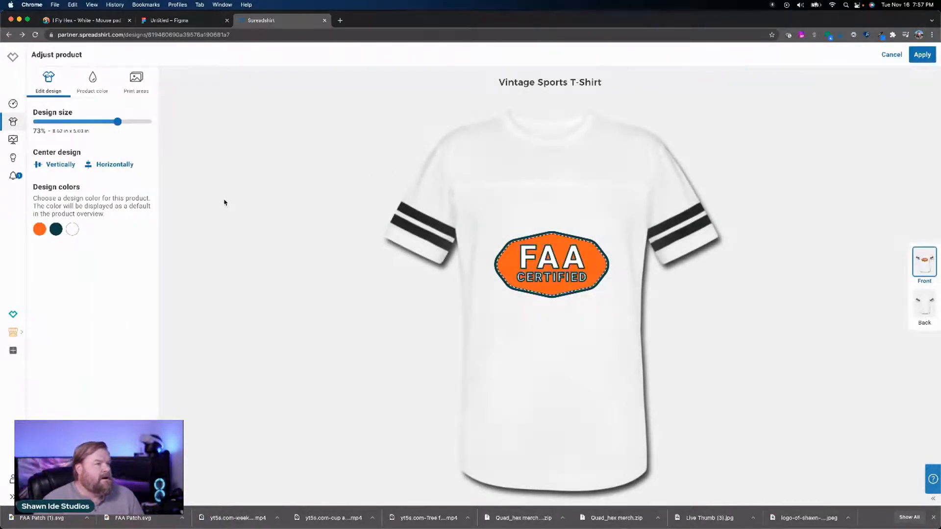
{"action": "left_click", "coordinate": [41, 229]}
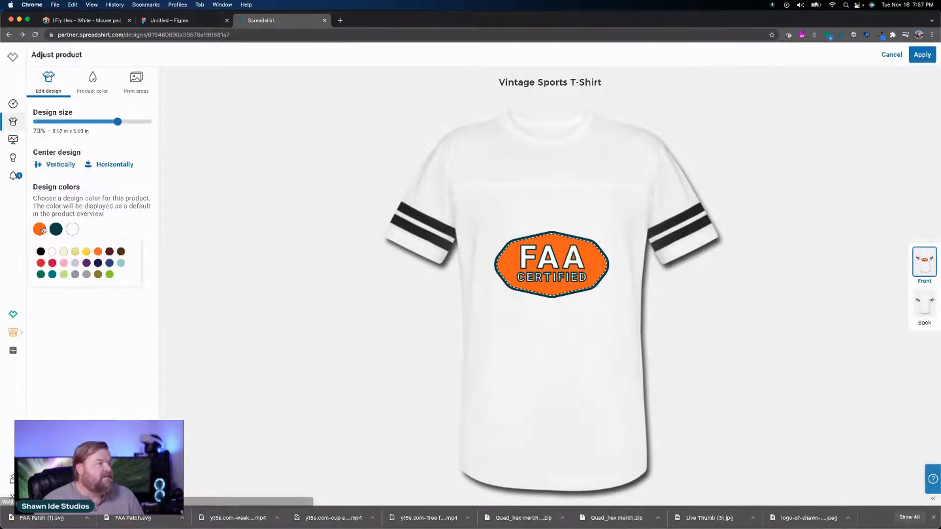
{"action": "left_click", "coordinate": [99, 256]}
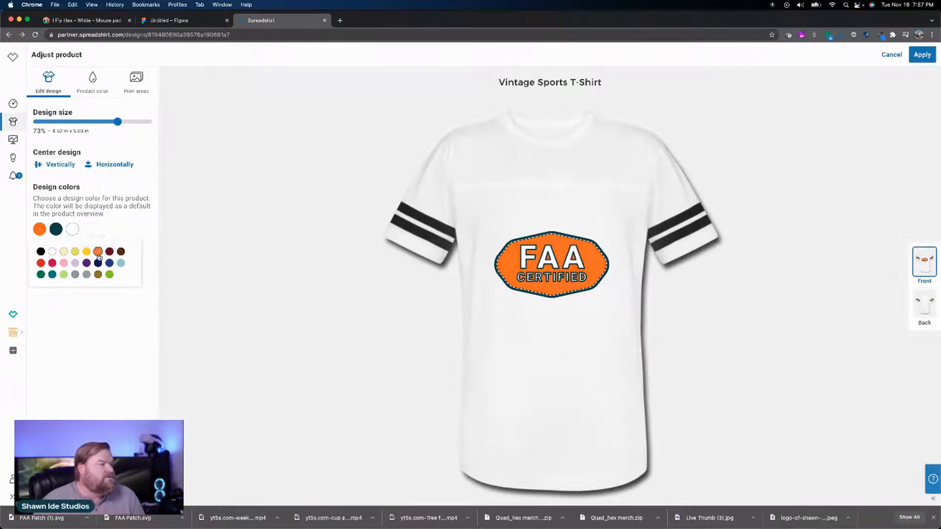
{"action": "left_click", "coordinate": [57, 230]}
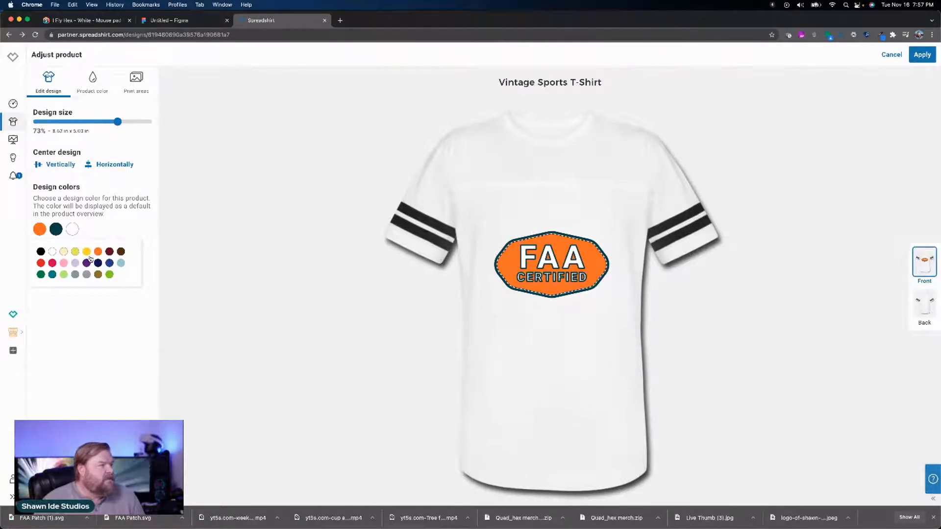
{"action": "left_click", "coordinate": [41, 252]}
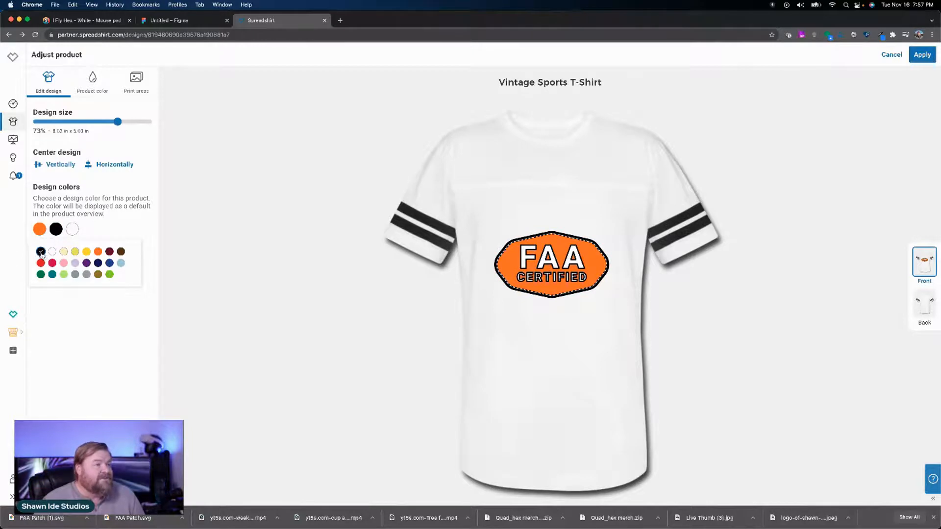
Step: Preview the Vintage Sports T-Shirt in black/white, deactivate that color again and apply the product in white with black stripes
{"action": "left_click", "coordinate": [99, 92]}
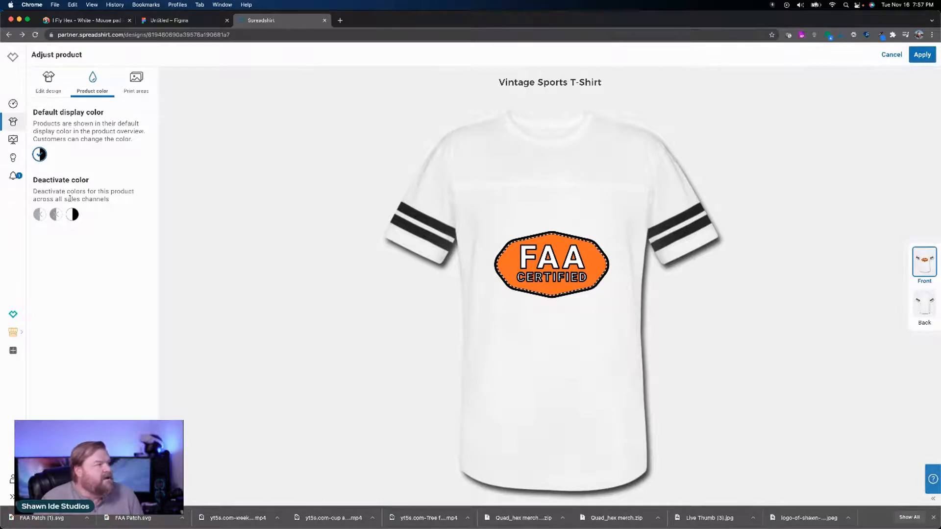
{"action": "left_click", "coordinate": [59, 214]}
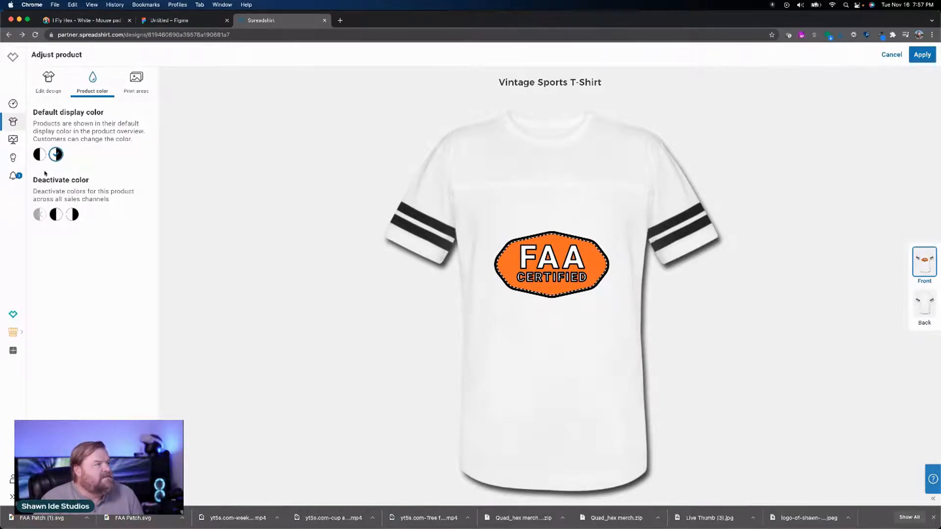
{"action": "left_click", "coordinate": [40, 154]}
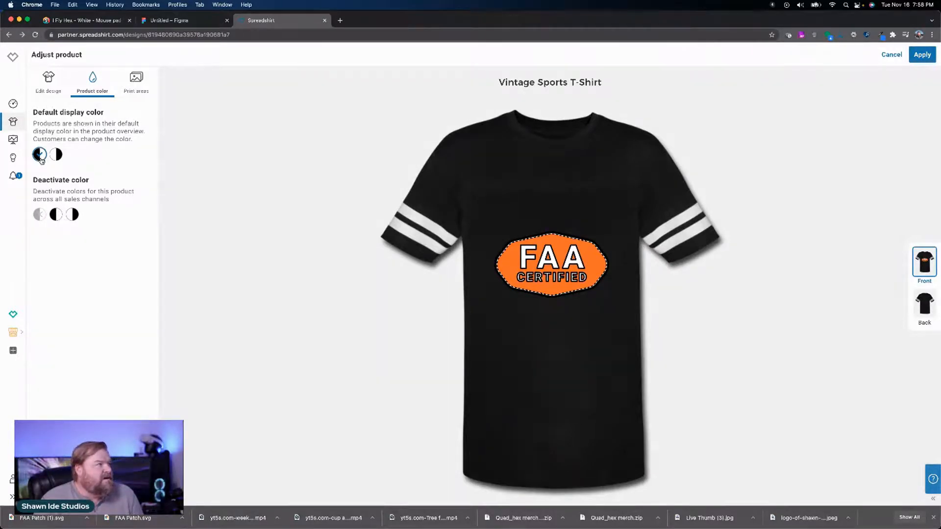
{"action": "left_click", "coordinate": [56, 154]}
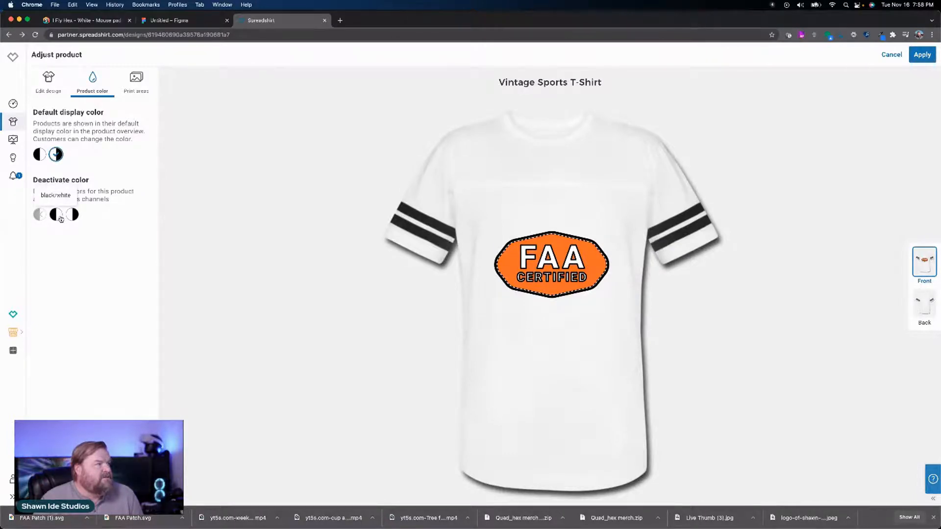
{"action": "left_click", "coordinate": [56, 215]}
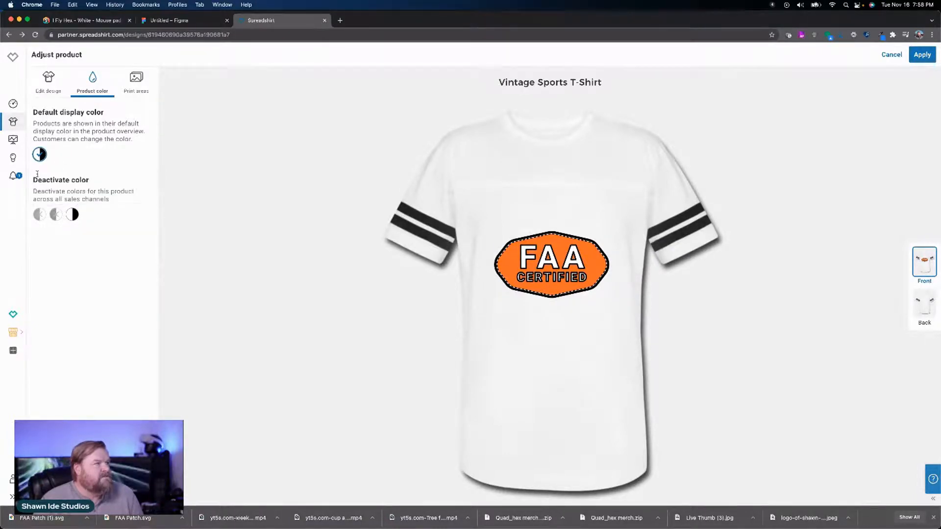
{"action": "left_click", "coordinate": [922, 54]}
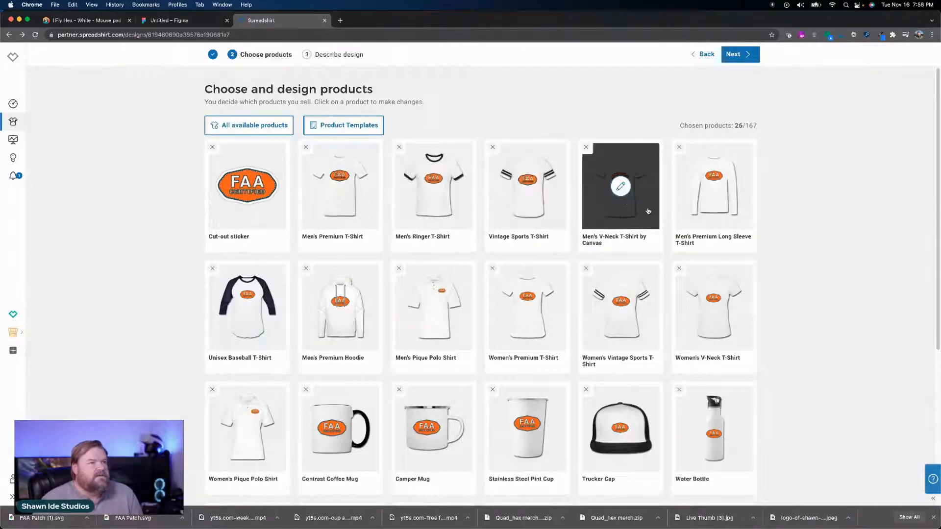
Step: Set the badge fill on the Men's V-Neck T-Shirt by Canvas to orange and its dark outline color to black
{"action": "left_click", "coordinate": [621, 186]}
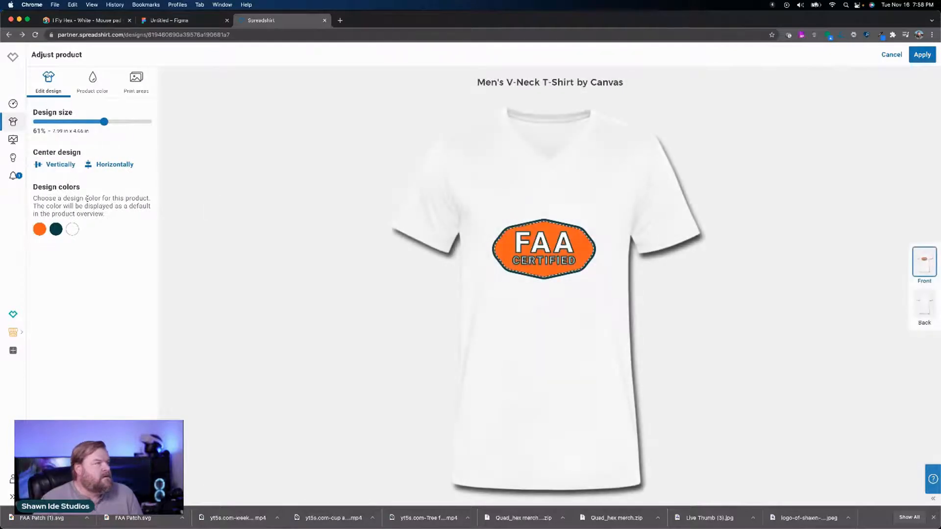
{"action": "left_click", "coordinate": [40, 229]}
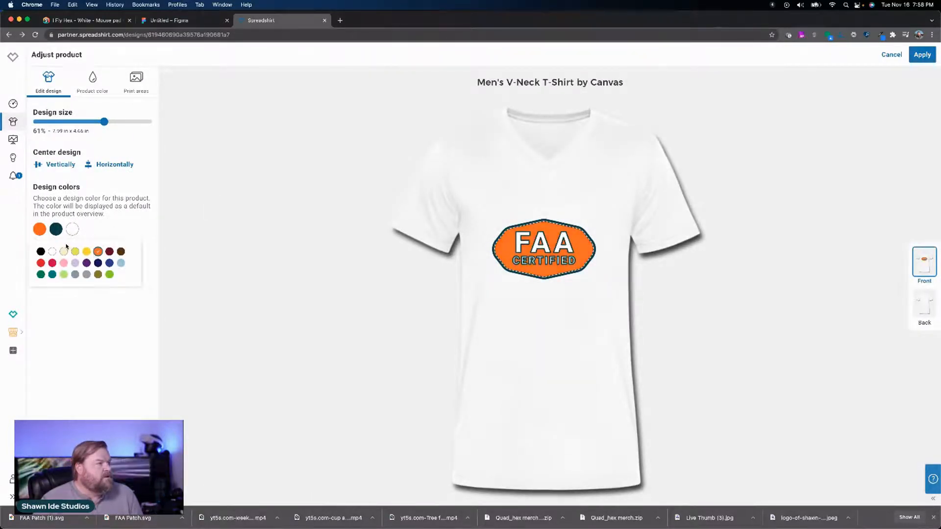
{"action": "left_click", "coordinate": [41, 252]}
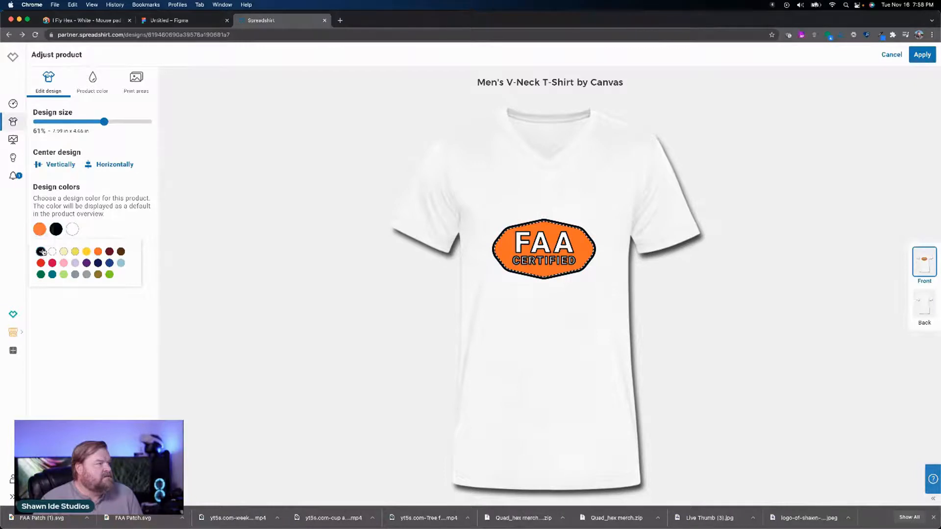
Step: Preview the Men's V-Neck T-Shirt in gray, choose white as its default display color and apply the changes
{"action": "left_click", "coordinate": [100, 90]}
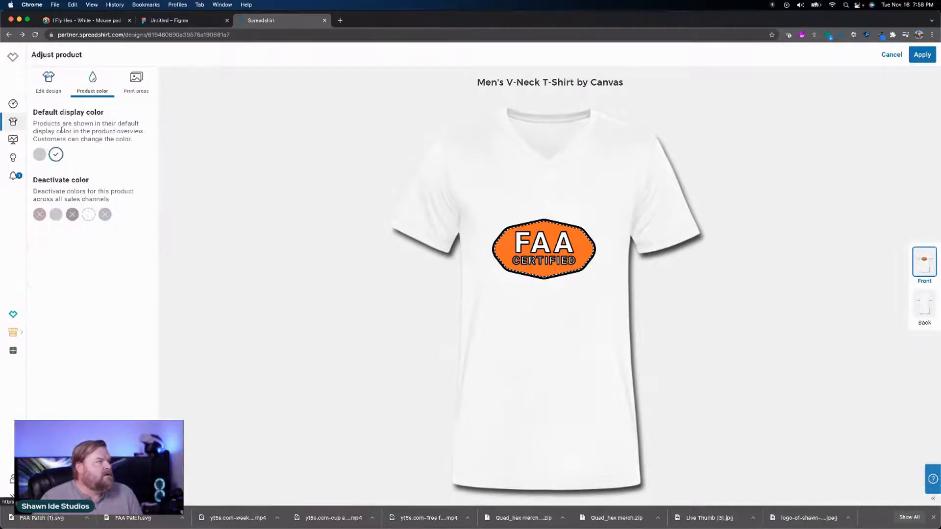
{"action": "left_click", "coordinate": [40, 158]}
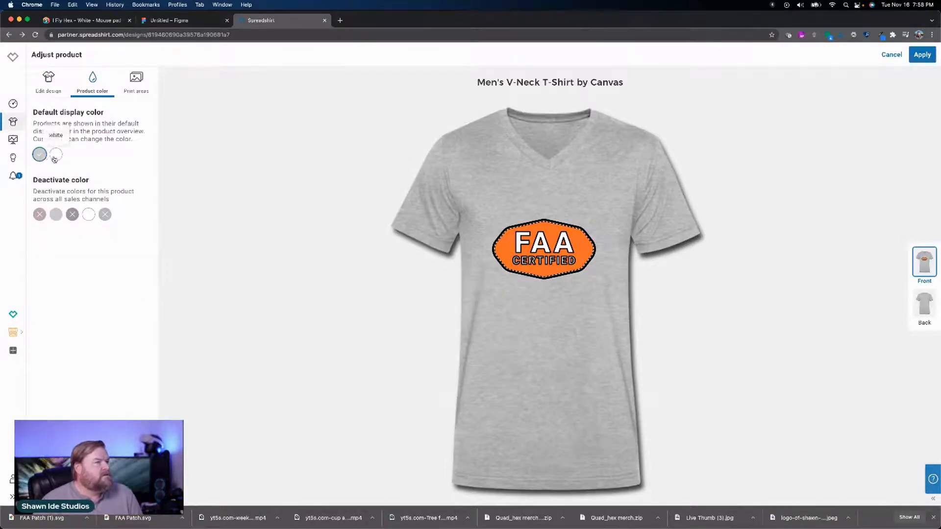
{"action": "left_click", "coordinate": [61, 160]}
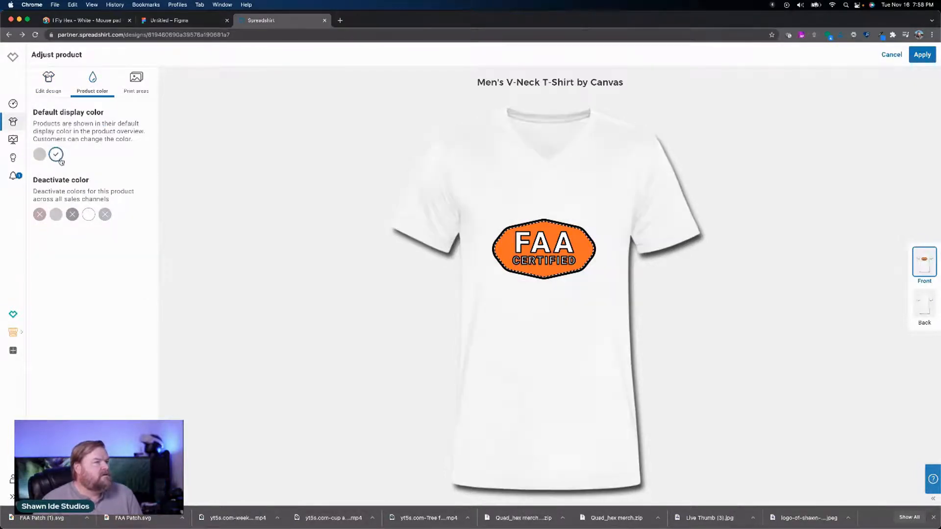
{"action": "left_click", "coordinate": [917, 55]}
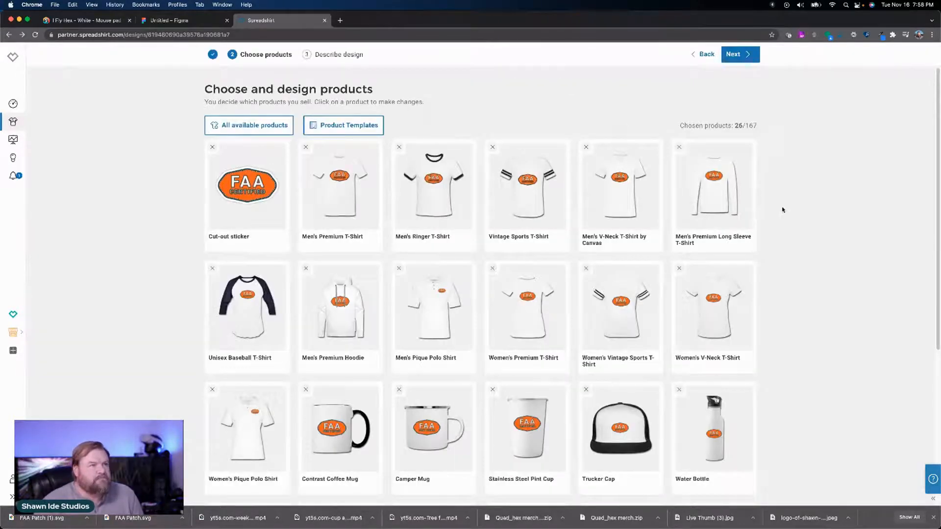
Step: Set the badge colors on the Men's Premium Long Sleeve T-Shirt to orange and black, check its product colors and apply the changes
{"action": "left_click", "coordinate": [724, 200]}
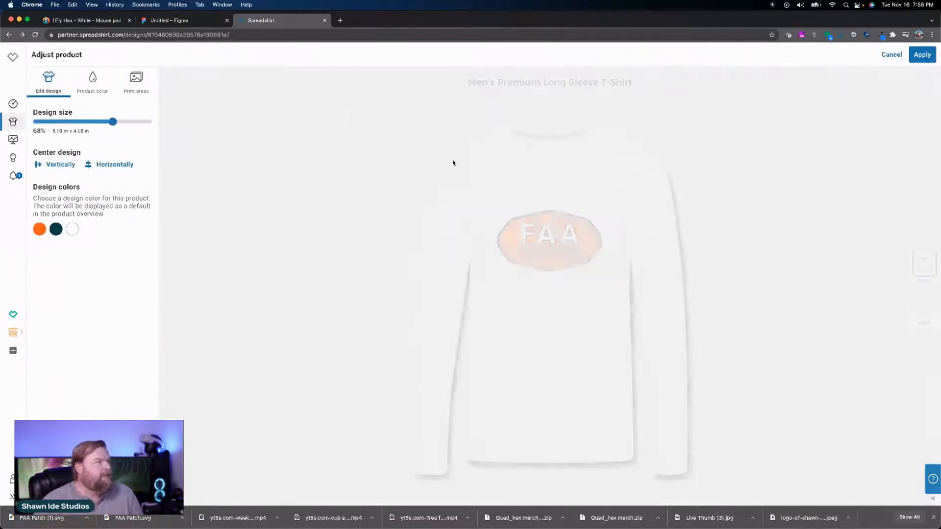
{"action": "left_click", "coordinate": [56, 228]}
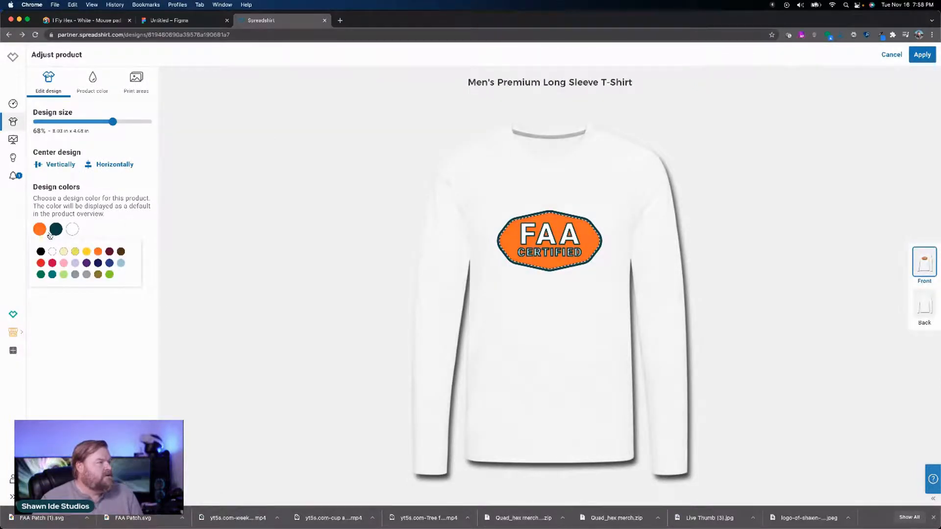
{"action": "left_click", "coordinate": [41, 251]}
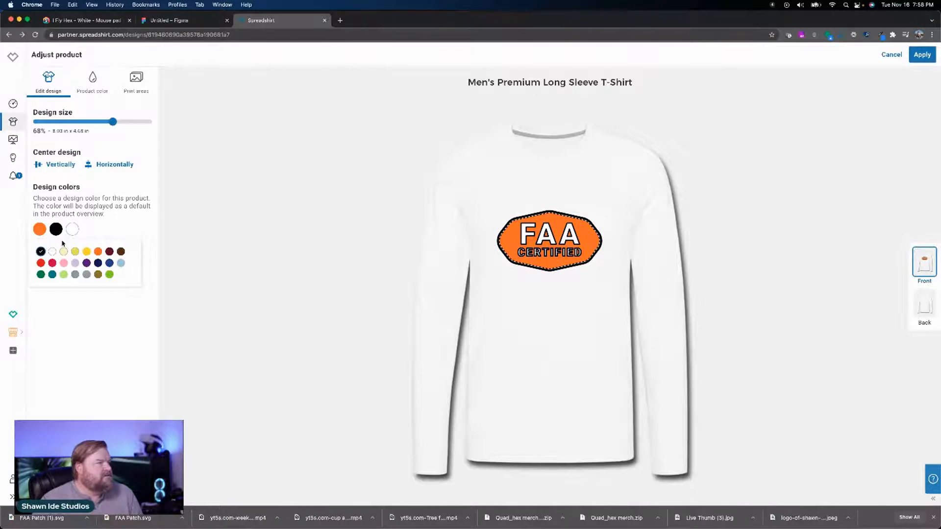
{"action": "left_click", "coordinate": [92, 89]}
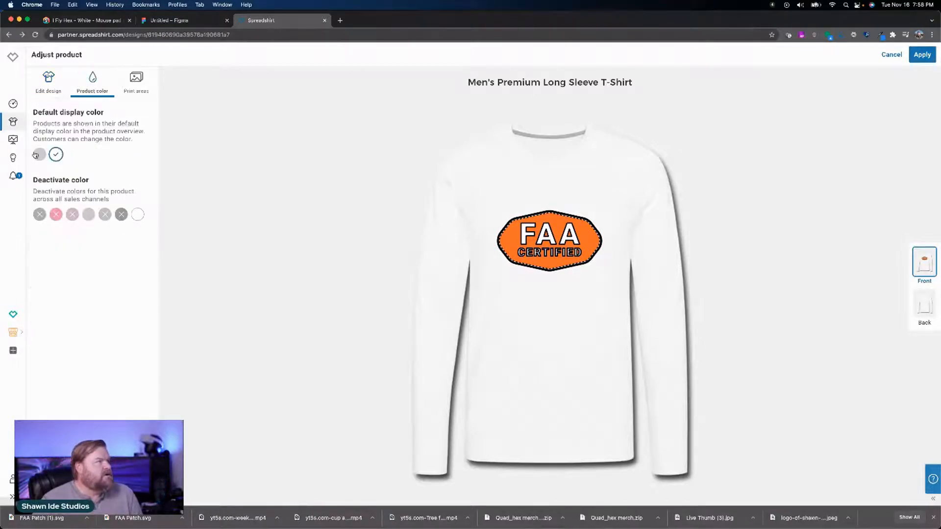
{"action": "left_click", "coordinate": [921, 54]}
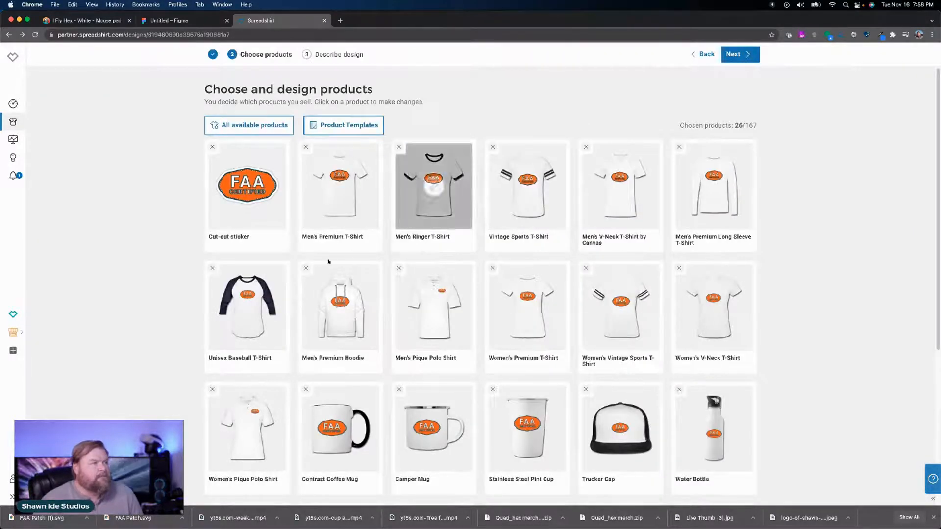
Step: Set the badge fill on the Unisex Baseball T-Shirt to orange and its dark outline color to black
{"action": "left_click", "coordinate": [253, 293]}
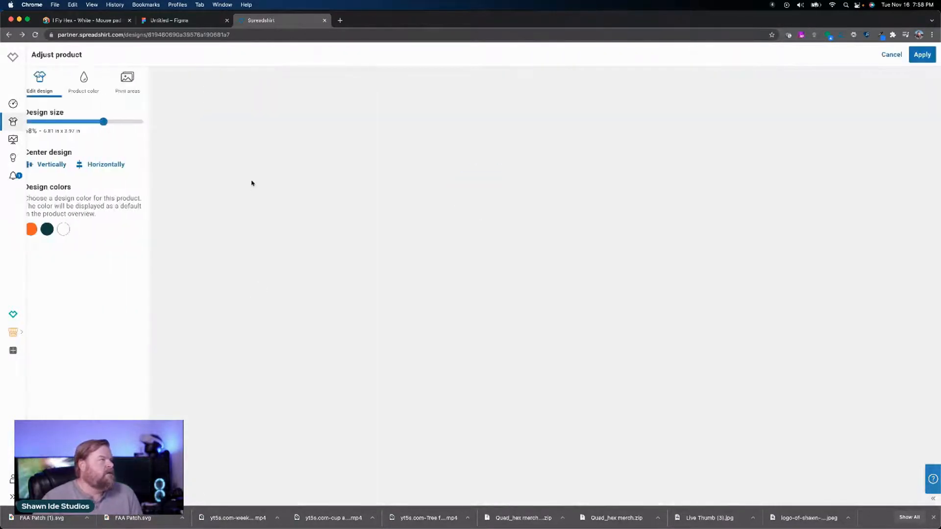
{"action": "left_click", "coordinate": [39, 229]}
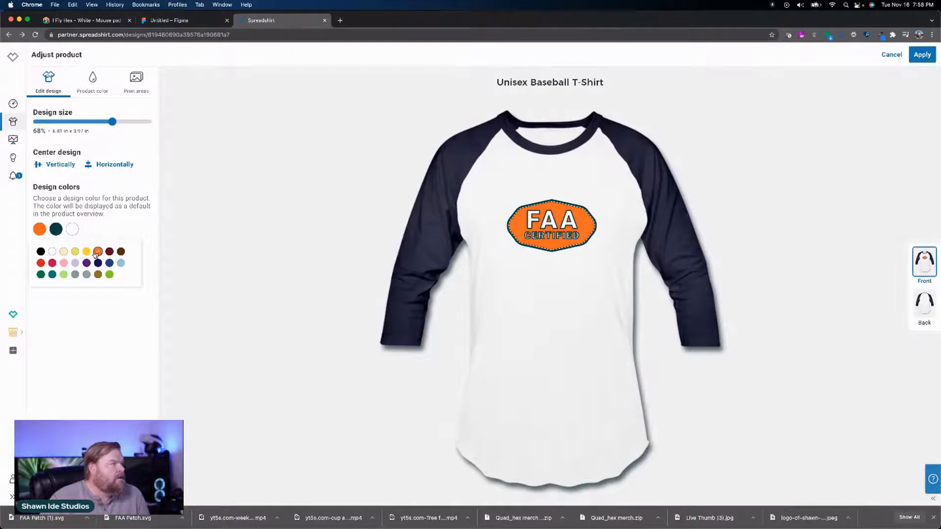
{"action": "left_click", "coordinate": [41, 251]}
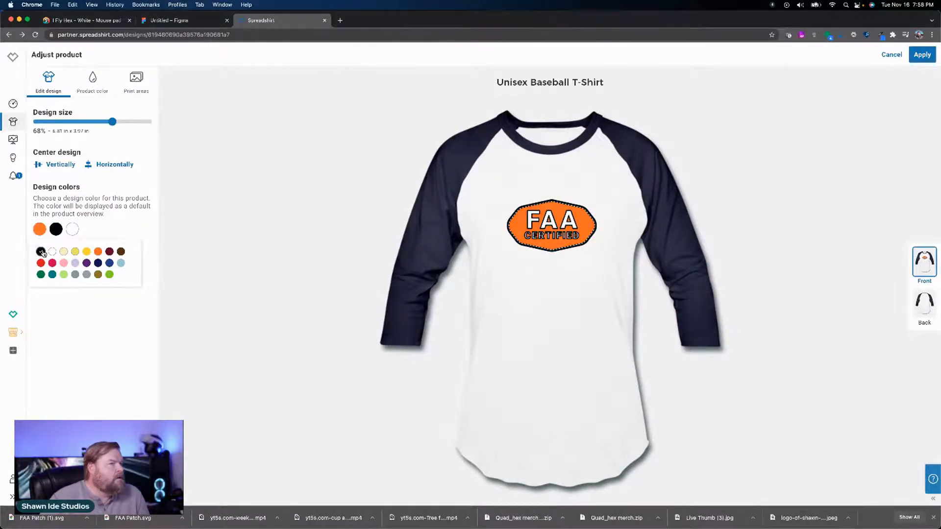
{"action": "left_click", "coordinate": [101, 215]}
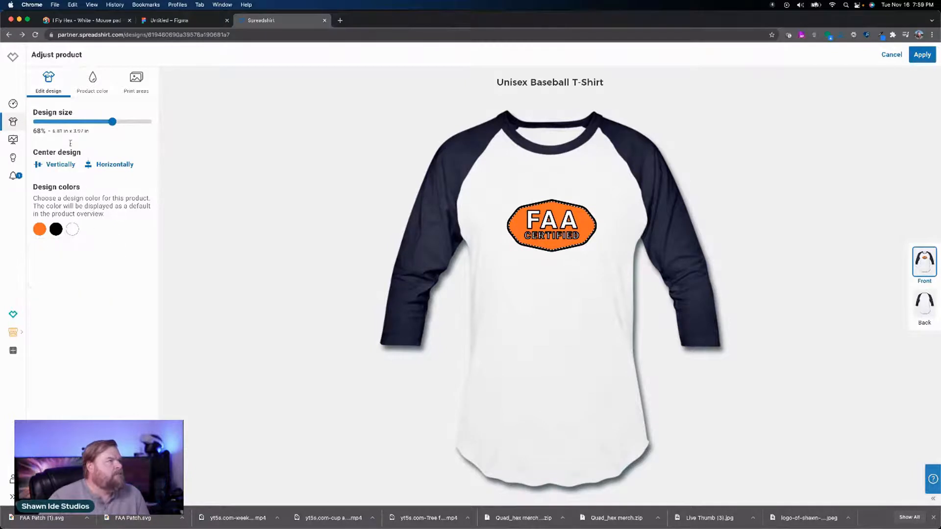
Step: Preview the Unisex Baseball T-Shirt in heather gray/black, white/red and white/black, and deactivate the white/red color
{"action": "left_click", "coordinate": [95, 91]}
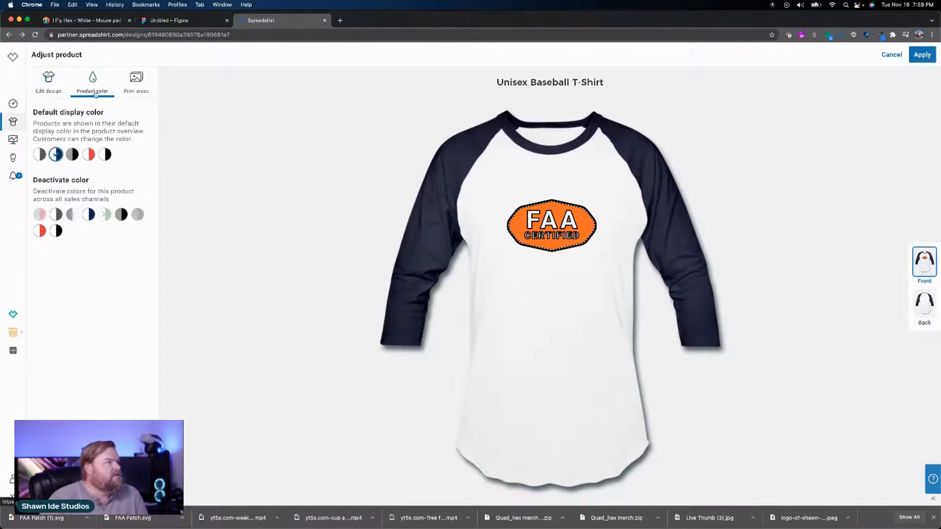
{"action": "left_click", "coordinate": [73, 154]}
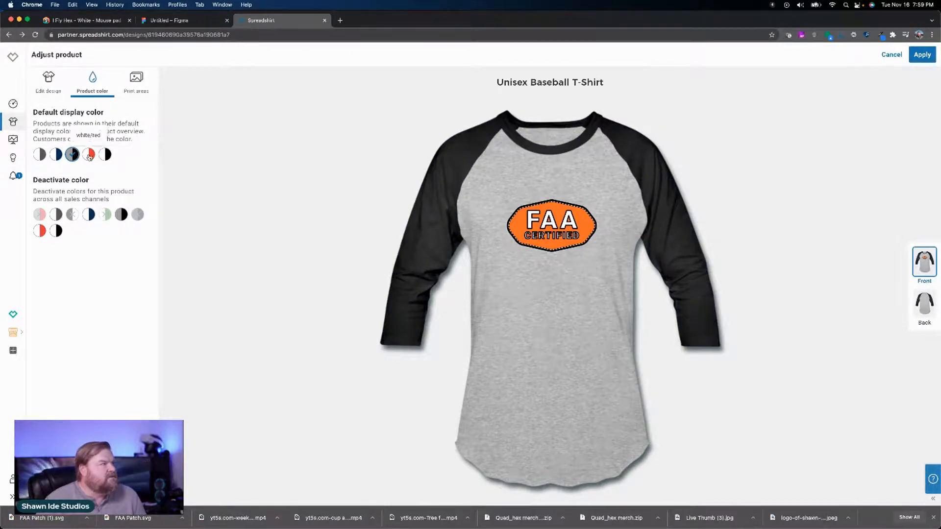
{"action": "left_click", "coordinate": [89, 155]}
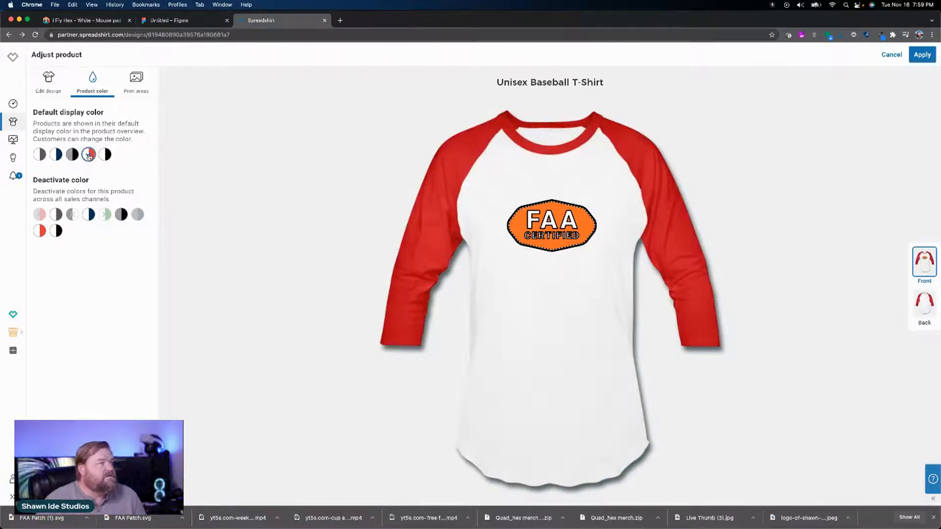
{"action": "left_click", "coordinate": [104, 155]}
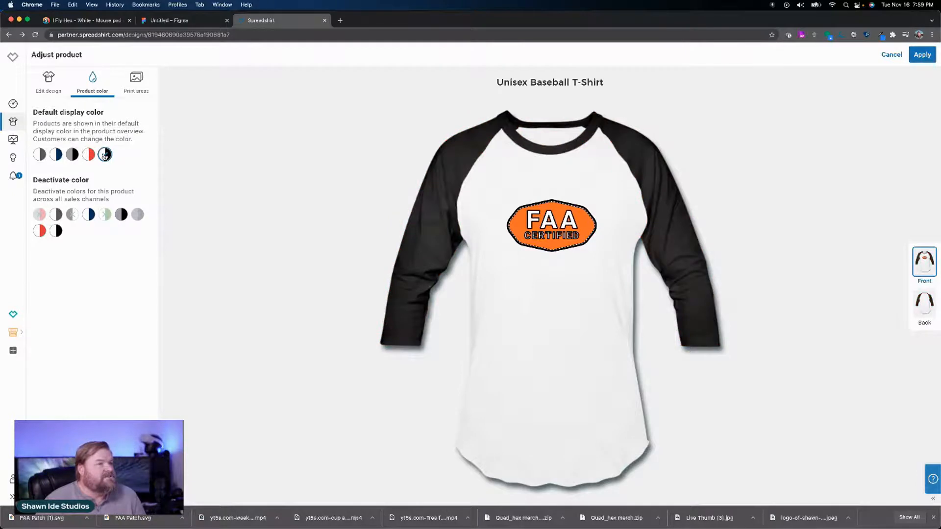
{"action": "left_click", "coordinate": [40, 229]}
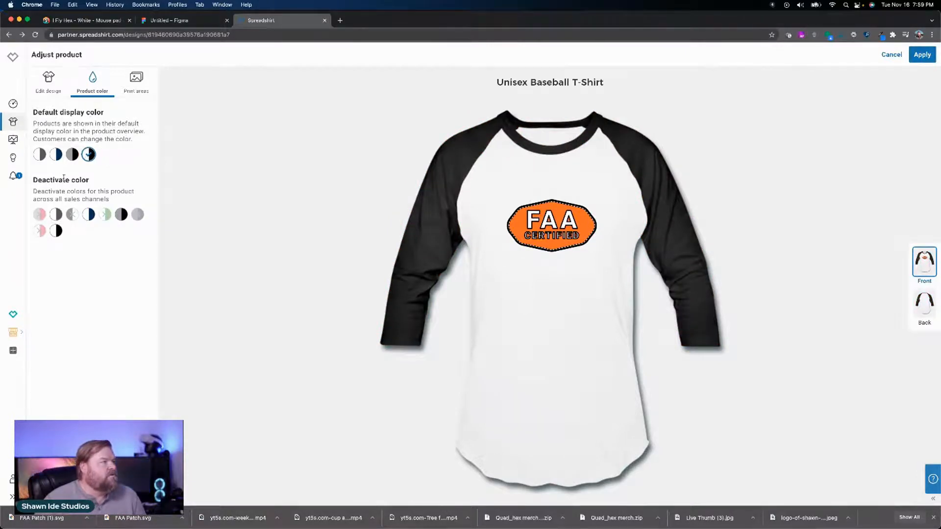
Step: Preview the baseball shirt's remaining product colors and deactivate white/navy
{"action": "left_click", "coordinate": [44, 154]}
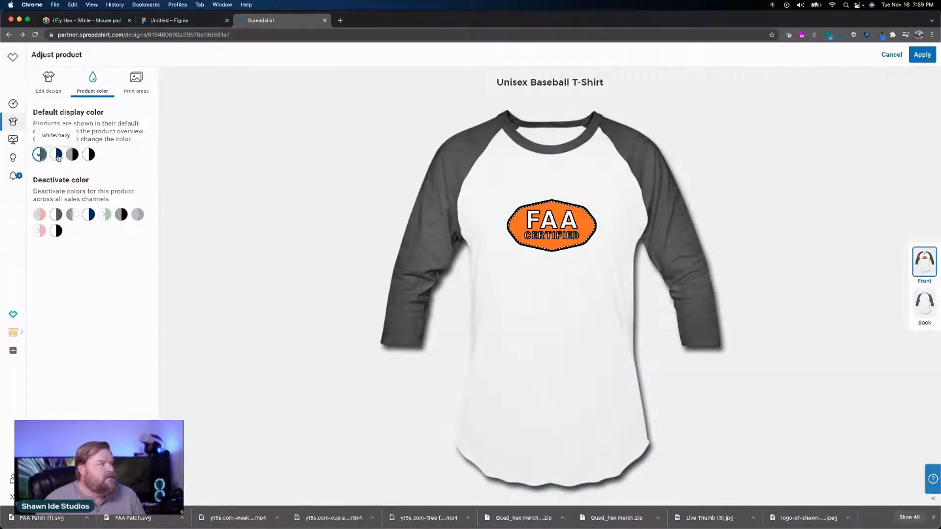
{"action": "left_click", "coordinate": [58, 157]}
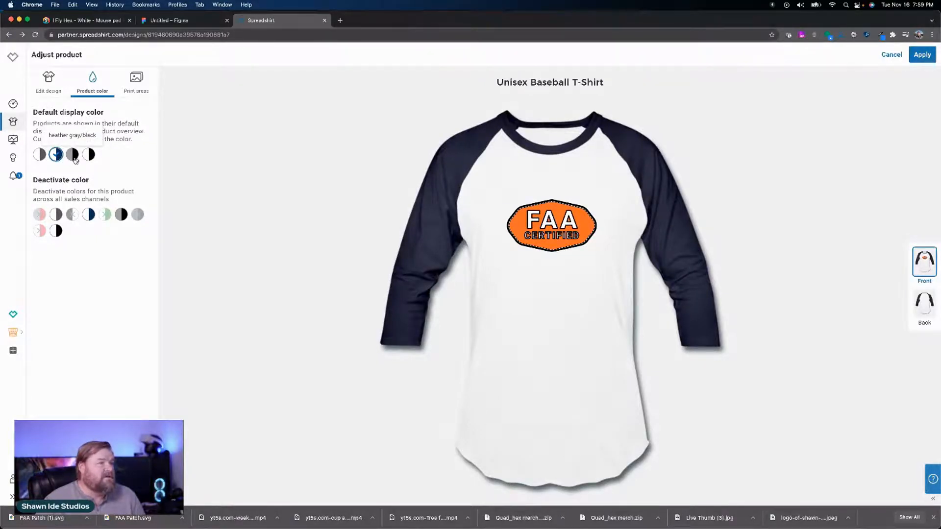
{"action": "left_click", "coordinate": [74, 156]}
{"action": "left_click", "coordinate": [88, 157]}
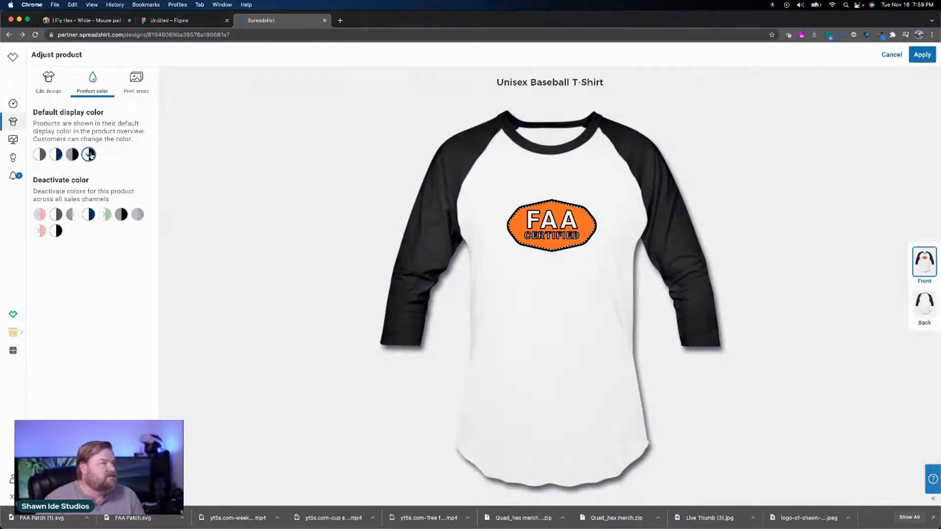
{"action": "left_click", "coordinate": [89, 214]}
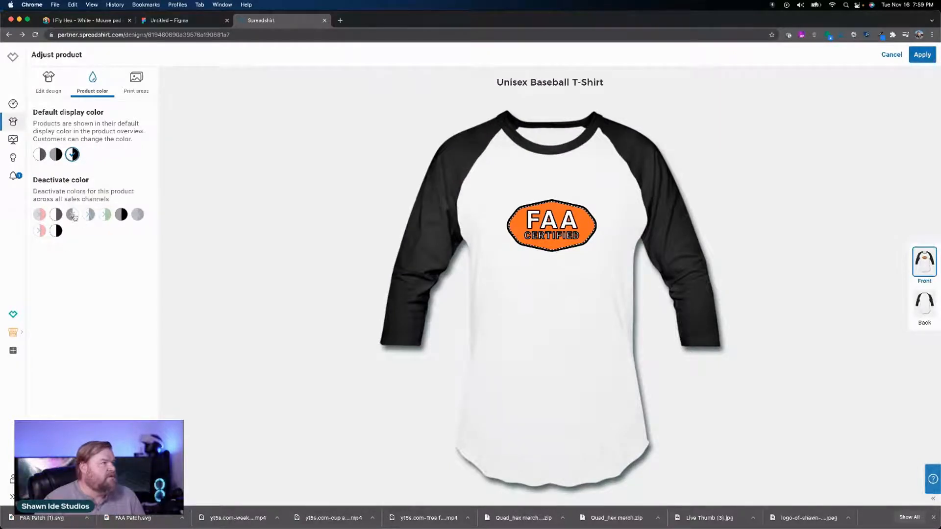
Step: Choose white with dark gray sleeves as the baseball shirt's default display color and apply the changes
{"action": "left_click", "coordinate": [55, 155]}
{"action": "left_click", "coordinate": [40, 155]}
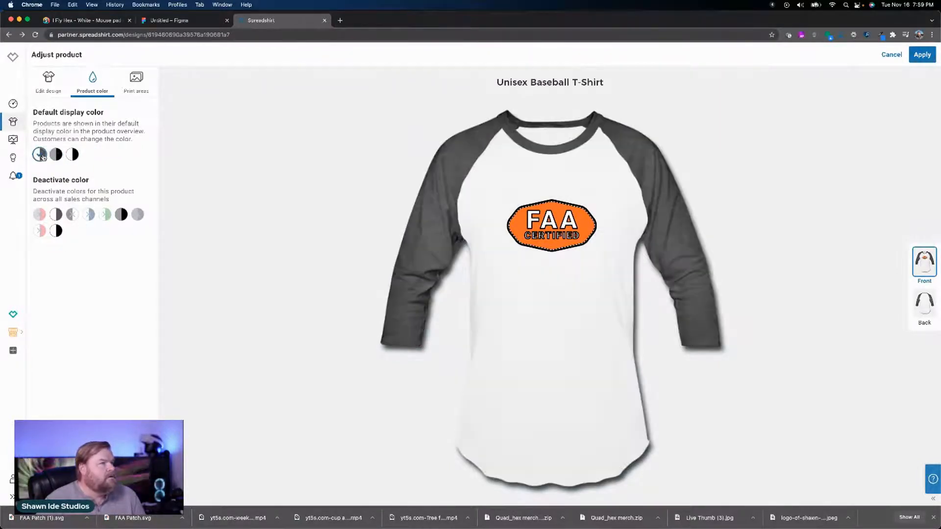
{"action": "left_click", "coordinate": [922, 55]}
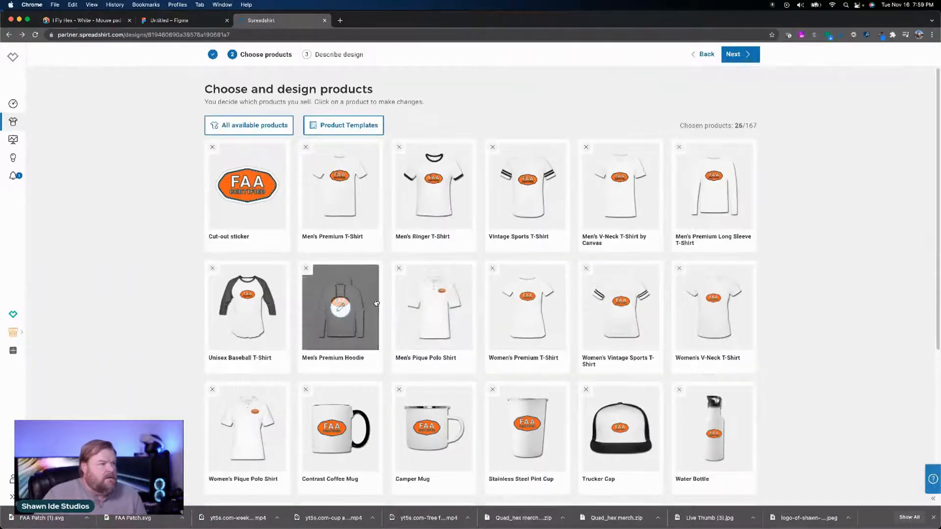
Step: Set the badge colors on the Men's Premium Hoodie to orange and black, check its product colors and apply the changes
{"action": "left_click", "coordinate": [342, 307]}
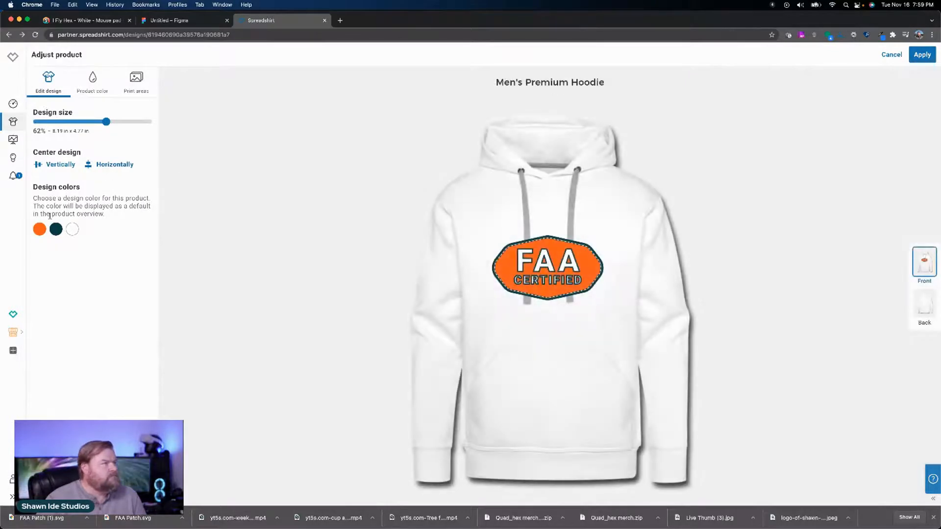
{"action": "left_click", "coordinate": [39, 229]}
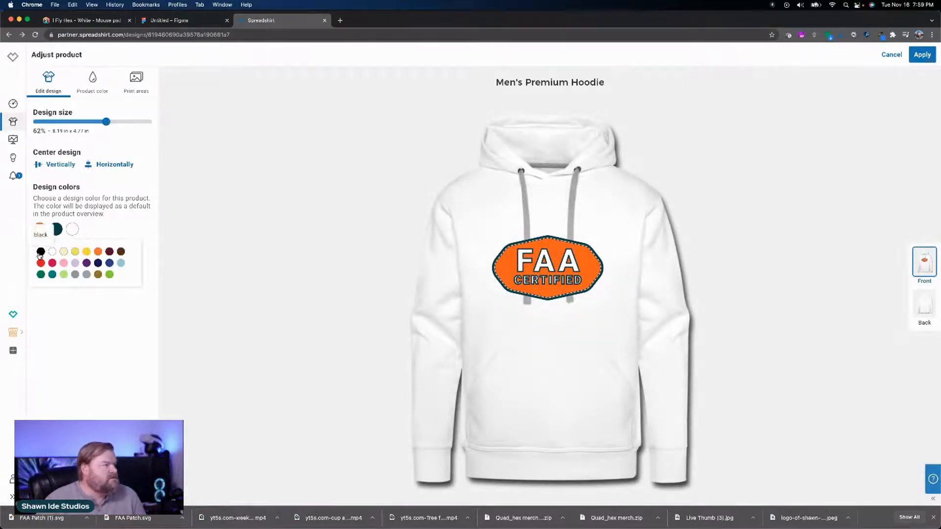
{"action": "left_click", "coordinate": [97, 253]}
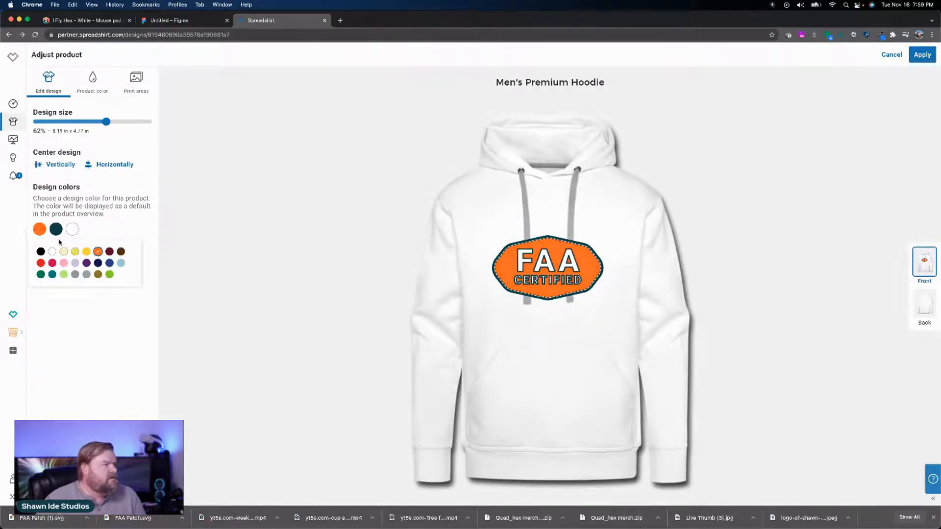
{"action": "left_click", "coordinate": [55, 229]}
{"action": "left_click", "coordinate": [41, 251]}
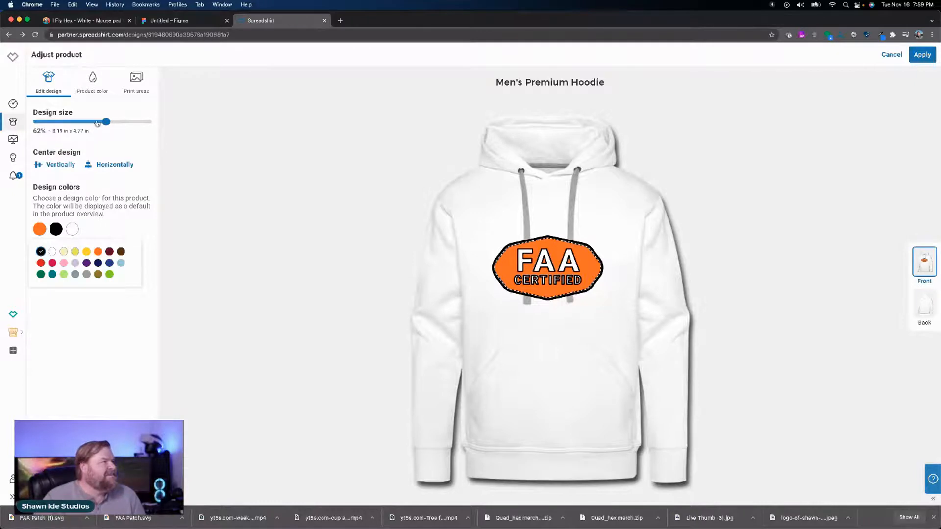
{"action": "left_click", "coordinate": [98, 93]}
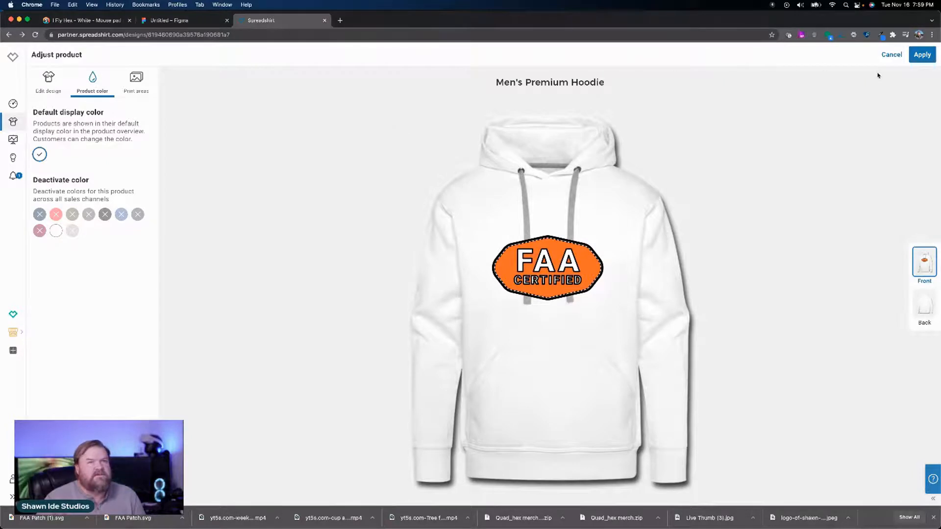
{"action": "left_click", "coordinate": [922, 54]}
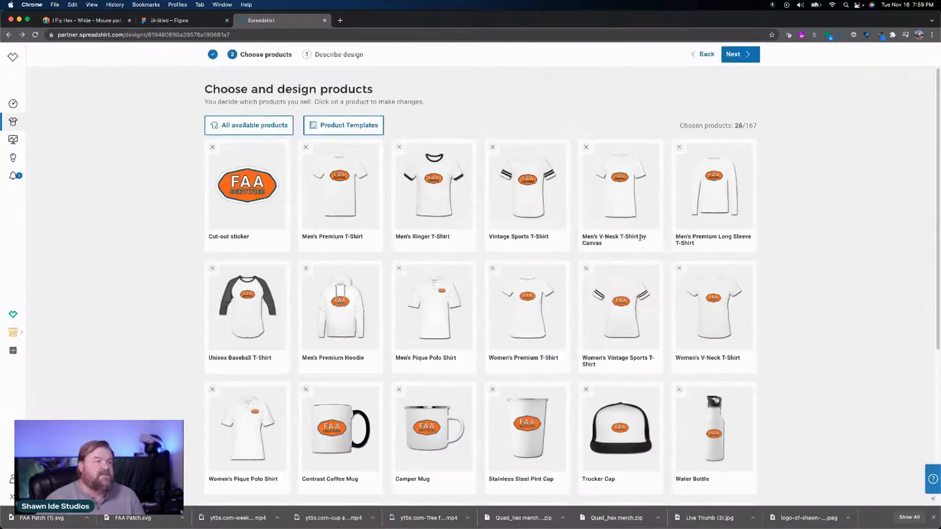
Step: Set the badge fill on the Men's Pique Polo Shirt to orange and its dark outline color to black
{"action": "left_click", "coordinate": [434, 314]}
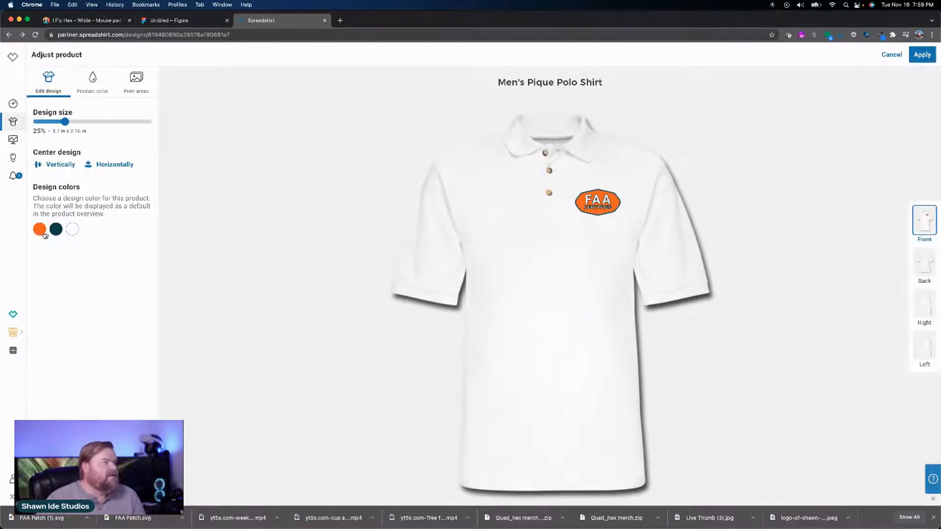
{"action": "left_click", "coordinate": [43, 233]}
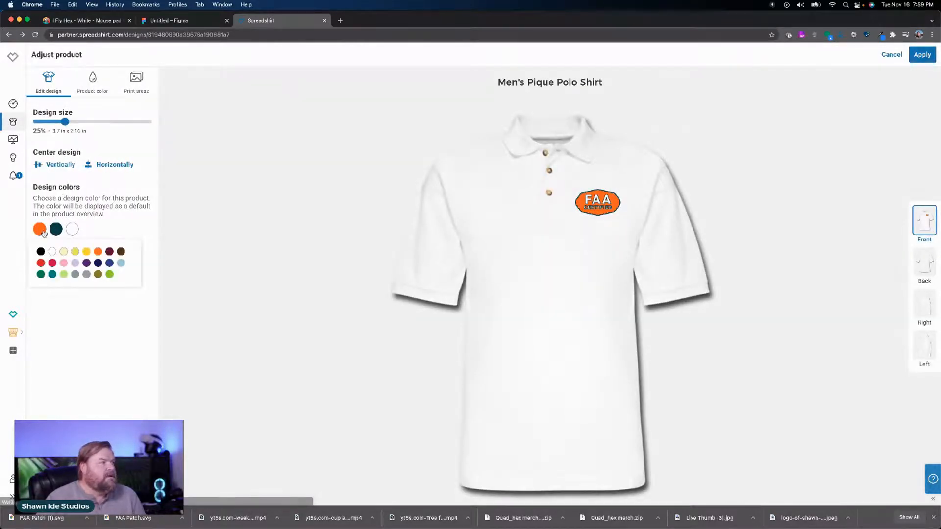
{"action": "left_click", "coordinate": [98, 252]}
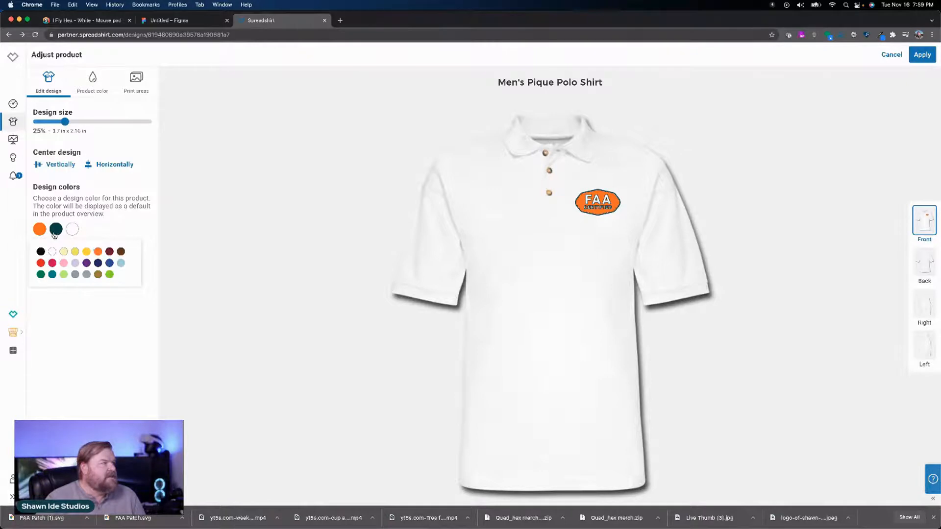
{"action": "left_click", "coordinate": [43, 252]}
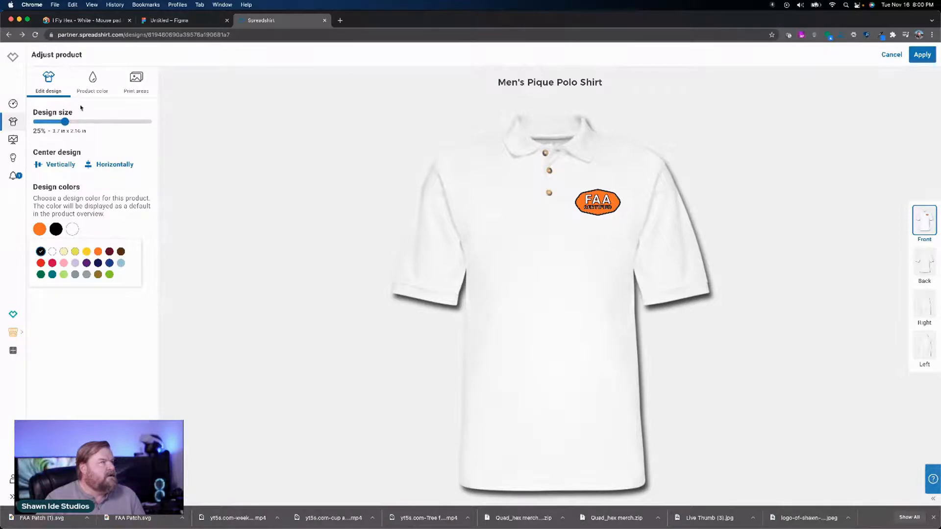
Step: Preview the Men's Pique Polo Shirt in gray, choose white as its default display color and apply the changes
{"action": "left_click", "coordinate": [89, 90]}
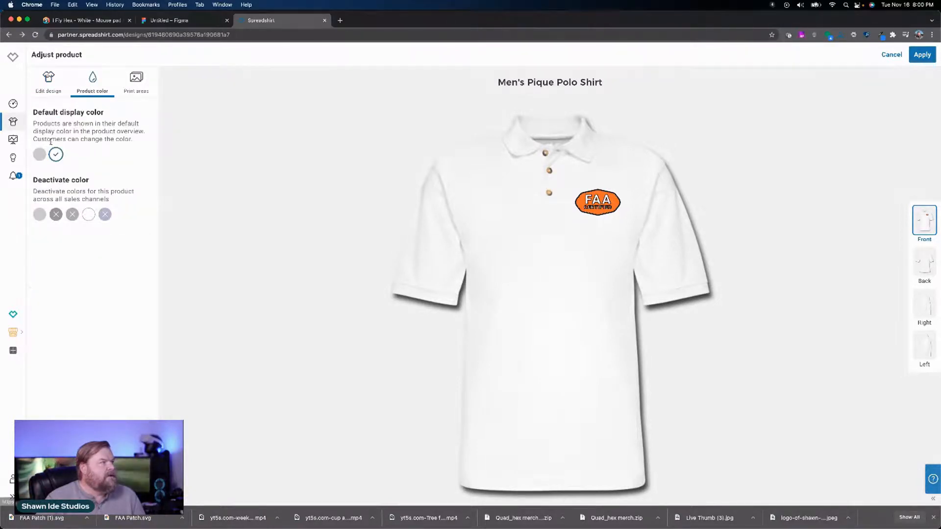
{"action": "left_click", "coordinate": [40, 154]}
{"action": "left_click", "coordinate": [55, 155]}
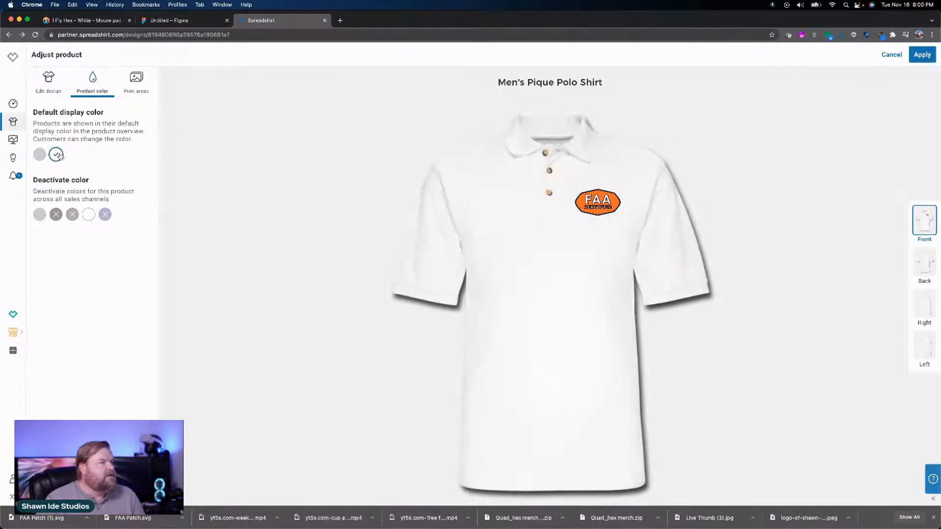
{"action": "left_click", "coordinate": [921, 55]}
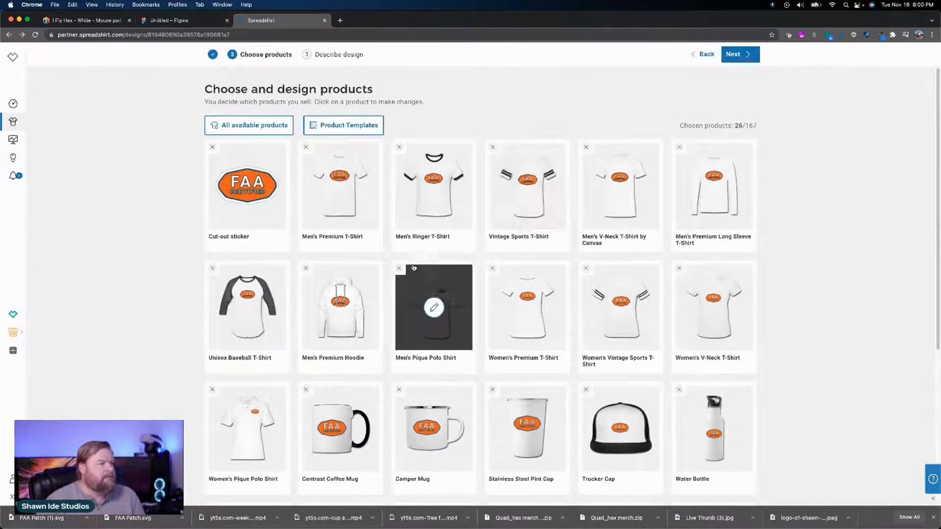
Step: Set the badge's dark outline color on the Women's Premium T-Shirt to black and its fill to orange
{"action": "left_click", "coordinate": [522, 288]}
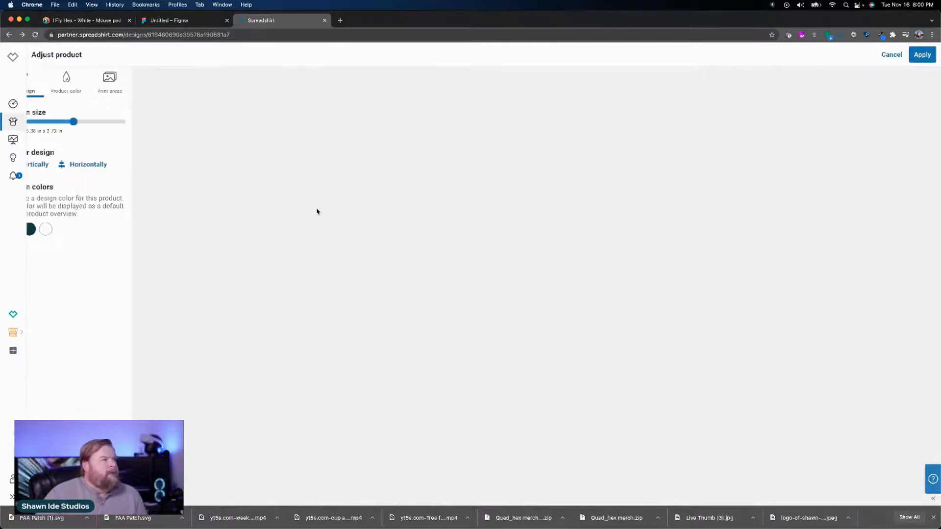
{"action": "left_click", "coordinate": [55, 230]}
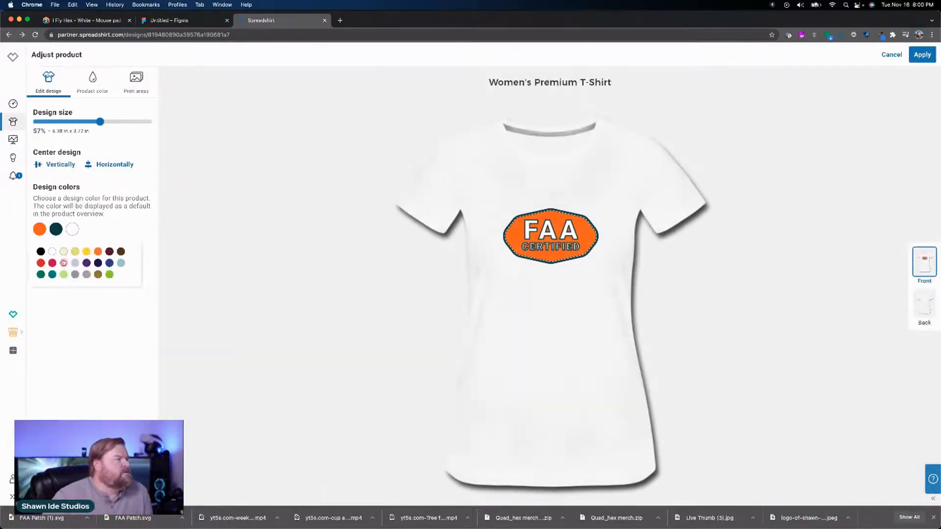
{"action": "left_click", "coordinate": [41, 252]}
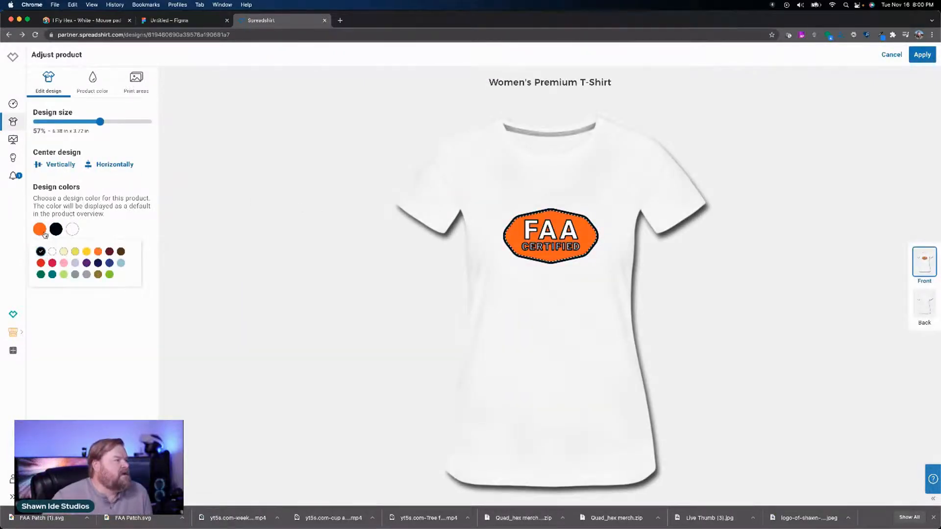
{"action": "left_click", "coordinate": [98, 252]}
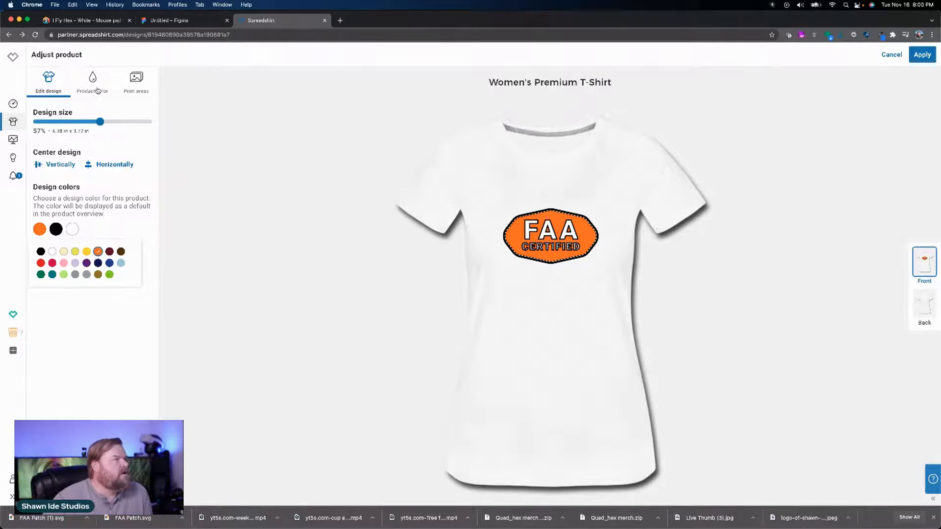
Step: Preview the Women's Premium T-Shirt in heather ice blue and gray, and return its default display color to white
{"action": "left_click", "coordinate": [98, 91]}
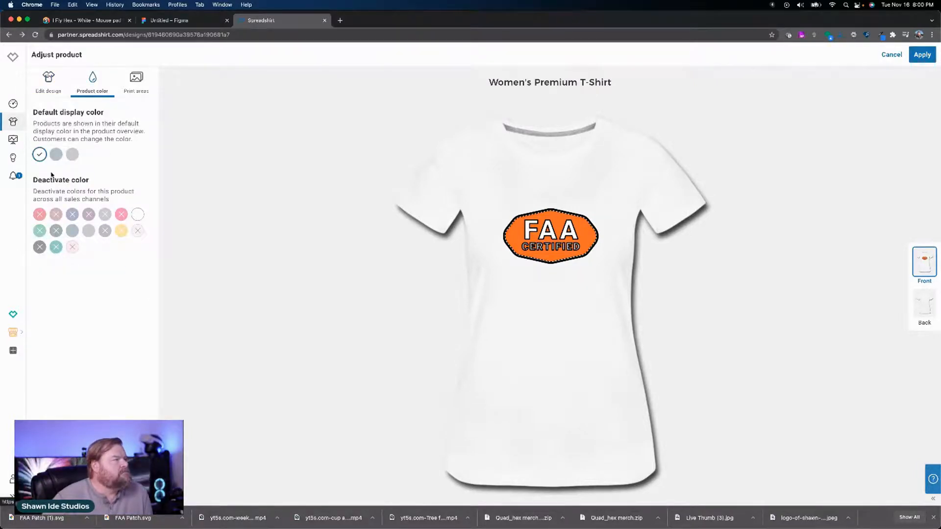
{"action": "left_click", "coordinate": [55, 155]}
{"action": "left_click", "coordinate": [72, 155]}
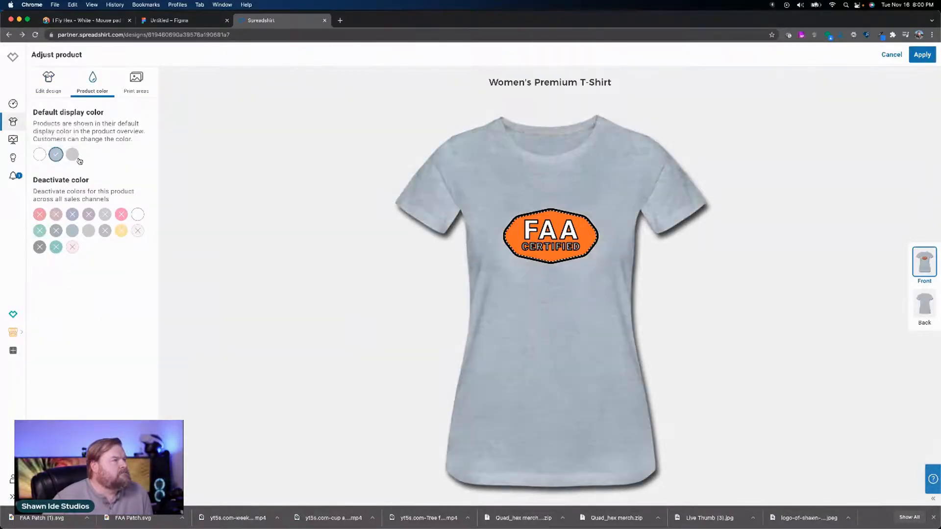
{"action": "left_click", "coordinate": [38, 157]}
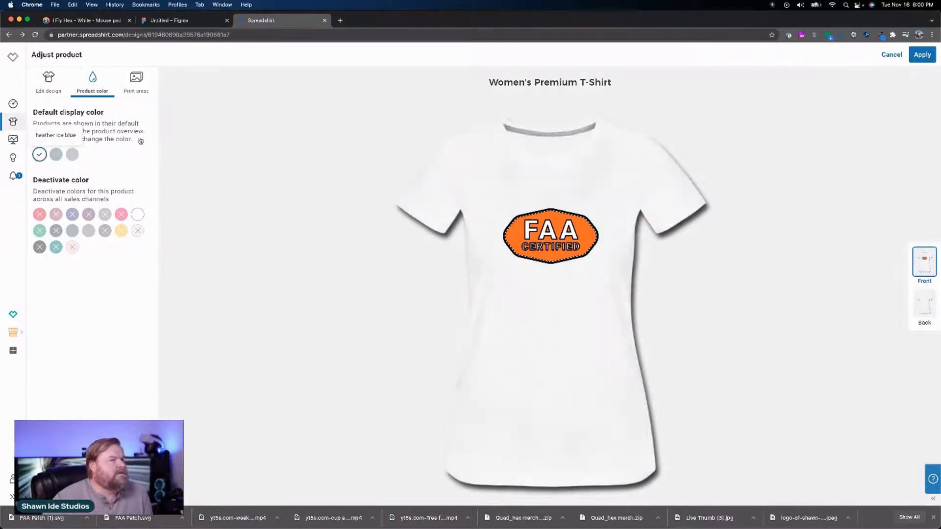
Step: Apply the Women's Premium T-Shirt changes and set the badge's dark outline to black and fill to orange on the Women's Vintage Sports T-Shirt
{"action": "left_click", "coordinate": [912, 57]}
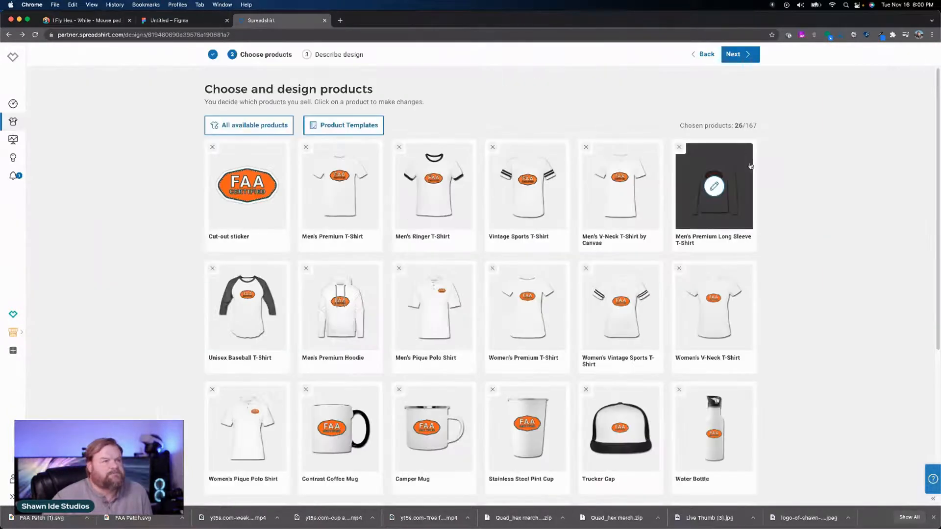
{"action": "left_click", "coordinate": [625, 300]}
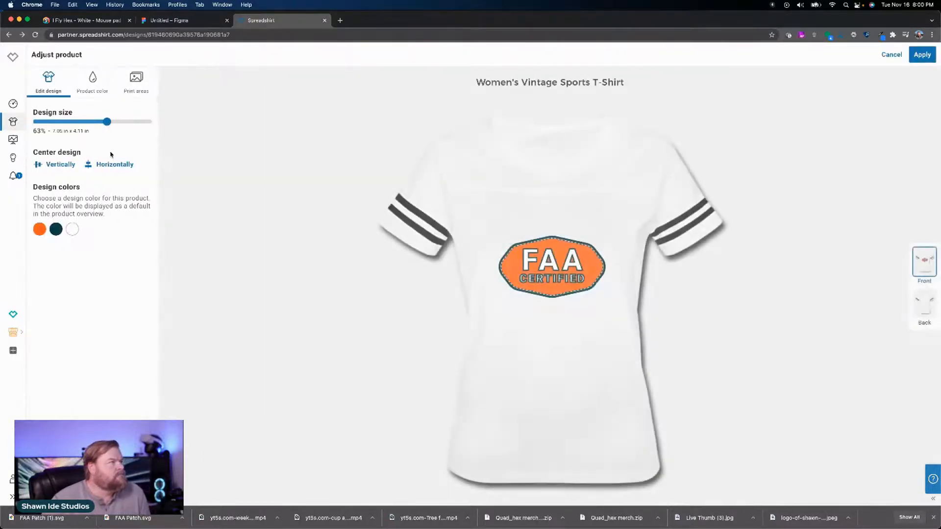
{"action": "left_click", "coordinate": [56, 231]}
{"action": "left_click", "coordinate": [43, 251]}
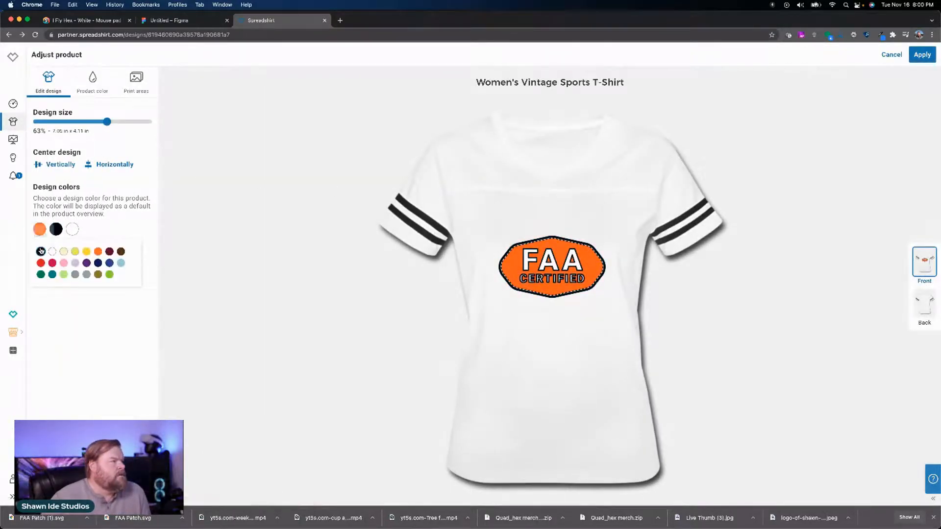
{"action": "left_click", "coordinate": [98, 252]}
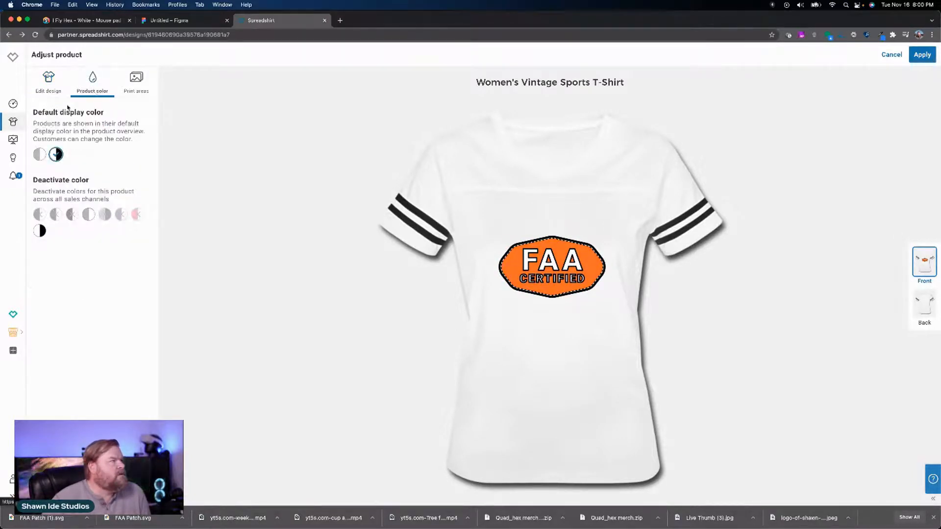
Step: Preview the Women's Vintage Sports T-Shirt in gray, return its default display color to white/black and apply the changes
{"action": "left_click", "coordinate": [40, 154]}
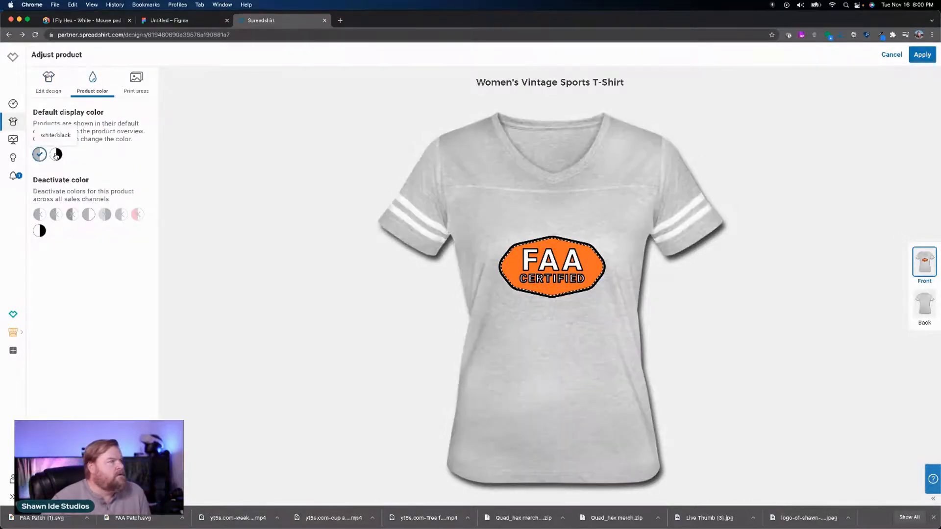
{"action": "left_click", "coordinate": [57, 154]}
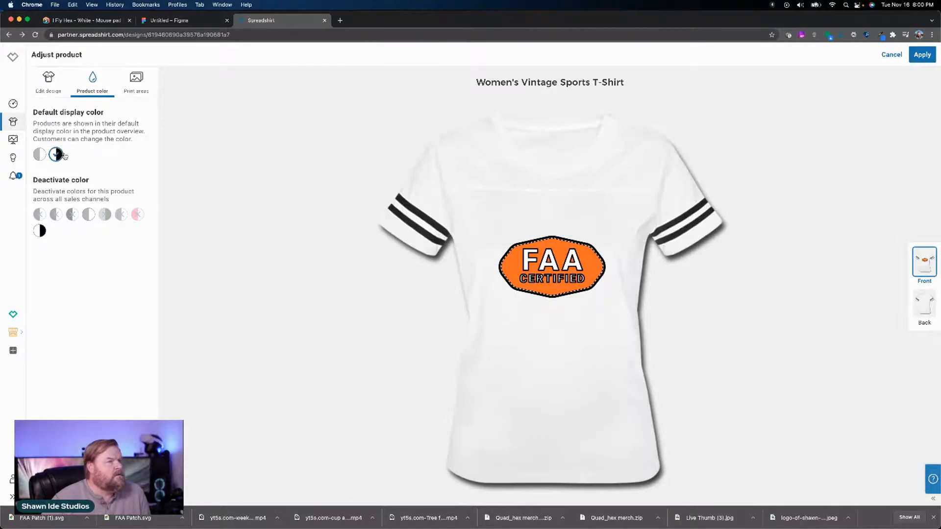
{"action": "left_click", "coordinate": [922, 54]}
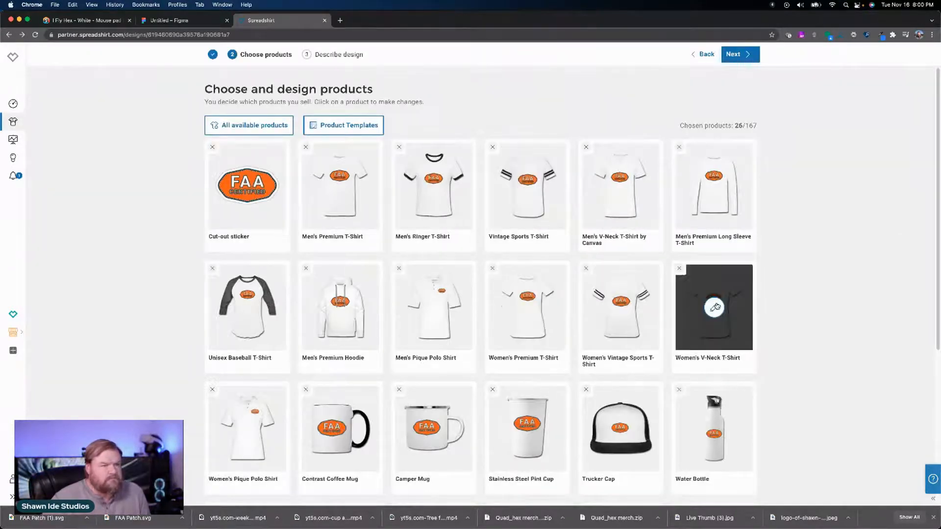
Step: On the Women's V-Neck T-Shirt, set the badge's dark outline to black and fill to orange, and apply with white as default display color
{"action": "left_click", "coordinate": [700, 307]}
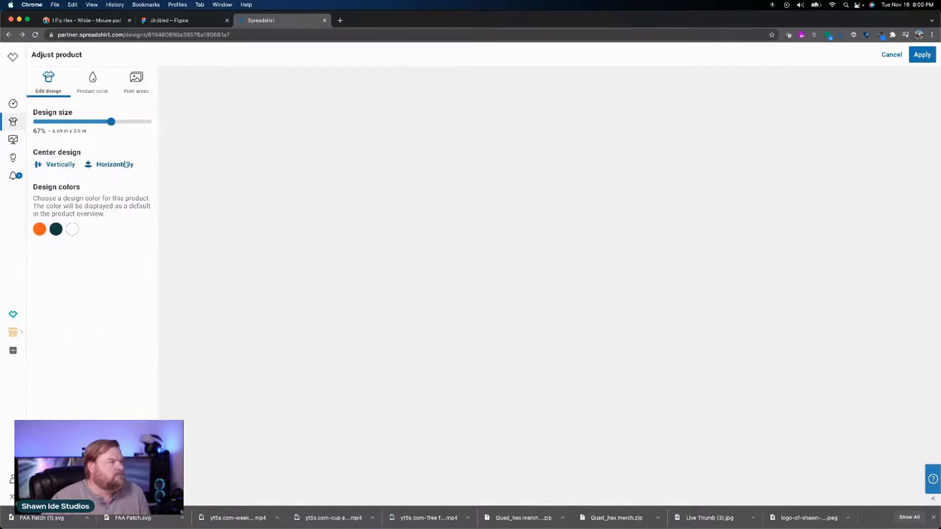
{"action": "left_click", "coordinate": [57, 230]}
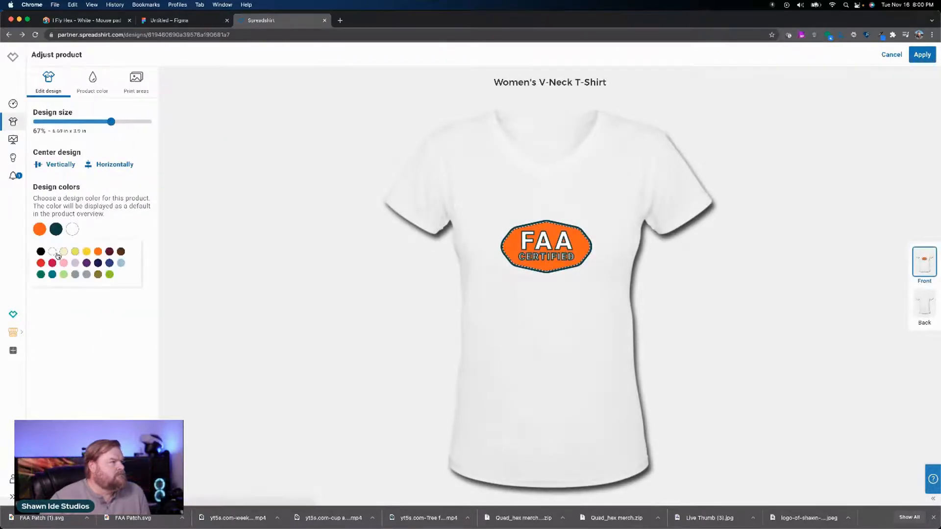
{"action": "left_click", "coordinate": [41, 252]}
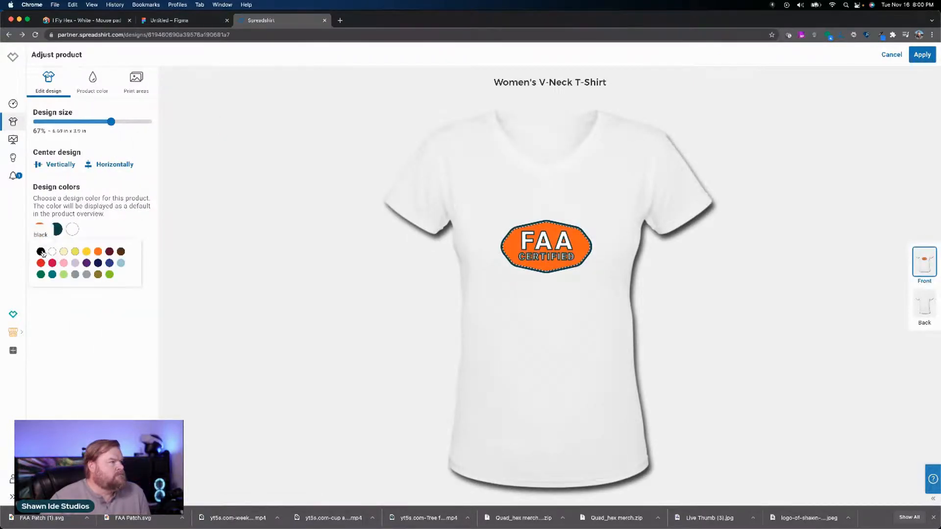
{"action": "left_click", "coordinate": [97, 252]}
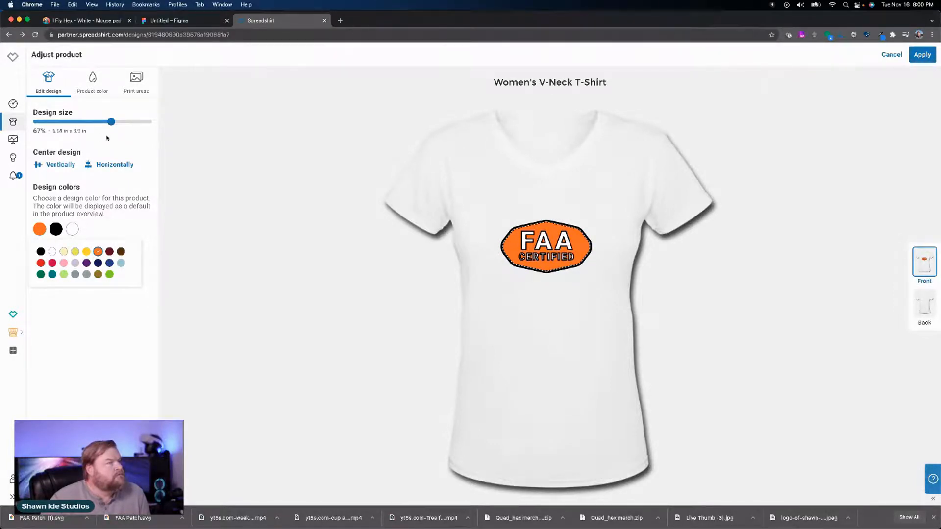
{"action": "left_click", "coordinate": [90, 93]}
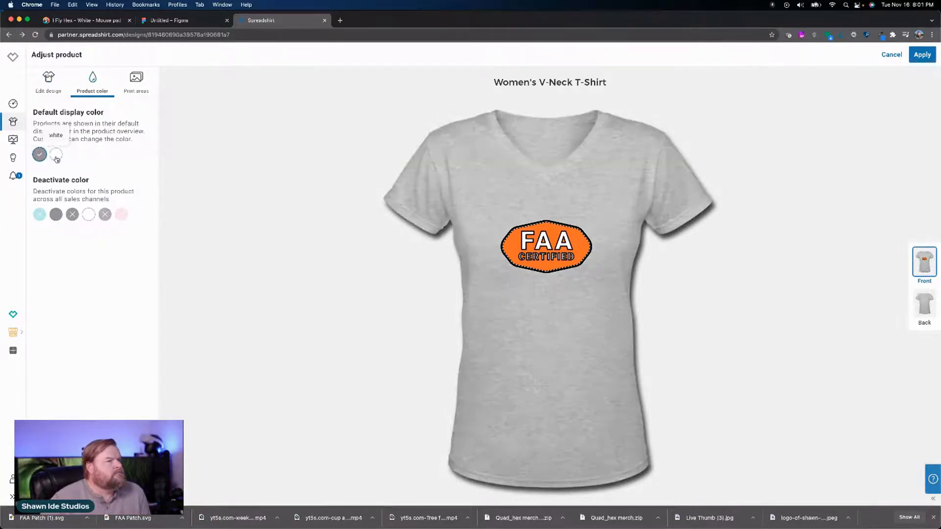
{"action": "left_click", "coordinate": [921, 55]}
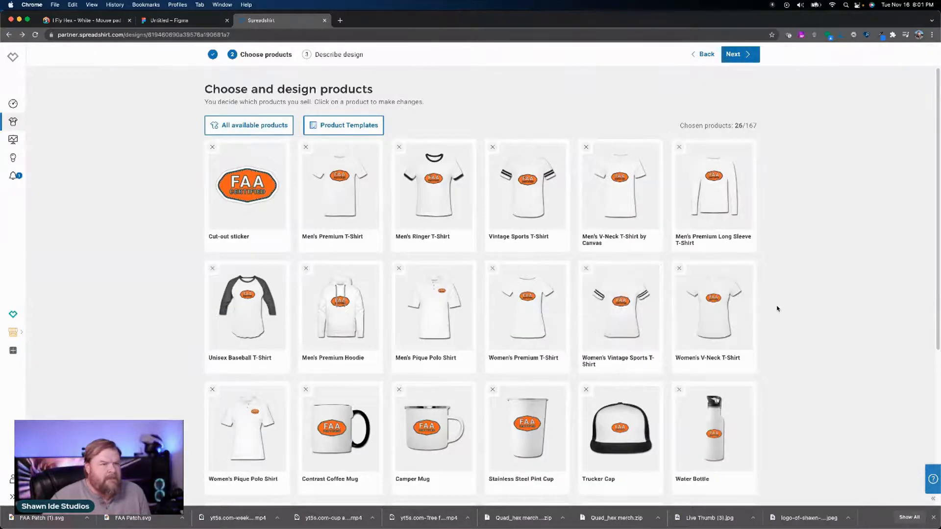
Step: Set the badge's dark outline to black and its fill to orange on the Women's Pique Polo Shirt, and apply the changes
{"action": "left_click", "coordinate": [247, 420]}
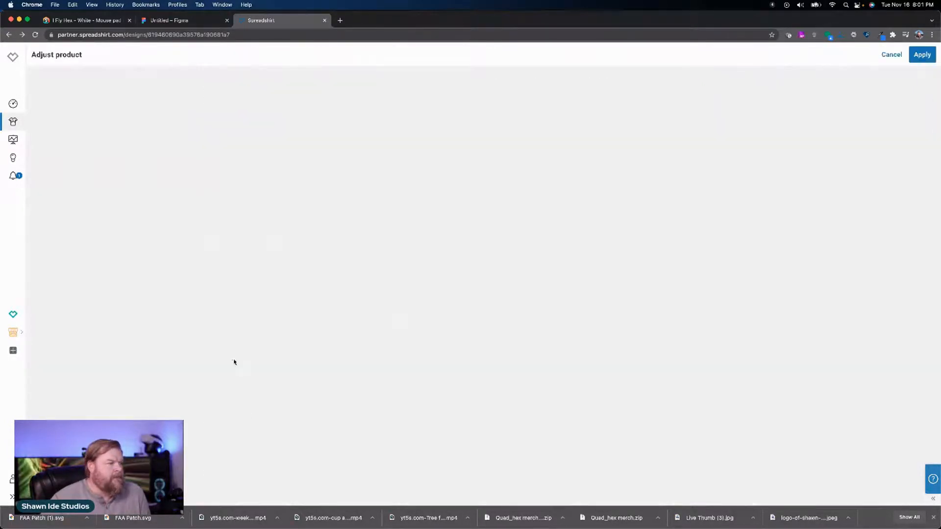
{"action": "left_click", "coordinate": [39, 229]}
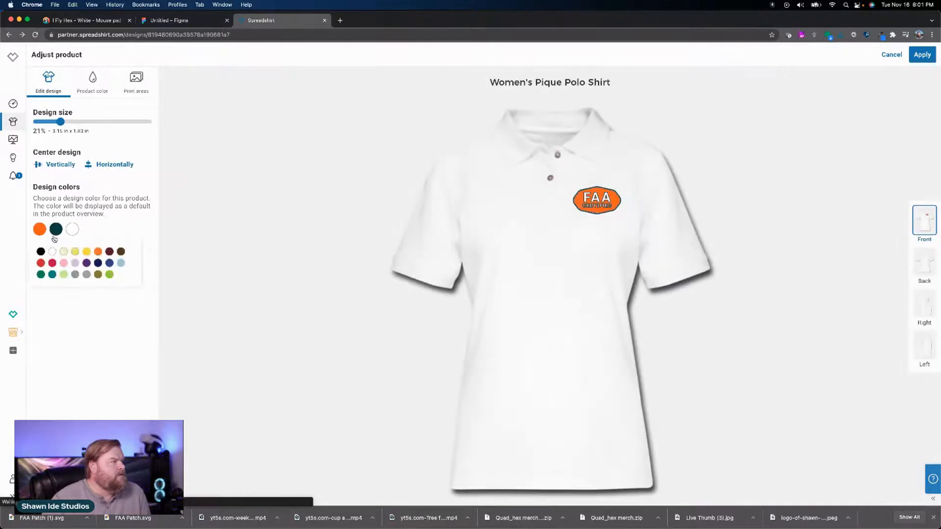
{"action": "left_click", "coordinate": [41, 252]}
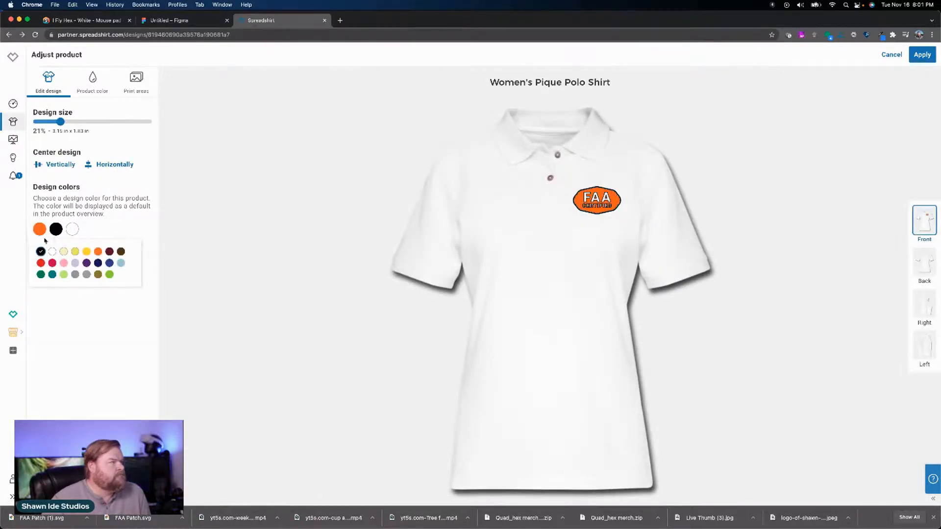
{"action": "left_click", "coordinate": [98, 252]}
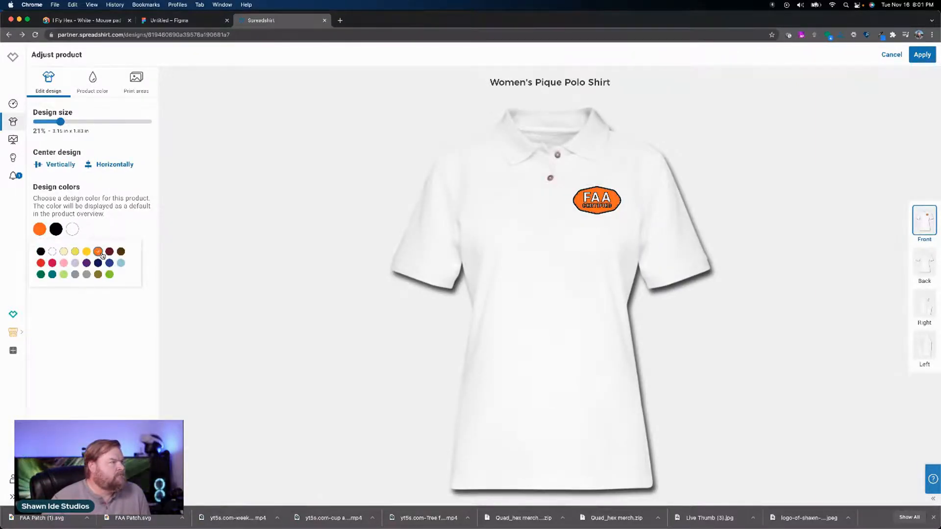
{"action": "left_click", "coordinate": [97, 95]}
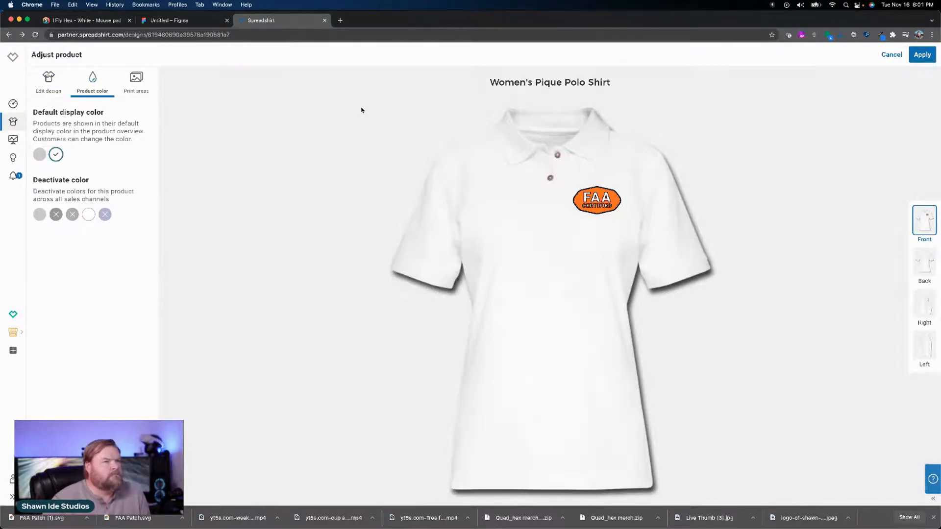
{"action": "left_click", "coordinate": [921, 55]}
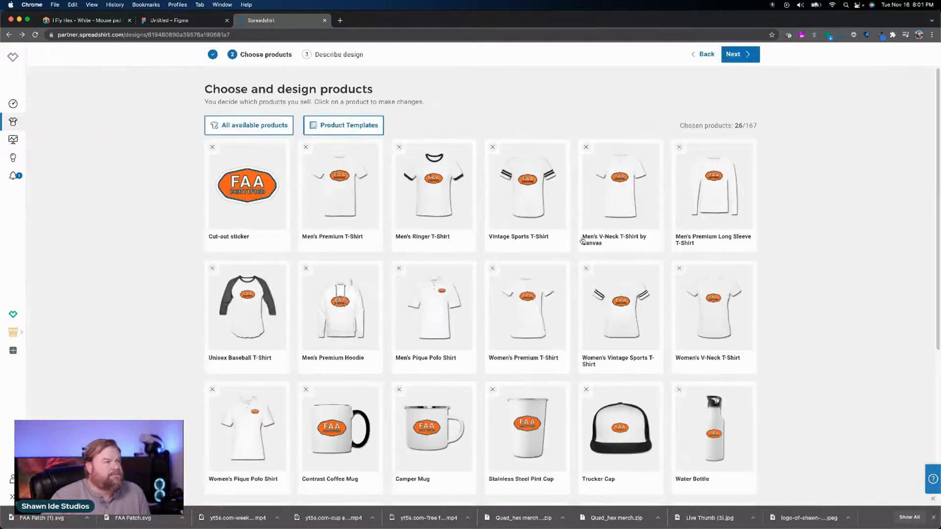
Step: Set the badge's dark outline color on the Contrast Coffee Mug to black and its fill to the palette orange
{"action": "scroll", "coordinate": [505, 296], "scroll_direction": "down", "scroll_amount": 3}
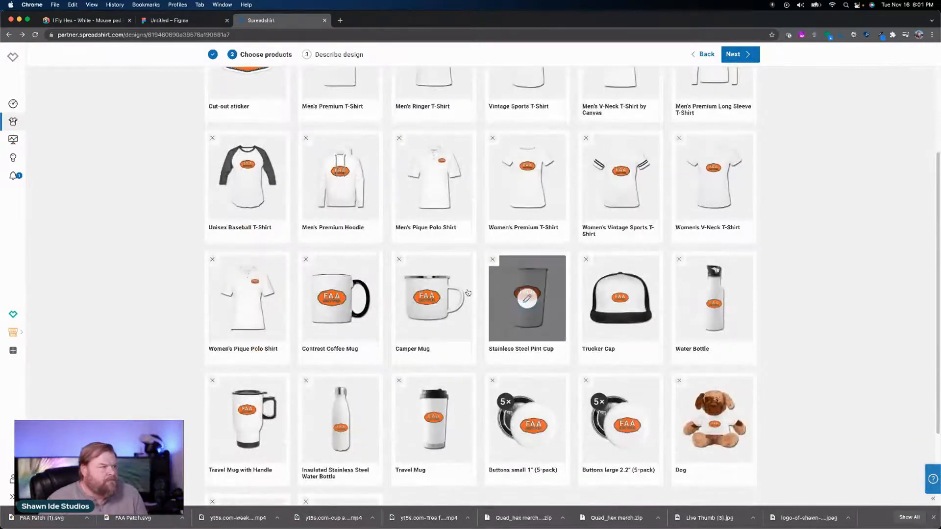
{"action": "left_click", "coordinate": [341, 297]}
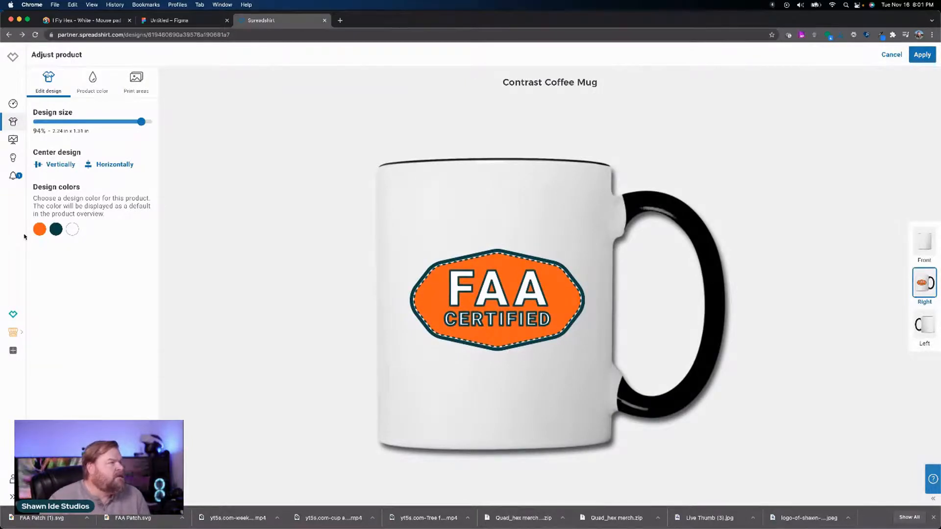
{"action": "left_click", "coordinate": [56, 229]}
{"action": "left_click", "coordinate": [41, 251]}
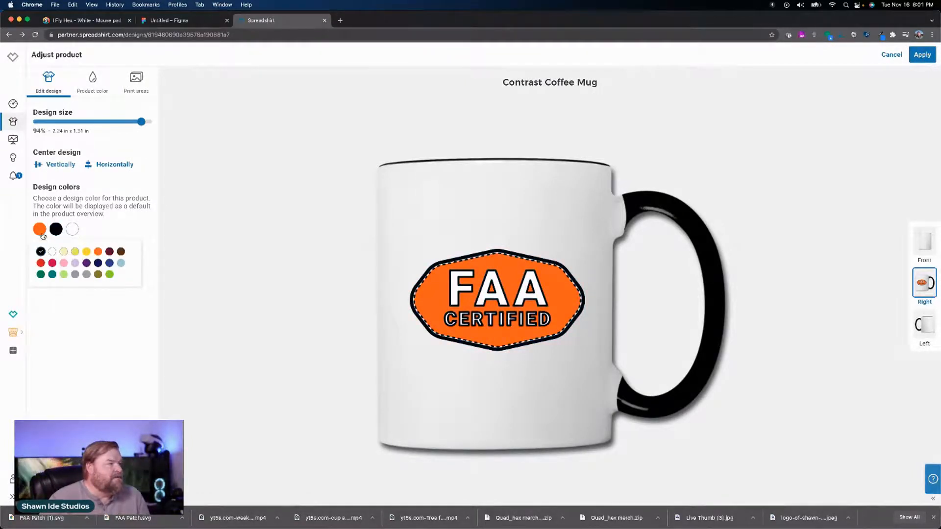
{"action": "left_click", "coordinate": [40, 233]}
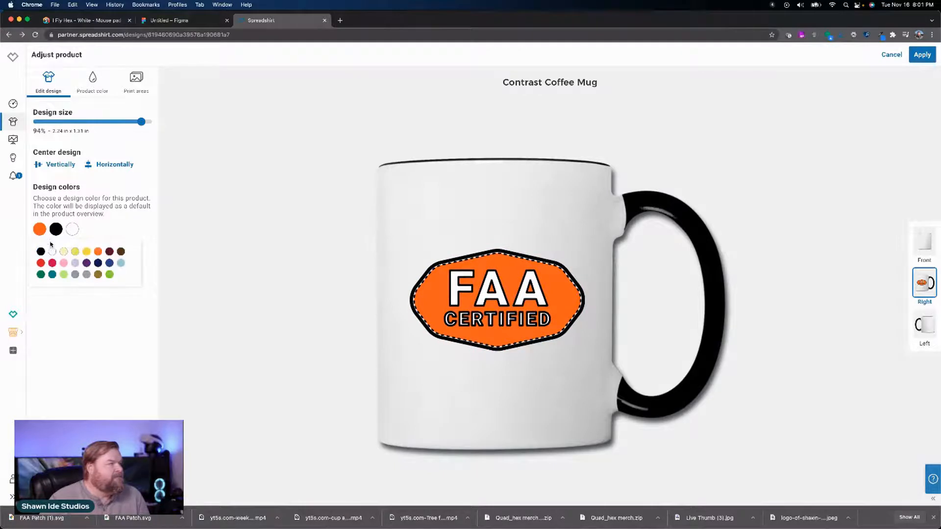
{"action": "left_click", "coordinate": [98, 252]}
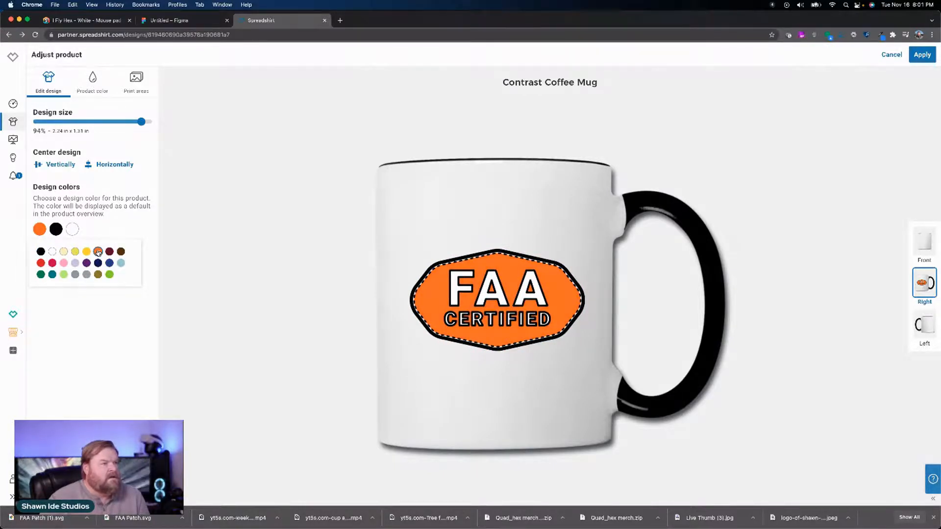
Step: Preview the Contrast Coffee Mug with the dark blue handle and with the red handle
{"action": "left_click", "coordinate": [93, 91]}
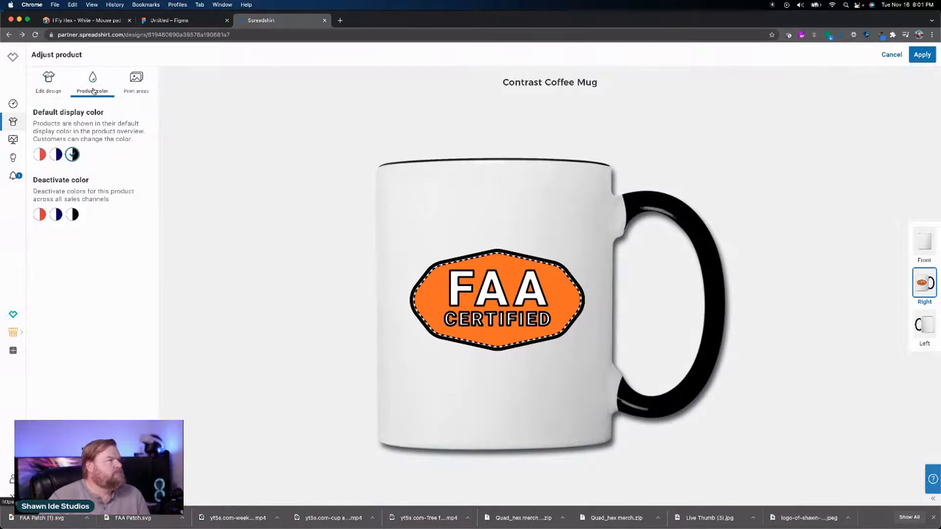
{"action": "left_click", "coordinate": [57, 156]}
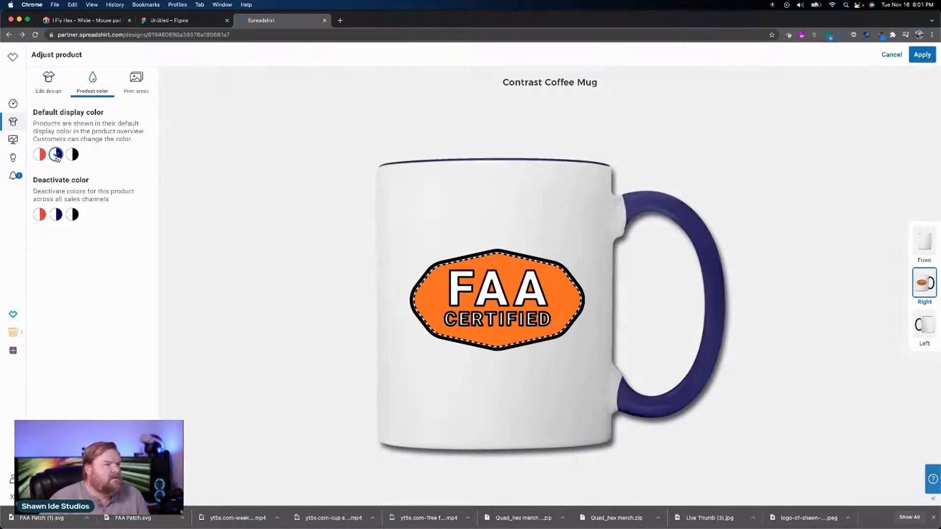
{"action": "left_click", "coordinate": [43, 156]}
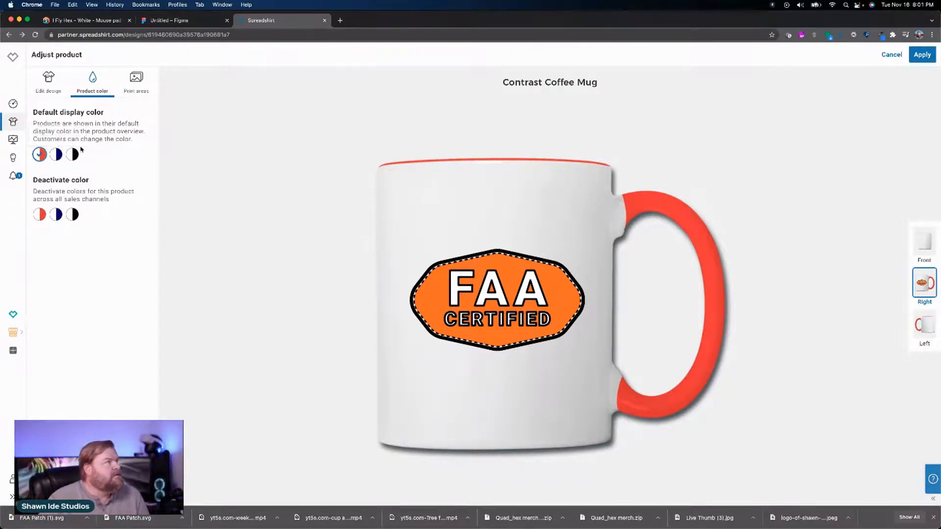
Step: Try a red badge fill on the red-handled Contrast Coffee Mug and return the fill to orange
{"action": "left_click", "coordinate": [51, 91]}
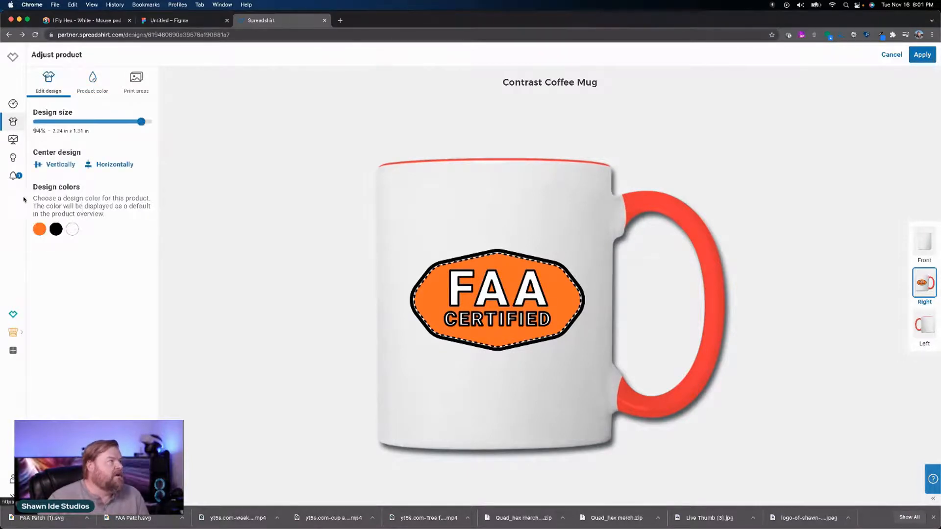
{"action": "left_click", "coordinate": [38, 228]}
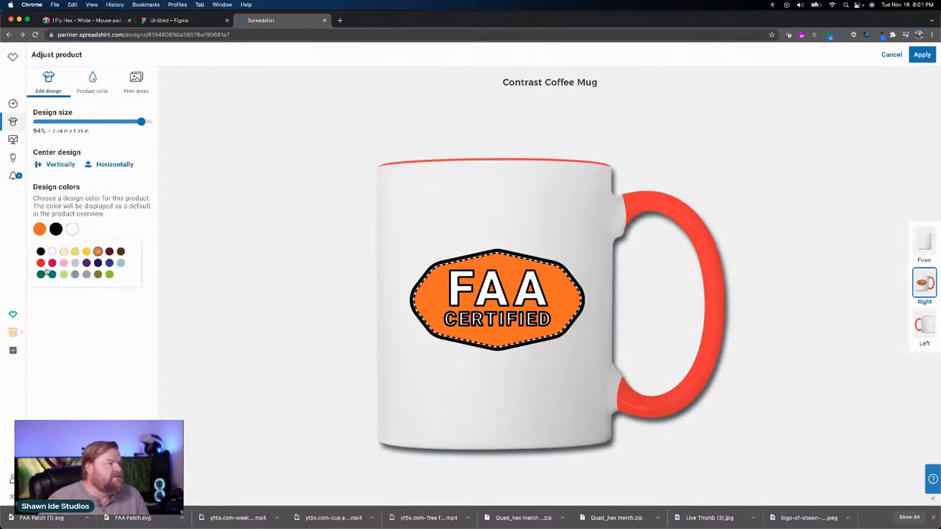
{"action": "left_click", "coordinate": [41, 263]}
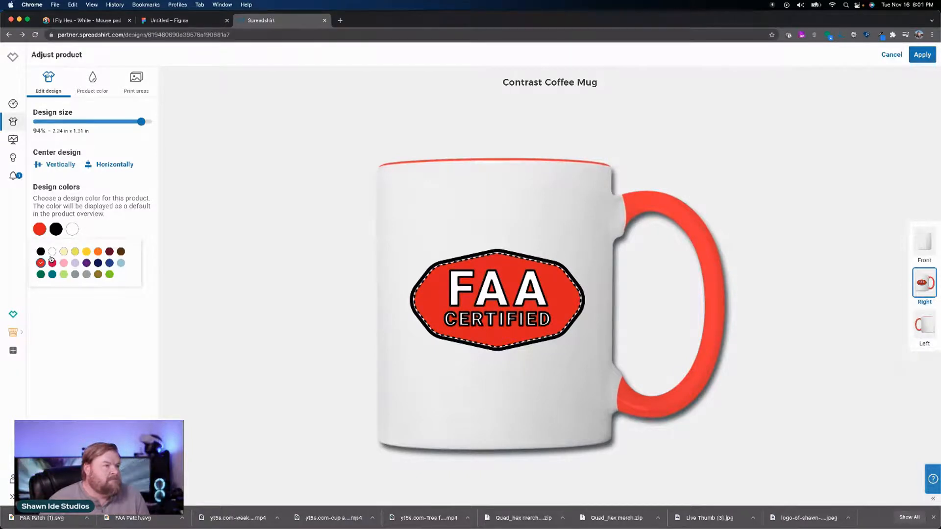
{"action": "left_click", "coordinate": [98, 252]}
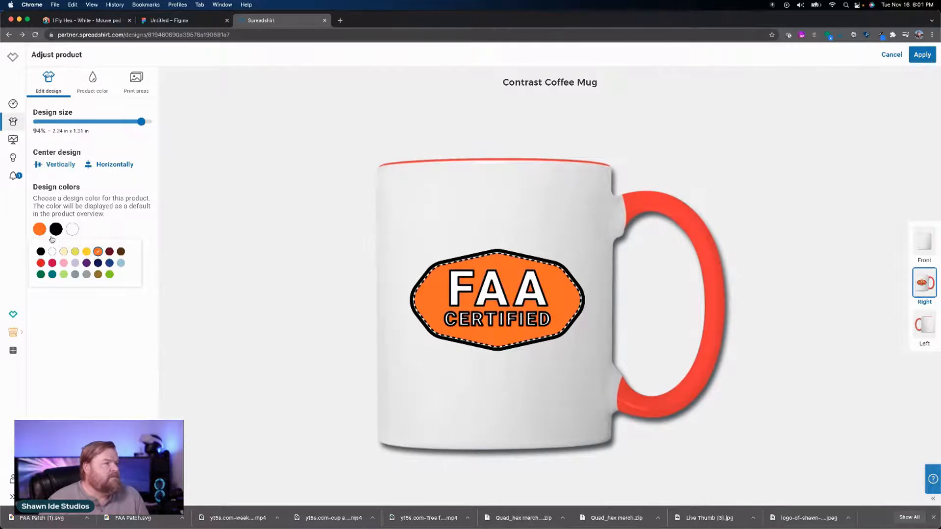
Step: Make white with black the Contrast Coffee Mug's default display color and deactivate its dark blue and red variants
{"action": "left_click", "coordinate": [93, 79]}
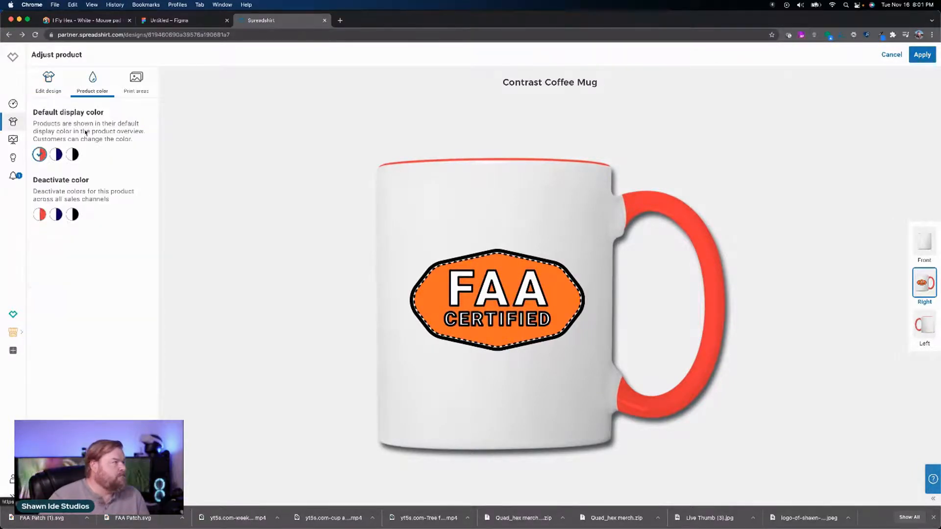
{"action": "left_click", "coordinate": [74, 155]}
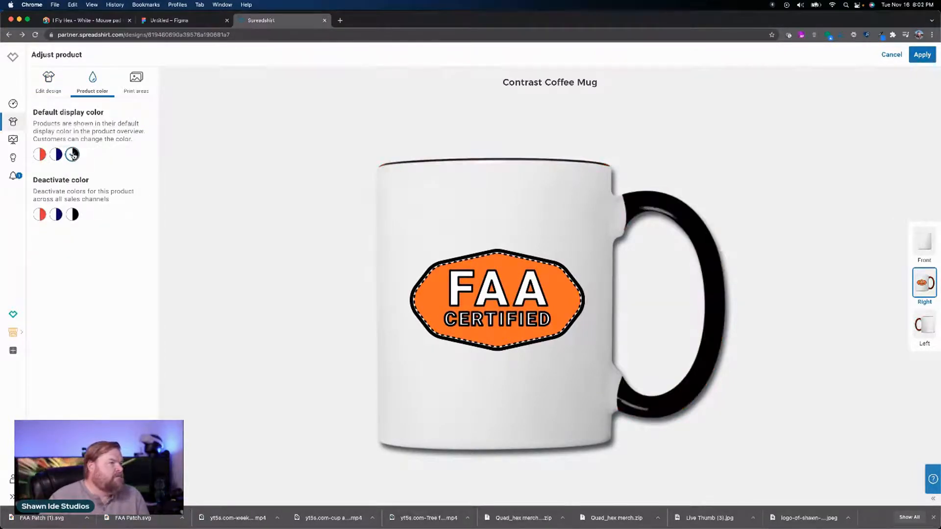
{"action": "left_click", "coordinate": [56, 215]}
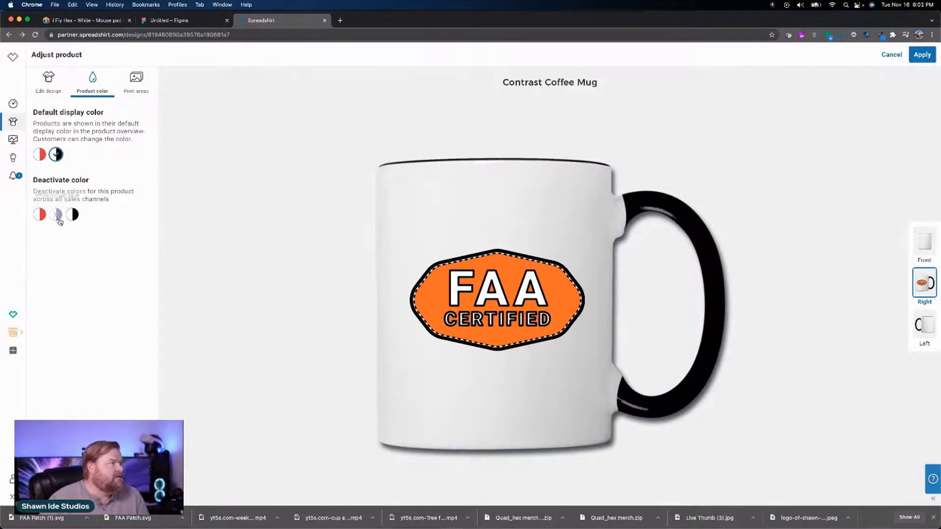
{"action": "left_click", "coordinate": [42, 217]}
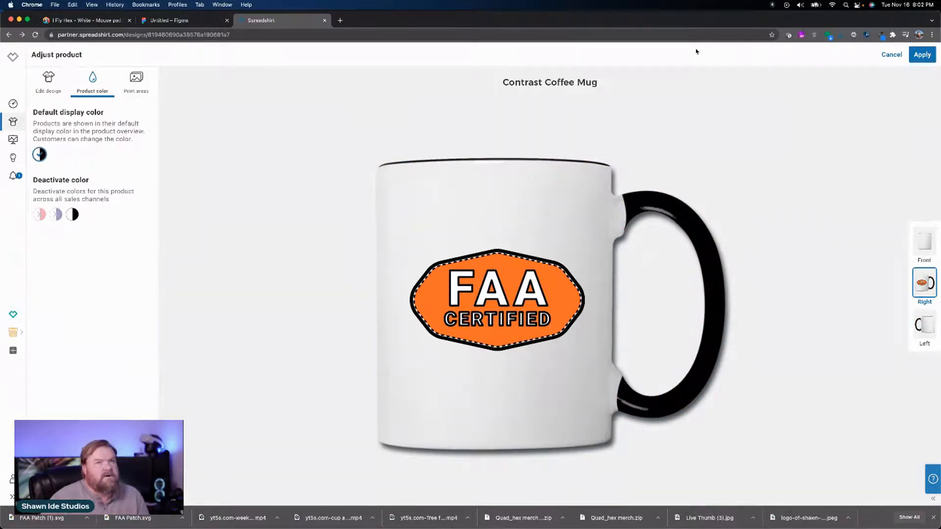
Step: Apply the Contrast Coffee Mug changes, and set the Camper Mug badge's dark outline to black and its fill to the palette orange
{"action": "left_click", "coordinate": [921, 55]}
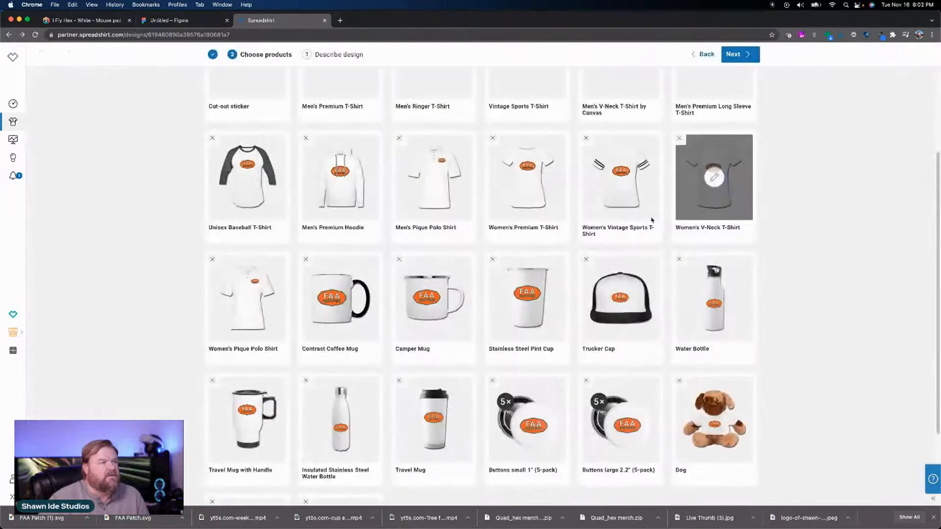
{"action": "left_click", "coordinate": [433, 297]}
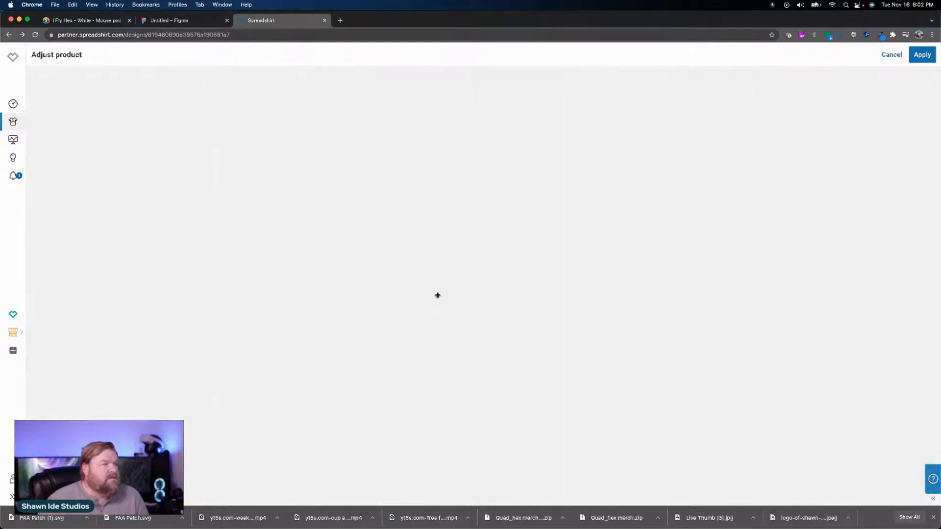
{"action": "left_click", "coordinate": [92, 84]}
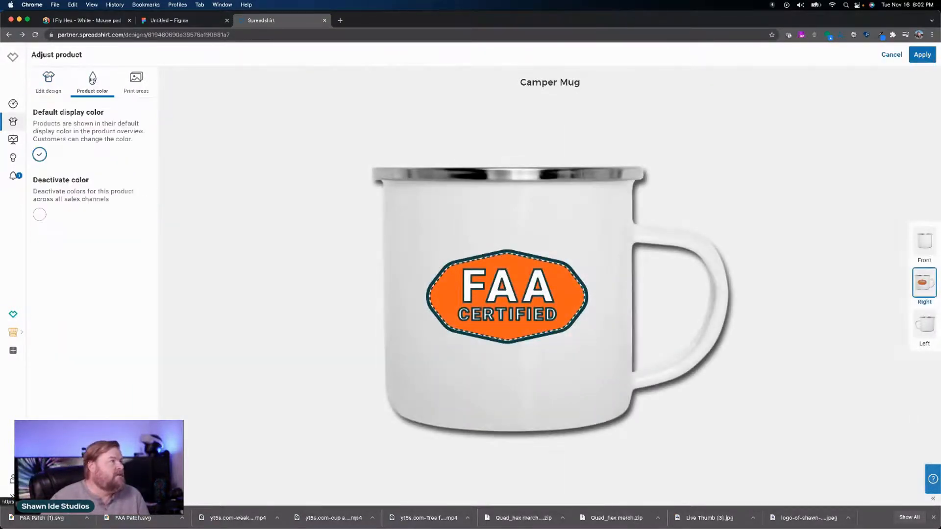
{"action": "left_click", "coordinate": [51, 83]}
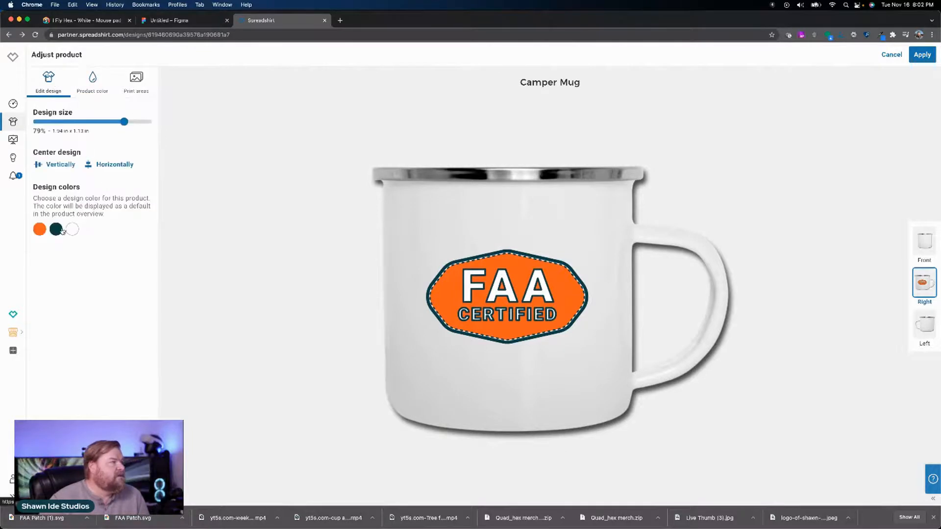
{"action": "left_click", "coordinate": [59, 229]}
{"action": "left_click", "coordinate": [41, 252]}
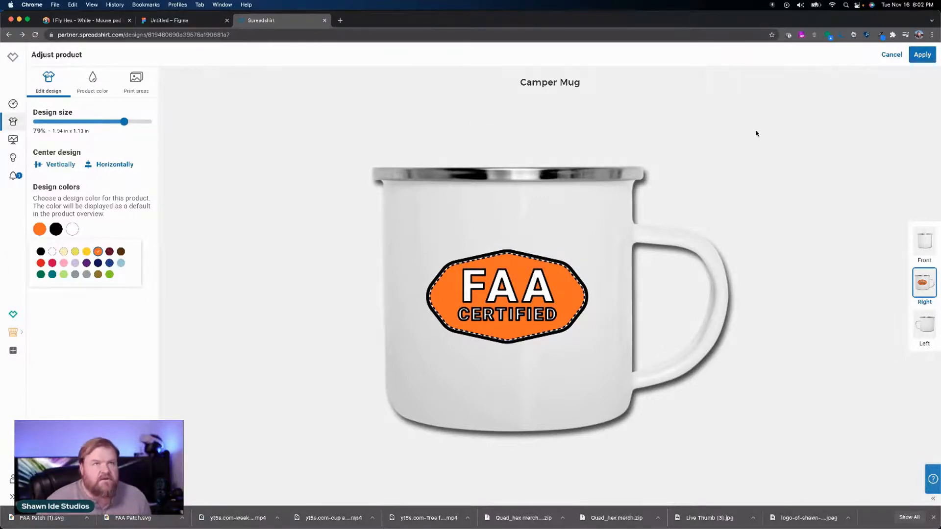
{"action": "left_click", "coordinate": [922, 56]}
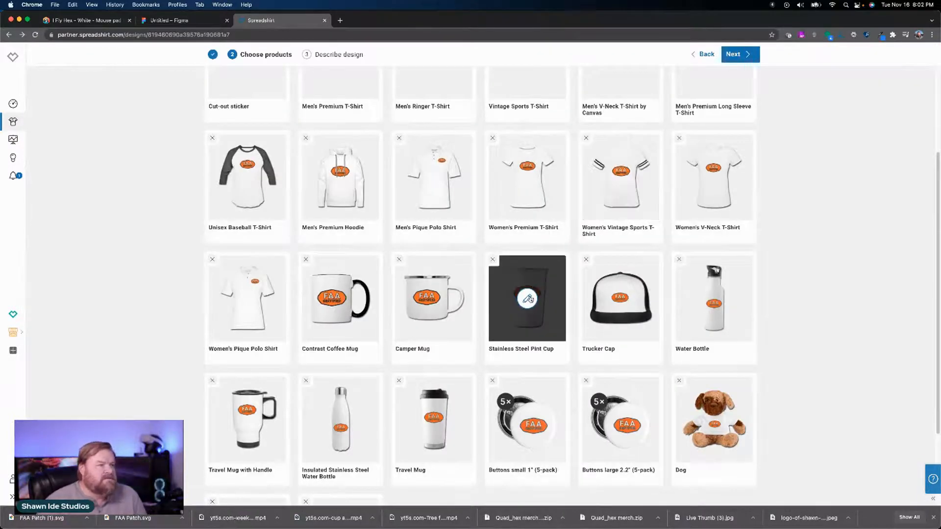
Step: Set the badge's dark outline on the Stainless Steel Pint Cup to black and its fill to the palette orange, and apply the changes
{"action": "left_click", "coordinate": [529, 297]}
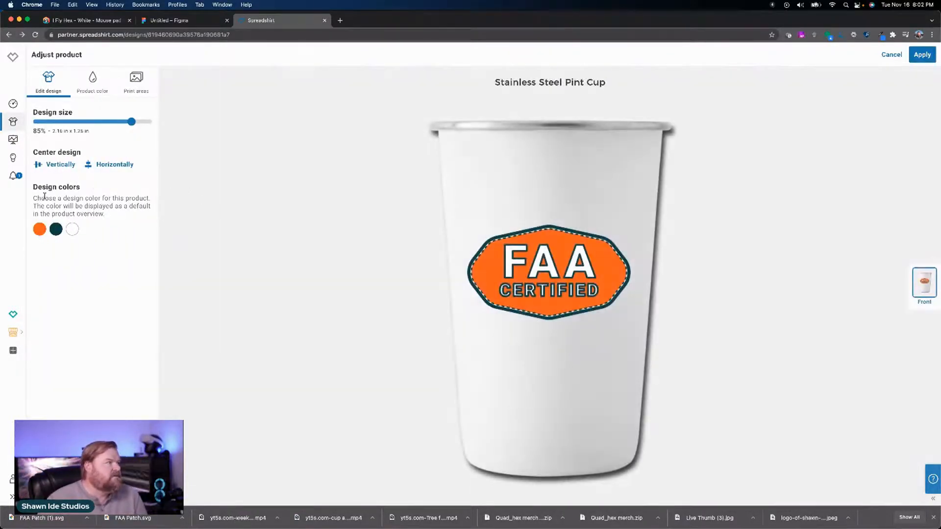
{"action": "left_click", "coordinate": [57, 230]}
{"action": "left_click", "coordinate": [40, 251]}
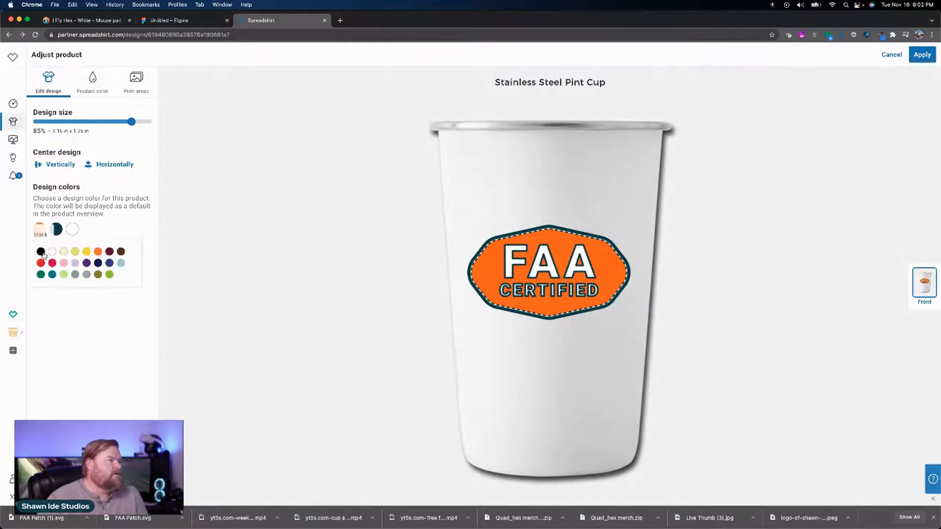
{"action": "left_click", "coordinate": [98, 252]}
{"action": "left_click", "coordinate": [98, 92]}
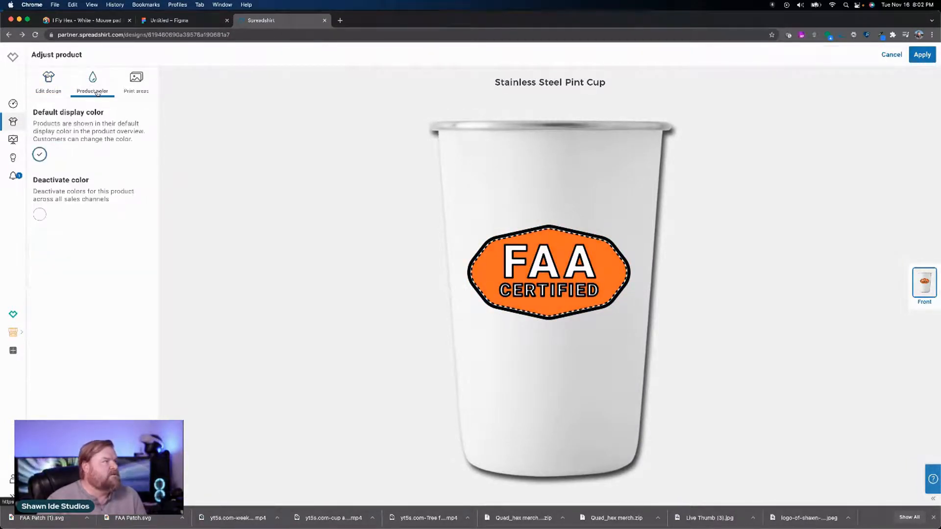
{"action": "left_click", "coordinate": [50, 90]}
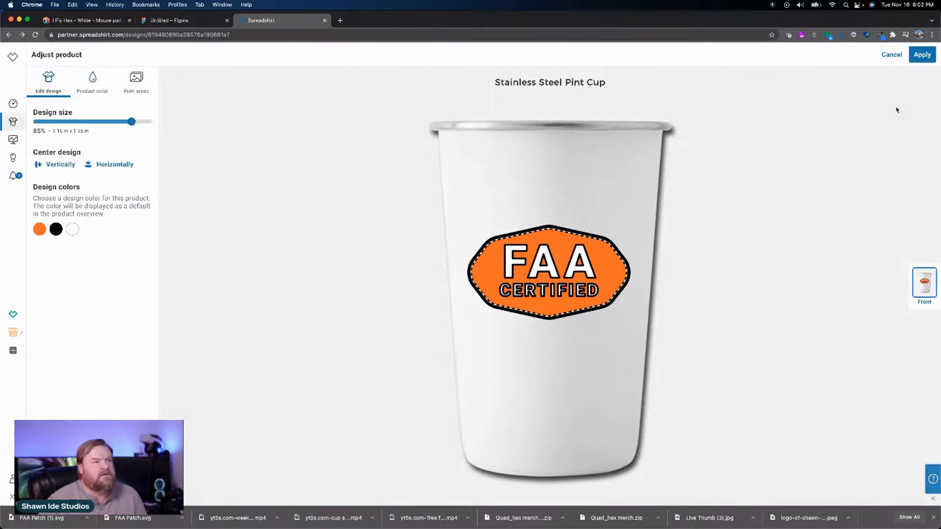
{"action": "left_click", "coordinate": [921, 54]}
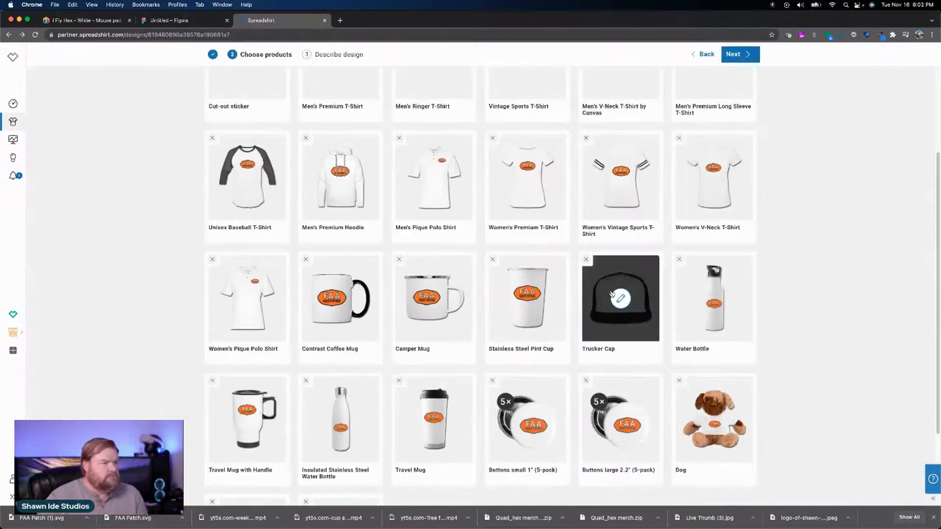
Step: Enlarge the badge on the Trucker Cap to 97% and center it vertically and horizontally
{"action": "left_click", "coordinate": [627, 301]}
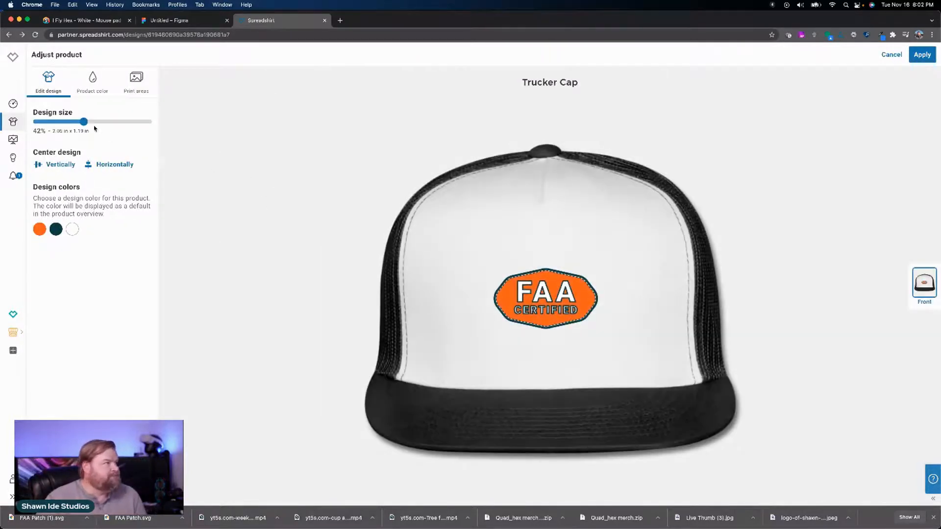
{"action": "left_click_drag", "start_coordinate": [83, 124], "coordinate": [153, 130]}
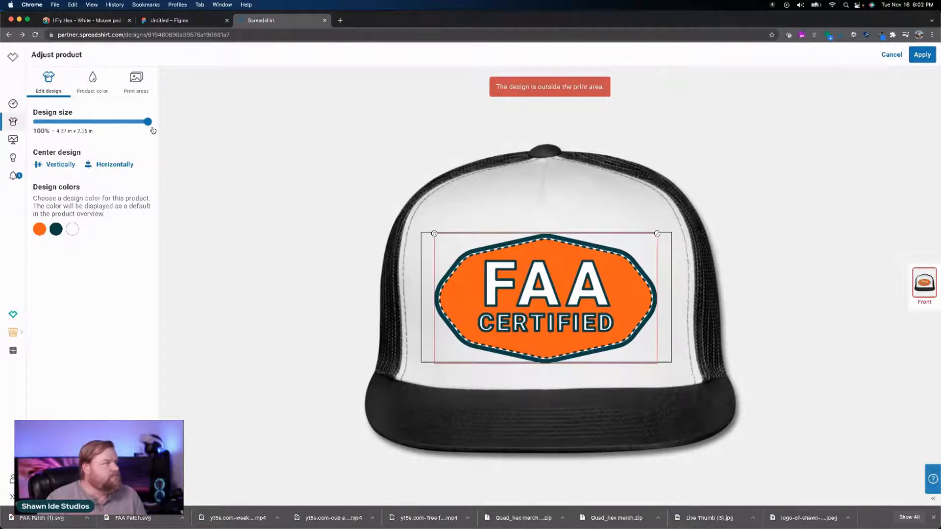
{"action": "left_click_drag", "start_coordinate": [151, 131], "coordinate": [148, 131]}
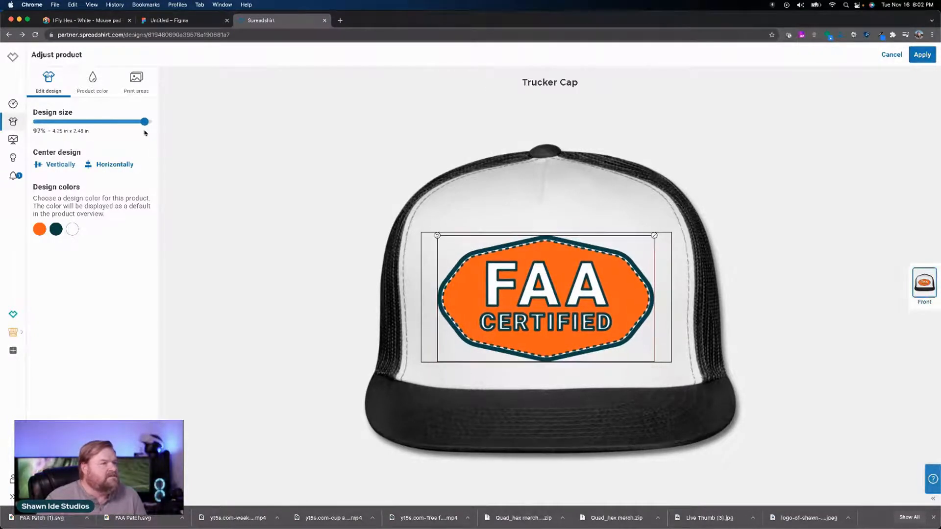
{"action": "left_click", "coordinate": [63, 165]}
{"action": "left_click", "coordinate": [106, 166]}
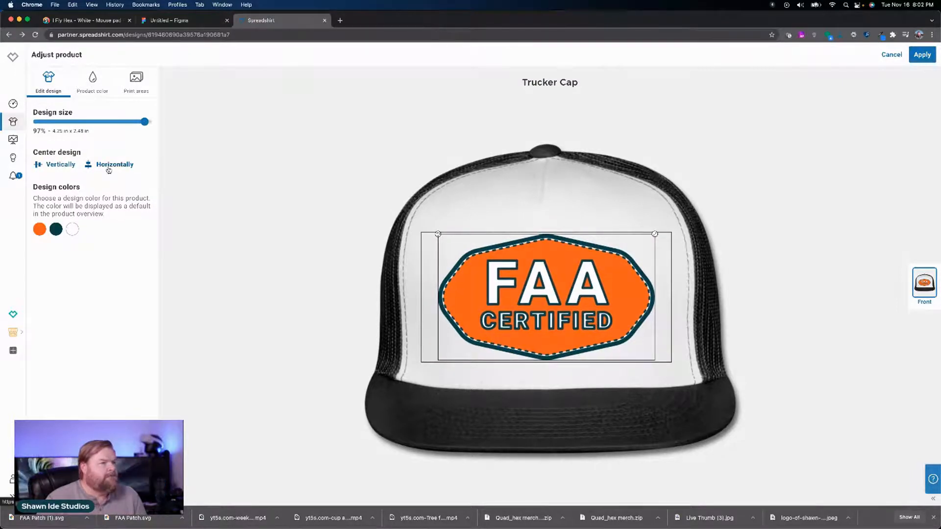
Step: Set the Trucker Cap badge's fill to the palette orange and its dark outline to black, and reduce the design size to 81%
{"action": "left_click", "coordinate": [40, 228]}
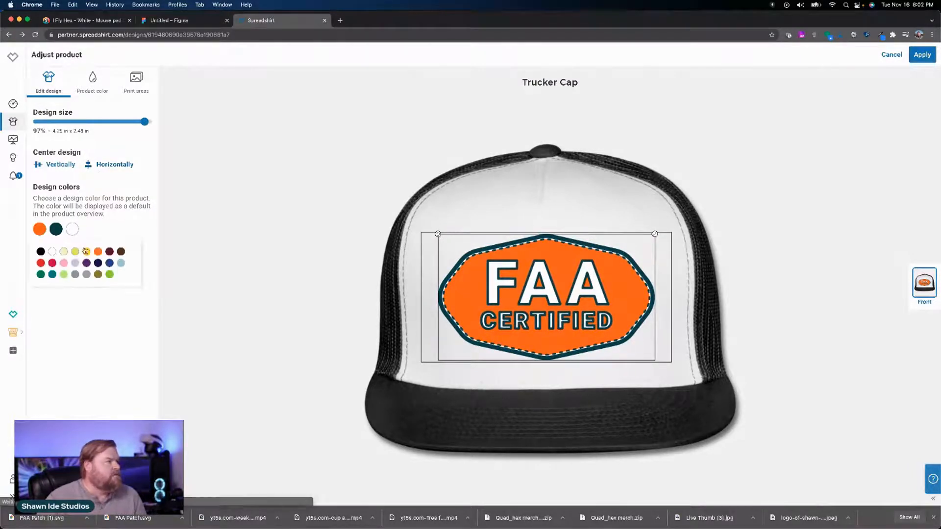
{"action": "left_click", "coordinate": [56, 229]}
{"action": "left_click", "coordinate": [41, 252]}
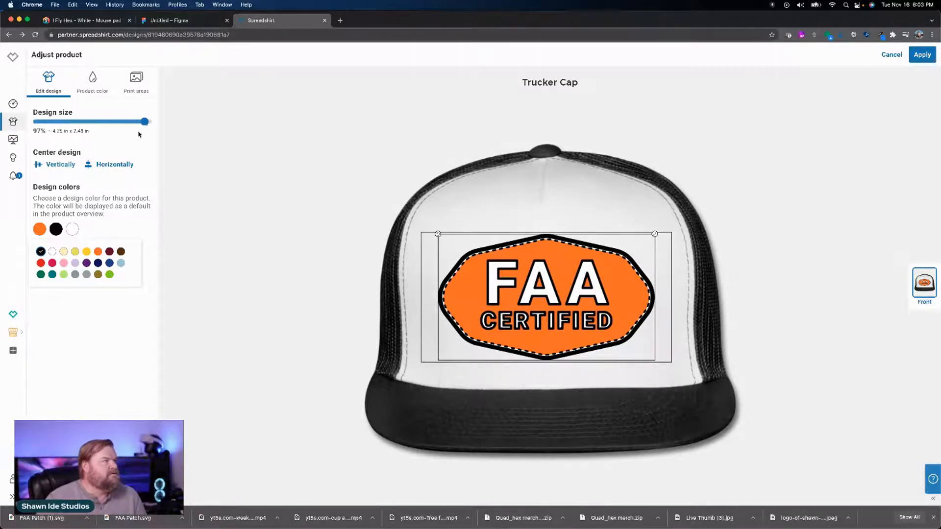
{"action": "left_click_drag", "start_coordinate": [145, 127], "coordinate": [127, 132]}
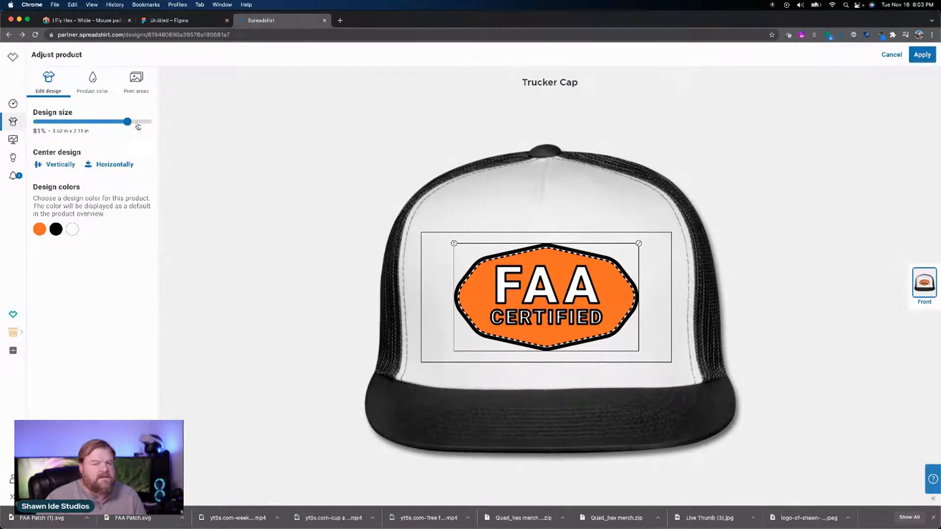
Step: Deactivate the Trucker Cap's white and red variant and reactivate its solid black and black/white variants
{"action": "left_click", "coordinate": [92, 83]}
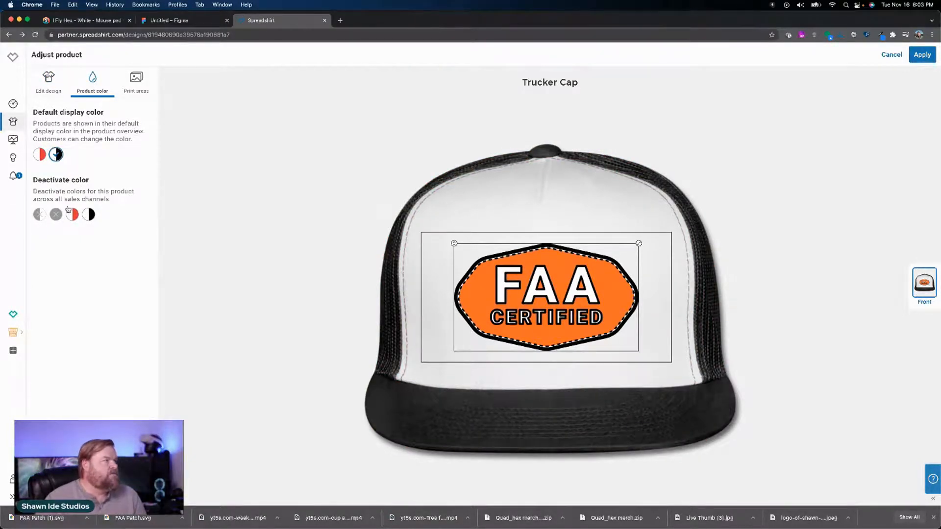
{"action": "left_click", "coordinate": [69, 210]}
{"action": "left_click", "coordinate": [57, 215]}
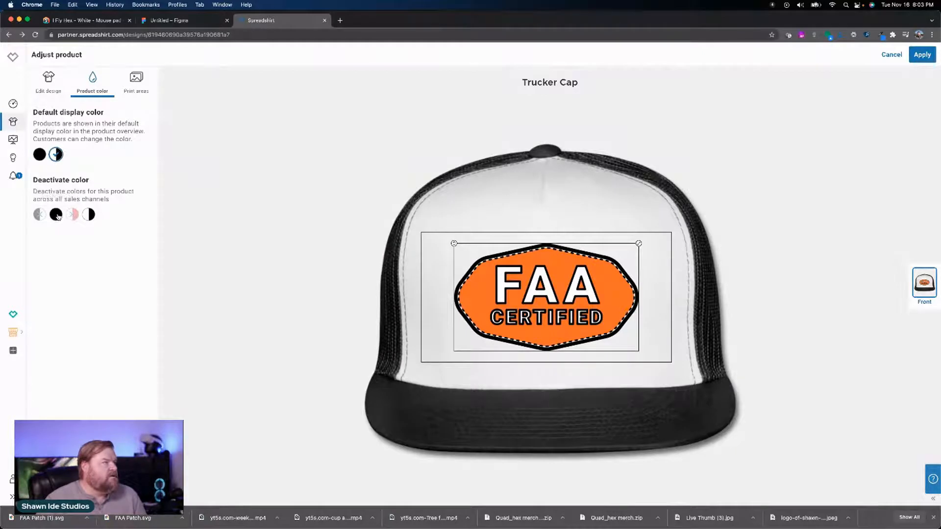
{"action": "left_click", "coordinate": [39, 155]}
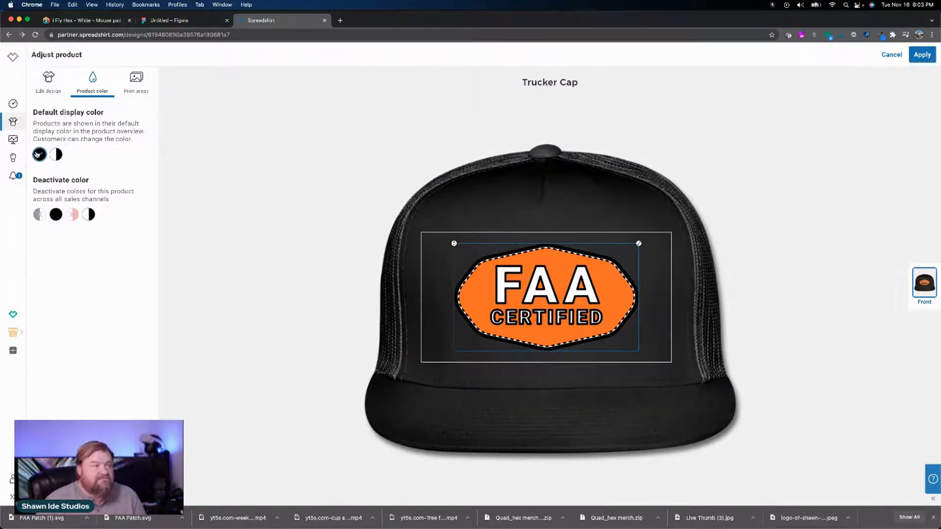
{"action": "left_click", "coordinate": [39, 215]}
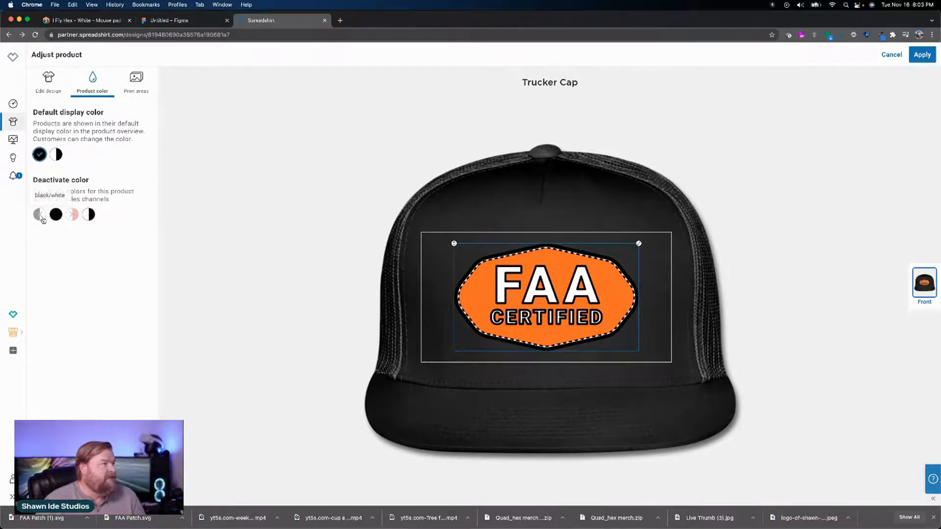
Step: Preview the Trucker Cap in black/white, return its default display color to white with black, and apply the changes
{"action": "left_click", "coordinate": [40, 155]}
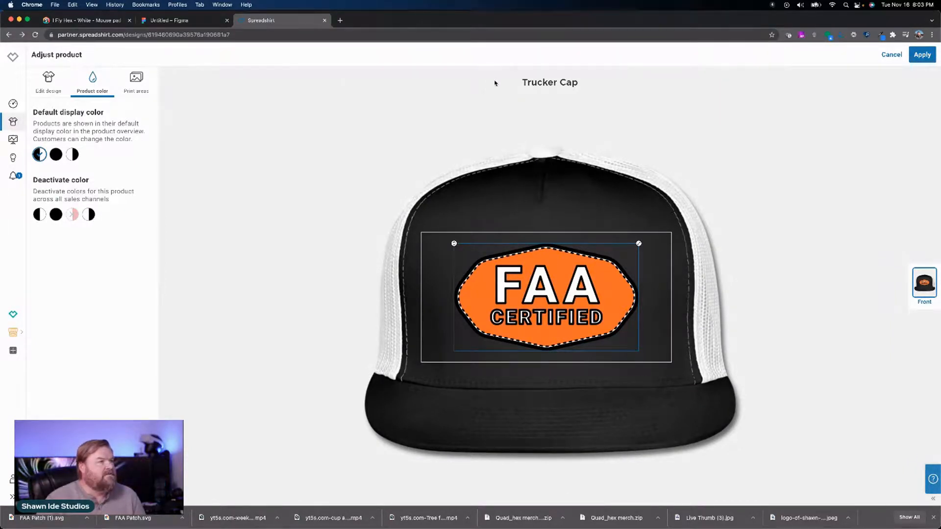
{"action": "left_click", "coordinate": [73, 155]}
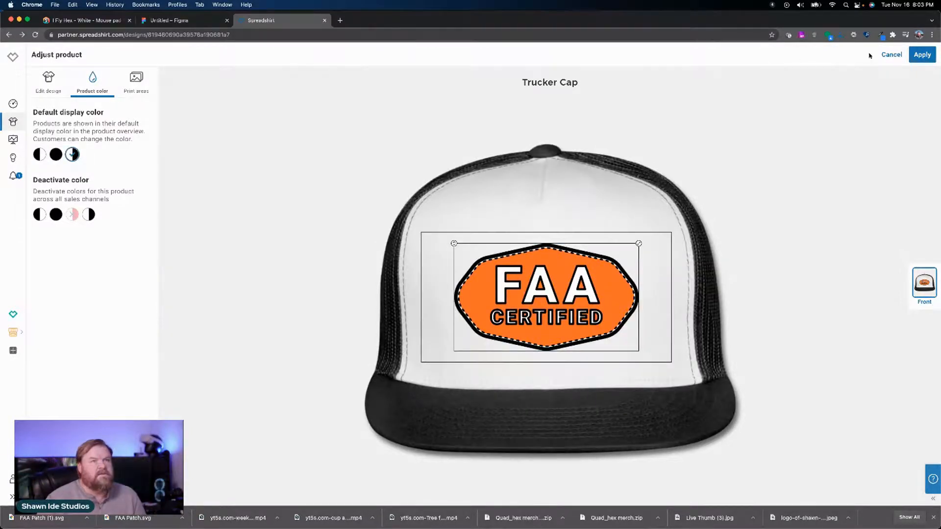
{"action": "left_click", "coordinate": [922, 54]}
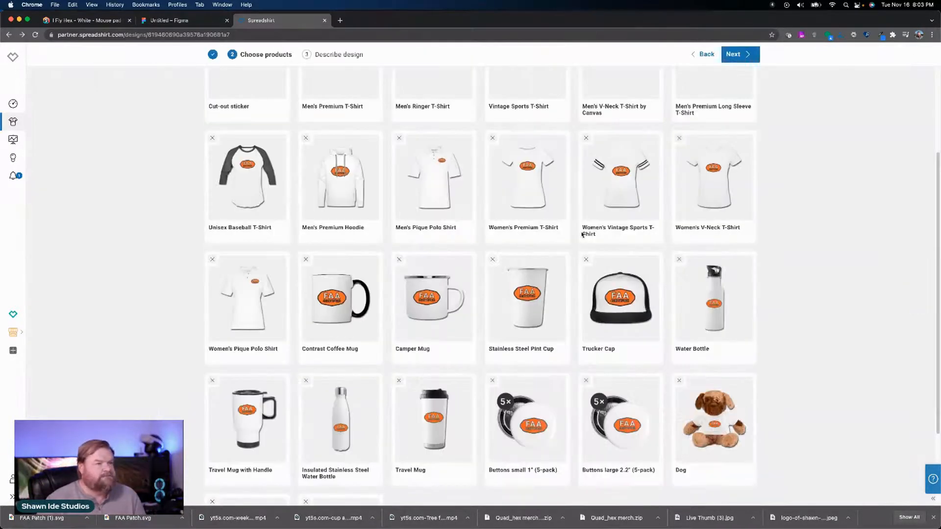
Step: Set the badge's dark outline on the Water Bottle to black and its fill to the palette orange
{"action": "left_click", "coordinate": [731, 301]}
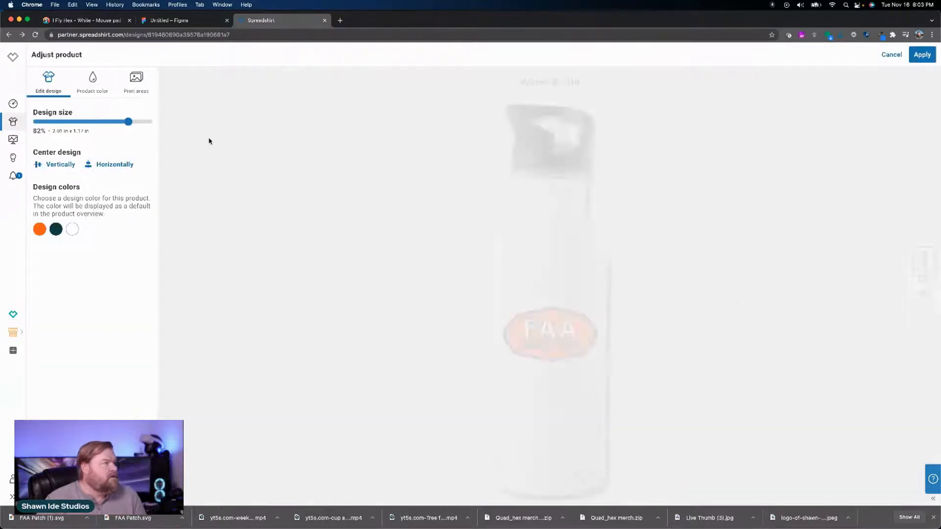
{"action": "left_click", "coordinate": [56, 229]}
{"action": "left_click", "coordinate": [41, 251]}
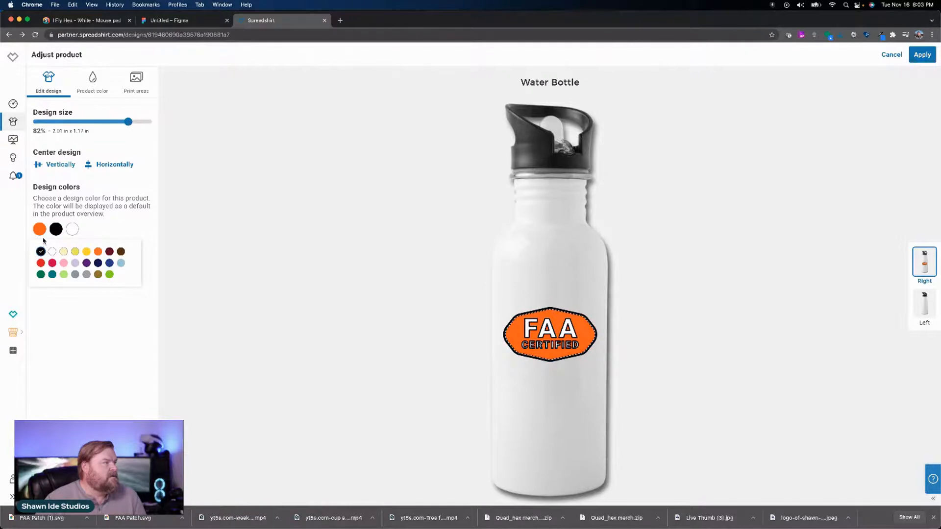
{"action": "left_click", "coordinate": [40, 233]}
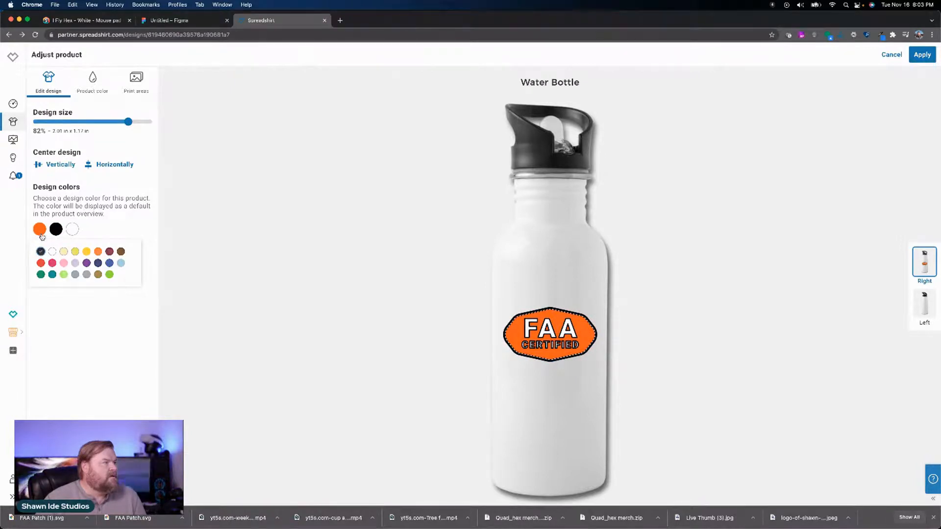
{"action": "left_click", "coordinate": [98, 252]}
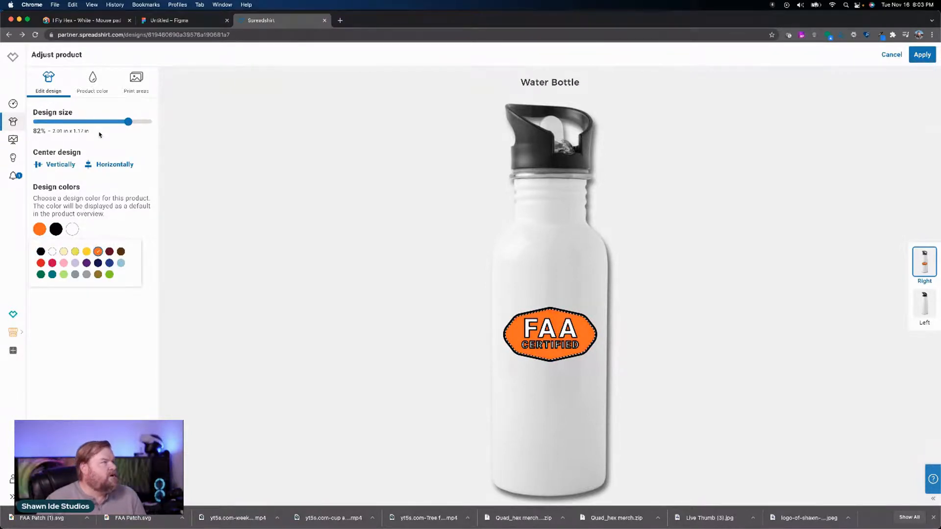
Step: Preview the Water Bottle in silver, return its default display color to white, and apply the changes
{"action": "left_click", "coordinate": [91, 78]}
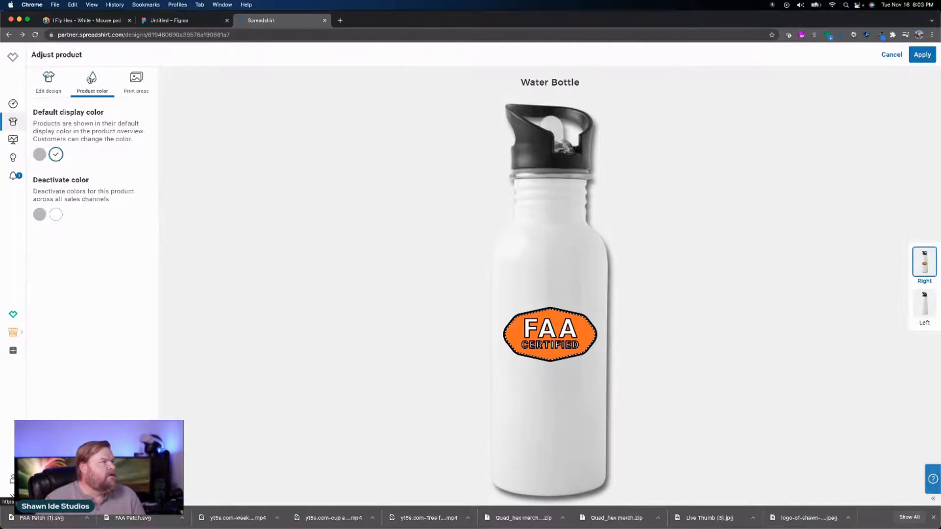
{"action": "left_click", "coordinate": [41, 156]}
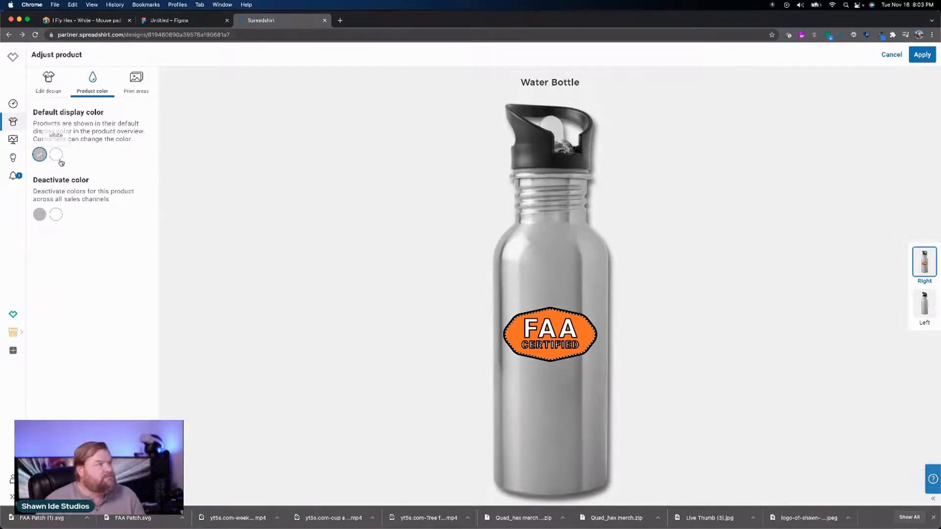
{"action": "left_click", "coordinate": [56, 155]}
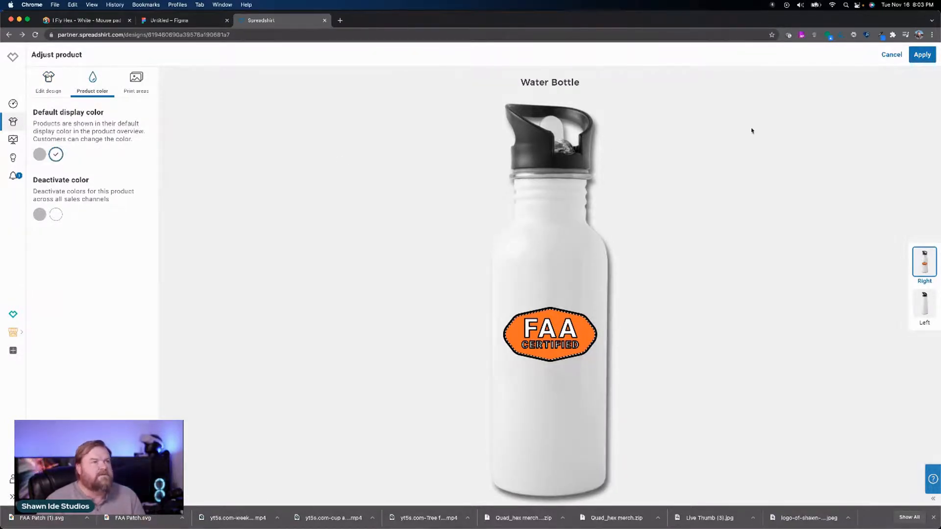
{"action": "left_click", "coordinate": [924, 57]}
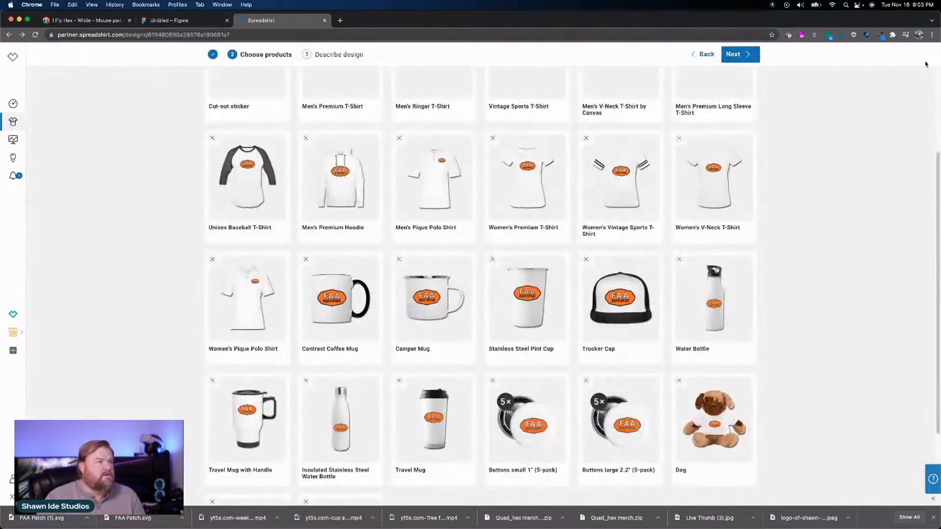
Step: Remove the Dog plush from the chosen products
{"action": "scroll", "coordinate": [611, 242], "scroll_direction": "down", "scroll_amount": 3}
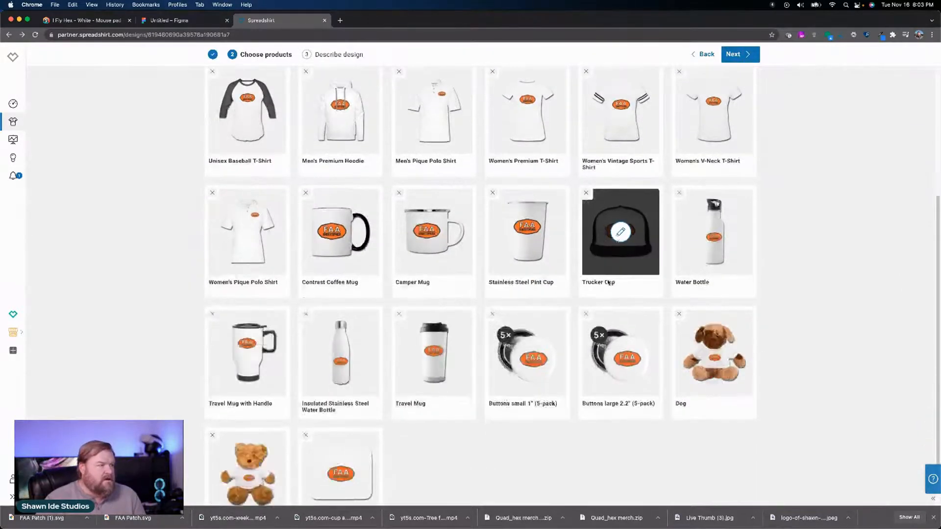
{"action": "left_click", "coordinate": [679, 273]}
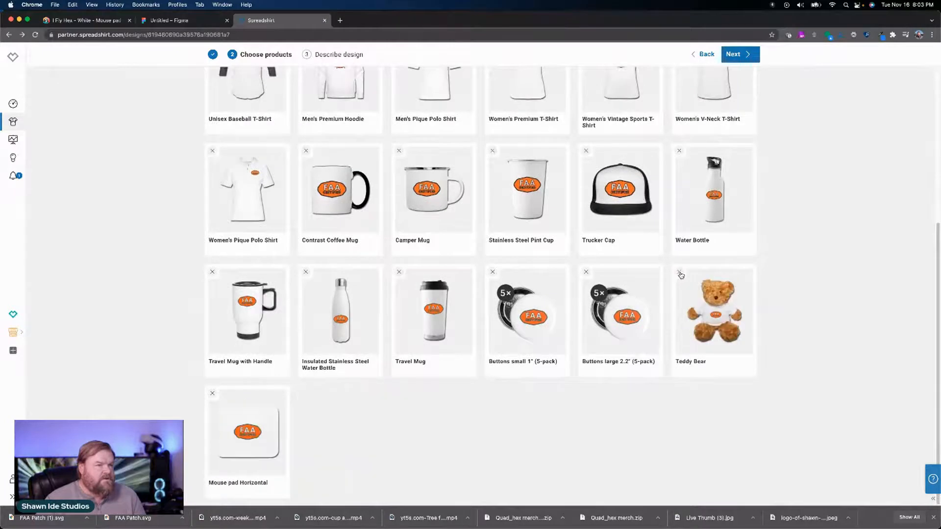
Step: Remove the Teddy Bear from the chosen products
{"action": "left_click", "coordinate": [680, 273]}
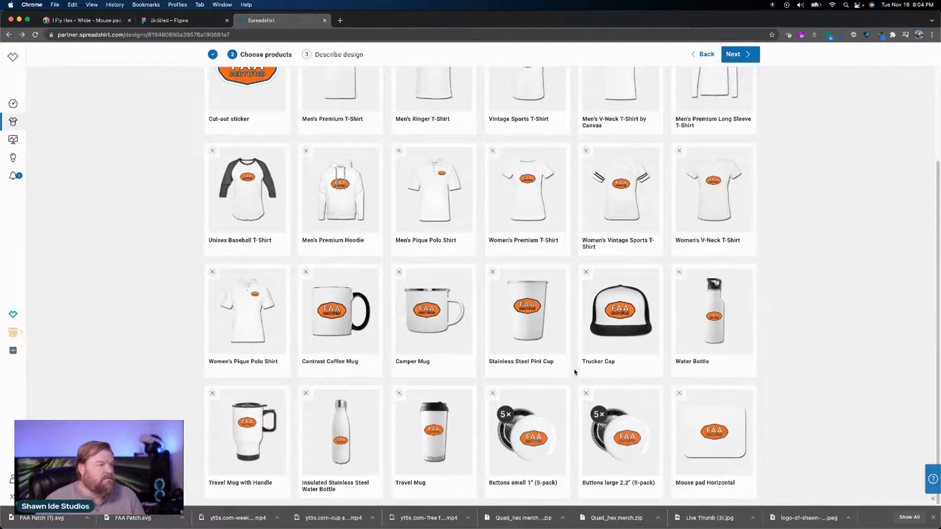
Step: Set the badge's dark outline on the Travel Mug with Handle to black and its fill to the palette orange, and apply the changes
{"action": "left_click", "coordinate": [252, 406]}
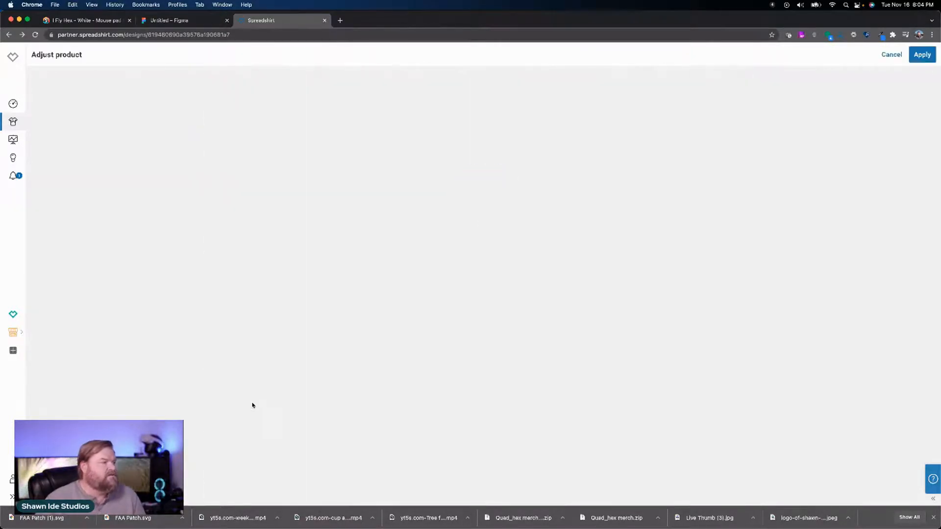
{"action": "left_click", "coordinate": [59, 230]}
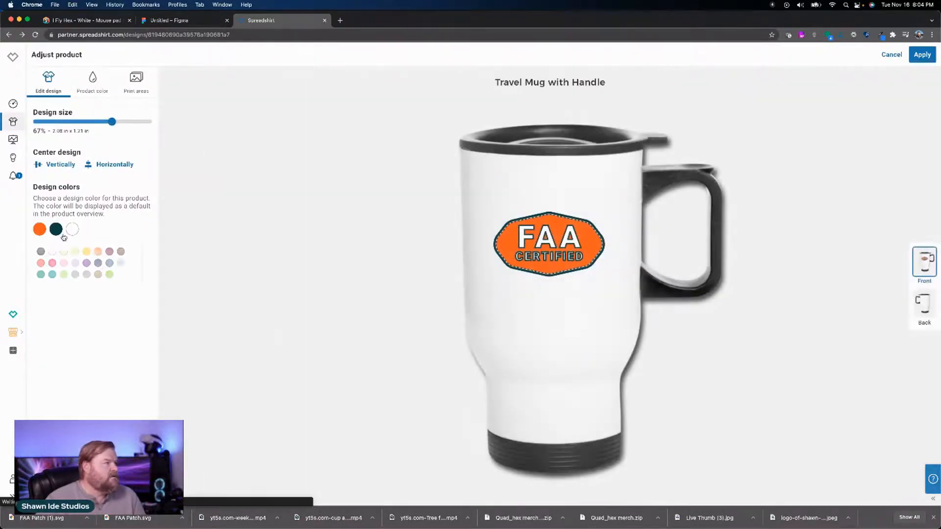
{"action": "left_click", "coordinate": [40, 251]}
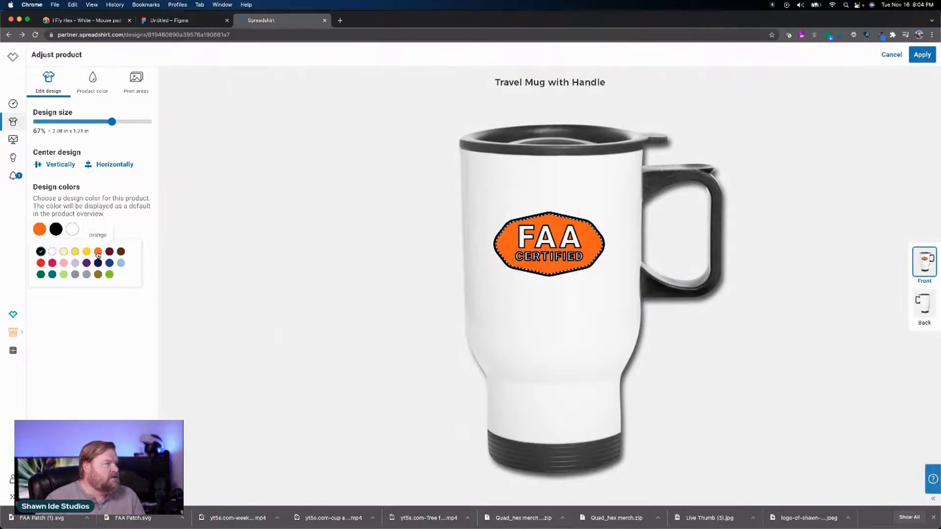
{"action": "left_click", "coordinate": [39, 233]}
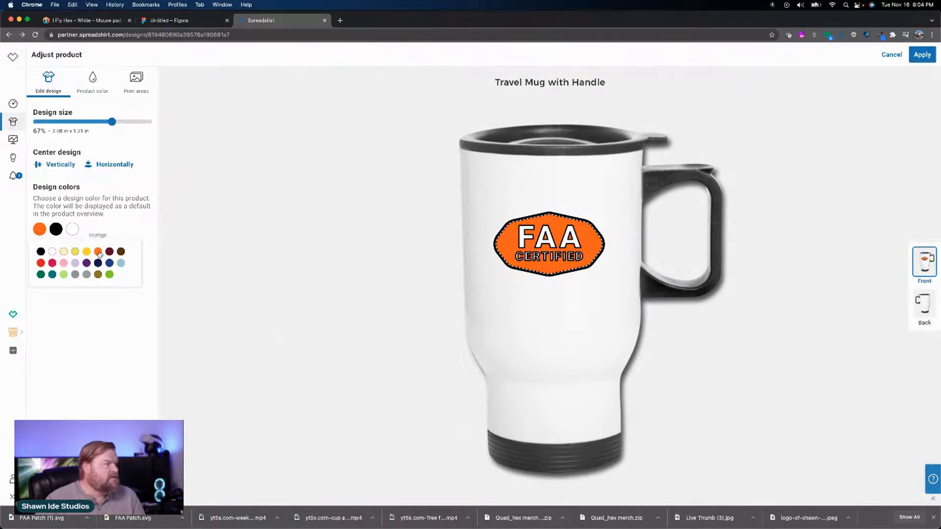
{"action": "left_click", "coordinate": [98, 91]}
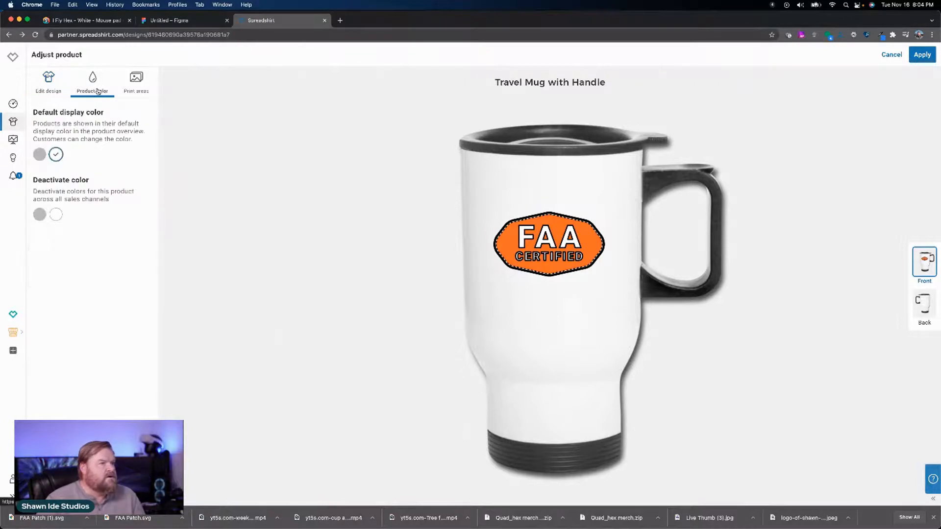
{"action": "left_click", "coordinate": [925, 59]}
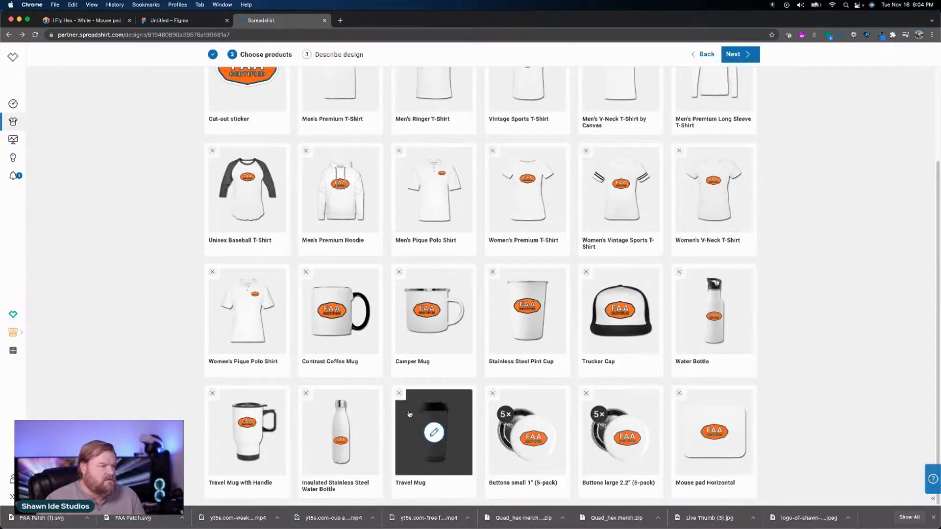
Step: Set the badge's dark outline on the Insulated Stainless Steel Water Bottle to black and its fill to the palette orange
{"action": "left_click", "coordinate": [340, 433]}
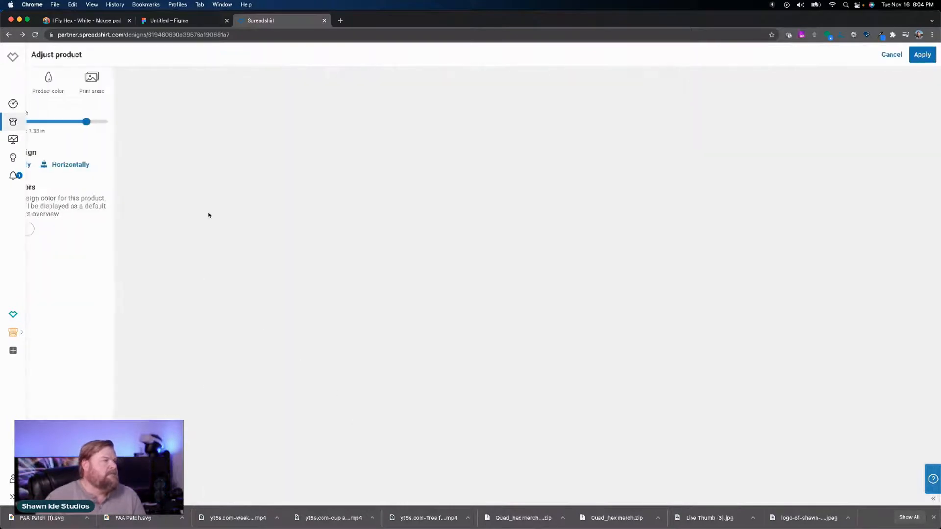
{"action": "left_click", "coordinate": [56, 229]}
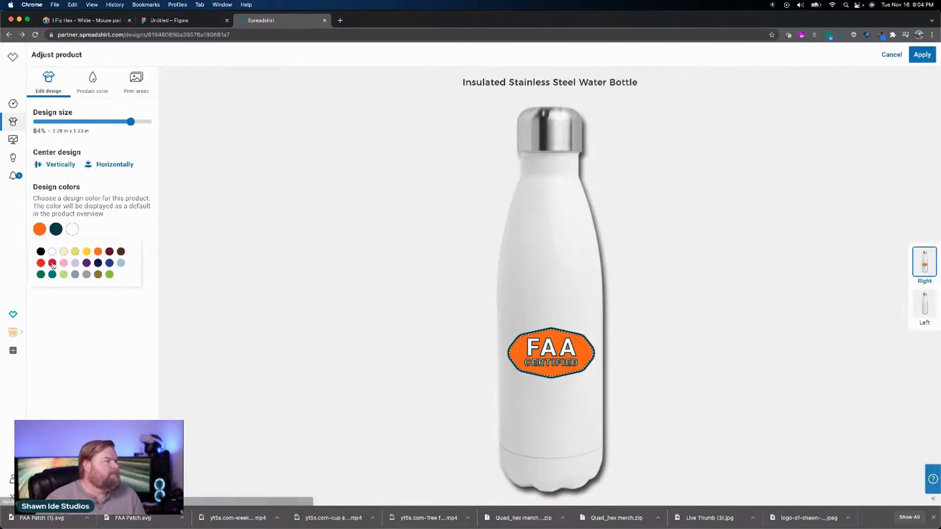
{"action": "left_click", "coordinate": [41, 253]}
{"action": "left_click", "coordinate": [39, 229]}
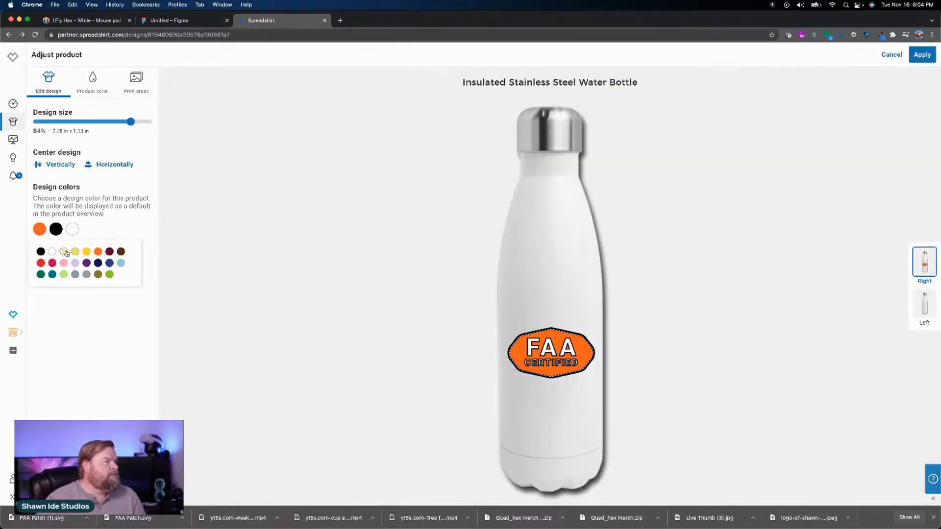
{"action": "left_click", "coordinate": [98, 252]}
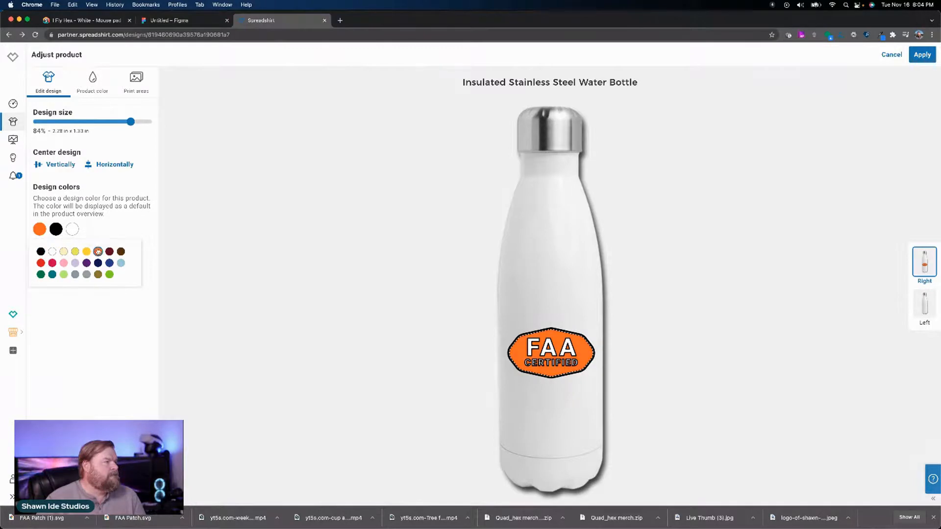
Step: Deactivate the glittery silver color of the Insulated Stainless Steel Water Bottle, set its default display color to plain metallic silver, and apply the changes
{"action": "left_click", "coordinate": [97, 91]}
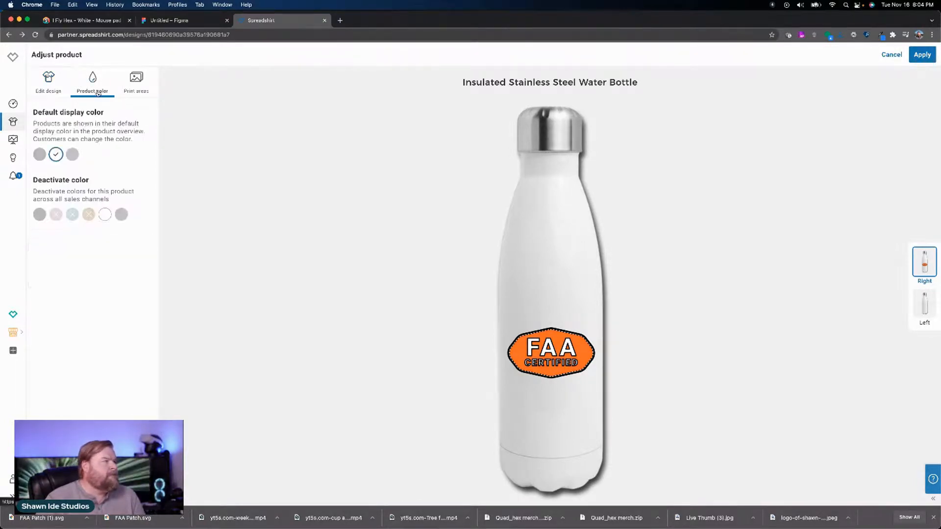
{"action": "left_click", "coordinate": [71, 154]}
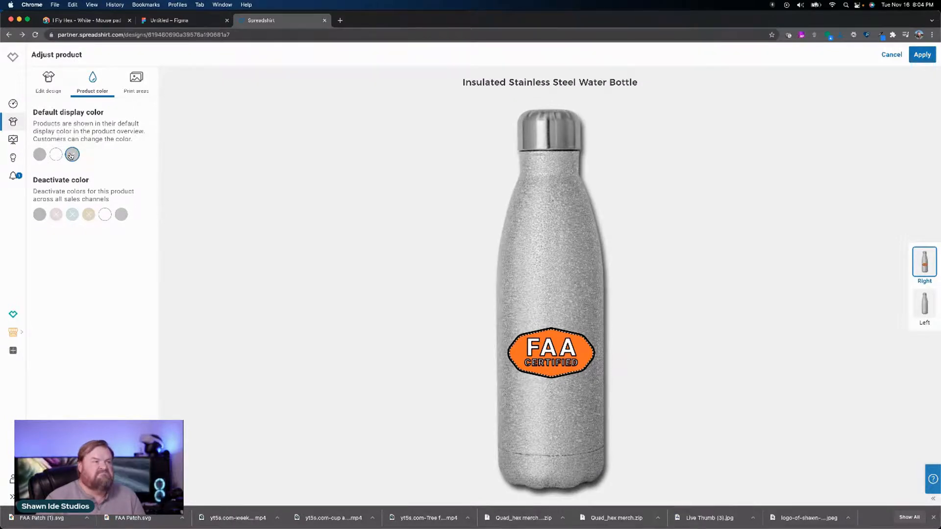
{"action": "left_click", "coordinate": [42, 155]}
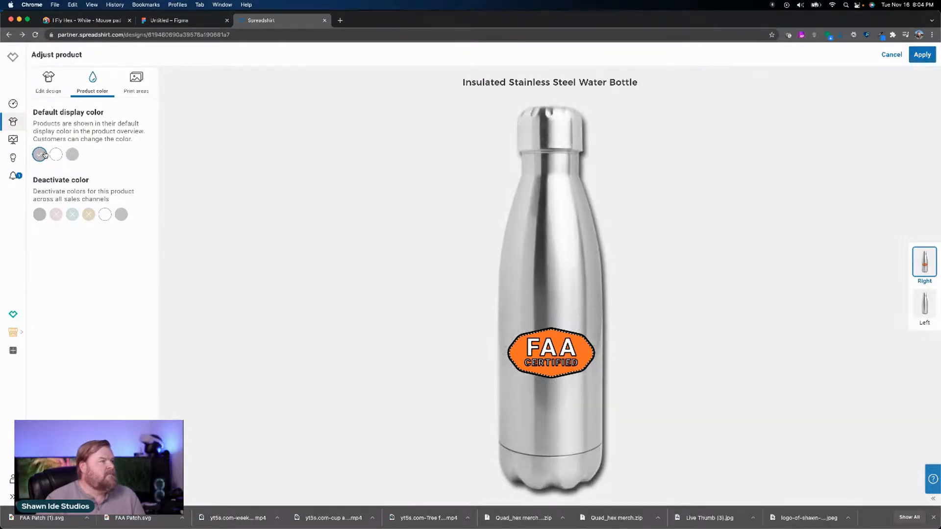
{"action": "left_click", "coordinate": [121, 216]}
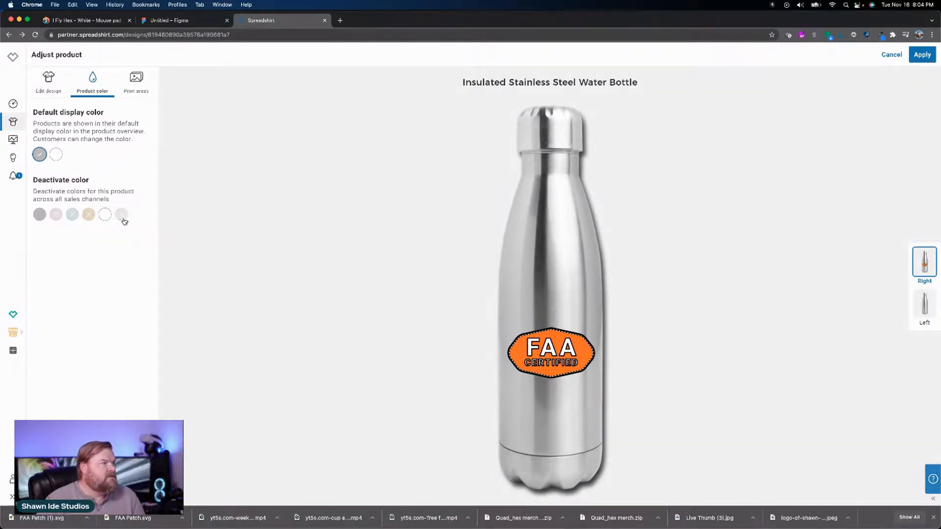
{"action": "left_click", "coordinate": [56, 154]}
{"action": "left_click", "coordinate": [40, 155]}
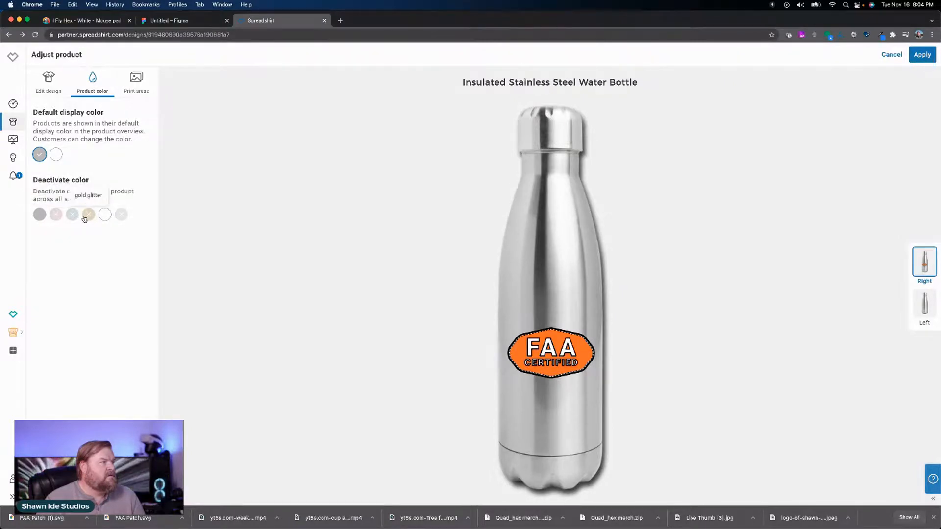
{"action": "left_click", "coordinate": [921, 55]}
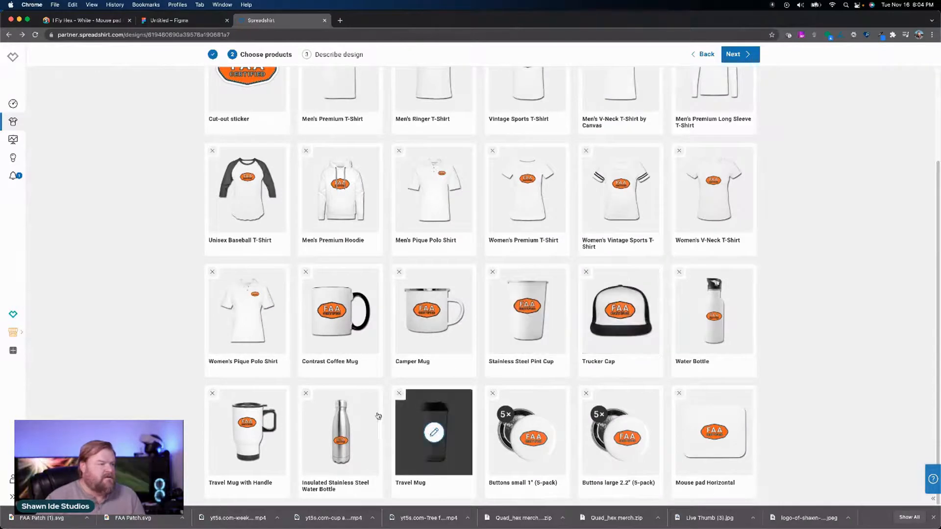
Step: Reopen the Insulated Stainless Steel Water Bottle, set its default display color to white, and apply the change
{"action": "left_click", "coordinate": [360, 425]}
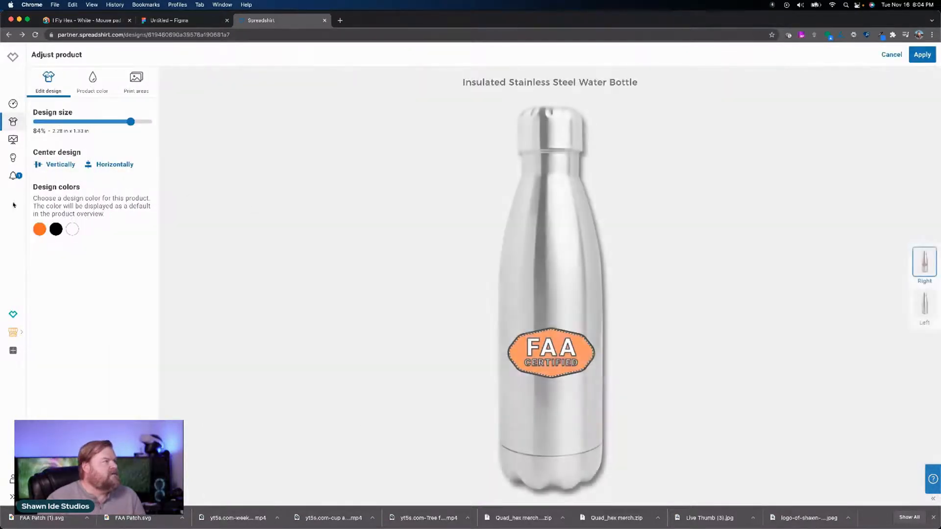
{"action": "left_click", "coordinate": [91, 91]}
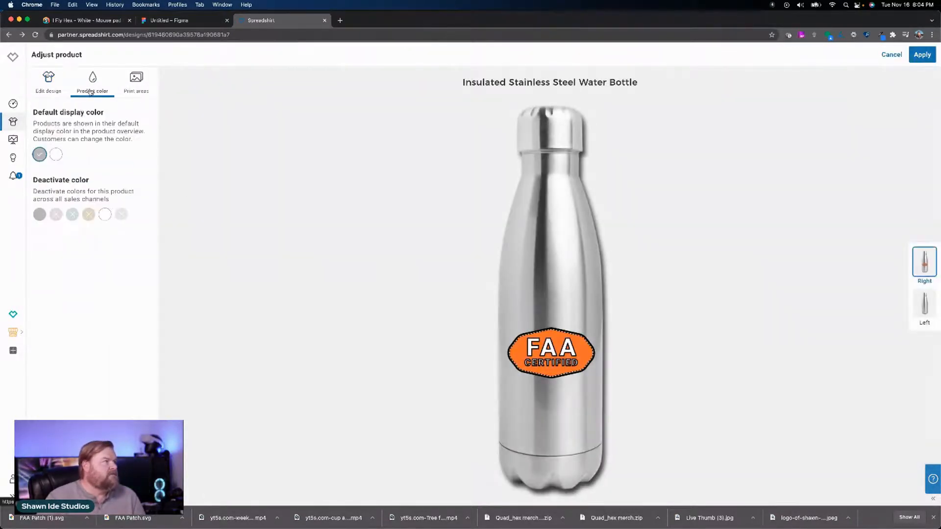
{"action": "left_click", "coordinate": [55, 155]}
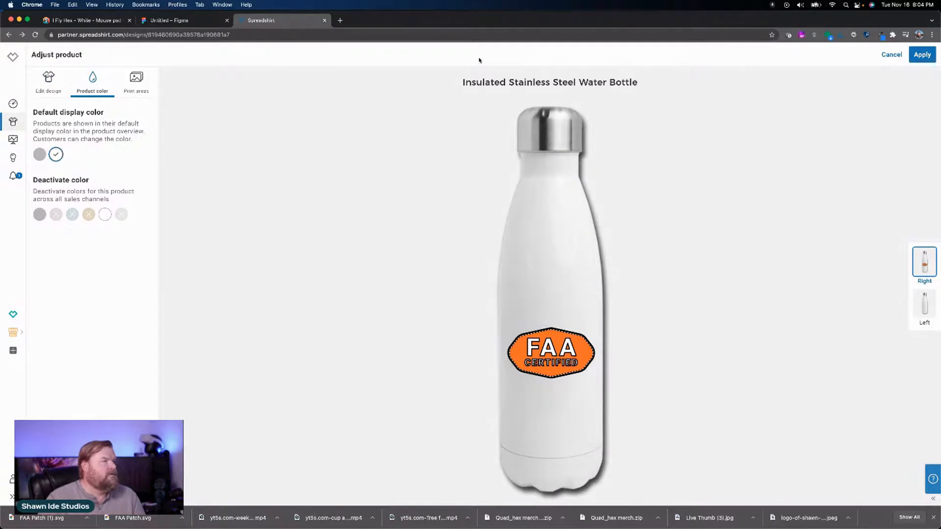
{"action": "left_click", "coordinate": [922, 54]}
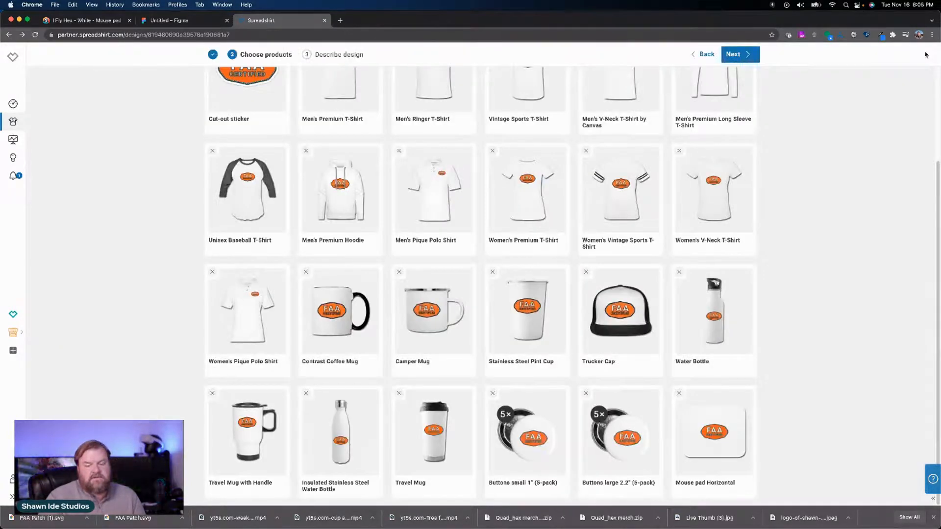
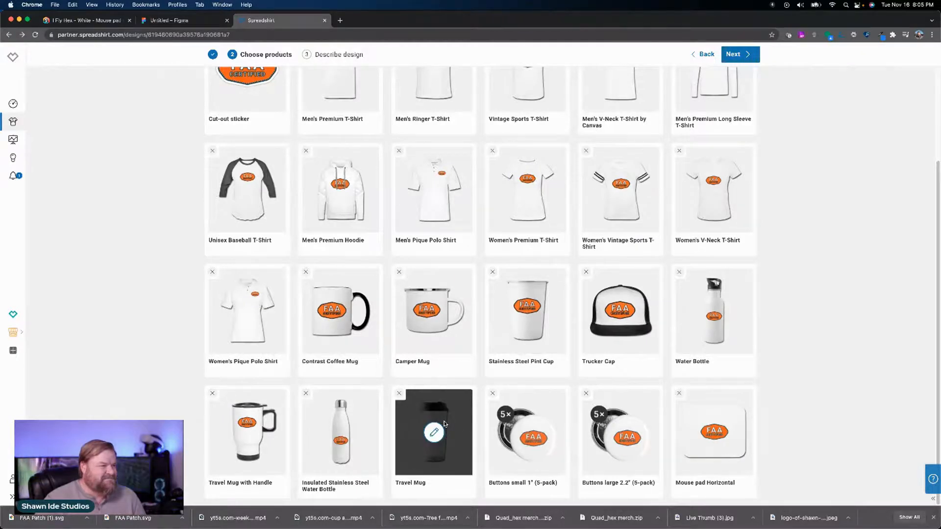
Step: Set the badge's dark outline on the Travel Mug to black and its fill to the palette orange, and apply the changes
{"action": "left_click", "coordinate": [434, 432]}
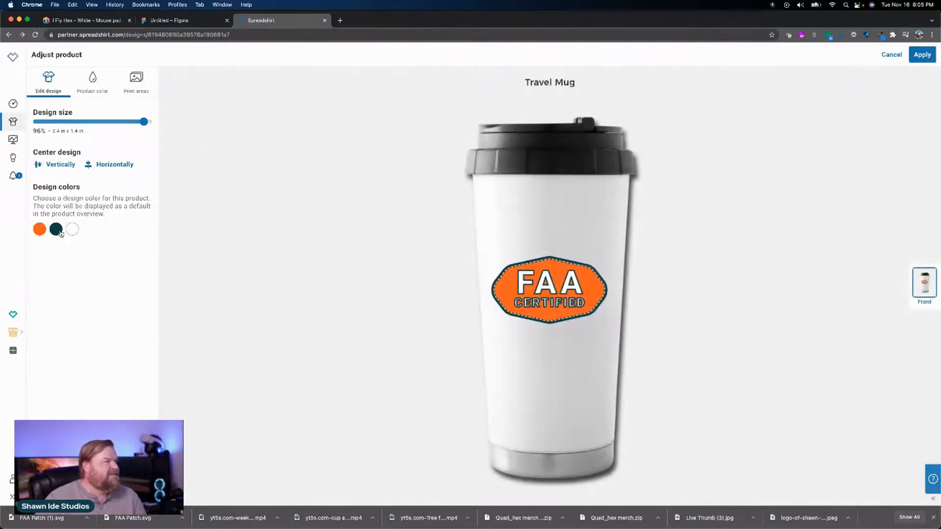
{"action": "left_click", "coordinate": [59, 233]}
{"action": "left_click", "coordinate": [40, 252]}
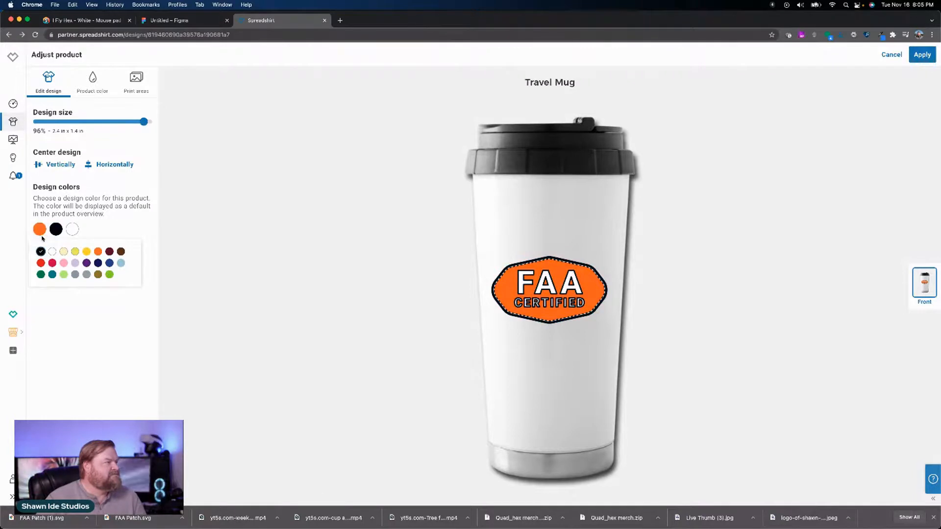
{"action": "left_click", "coordinate": [40, 234]}
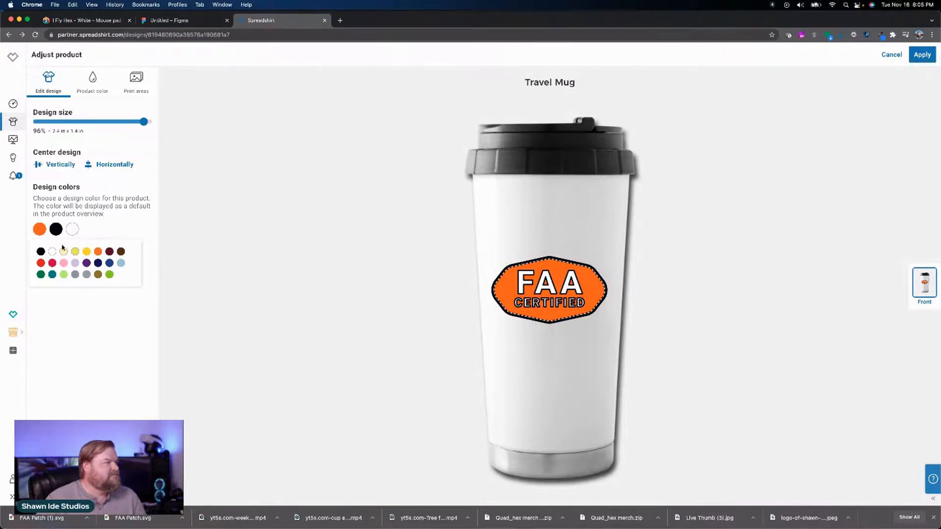
{"action": "left_click", "coordinate": [96, 253]}
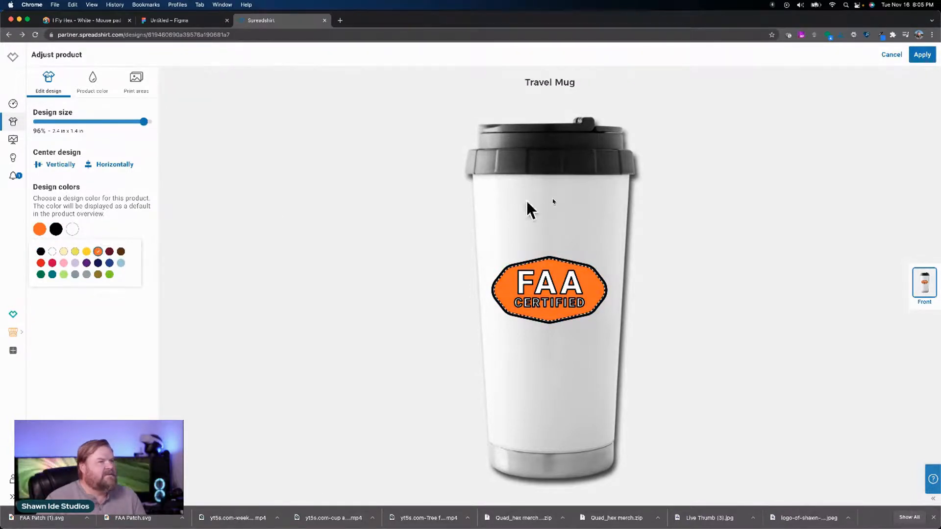
{"action": "left_click", "coordinate": [85, 80]}
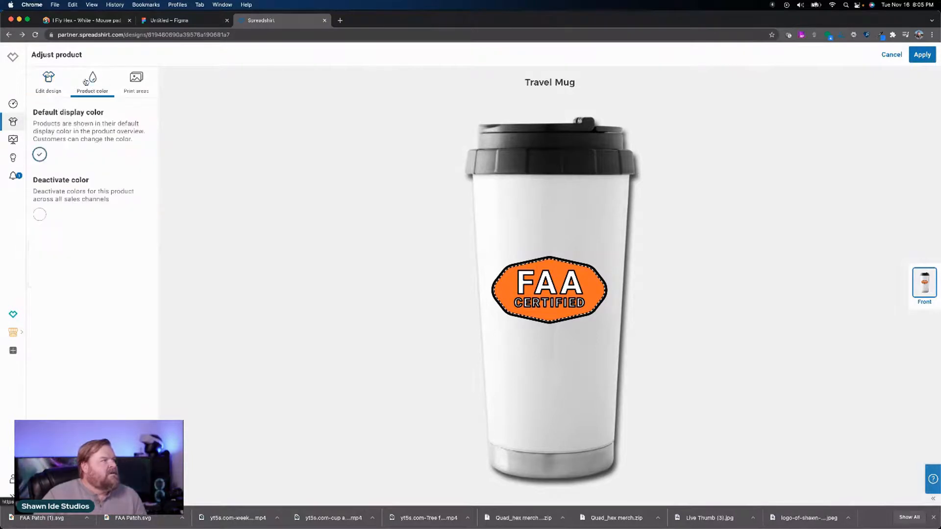
{"action": "left_click", "coordinate": [922, 54]}
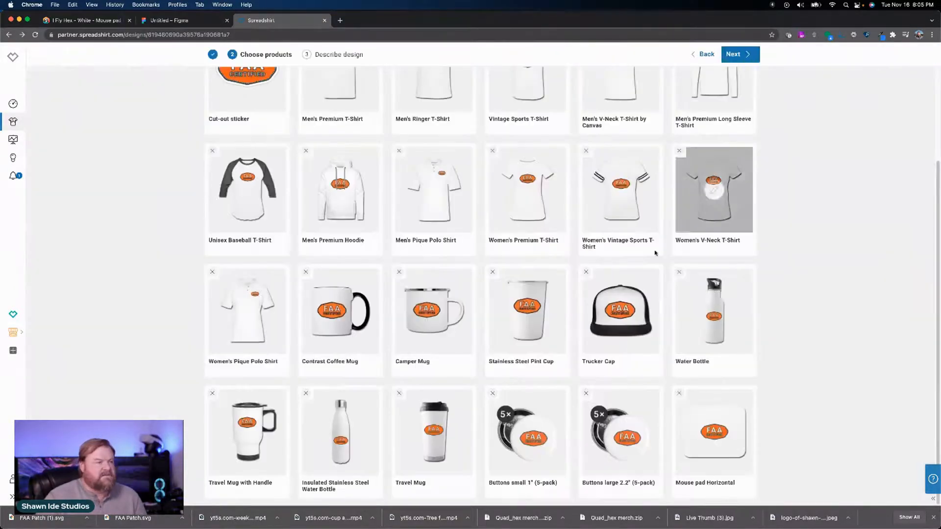
Step: Set the badge's dark outline on the small 1" buttons (5-pack) to black and its fill to the palette orange, and check the product colors
{"action": "left_click", "coordinate": [525, 431]}
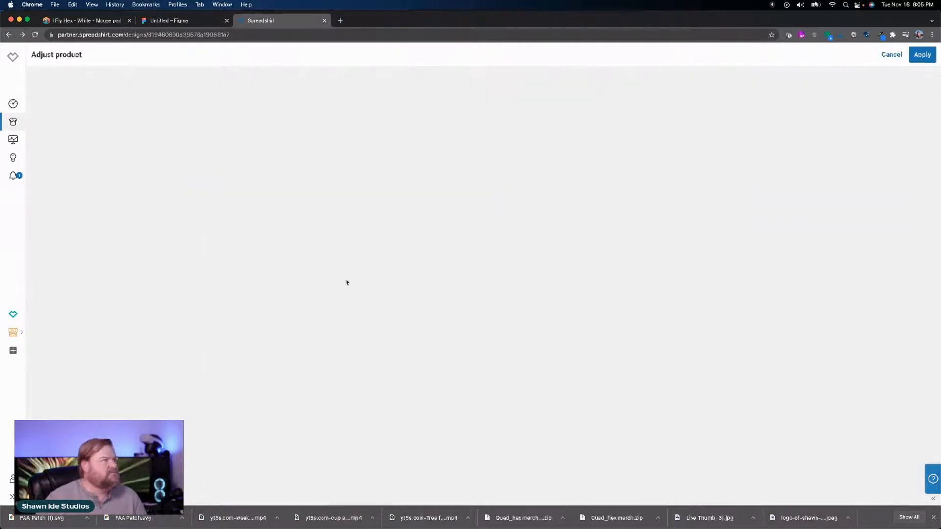
{"action": "left_click", "coordinate": [56, 229]}
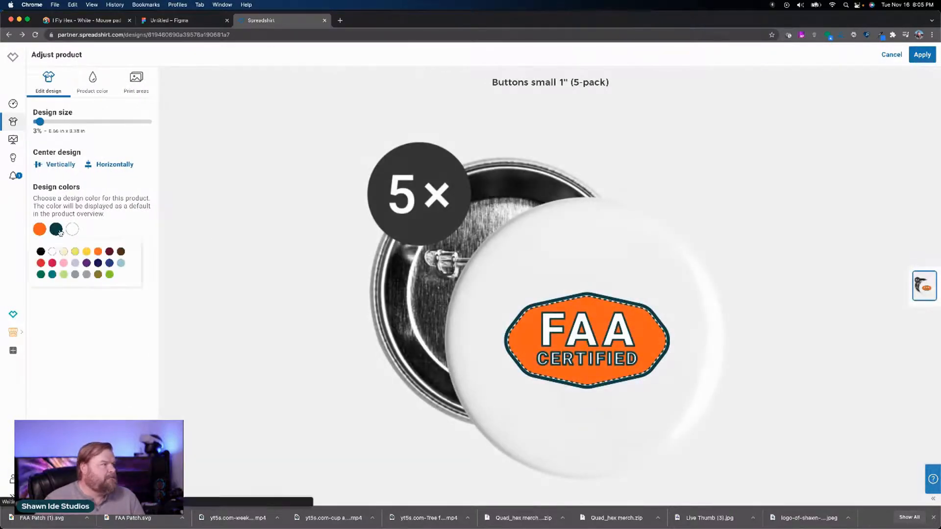
{"action": "left_click", "coordinate": [41, 252]}
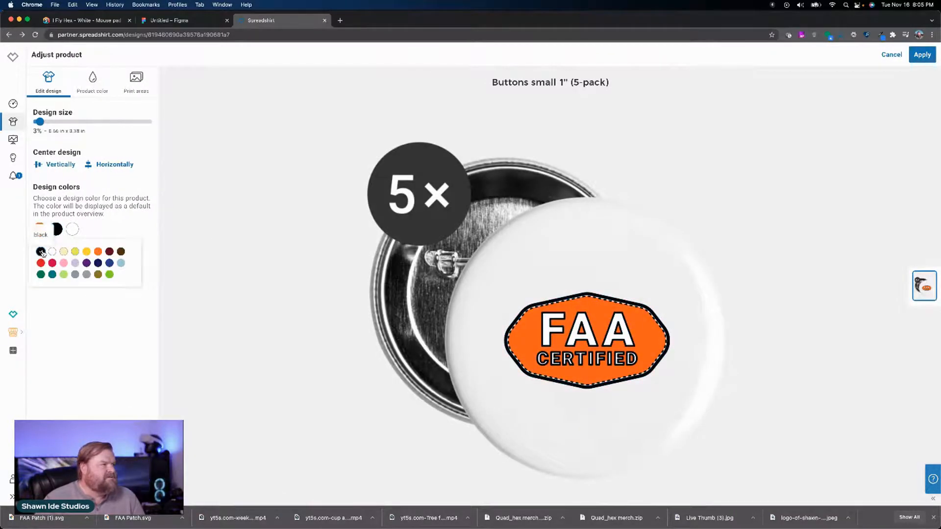
{"action": "left_click", "coordinate": [98, 251]}
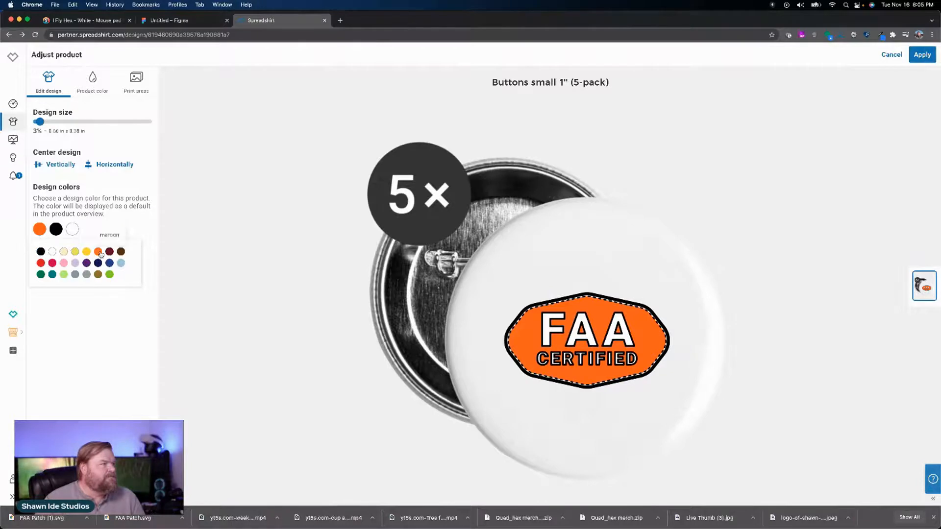
{"action": "left_click", "coordinate": [100, 92]}
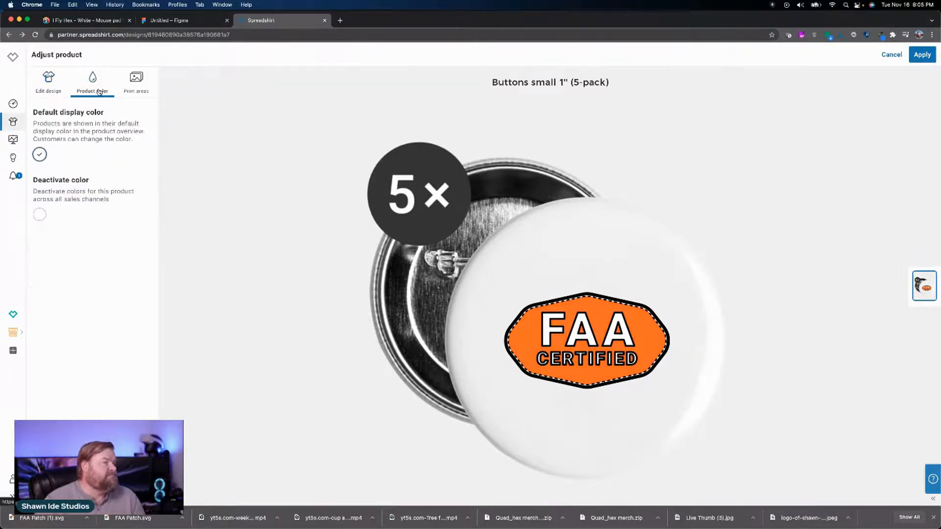
Step: Enlarge the badge on the small 1" buttons to a design size of 6% and apply the changes
{"action": "left_click", "coordinate": [55, 92]}
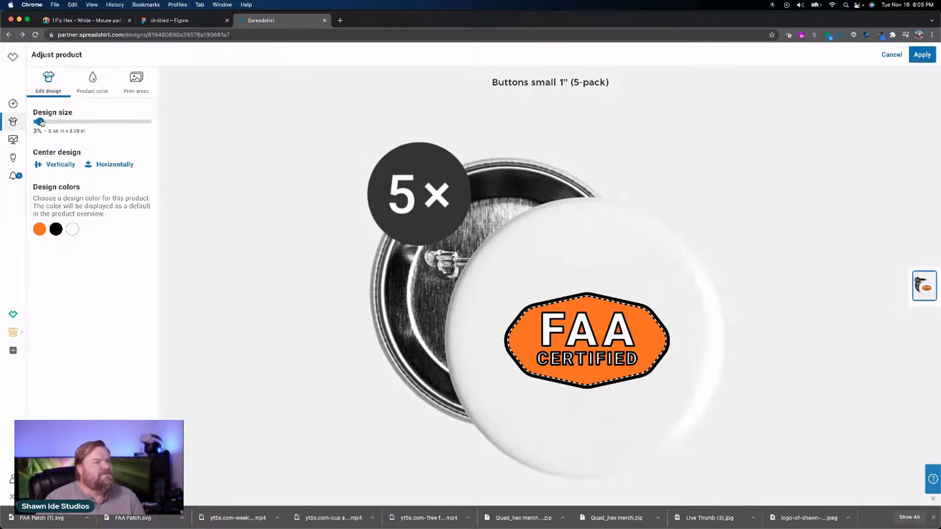
{"action": "mouse_move", "coordinate": [41, 123]}
{"action": "left_mouse_down"}
{"action": "mouse_move", "coordinate": [163, 133]}
{"action": "mouse_move", "coordinate": [36, 133]}
{"action": "mouse_move", "coordinate": [44, 135]}
{"action": "left_mouse_up"}
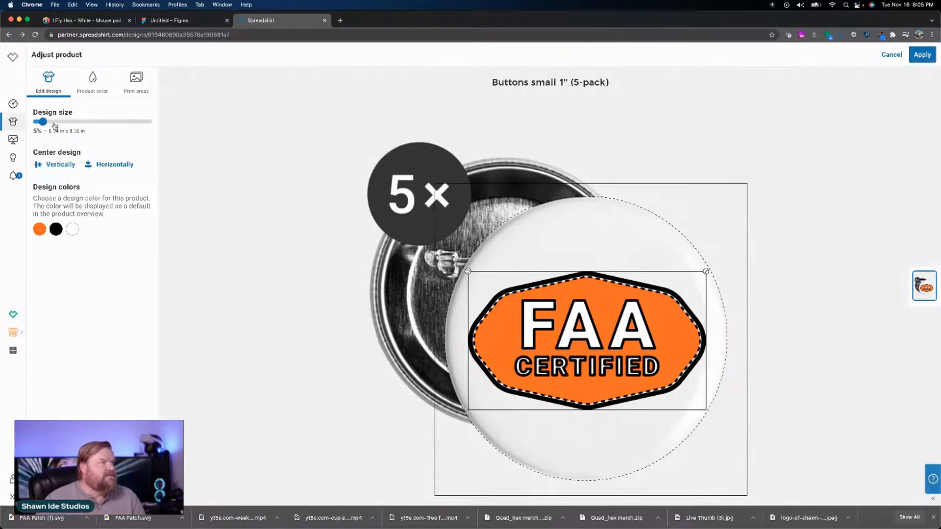
{"action": "mouse_move", "coordinate": [46, 127]}
{"action": "left_mouse_down"}
{"action": "mouse_move", "coordinate": [56, 127]}
{"action": "mouse_move", "coordinate": [44, 123]}
{"action": "left_mouse_up"}
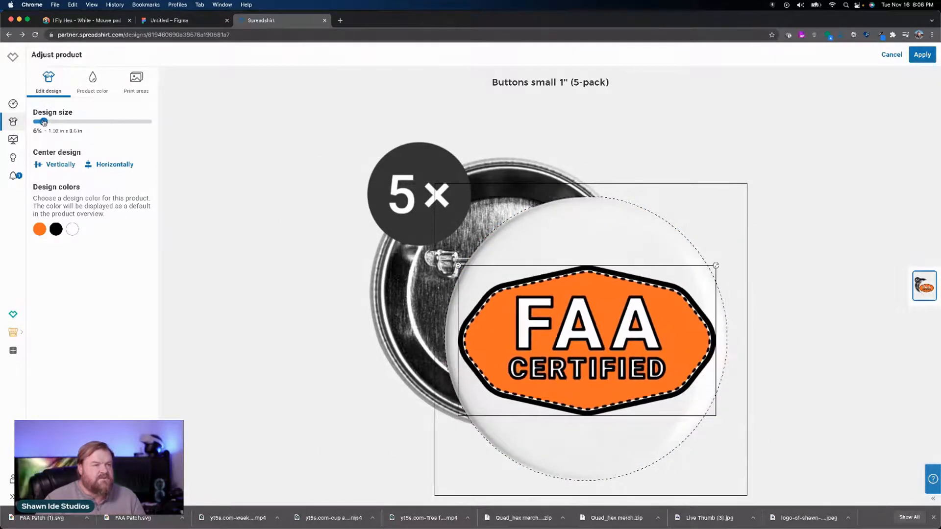
{"action": "left_click", "coordinate": [923, 62]}
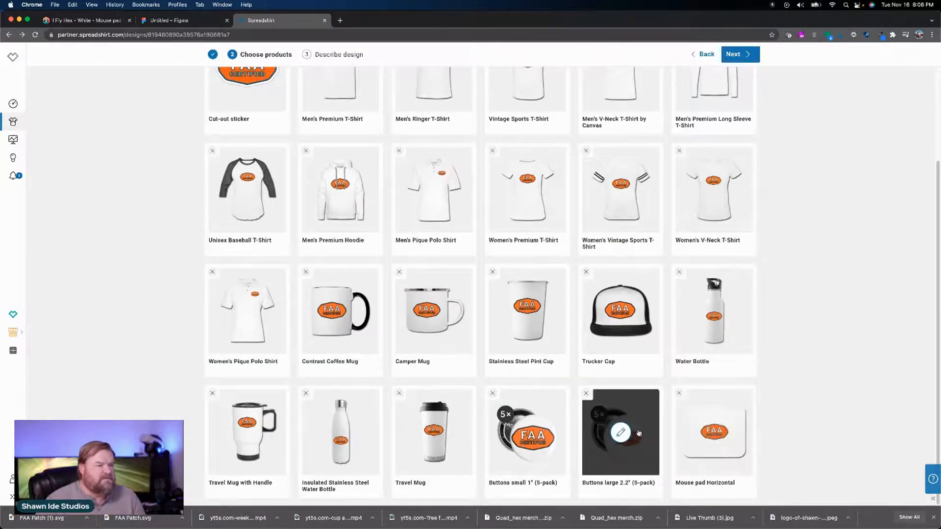
Step: Enlarge the badge on the large 2.2" buttons (5-pack) to a design size of 15% and center it vertically and horizontally
{"action": "left_click", "coordinate": [622, 432]}
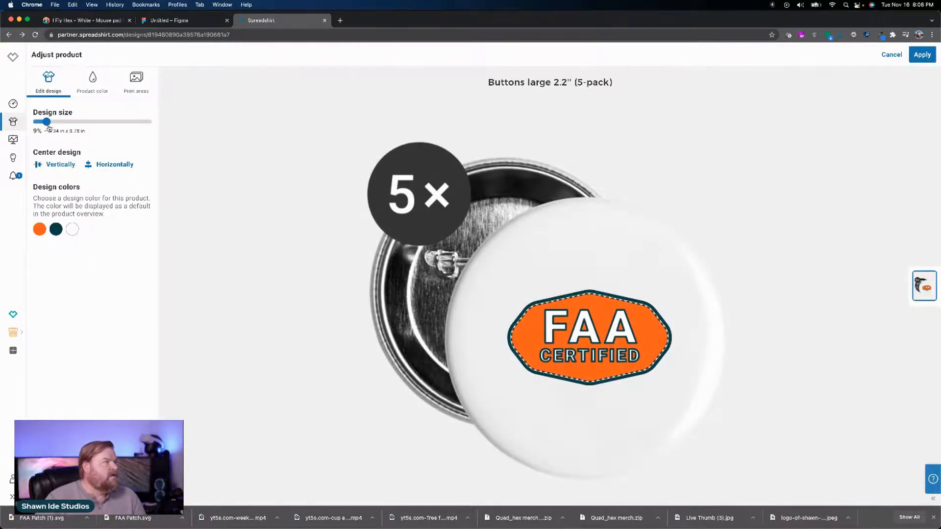
{"action": "left_click_drag", "start_coordinate": [49, 128], "coordinate": [55, 130]}
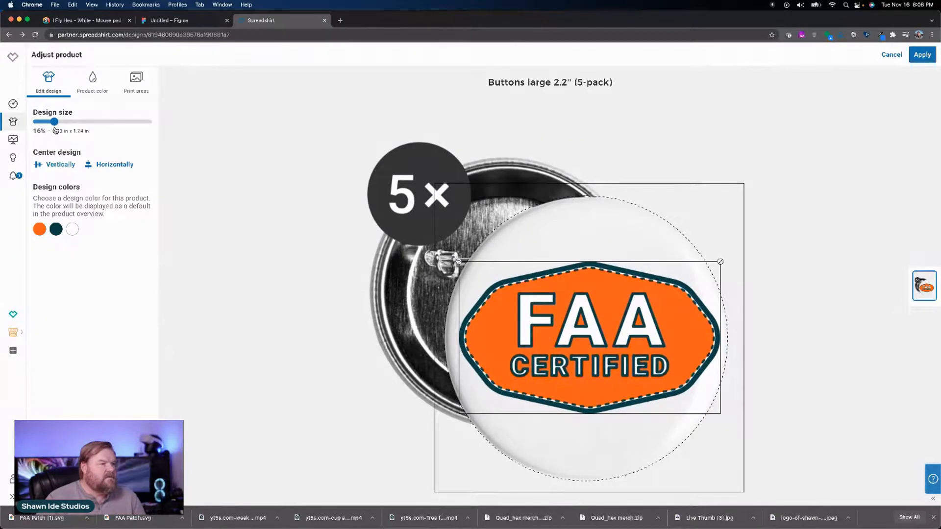
{"action": "left_click", "coordinate": [55, 228]}
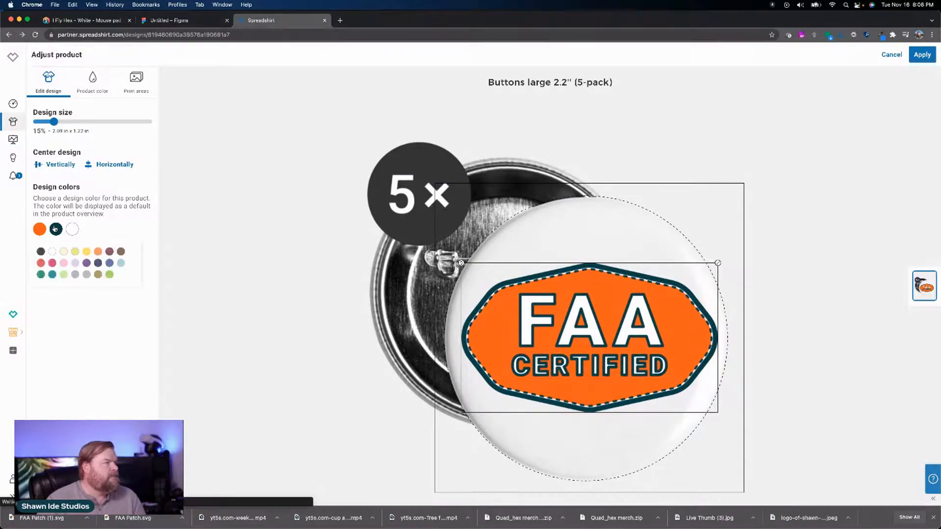
{"action": "left_click", "coordinate": [68, 168]}
{"action": "left_click", "coordinate": [106, 169]}
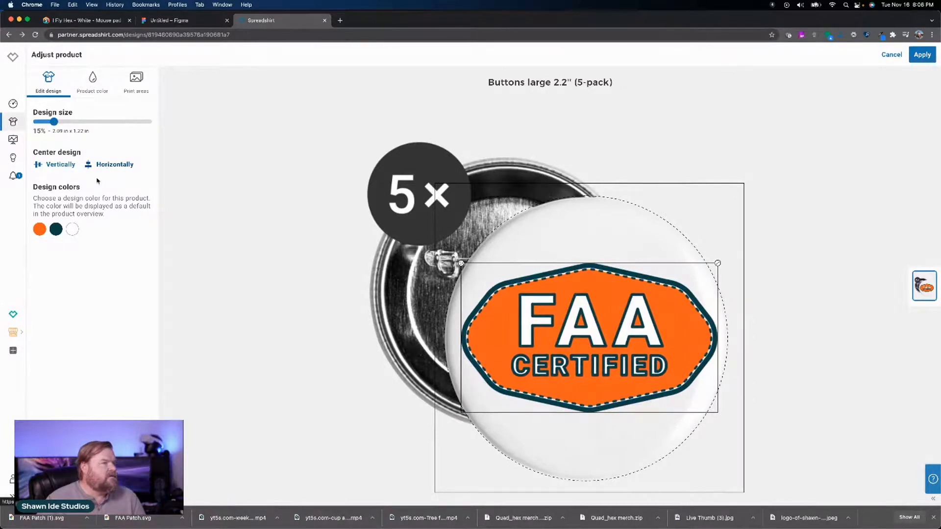
Step: Set the badge's dark outline on the large 2.2" buttons to black and its fill to the palette orange, and apply the changes
{"action": "left_click", "coordinate": [56, 230]}
{"action": "left_click", "coordinate": [41, 251]}
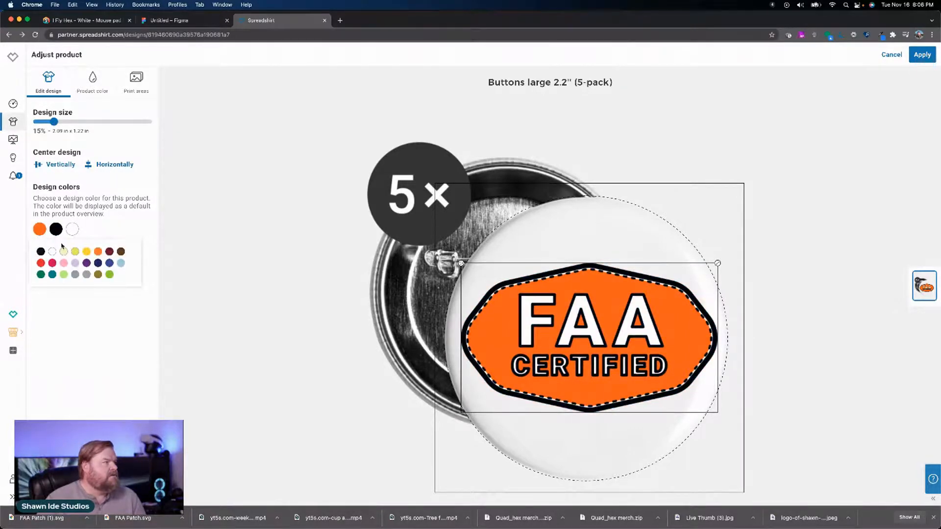
{"action": "left_click", "coordinate": [98, 252]}
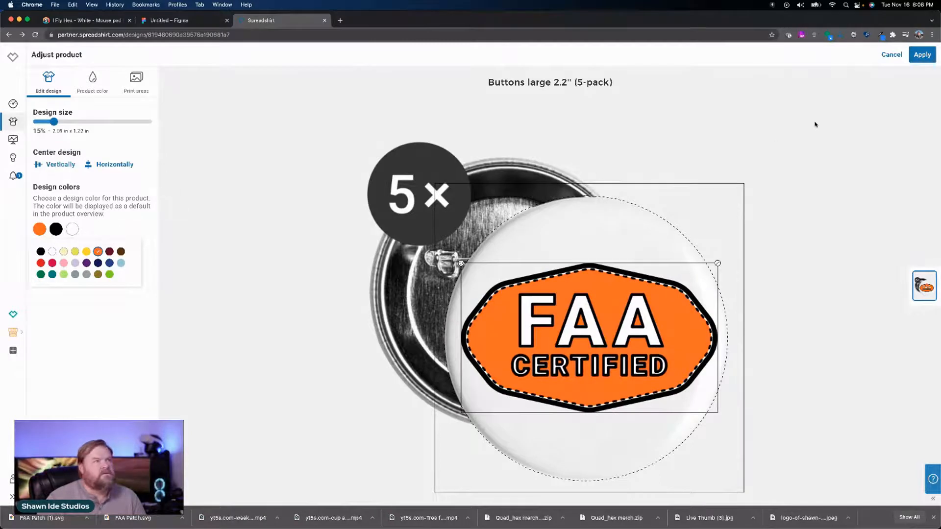
{"action": "left_click", "coordinate": [93, 91]}
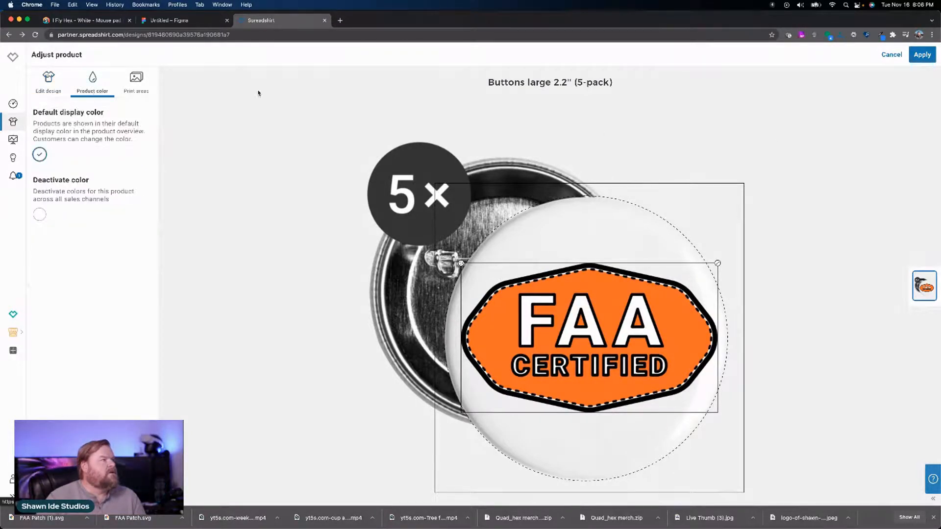
{"action": "left_click", "coordinate": [922, 56]}
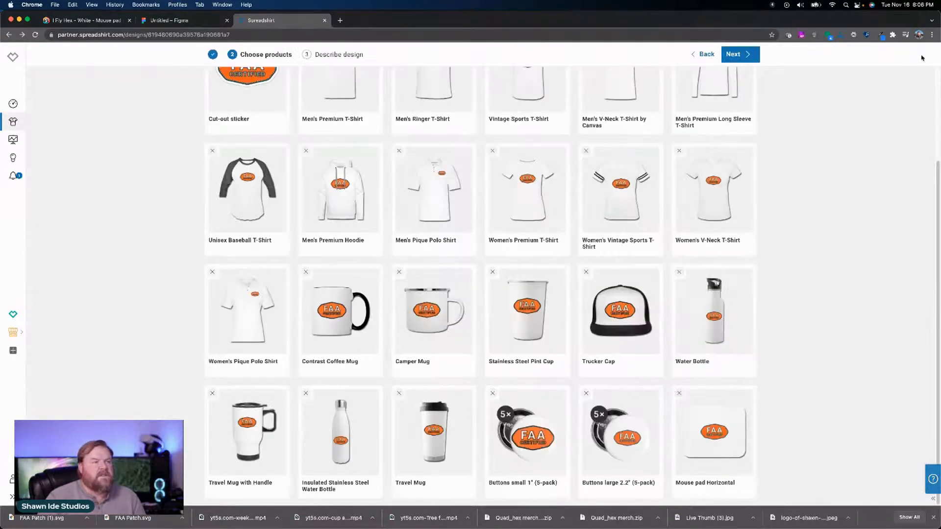
Step: Enlarge the badge on the Mouse pad Horizontal to a design size of 86% and rotate it counter-clockwise so its text rises diagonally
{"action": "mouse_move", "coordinate": [730, 352]}
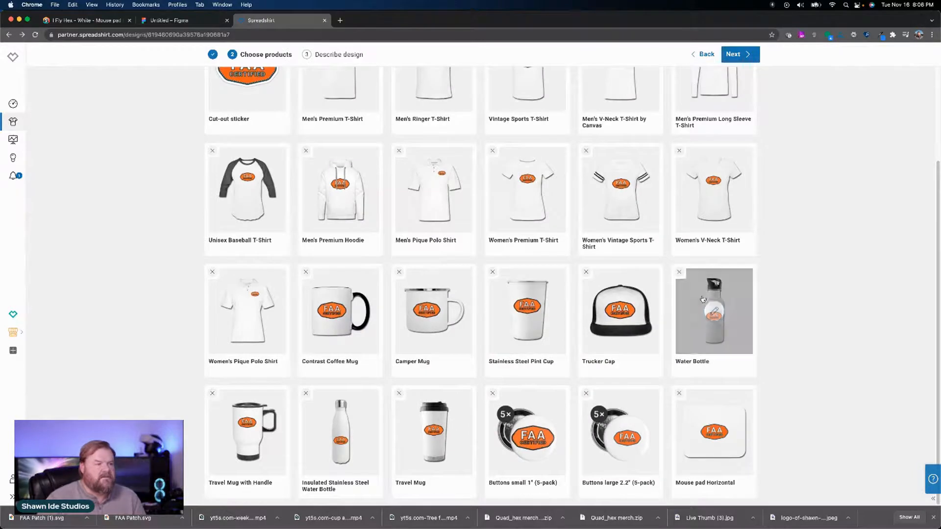
{"action": "left_click", "coordinate": [717, 431]}
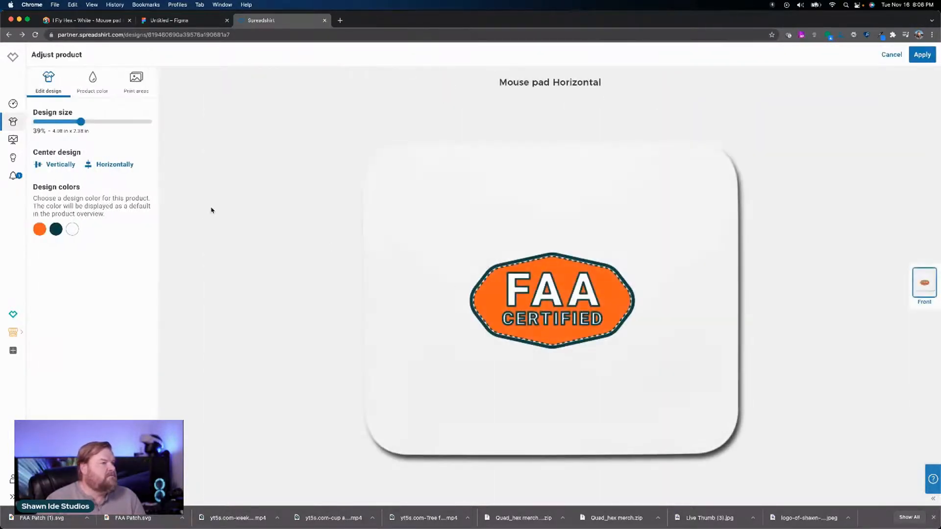
{"action": "left_click_drag", "start_coordinate": [82, 123], "coordinate": [133, 129]}
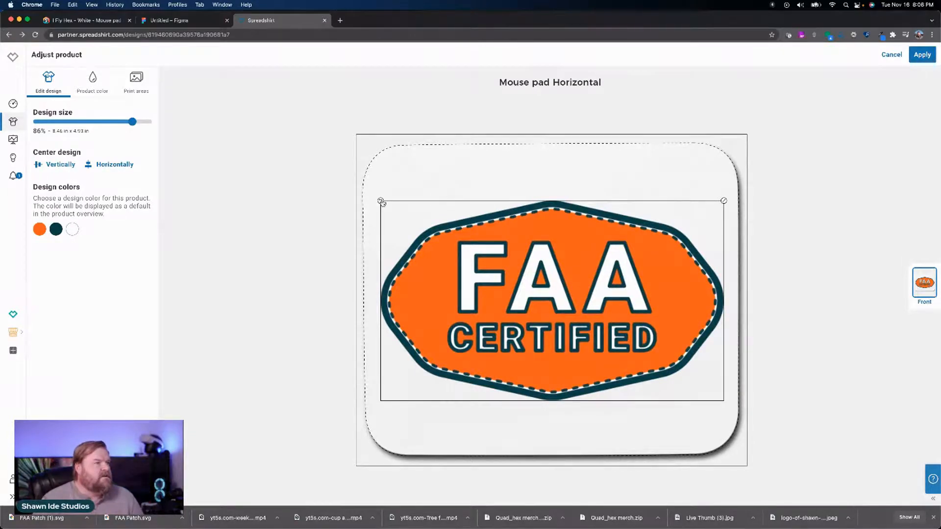
{"action": "left_click_drag", "start_coordinate": [381, 202], "coordinate": [364, 325]}
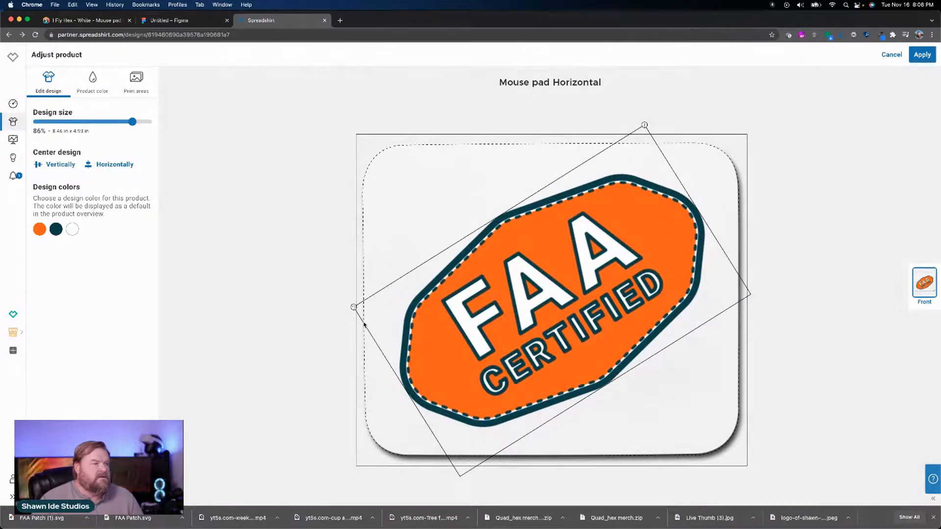
{"action": "left_click_drag", "start_coordinate": [364, 324], "coordinate": [367, 328]}
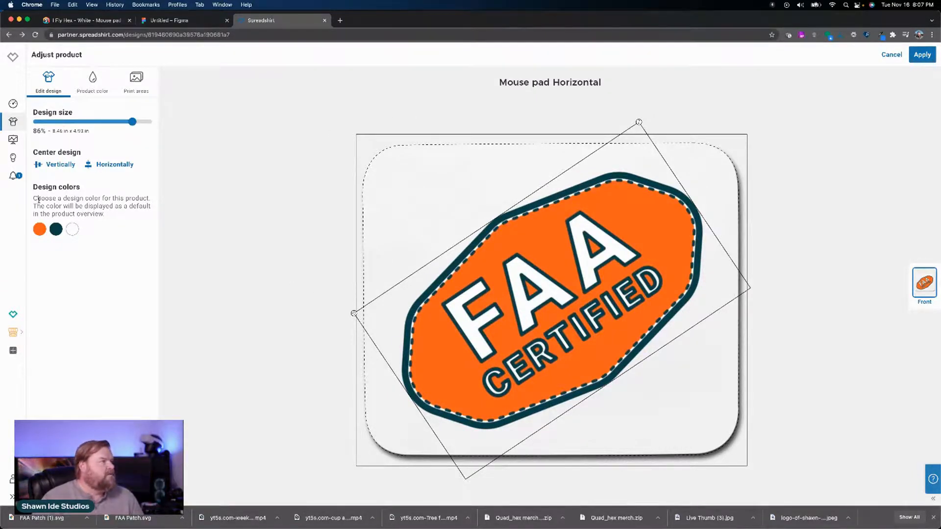
Step: Set the badge's dark outline on the Mouse pad Horizontal to black and its fill to the palette orange, and apply the changes
{"action": "left_click", "coordinate": [56, 229]}
{"action": "left_click", "coordinate": [41, 252]}
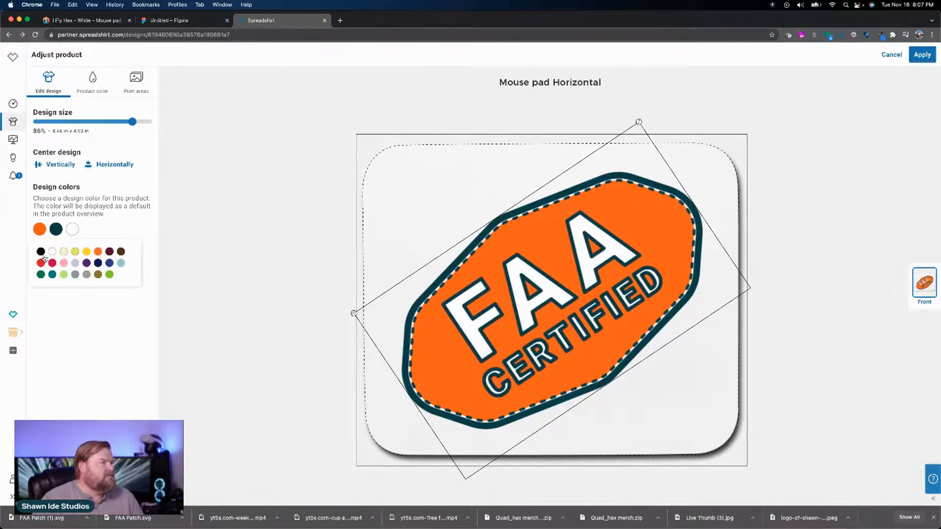
{"action": "left_click", "coordinate": [40, 229]}
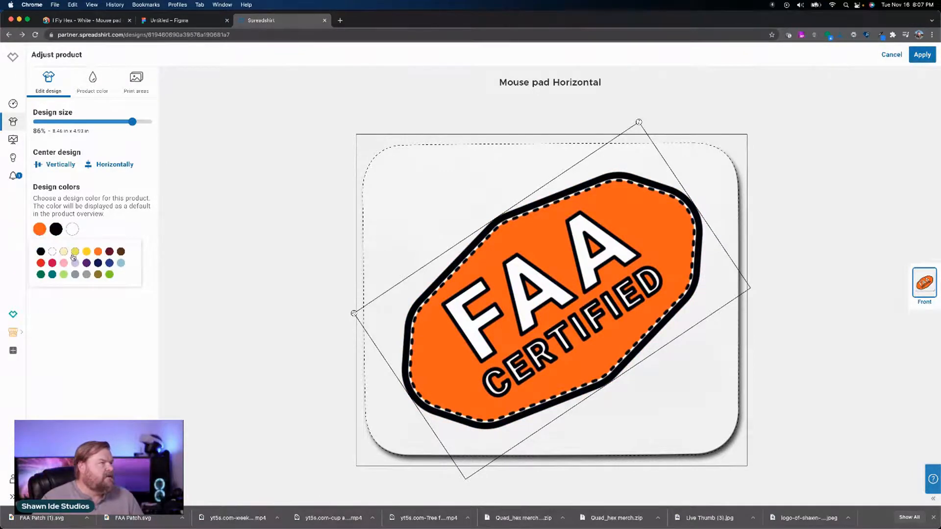
{"action": "left_click", "coordinate": [98, 251]}
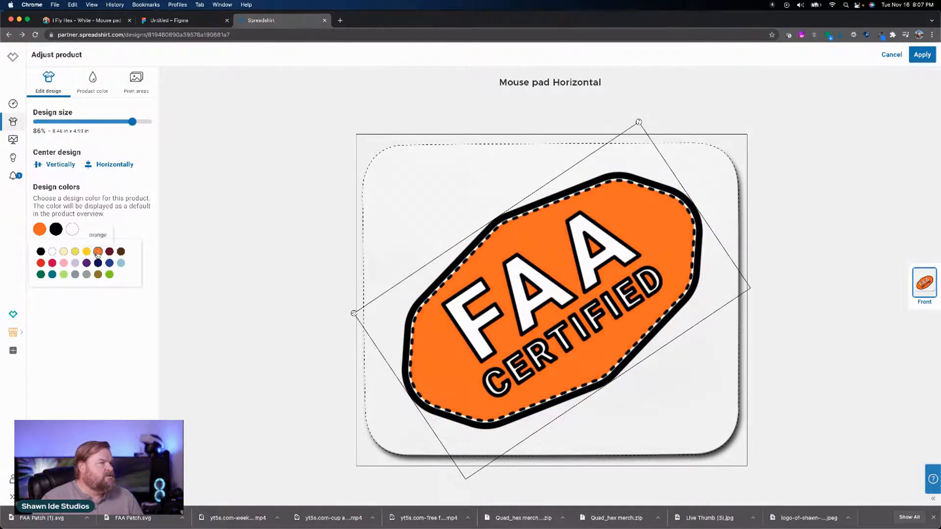
{"action": "left_click", "coordinate": [98, 83]}
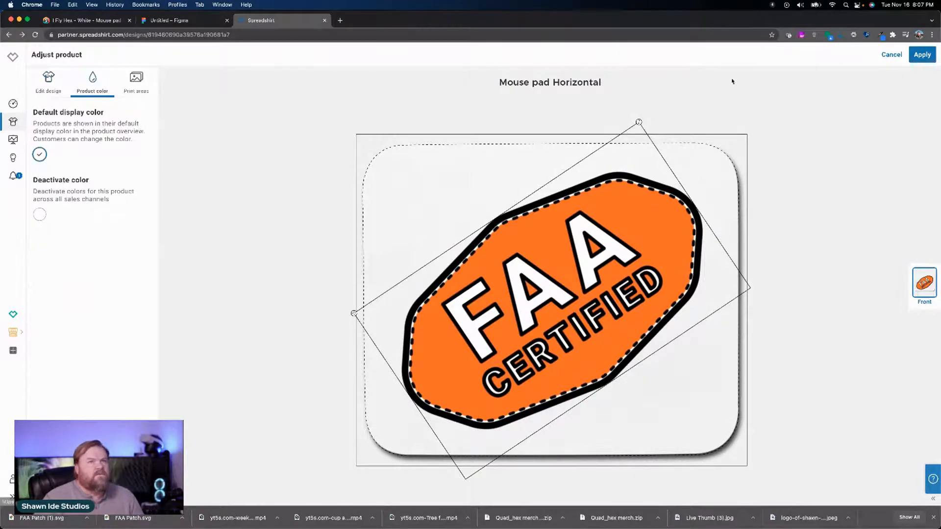
{"action": "left_click", "coordinate": [921, 54]}
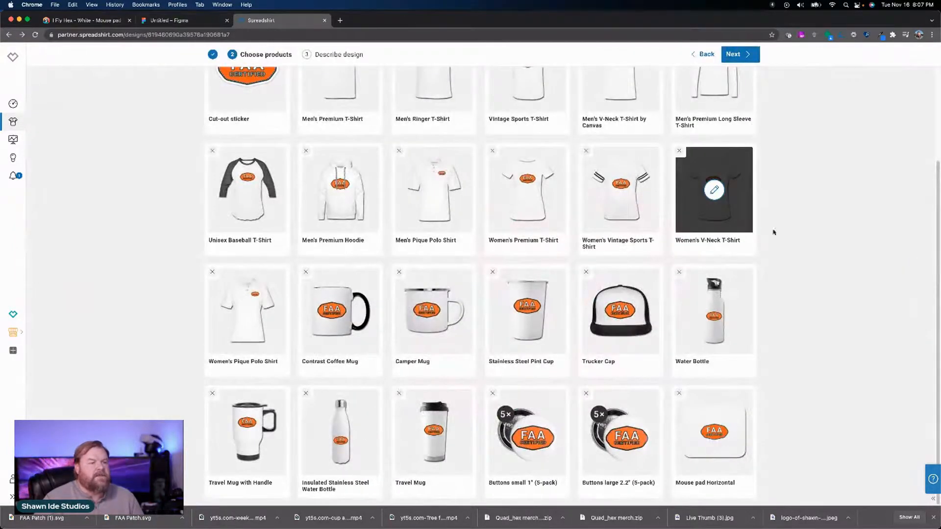
Step: Review the chosen products and proceed to the Describe design stage
{"action": "scroll", "coordinate": [799, 235], "scroll_direction": "up", "scroll_amount": 3}
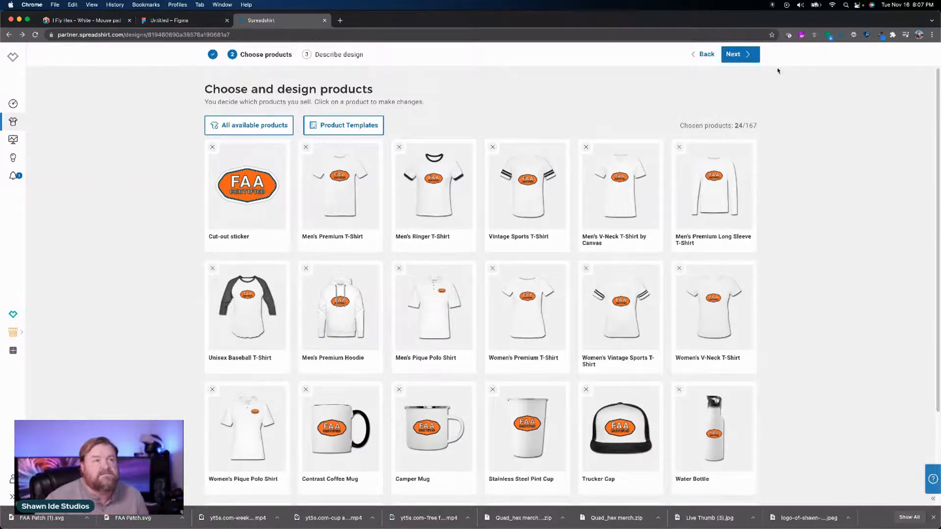
{"action": "left_click", "coordinate": [750, 57]}
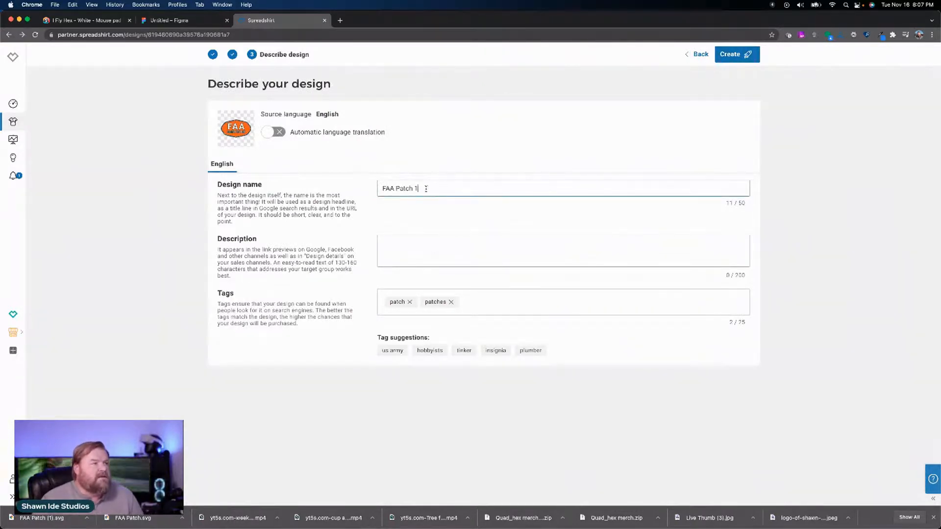
Step: Change the design name to "FAA Certified Patch", removing the trailing number
{"action": "left_click_drag", "start_coordinate": [423, 189], "coordinate": [412, 189]}
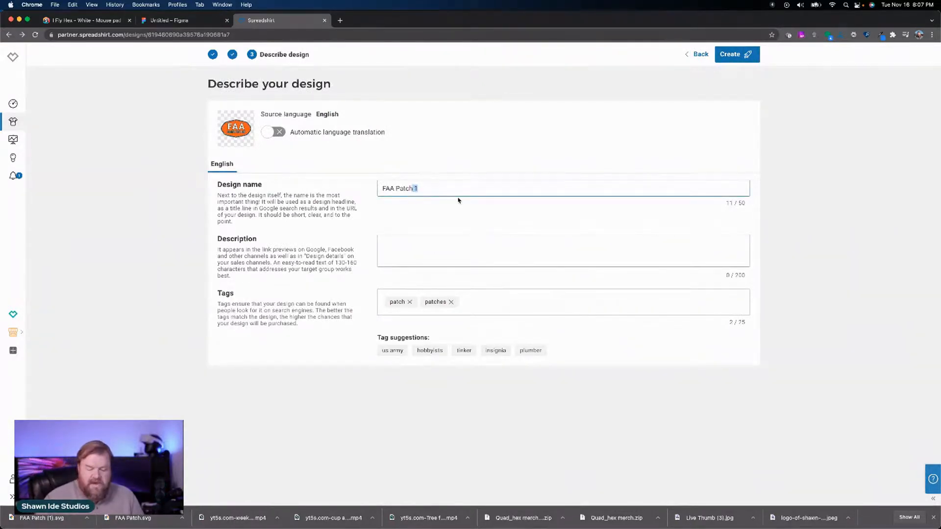
{"action": "key", "text": "BackSpace"}
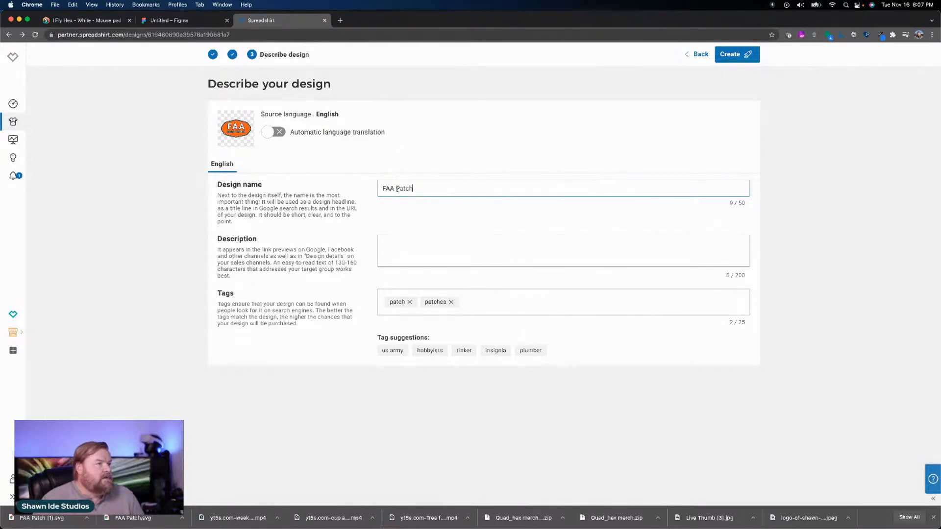
{"action": "type", "text": "C"}
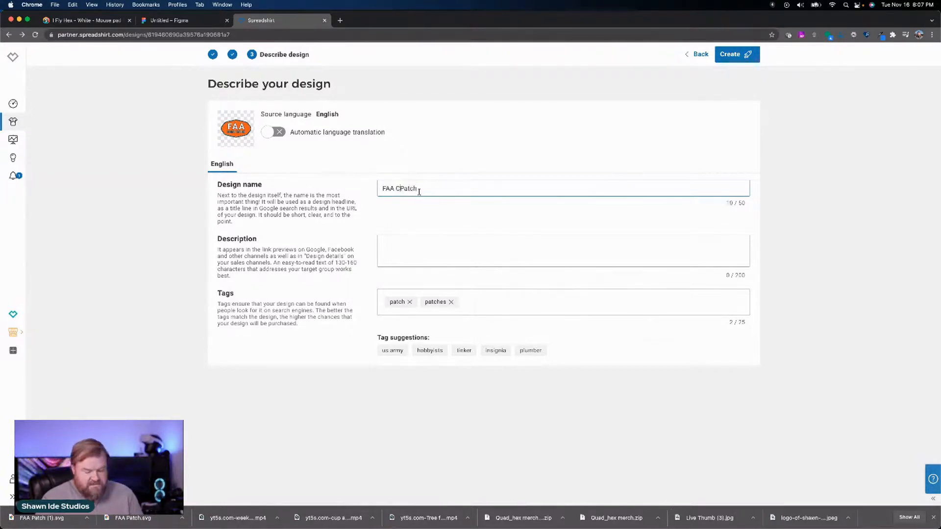
{"action": "type", "text": "ertifie"}
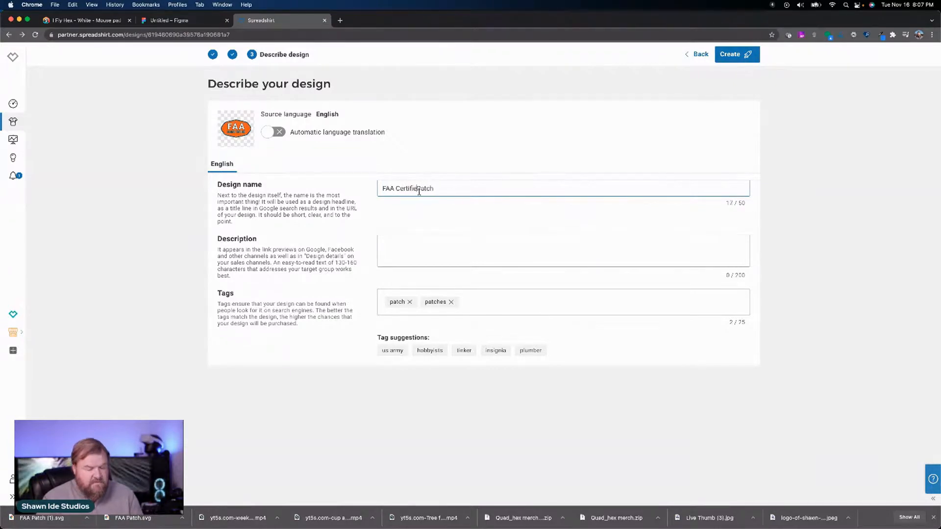
{"action": "type", "text": "d"}
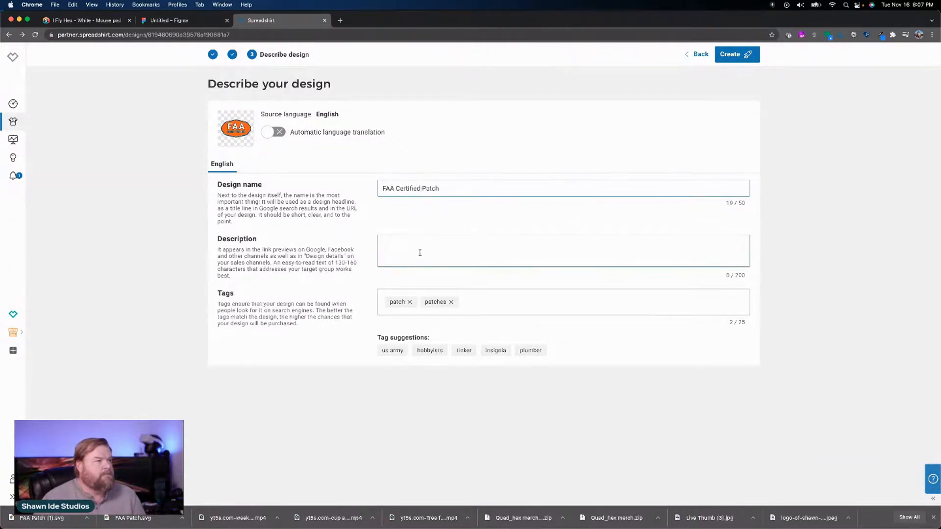
Step: Enter the design description "For drone pilots that want to tell others that they are Part 107 certified by the FAA."
{"action": "left_click", "coordinate": [419, 251]}
{"action": "type", "text": "For"}
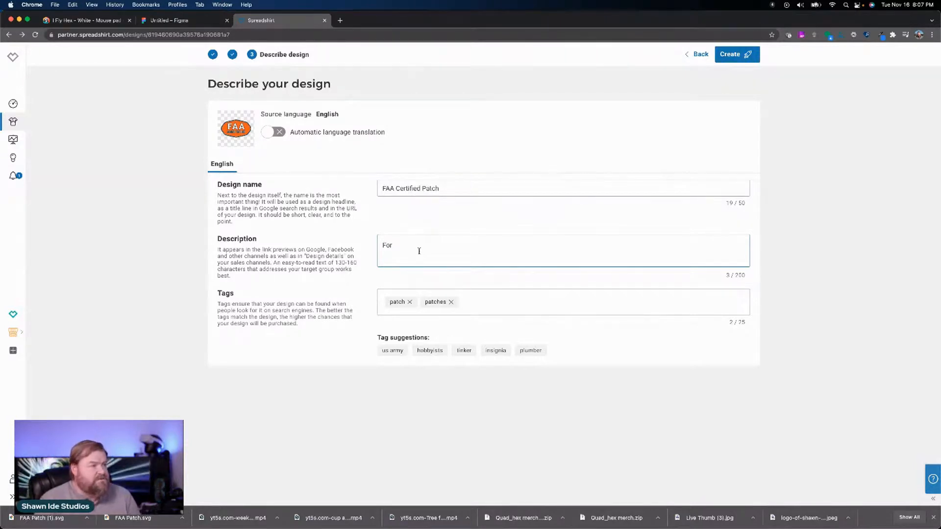
{"action": "type", "text": " d"}
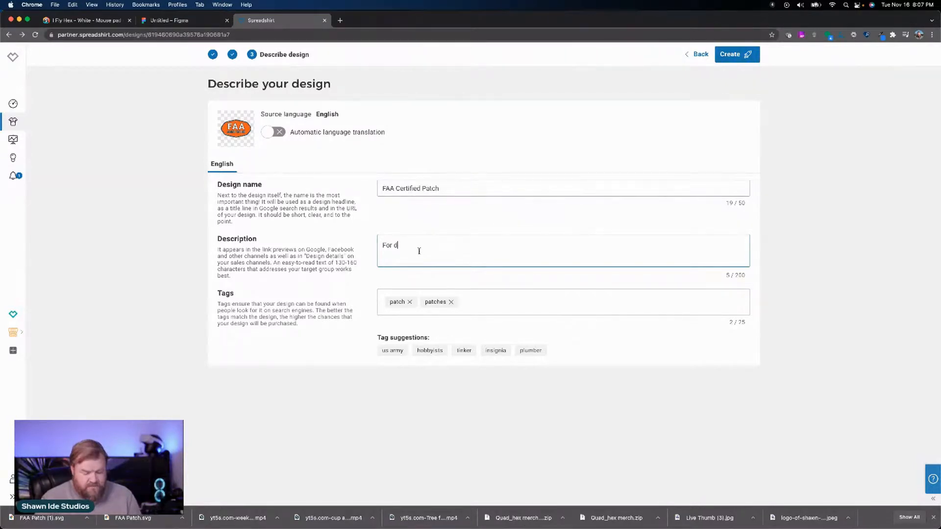
{"action": "type", "text": "rone pi"}
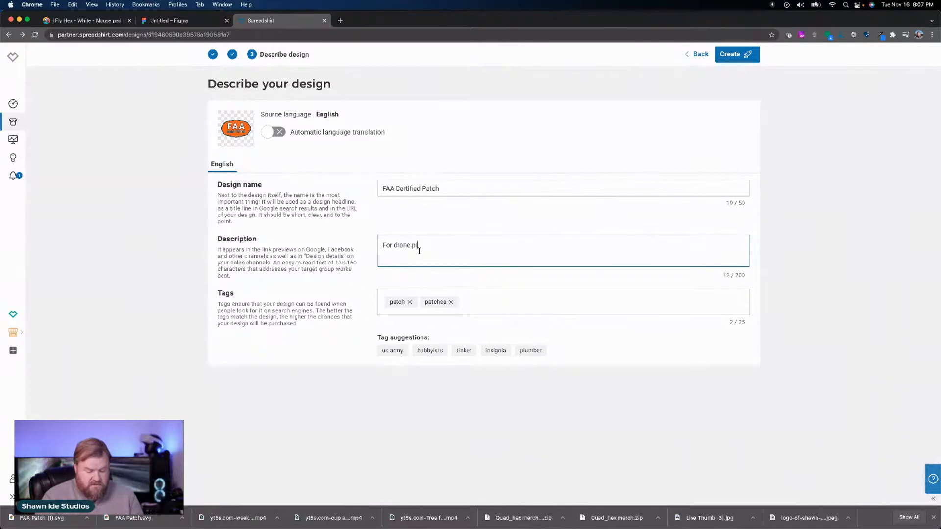
{"action": "type", "text": "lots"}
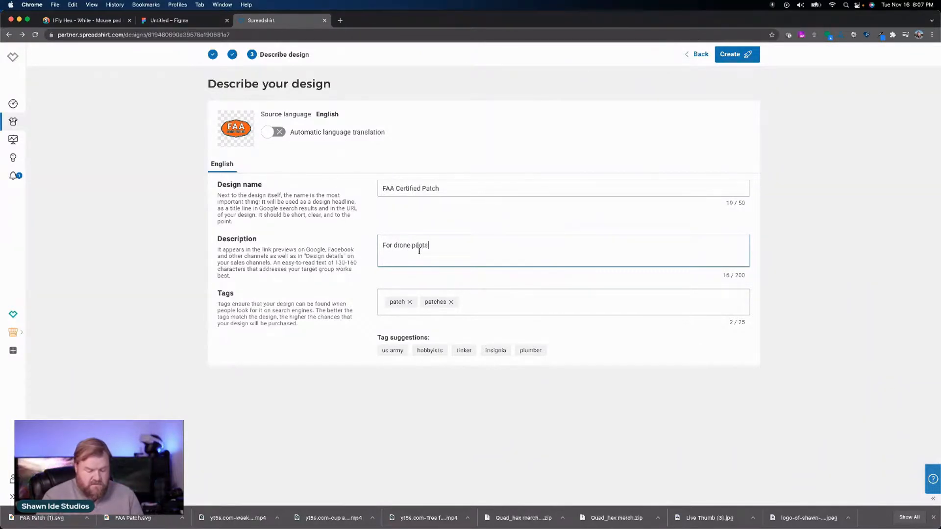
{"action": "type", "text": " that wa"}
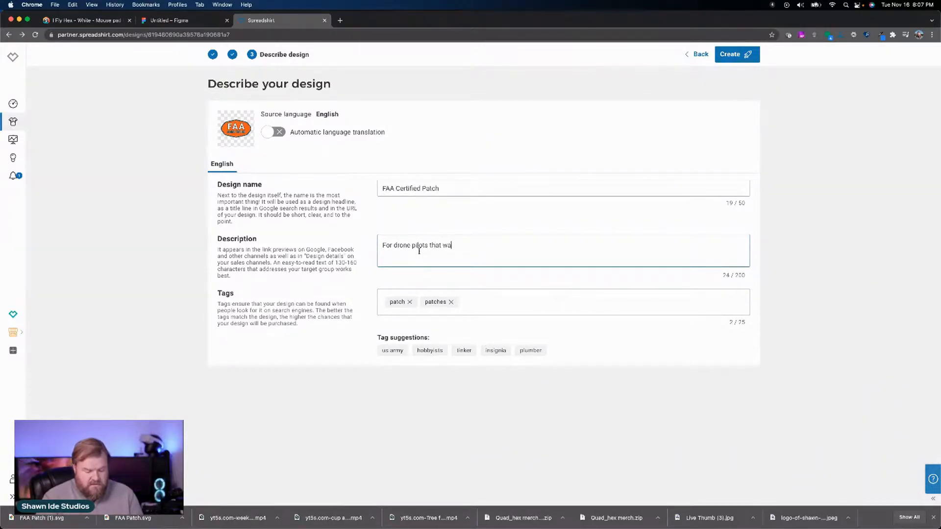
{"action": "type", "text": "nt to"}
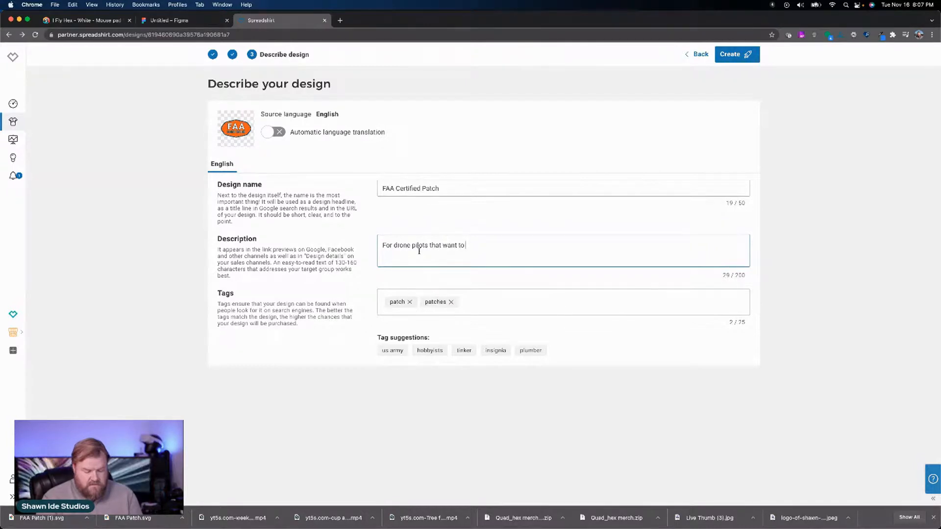
{"action": "type", "text": " tell"}
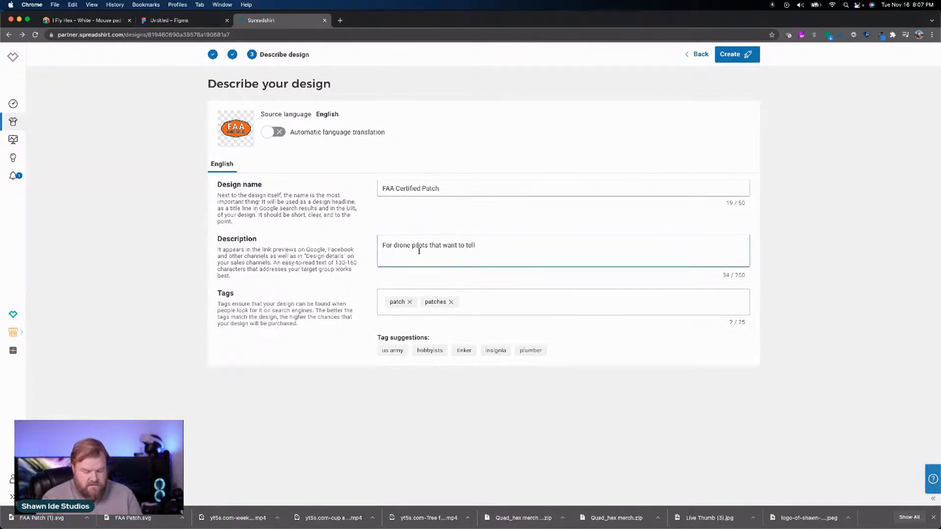
{"action": "type", "text": " other"}
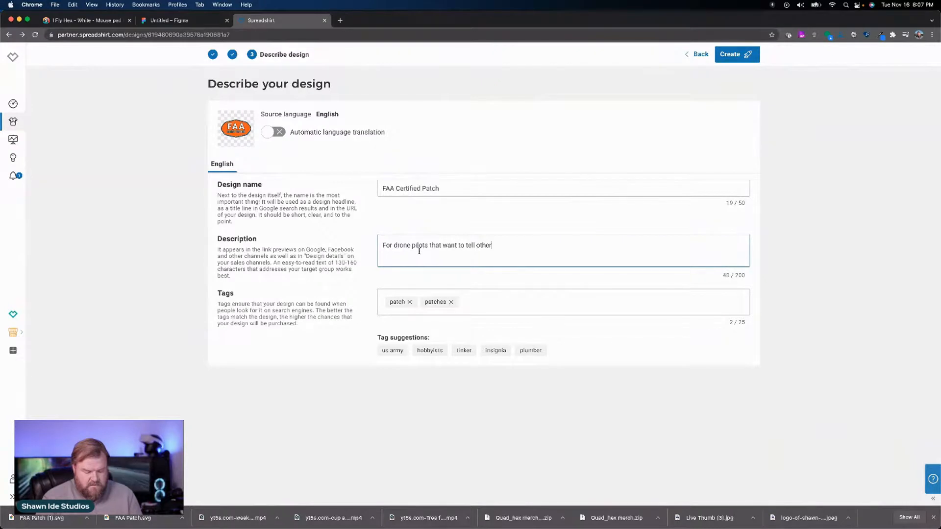
{"action": "type", "text": "s that th"}
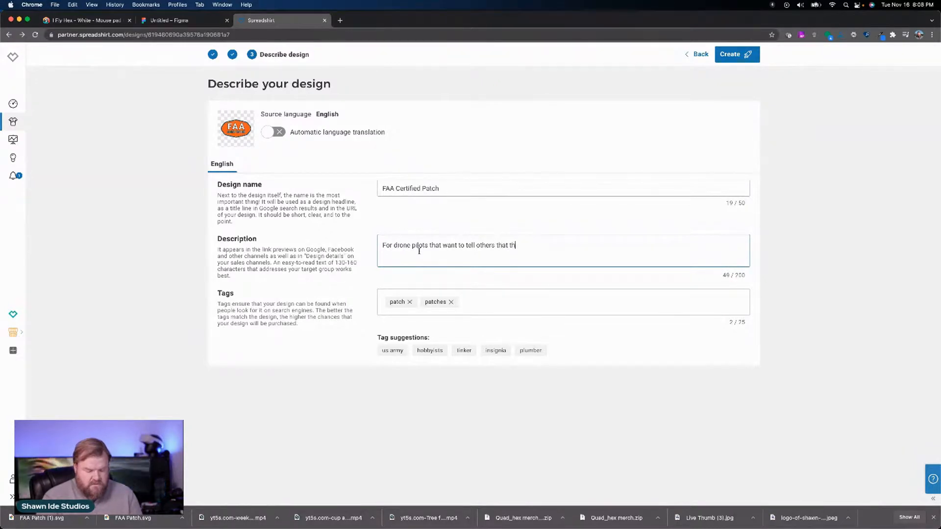
{"action": "type", "text": "ey a"}
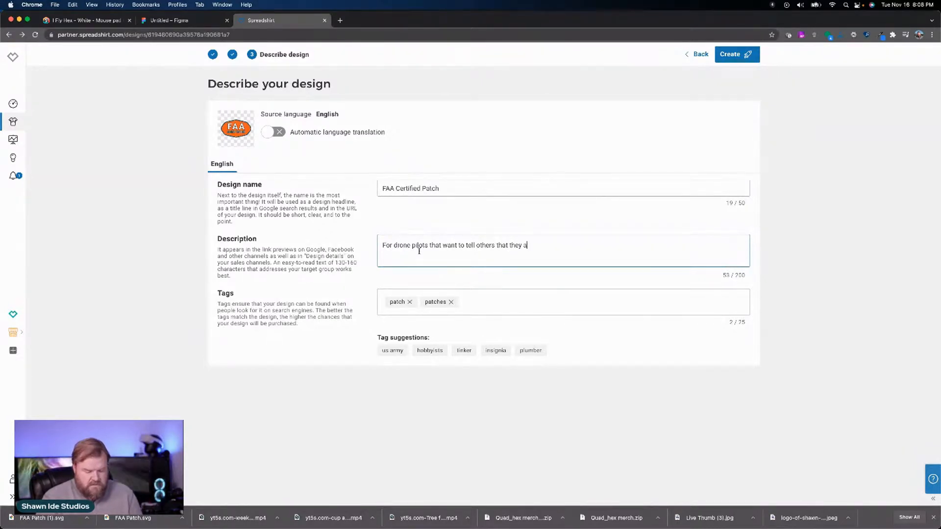
{"action": "type", "text": "re"}
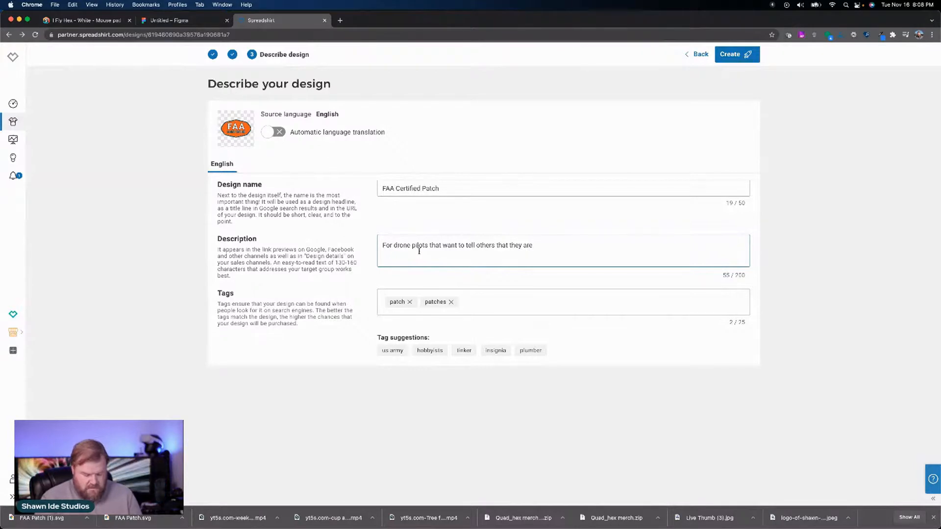
{"action": "type", "text": " Part"}
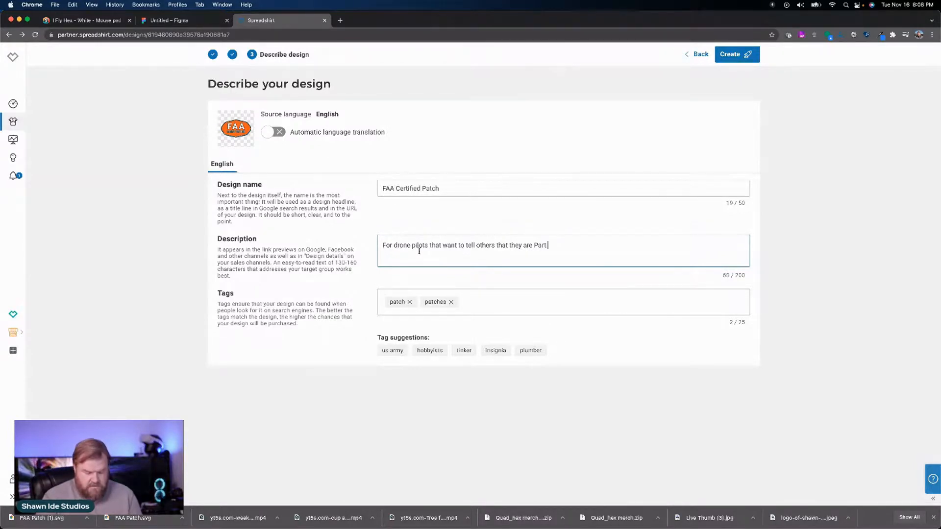
{"action": "type", "text": " 107"}
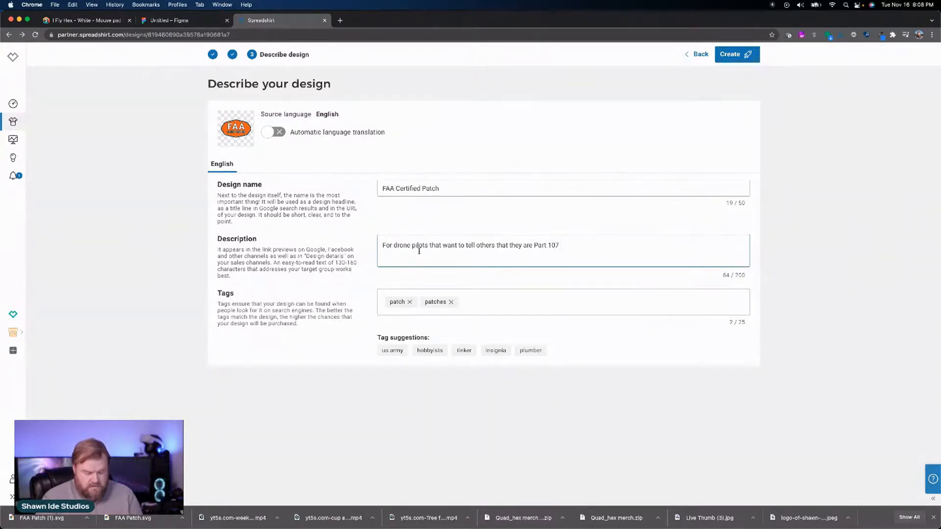
{"action": "type", "text": " certigi"}
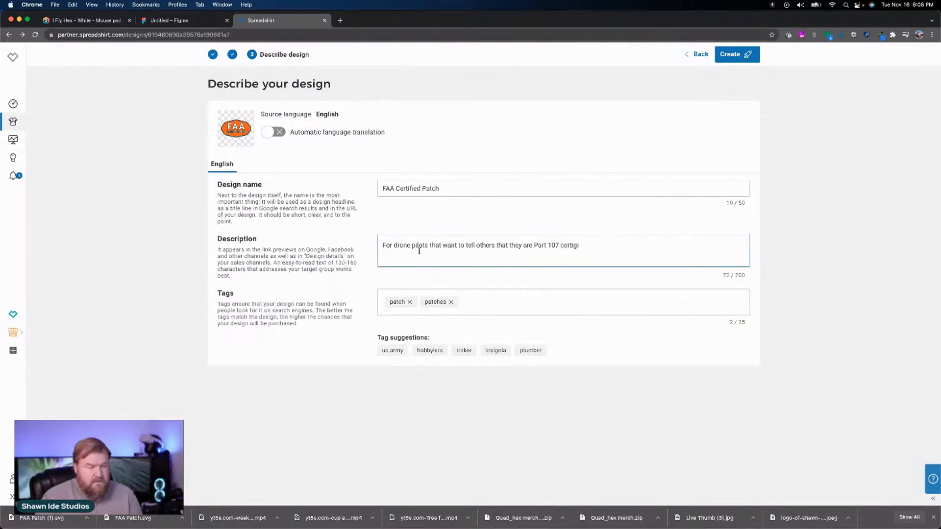
{"action": "key", "text": "BackSpace"}
{"action": "key", "text": "BackSpace"}
{"action": "type", "text": "f"}
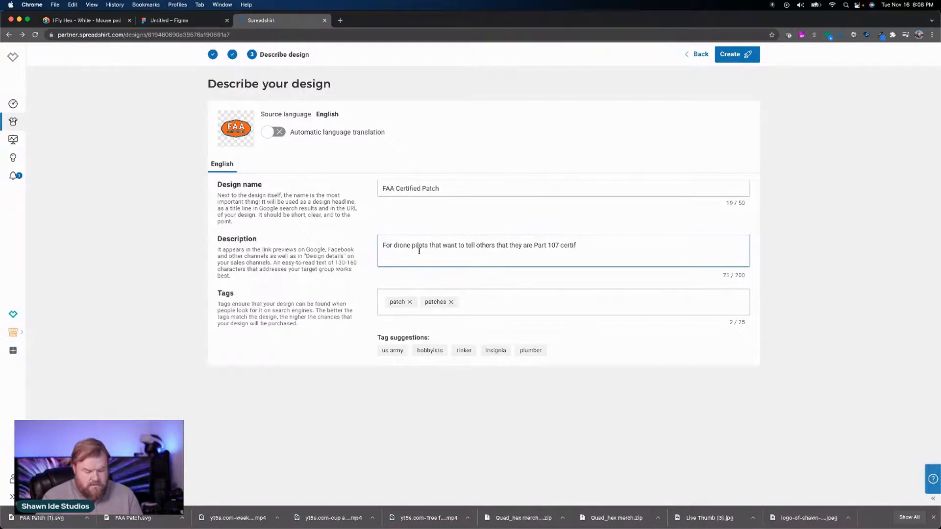
{"action": "type", "text": "ied b"}
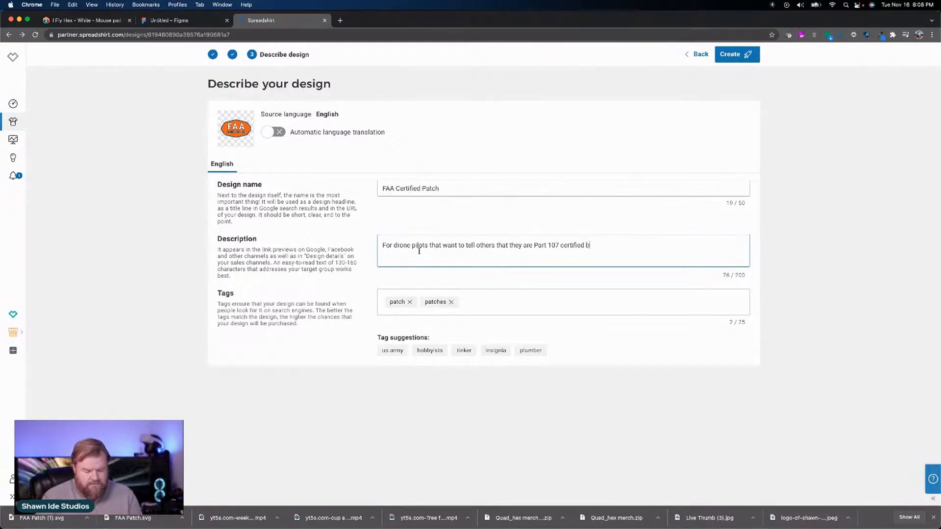
{"action": "type", "text": "y the FAA."}
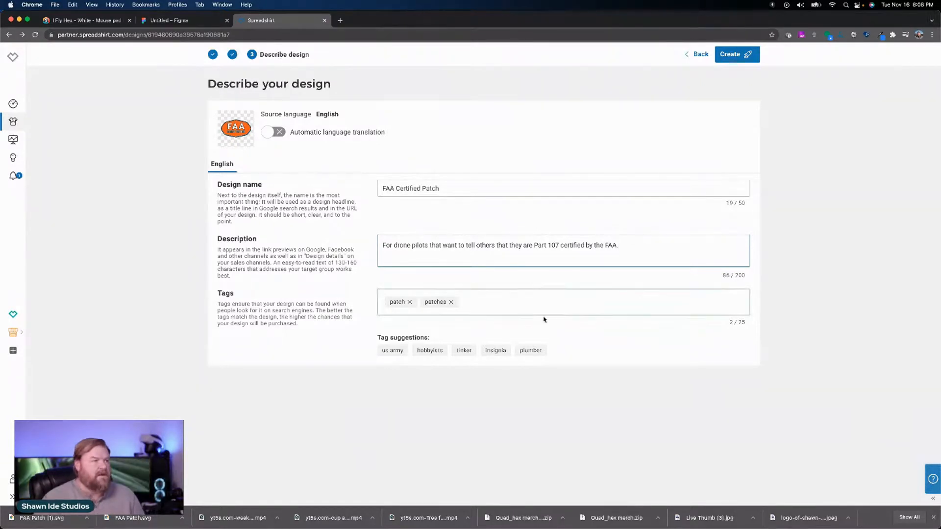
Step: Add the tags FAA, Certified, Pilot and Drone to the design, plus the suggested tag "model airplane"
{"action": "left_click", "coordinate": [484, 302]}
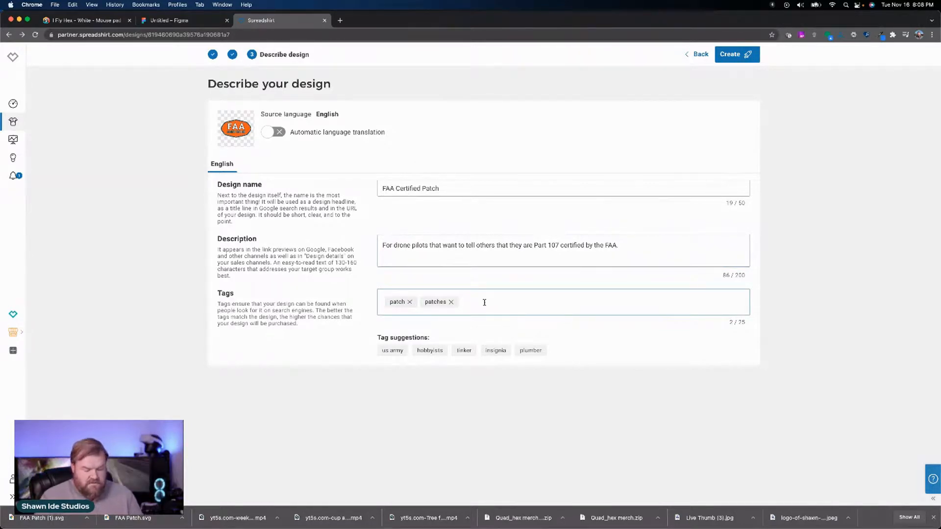
{"action": "type", "text": "FAA"}
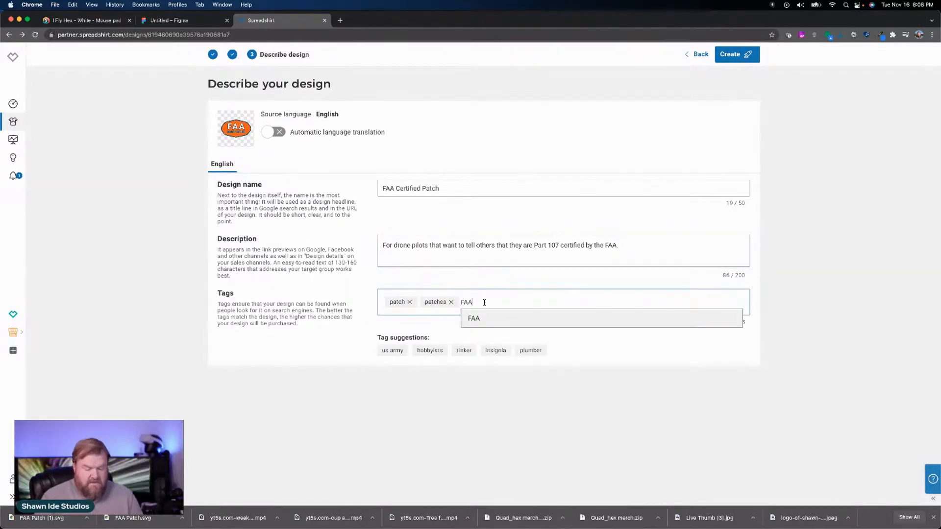
{"action": "key", "text": "Return"}
{"action": "type", "text": "C"}
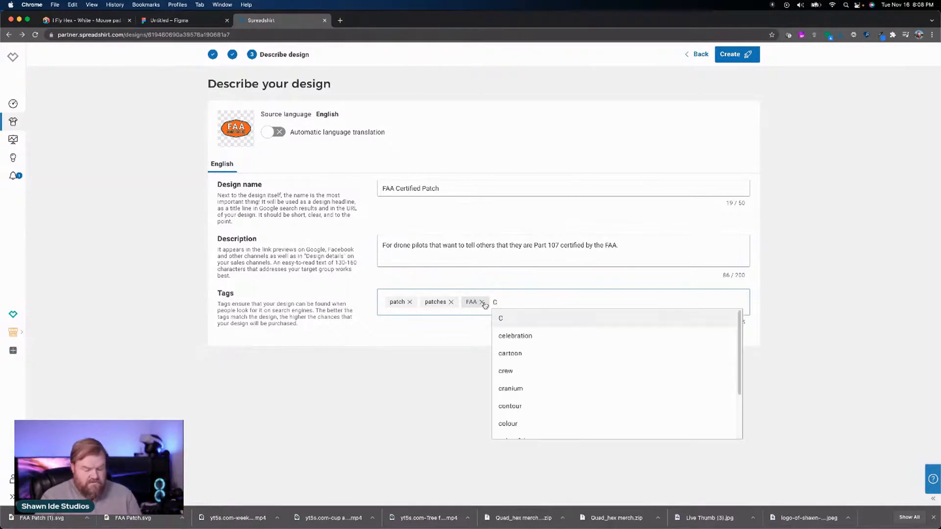
{"action": "type", "text": "erti"}
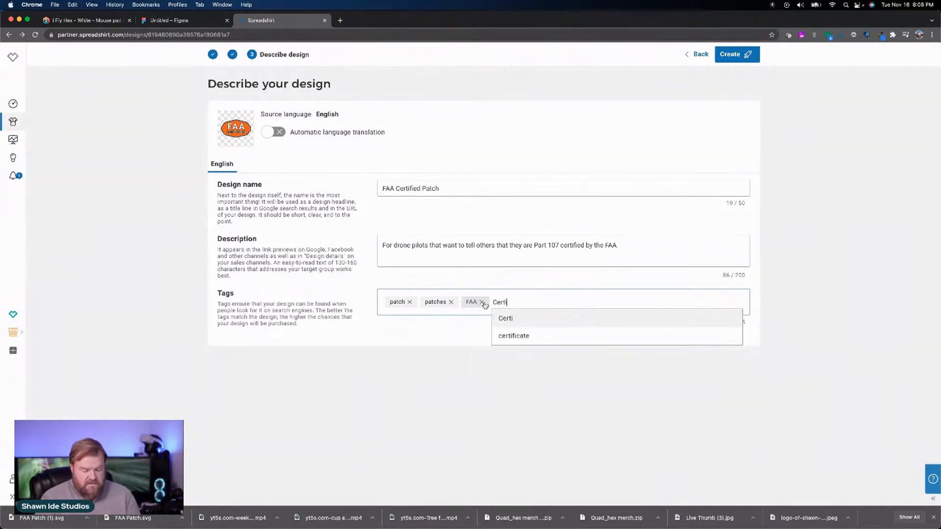
{"action": "type", "text": "fied"}
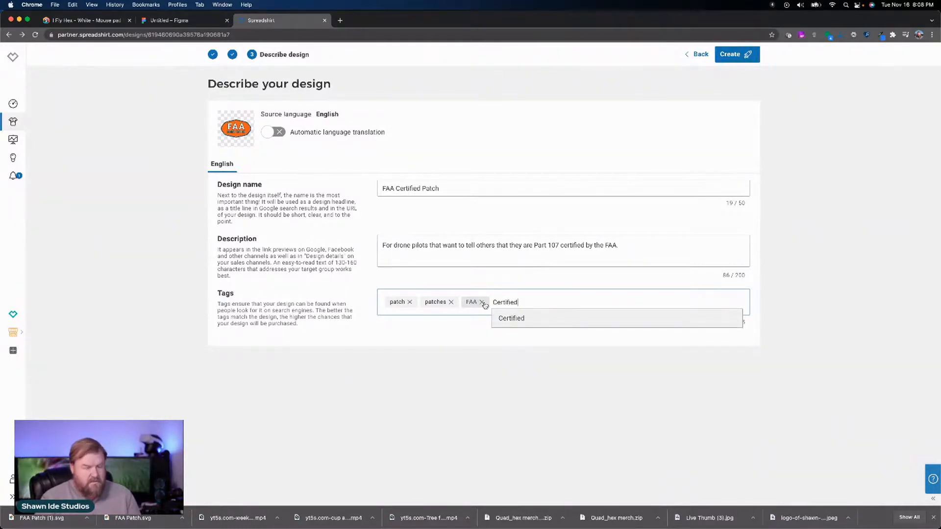
{"action": "key", "text": "Return"}
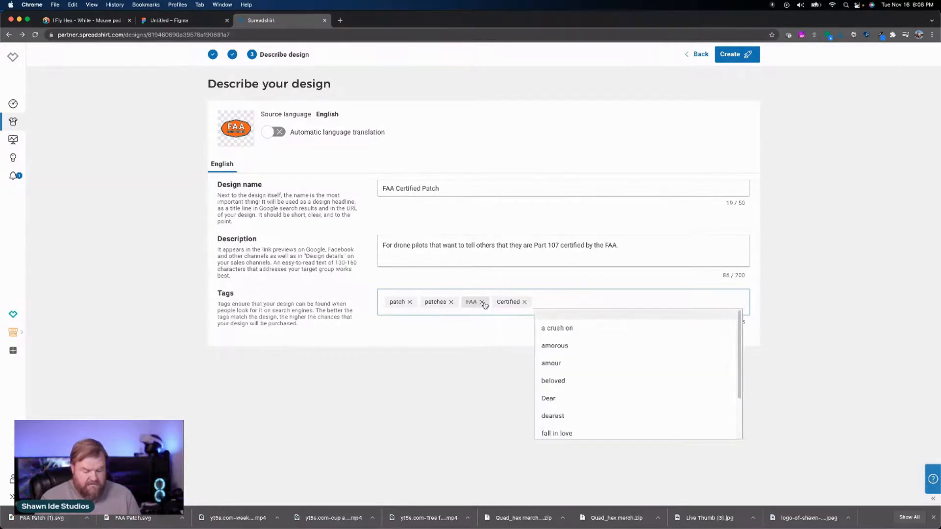
{"action": "type", "text": "Pilot"}
{"action": "key", "text": "Return"}
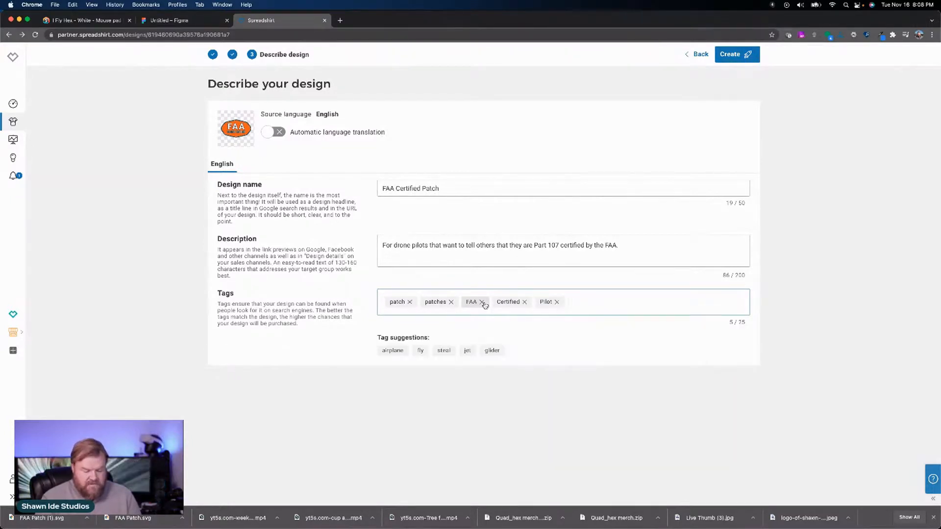
{"action": "type", "text": "Drone"}
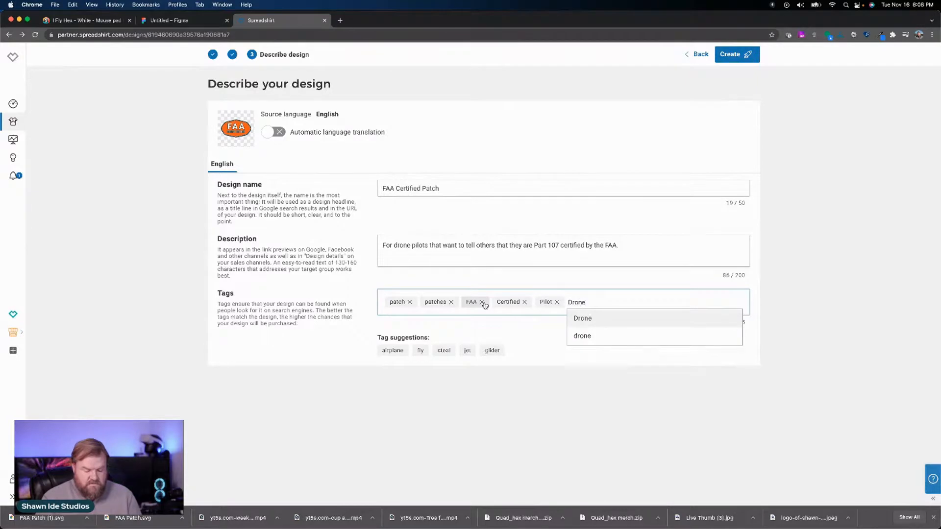
{"action": "key", "text": "Return"}
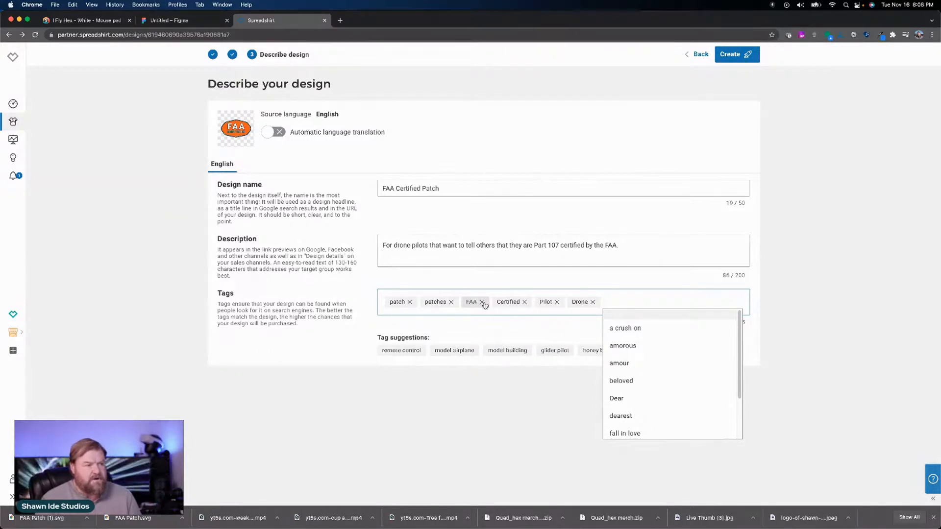
{"action": "left_click", "coordinate": [451, 352]}
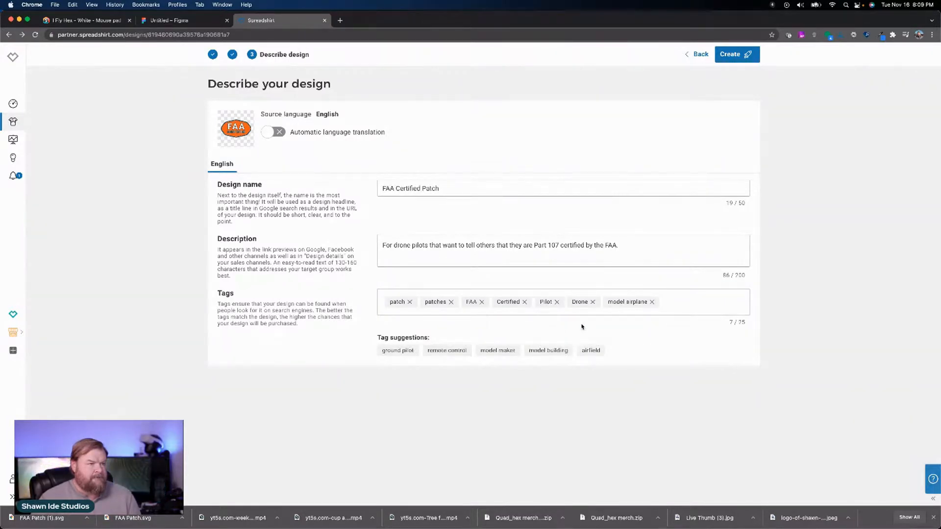
Step: Add the tags Federal, Aviation and Association to the design, and create the product
{"action": "left_click", "coordinate": [685, 303]}
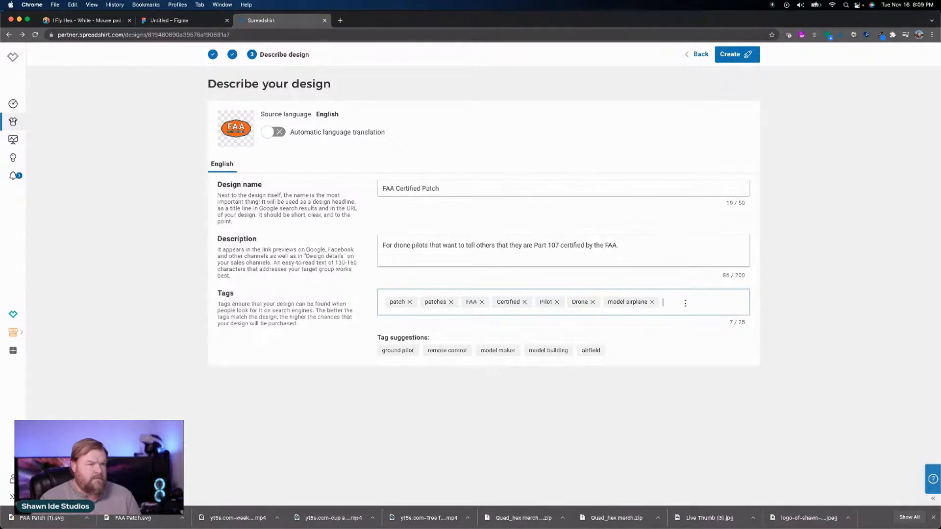
{"action": "type", "text": "Fe"}
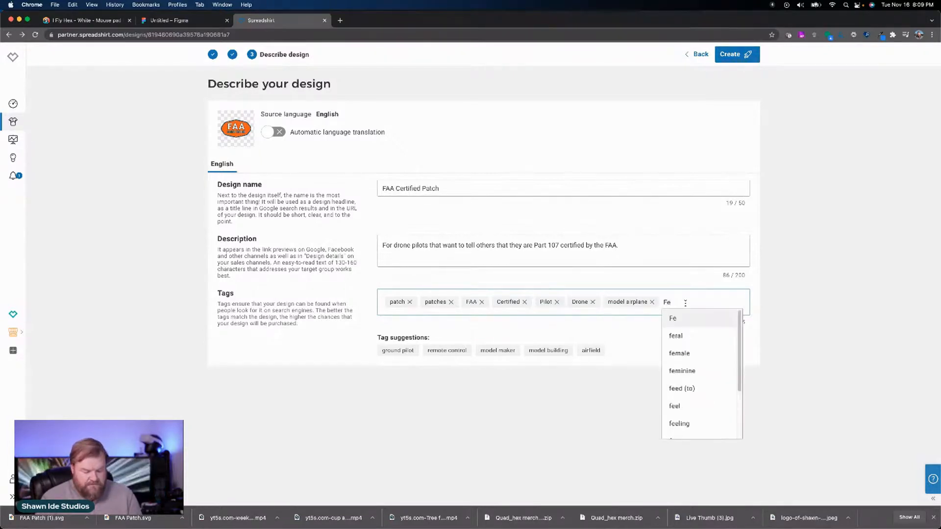
{"action": "type", "text": "deral"}
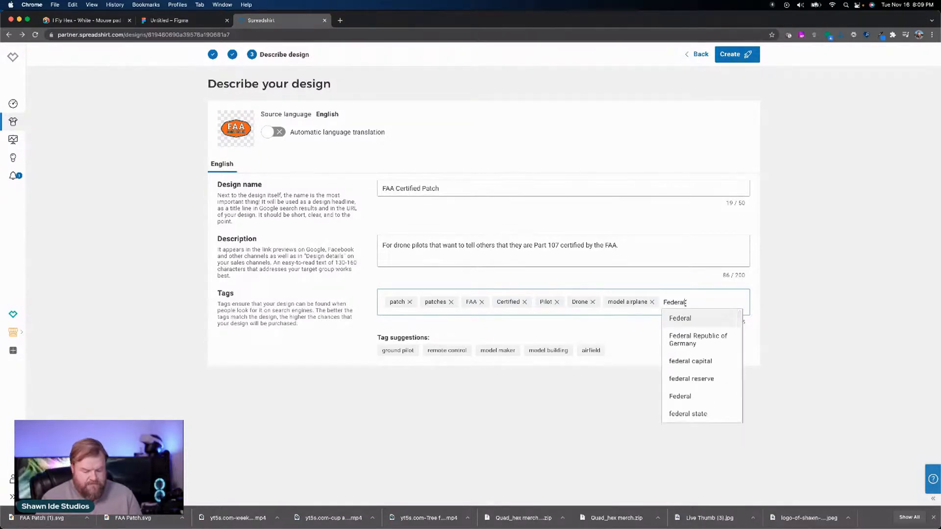
{"action": "key", "text": "Return"}
{"action": "type", "text": "A"}
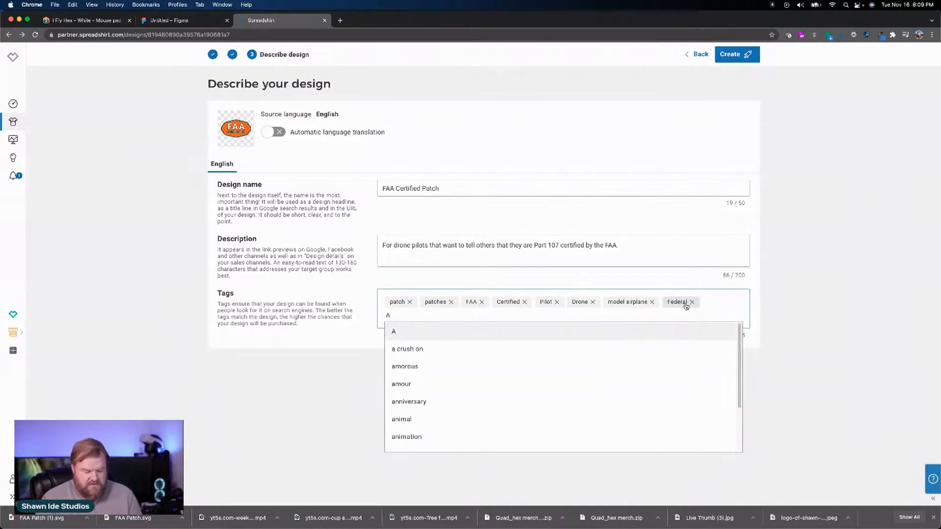
{"action": "type", "text": "viation"}
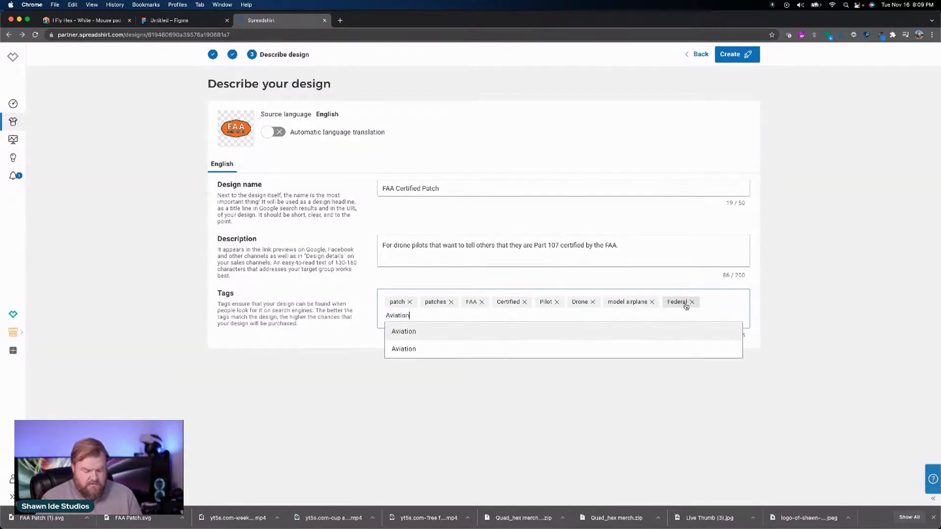
{"action": "key", "text": "Return"}
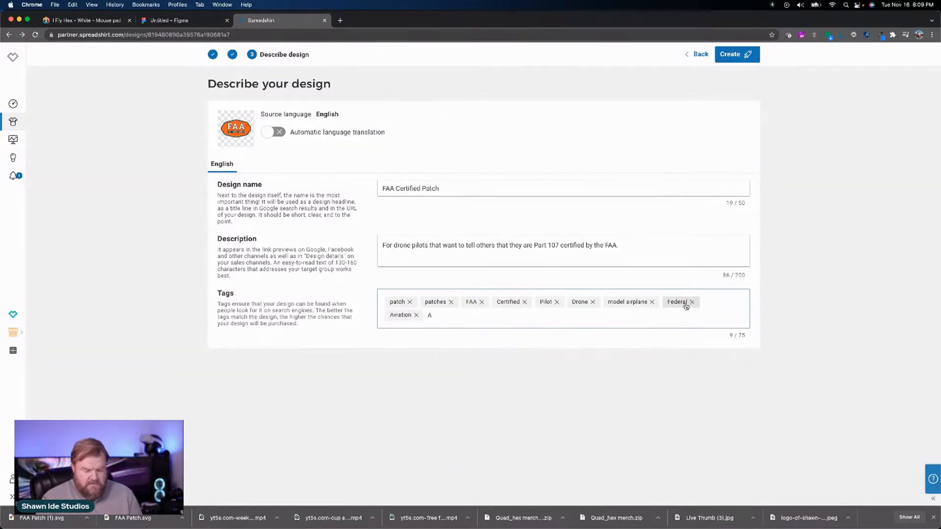
{"action": "type", "text": "Ass"}
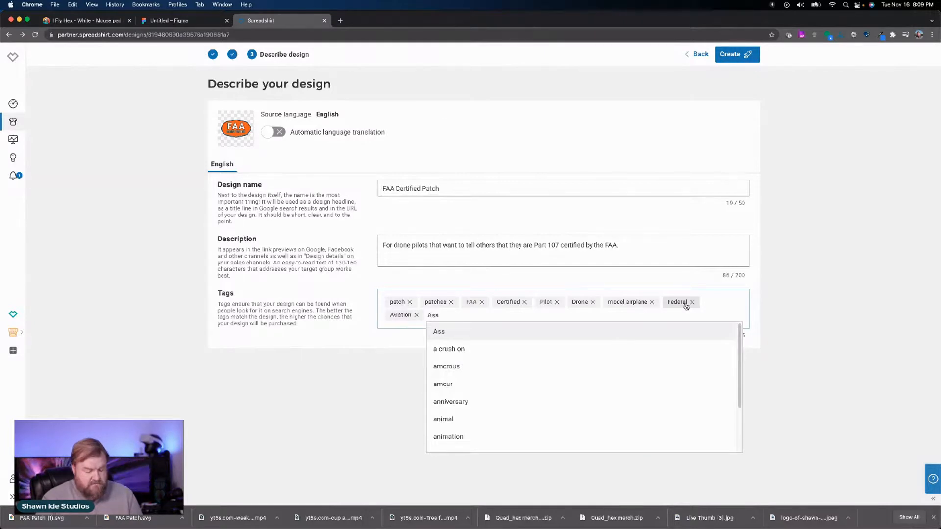
{"action": "type", "text": "ocia"}
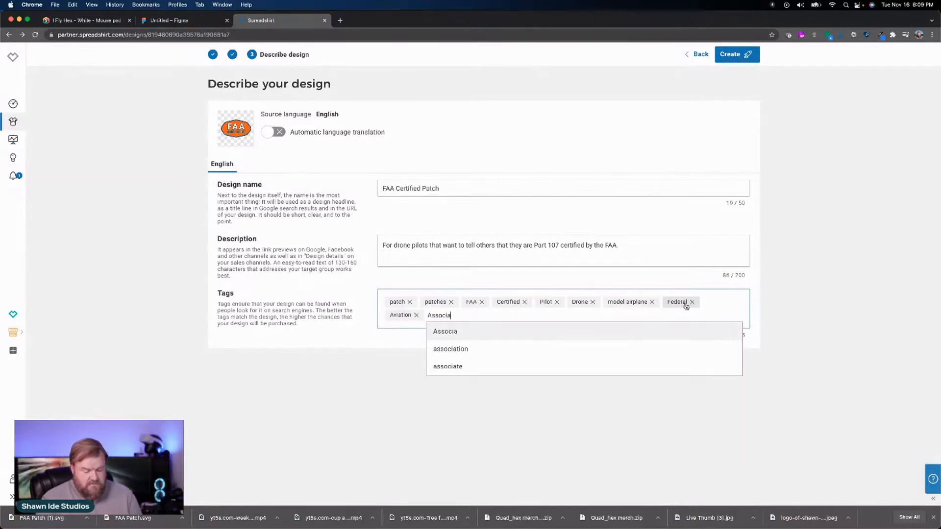
{"action": "type", "text": "tion"}
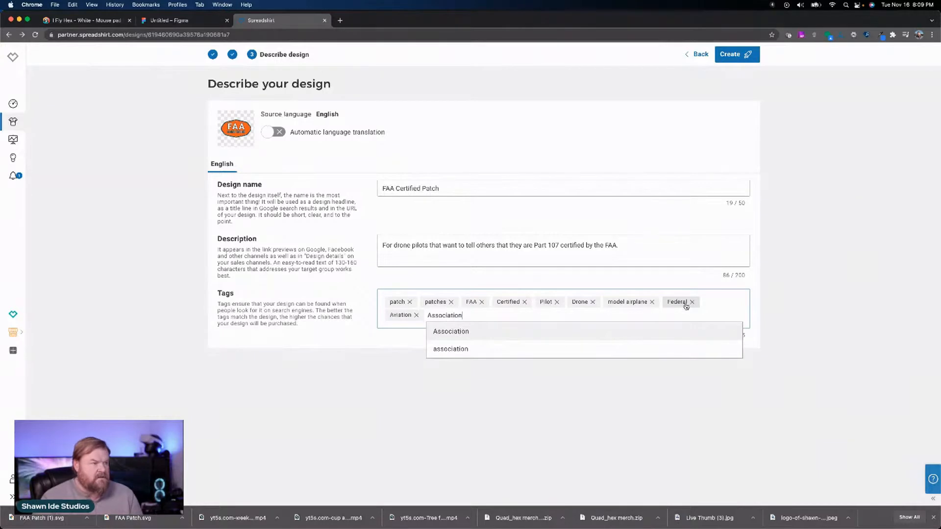
{"action": "left_click", "coordinate": [472, 333]}
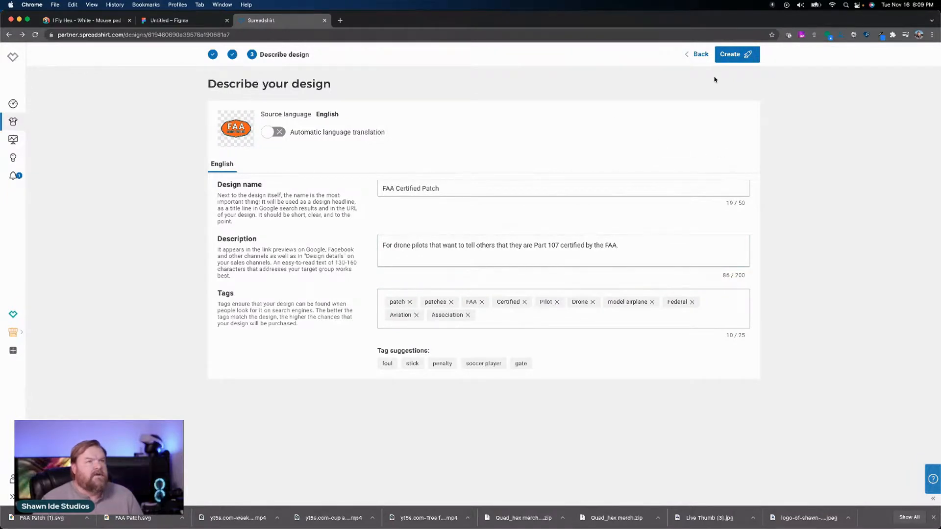
{"action": "left_click", "coordinate": [733, 59]}
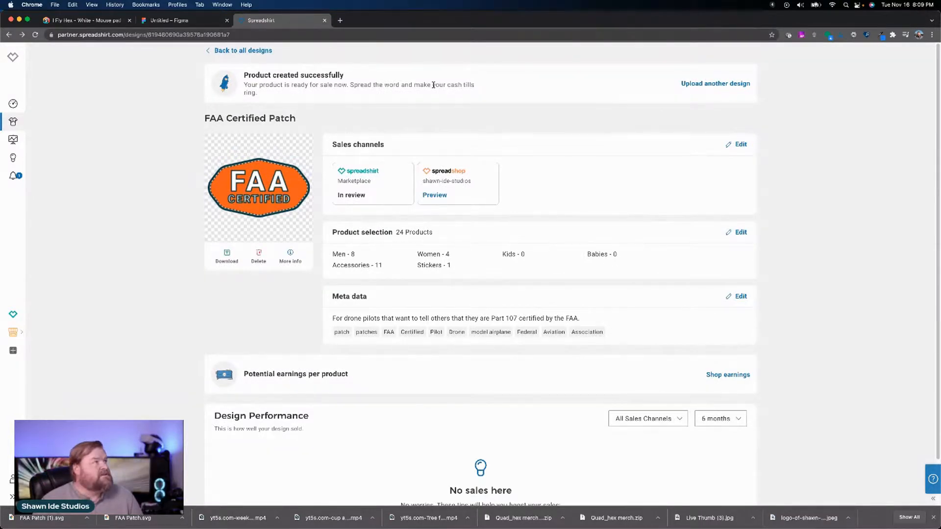
Step: Switch to the studio's website, open its T-shirts shop and look through the FAA Certified Patch products listed there
{"action": "left_click", "coordinate": [85, 22]}
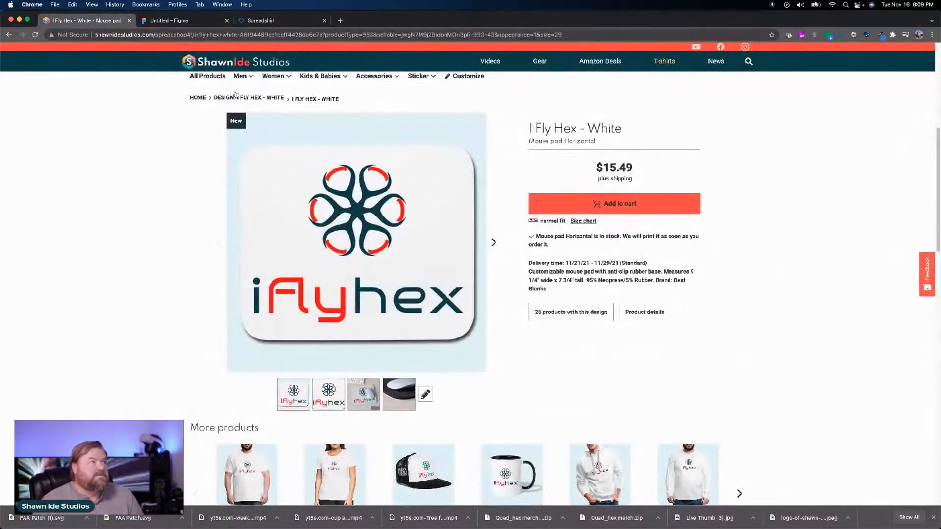
{"action": "left_click", "coordinate": [248, 69]}
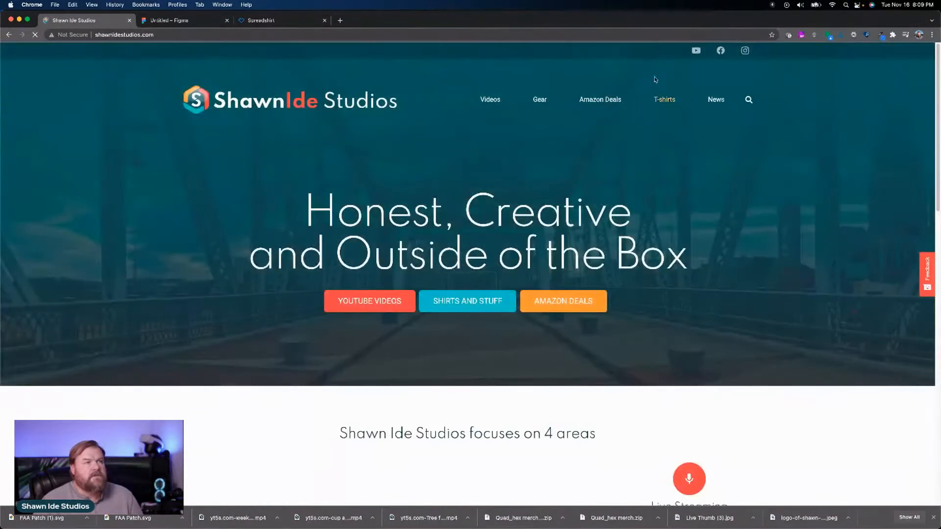
{"action": "left_click", "coordinate": [673, 100]}
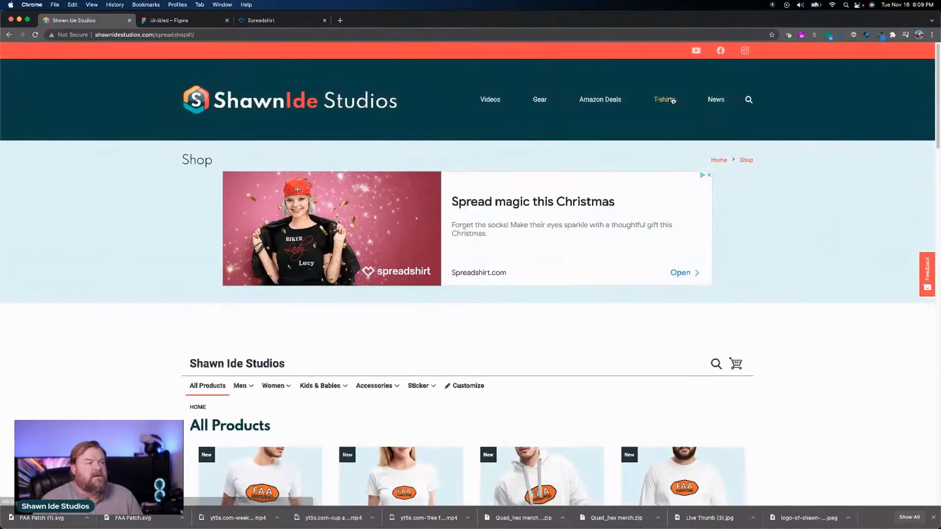
{"action": "scroll", "coordinate": [736, 143], "scroll_direction": "down", "scroll_amount": 5}
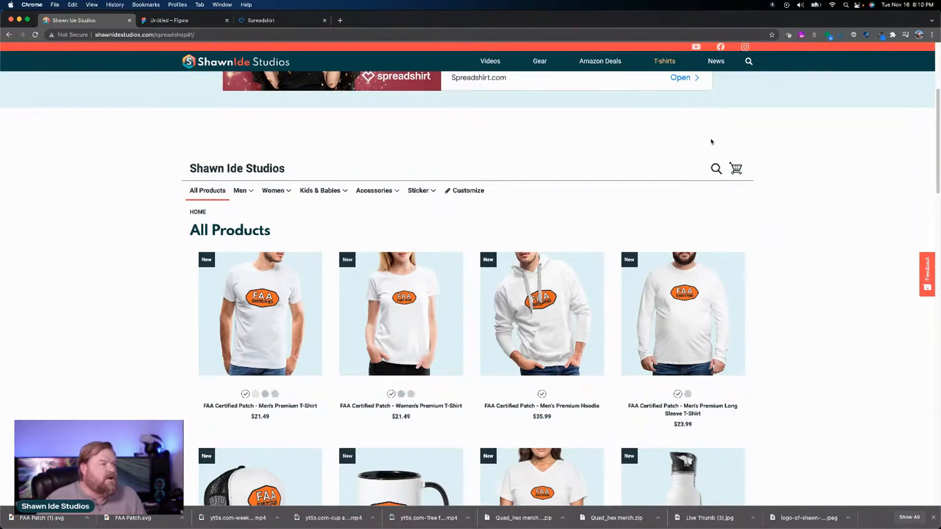
{"action": "scroll", "coordinate": [693, 138], "scroll_direction": "down", "scroll_amount": 5}
{"action": "scroll", "coordinate": [693, 138], "scroll_direction": "up", "scroll_amount": 1}
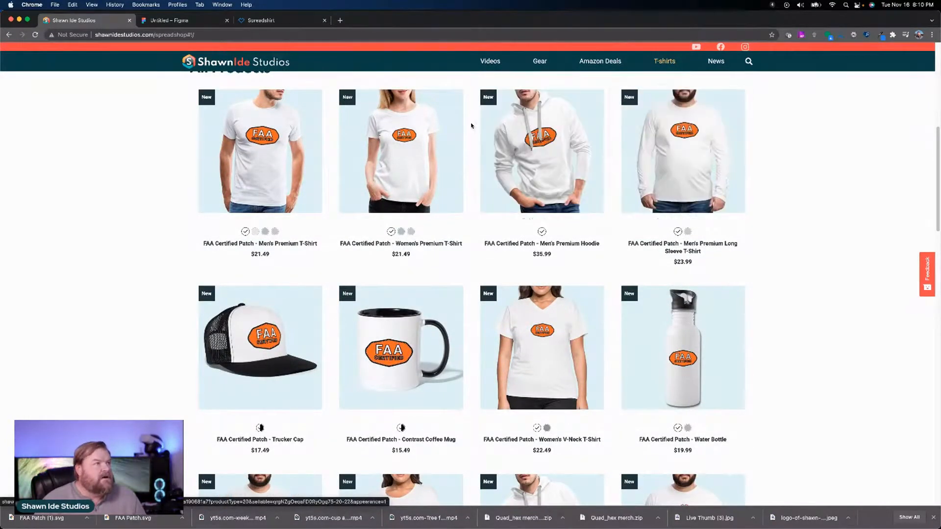
{"action": "scroll", "coordinate": [471, 126], "scroll_direction": "down", "scroll_amount": 1}
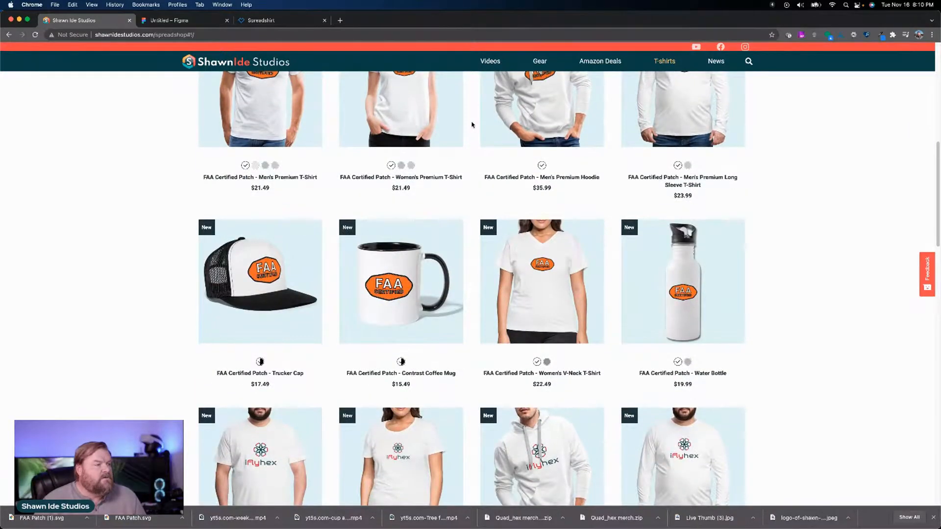
{"action": "scroll", "coordinate": [472, 124], "scroll_direction": "down", "scroll_amount": 2}
{"action": "scroll", "coordinate": [472, 125], "scroll_direction": "up", "scroll_amount": 5}
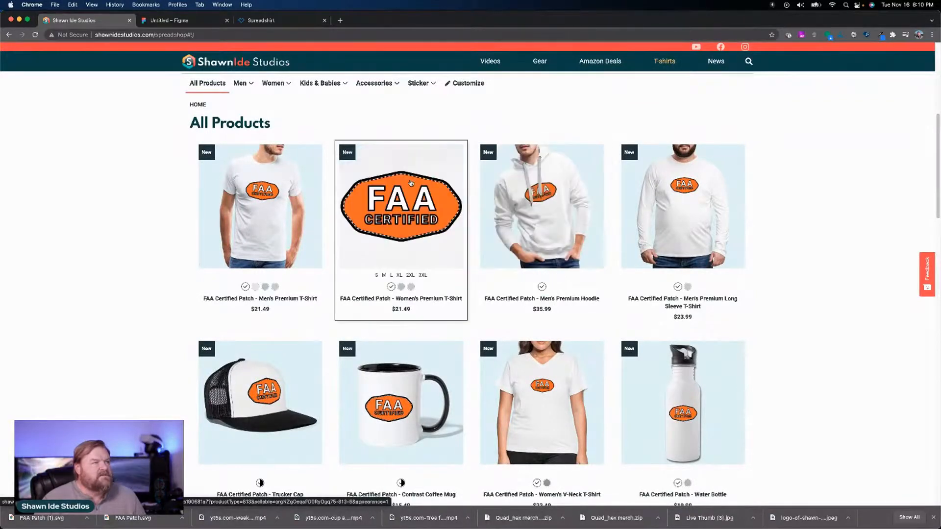
Step: Open the FAA Certified Patch Women's Premium T-Shirt and preview it in heather ice blue and heather gray
{"action": "left_click", "coordinate": [412, 186]}
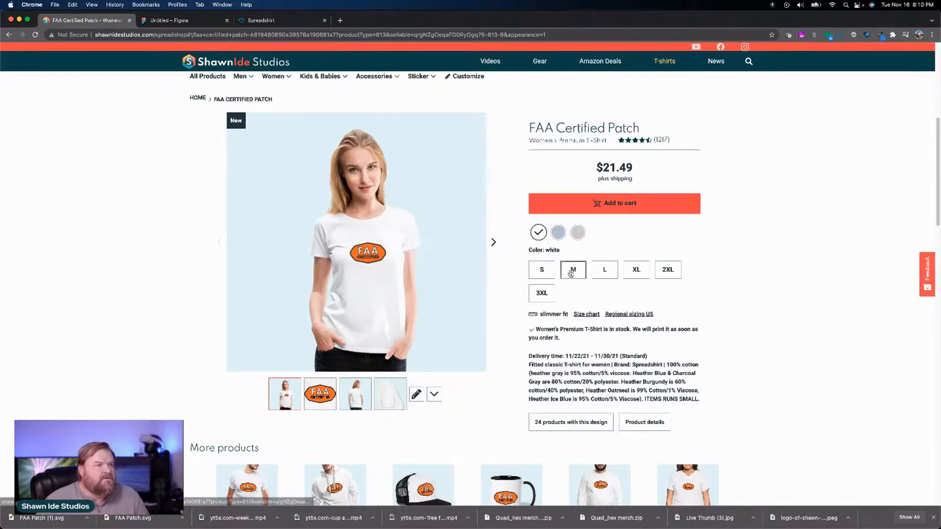
{"action": "left_click", "coordinate": [563, 234]}
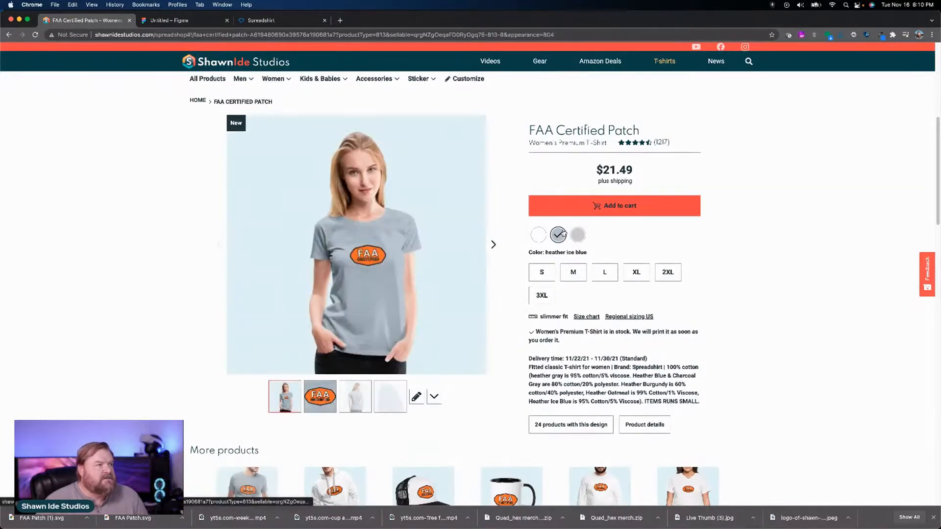
{"action": "left_click", "coordinate": [578, 236]}
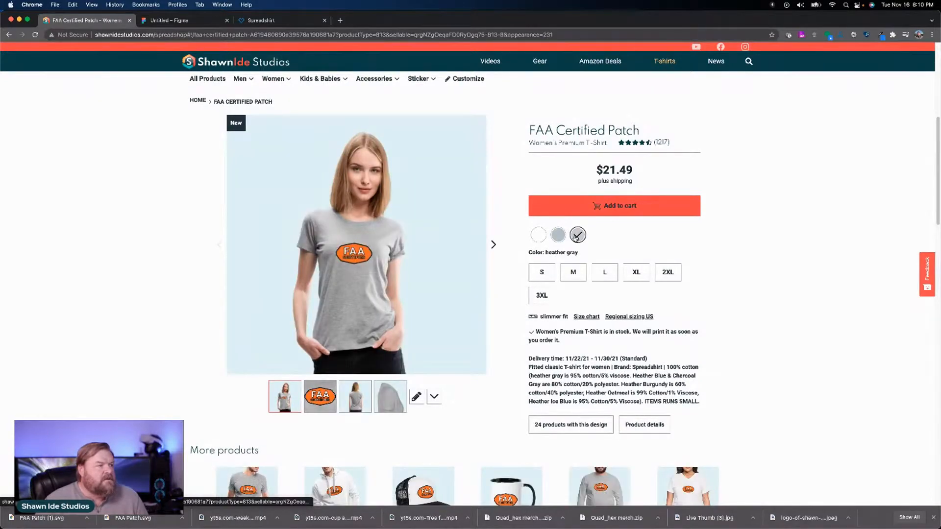
Step: Examine the shirt's description, size table, product views, customer feedback, and the design's description and tags
{"action": "scroll", "coordinate": [576, 240], "scroll_direction": "down", "scroll_amount": 8}
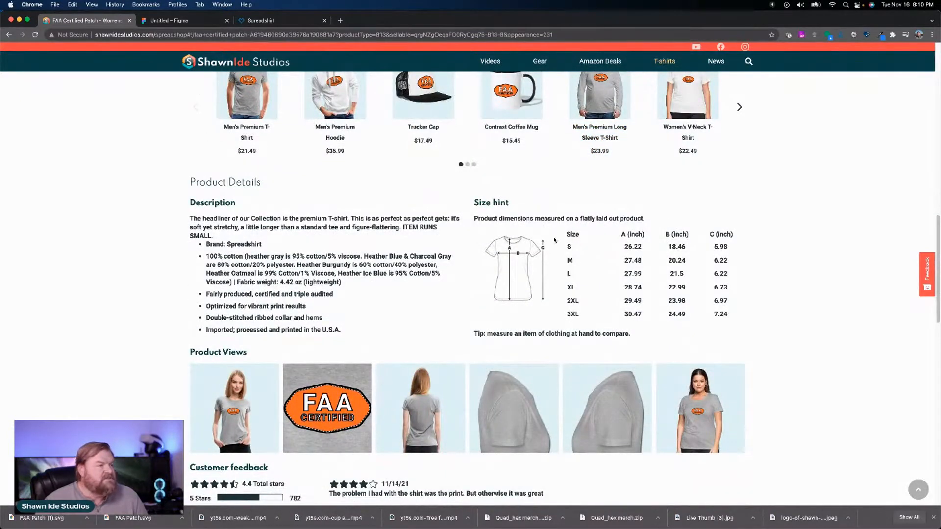
{"action": "scroll", "coordinate": [556, 242], "scroll_direction": "down", "scroll_amount": 5}
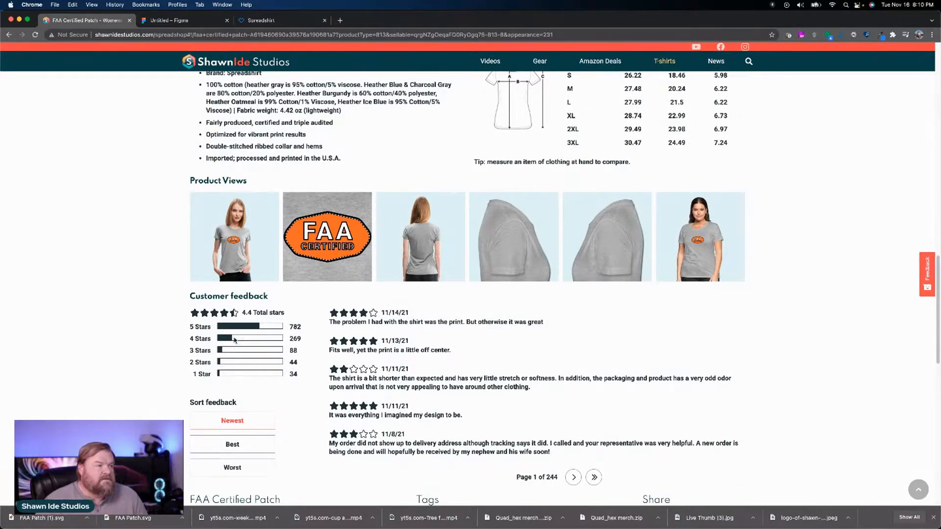
{"action": "scroll", "coordinate": [238, 338], "scroll_direction": "down", "scroll_amount": 6}
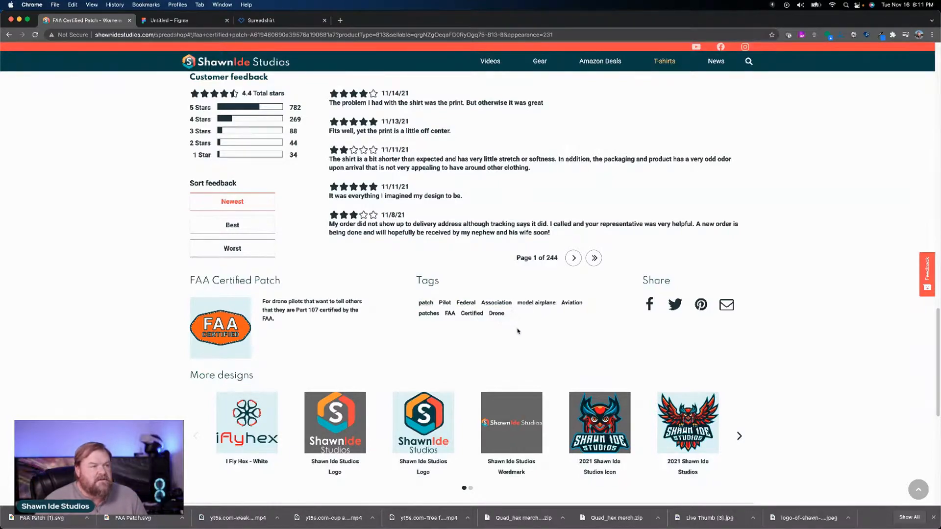
{"action": "scroll", "coordinate": [569, 340], "scroll_direction": "up", "scroll_amount": 3}
{"action": "scroll", "coordinate": [569, 340], "scroll_direction": "up", "scroll_amount": 15}
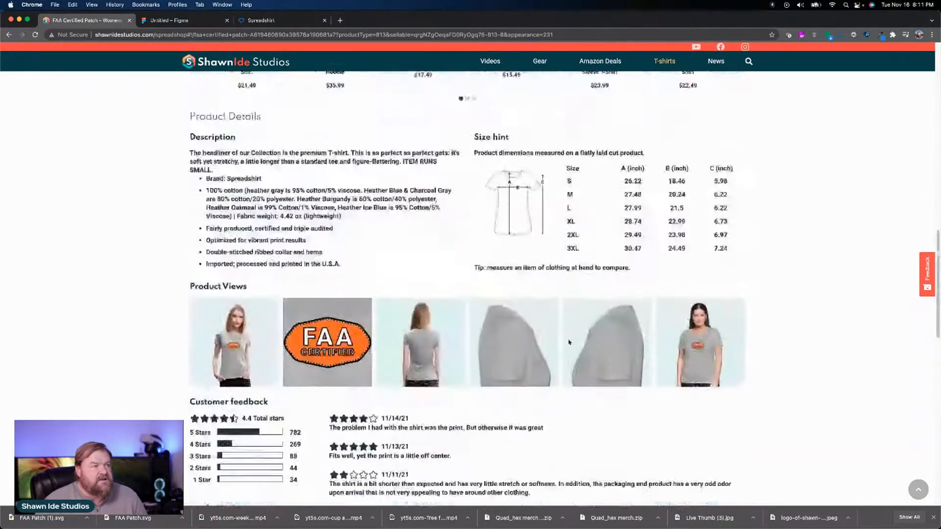
{"action": "scroll", "coordinate": [566, 340], "scroll_direction": "down", "scroll_amount": 2}
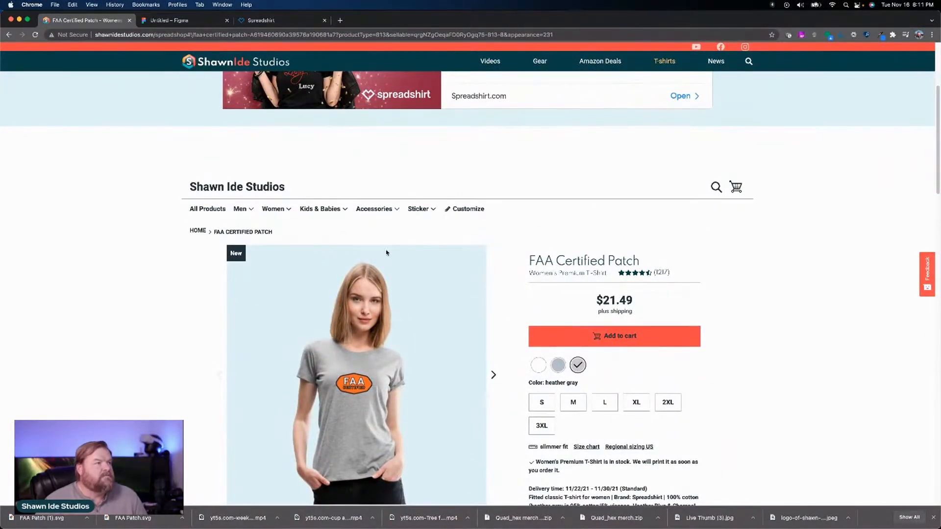
{"action": "scroll", "coordinate": [394, 253], "scroll_direction": "down", "scroll_amount": 3}
{"action": "scroll", "coordinate": [397, 254], "scroll_direction": "down", "scroll_amount": 5}
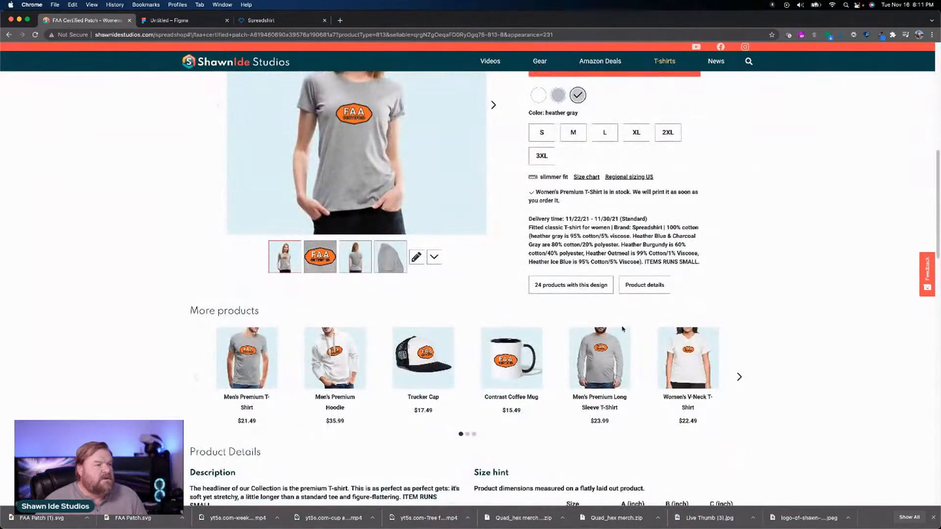
Step: Browse the other products with this design, open the horizontal mouse pad and view its desk photo
{"action": "left_click", "coordinate": [740, 378]}
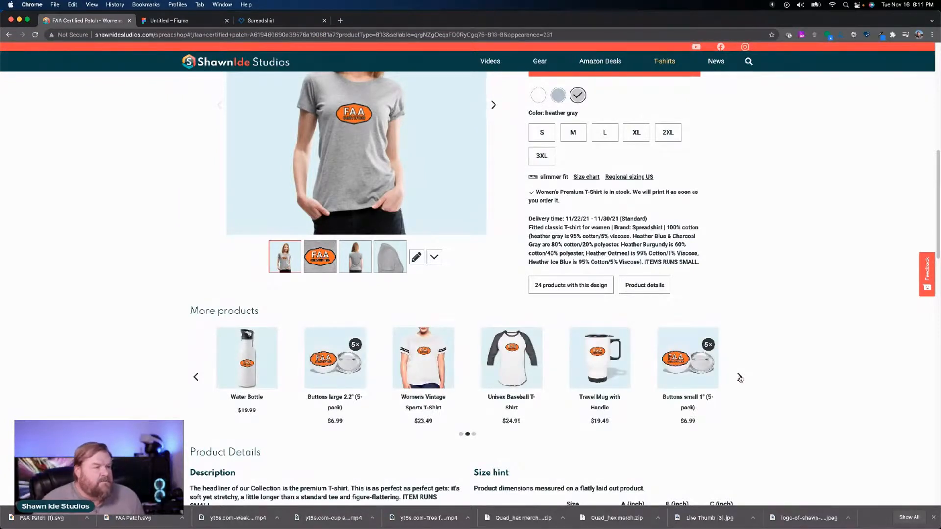
{"action": "left_click", "coordinate": [740, 378]}
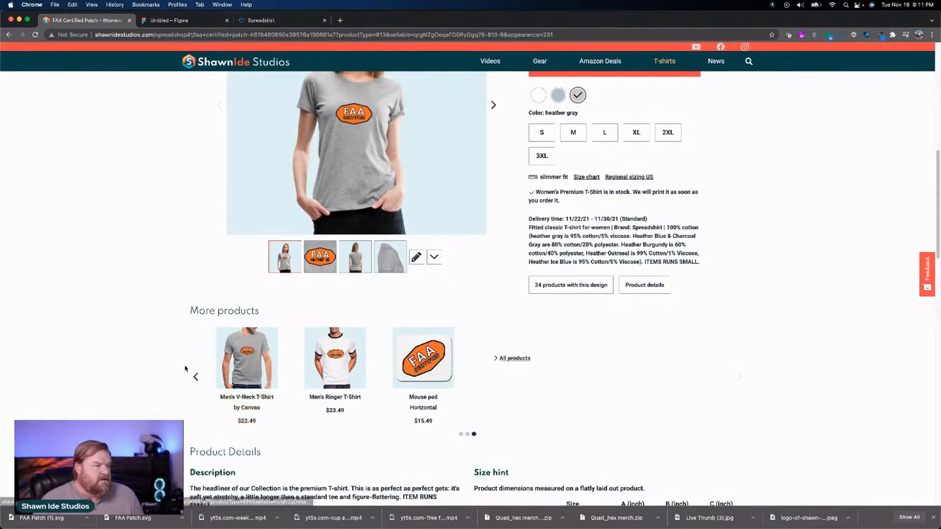
{"action": "left_click", "coordinate": [402, 378]}
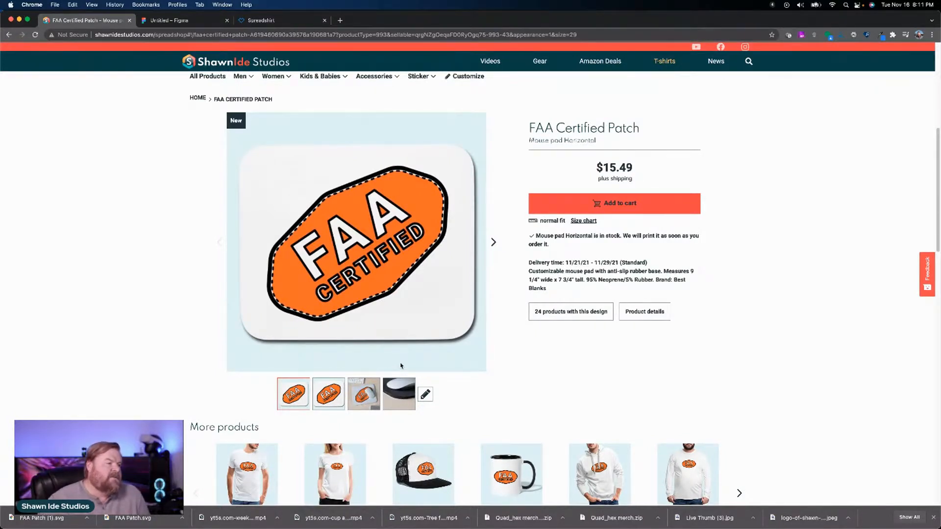
{"action": "left_click", "coordinate": [368, 392]}
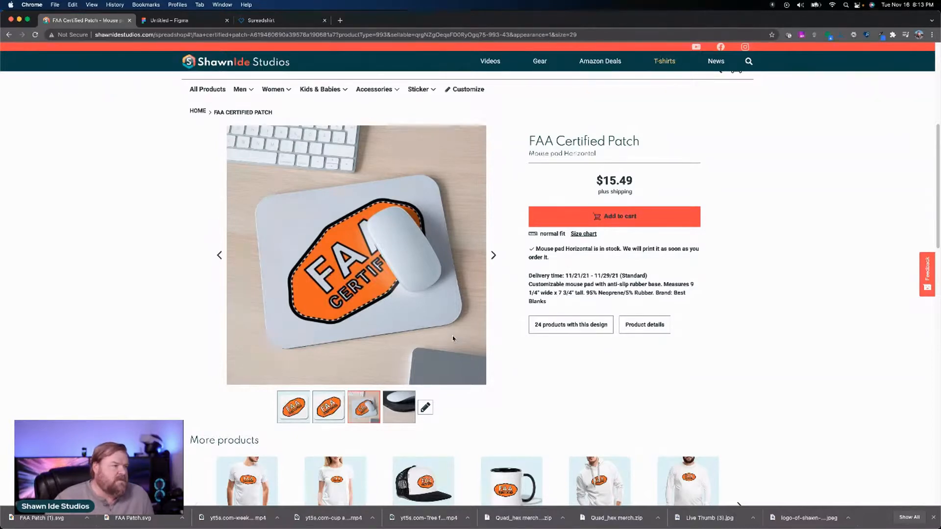
Step: View the Trucker Cap both worn by a model and on its own, and open the Contrast Coffee Mug
{"action": "scroll", "coordinate": [453, 339], "scroll_direction": "down", "scroll_amount": 5}
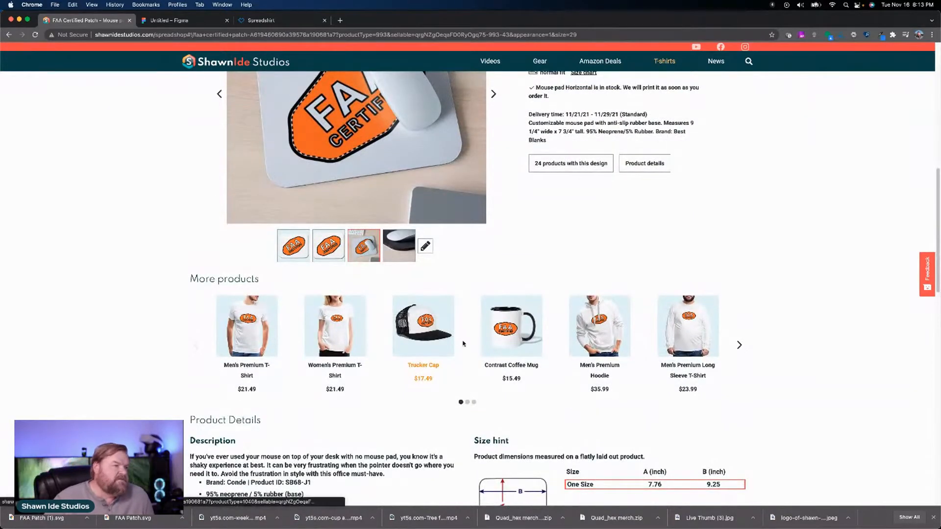
{"action": "left_click", "coordinate": [434, 338]}
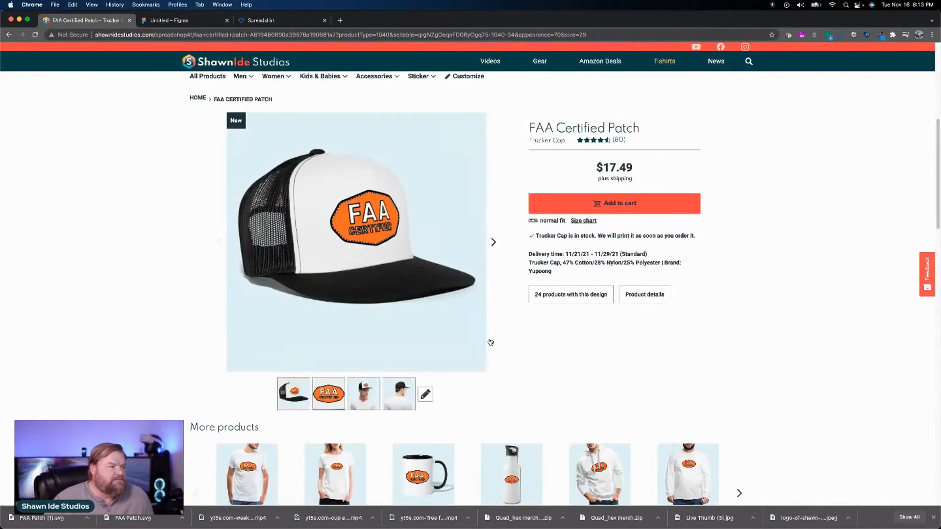
{"action": "left_click", "coordinate": [371, 387]}
{"action": "scroll", "coordinate": [377, 384], "scroll_direction": "up", "scroll_amount": 1}
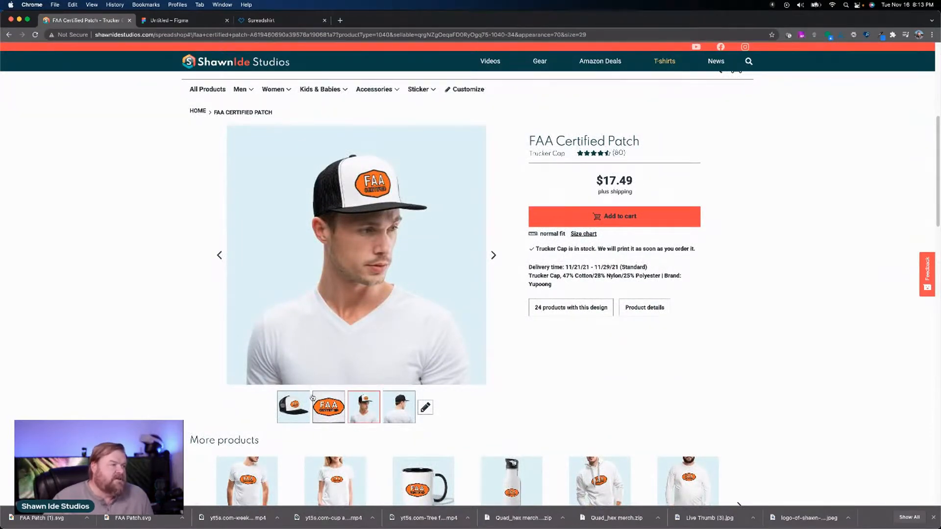
{"action": "left_click", "coordinate": [307, 397]}
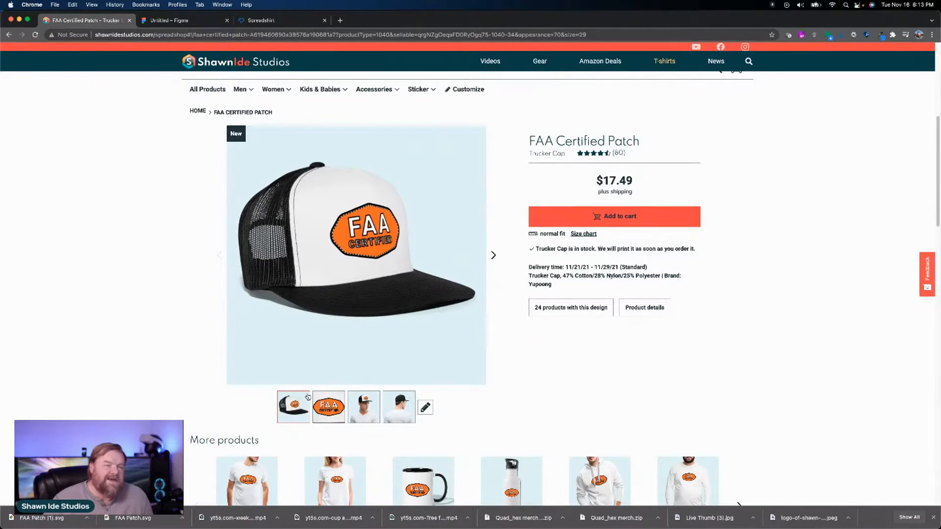
{"action": "scroll", "coordinate": [308, 396], "scroll_direction": "down", "scroll_amount": 3}
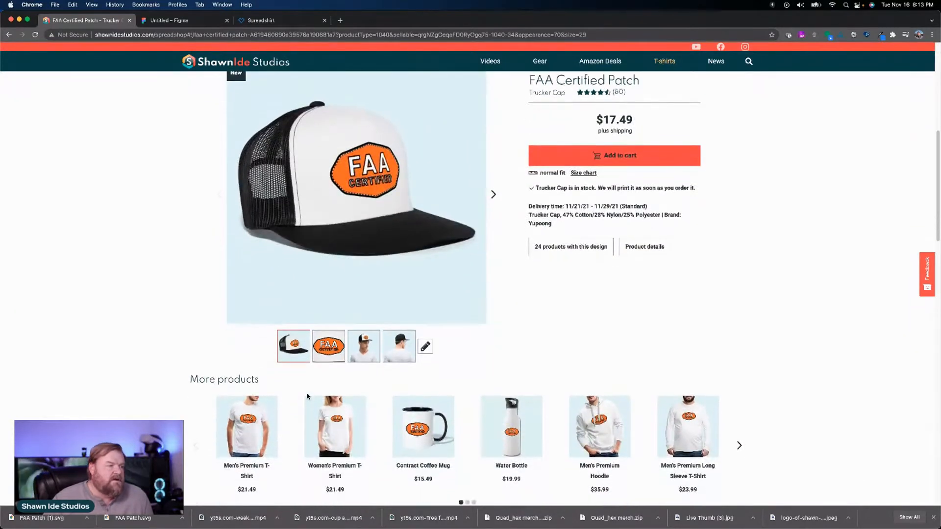
{"action": "left_click", "coordinate": [418, 420]}
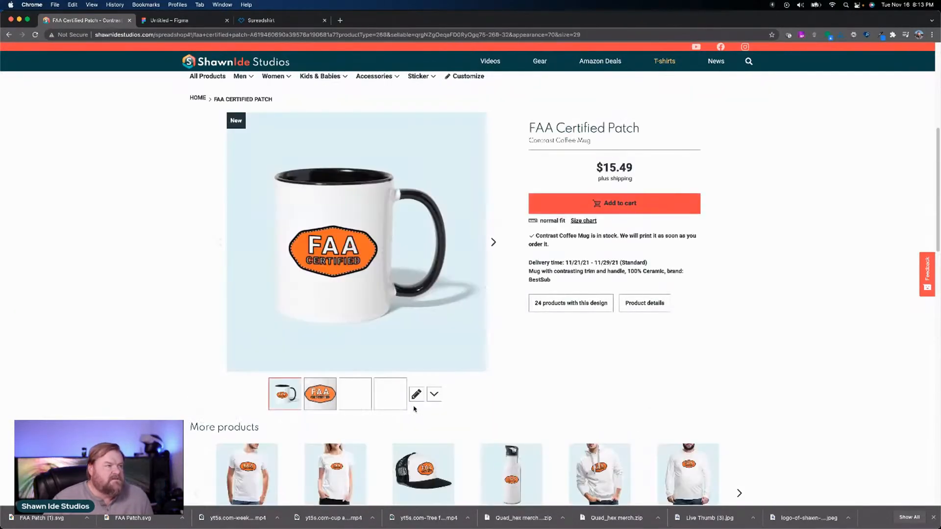